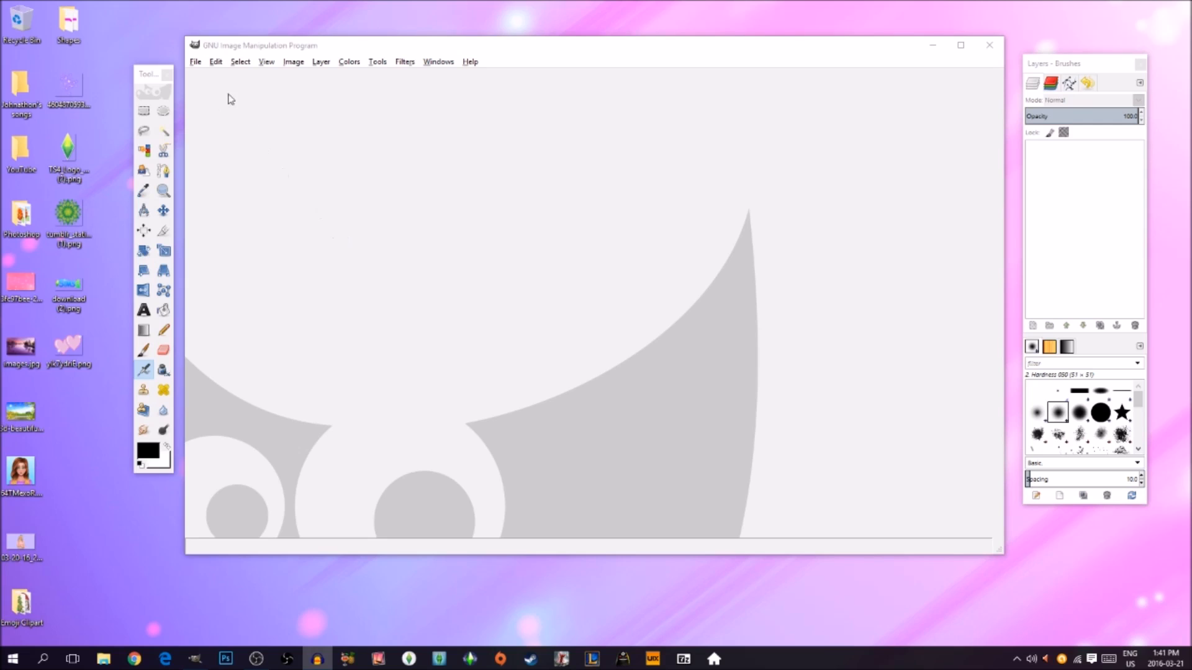
Step: Create a new image 1280 px wide and 720 px high, and maximize its window
left_click(195, 63)
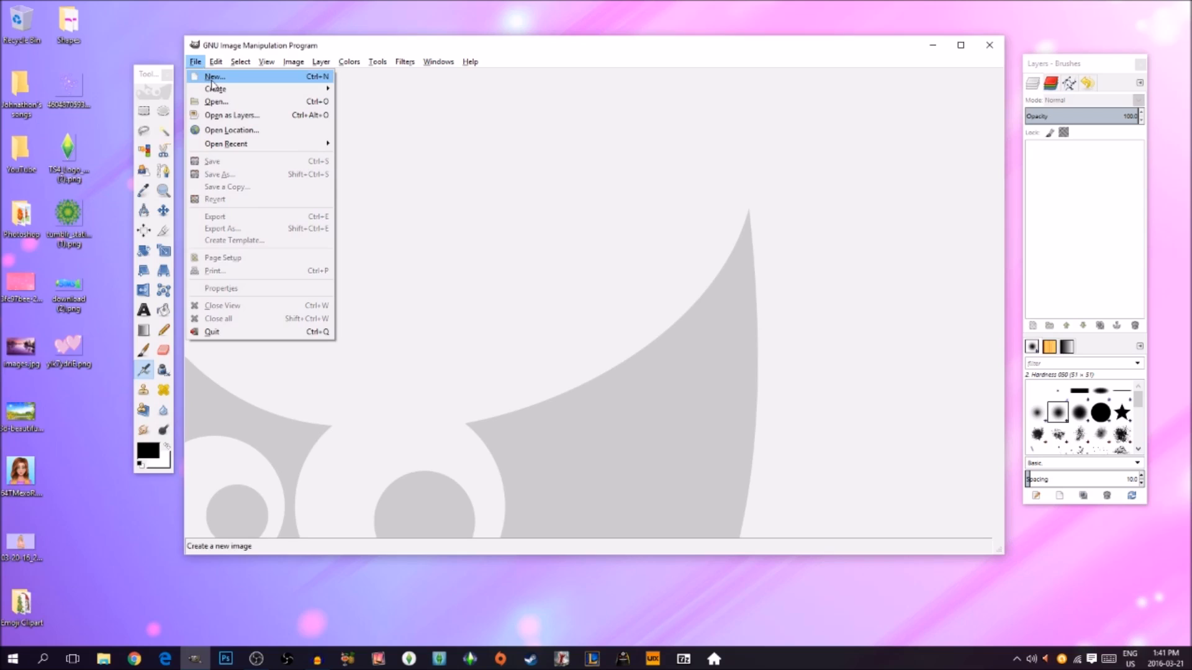
left_click(212, 78)
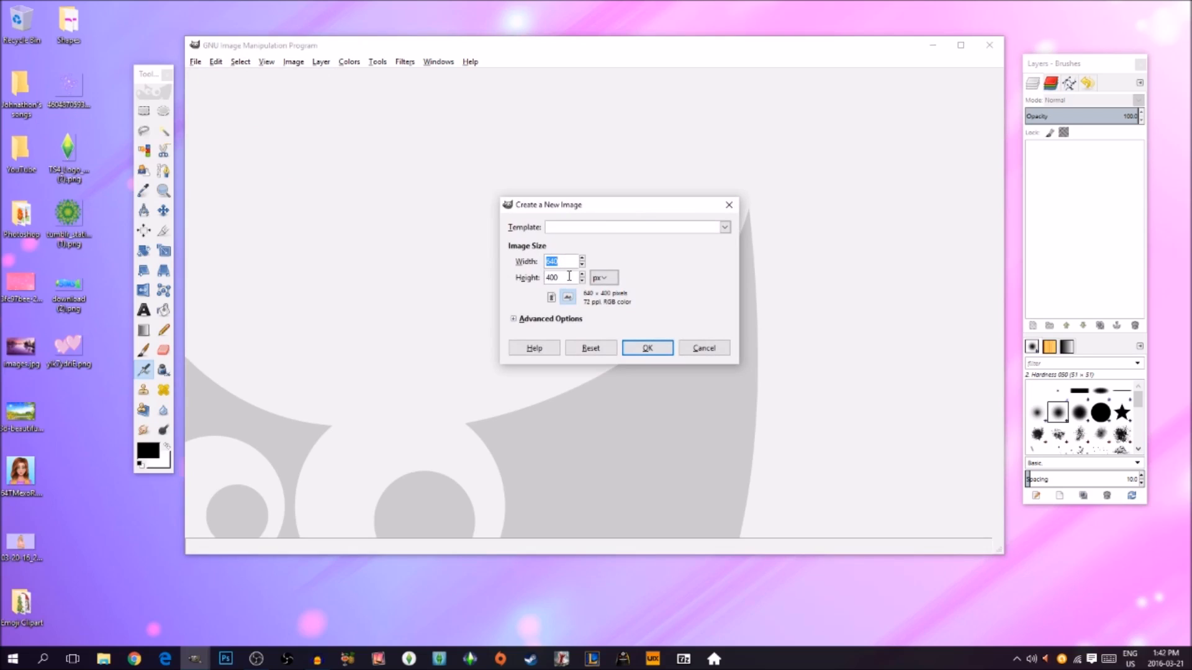
left_click(560, 261)
left_click_drag(560, 261, 538, 267)
key("BackSpace")
type("1280")
left_click_drag(569, 276, 520, 280)
key("BackSpace")
type("720")
left_click(648, 348)
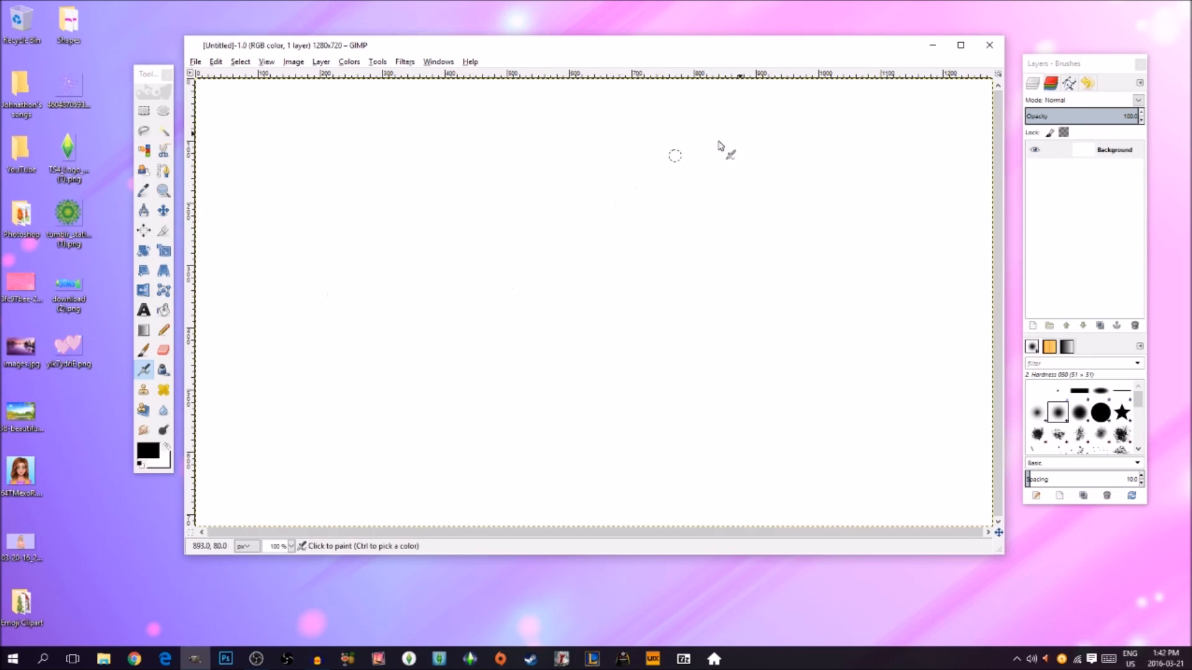
left_click(960, 44)
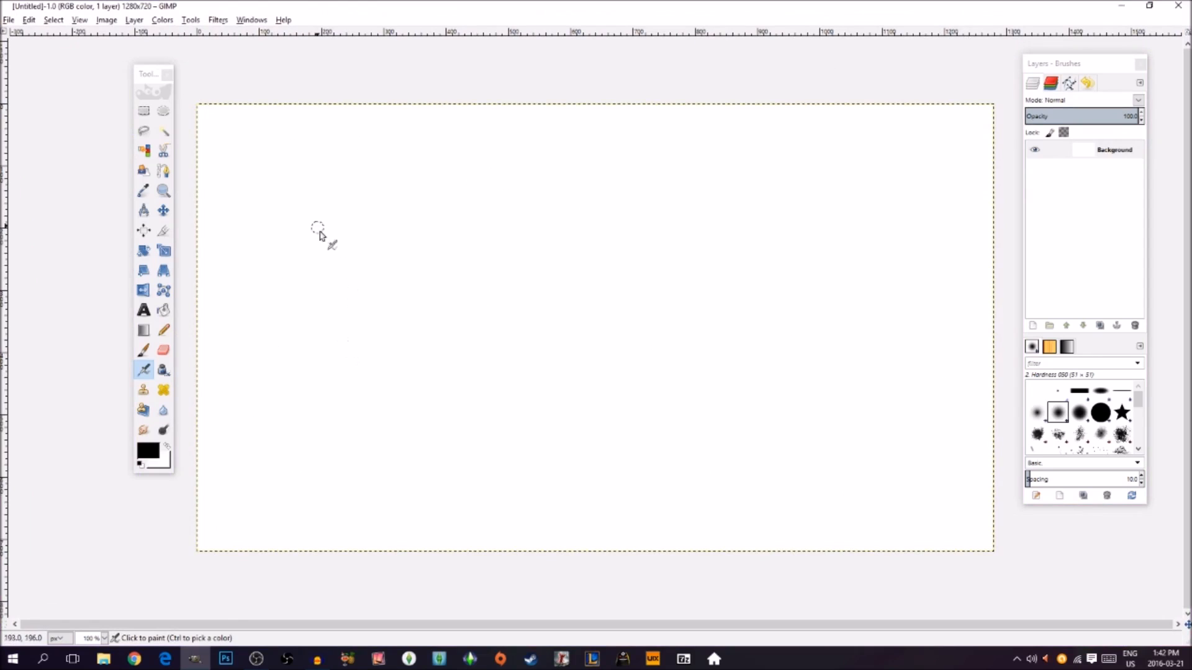
Step: Zoom the canvas out one level and back in to 100% with the Zoom tool, and move the Layers panel off the canvas
left_click(164, 192)
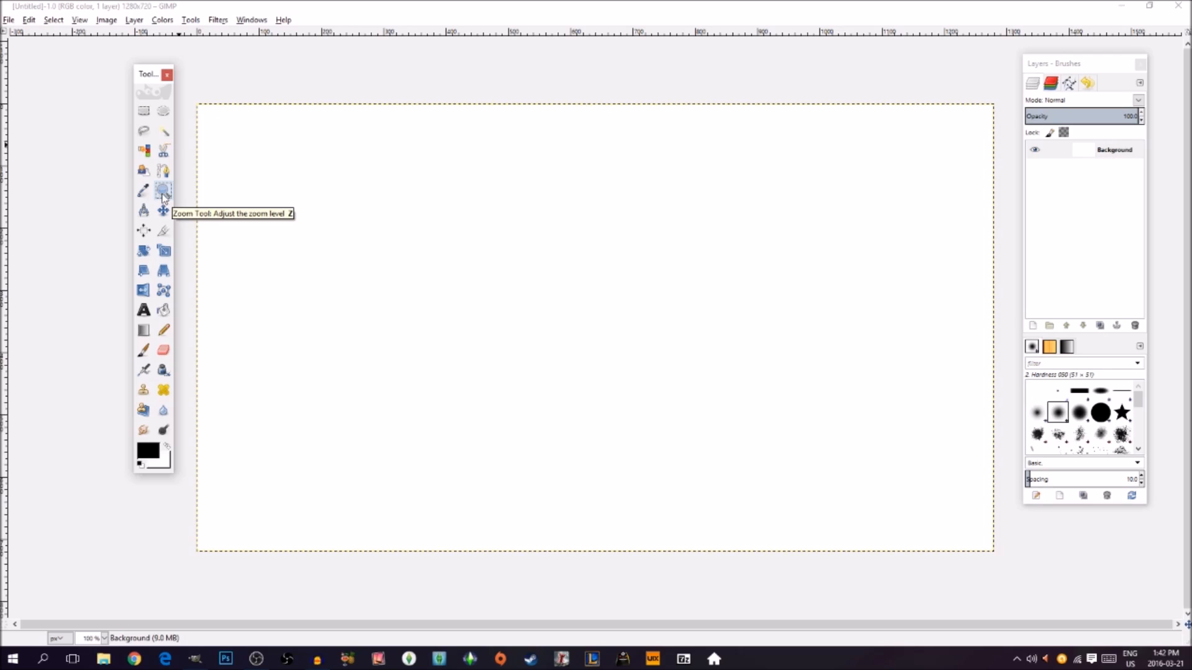
double_click(163, 192)
left_click(147, 185)
left_click(517, 301)
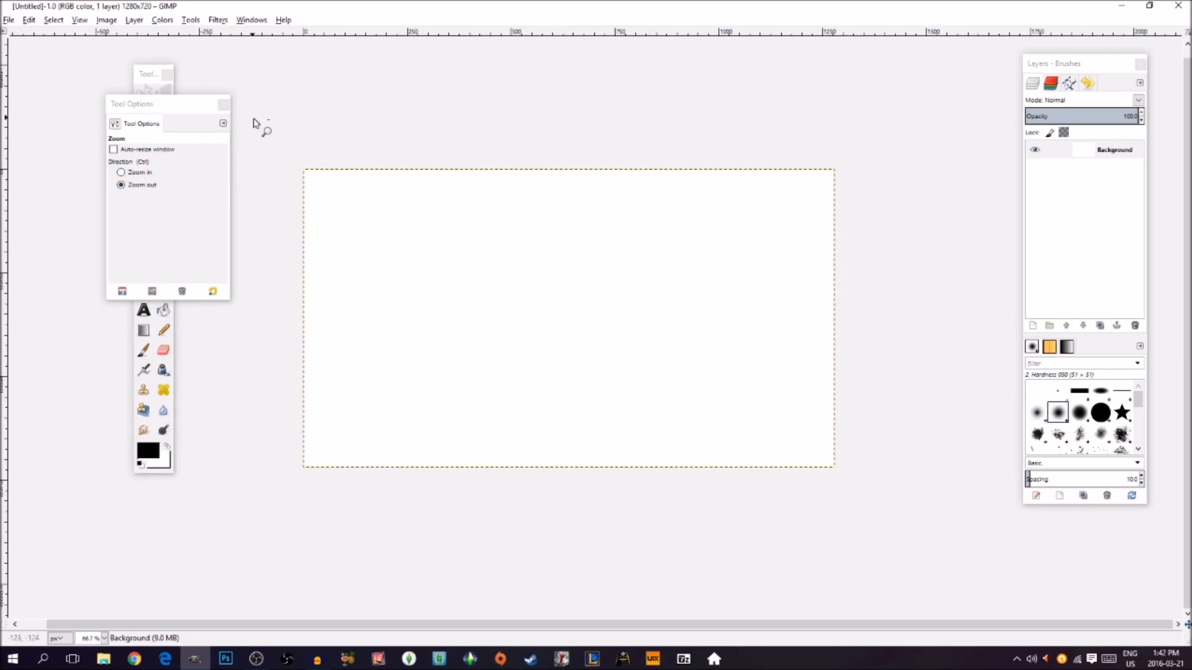
left_click(137, 173)
left_click(418, 283)
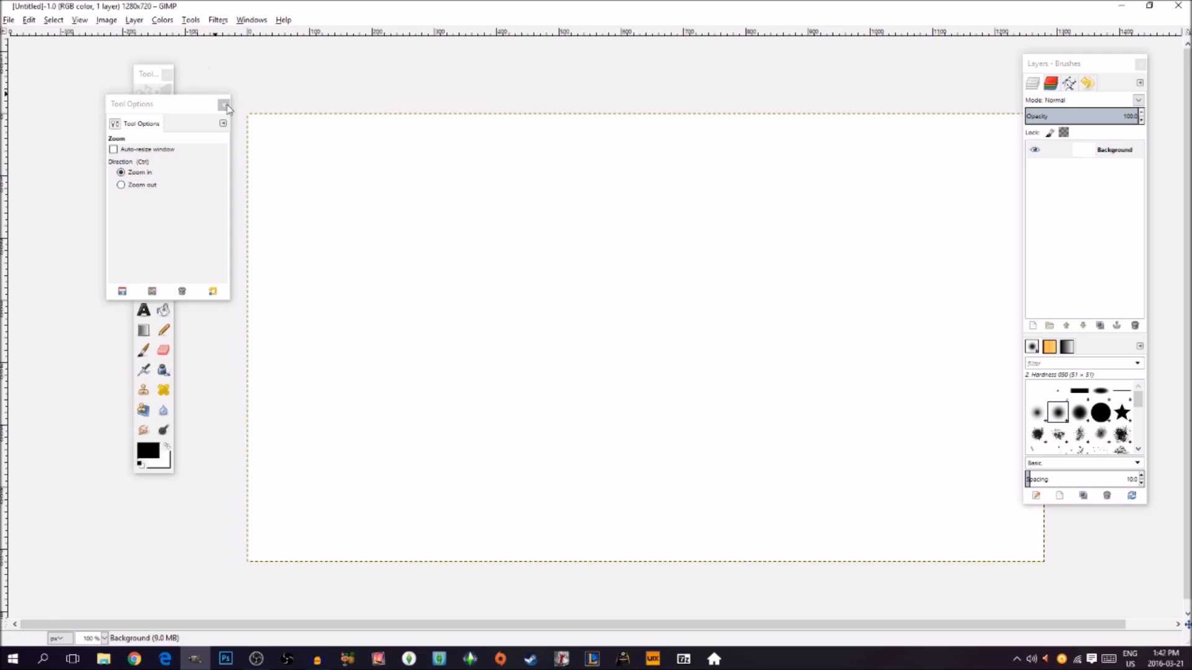
mouse_move(1077, 65)
left_mouse_down()
mouse_move(1157, 112)
mouse_move(1130, 116)
left_mouse_up()
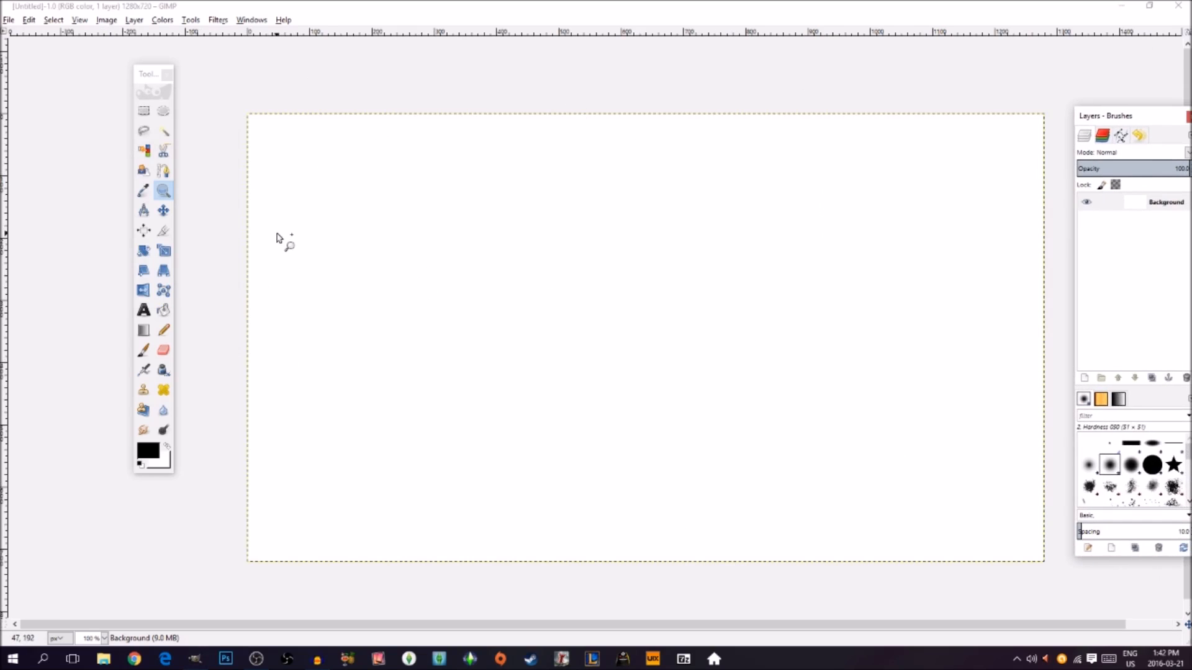
Step: Set the Zoom tool to zoom out and shrink the canvas view to 18.2%
double_click(163, 191)
left_click(149, 190)
left_click(418, 276)
left_click(426, 273)
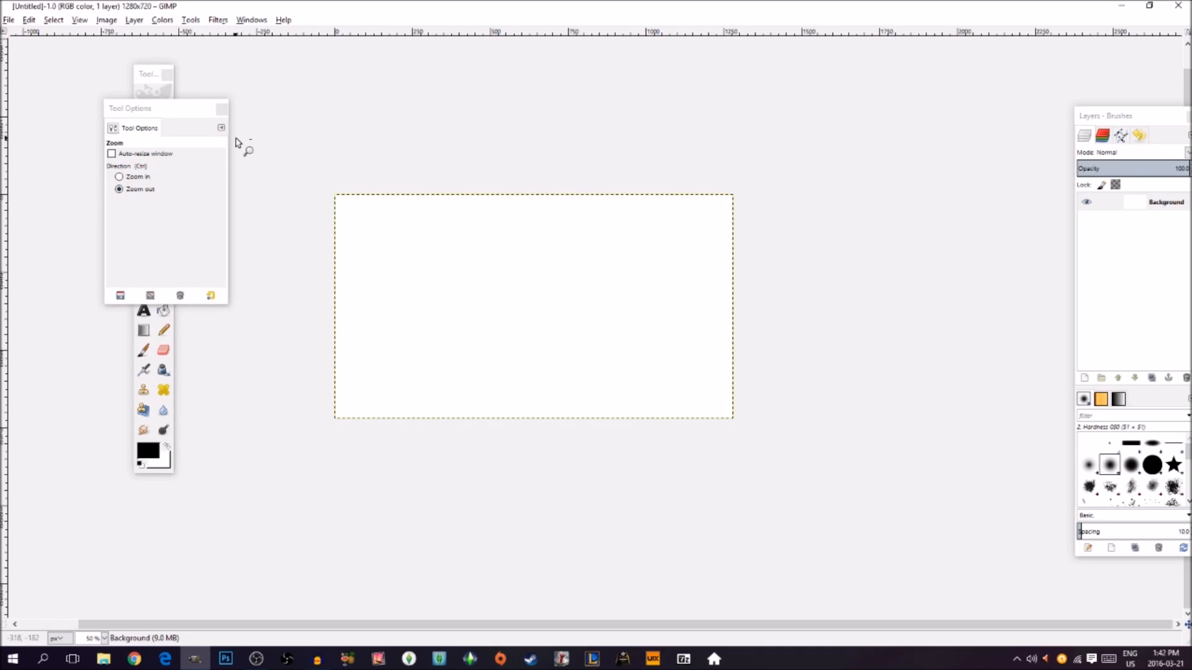
left_click(478, 261)
left_click(478, 261)
left_click(477, 261)
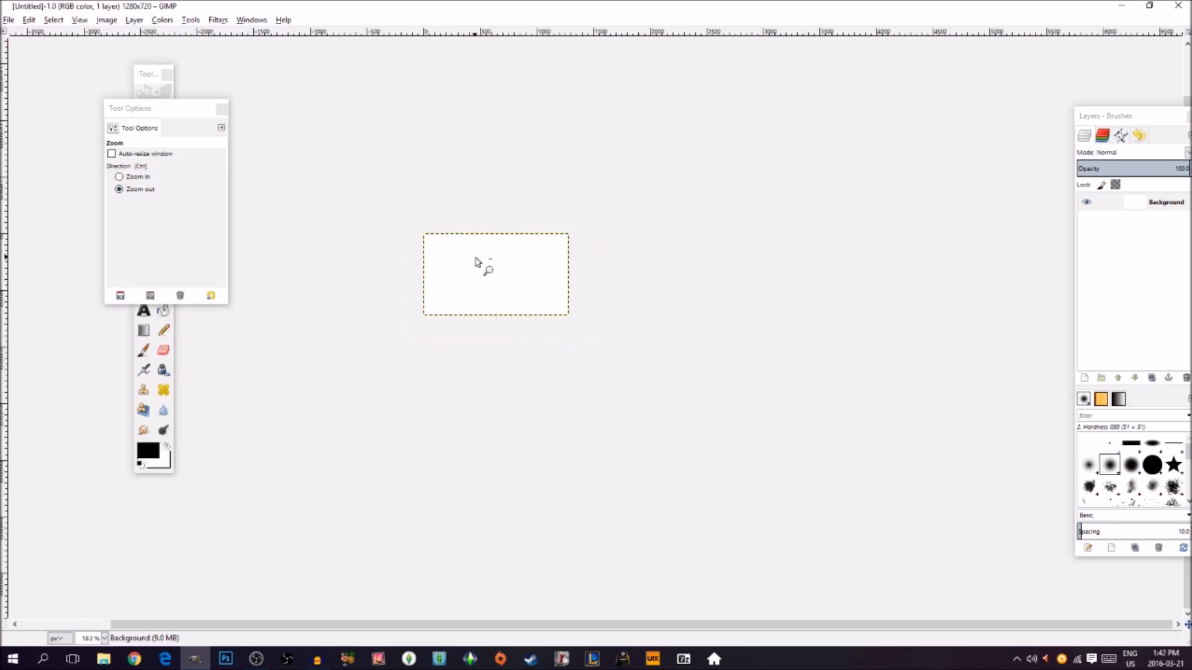
Step: Zoom the canvas view back in to 100%, bring the Layers panel fully on screen and close the Zoom tool options
left_click(144, 176)
left_click(510, 299)
left_click(510, 298)
left_click(495, 263)
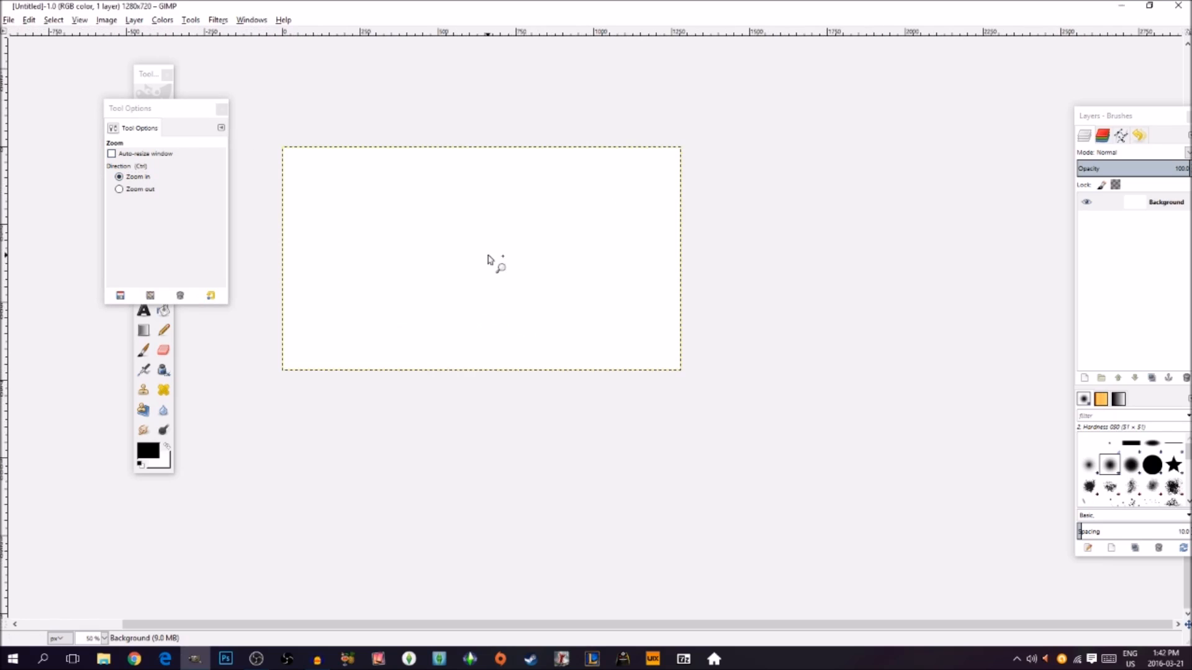
left_click(494, 263)
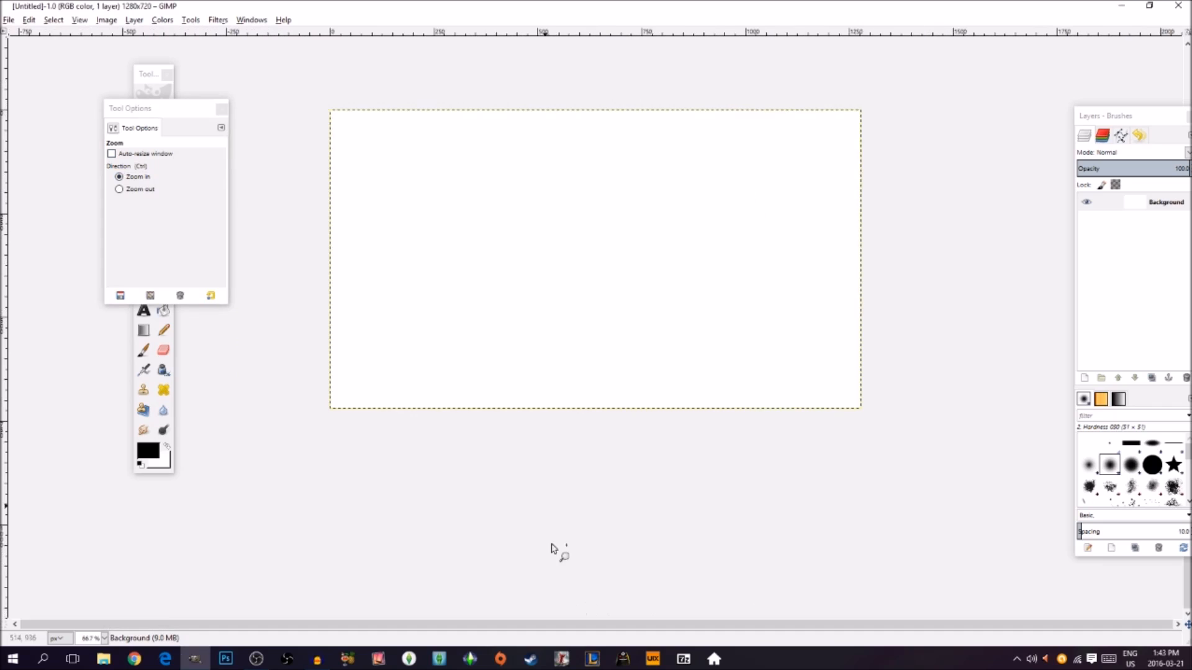
left_click(518, 291)
left_click_drag(1124, 118, 1055, 112)
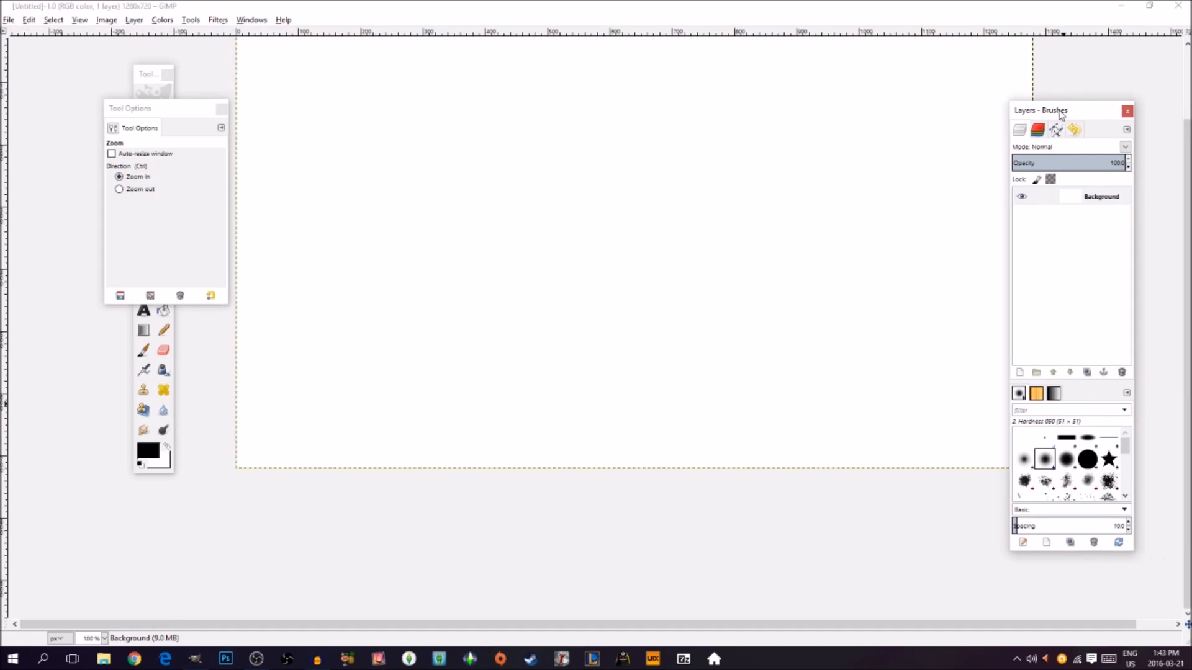
left_click(222, 110)
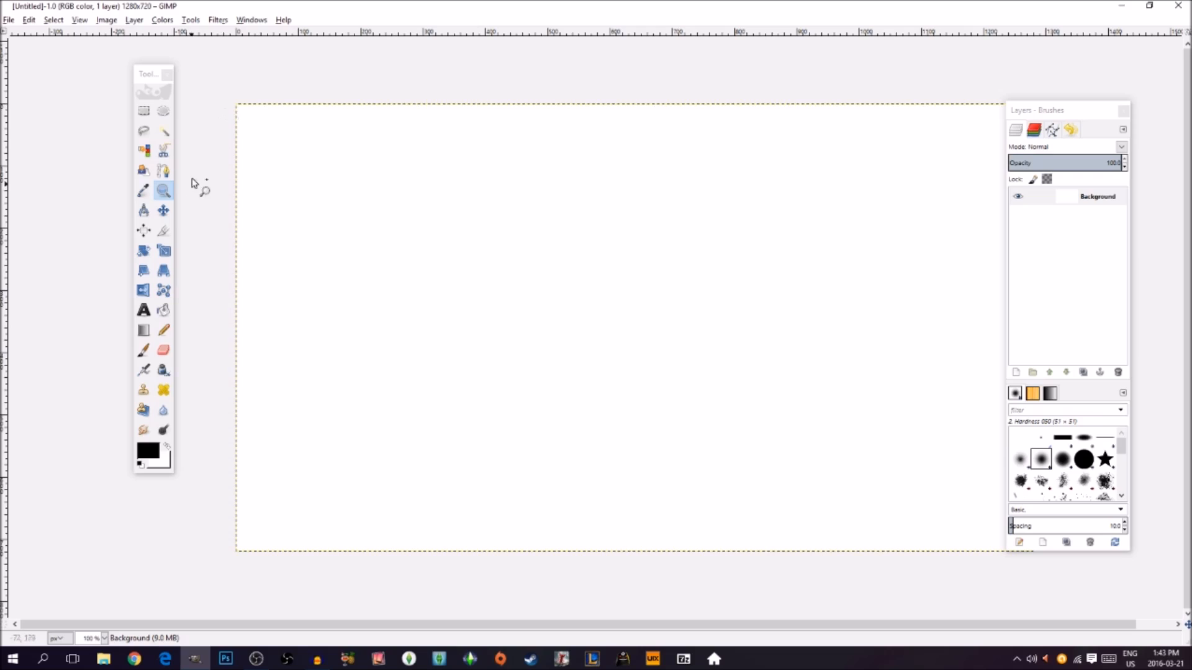
Step: Select the Move tool and reposition the toolbox and the Layers panel so both are clear of the canvas
left_click(163, 212)
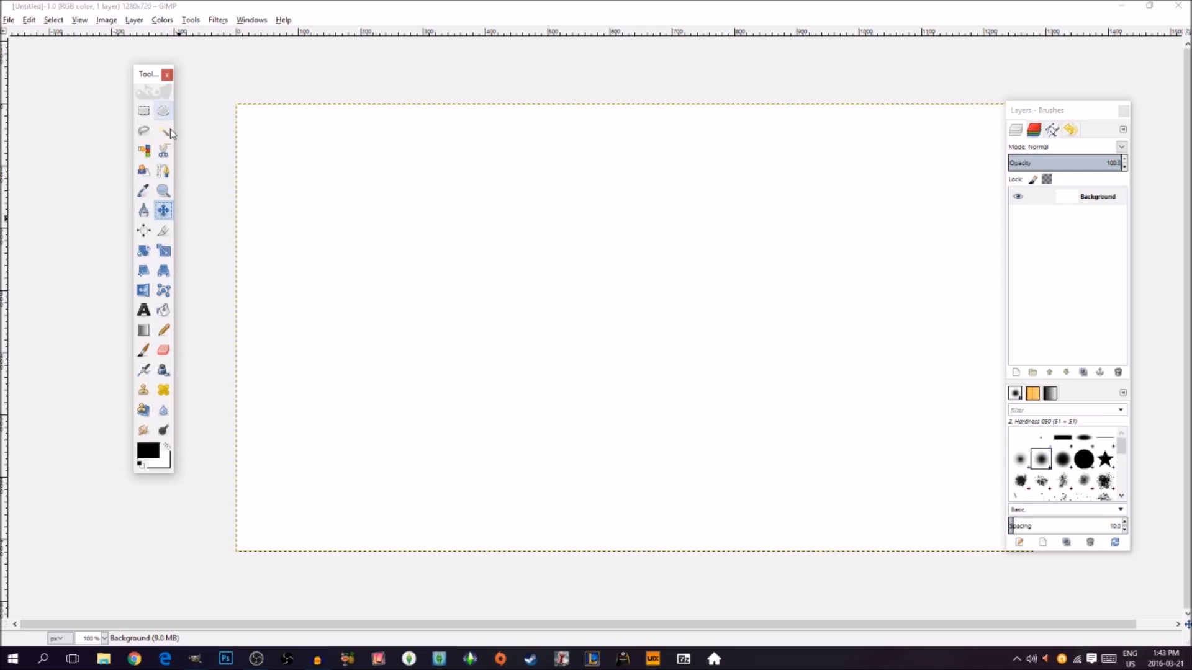
left_click_drag(149, 79, 150, 117)
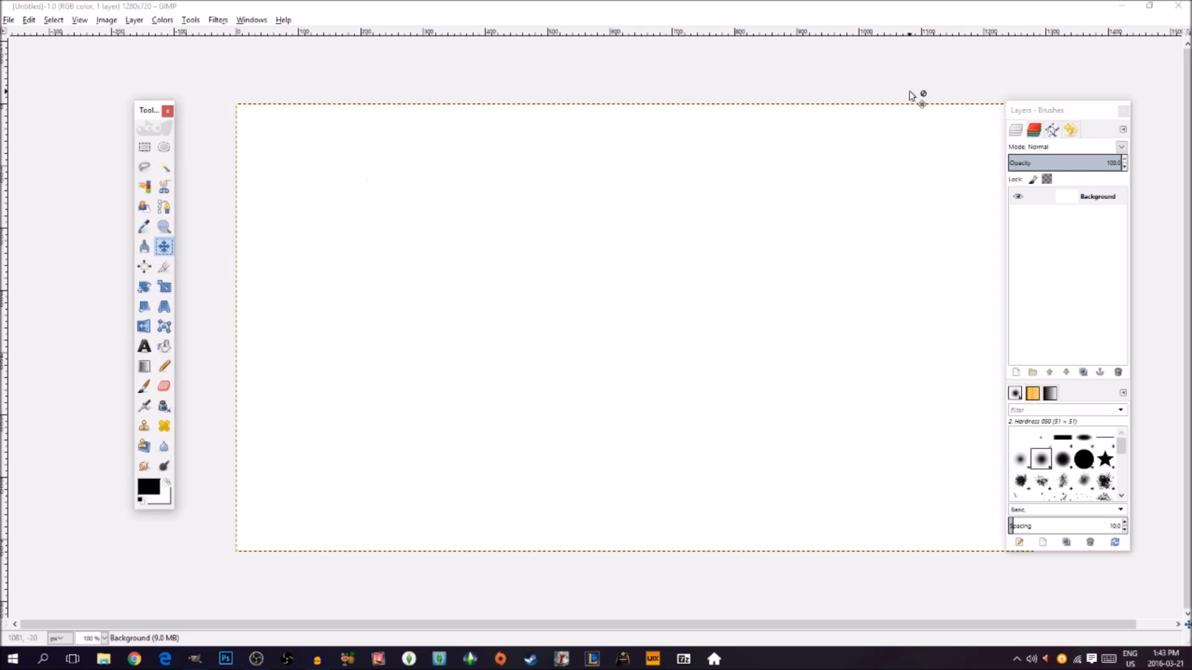
mouse_move(1055, 118)
left_mouse_down()
mouse_move(1090, 104)
mouse_move(1104, 127)
left_mouse_up()
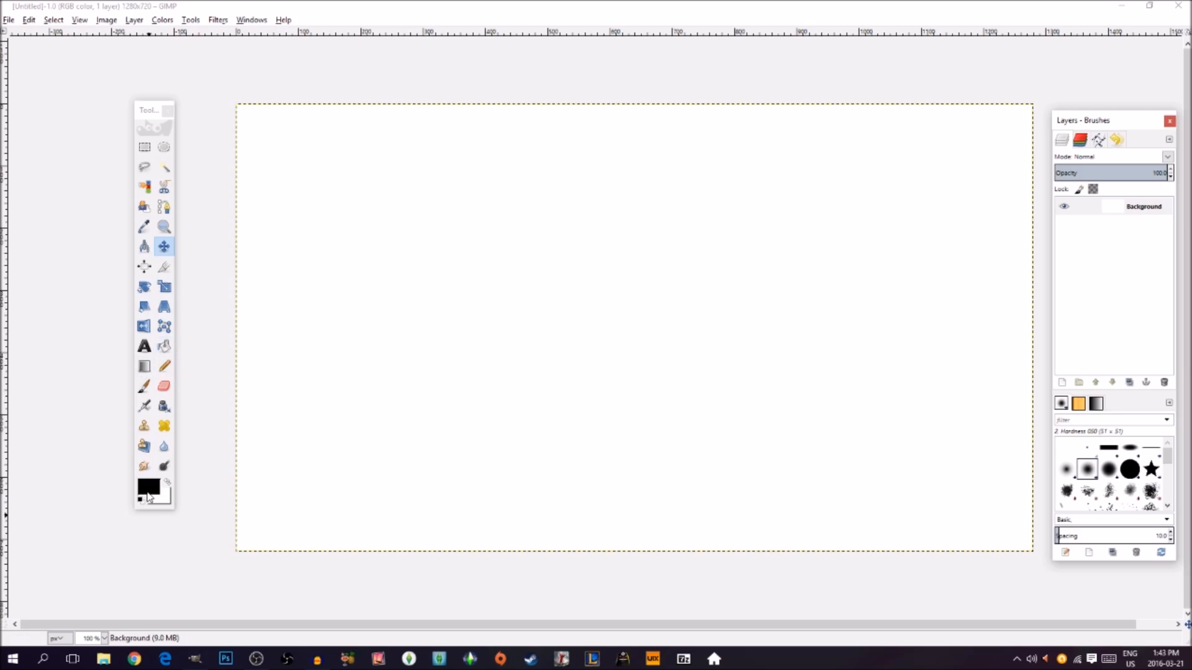
Step: Activate the Gradient tool and try a purple and a bright green (00ff24) as the foreground color
left_click(141, 370)
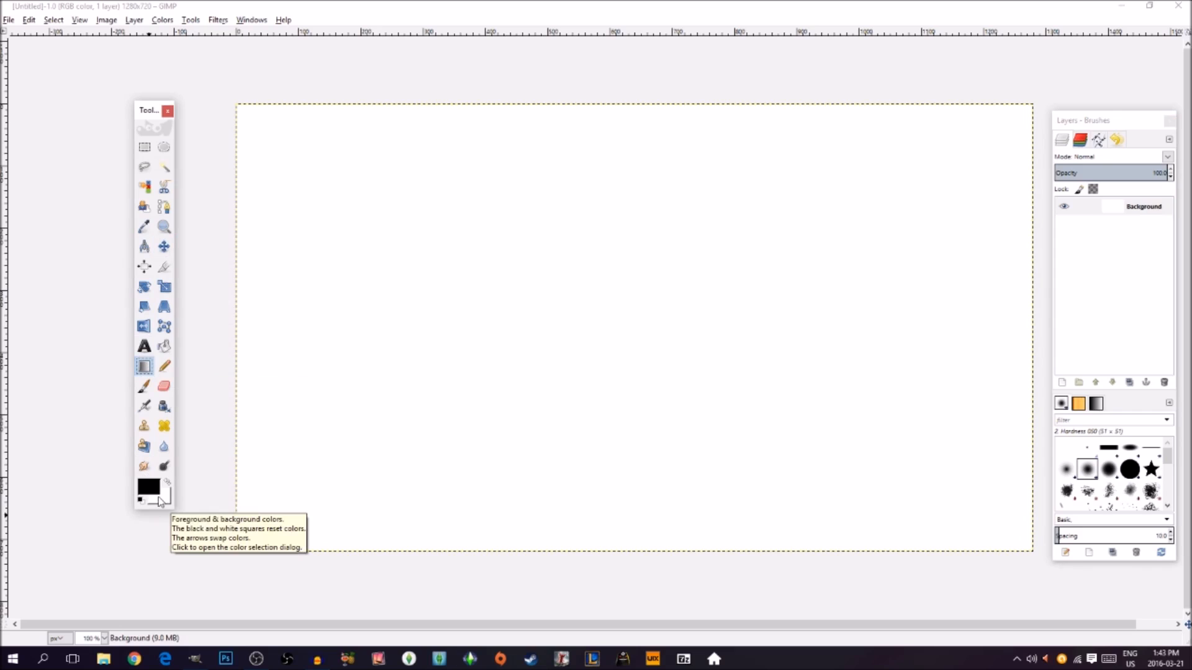
left_click(146, 488)
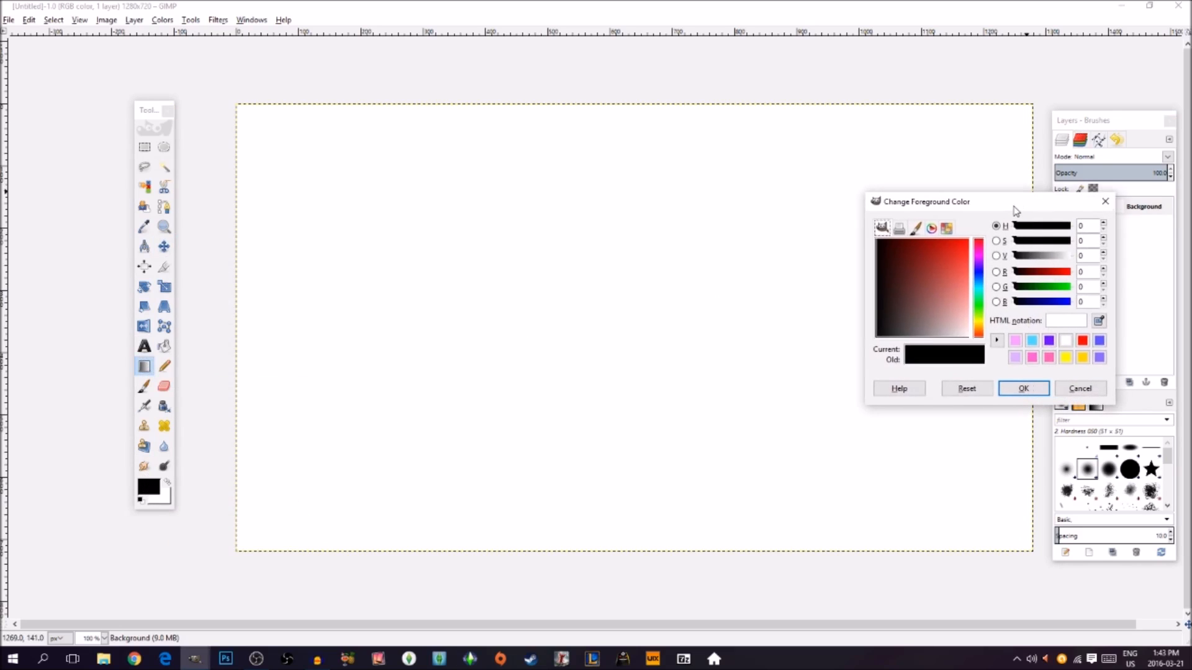
left_click_drag(1021, 206, 839, 196)
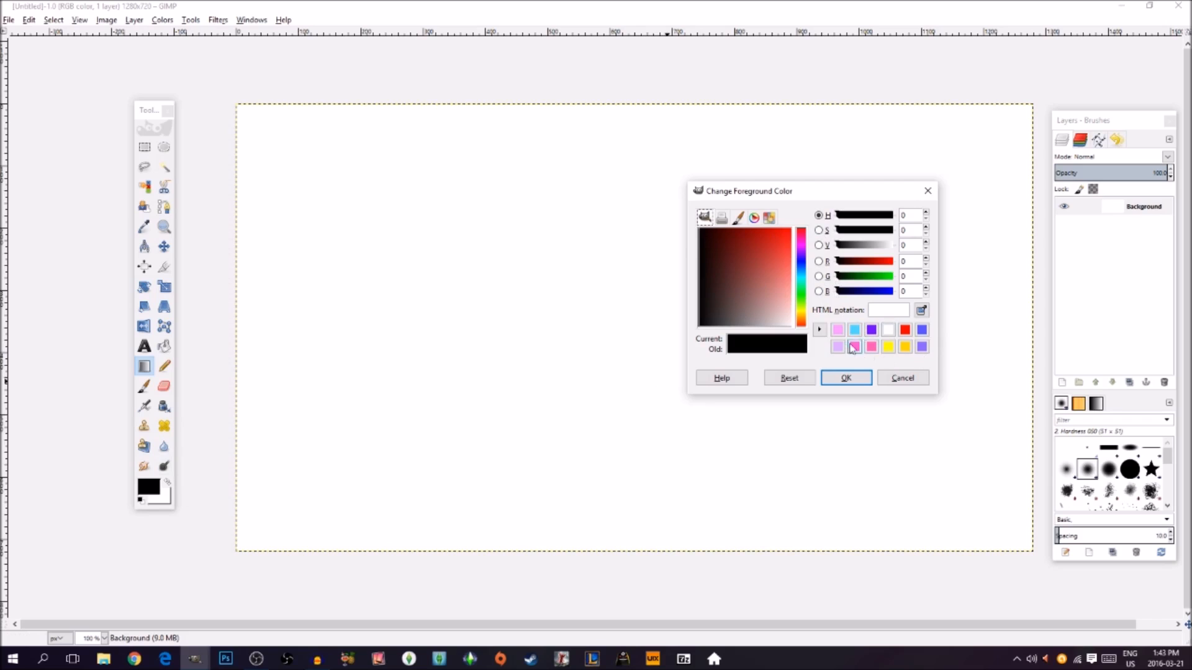
mouse_move(790, 280)
left_mouse_down()
mouse_move(766, 263)
mouse_move(786, 231)
mouse_move(742, 282)
mouse_move(741, 224)
mouse_move(780, 262)
mouse_move(768, 271)
left_mouse_up()
left_click(802, 249)
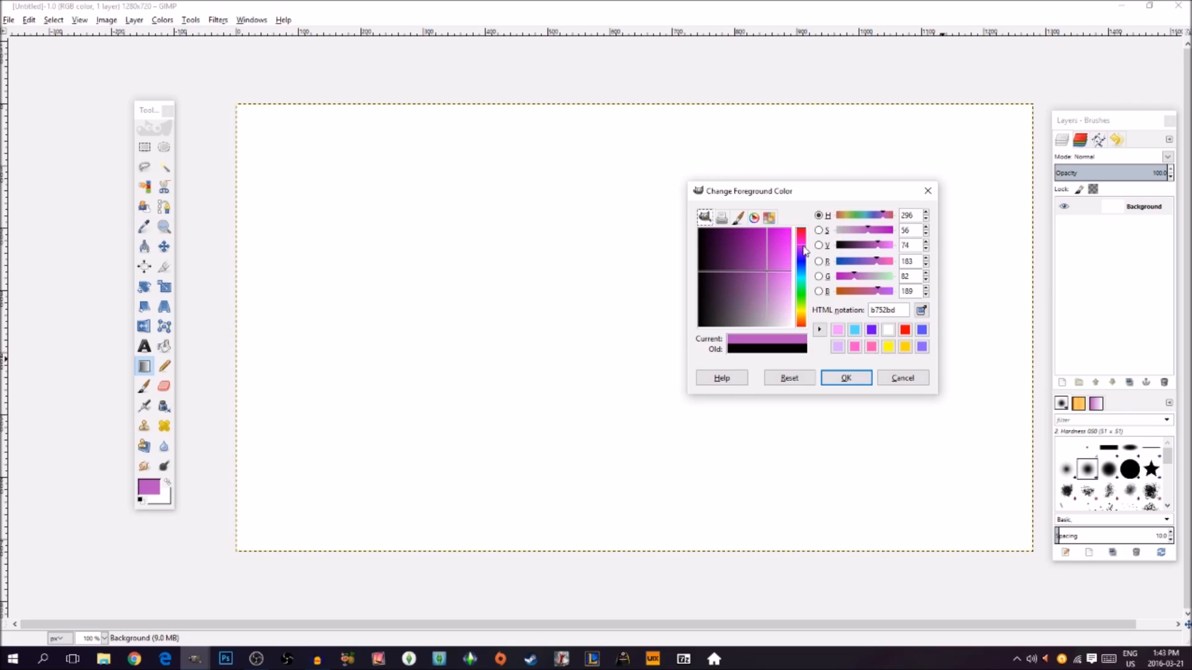
left_click(802, 261)
left_click(802, 291)
left_click_drag(789, 293, 795, 228)
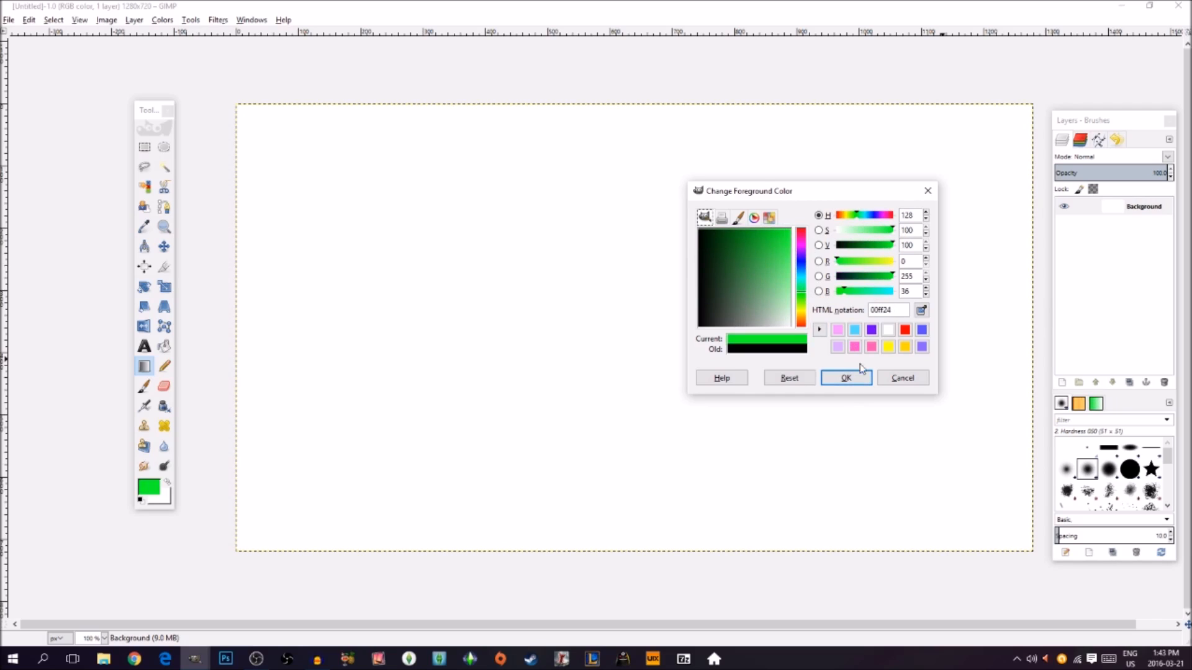
Step: Set the foreground color to light blue and the background color to light pink, using the saved swatches
left_click(853, 331)
left_click(846, 378)
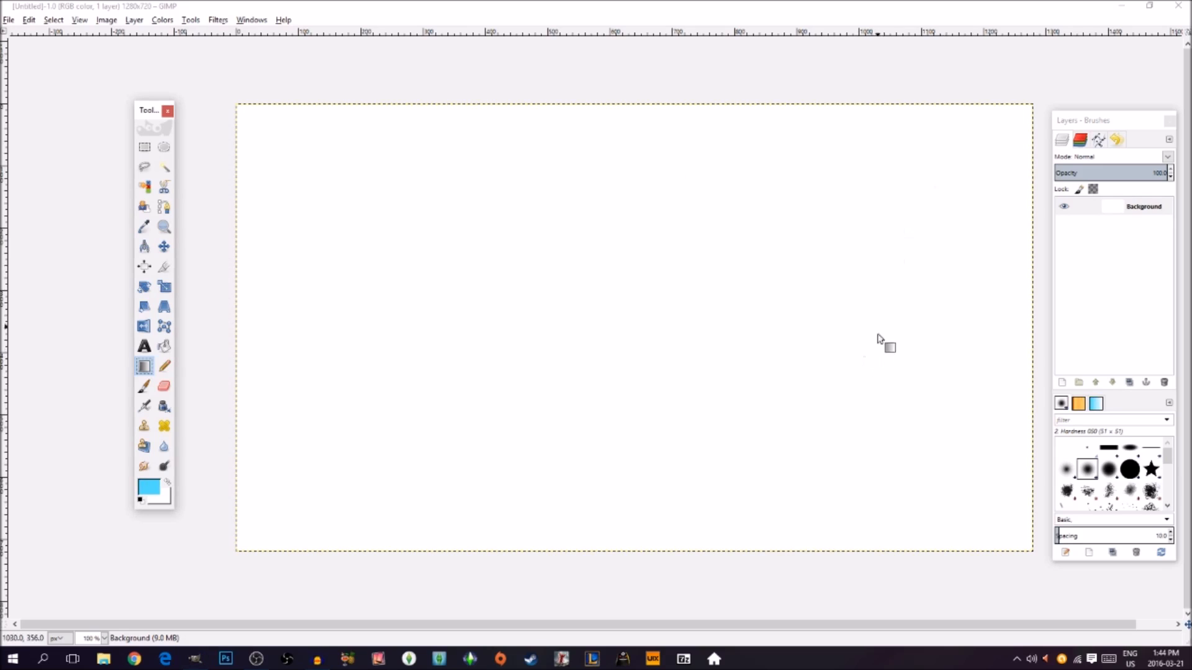
left_click(161, 497)
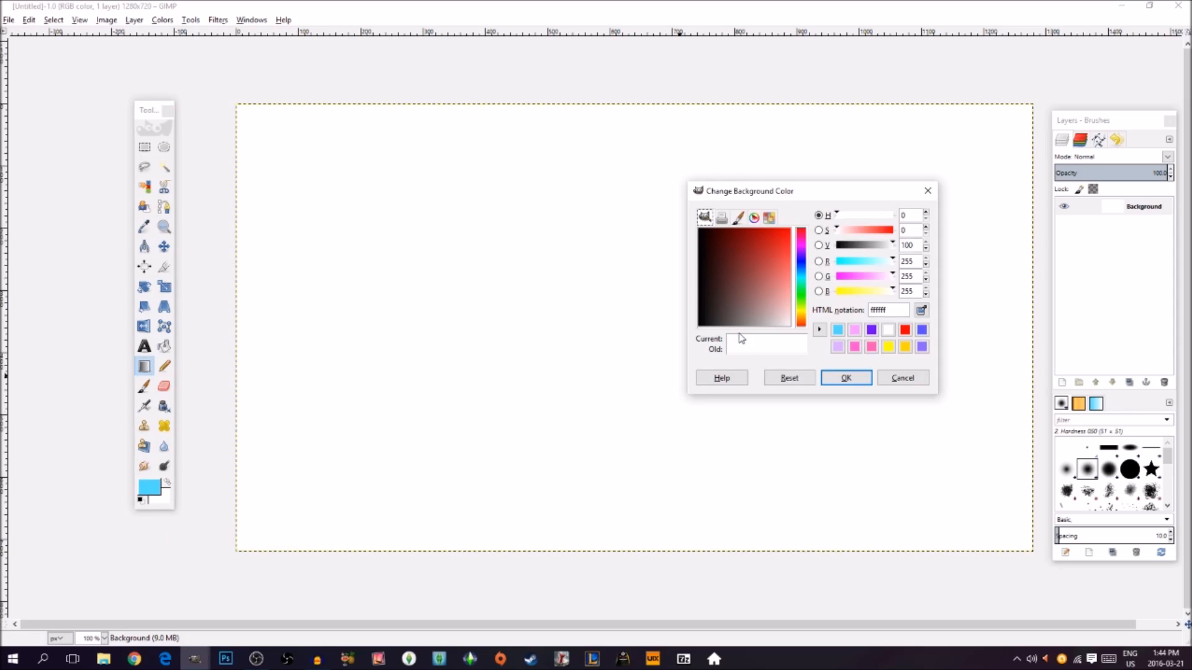
left_click(854, 331)
left_click(857, 380)
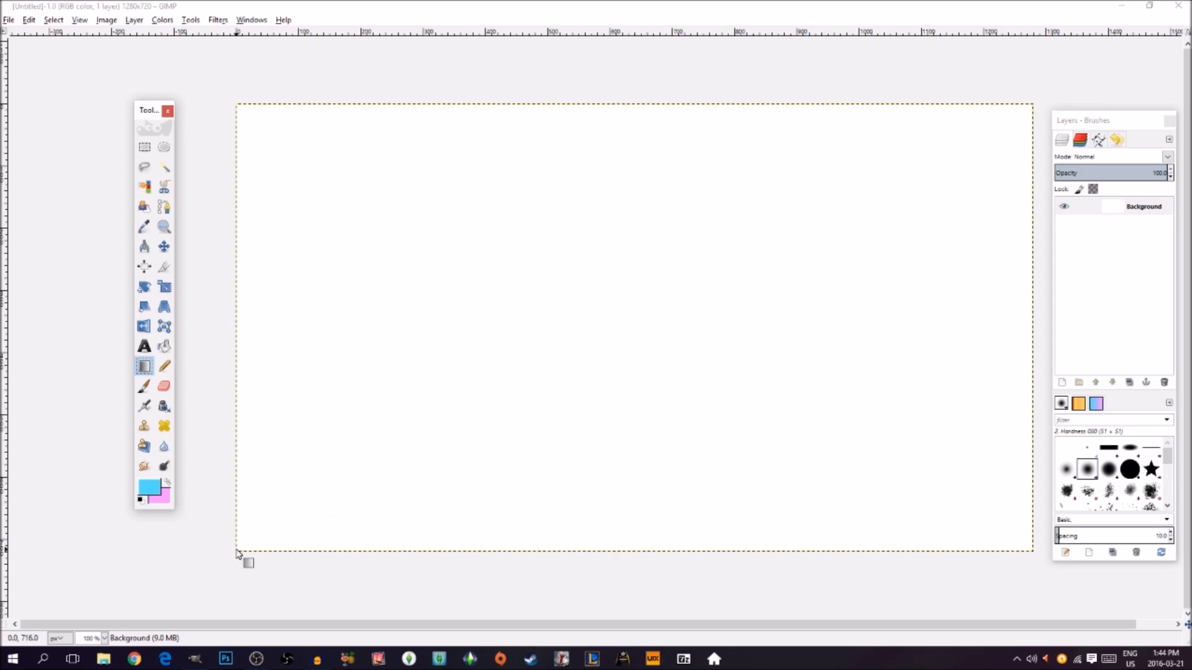
Step: Try the blue-to-pink gradient across the canvas in several diagonal and vertical directions
left_click_drag(243, 544, 1056, 83)
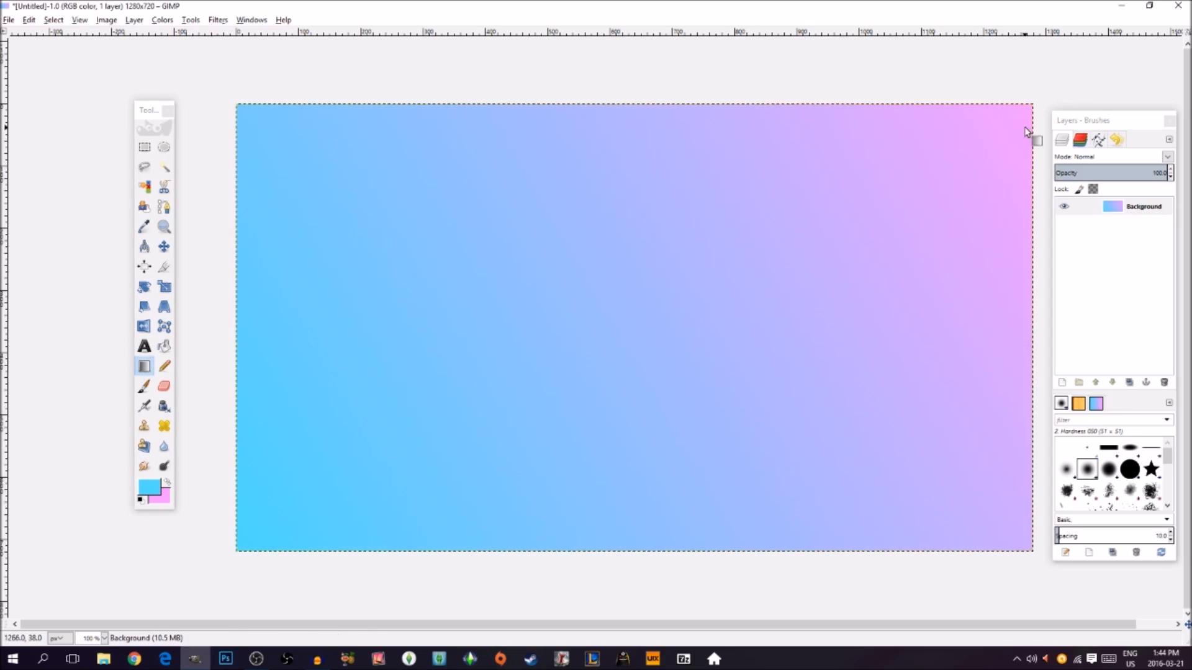
left_click_drag(1001, 127, 280, 551)
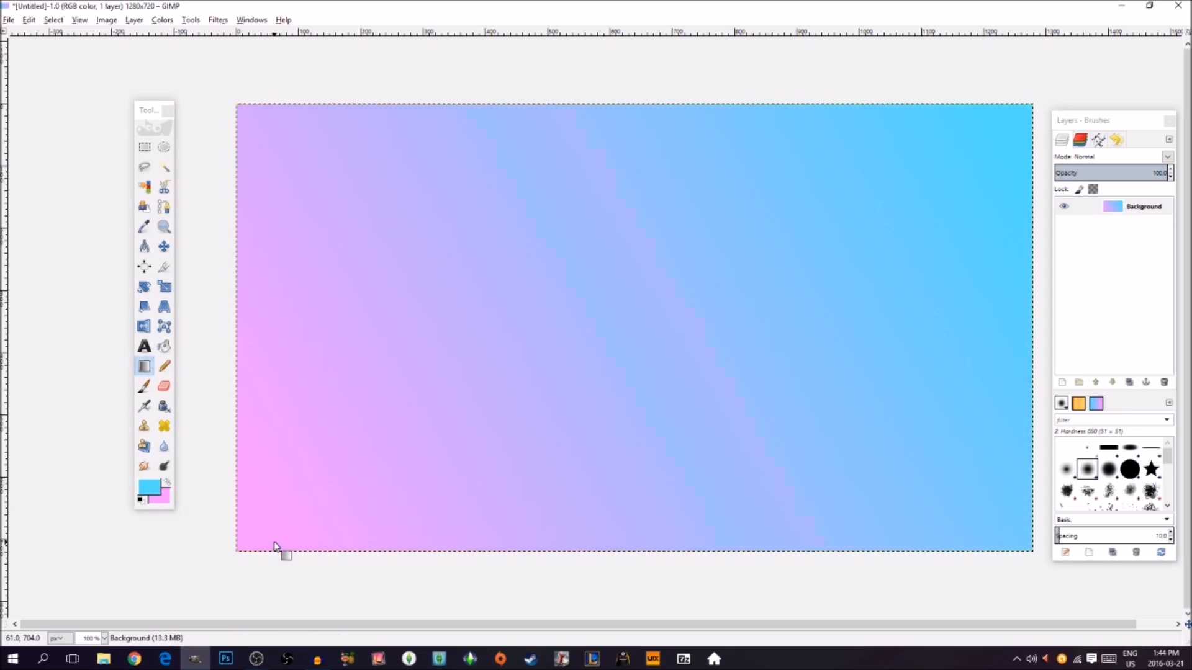
left_click_drag(692, 103, 695, 567)
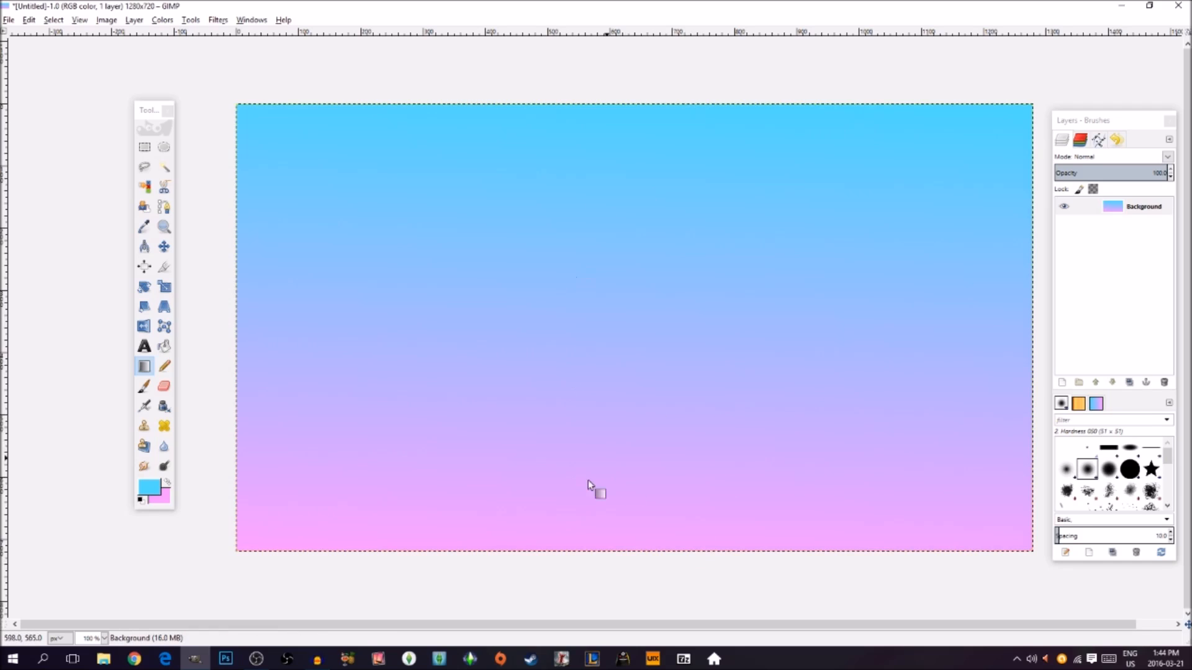
left_click_drag(634, 551, 674, 60)
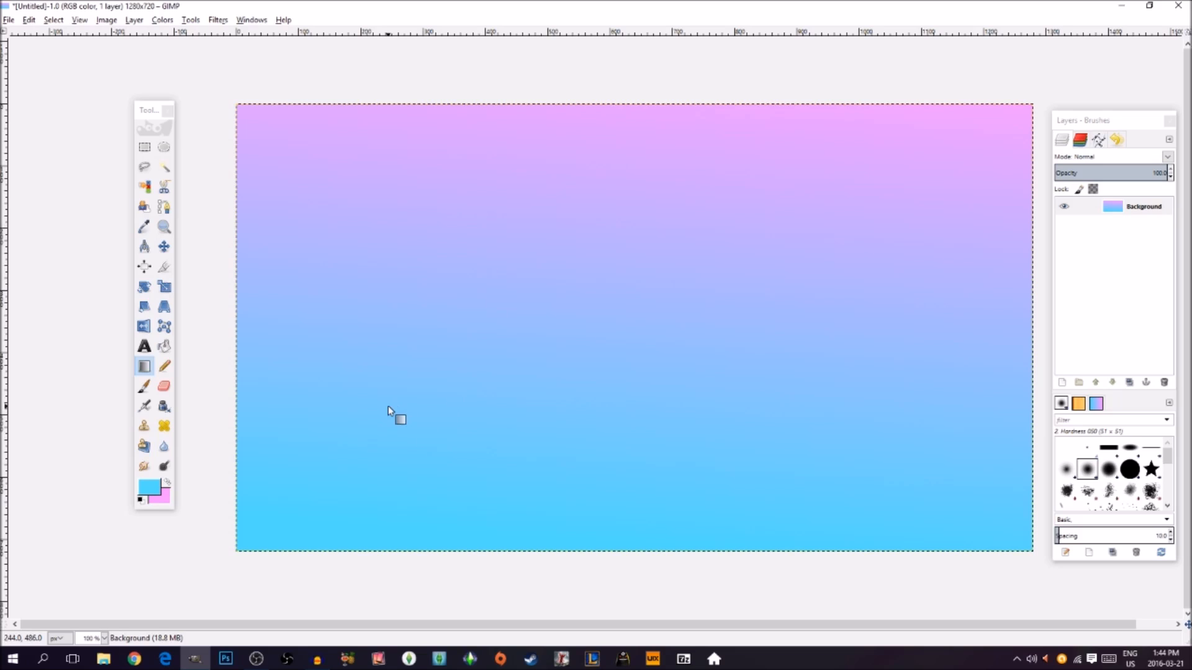
left_click_drag(437, 388, 862, 218)
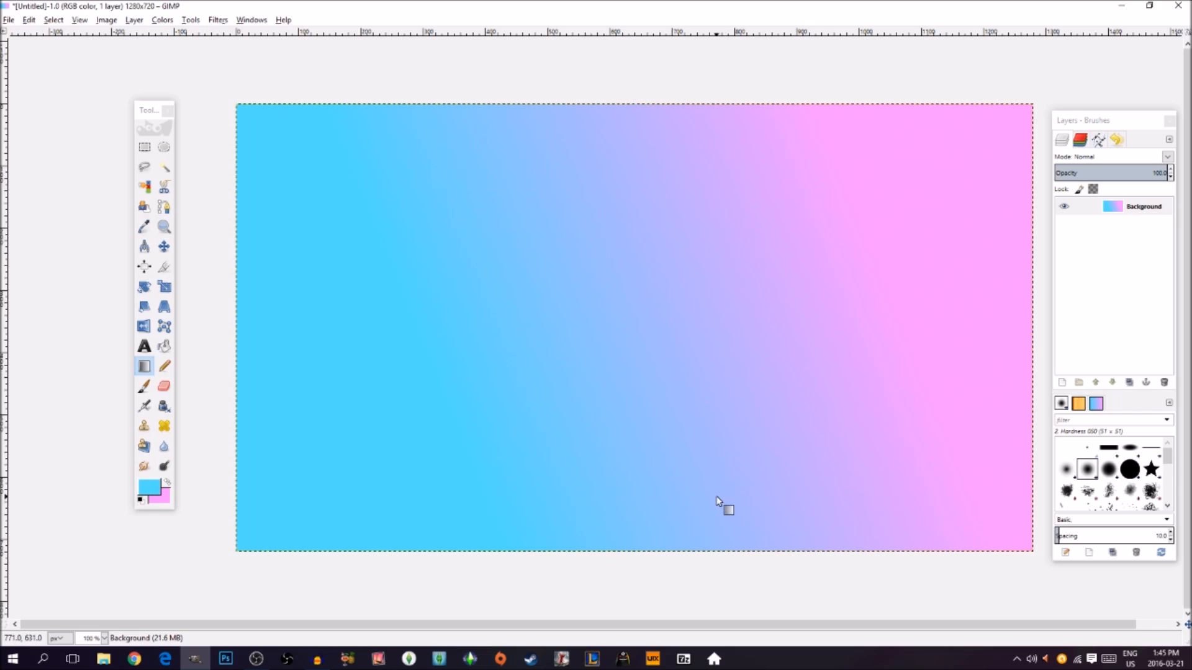
Step: Fill the background with a vertical gradient from light blue at the top to pink at the bottom, and un-maximize the window
left_click_drag(674, 550, 665, 576)
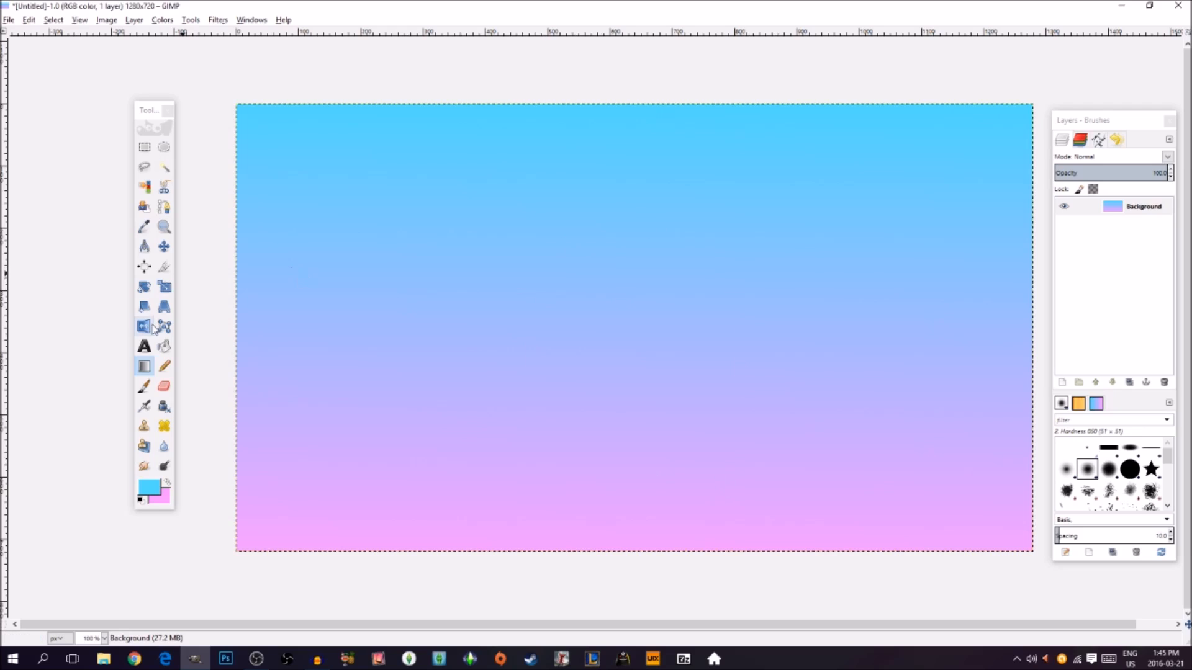
left_click(164, 248)
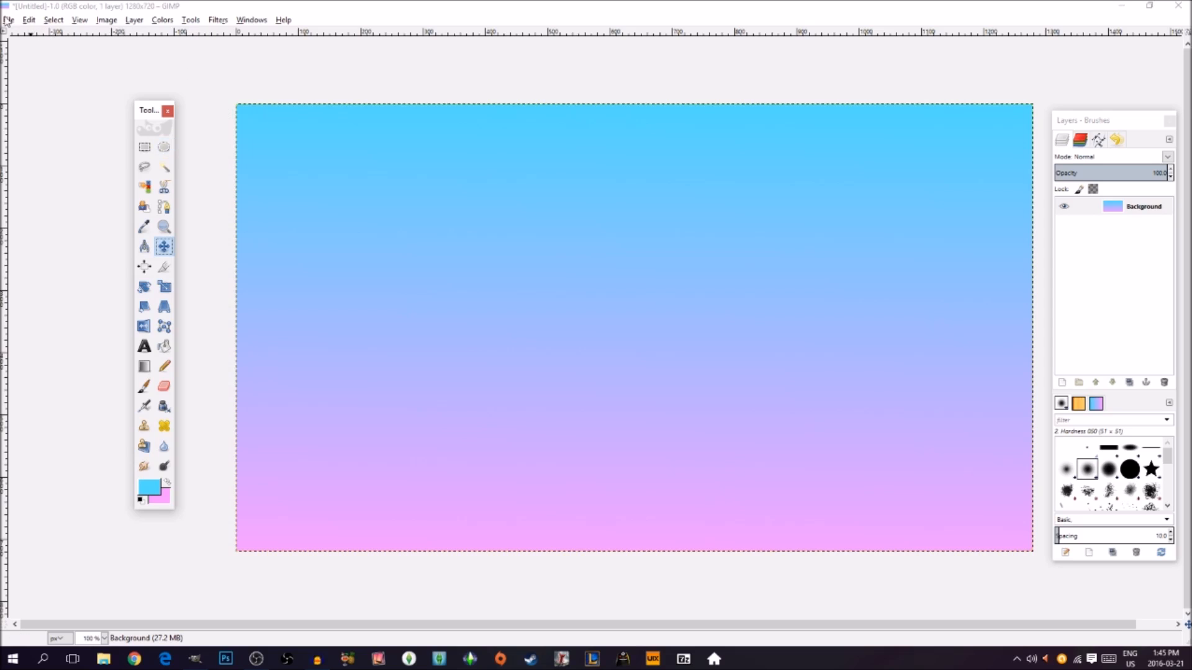
left_click(1149, 5)
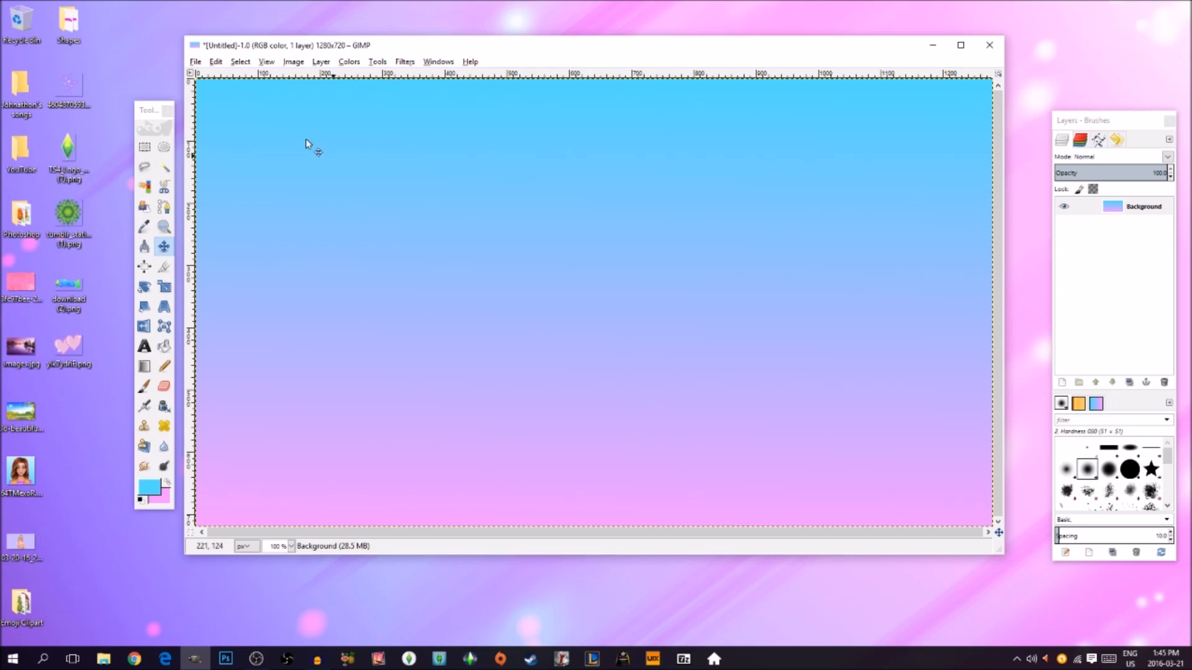
Step: Open the picture images.jpg as a separate image and maximize its window
left_click(195, 61)
left_click(223, 103)
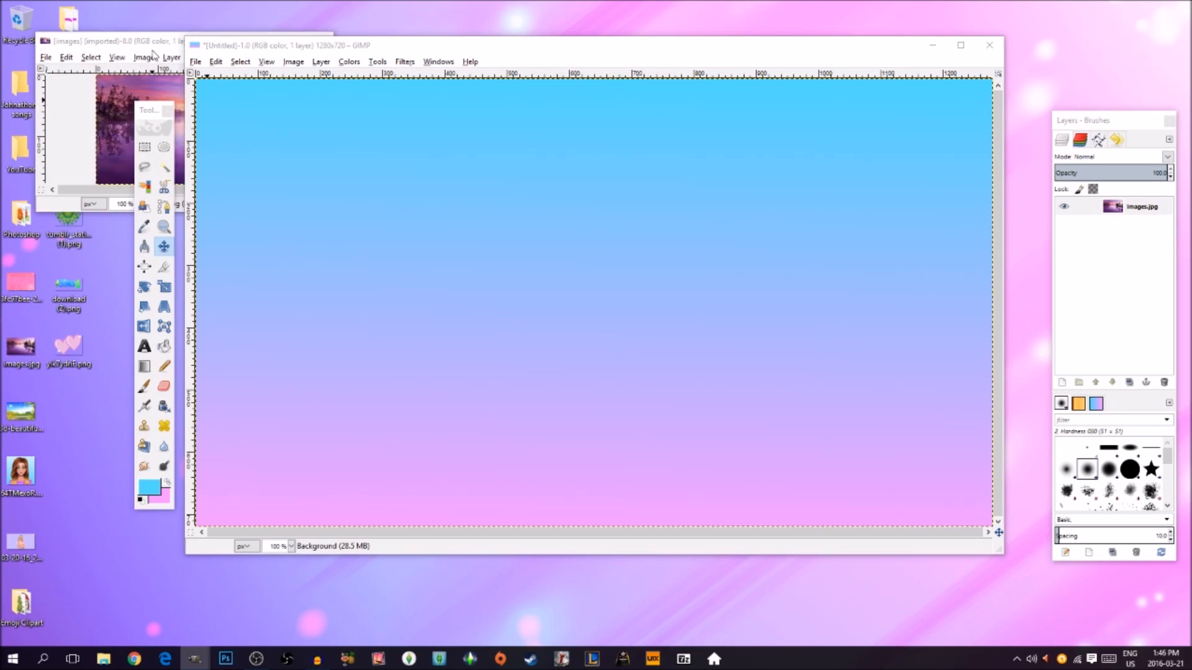
left_click(155, 52)
left_click(293, 41)
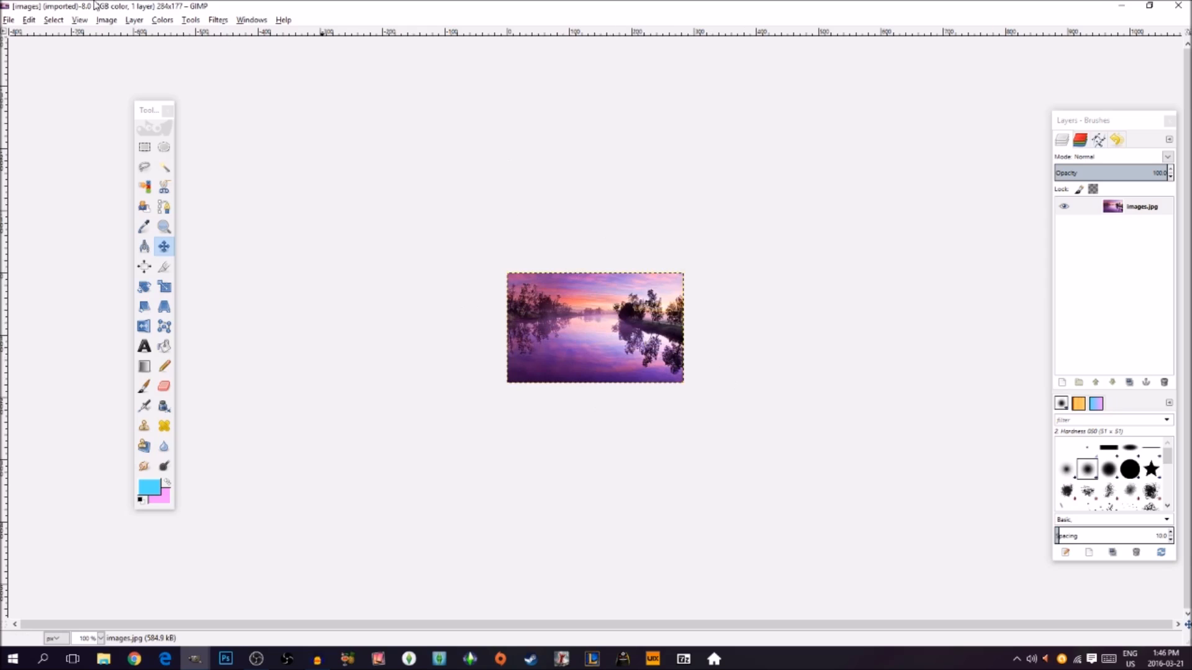
Step: Scale the lake picture to 1280 × 729 pixels with width and height unlinked, and close it discarding the changes
left_click(106, 21)
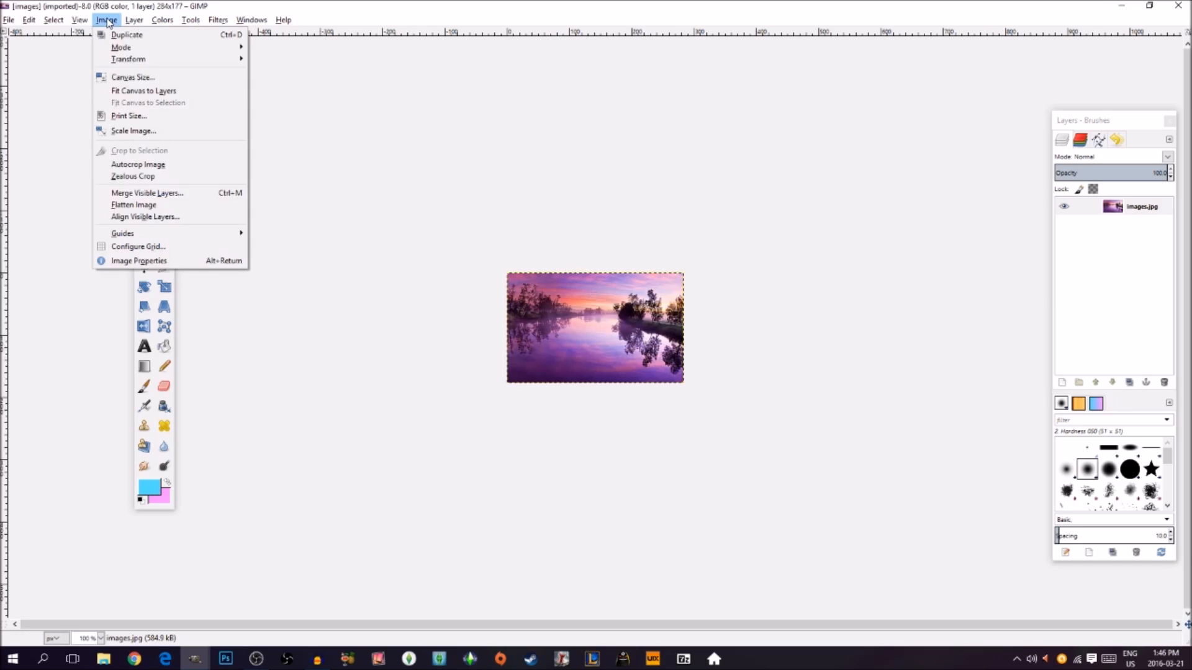
left_click(136, 131)
left_click(589, 311)
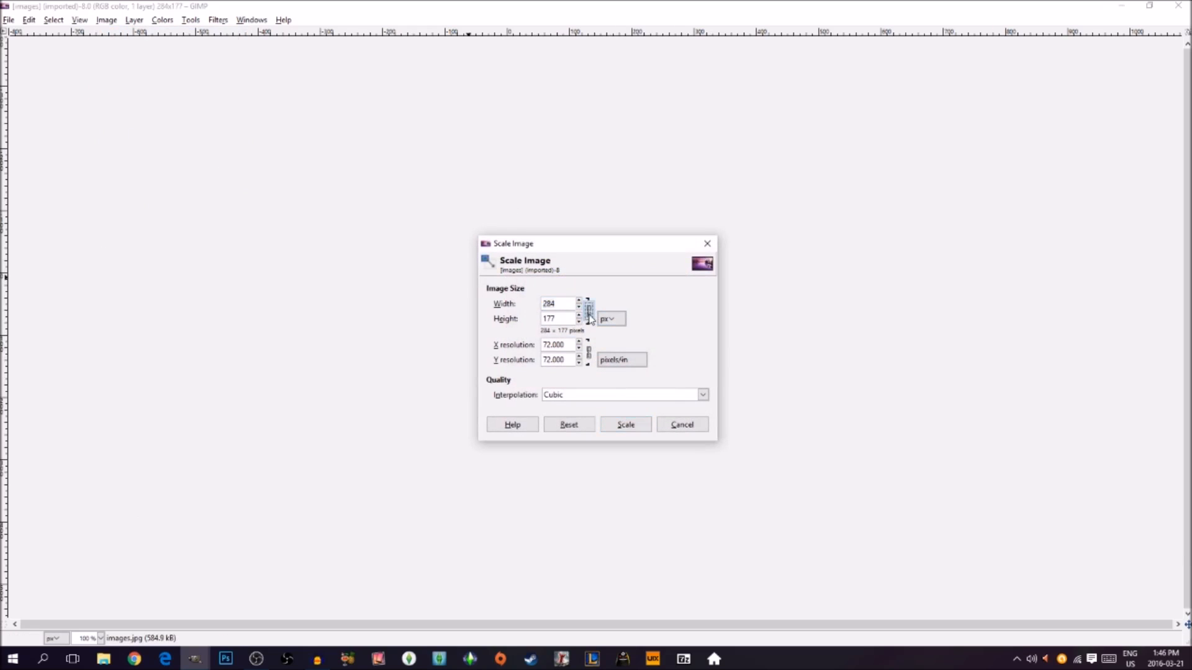
left_click(565, 303)
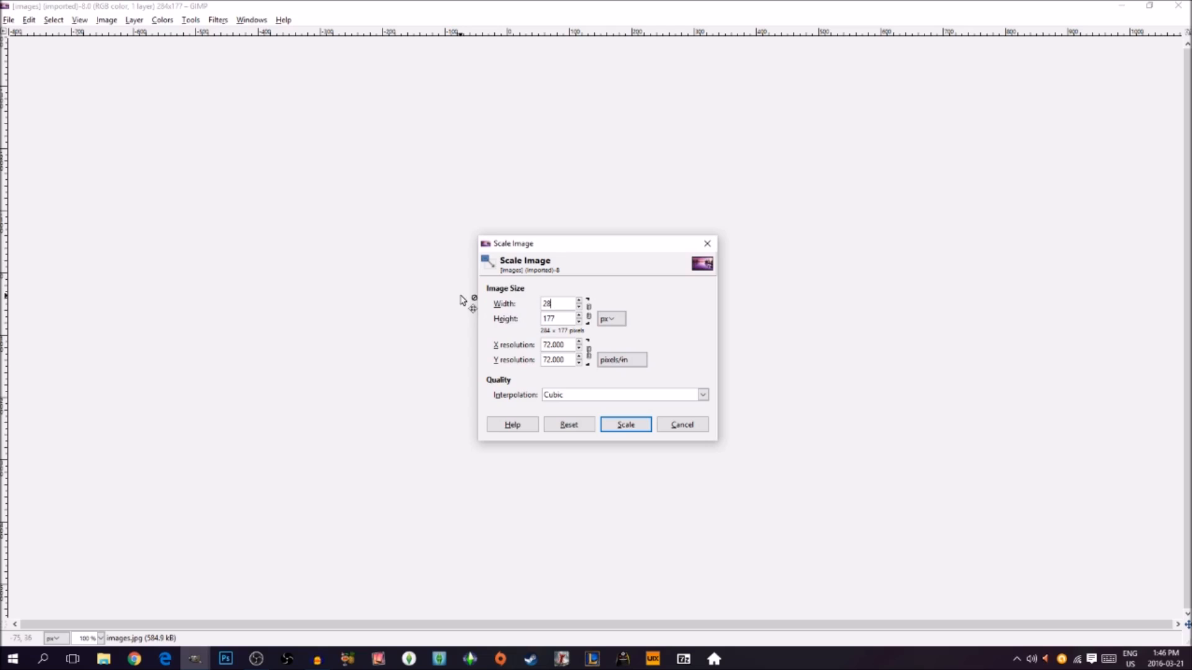
type("1280")
type("80")
key("Tab")
type("729")
left_click(625, 424)
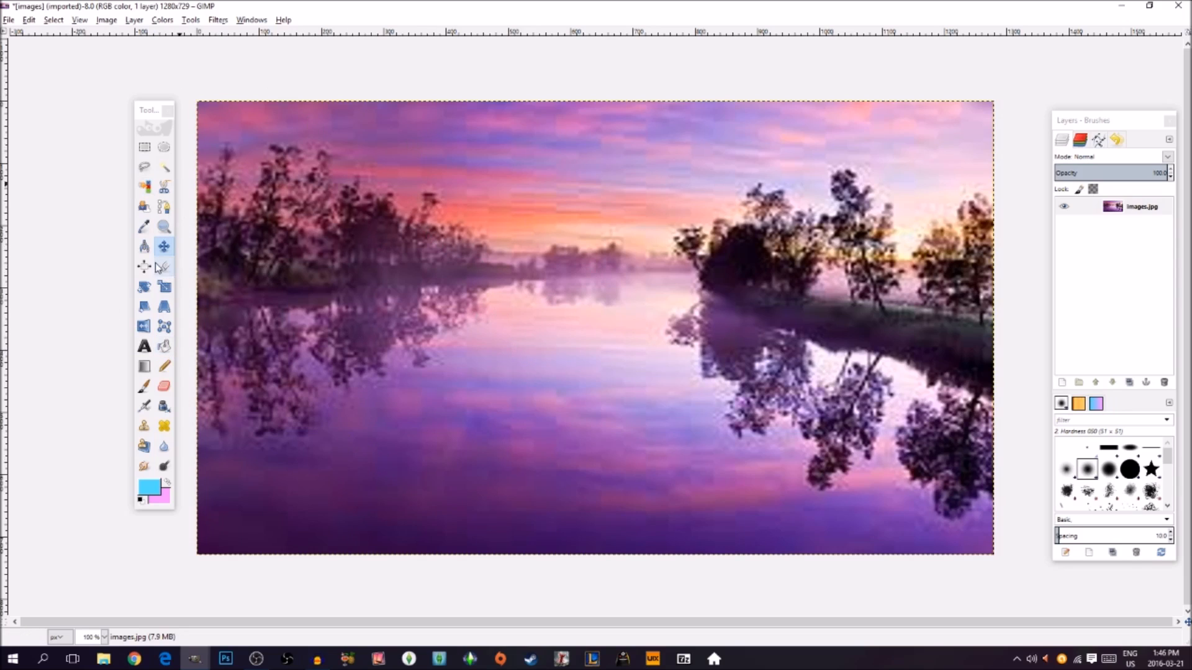
left_click(1177, 7)
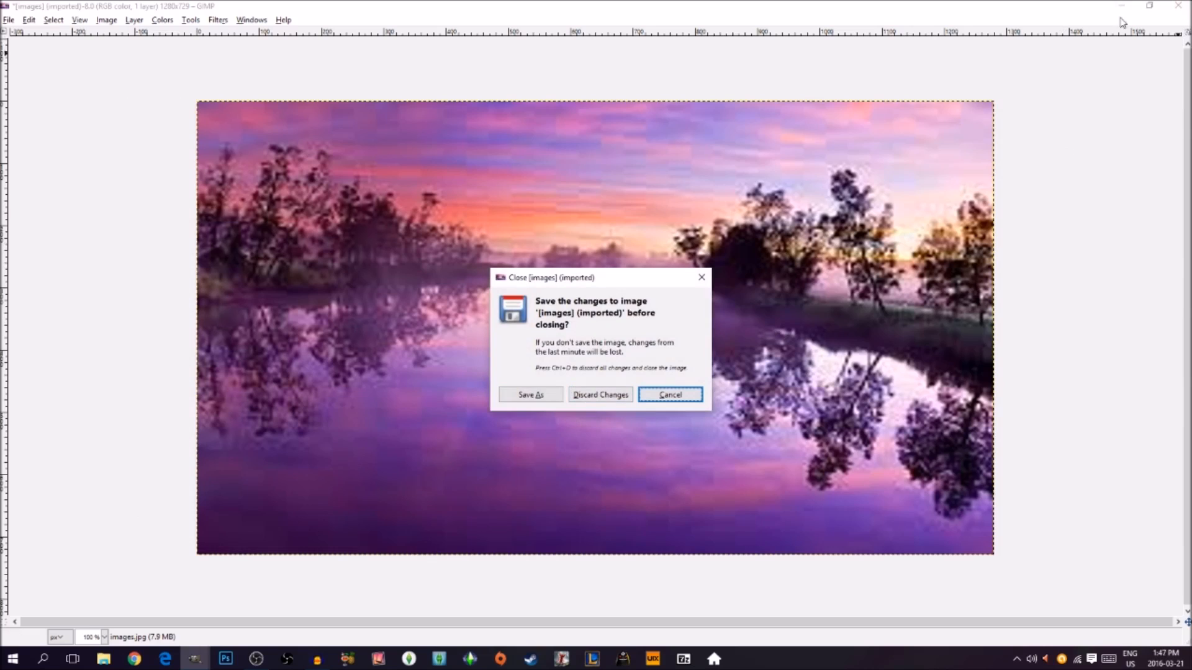
left_click(599, 396)
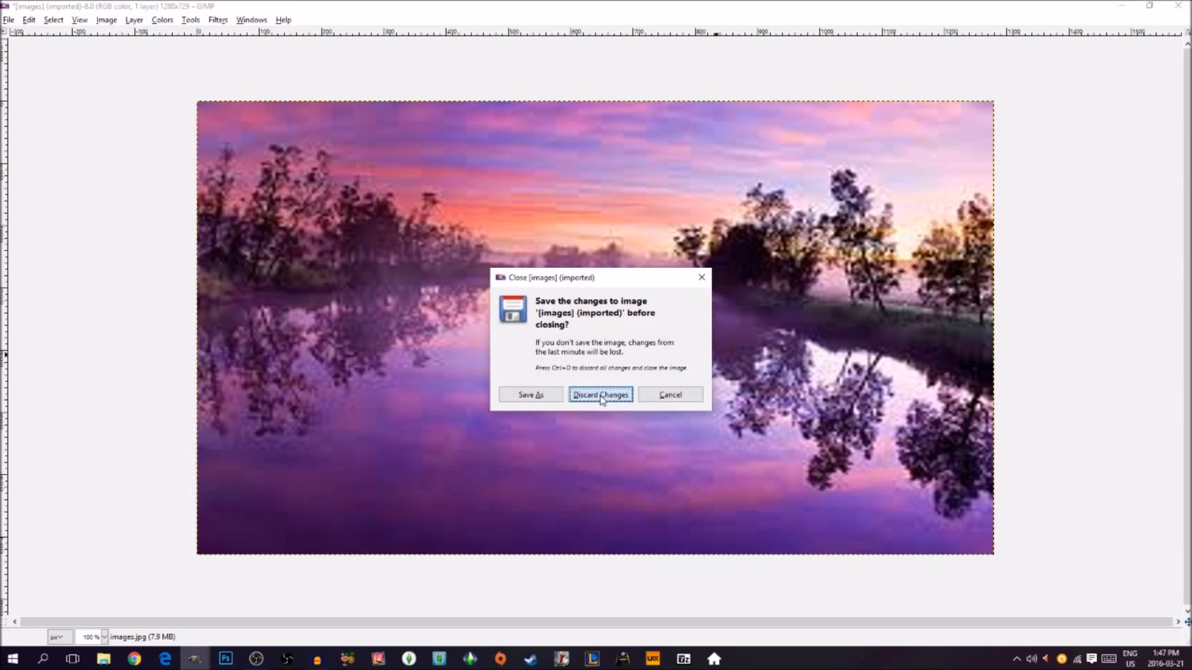
Step: Open the pink hearts picture, whose file name starts with 3fc97bee, as a separate image and maximize its window
left_click(196, 64)
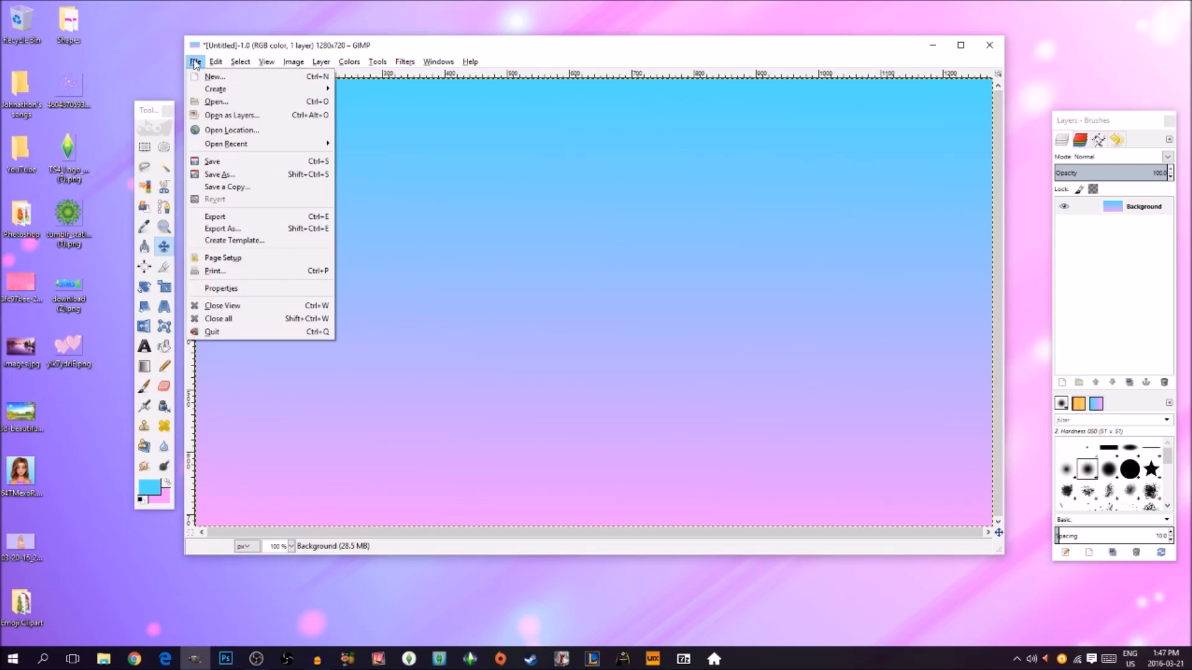
left_click(205, 104)
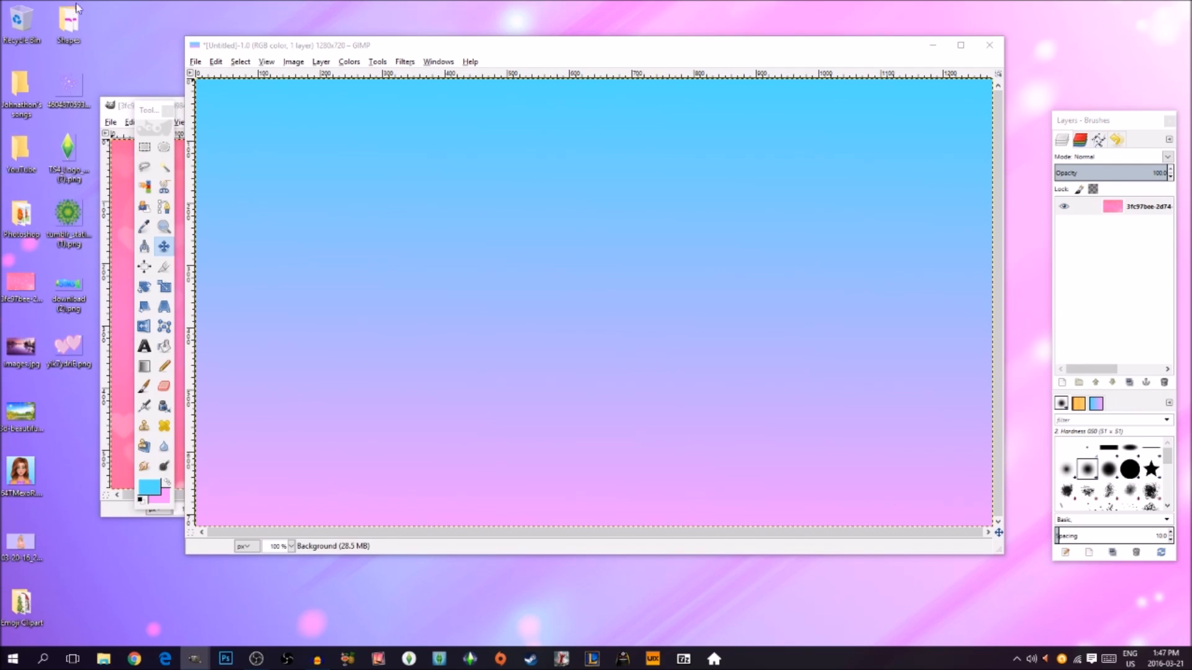
left_click(124, 108)
left_click(640, 106)
Step: Scale the pink hearts picture to 1280 × 720 pixels with width and height unlinked
left_click(106, 20)
left_click(152, 131)
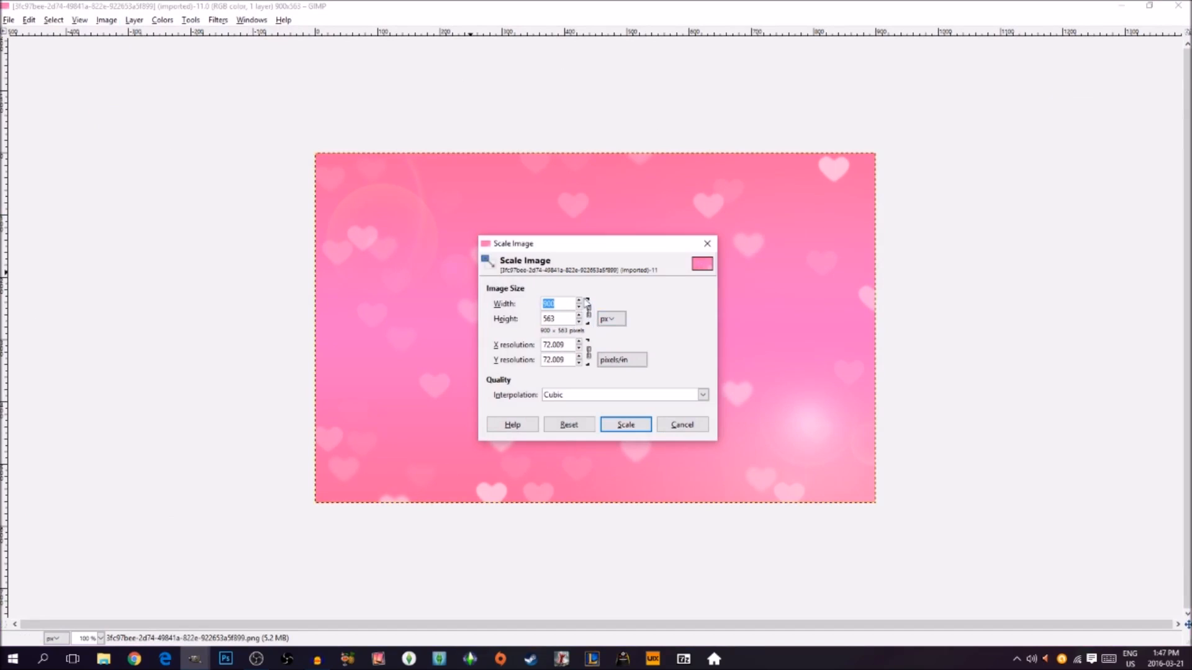
left_click(590, 315)
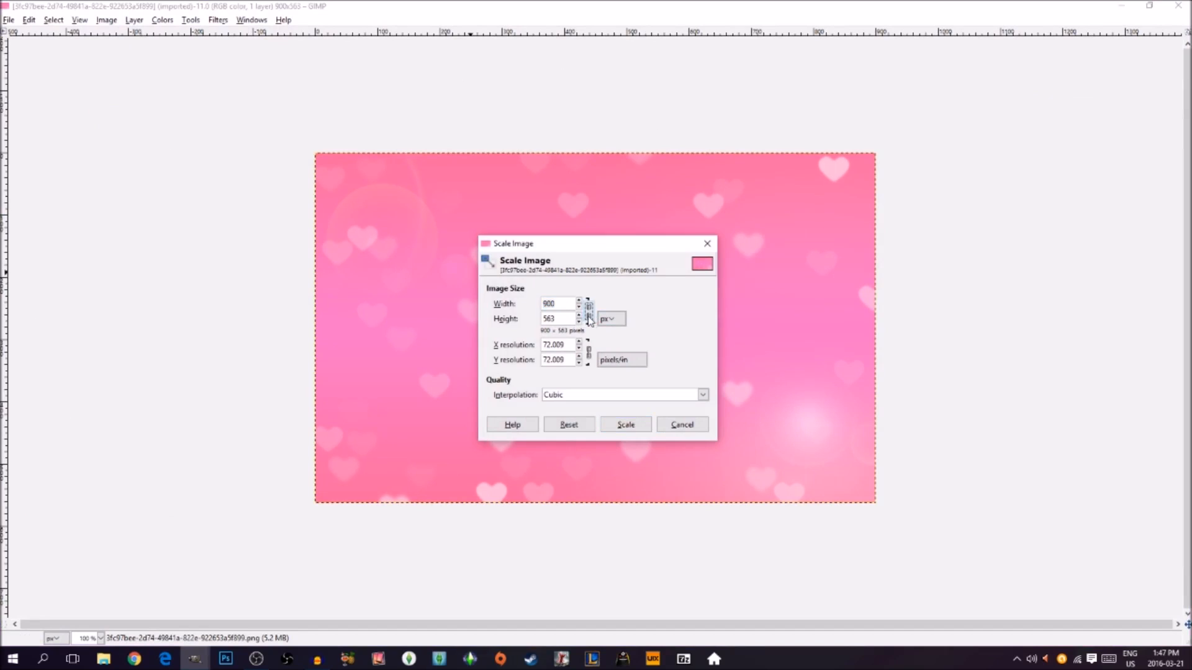
double_click(560, 307)
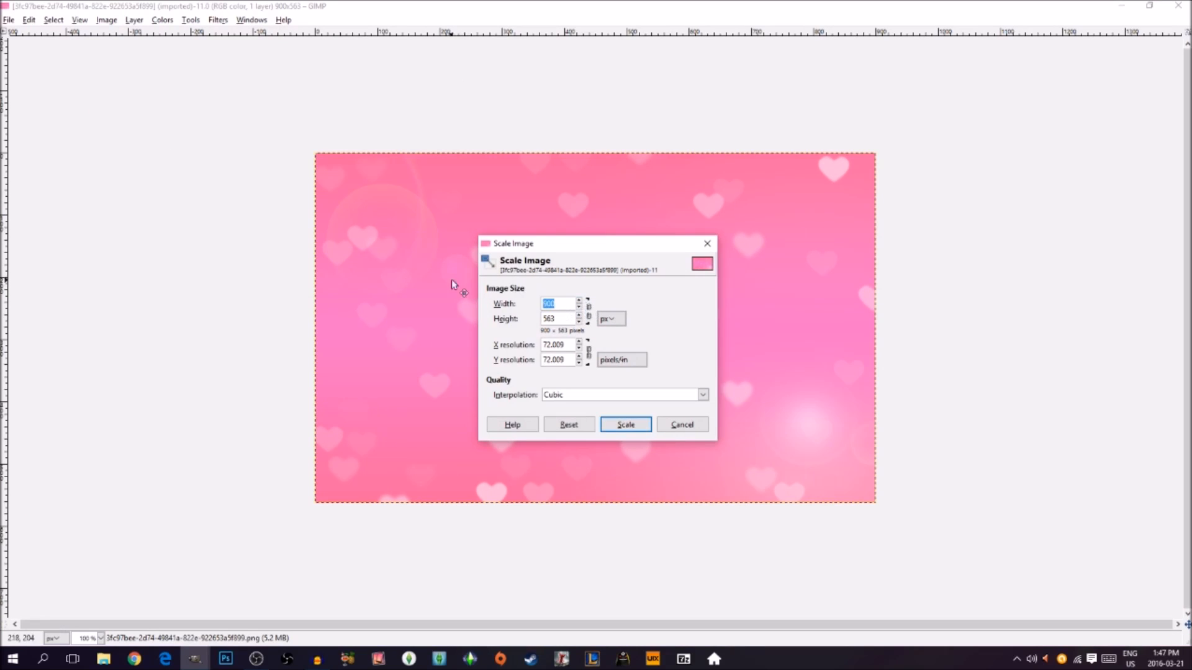
type("1280")
key("Tab")
key("BackSpace")
left_click(626, 425)
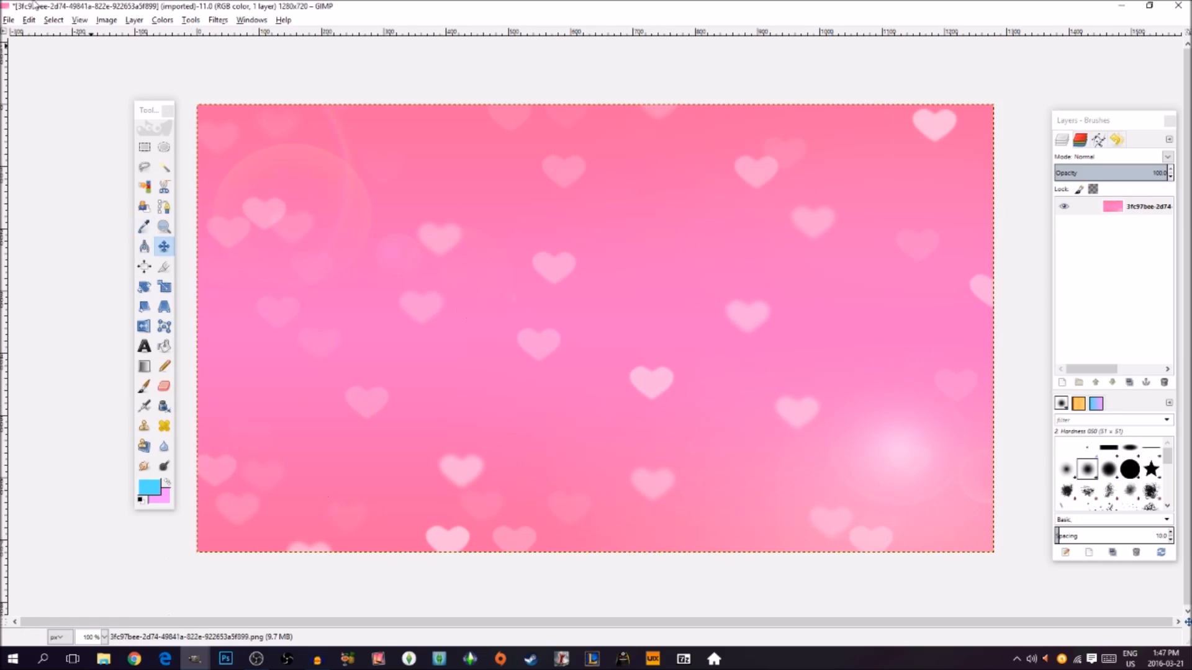
Step: Open 3d-beautiful-scenery-hd-wallpaper.jpg as a separate image, bring it to the front and maximize its window
left_click(9, 20)
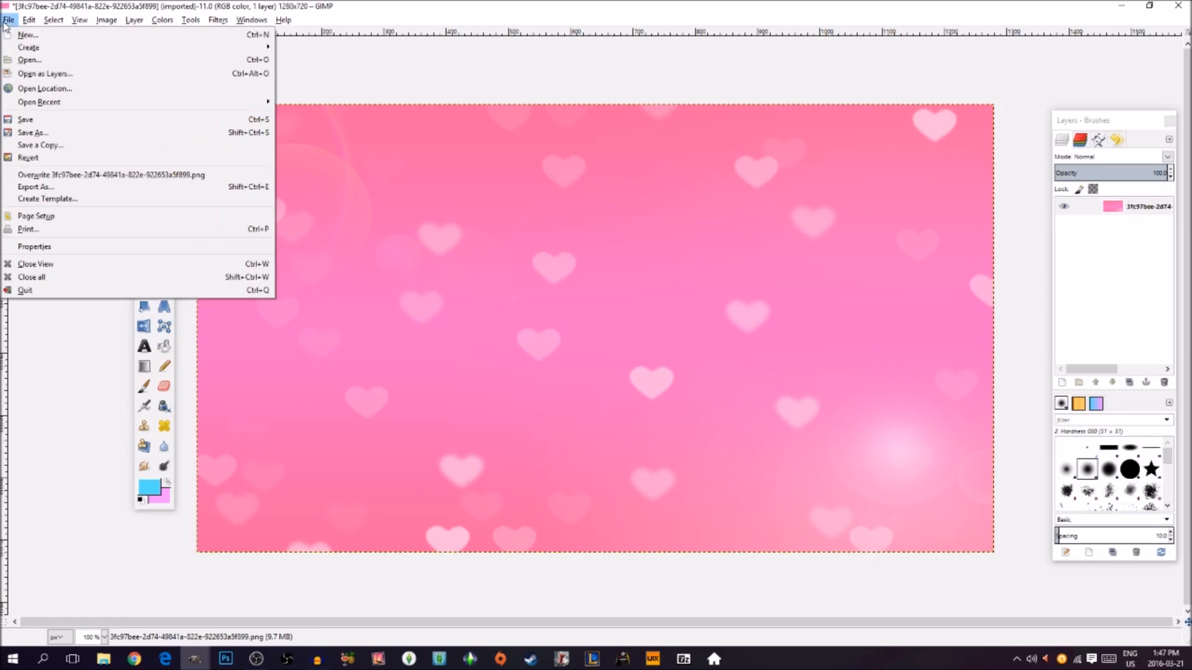
left_click(34, 61)
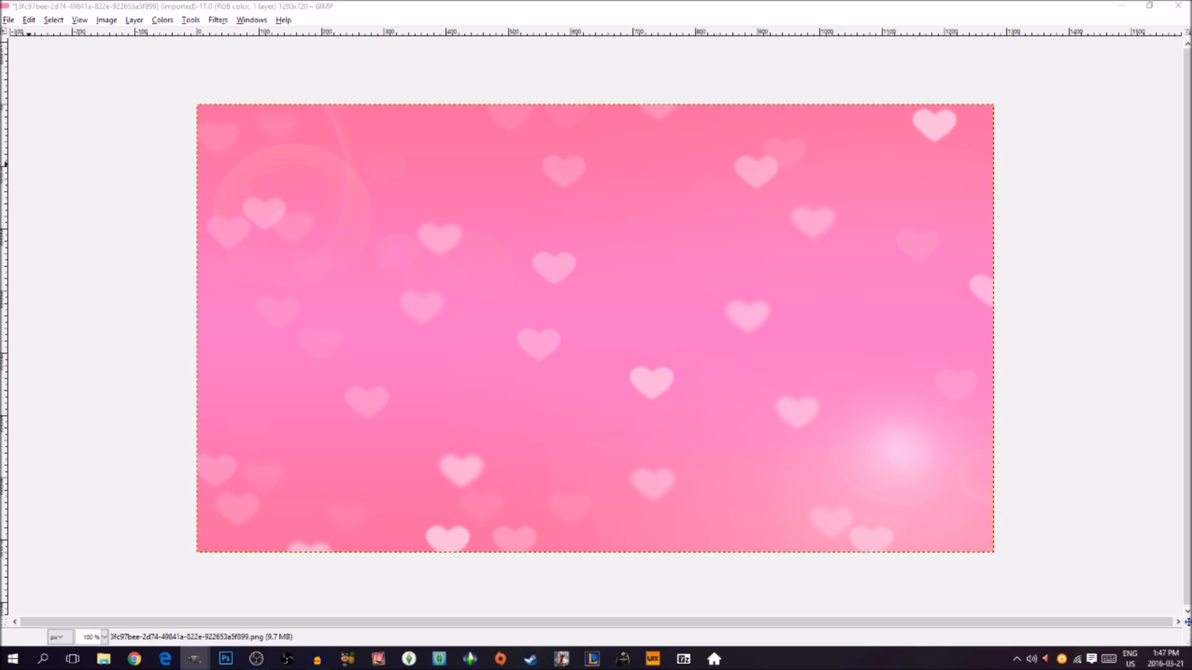
mouse_move(194, 663)
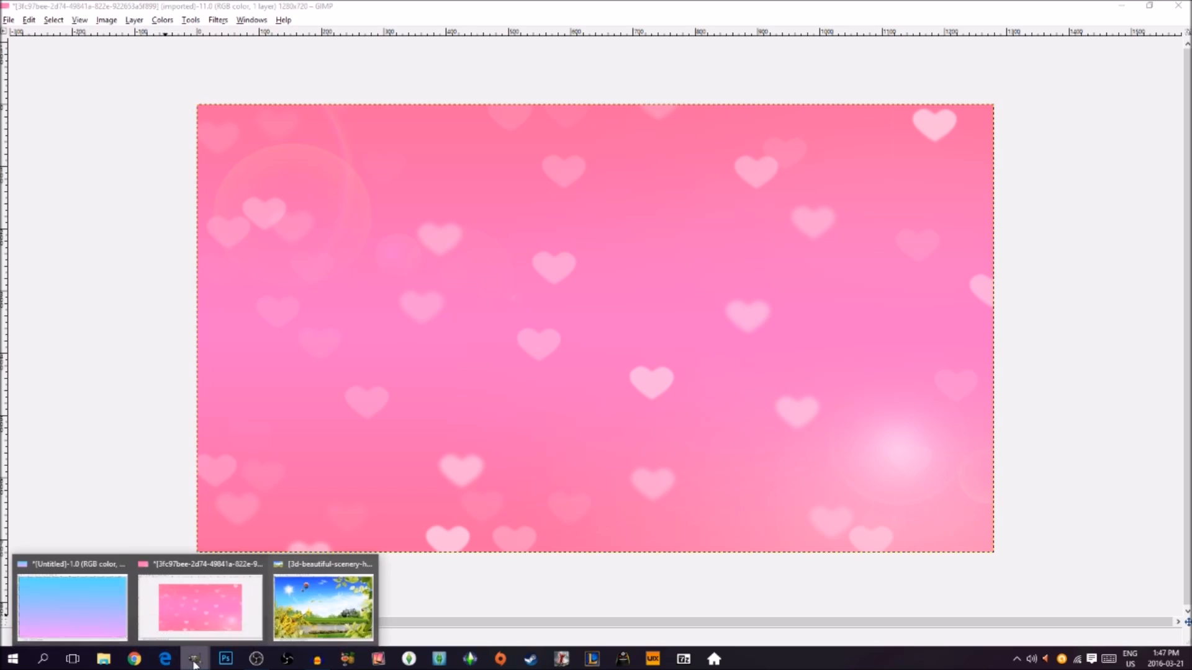
left_click(323, 606)
left_click(927, 87)
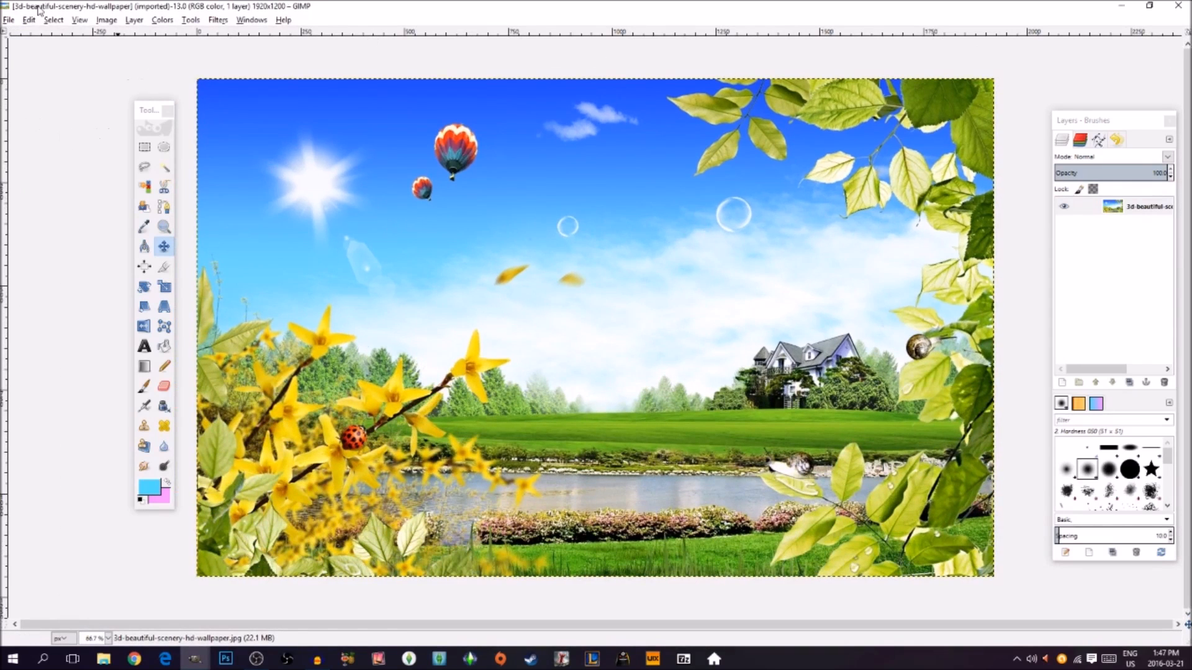
Step: Scale the scenery wallpaper to 1280 × 720 pixels
left_click(106, 19)
left_click(152, 118)
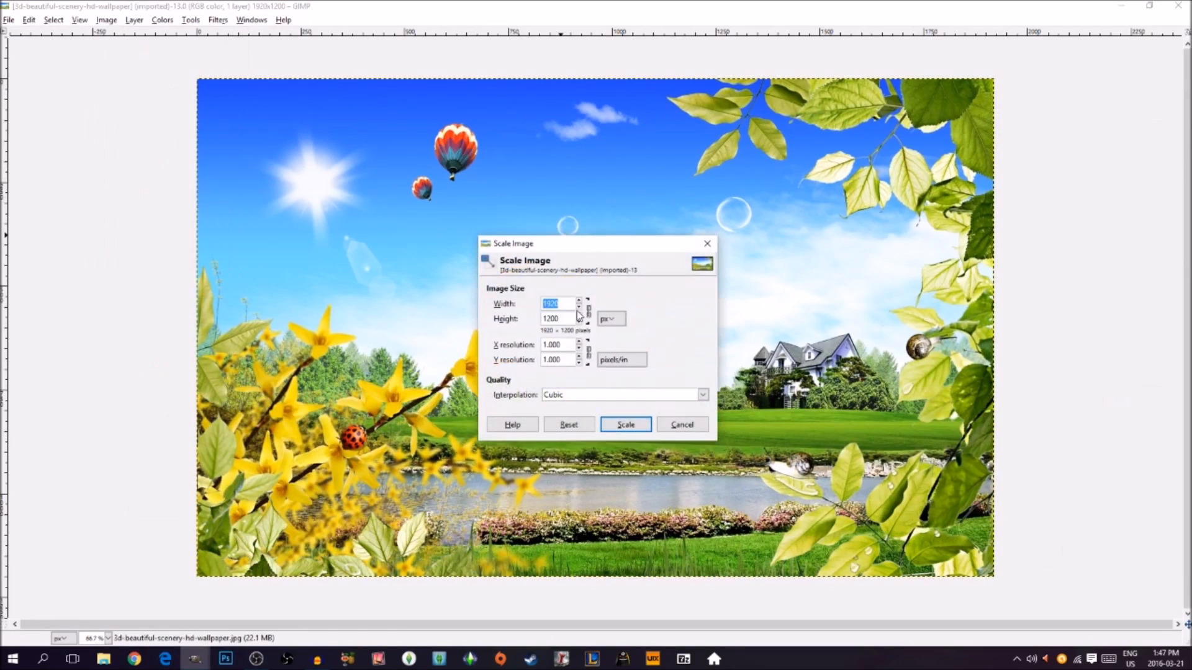
key("BackSpace")
type("1280")
key("Tab")
key("BackSpace")
type("720")
left_click(627, 426)
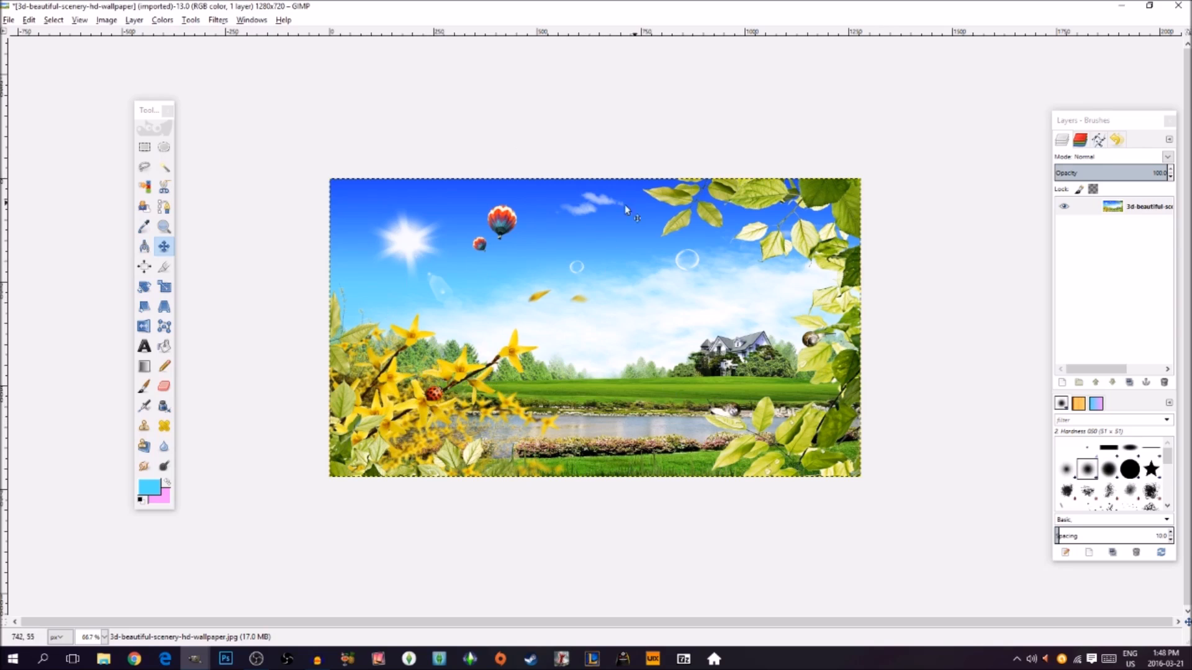
Step: Minimize the scenery and pink hearts windows and maximize the blue-to-pink gradient image
left_click(1122, 5)
left_click(1119, 5)
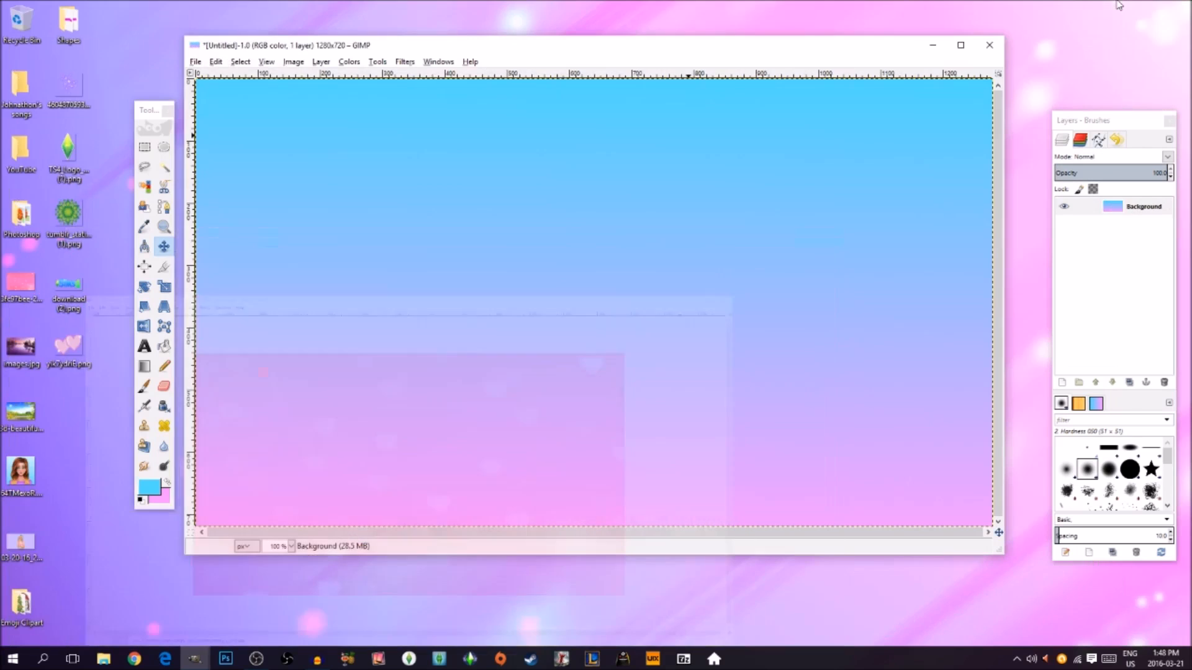
left_click(960, 45)
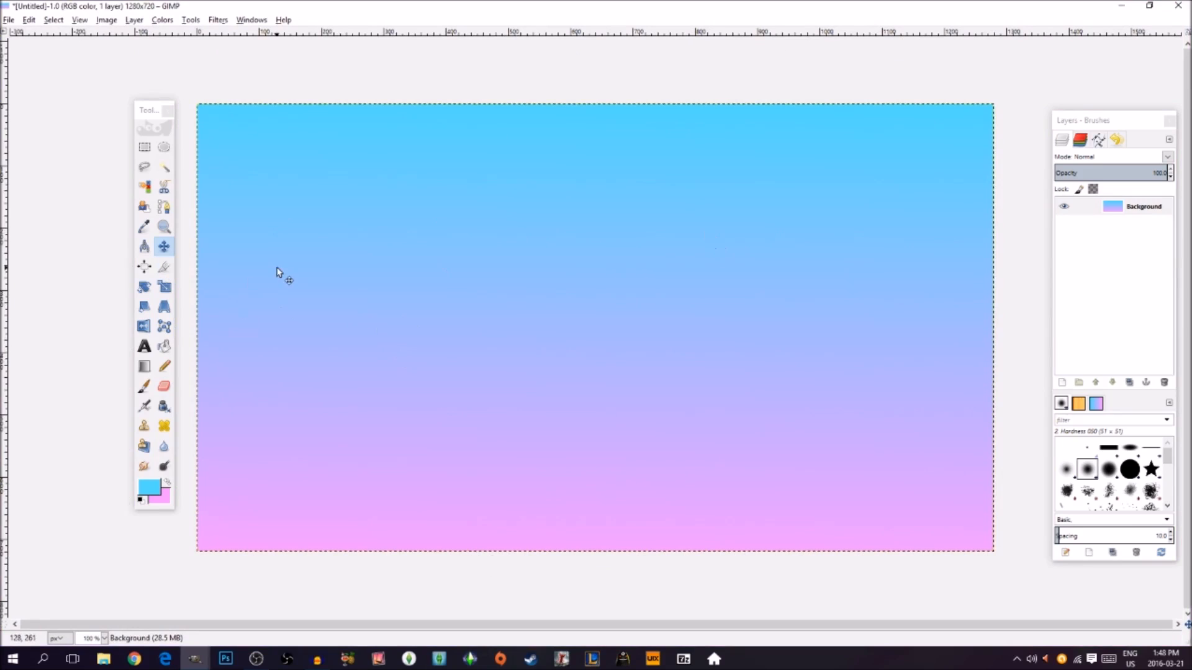
left_click(195, 658)
Step: Open 03-20-16_2-18-22 PM.png as a separate image, bring it to the front and maximize its window
left_click(8, 20)
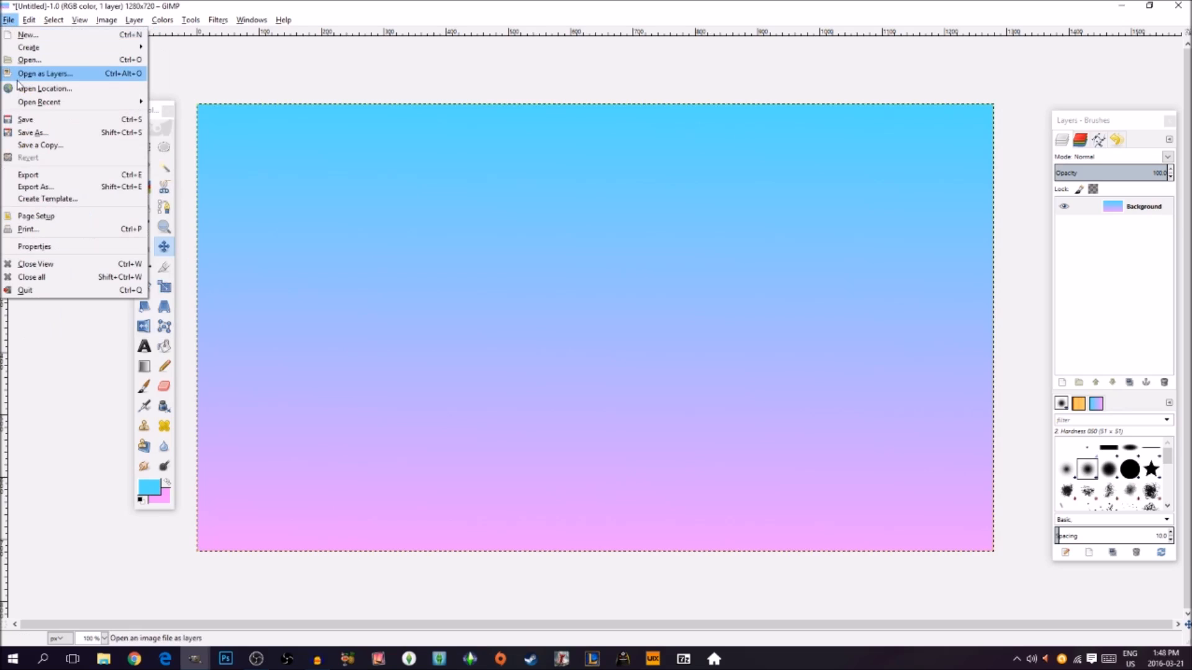
key("Escape")
key("Tab")
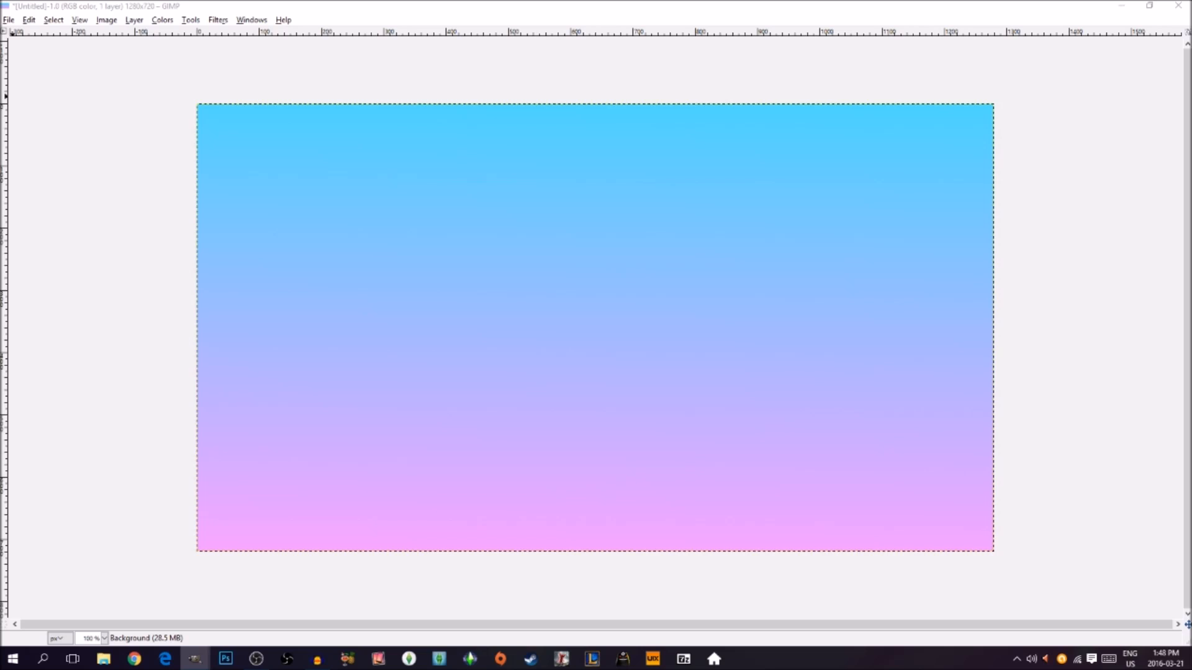
mouse_move(194, 659)
left_click(482, 606)
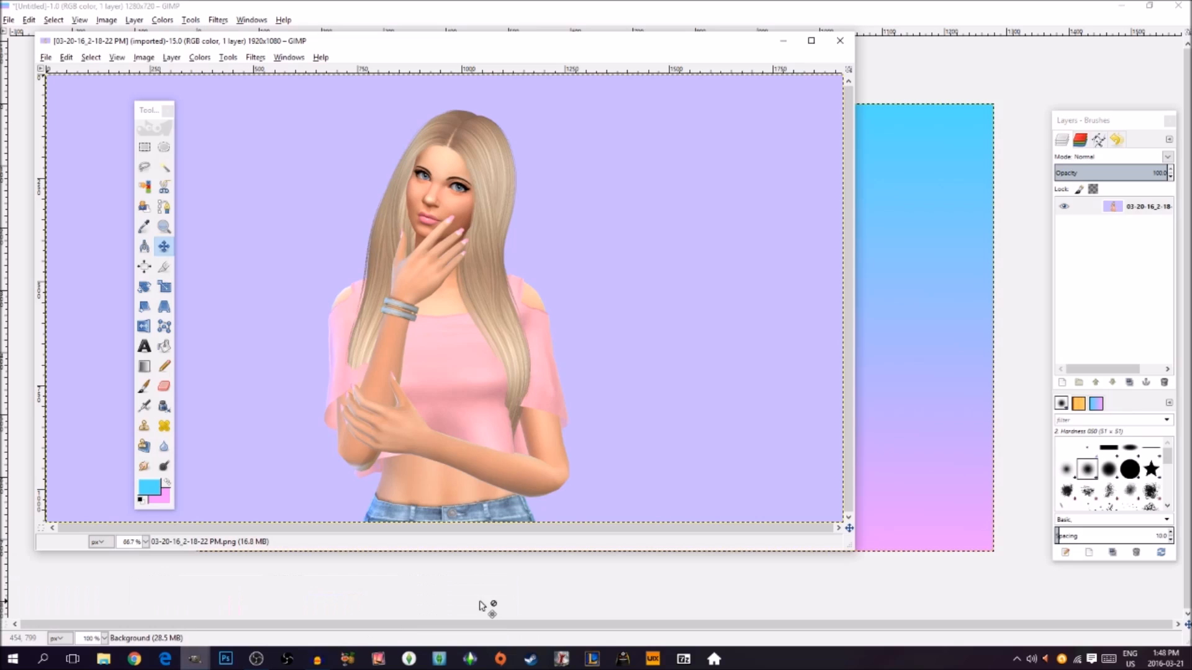
left_click(811, 41)
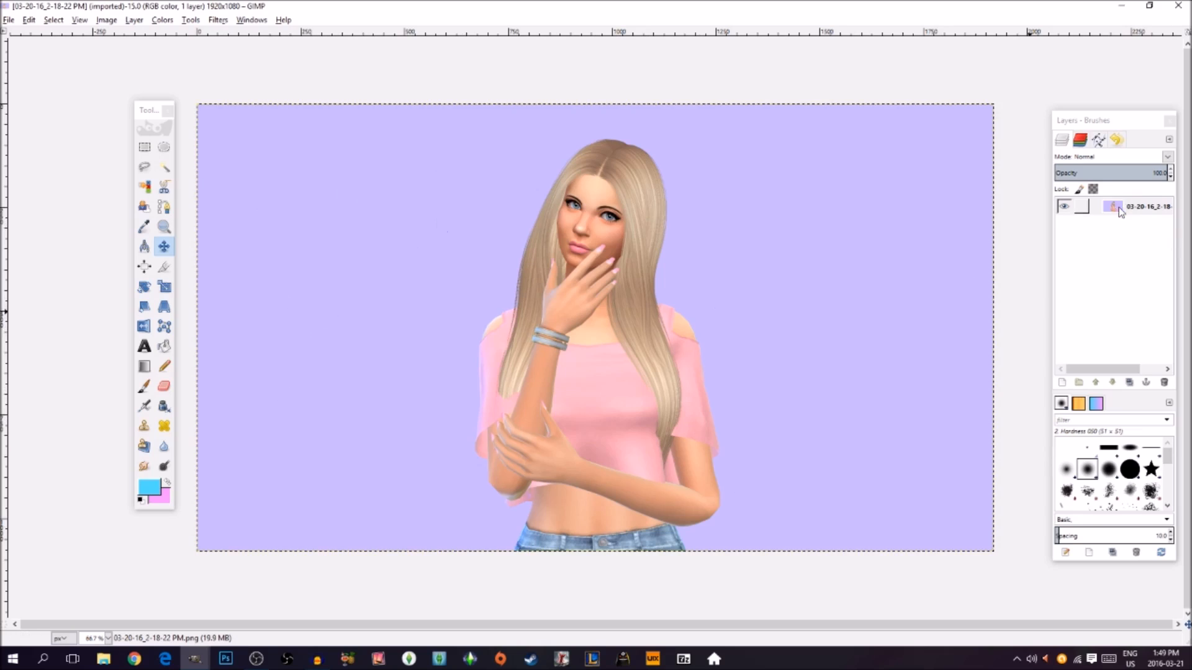
Step: Add an alpha channel to the layer of the woman's picture
left_click_drag(1116, 121, 1095, 116)
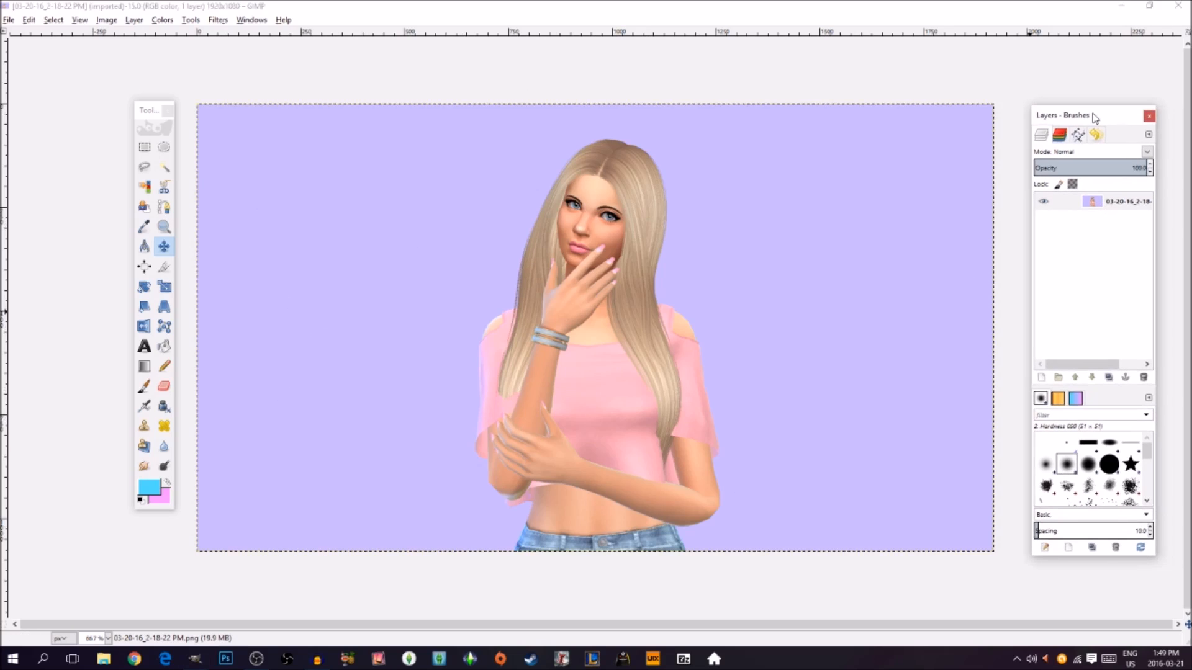
right_click(1113, 205)
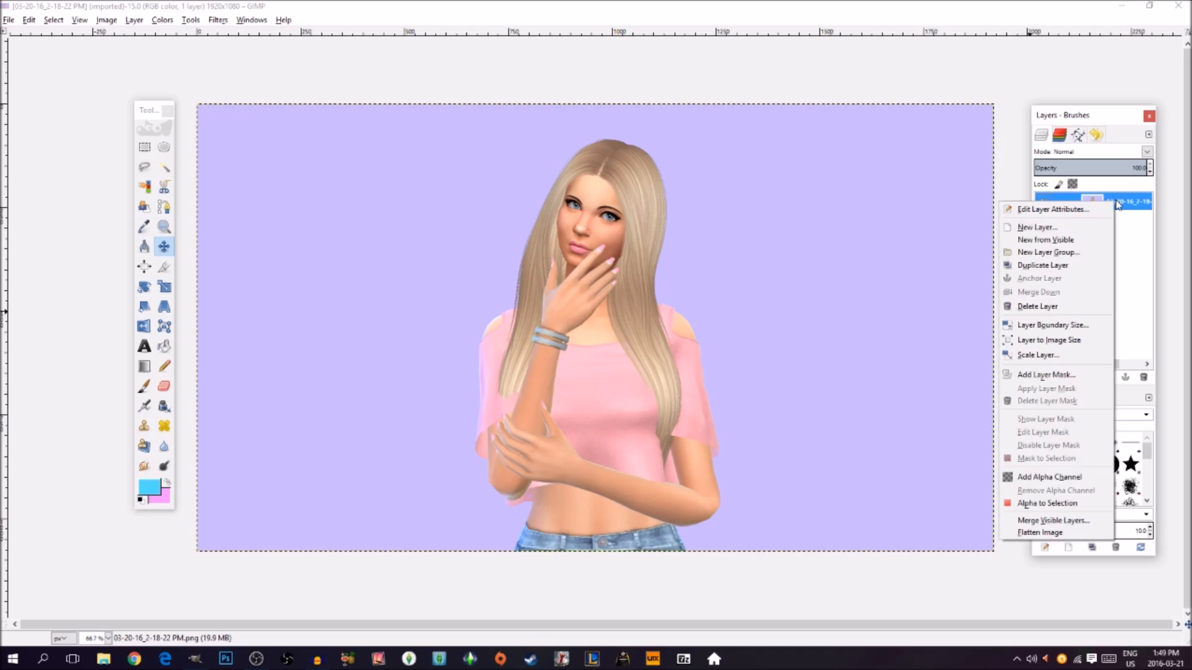
left_click(1037, 478)
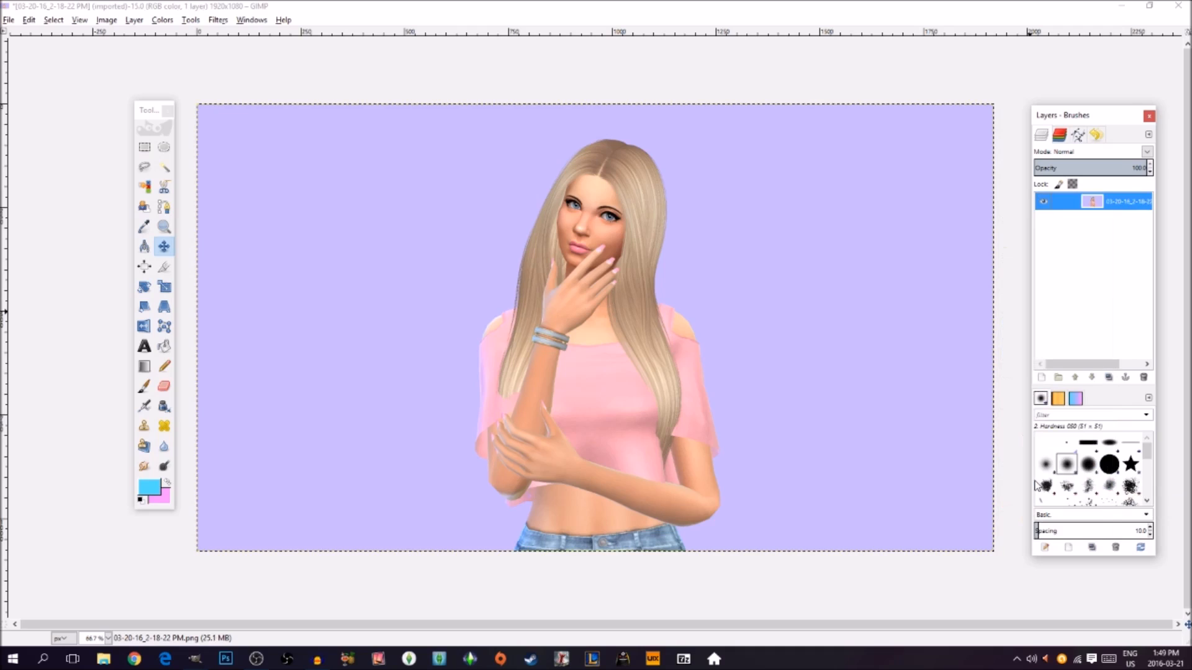
Step: Select the purple background around the woman with Fuzzy Select, delete it and clear the selection
left_click(165, 169)
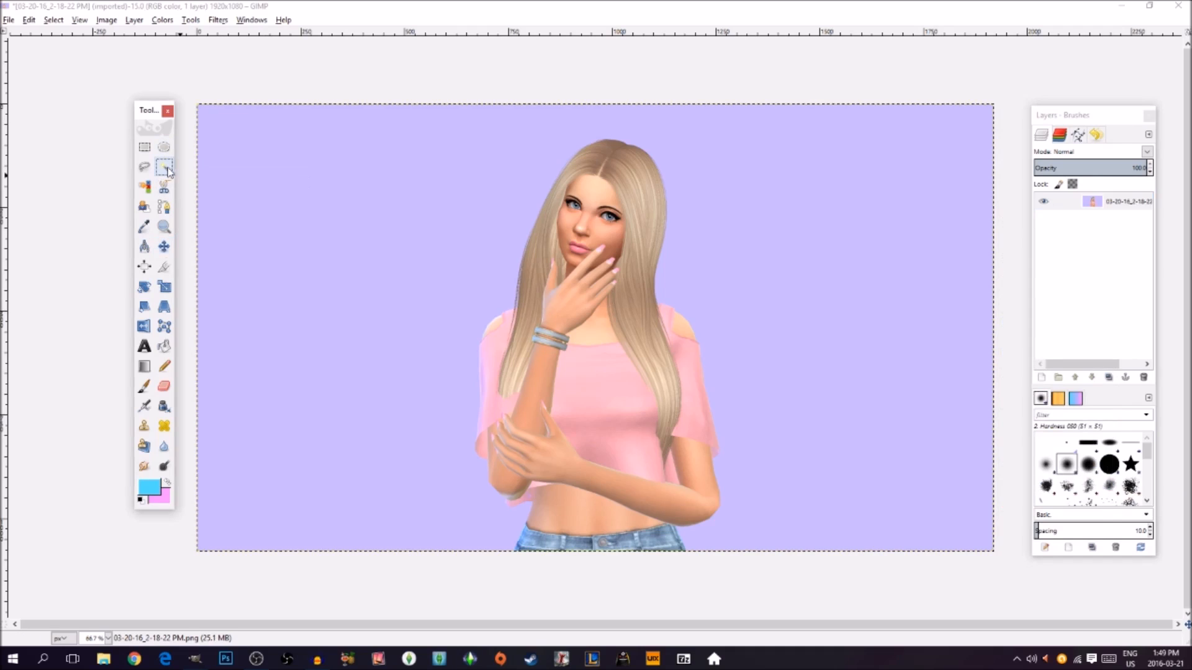
left_click(412, 226)
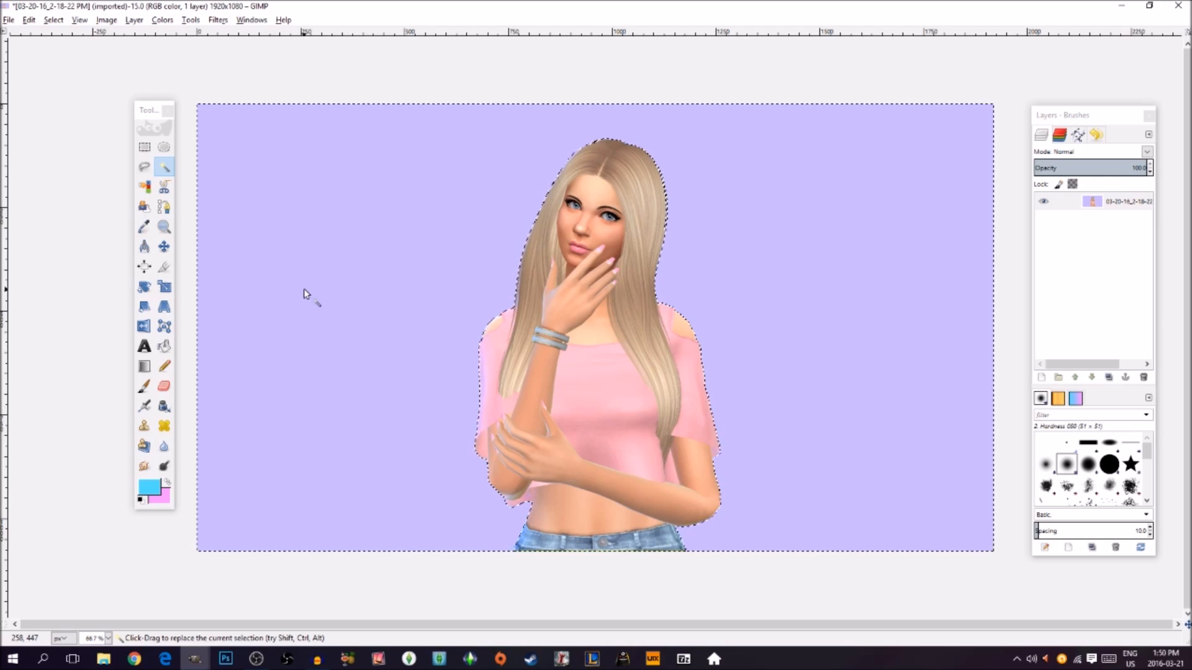
key("Delete")
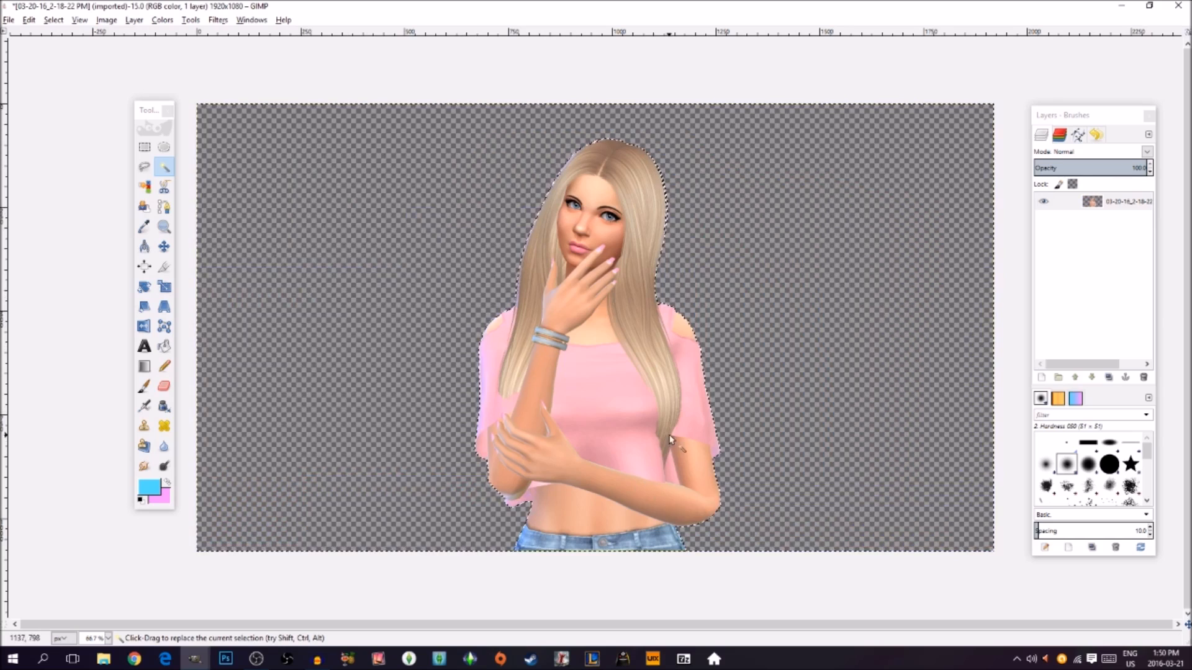
left_click(54, 20)
left_click(69, 50)
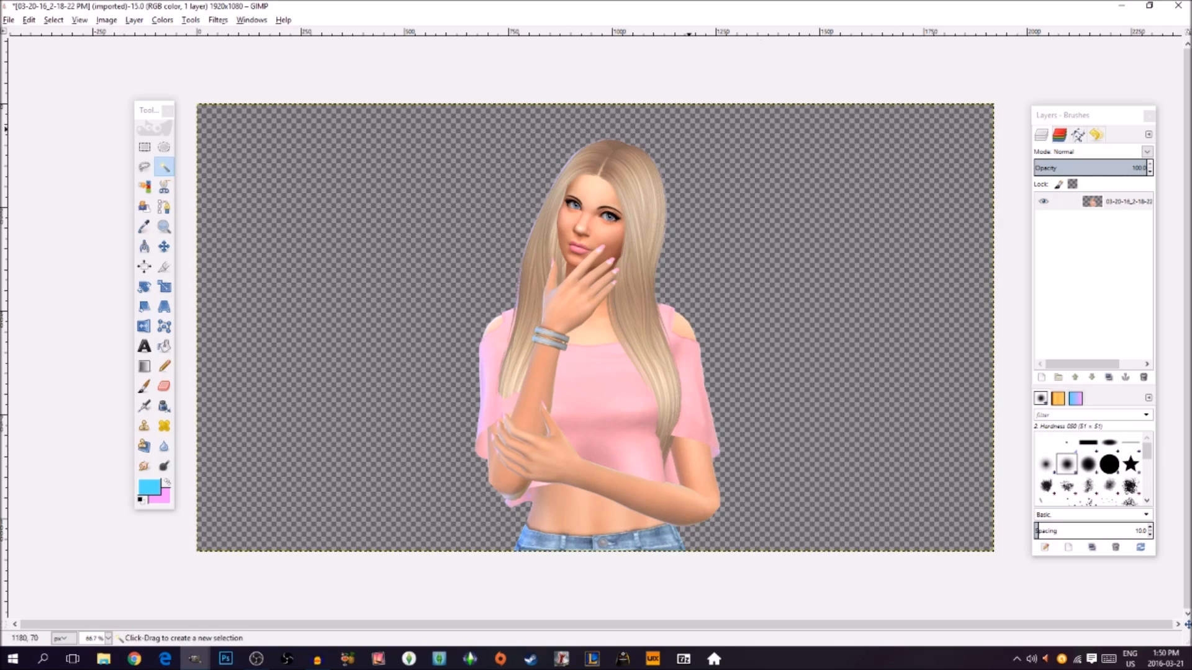
Step: Un-maximize the woman's picture, move its window aside and copy its cut-out layer onto the gradient image
left_click(1150, 6)
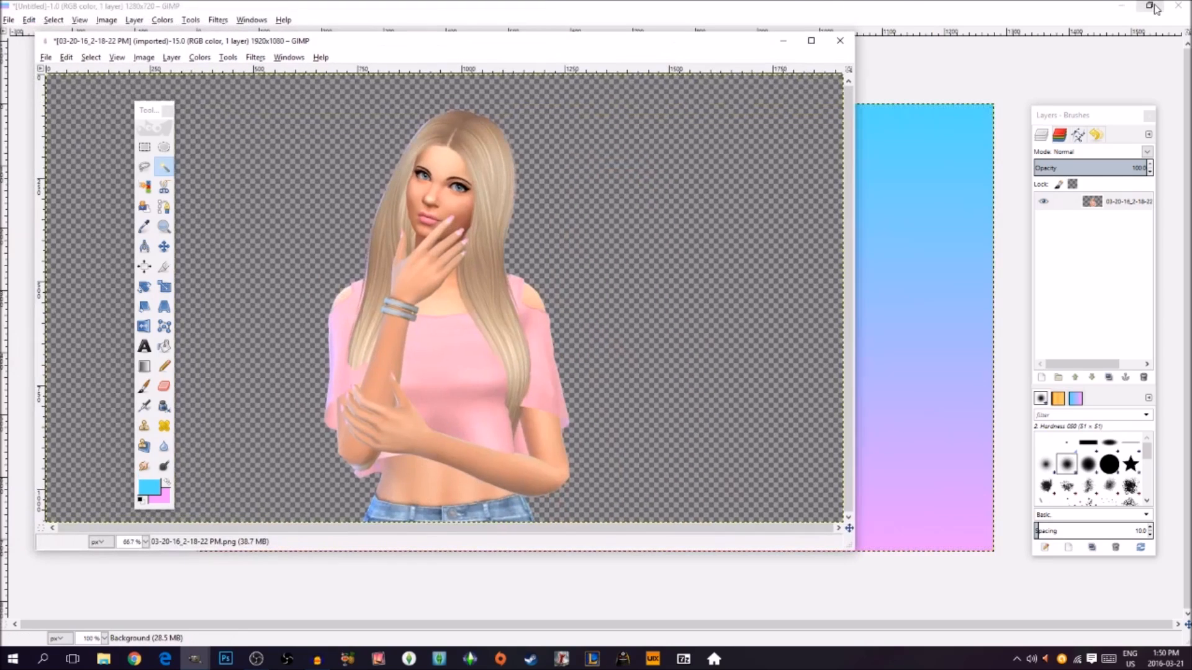
left_click_drag(648, 48, 485, 104)
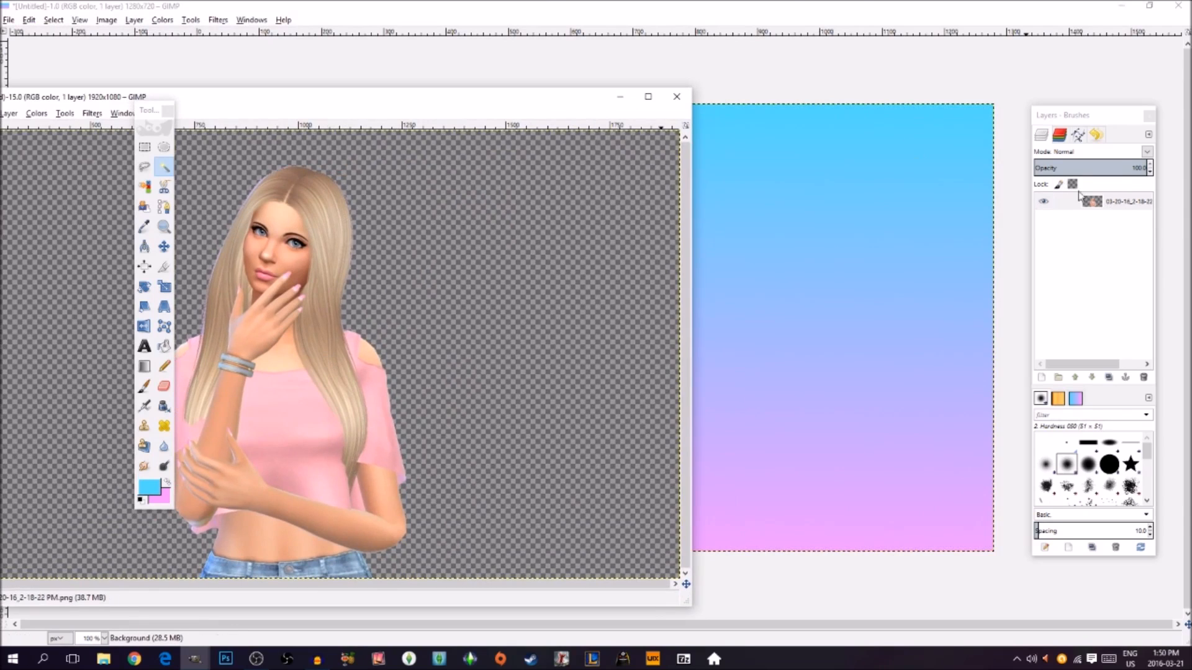
left_click(1122, 206)
left_click_drag(1121, 206, 827, 274)
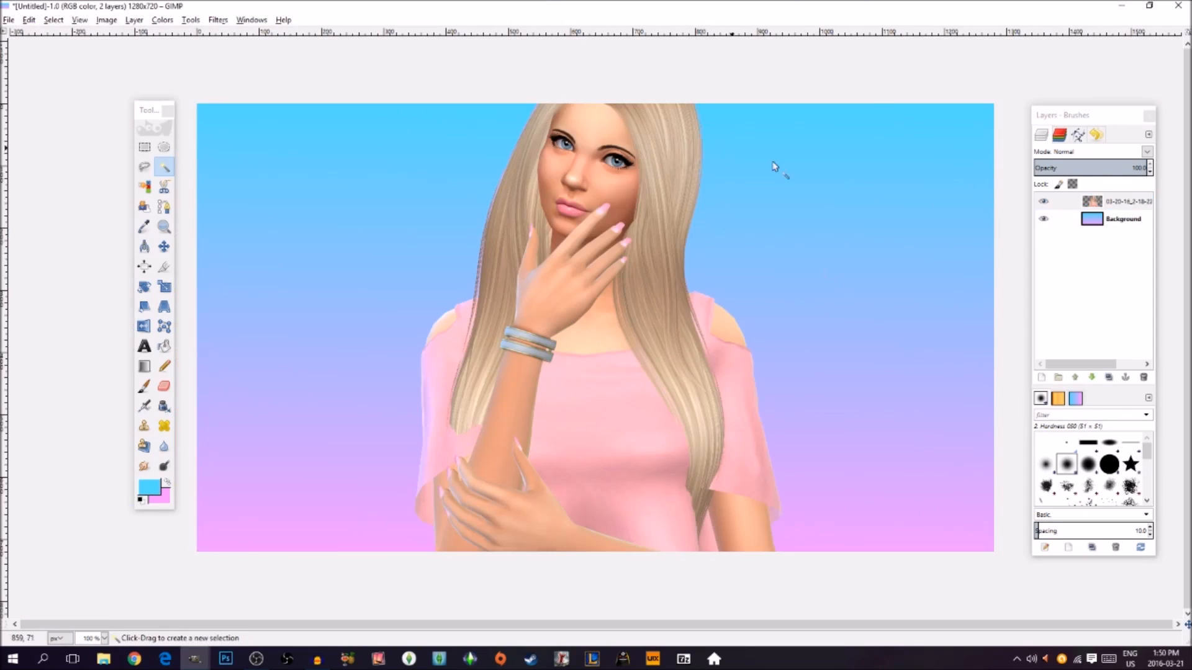
Step: Bring the gradient image to the front and move the woman's layer down and into the left half of the canvas
left_click(164, 246)
left_click(195, 658)
mouse_move(367, 613)
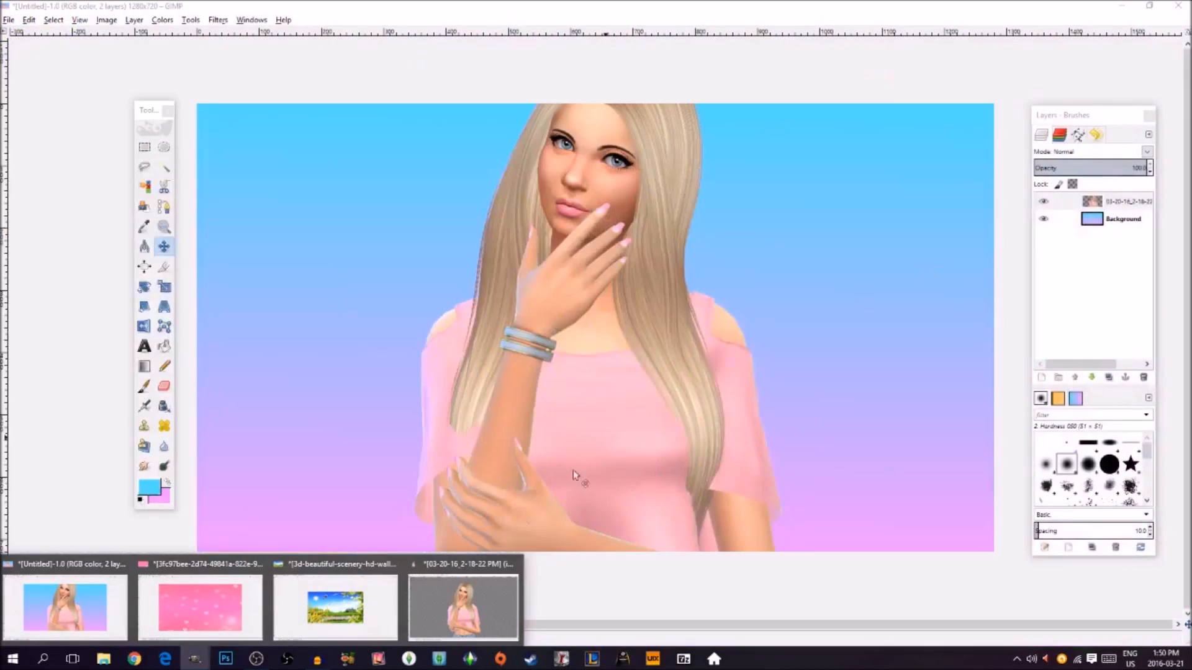
left_click(65, 607)
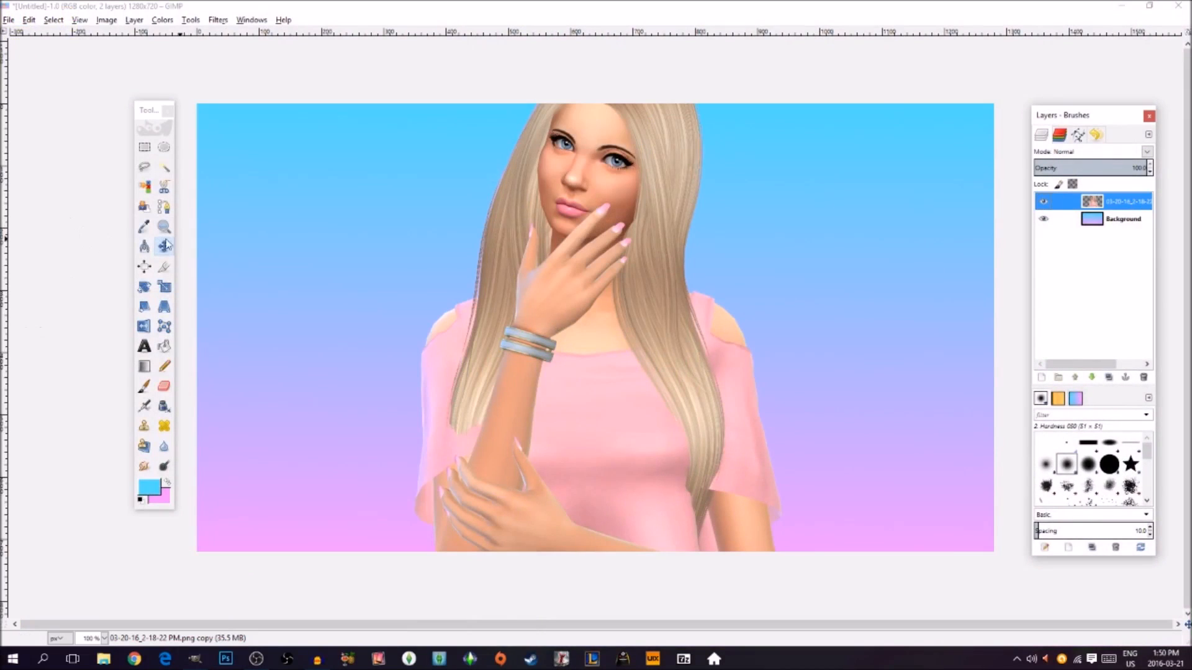
left_click_drag(599, 203, 391, 253)
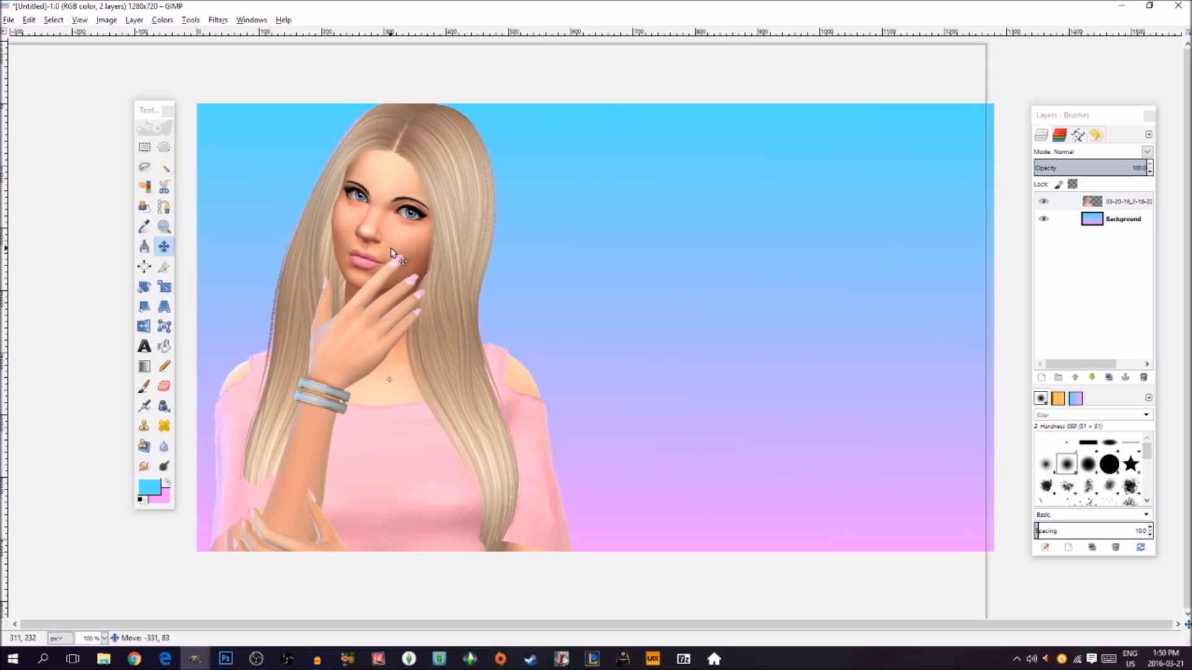
left_click_drag(391, 253, 395, 253)
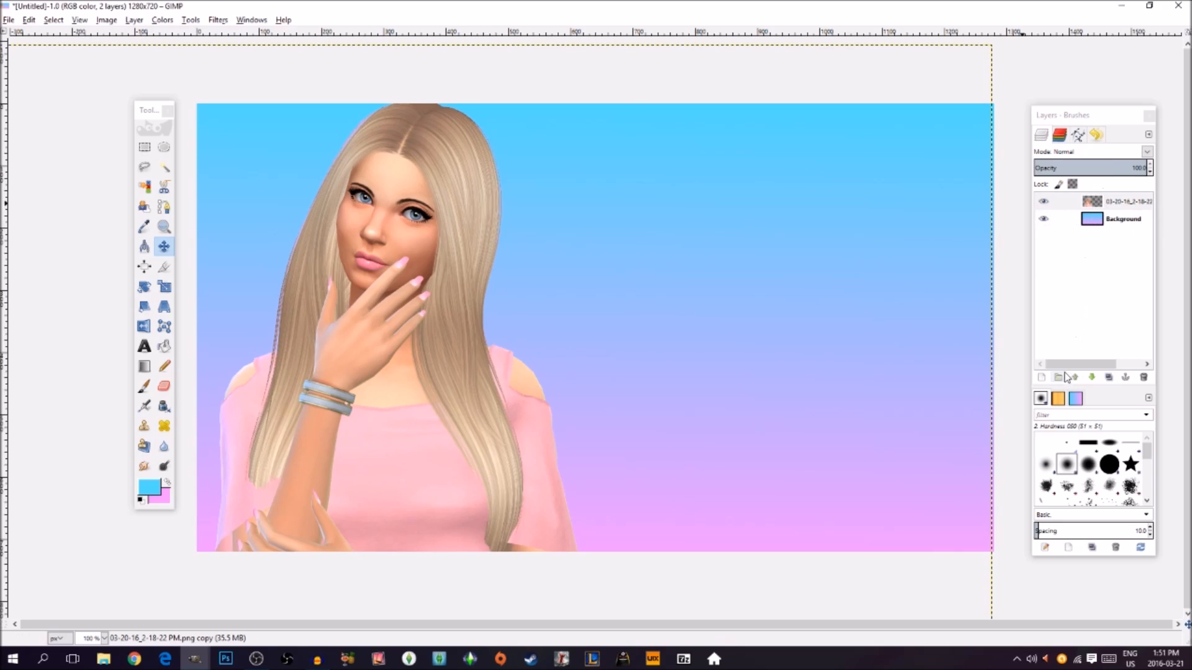
Step: Delete the woman's layer from the gradient image, leaving only the background layer
right_click(1109, 206)
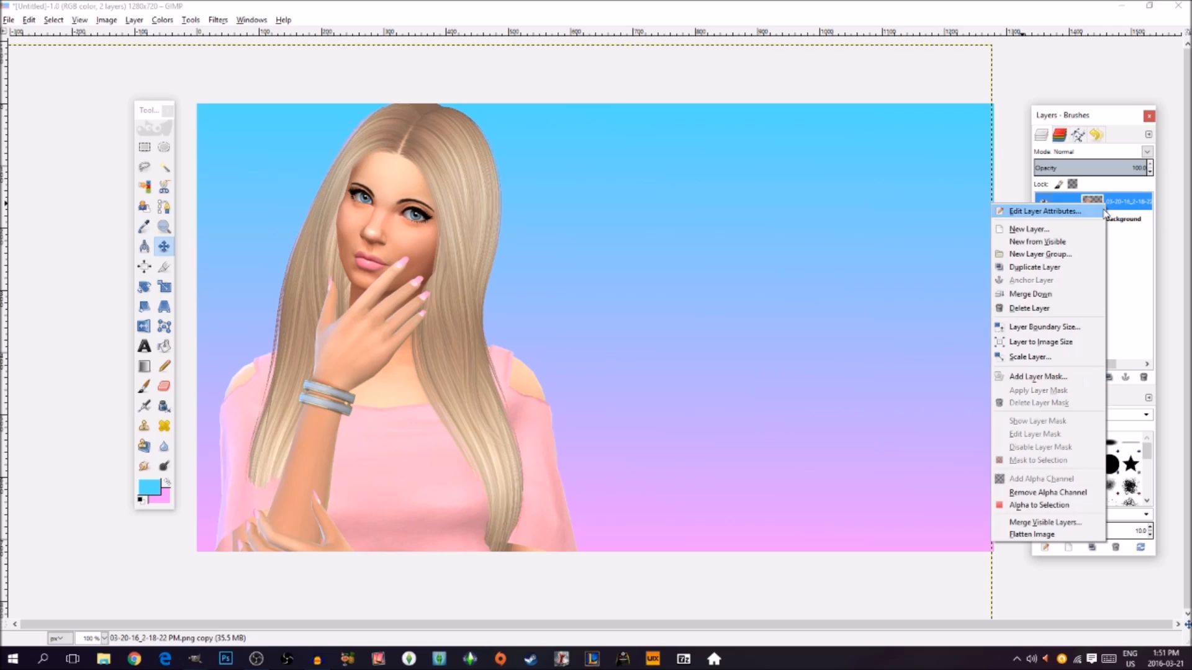
left_click(1043, 315)
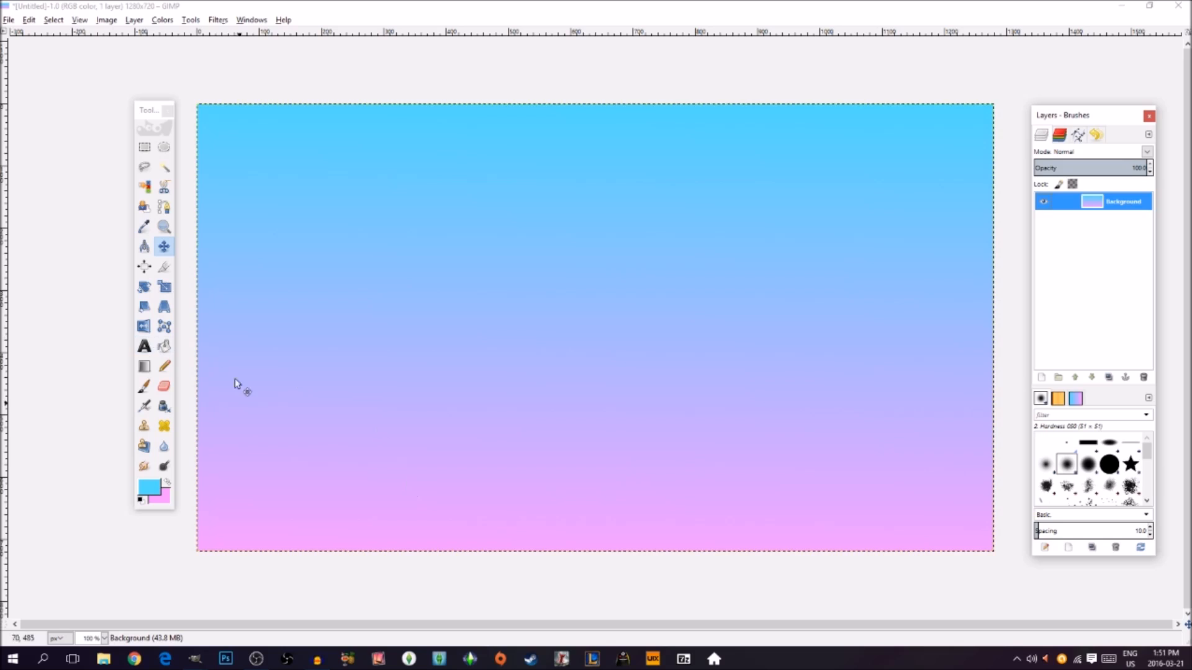
Step: Open 64TMexoR.png as a separate image, bring it to the front and maximize its window
left_click(6, 22)
left_click(34, 59)
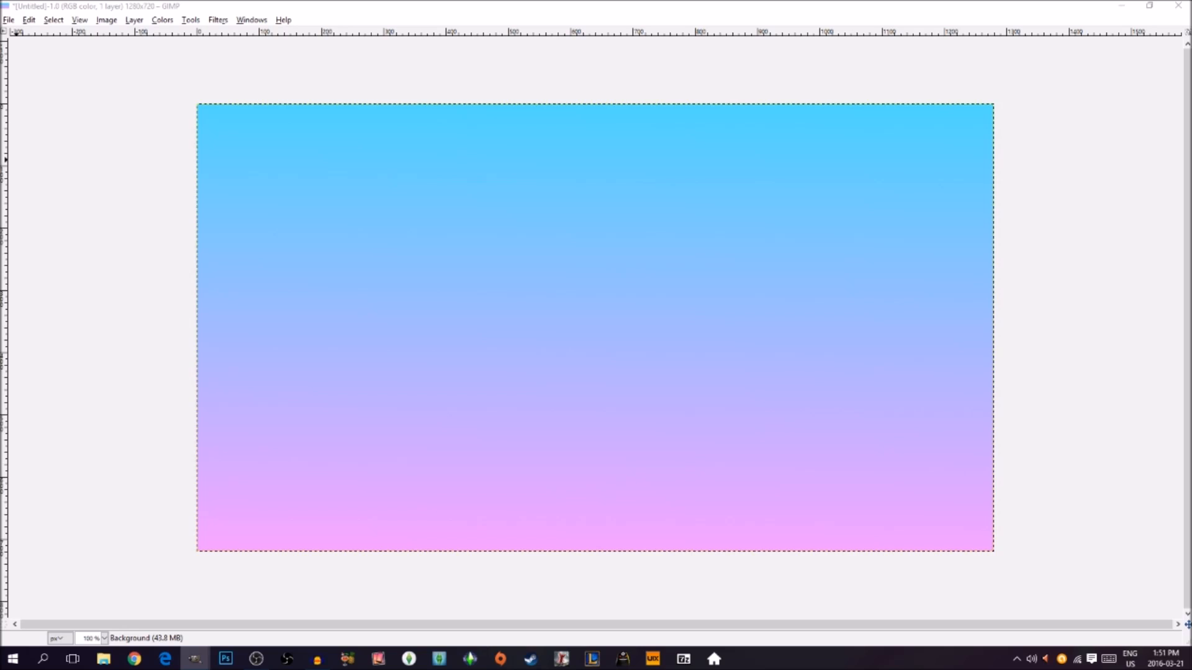
mouse_move(192, 663)
left_click(571, 608)
left_click_drag(375, 73, 670, 63)
left_click(758, 62)
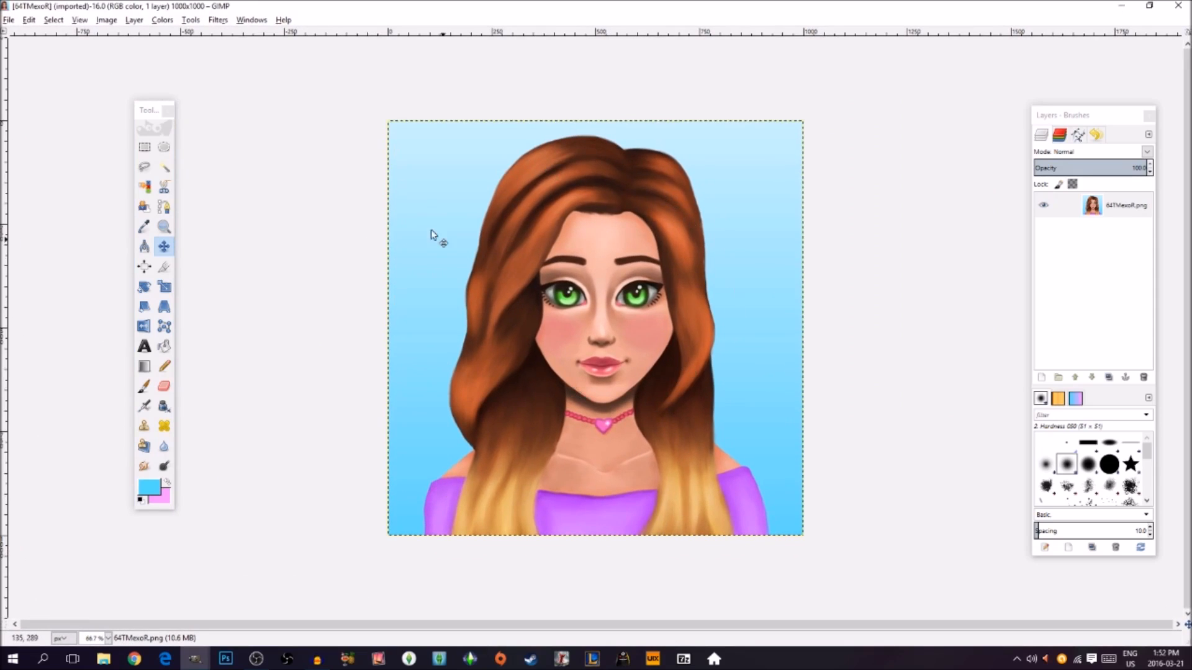
Step: Check in the layer options whether the 64TMexoR.png layer already has an alpha channel
right_click(1114, 208)
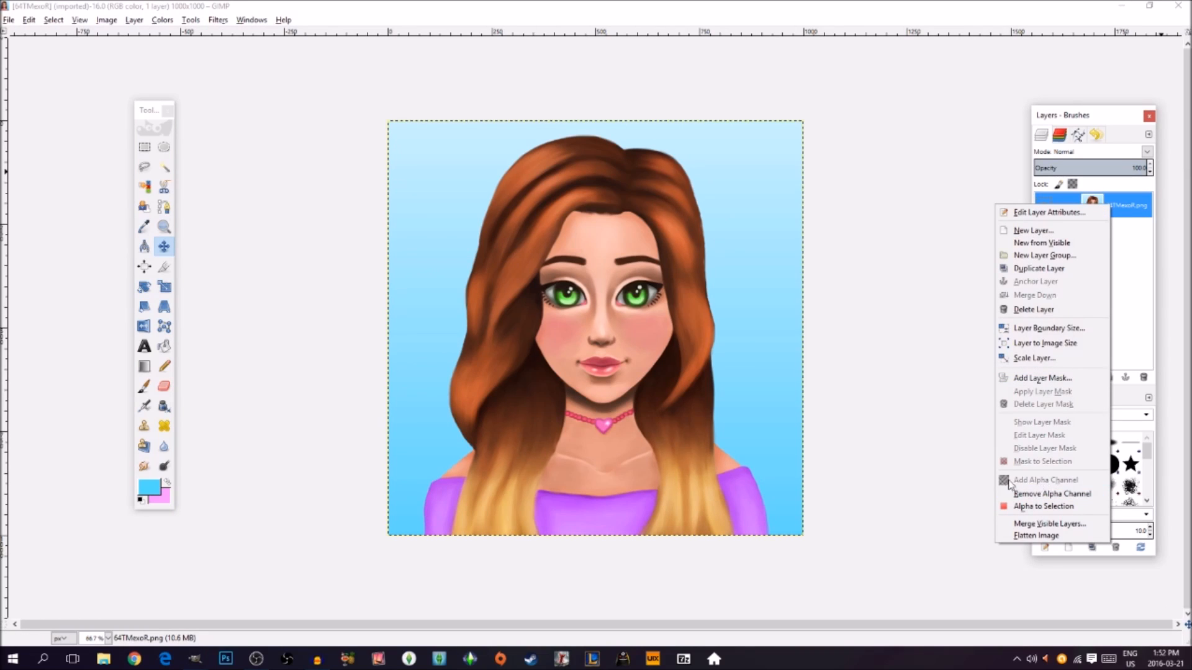
left_click(1136, 287)
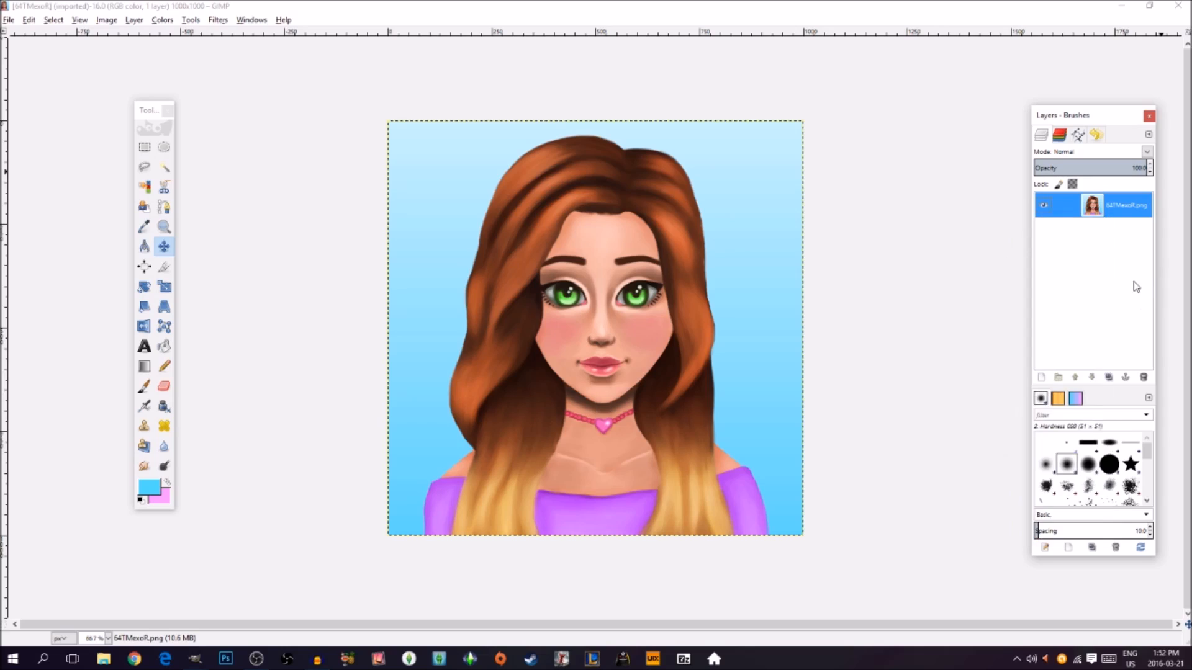
right_click(1115, 210)
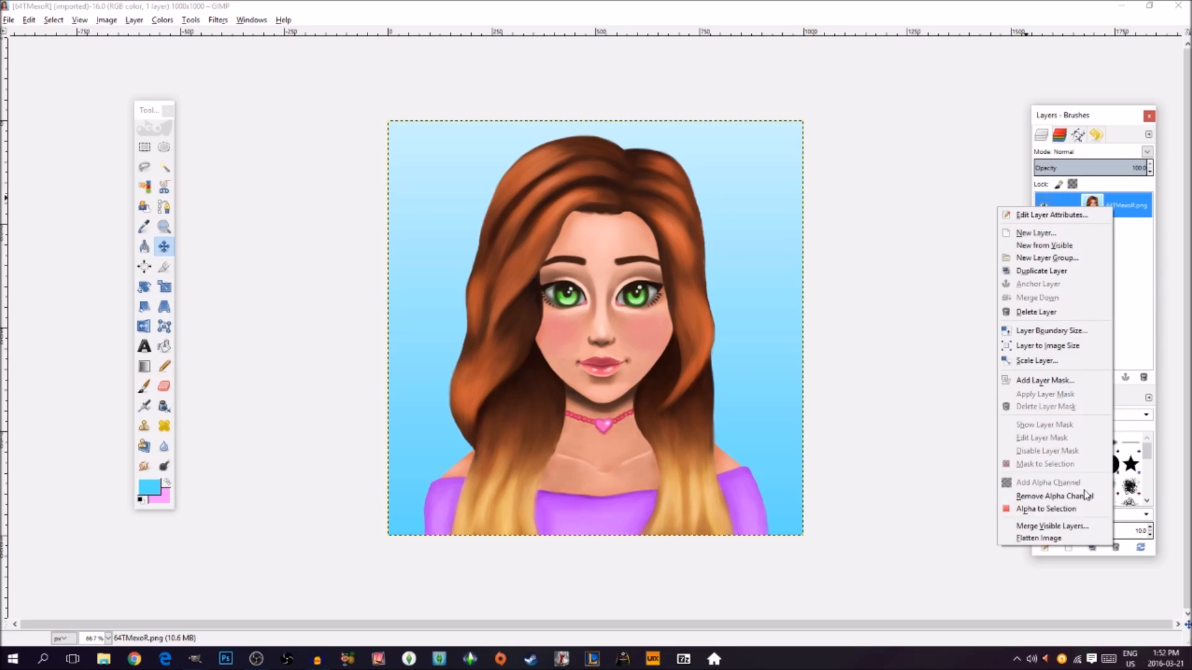
left_click(1136, 242)
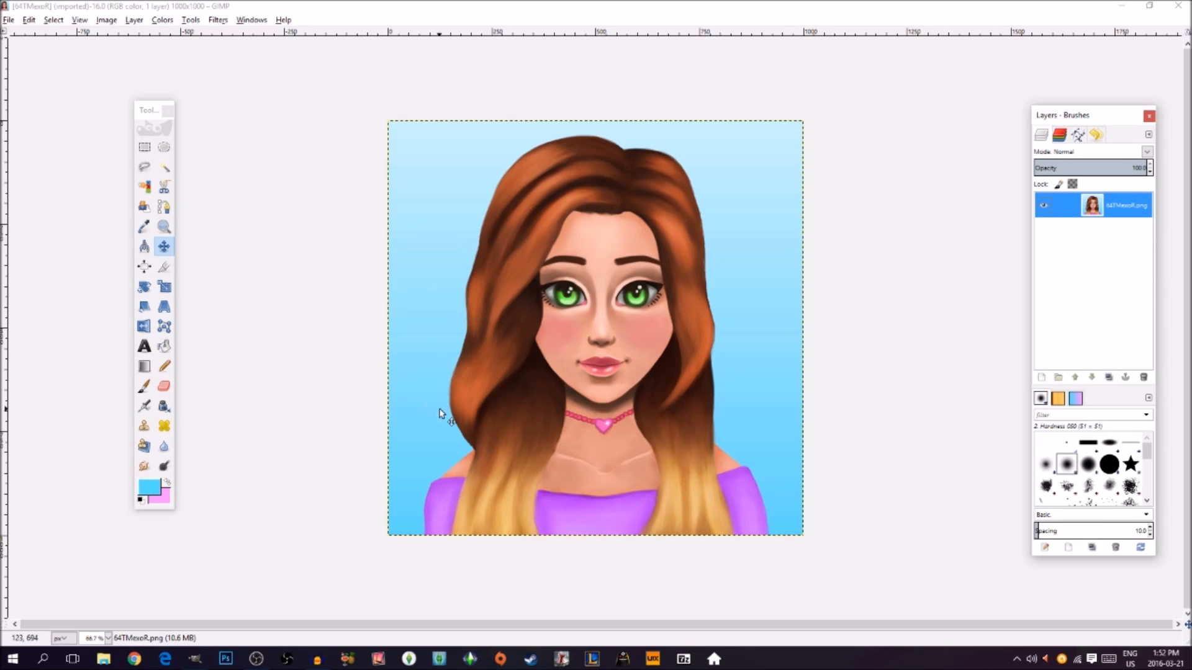
right_click(1046, 205)
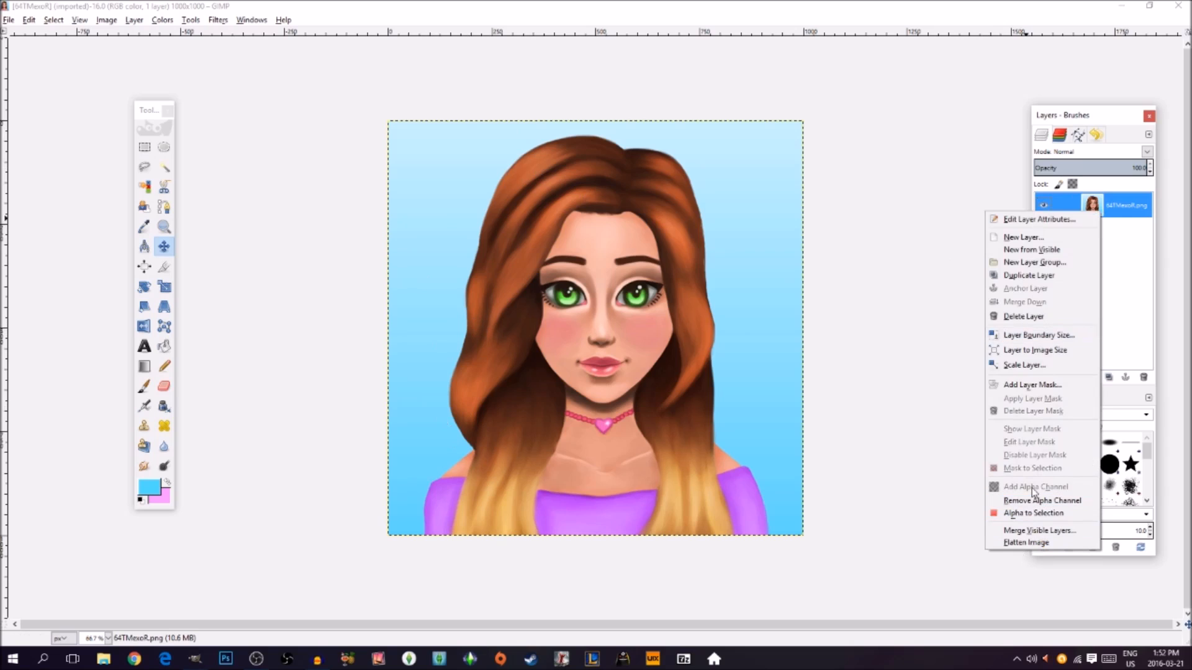
left_click(1140, 300)
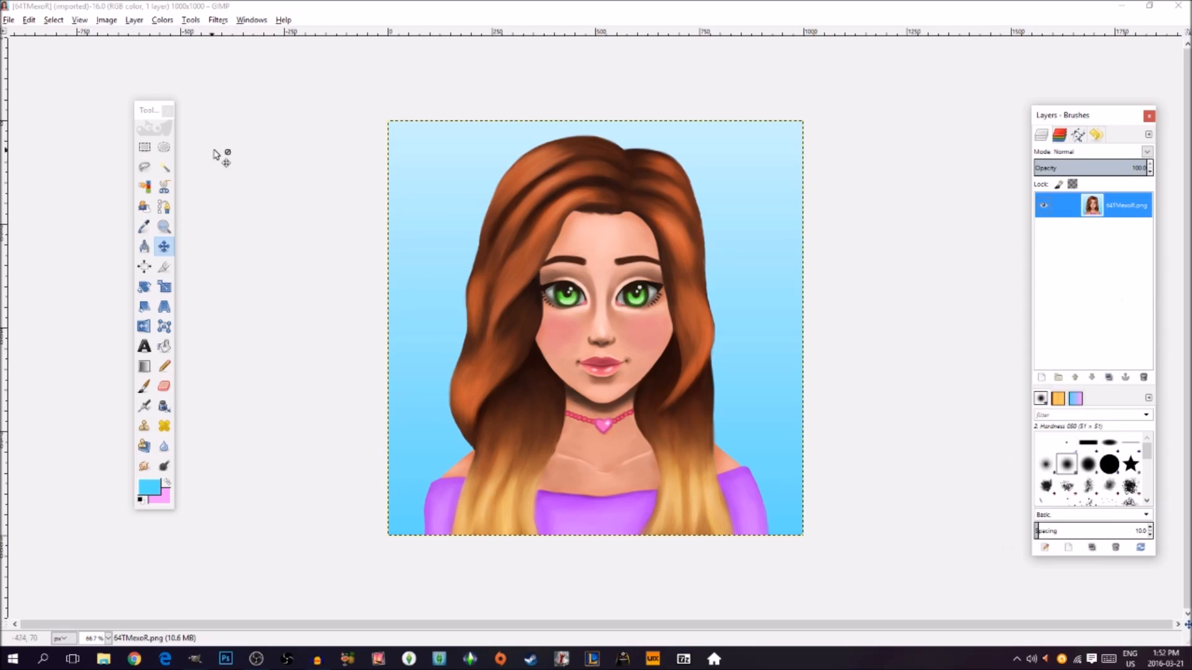
Step: Select the blue background above and to the left of the red-haired woman with Fuzzy Select and delete it section by section
left_click(165, 167)
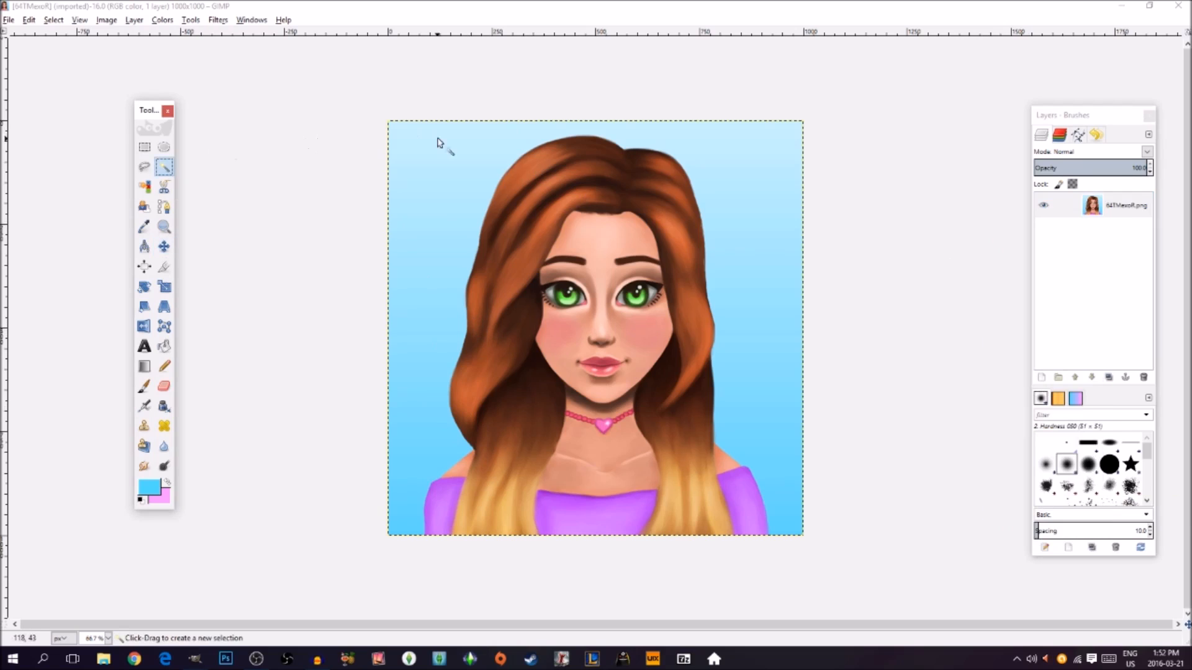
left_click(442, 192)
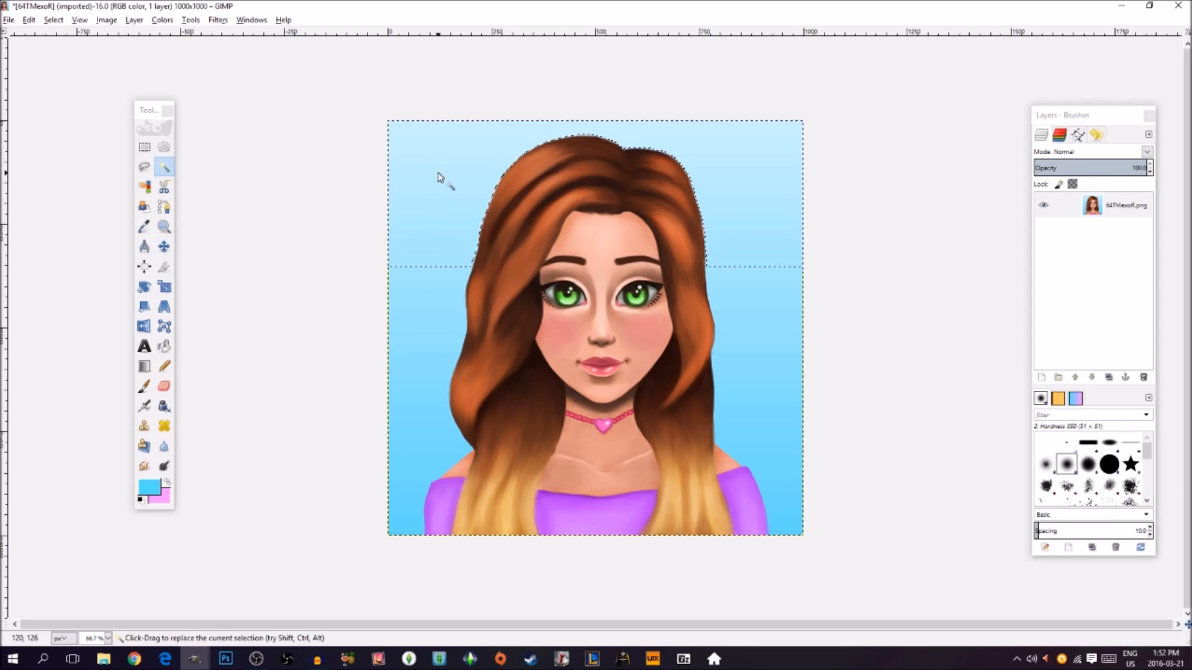
key("Delete")
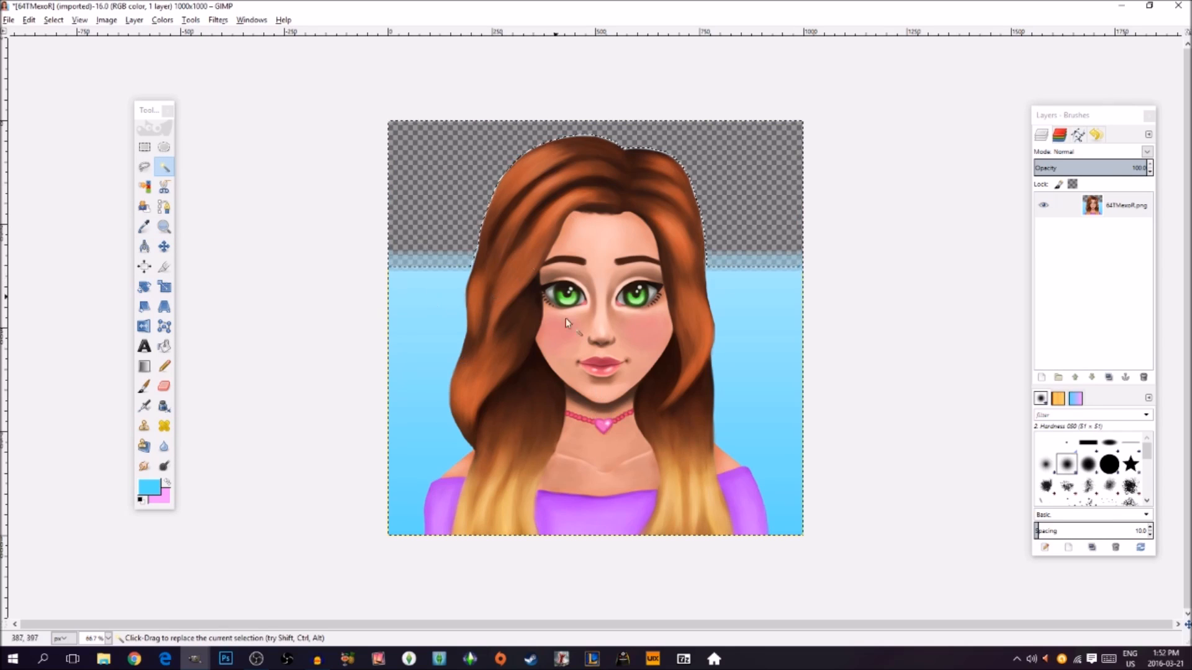
left_click_drag(418, 278, 418, 266)
key("Delete")
left_click(414, 334)
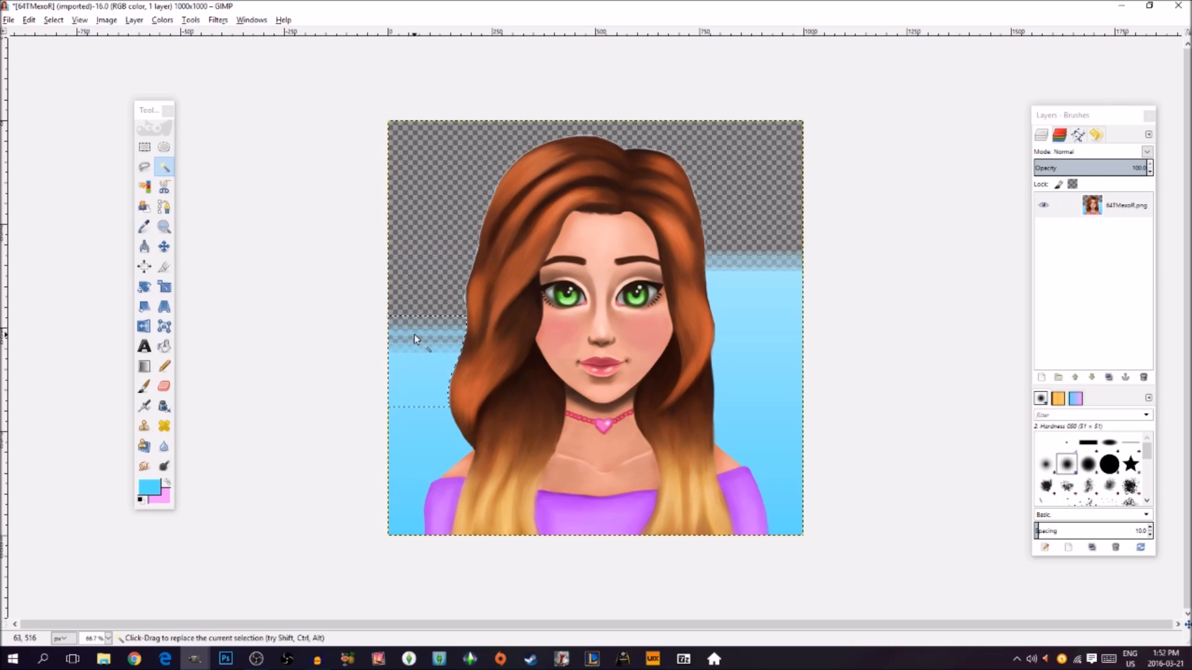
key("Delete")
left_click(411, 426)
key("Delete")
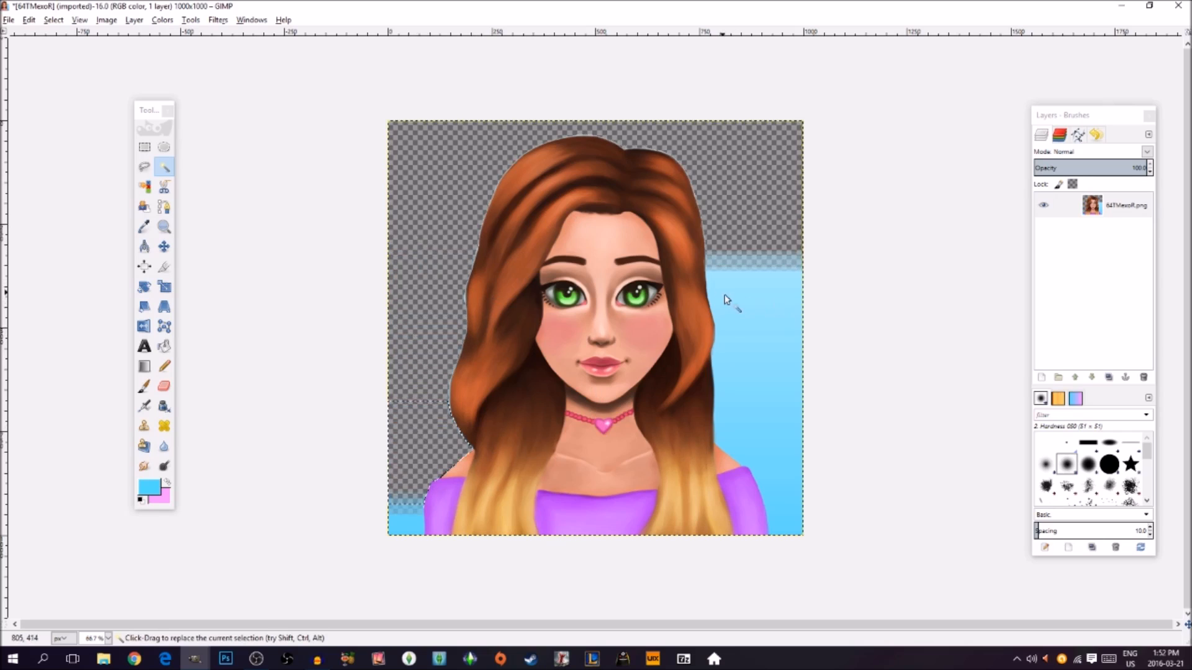
Step: Delete the remaining blue background along the portrait's right side and lower-left corner using Fuzzy Select, and clear the selection
left_click(752, 301)
key("Delete")
left_click(767, 413)
key("Delete")
left_click(792, 510)
key("Delete")
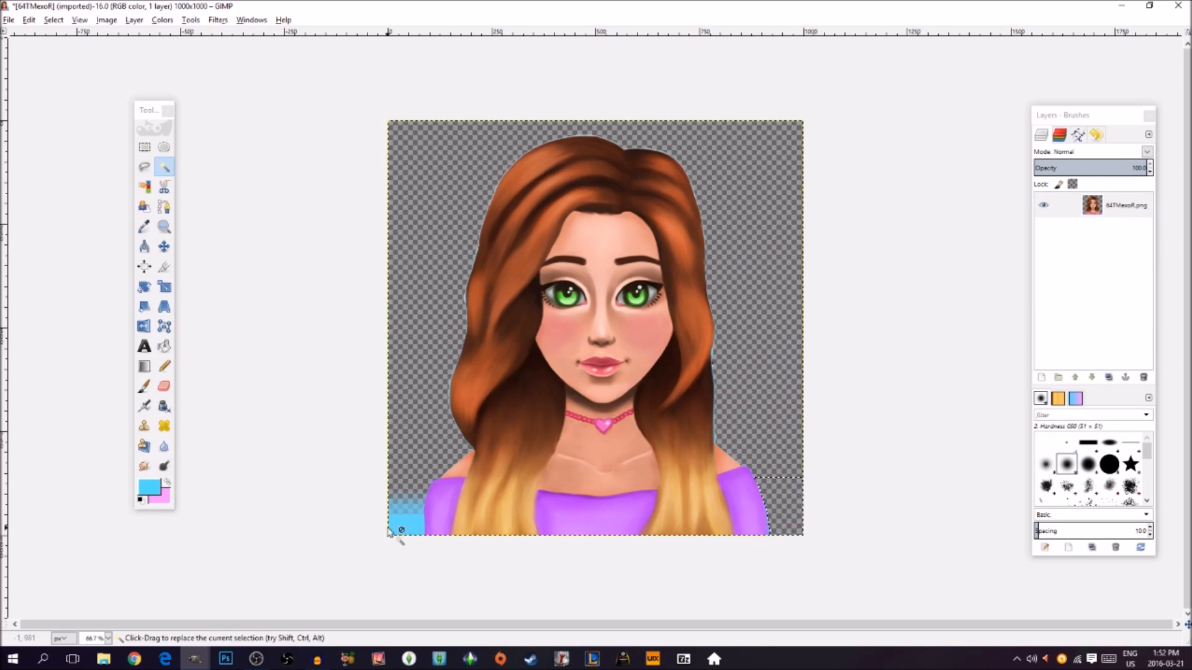
left_click(408, 524)
key("Delete")
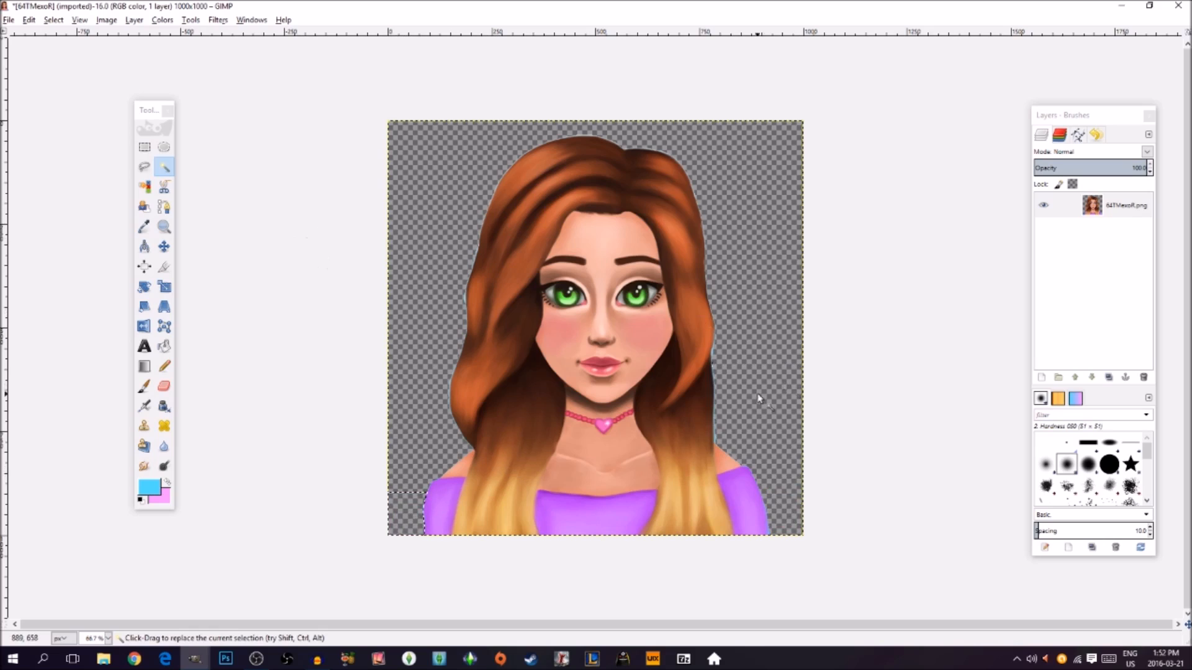
left_click(54, 19)
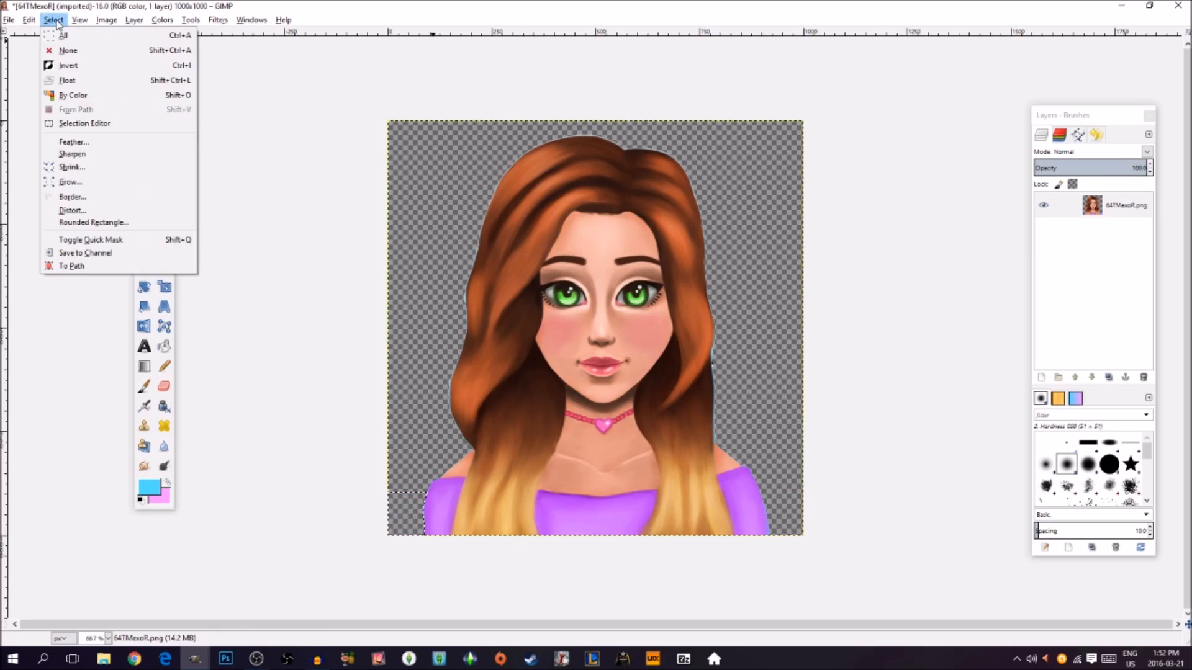
left_click(73, 49)
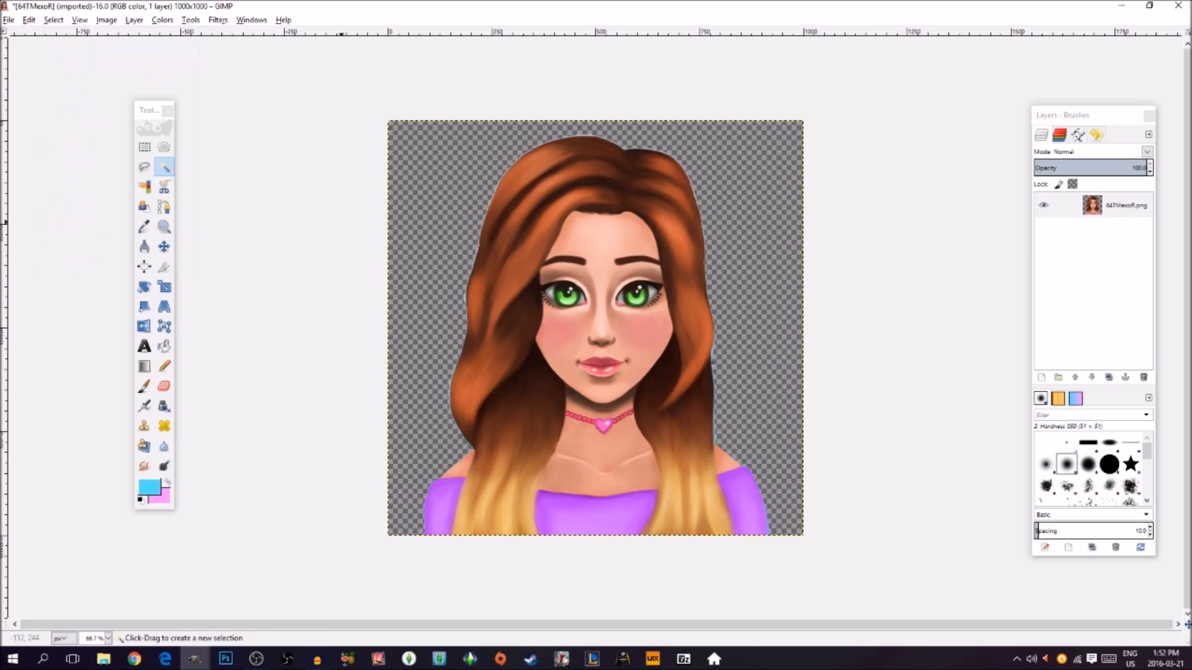
Step: Un-maximize the portrait image, copy its cut-out layer onto the gradient image and move the copy to the canvas's left side
left_click(165, 247)
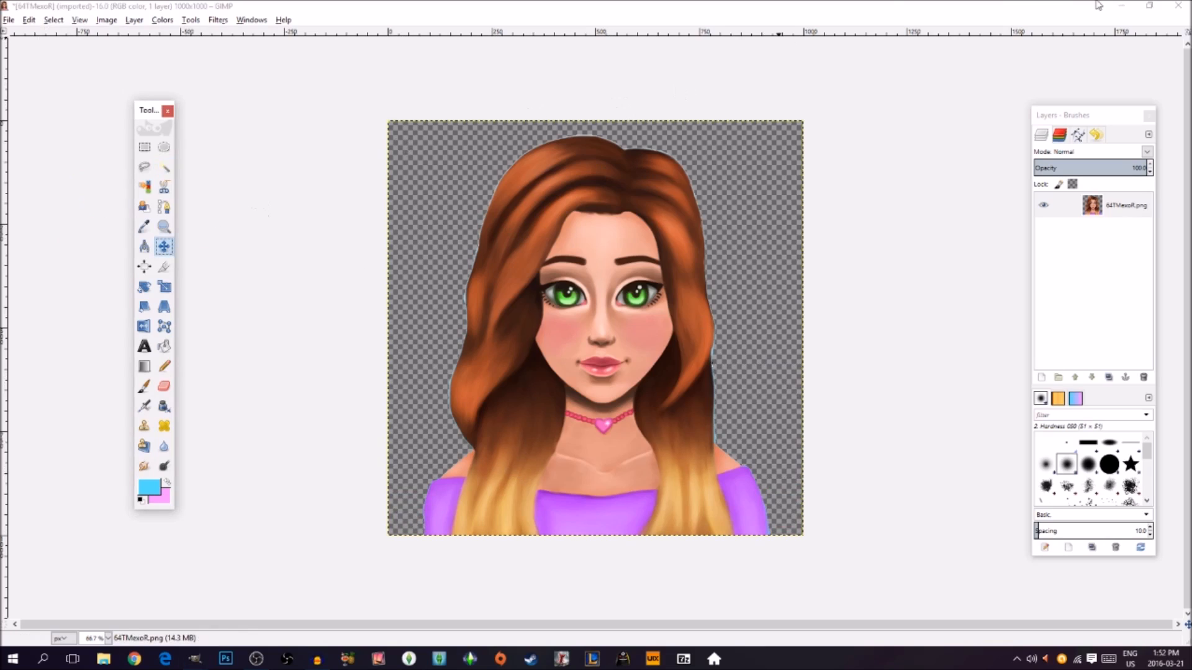
left_click(1149, 5)
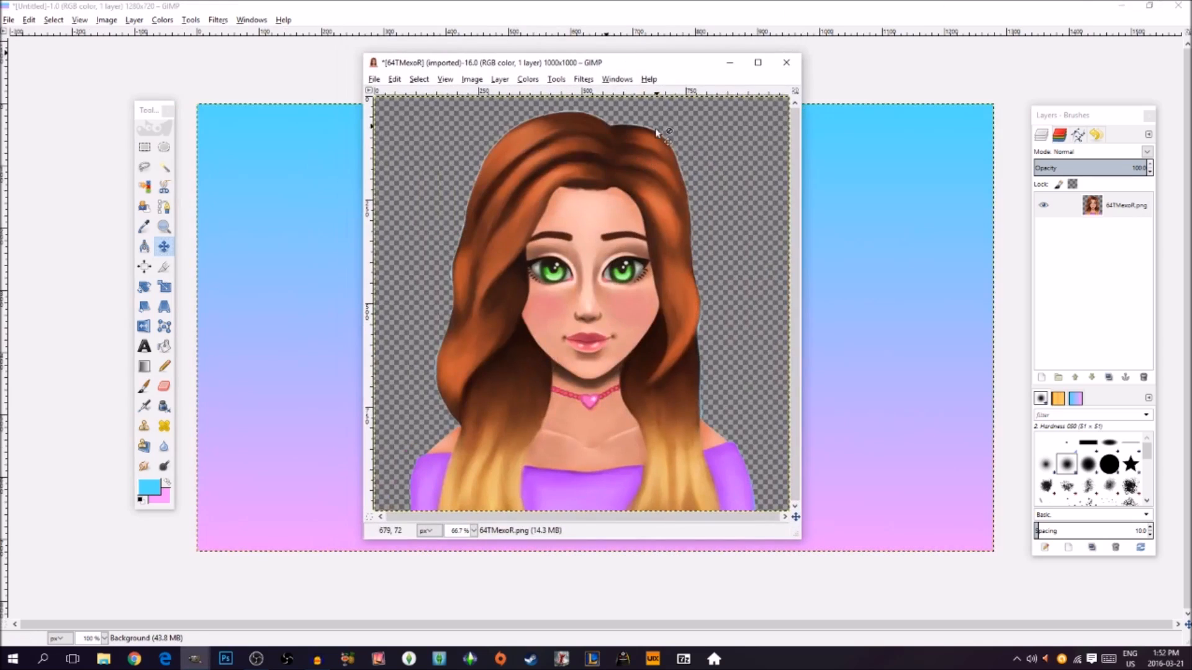
left_click_drag(654, 65, 383, 94)
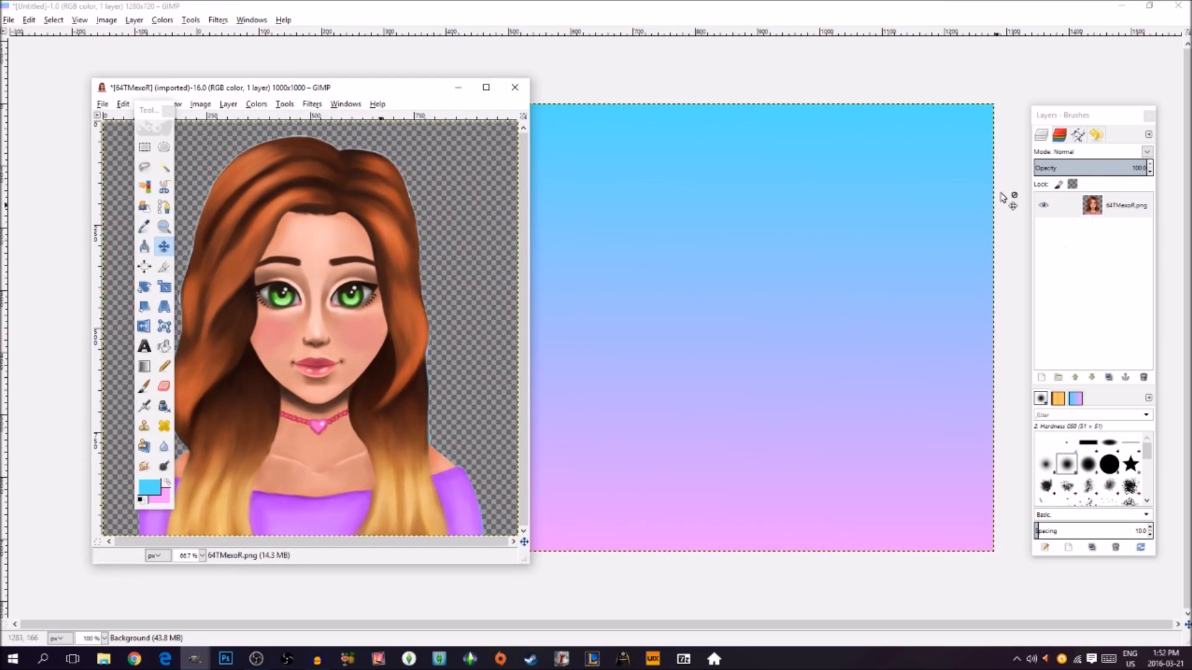
left_click(1118, 212)
left_click_drag(1121, 214, 608, 258)
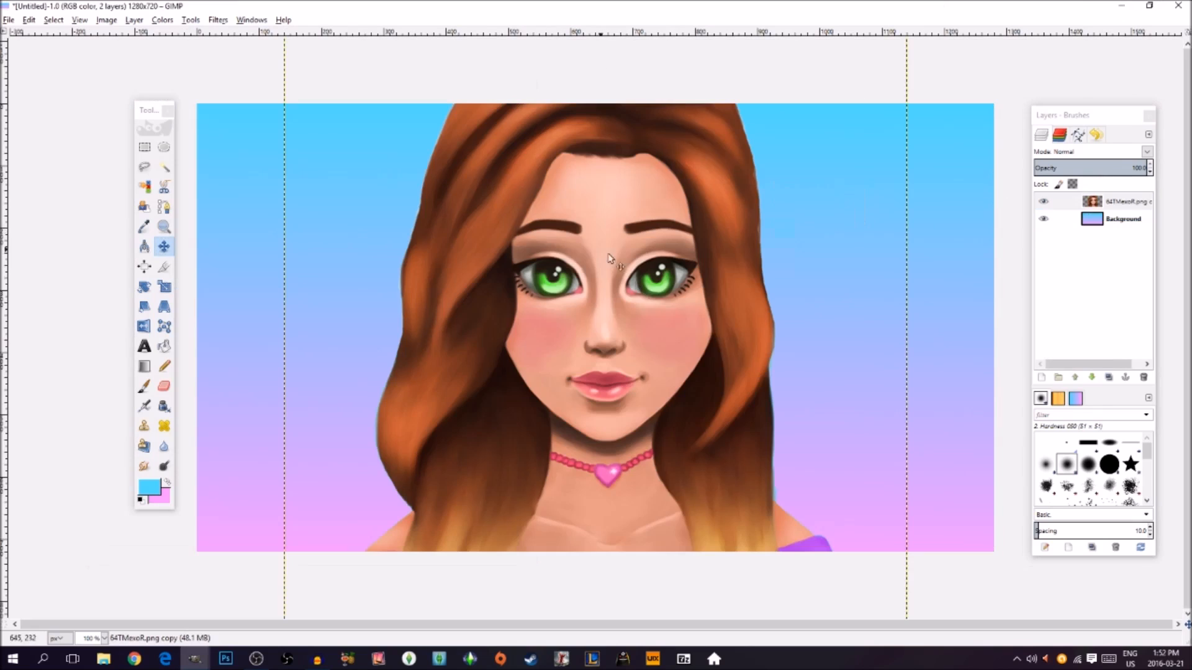
left_click_drag(629, 351, 456, 352)
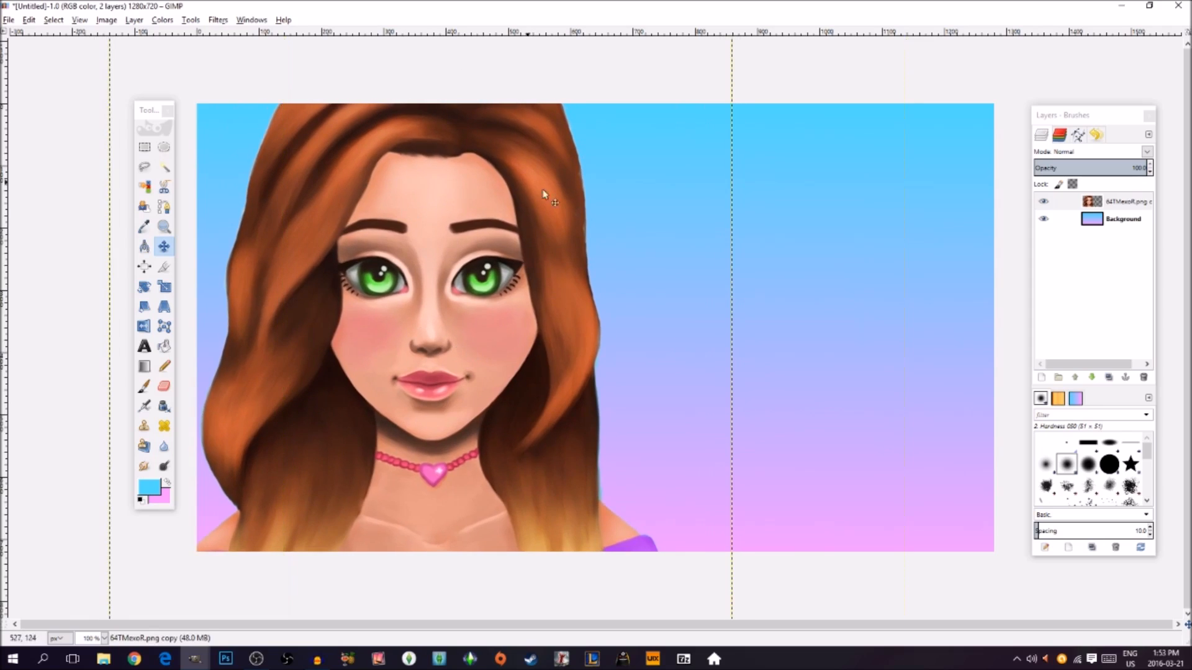
mouse_move(464, 287)
left_mouse_down()
mouse_move(463, 298)
mouse_move(458, 281)
left_mouse_up()
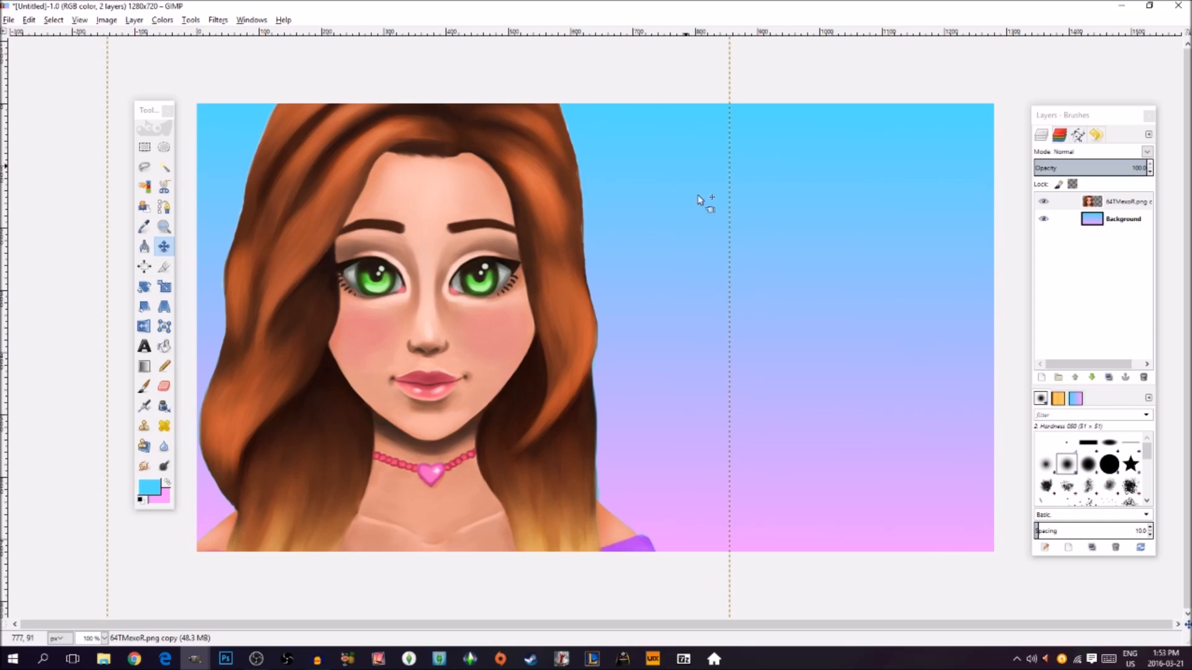
left_click(163, 290)
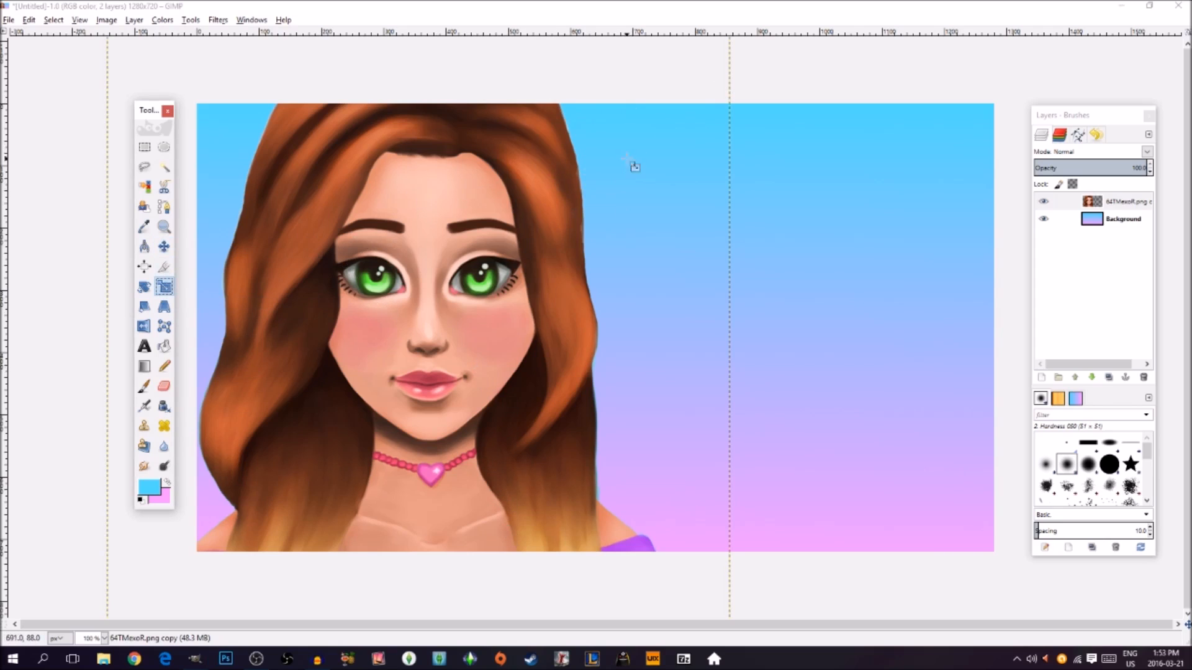
left_click(649, 139)
left_click_drag(631, 160, 577, 225)
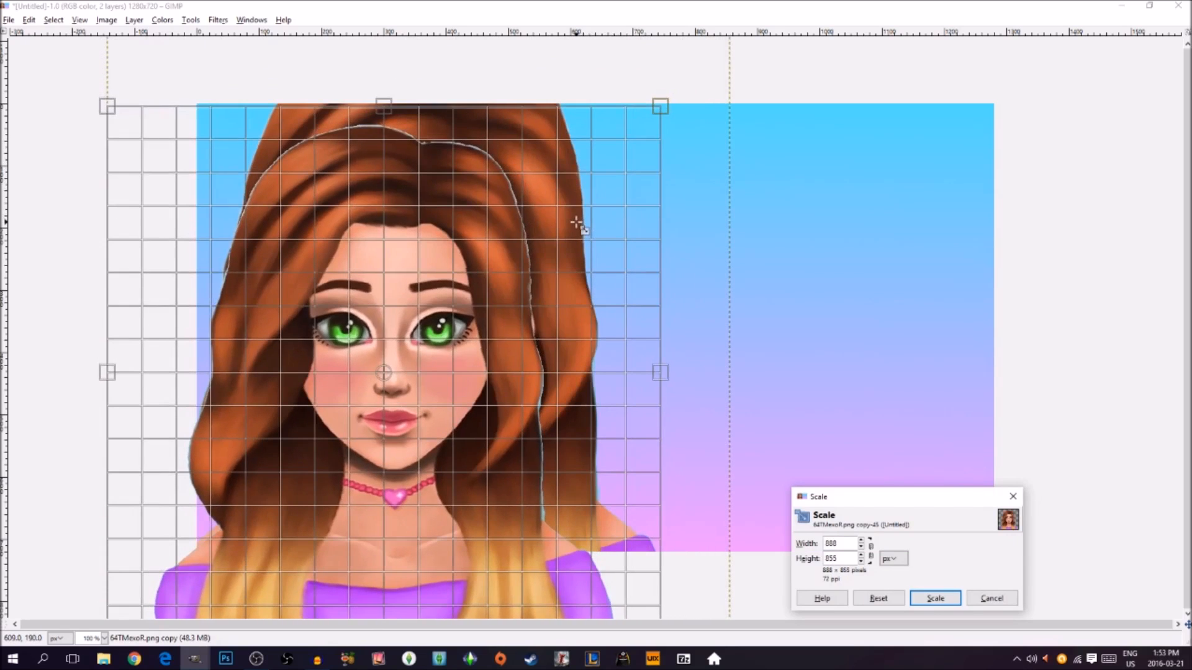
left_click_drag(577, 225, 616, 186)
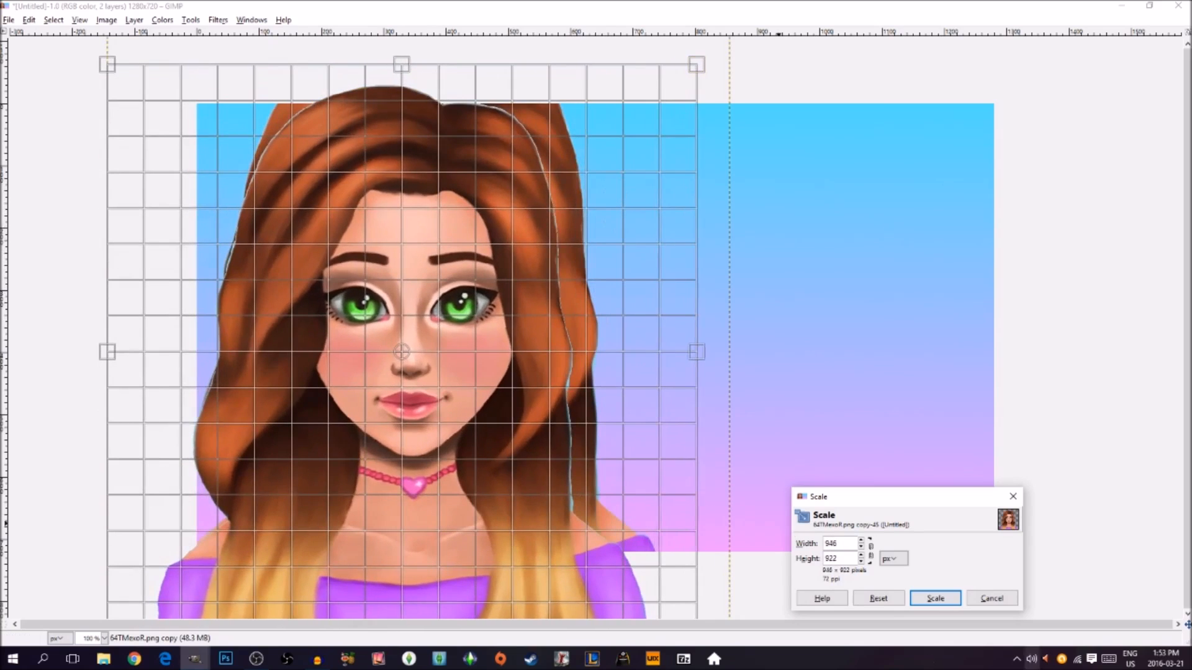
left_click(992, 599)
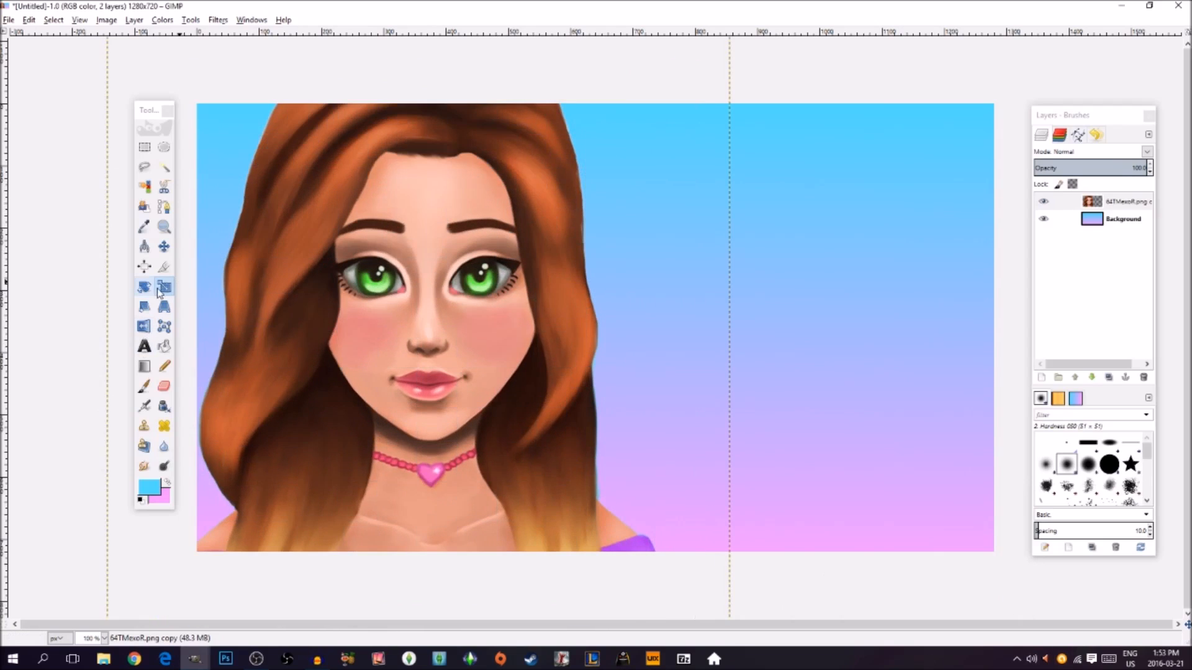
Step: Scale the portrait layer proportionally to 881 × 881 px and move it slightly up and to the right on the canvas
left_click(531, 262)
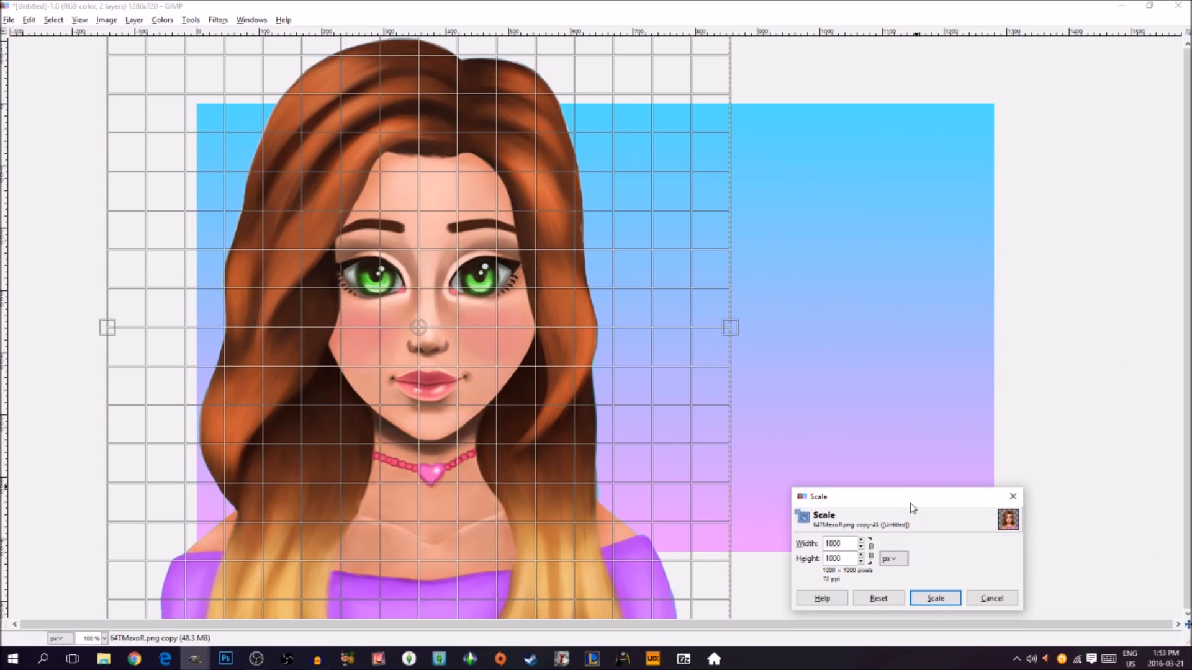
left_click_drag(913, 507, 806, 293)
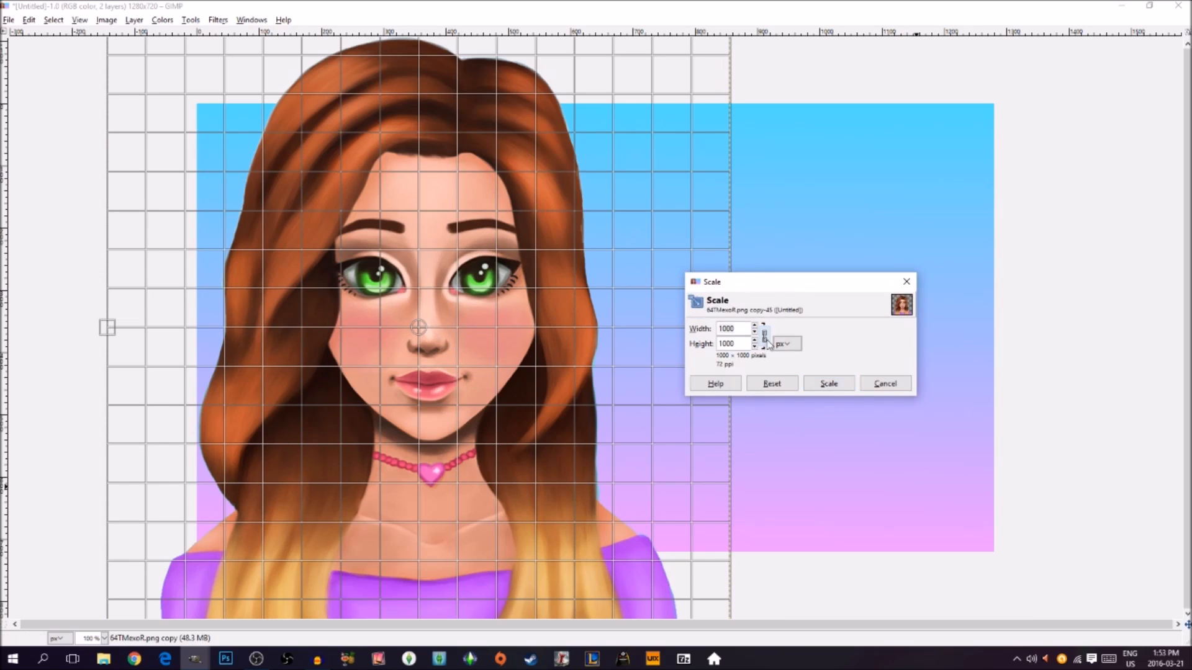
left_click_drag(688, 98, 719, 171)
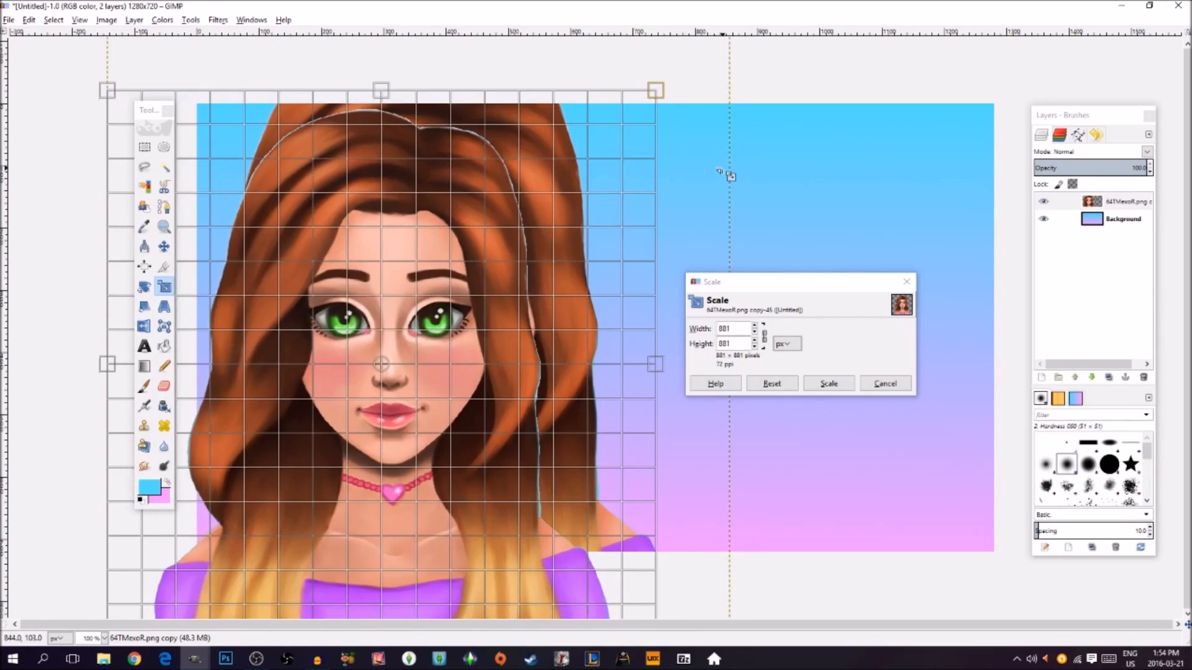
left_click(845, 385)
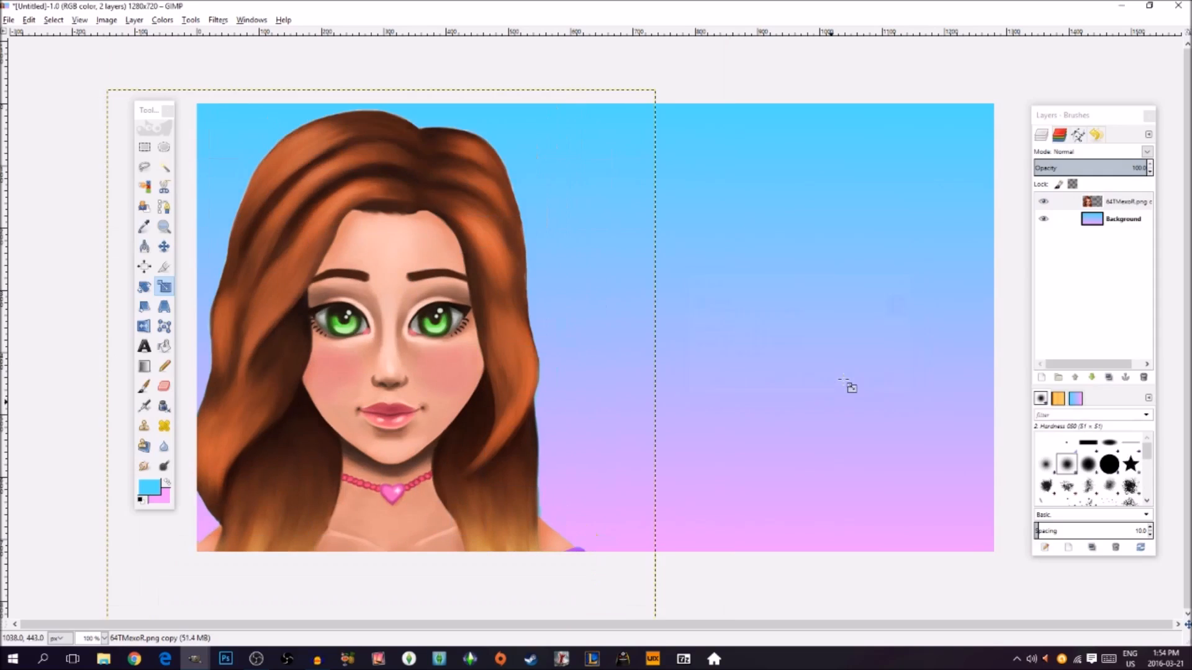
left_click(164, 247)
left_click_drag(426, 365, 443, 323)
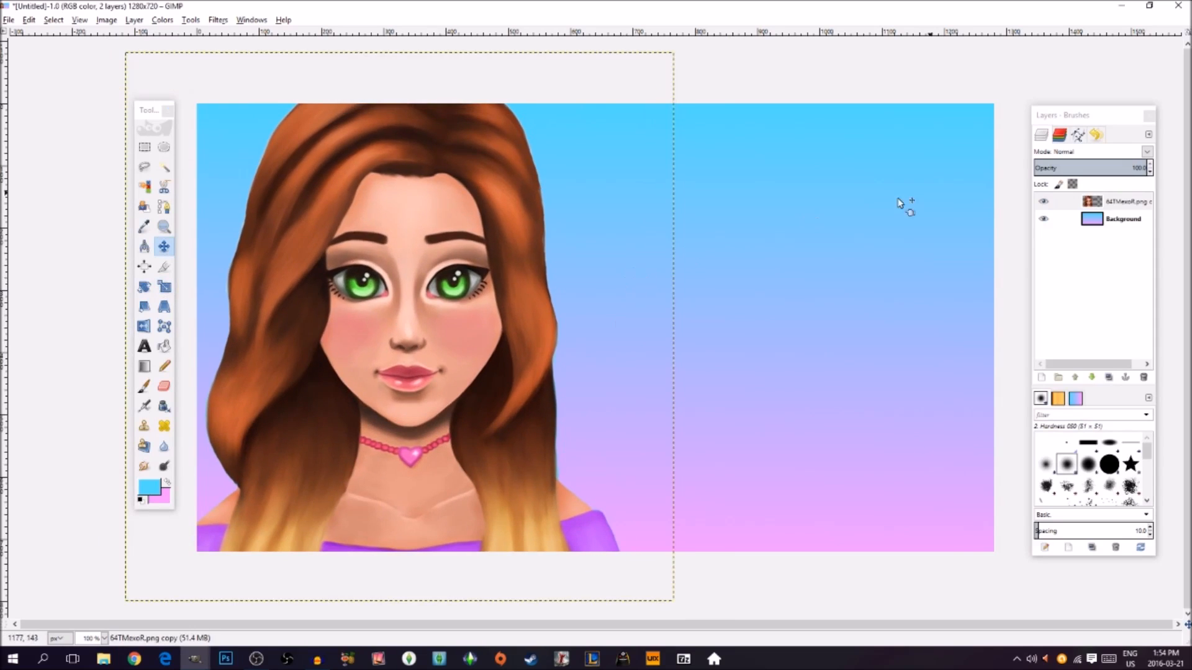
Step: Start the Add Border filter from the Background layer and set the border's X size to 18
left_click(1124, 220)
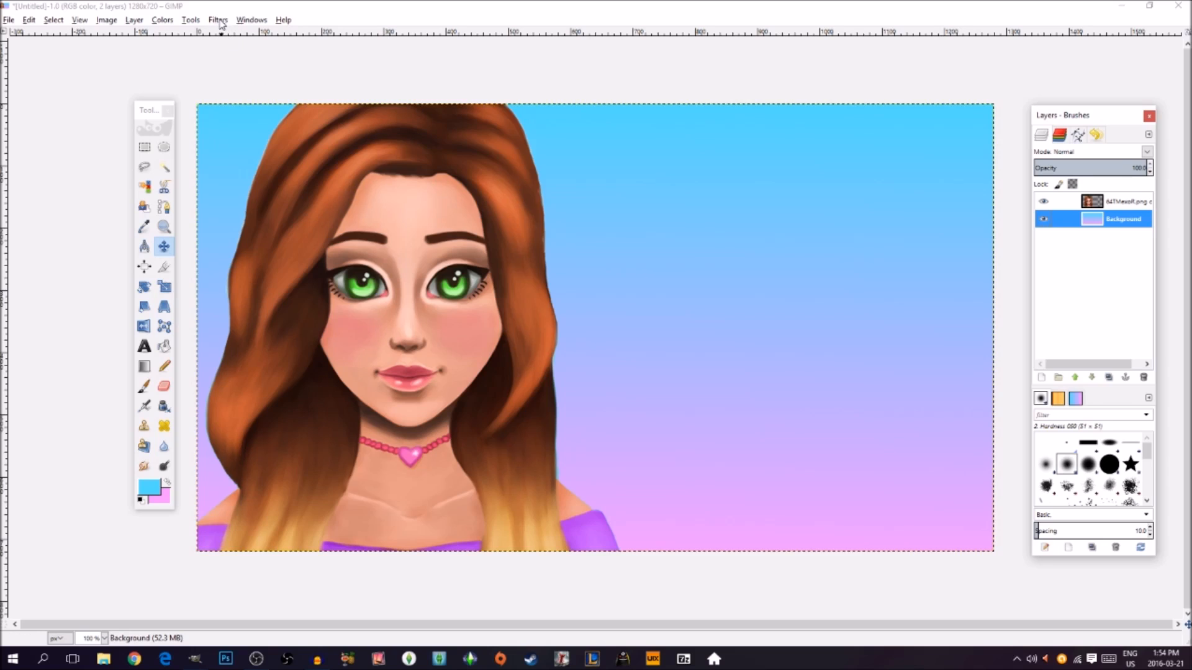
left_click(219, 20)
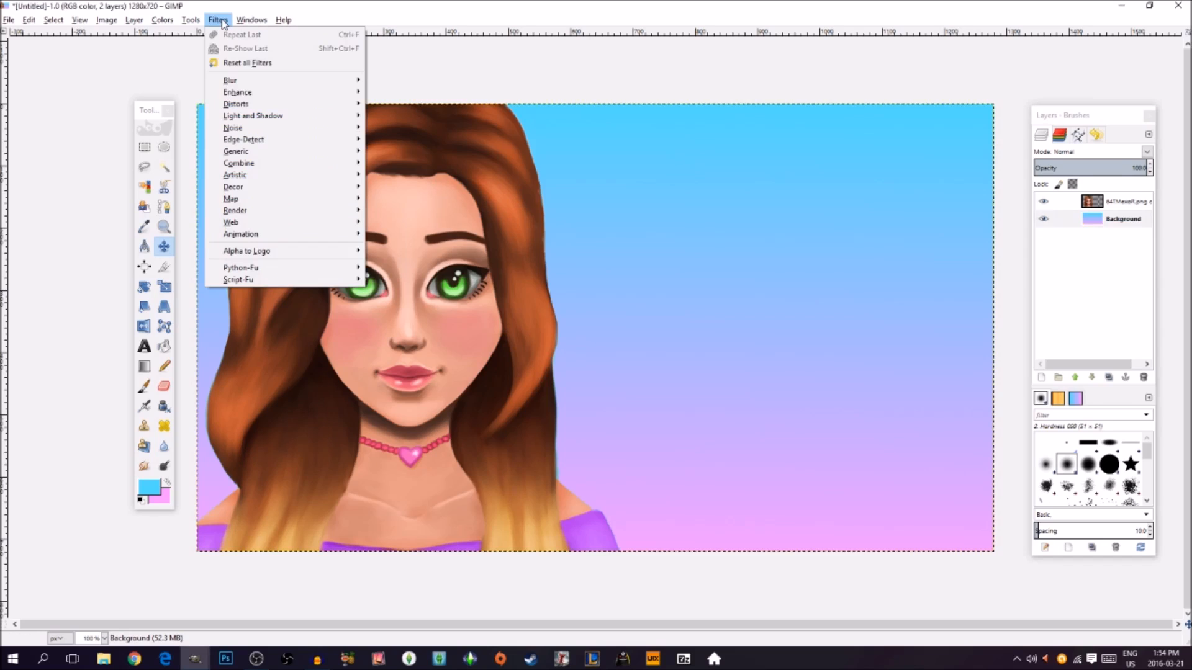
mouse_move(246, 193)
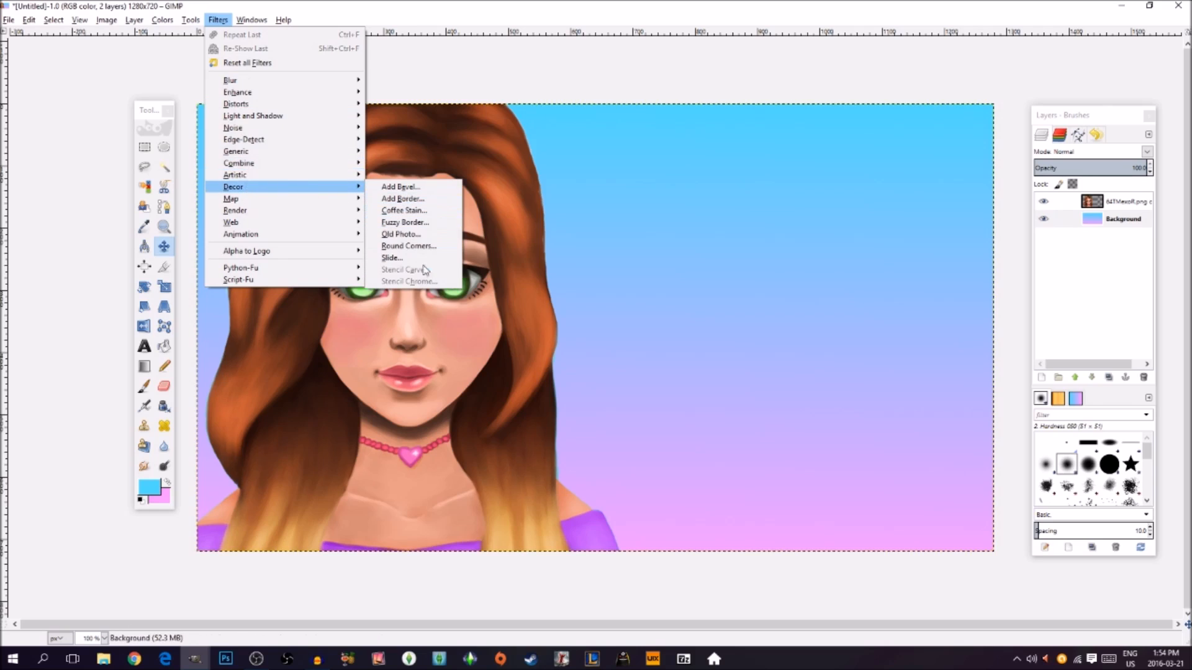
left_click(418, 200)
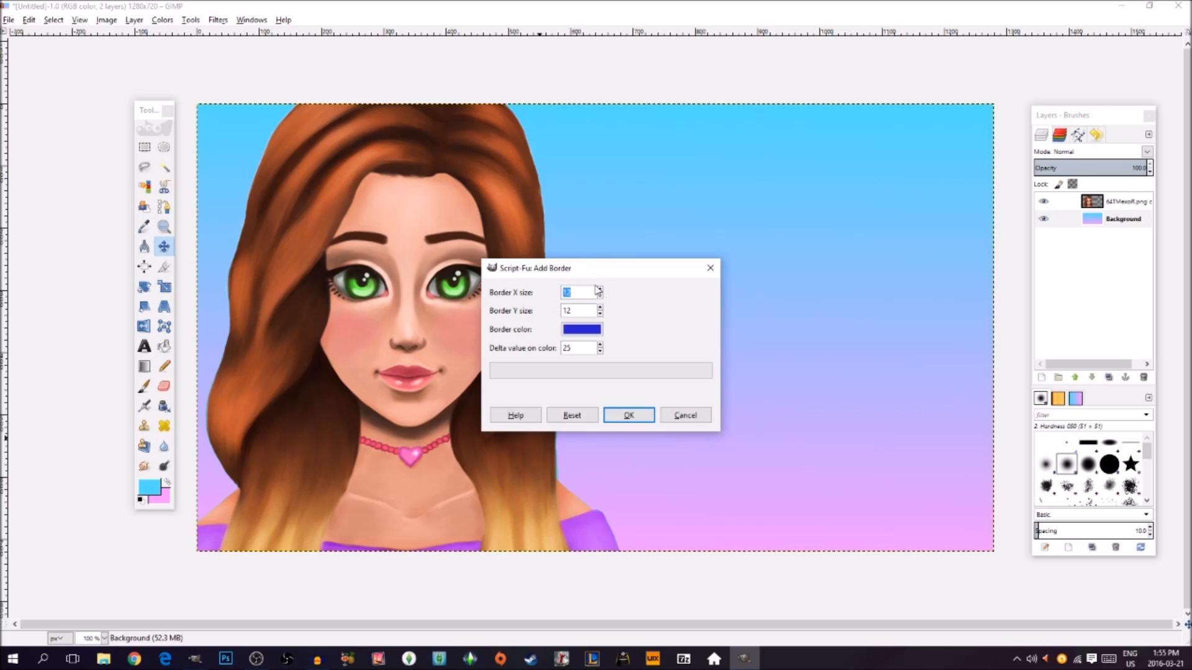
left_click(599, 290)
Step: Set the border's color to light purple b452ff and its Y size to 18, and apply the border
left_click(582, 329)
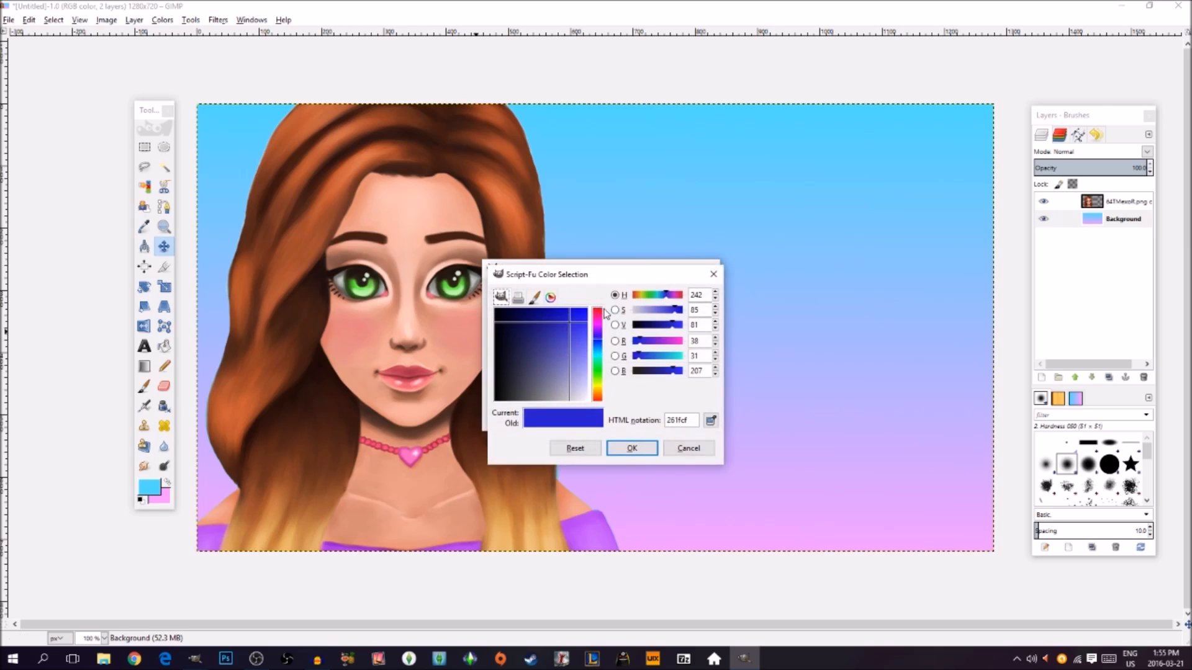
left_click(601, 354)
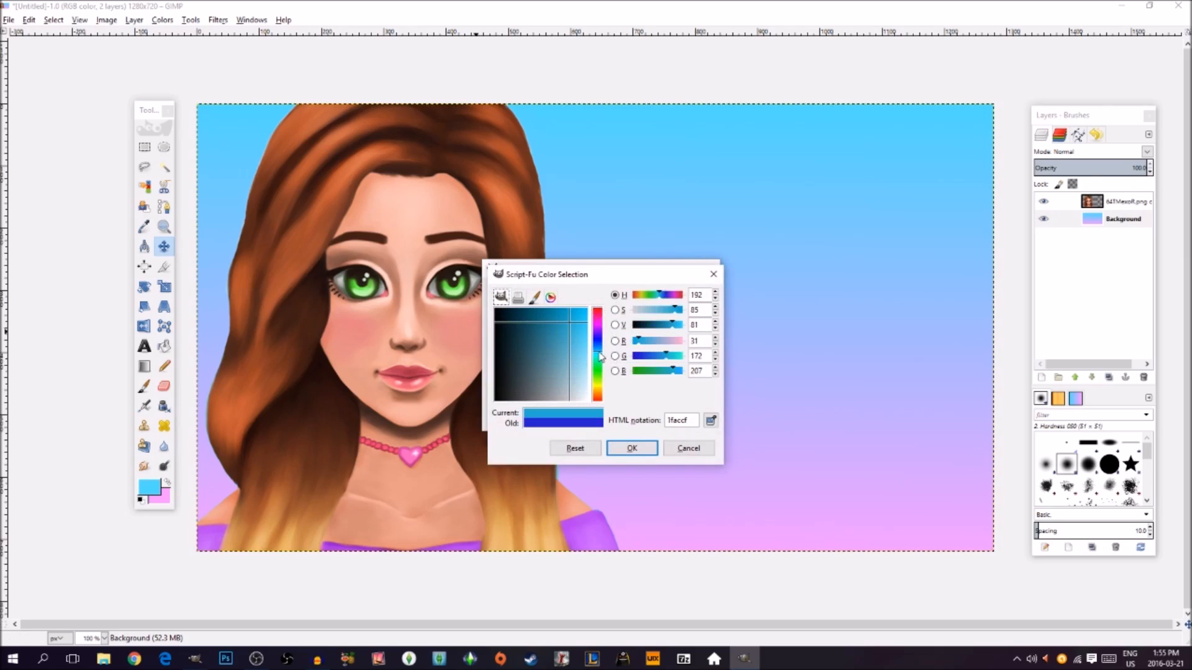
left_click_drag(572, 327, 588, 307)
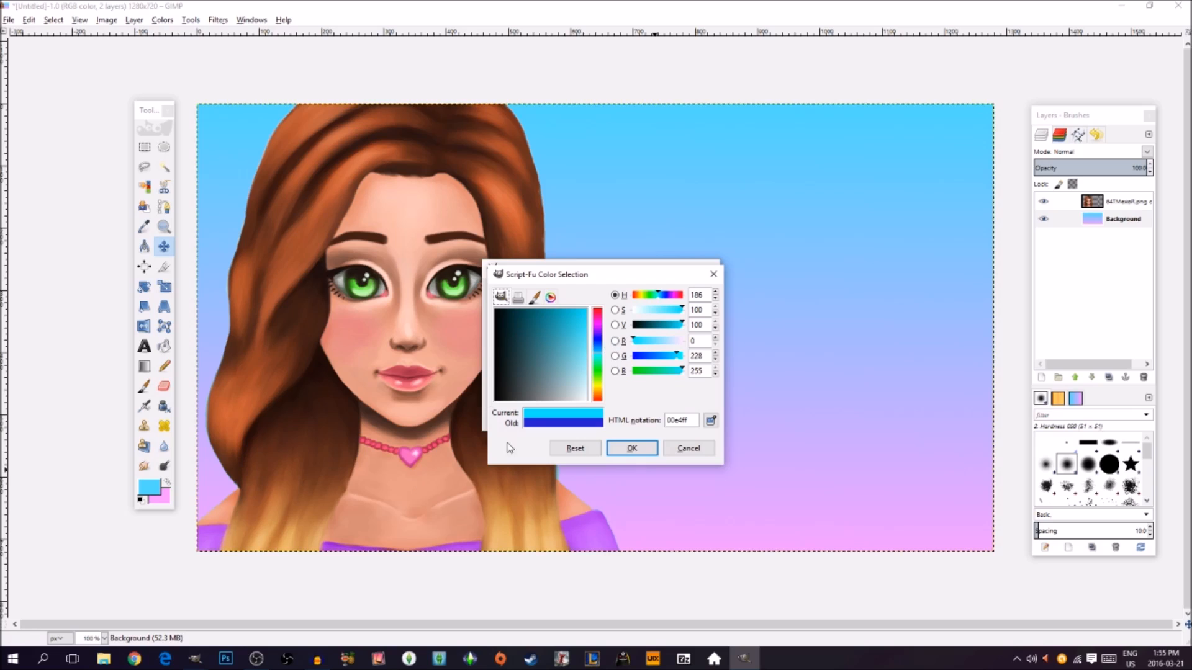
left_click(599, 333)
left_click(599, 323)
left_click_drag(570, 337, 627, 343)
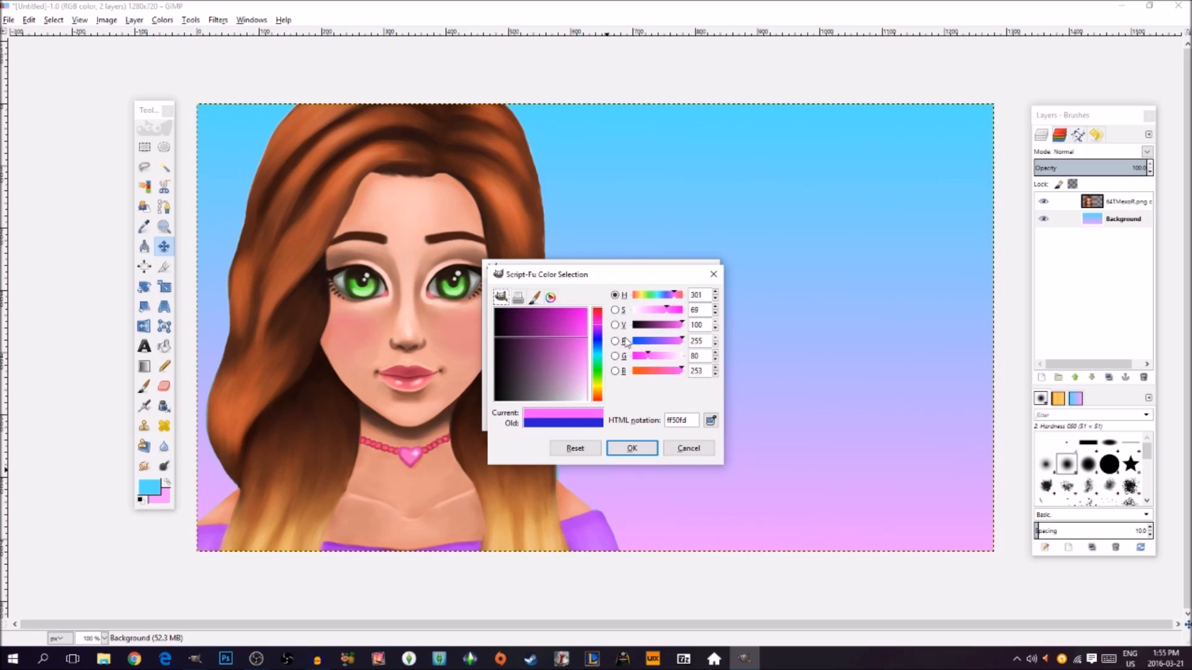
left_click(601, 332)
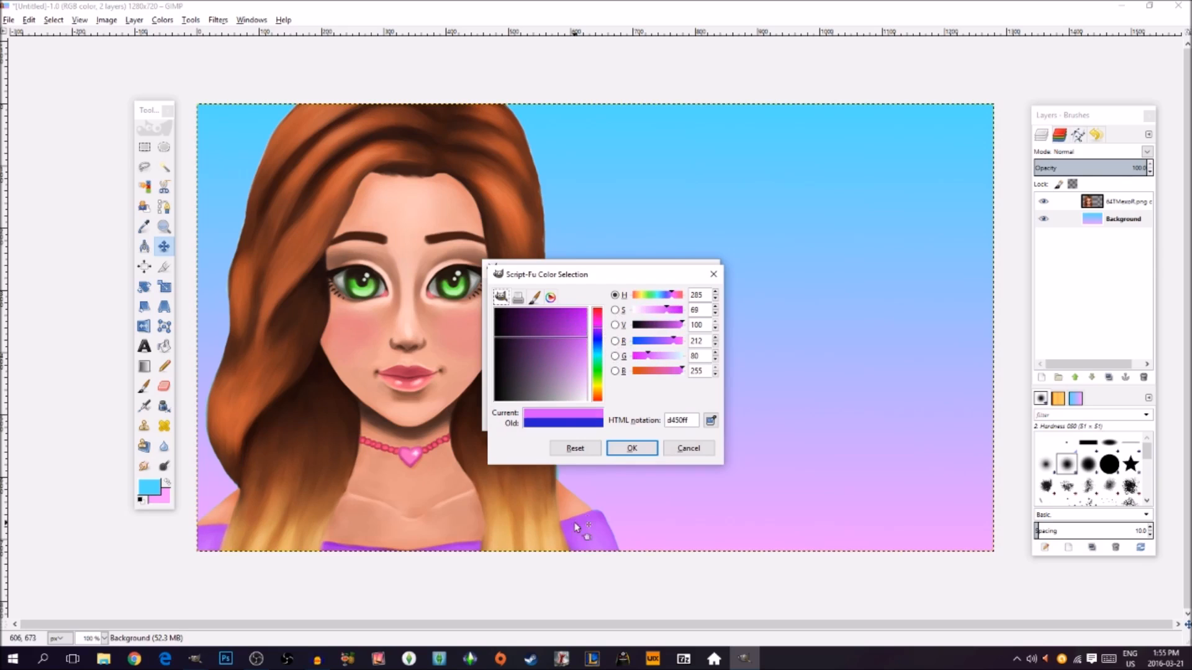
left_click_drag(588, 336, 597, 330)
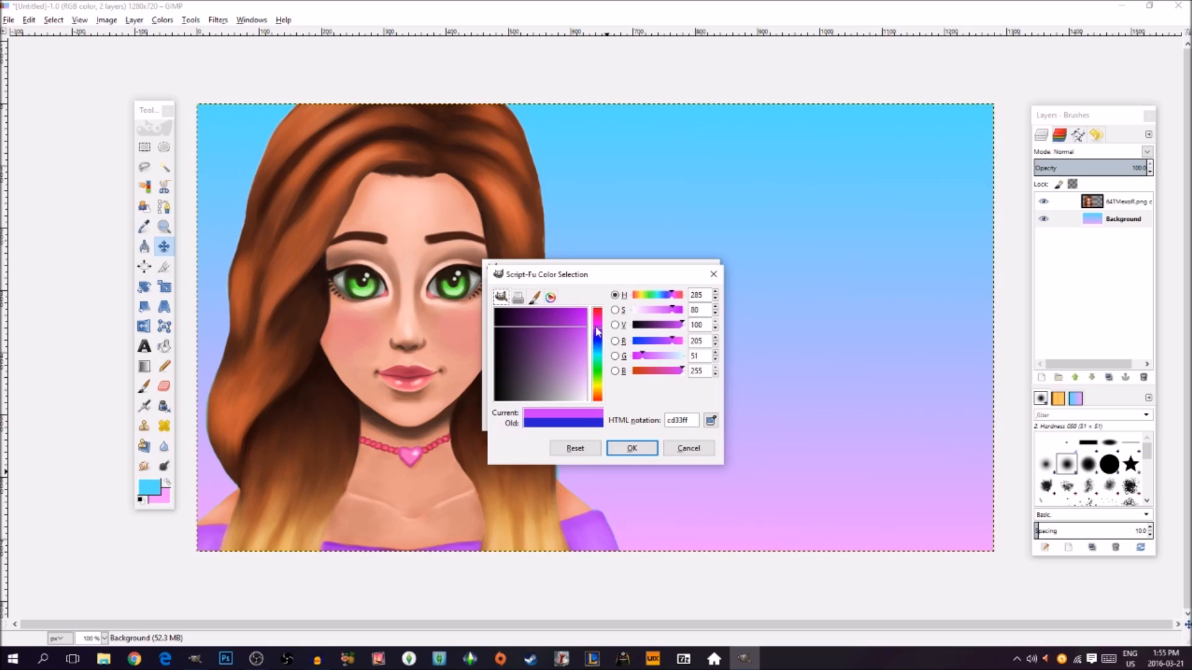
left_click(602, 333)
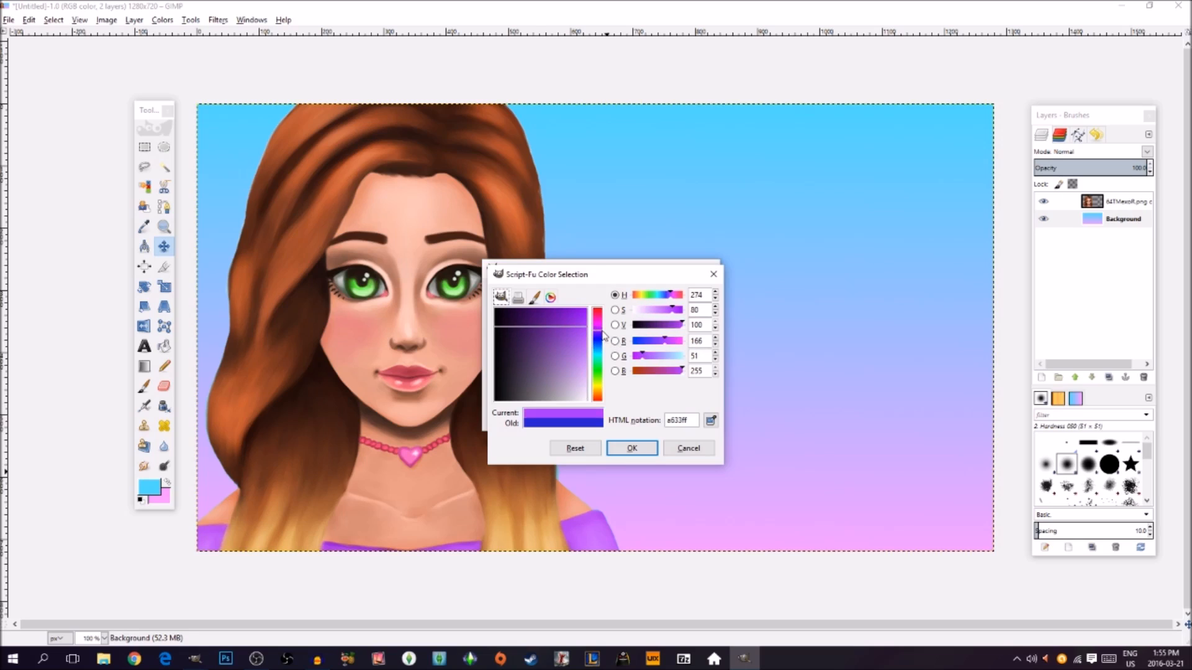
left_click_drag(583, 343, 610, 343)
left_click(631, 448)
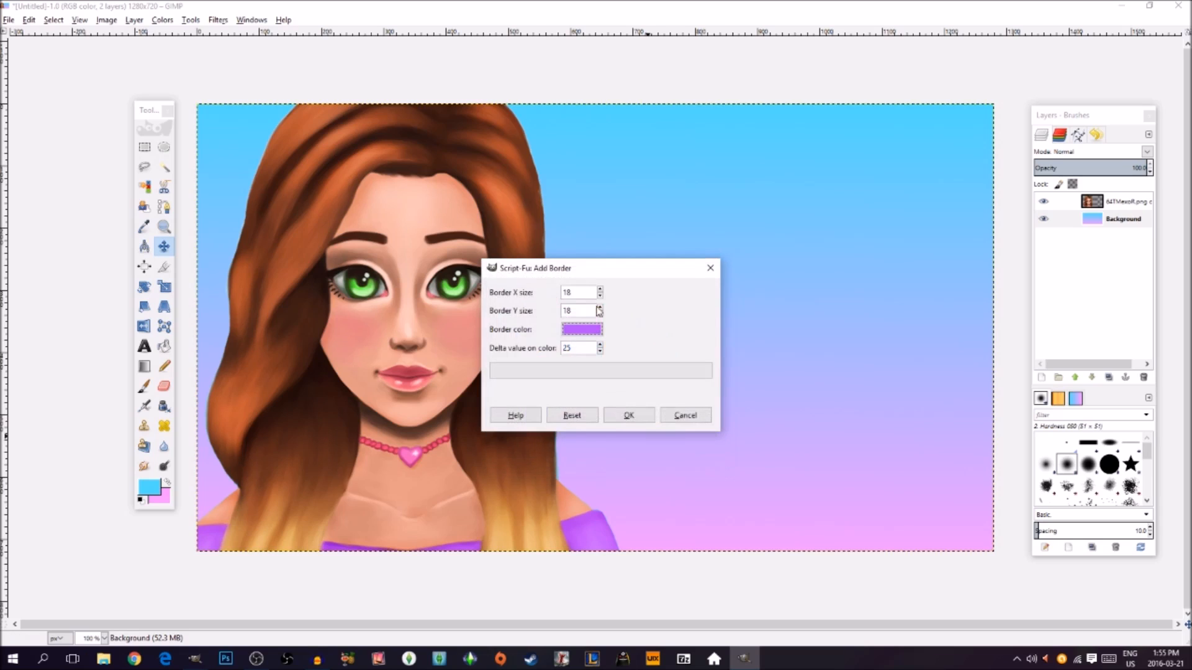
left_click(628, 416)
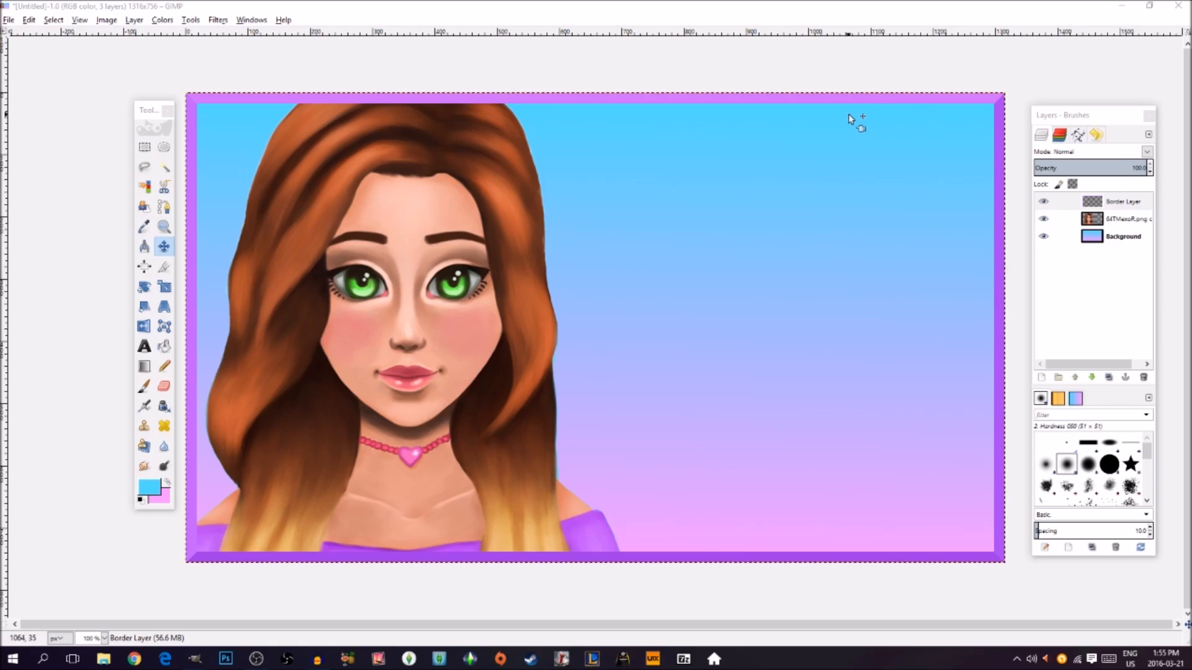
Step: Unlink the image's width and height and scale the whole image to 1280 × 720 px
left_click(1133, 241)
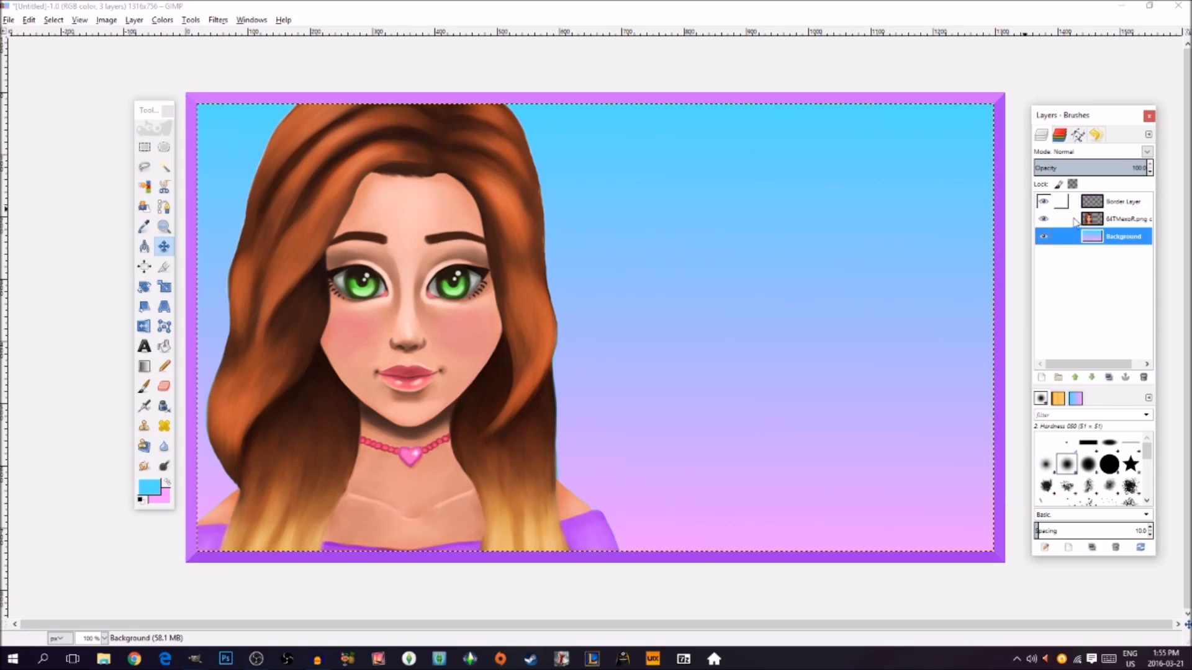
left_click(106, 20)
left_click(127, 129)
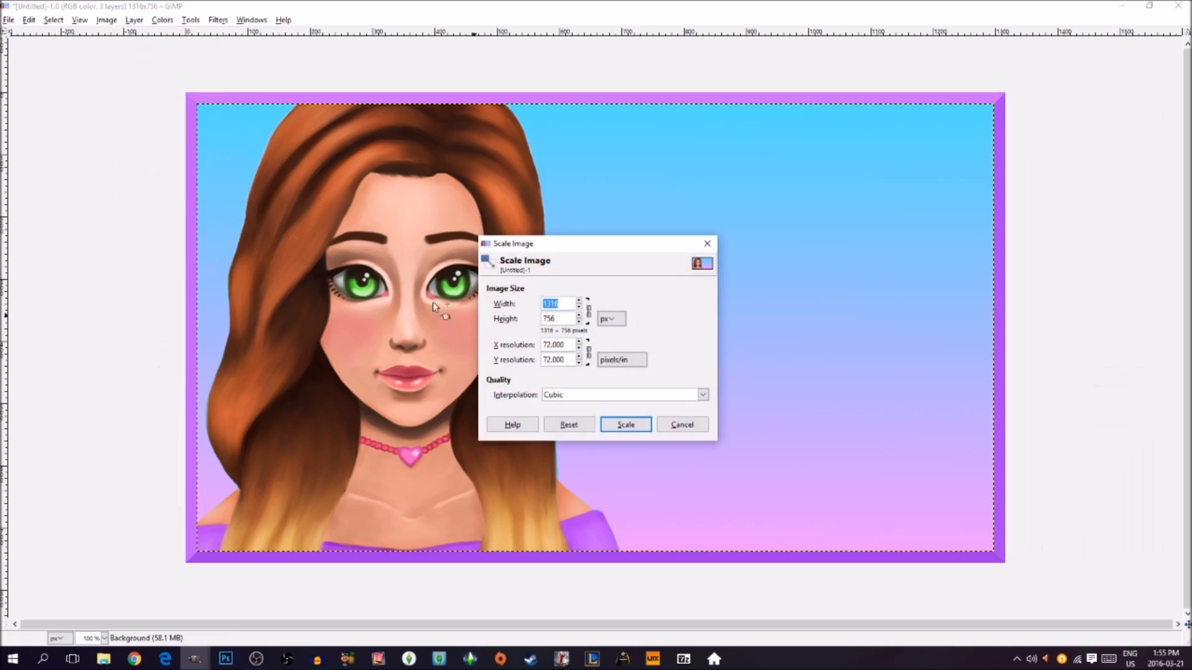
left_click(589, 314)
double_click(553, 303)
key("BackSpace")
type("1280")
type("720")
left_click(640, 426)
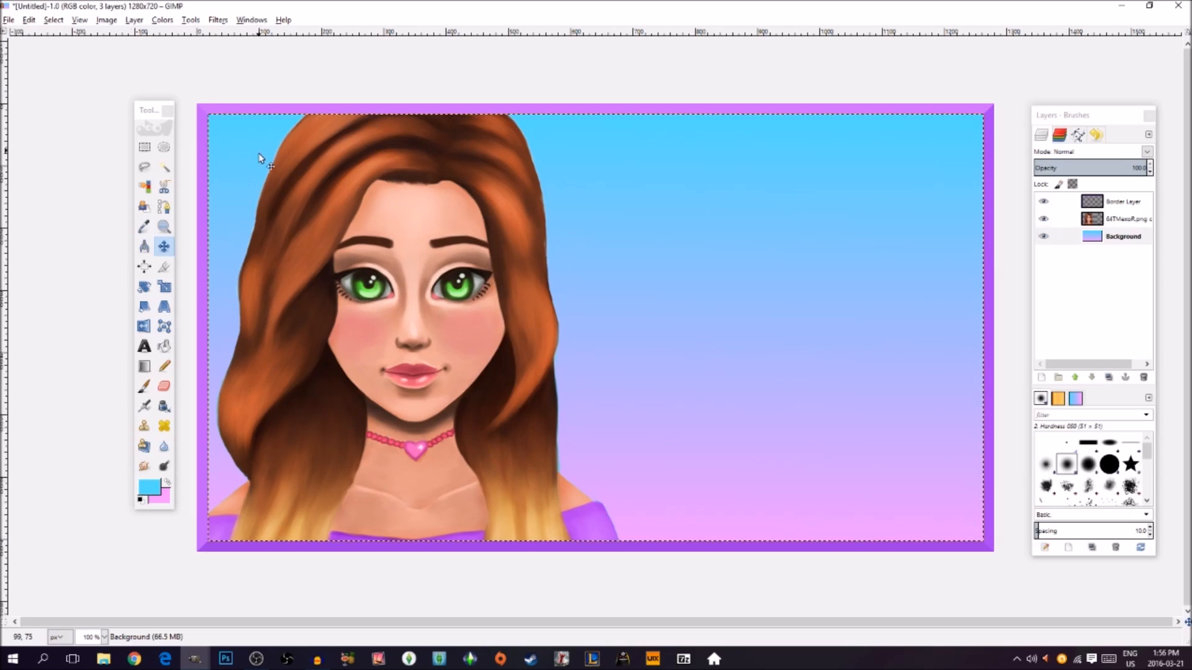
Step: Delete the purple border layer and enlarge the Background layer to 1316 × 725 px so the gradient covers the exposed canvas edges
right_click(1121, 203)
left_click(1049, 312)
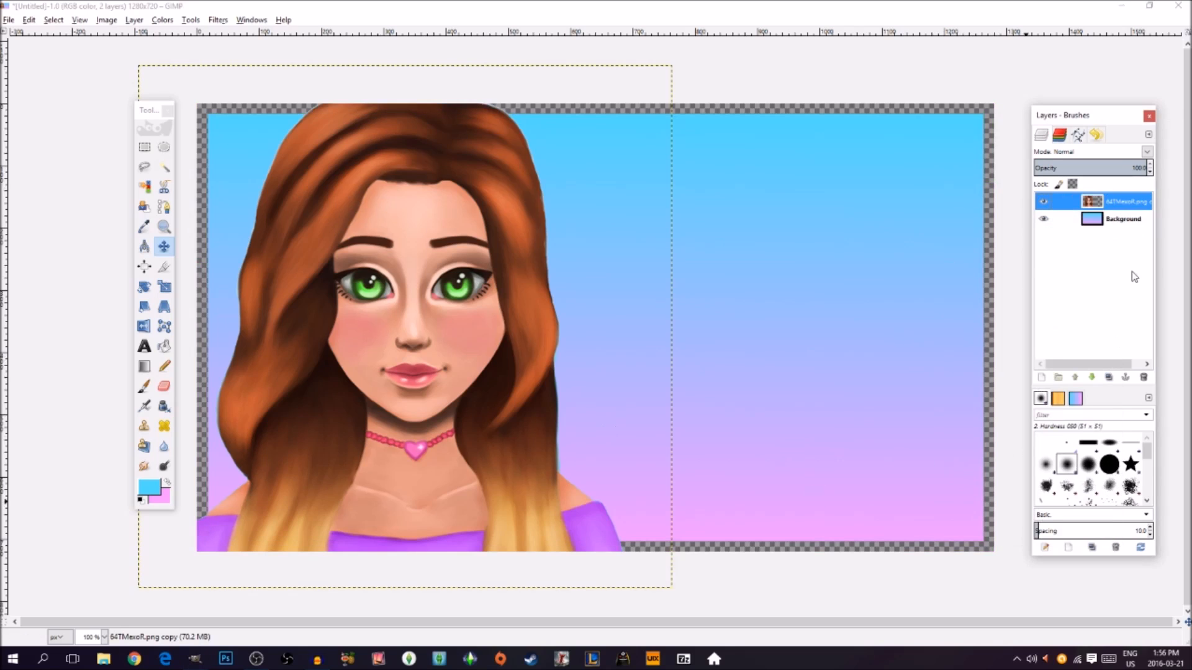
left_click(1124, 221)
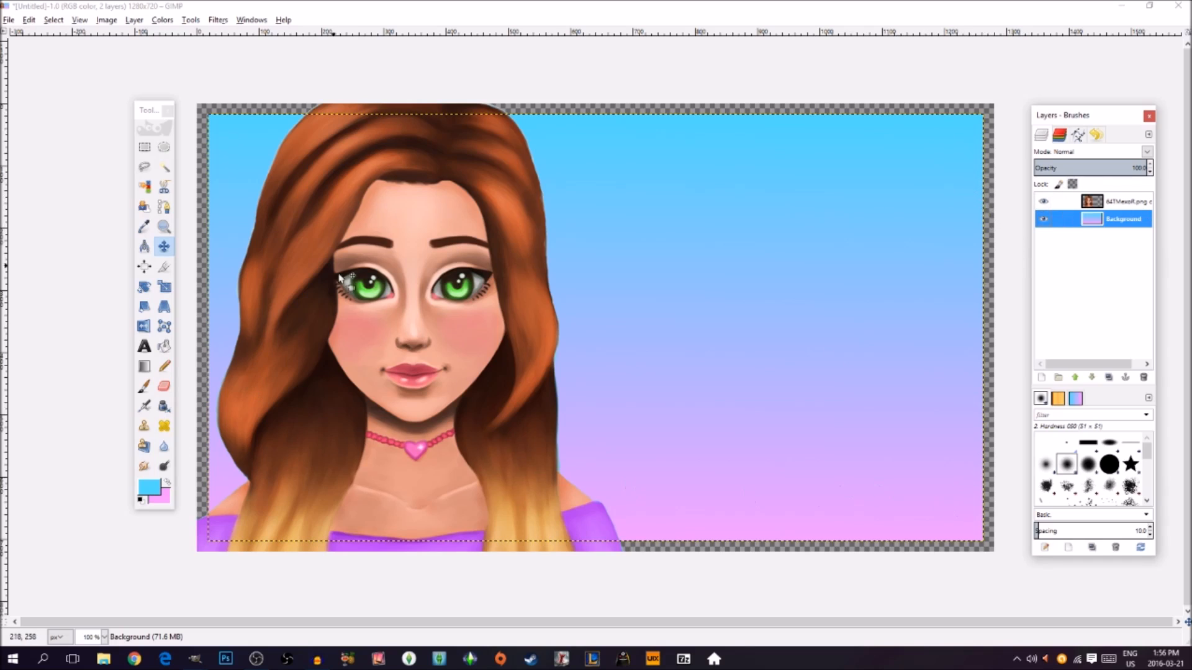
left_click(165, 287)
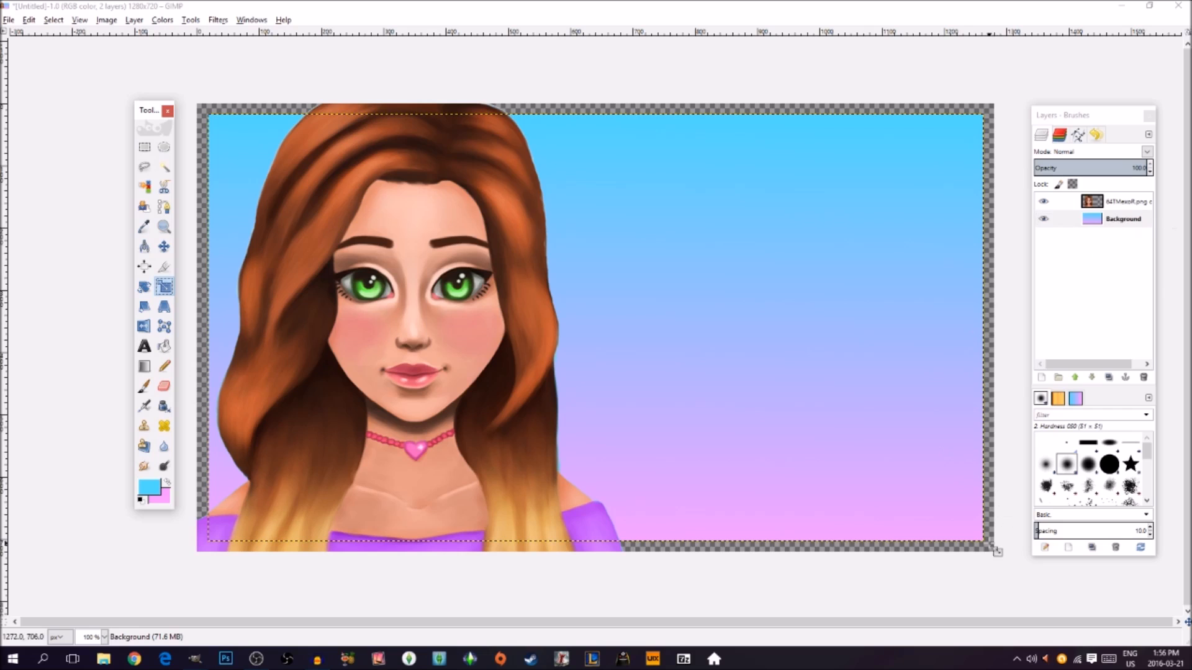
left_click_drag(993, 550, 1009, 562)
key("Tab")
left_click_drag(211, 115, 197, 107)
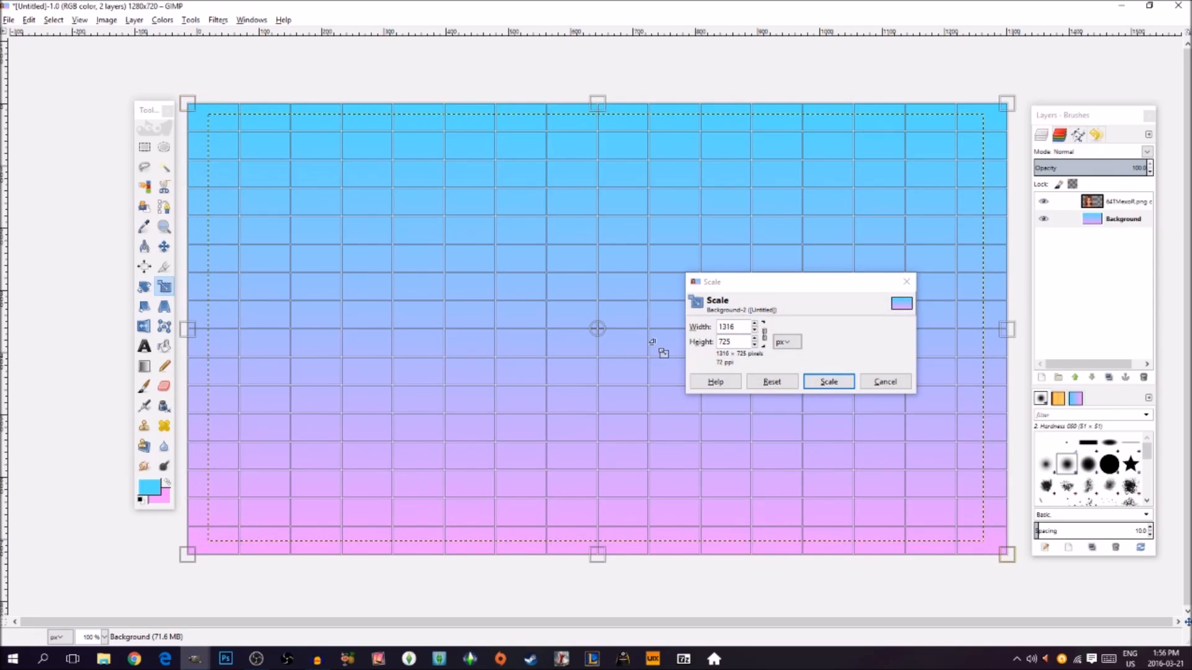
left_click(829, 381)
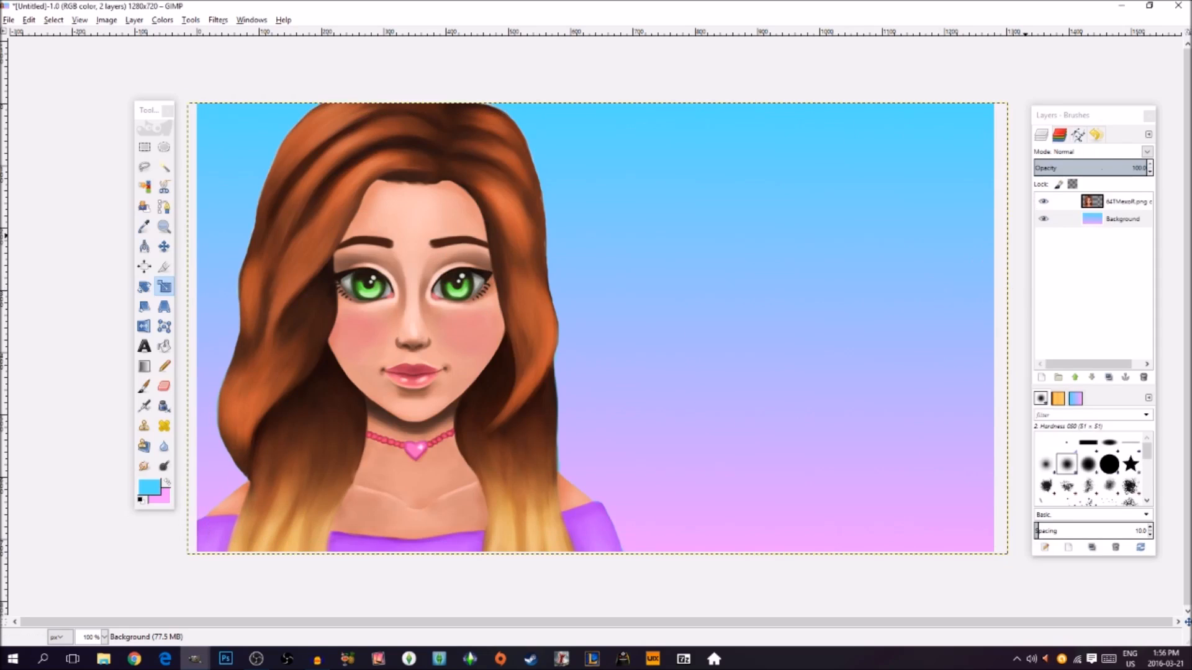
Step: Add a white border around the image with X and Y sizes of 10 using the Add Border filter
left_click(1056, 219)
left_click(164, 246)
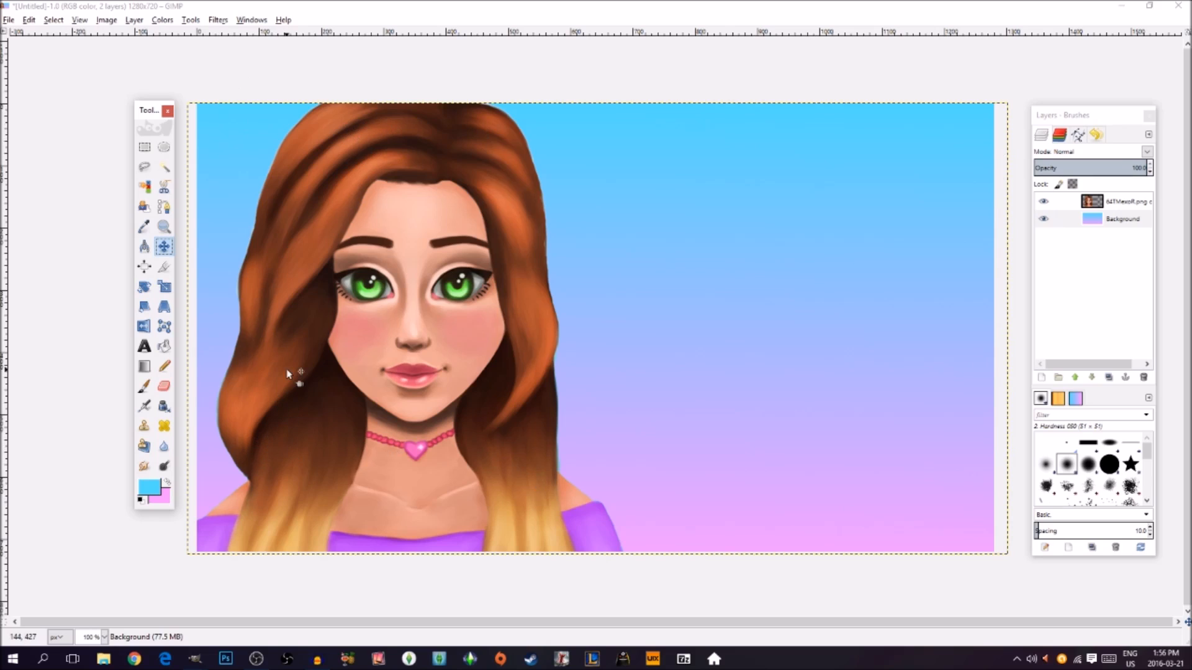
left_click(217, 21)
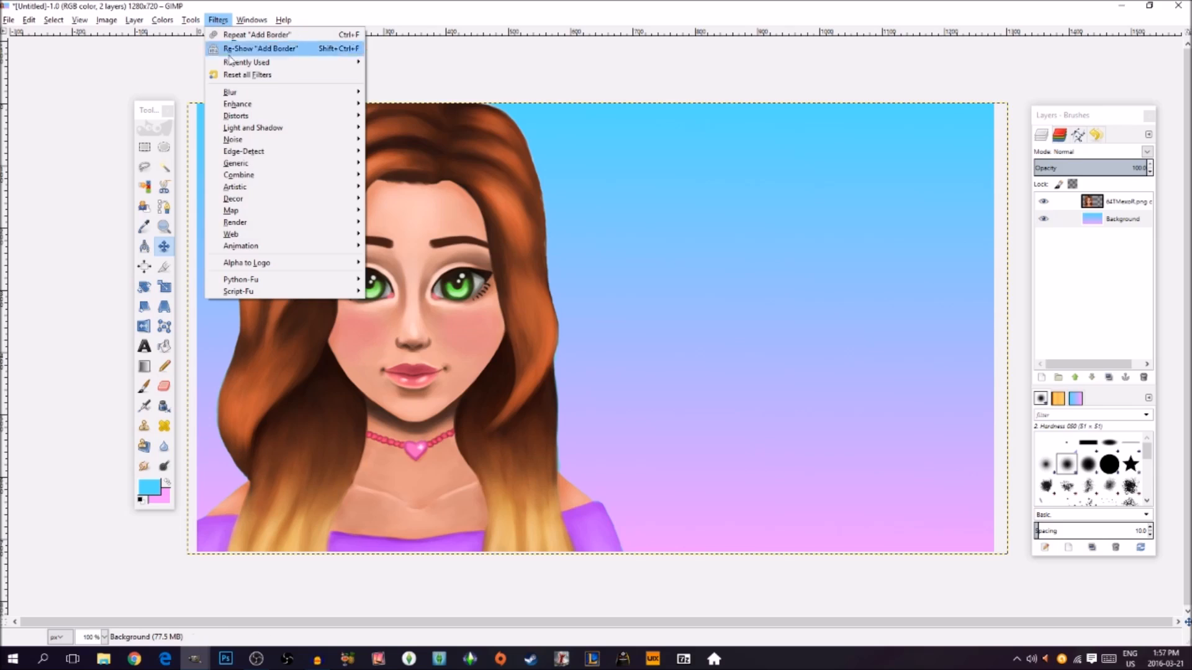
mouse_move(249, 202)
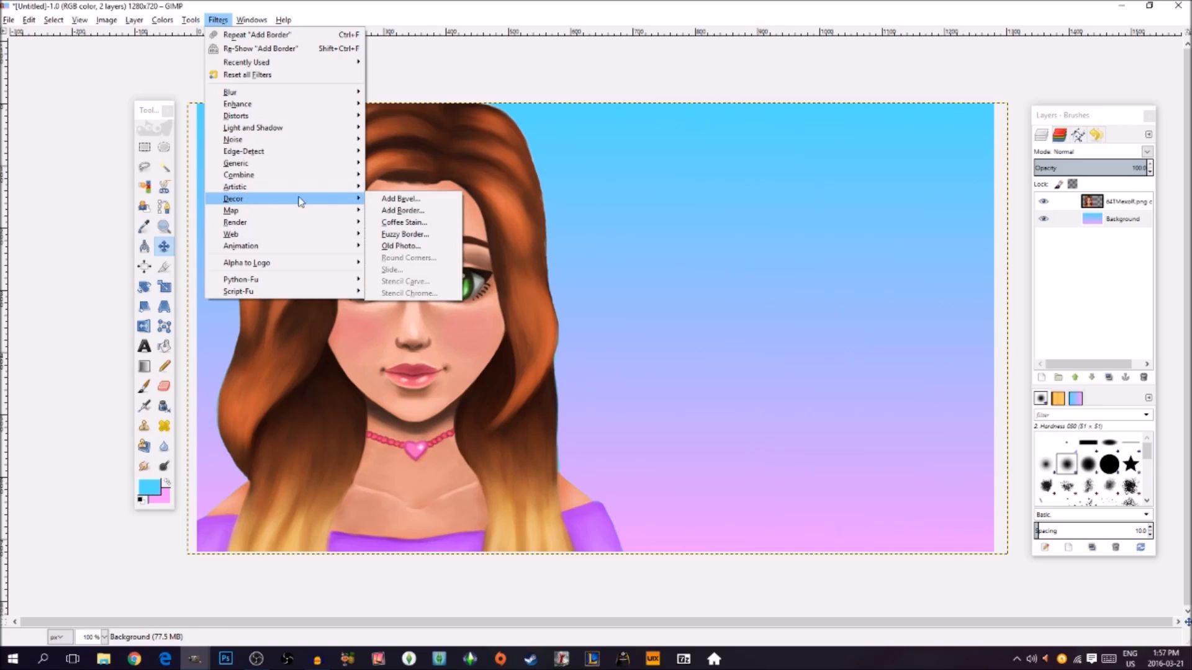
left_click(419, 213)
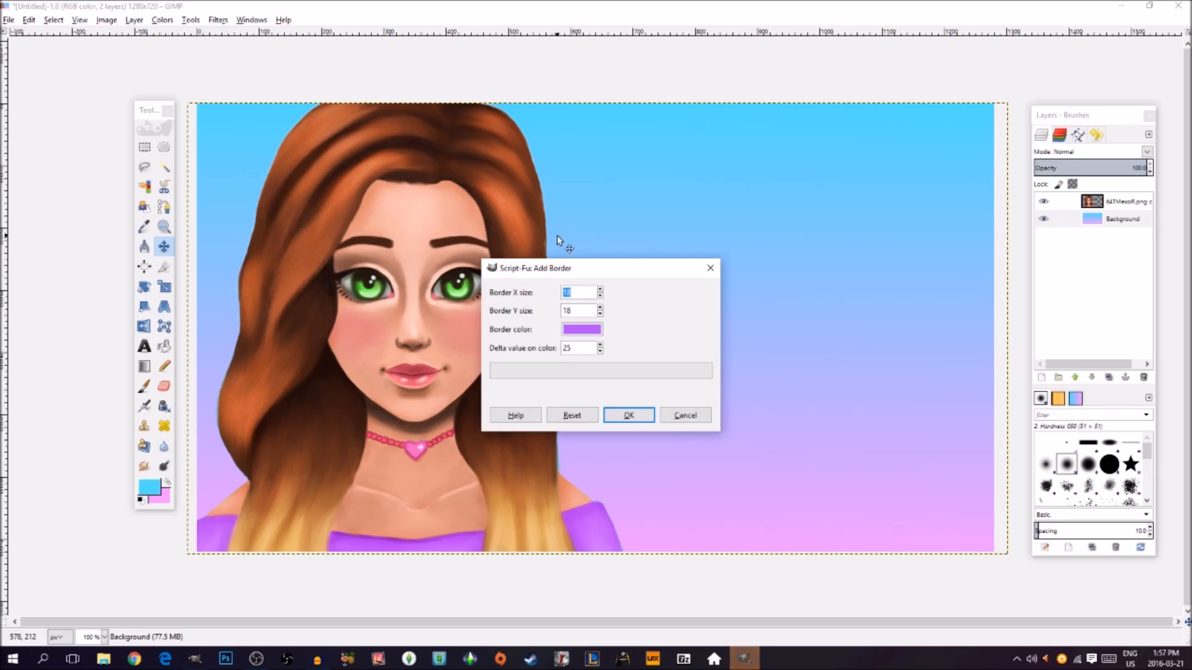
left_click(581, 329)
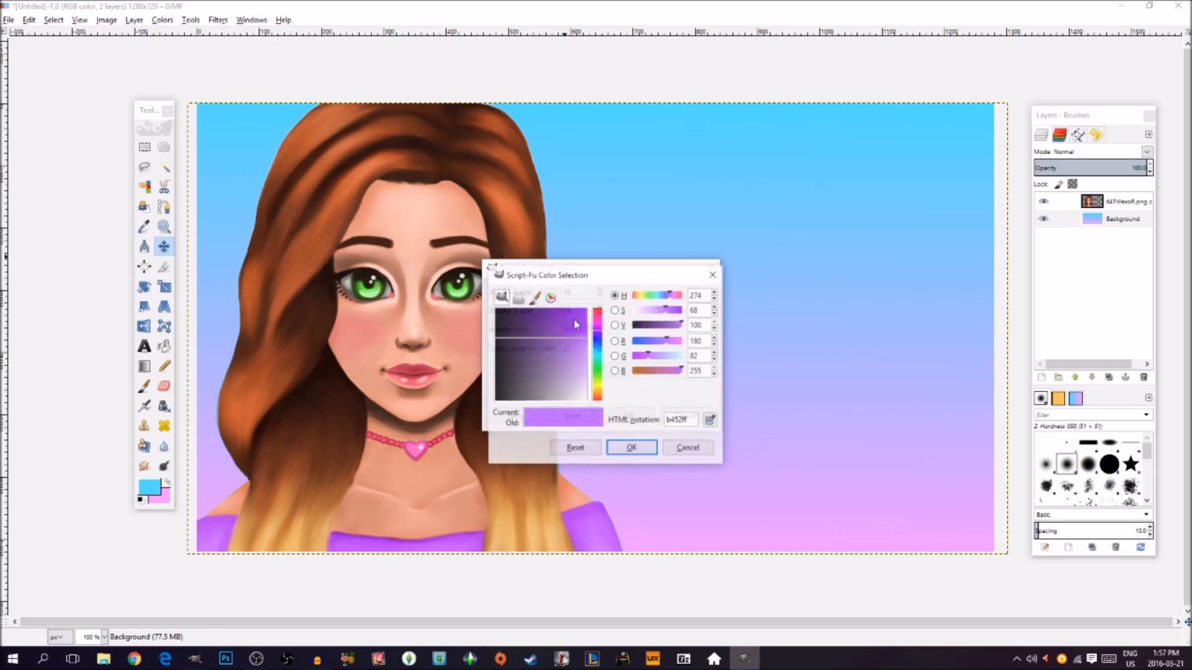
left_click(632, 448)
left_click(600, 298)
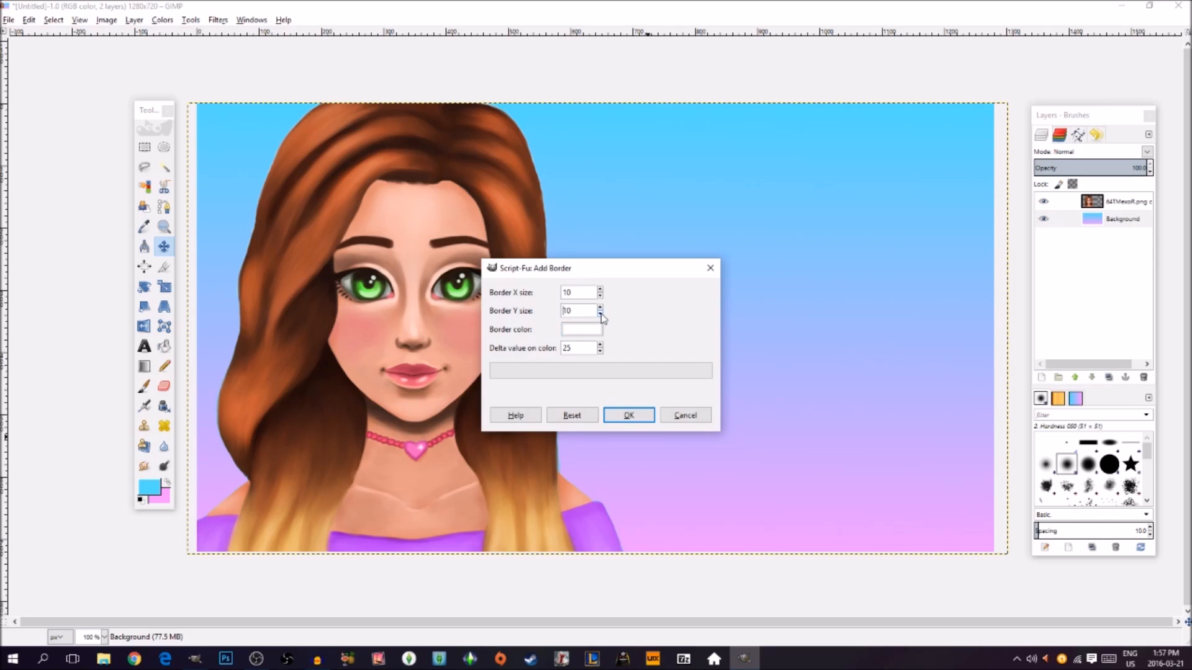
left_click(632, 416)
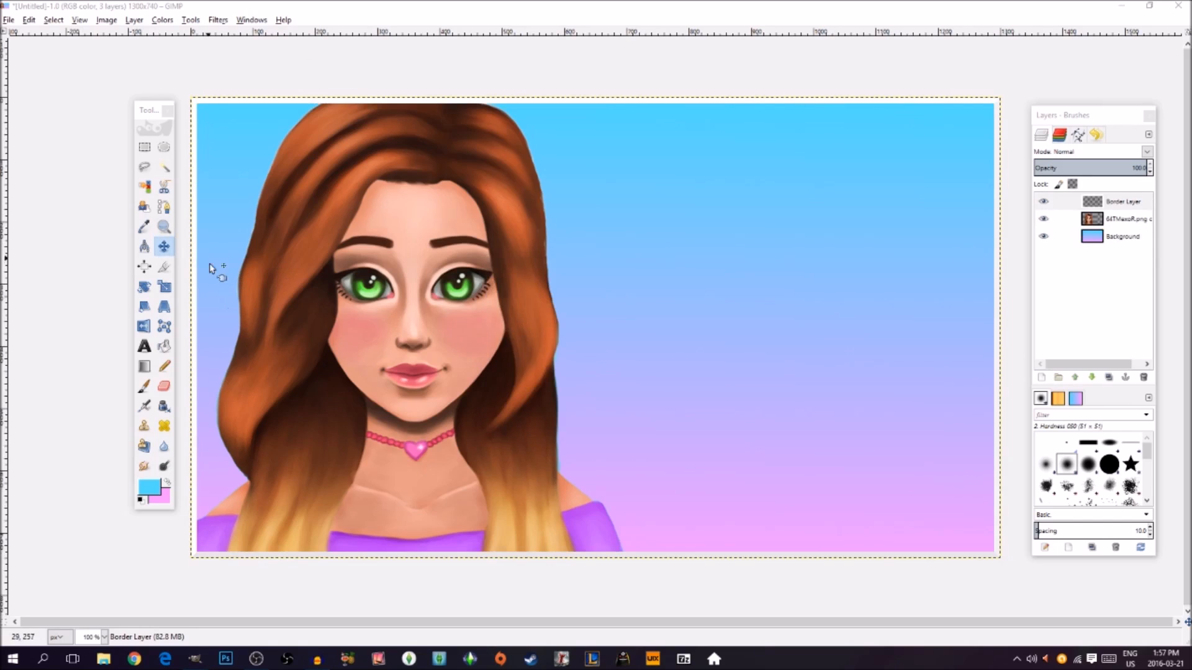
Step: Scale the border layer down to 1239 × 705 px so the white frame sits inside the canvas edges
left_click(169, 288)
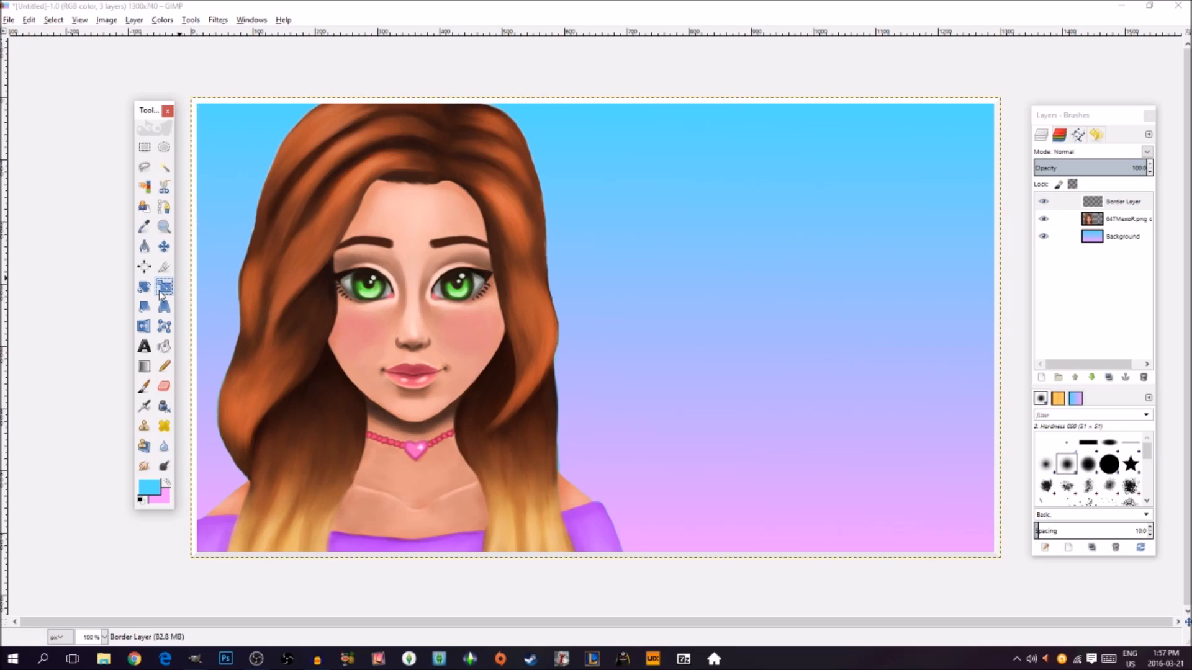
left_click(1125, 203)
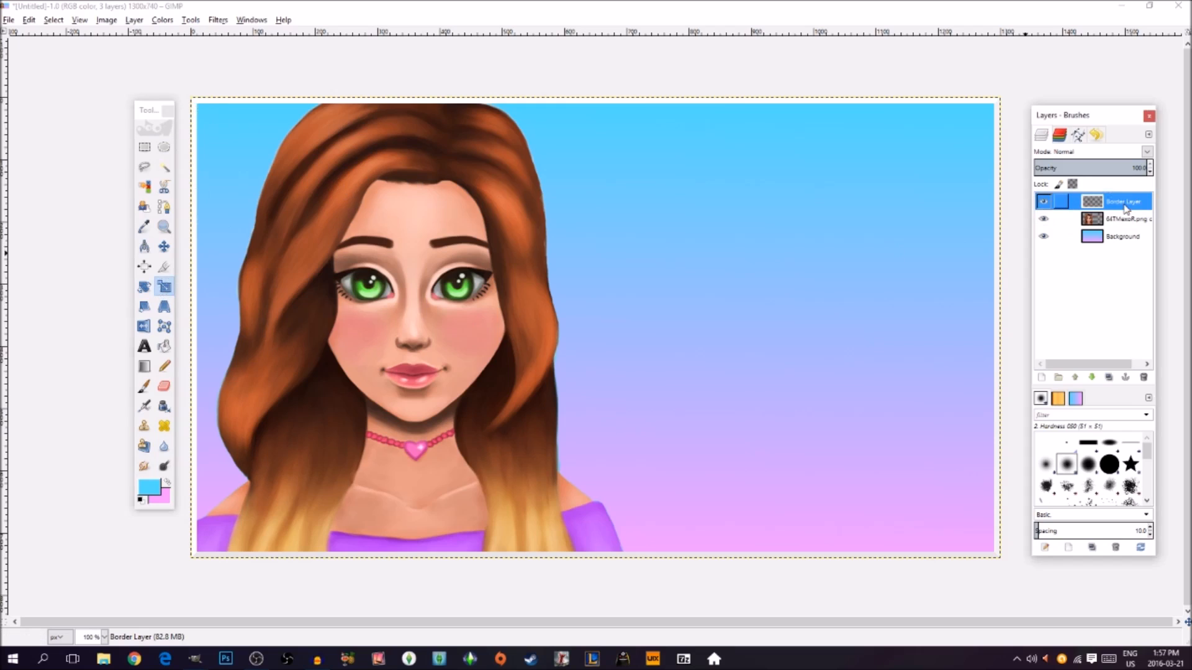
left_click(208, 107)
left_click_drag(206, 103, 222, 112)
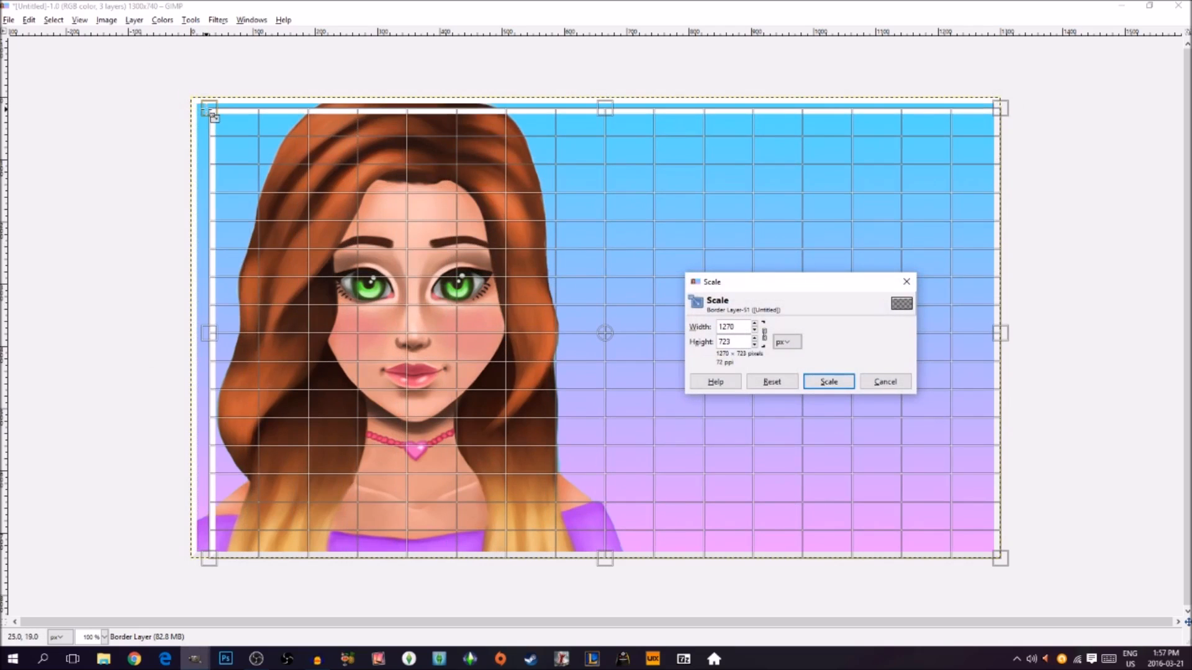
left_click_drag(994, 551, 963, 540)
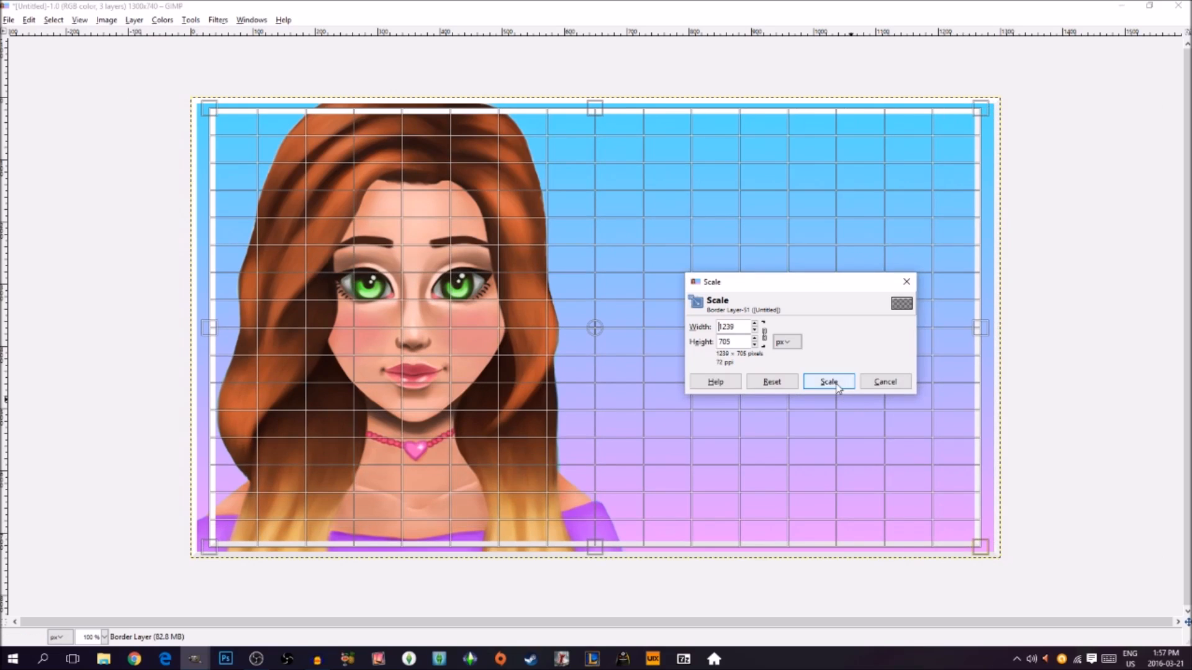
left_click(832, 381)
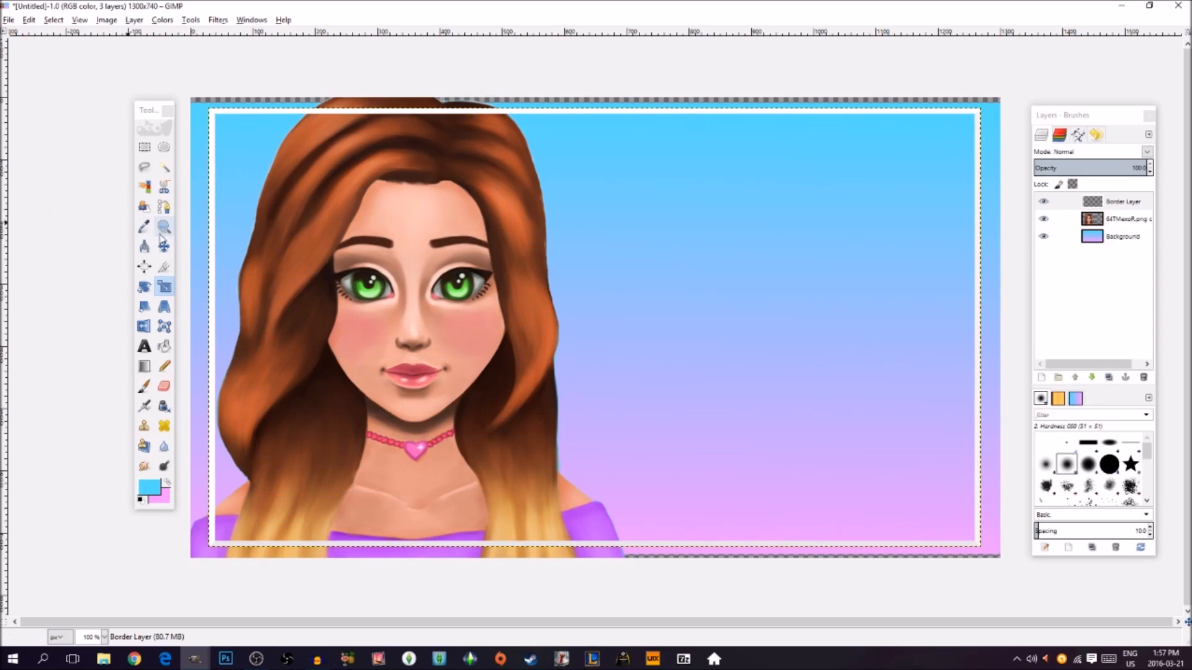
Step: Enlarge the Background layer beyond the canvas so the gradient covers the exposed top and bottom edges
left_click(1123, 242)
key("shift+s")
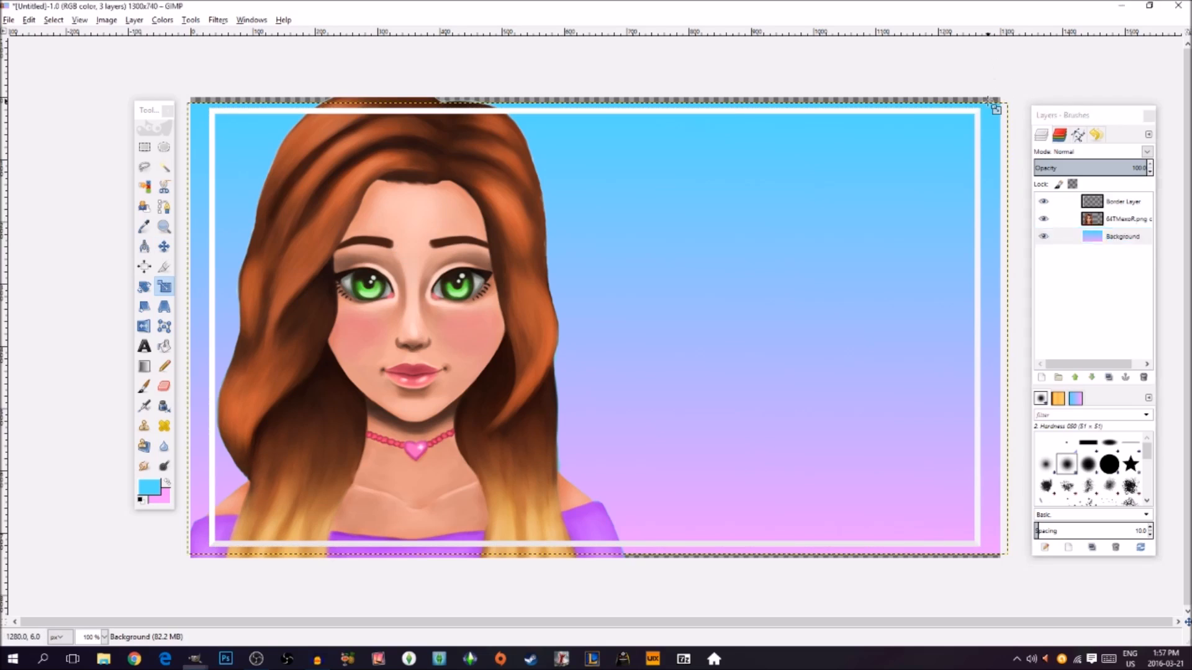
left_click(992, 99)
left_click_drag(188, 555, 191, 559)
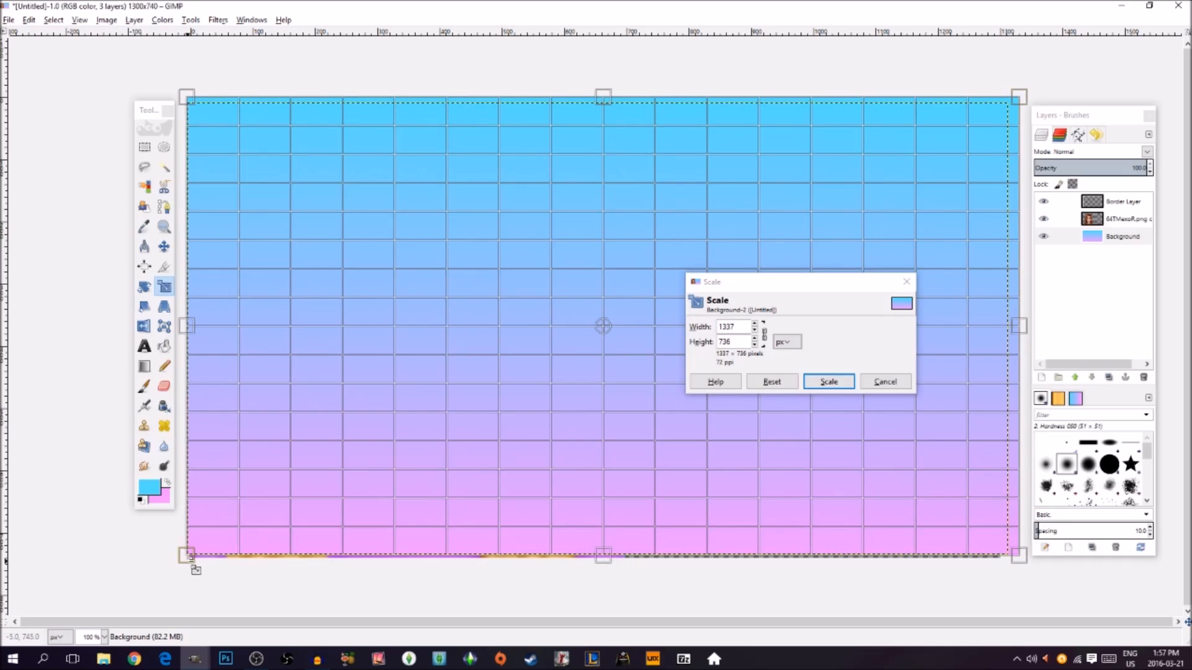
left_click(832, 382)
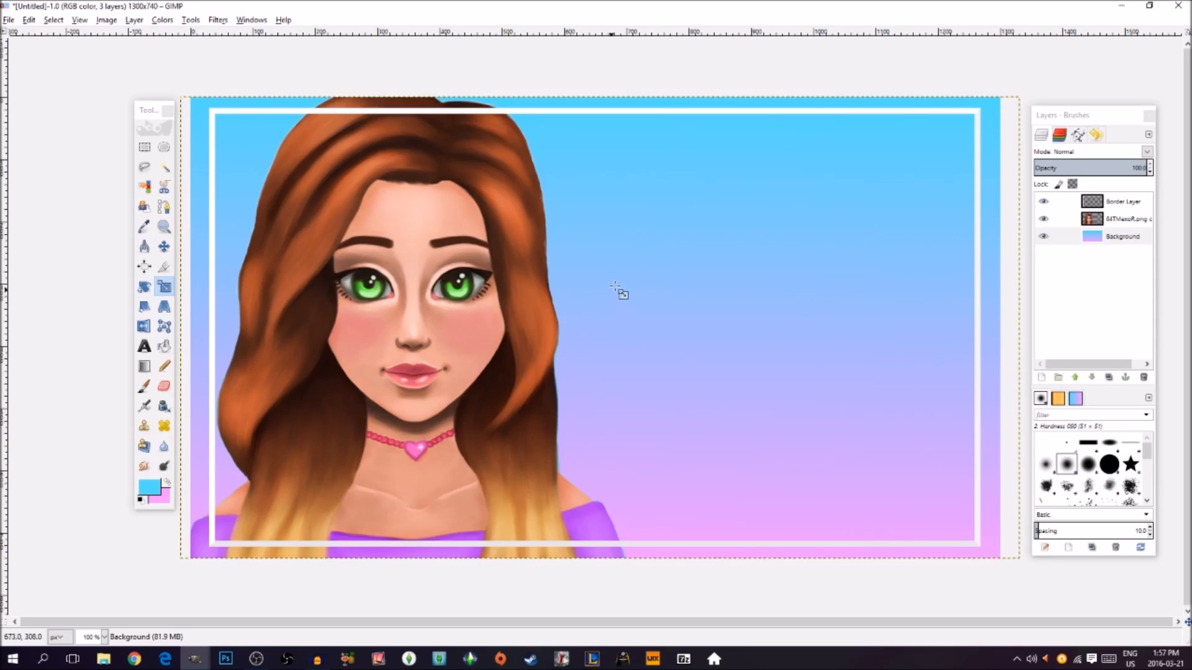
Step: Enlarge the border layer to 1256 × 714 px toward the canvas's lower-right corner
left_click(1124, 204)
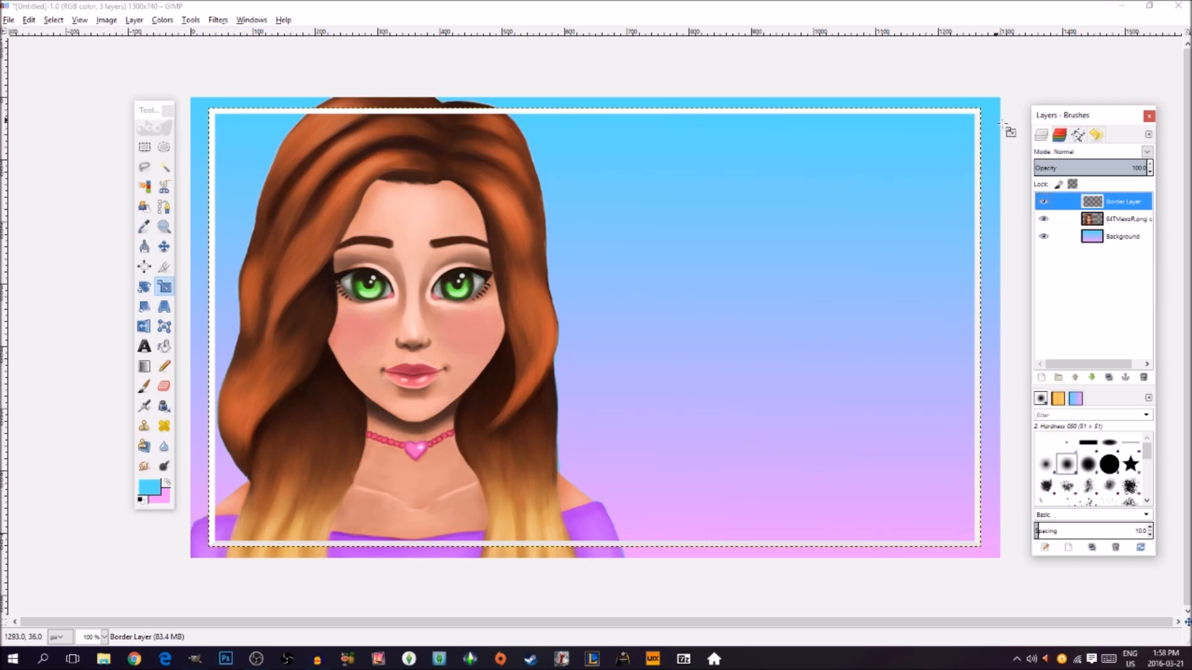
left_click_drag(984, 119, 1013, 117)
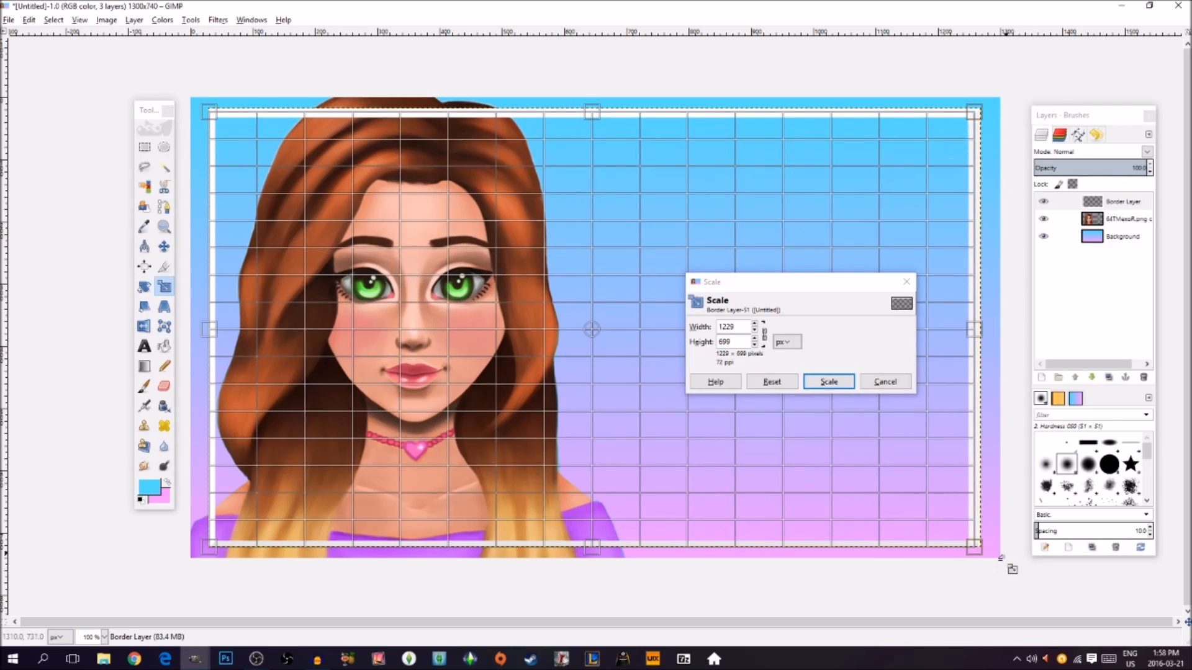
left_click_drag(980, 545, 995, 552)
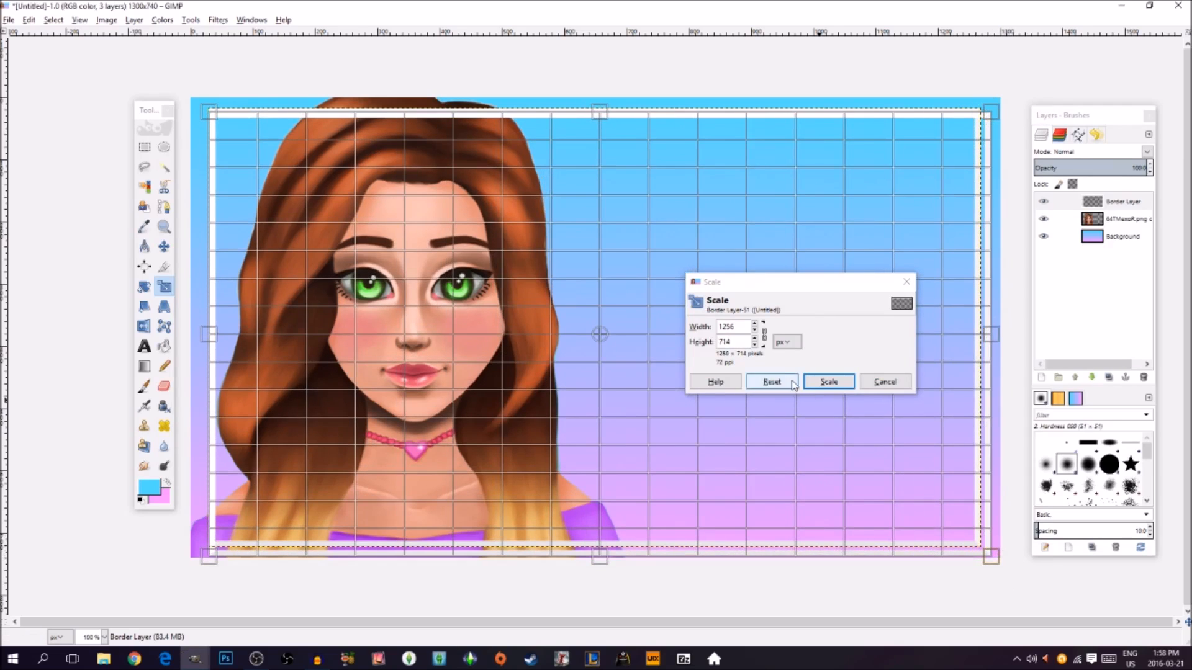
left_click(828, 381)
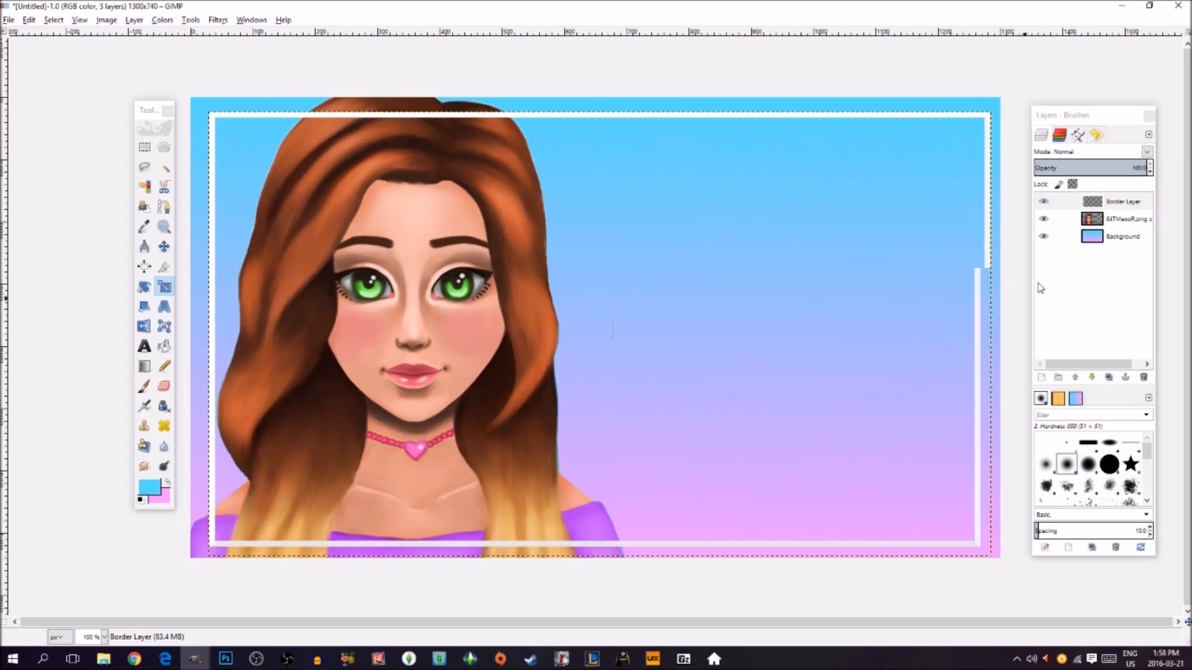
Step: Unlink the border layer's width and height and scale it to 1272 × 715 px for more even margins
left_click(989, 489)
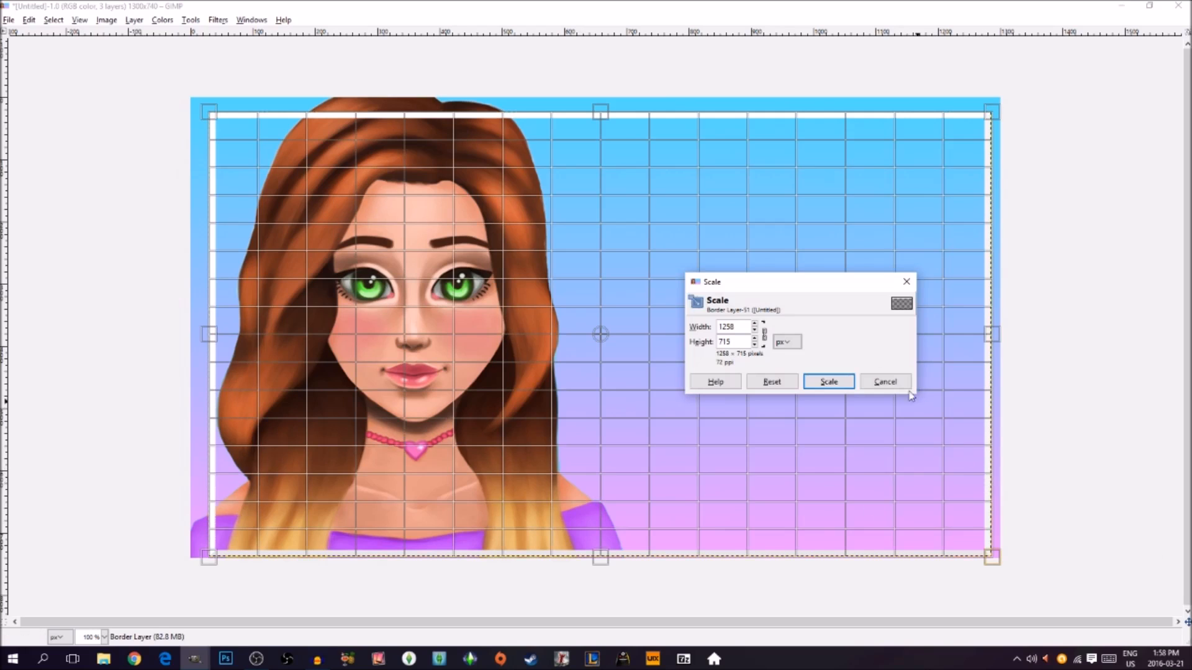
left_click(765, 336)
left_click_drag(945, 555, 947, 550)
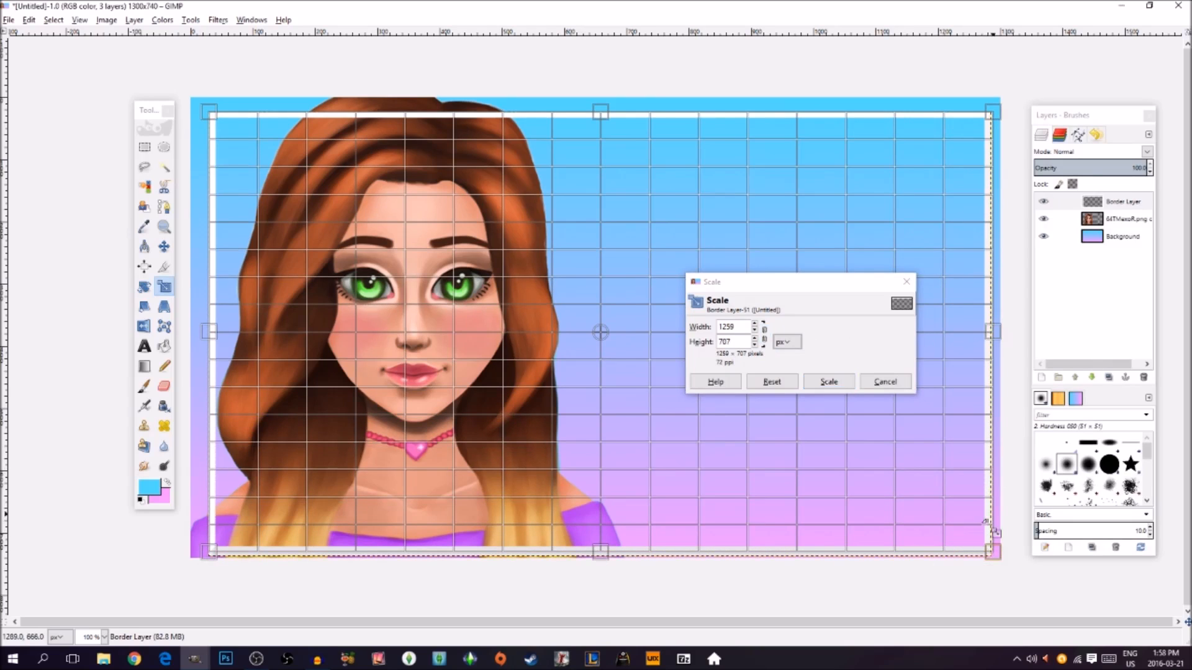
left_click_drag(209, 114, 205, 110)
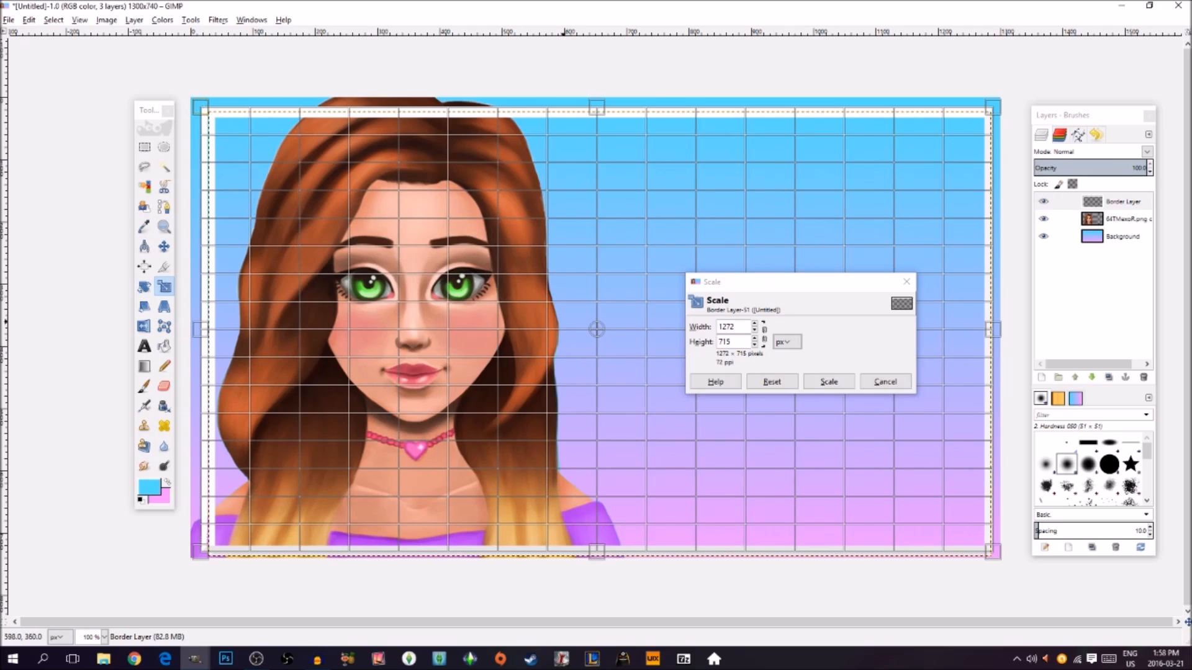
left_click(829, 382)
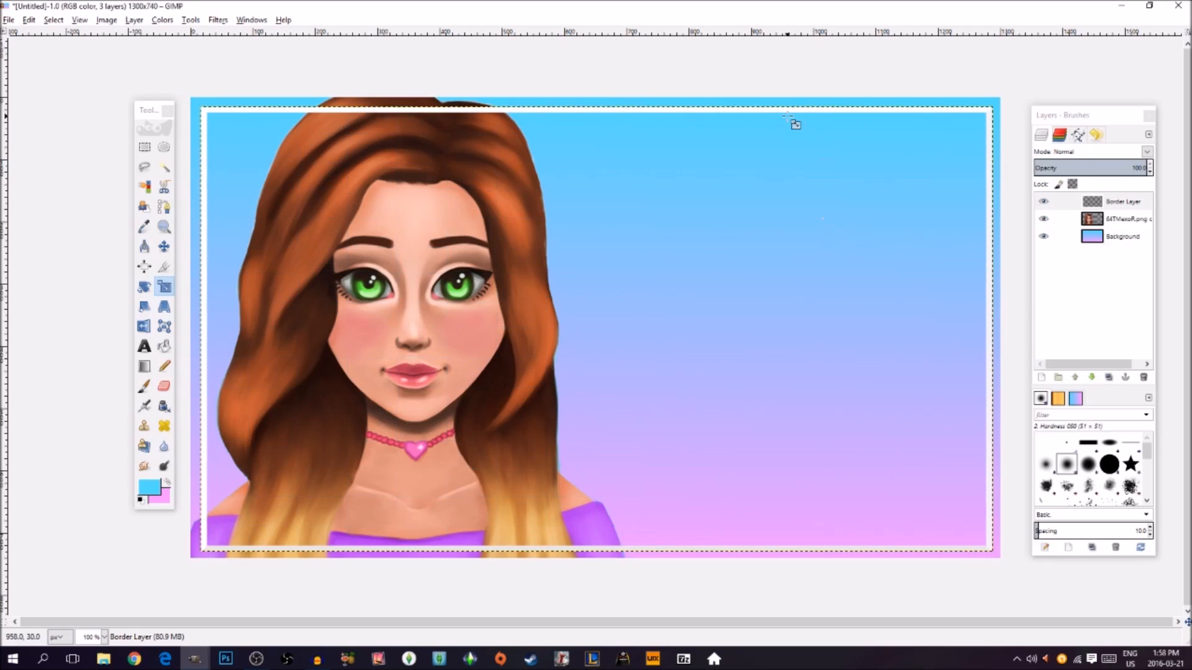
Step: Extend the border layer slightly at its upper and left edges to 1276 × 718 px
left_click(737, 110)
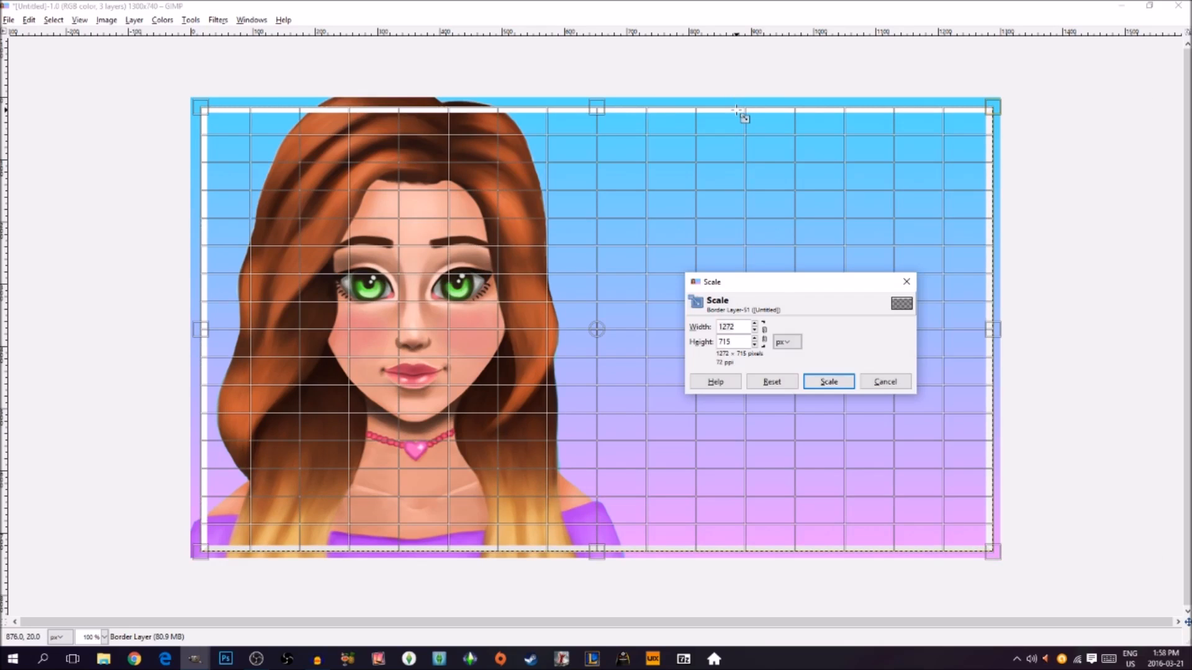
left_click(829, 382)
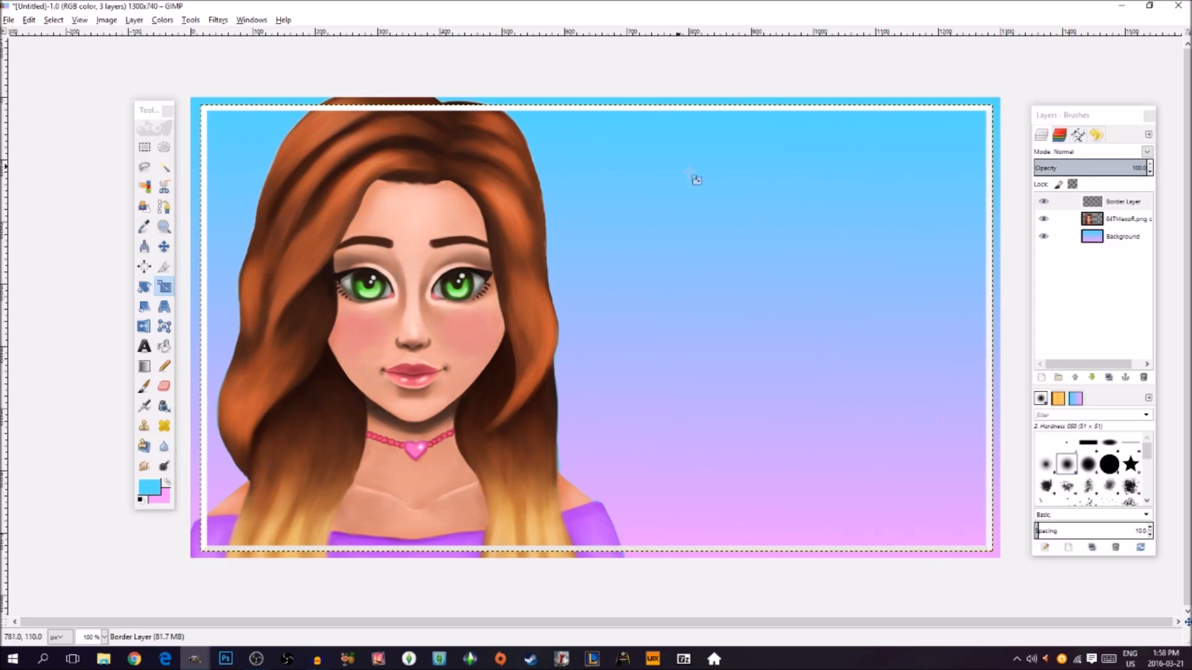
left_click(202, 335)
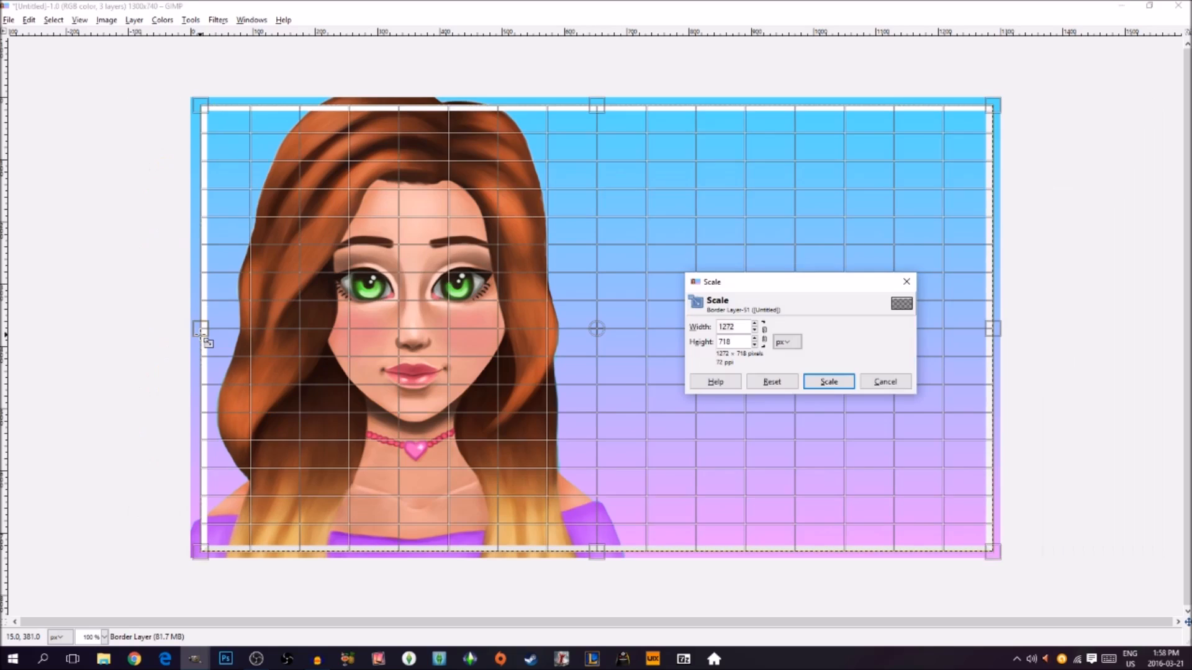
left_click_drag(201, 336, 199, 337)
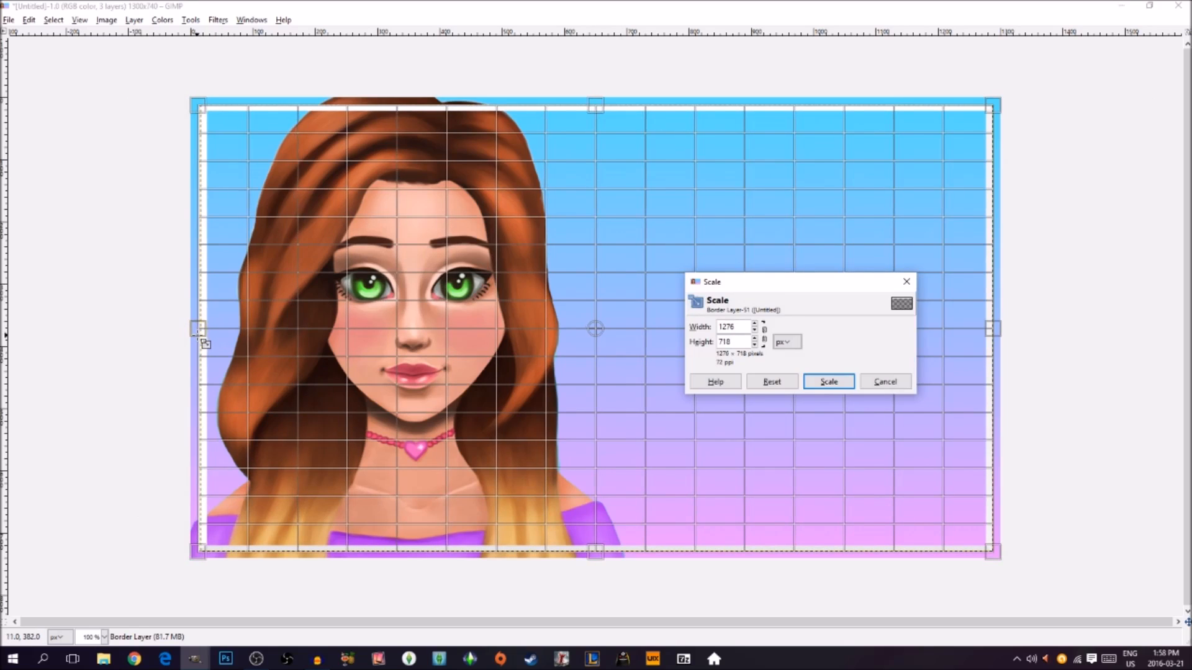
left_click(838, 383)
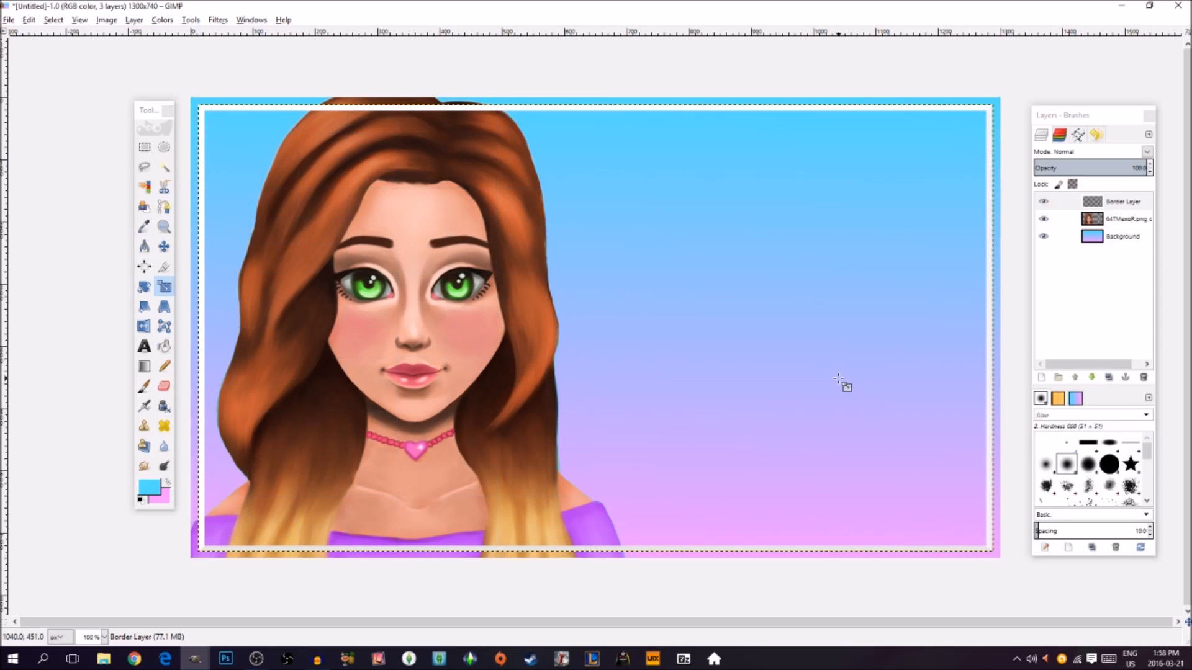
Step: Switch to the Move tool and reduce the border layer's opacity to 78
left_click(169, 248)
left_click(1140, 188)
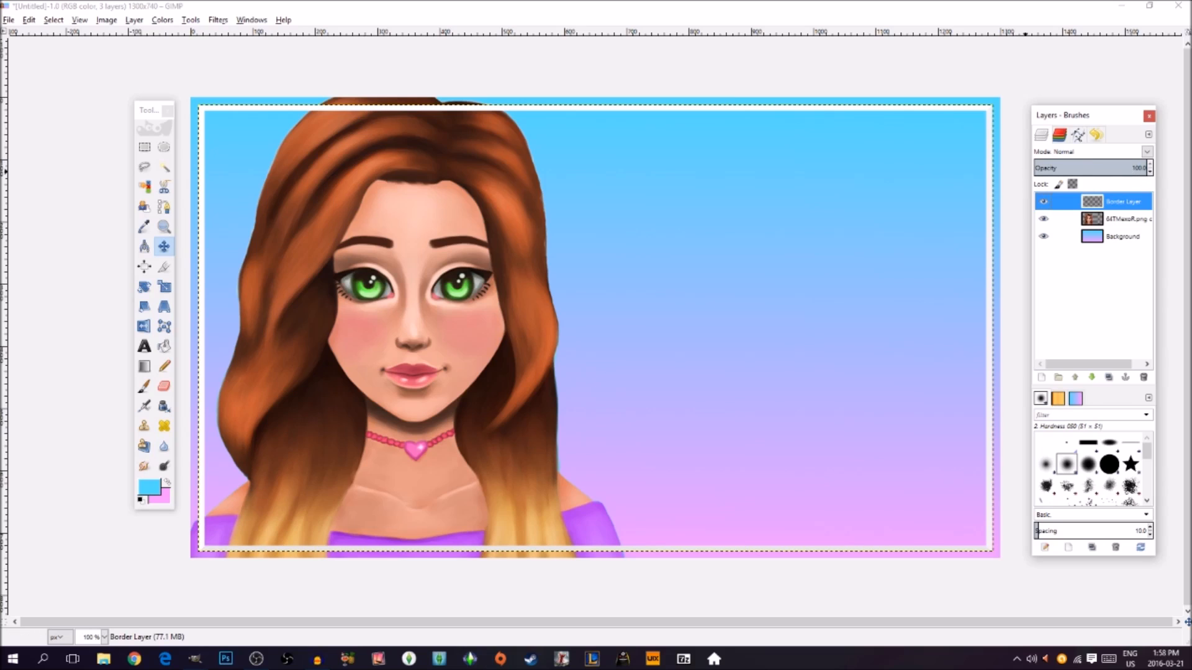
left_click(1122, 225)
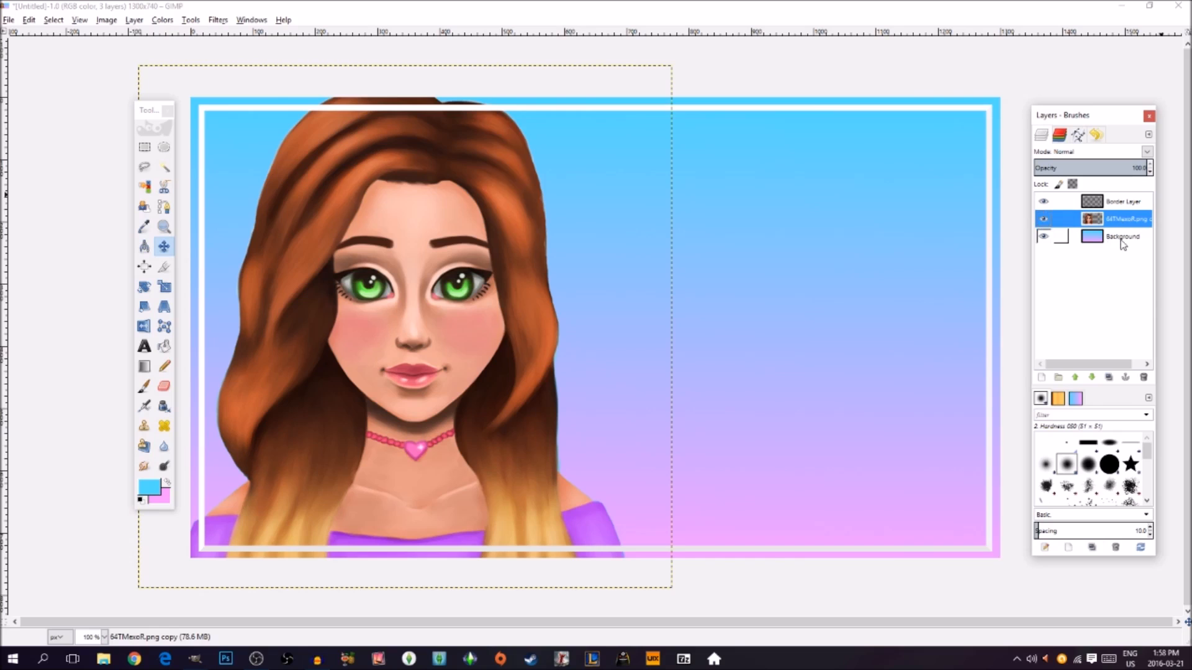
left_click(1123, 230)
left_click(1113, 222)
left_click(1122, 201)
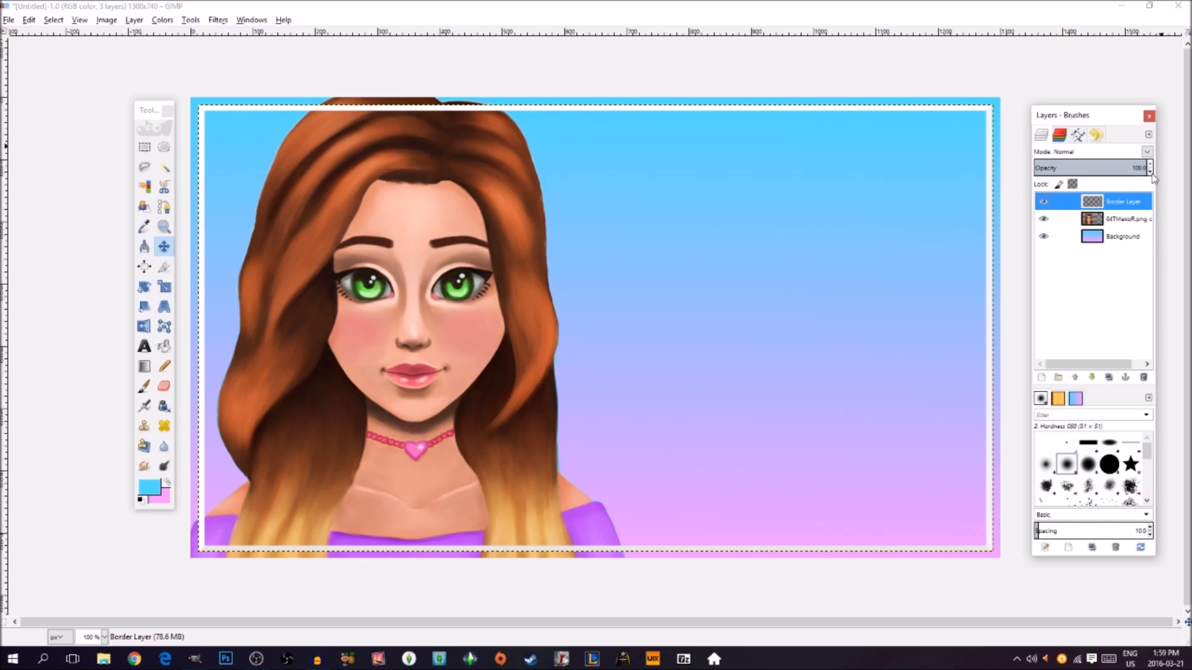
left_click(1150, 173)
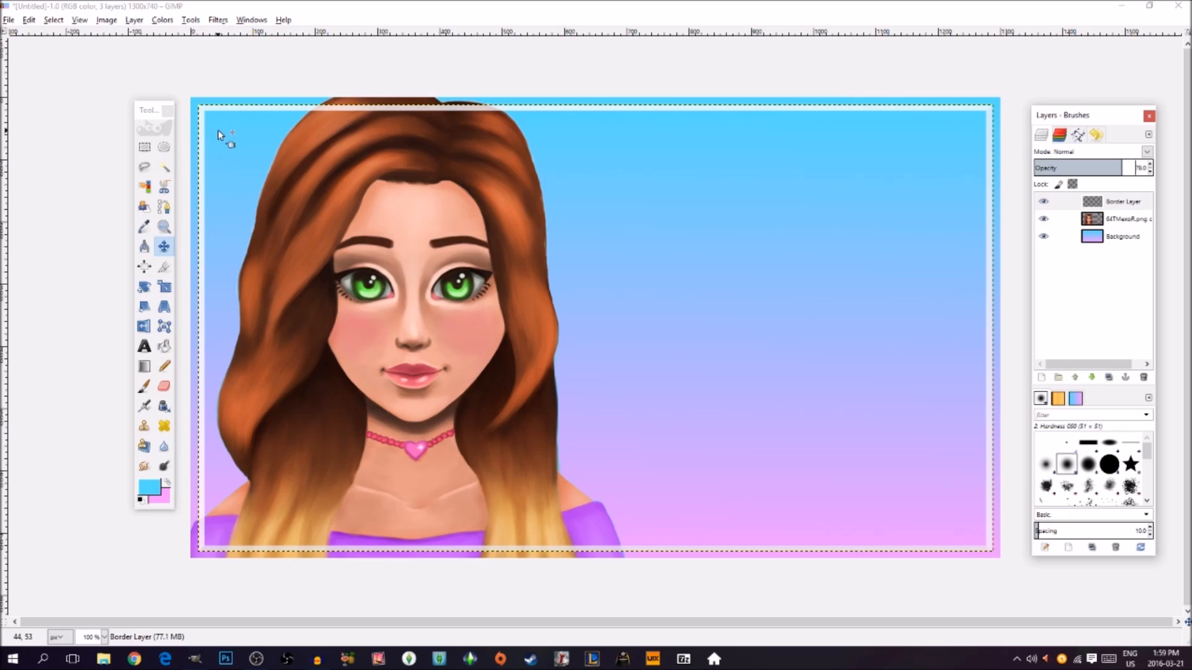
Step: Duplicate the character layer and move the copy to the right of the original
left_click(1125, 218)
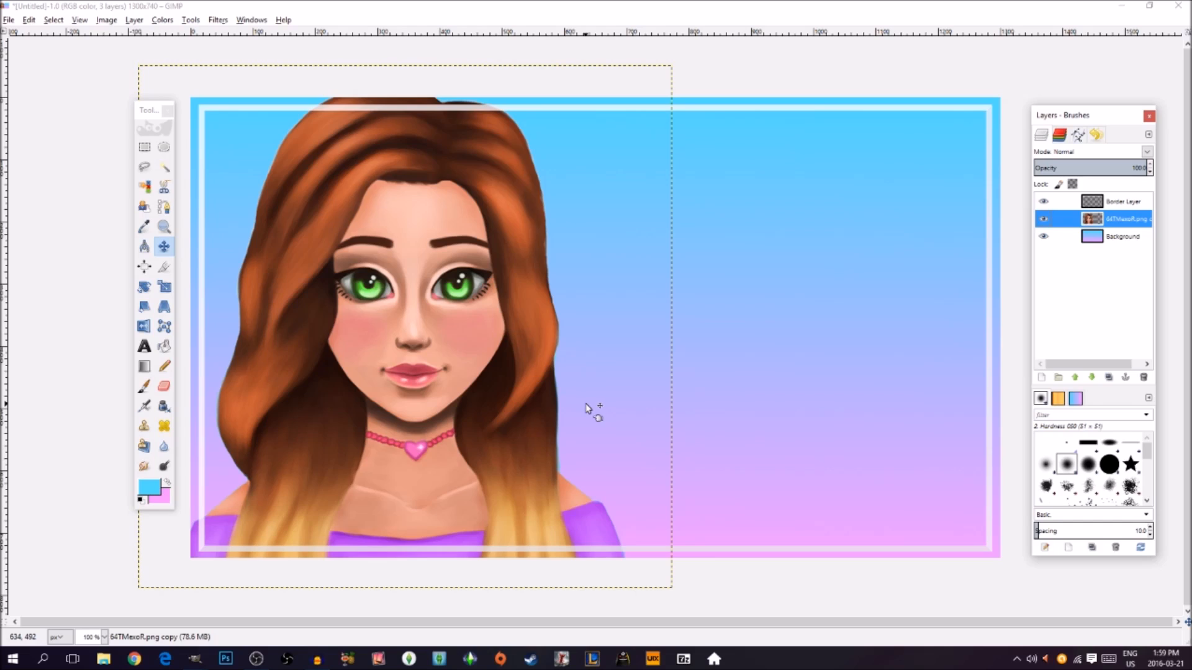
right_click(1122, 223)
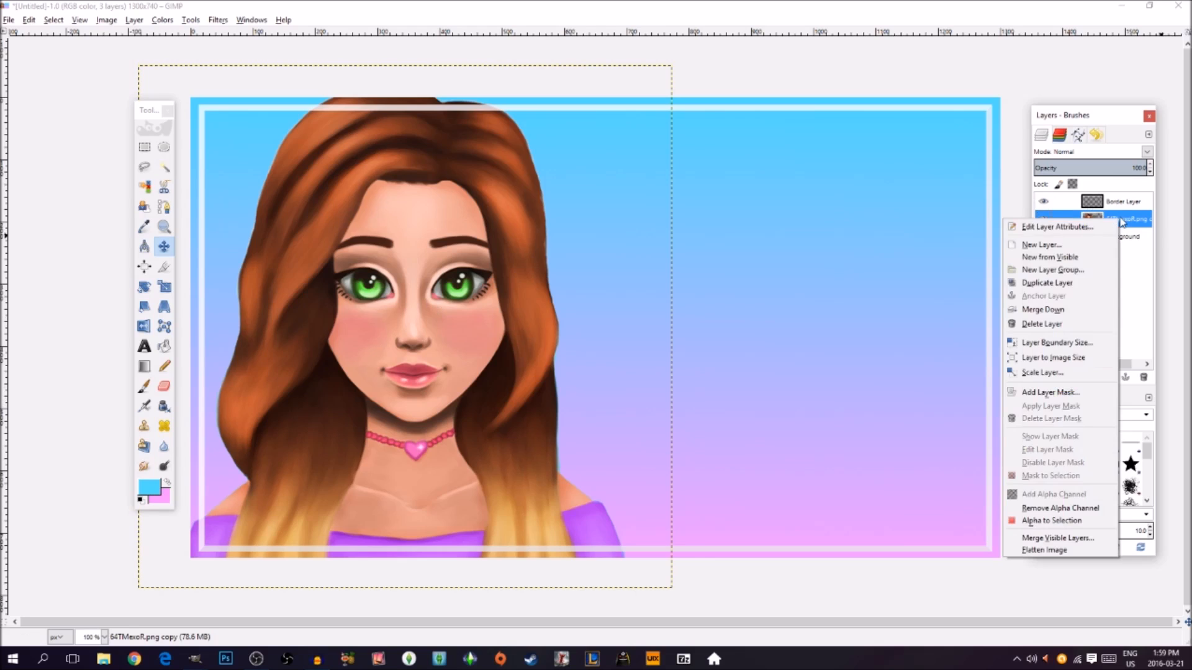
left_click(1063, 283)
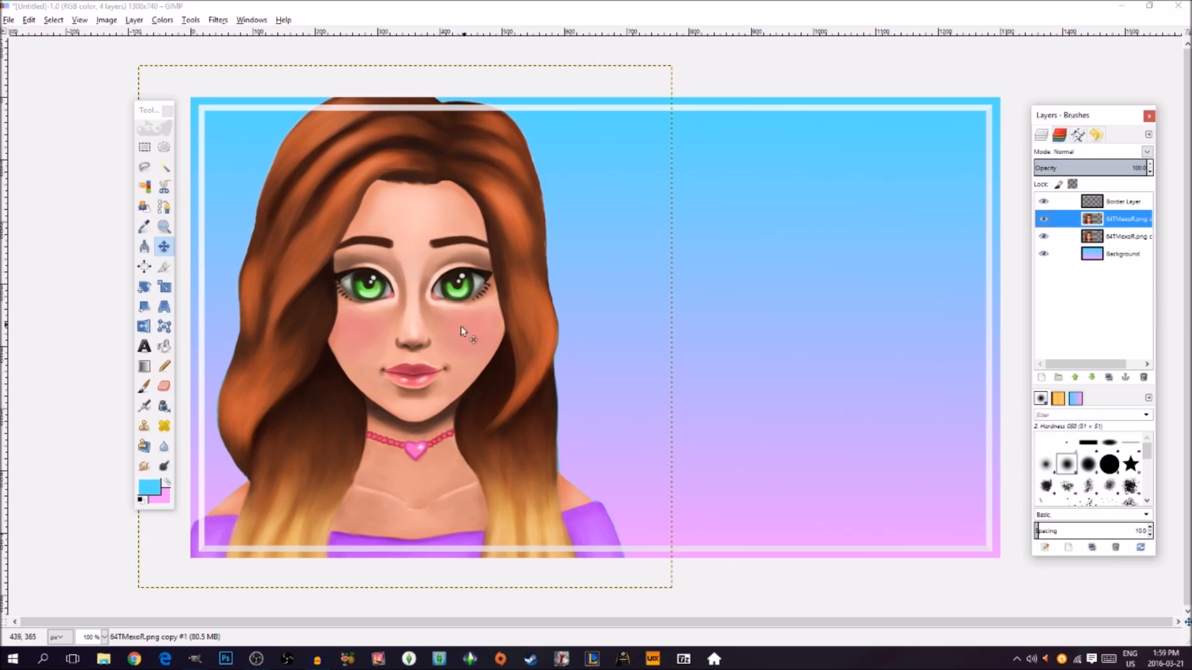
left_click_drag(440, 306, 538, 300)
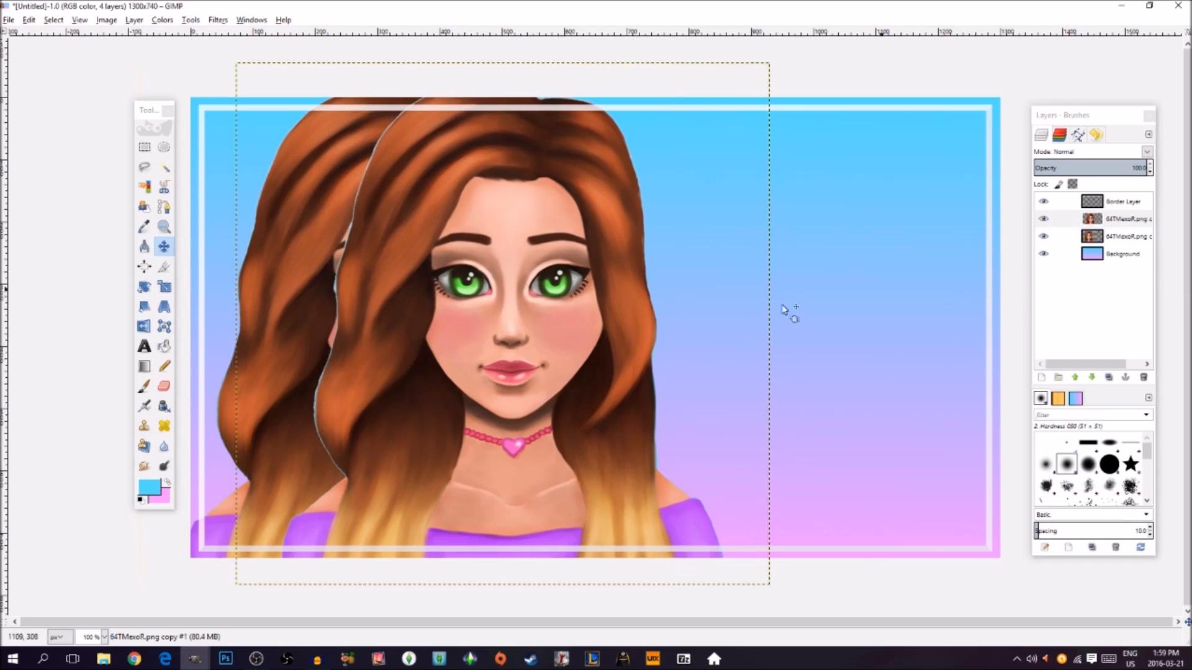
Step: Lower the character copy beneath the original layer and move it farther right and slightly up
left_click(1125, 222)
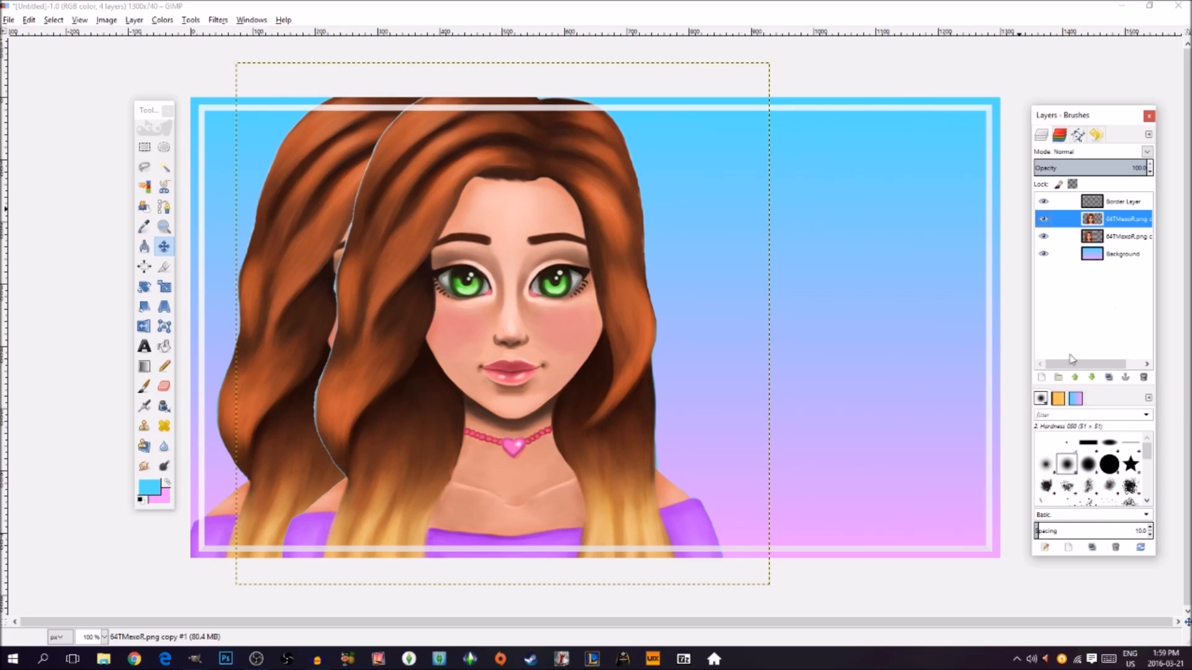
left_click(1093, 379)
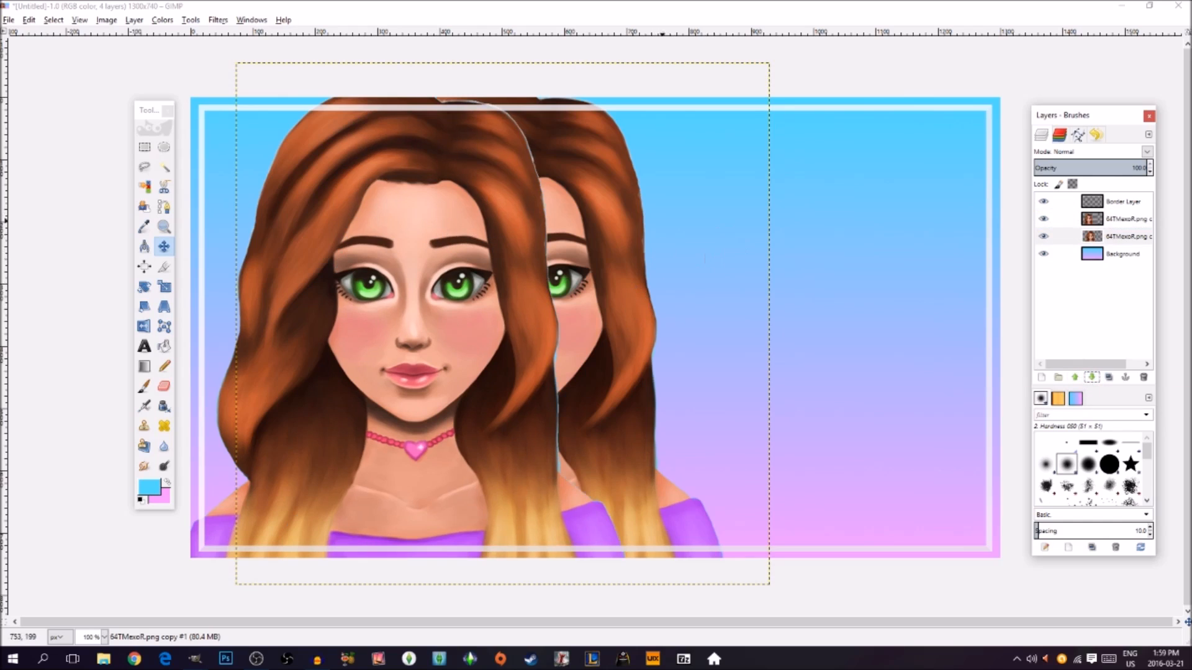
left_click_drag(578, 300, 627, 278)
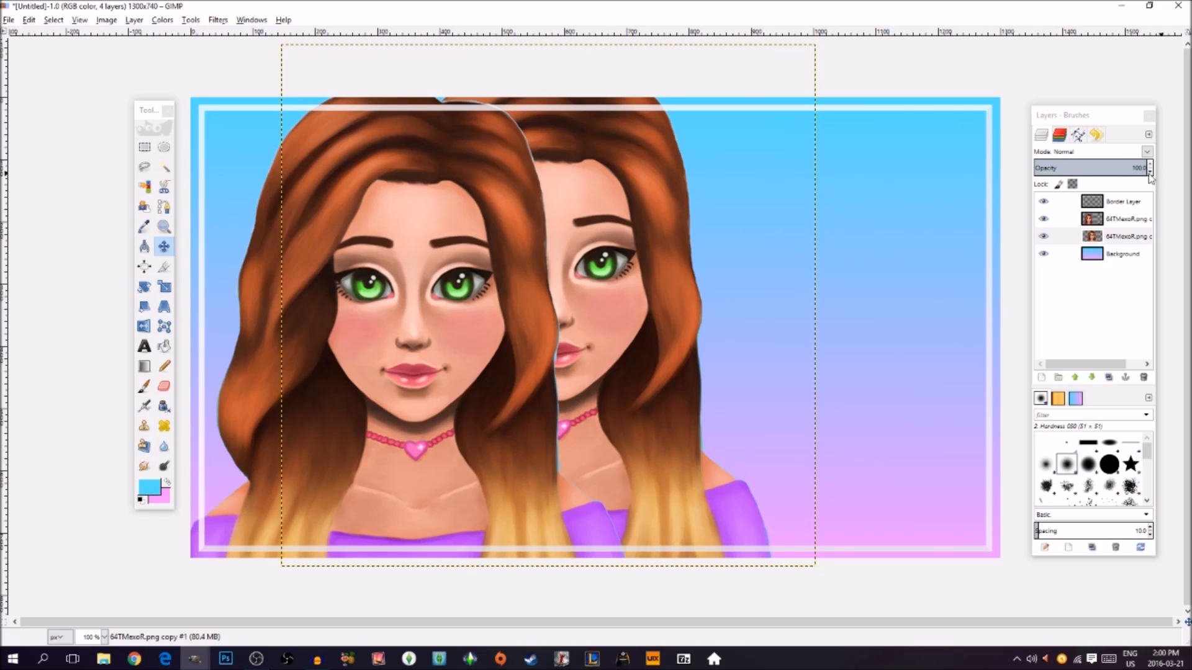
Step: Reduce the opacity of the character copy behind the original to 65
left_click(1150, 173)
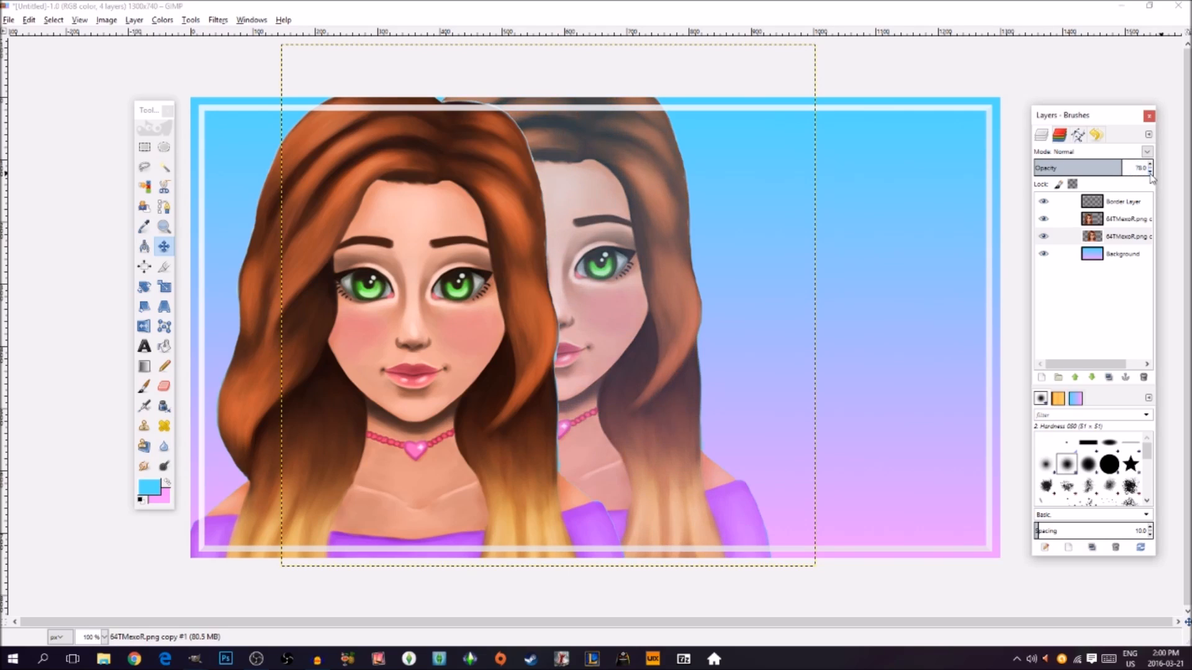
left_click(1150, 173)
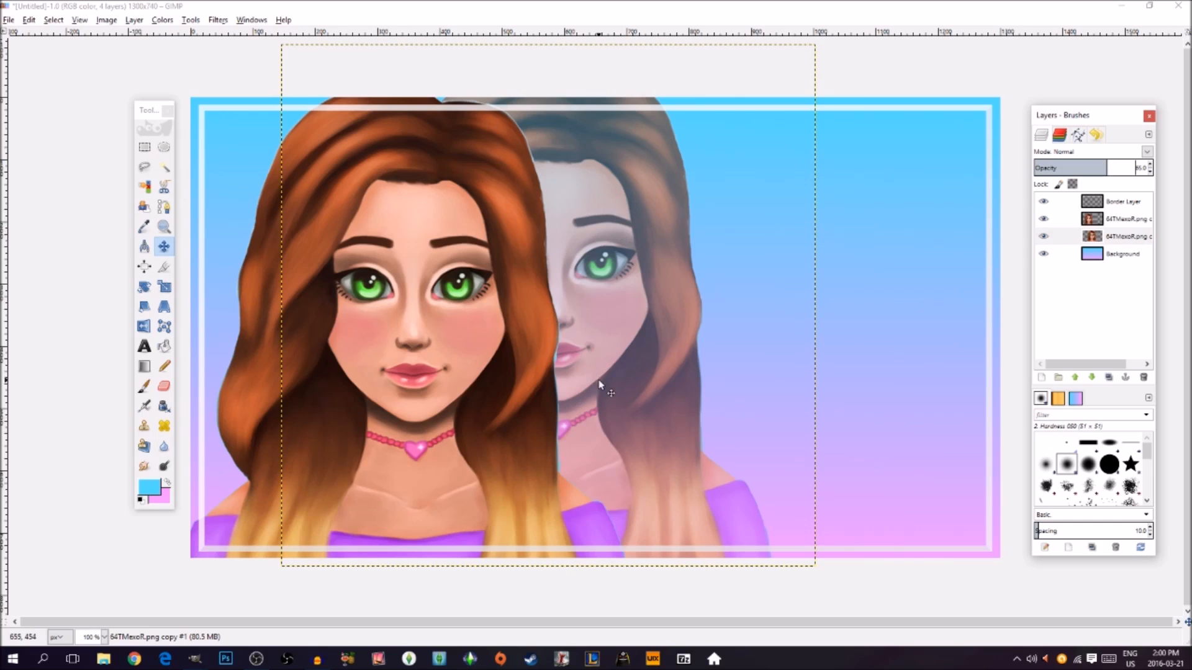
Step: Duplicate the faded character copy and lower one of the two copies to just above the background, keeping that lower layer selected
right_click(1109, 241)
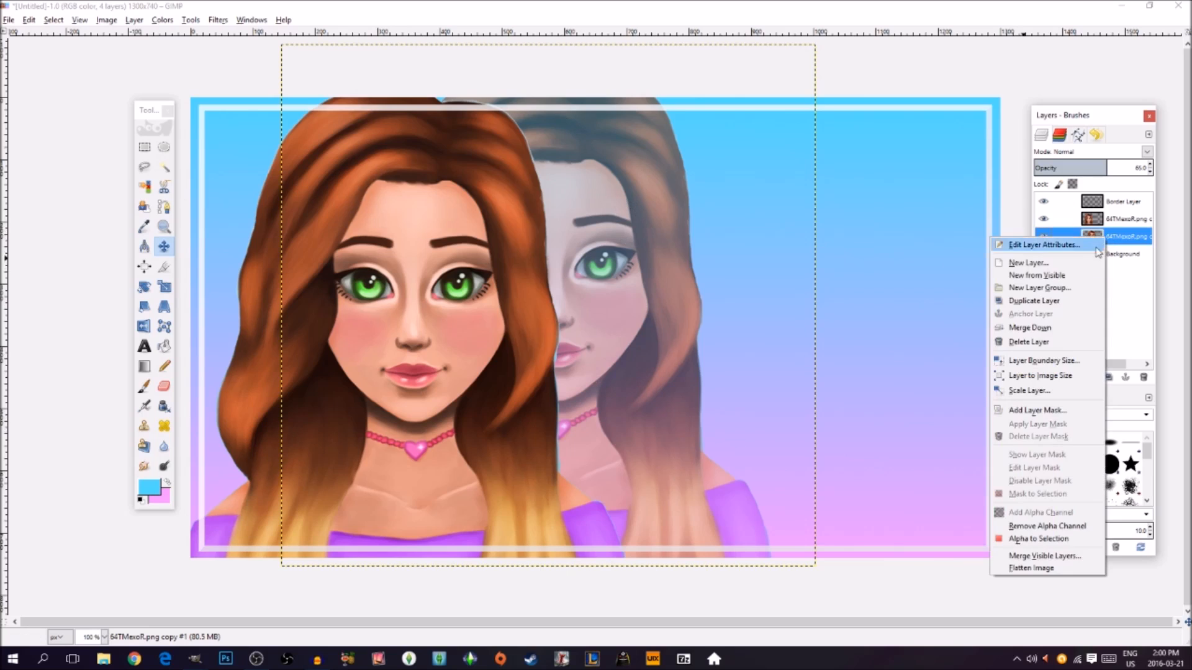
left_click(1028, 304)
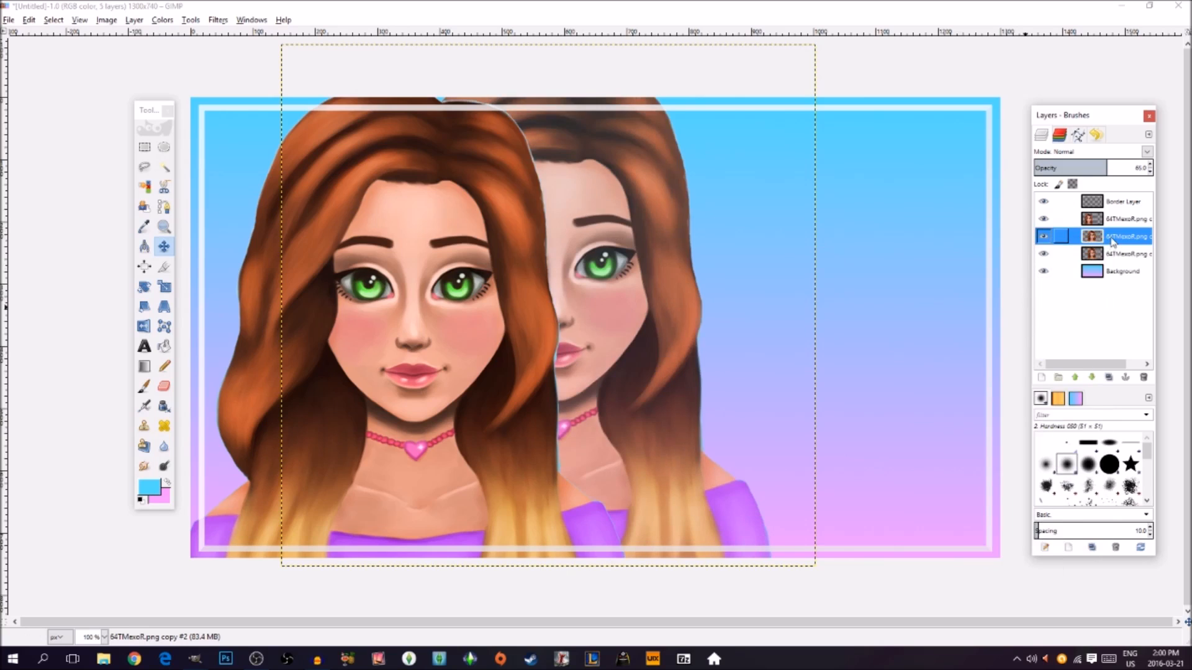
left_click(1092, 378)
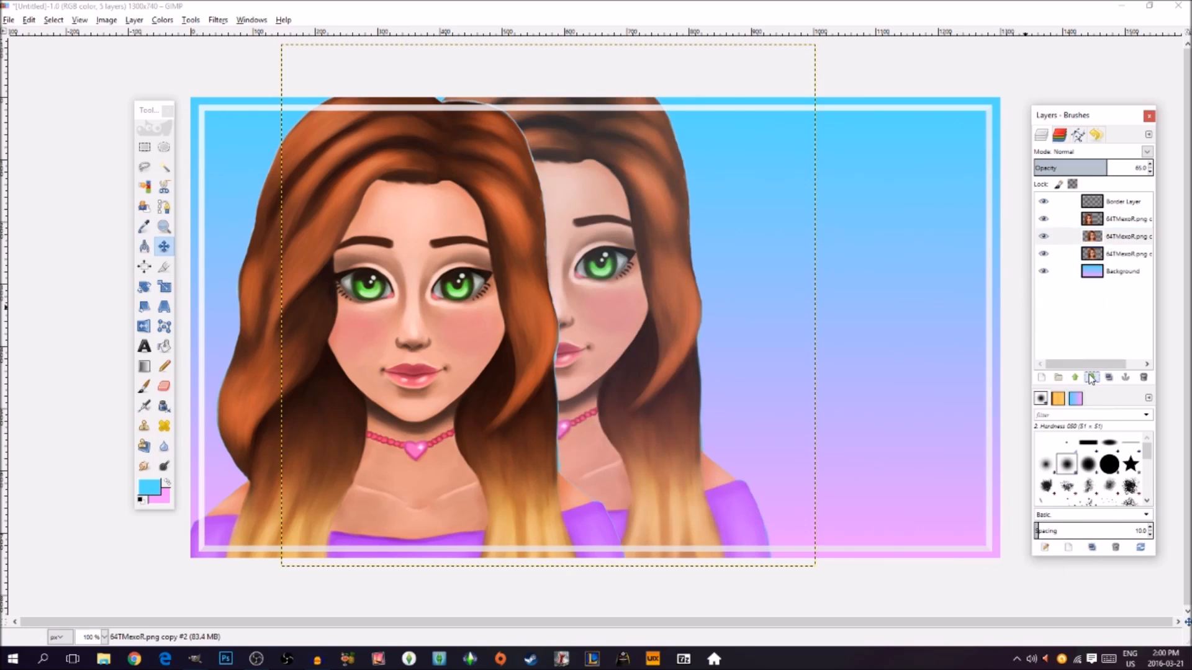
left_click(1117, 253)
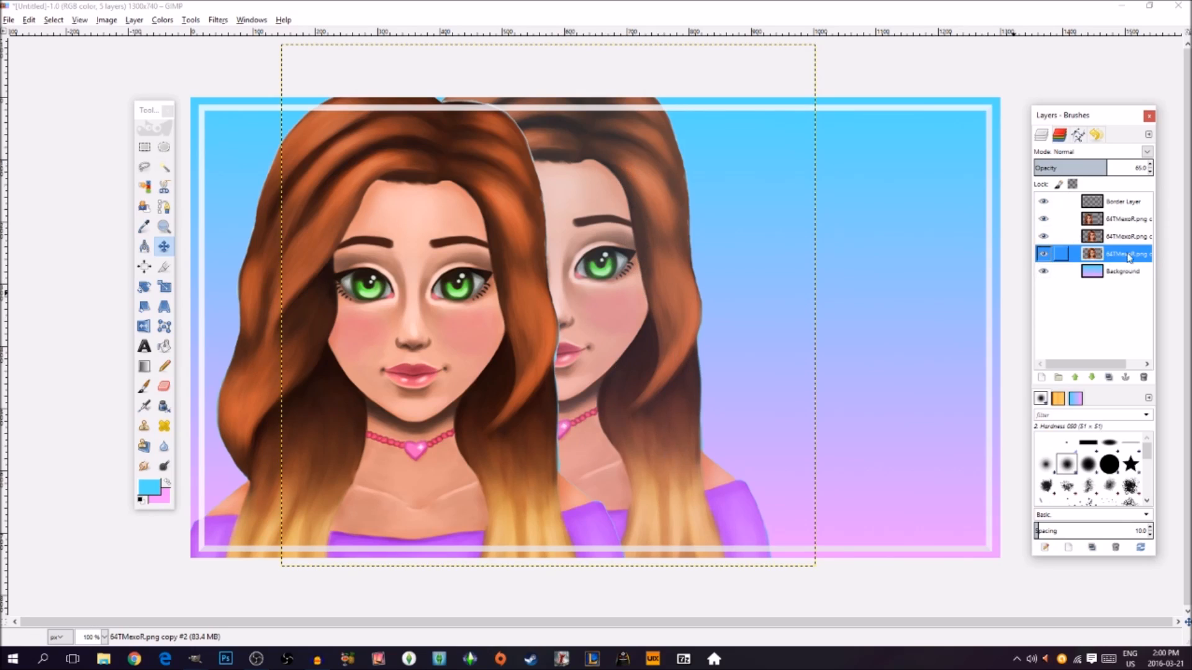
Step: Colorize the lowest character copy into a white silhouette with hue 190, saturation 50 and lightness 100
left_click(163, 20)
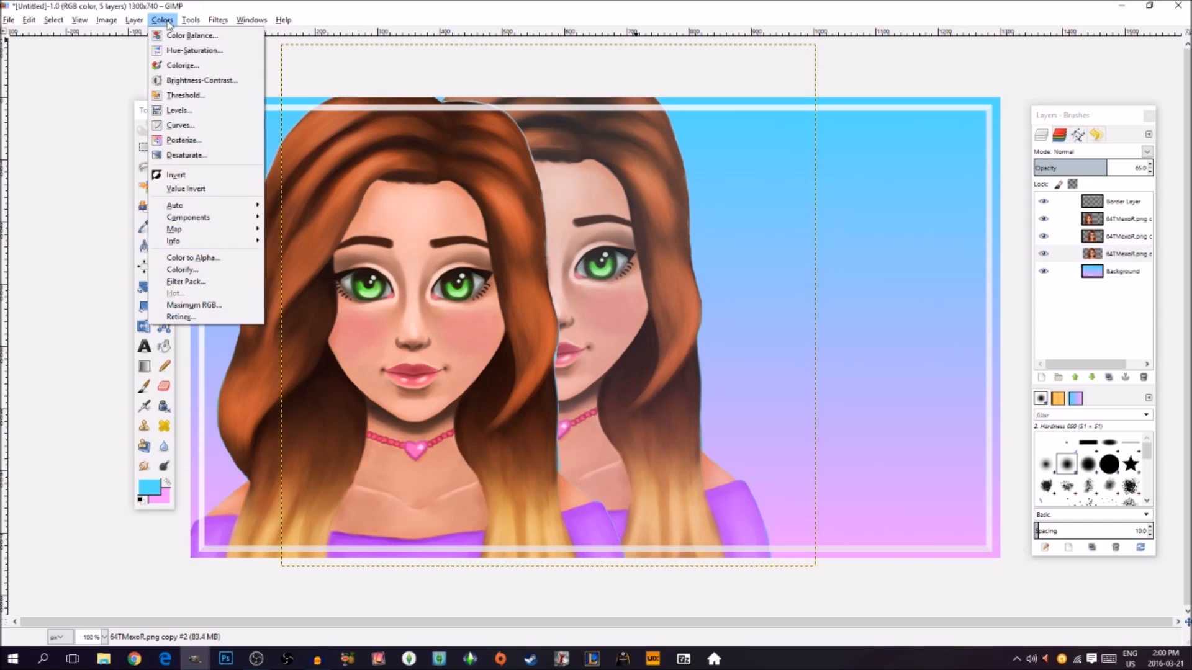
left_click(183, 66)
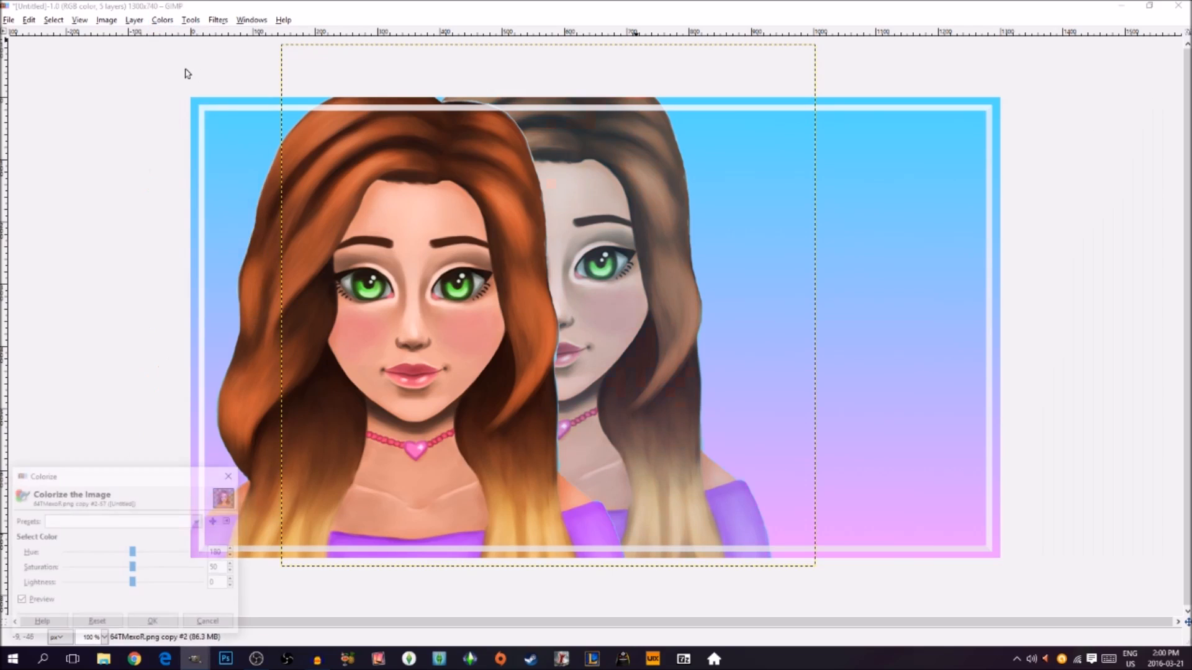
left_click_drag(129, 478, 172, 127)
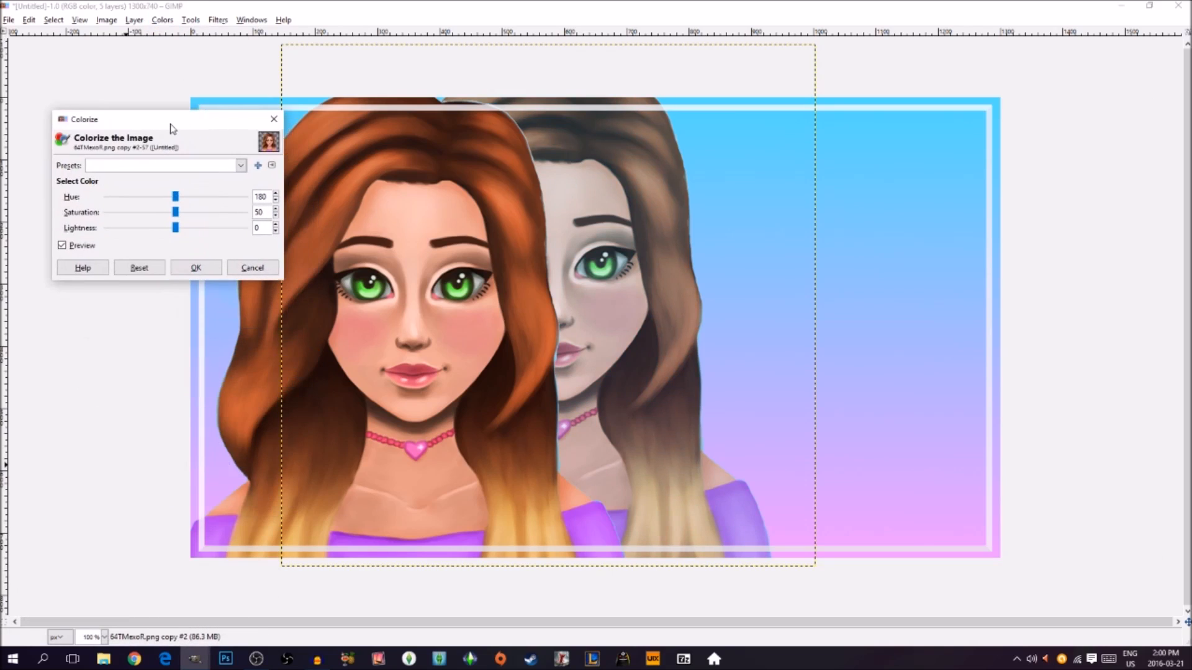
mouse_move(175, 197)
left_mouse_down()
mouse_move(227, 197)
mouse_move(163, 197)
left_mouse_up()
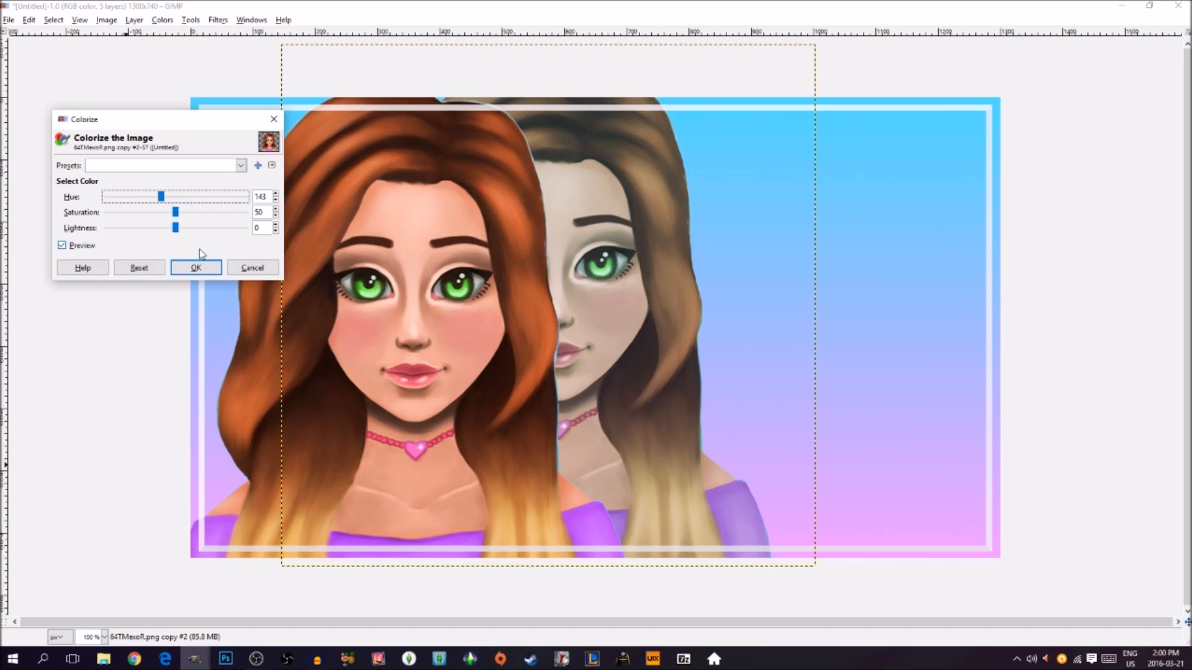
left_click_drag(161, 197, 274, 242)
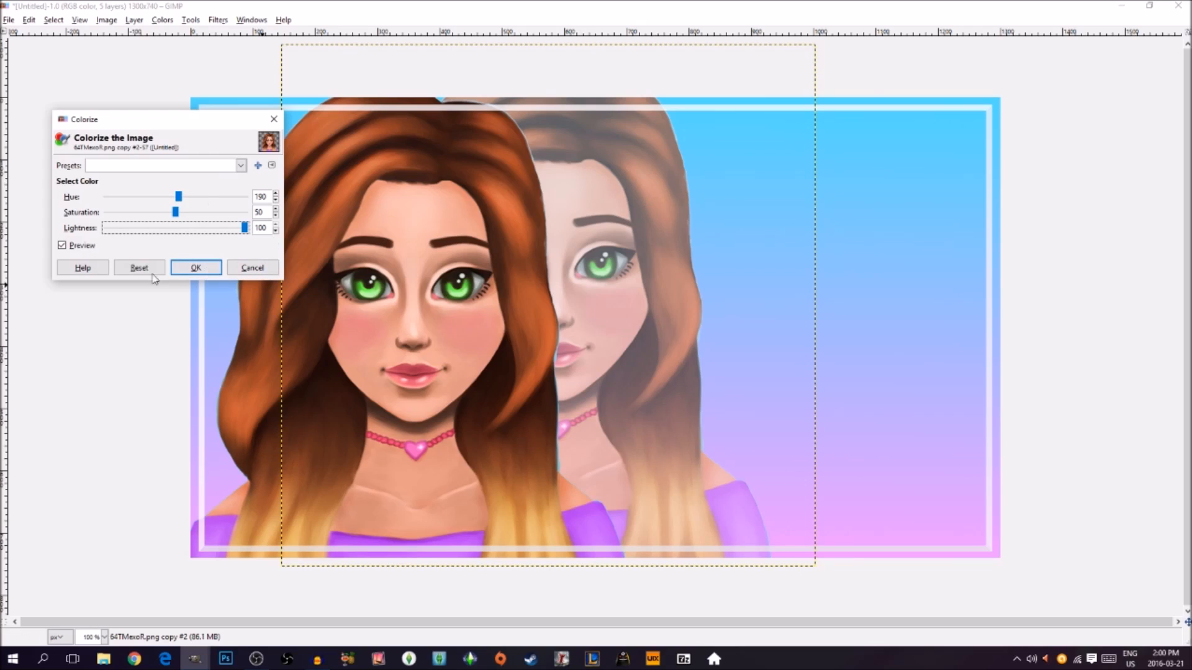
left_click(196, 268)
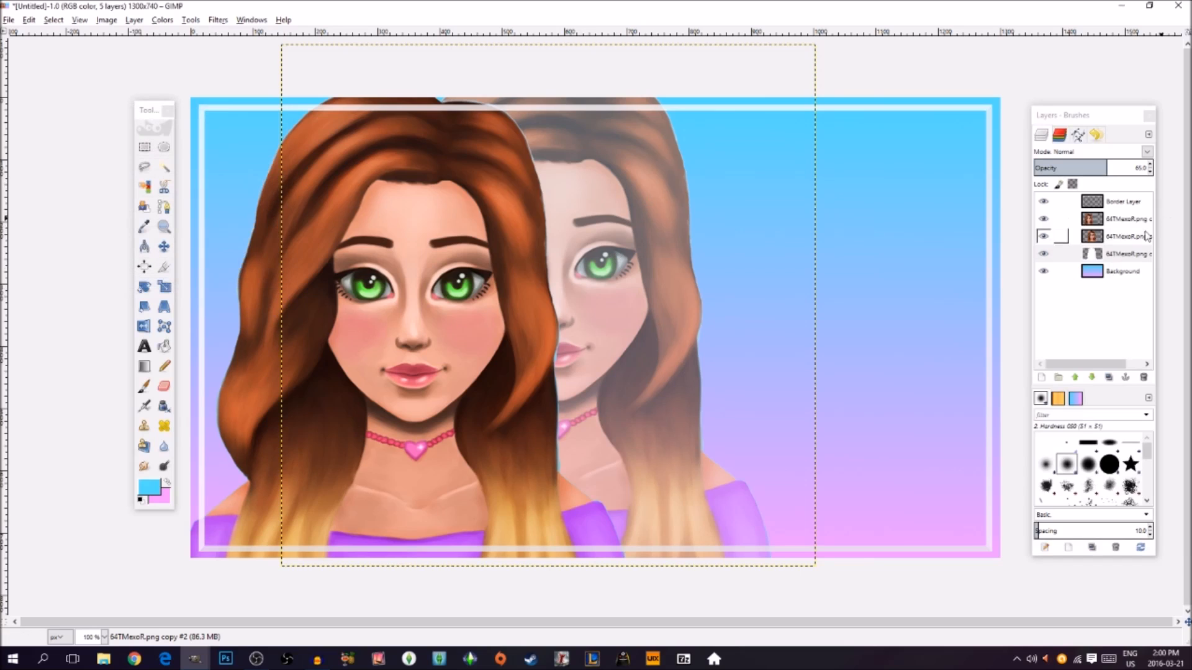
Step: Raise the white silhouette layer above both character layers to compare the effect, and lower it back to just above the background
left_click(1131, 256)
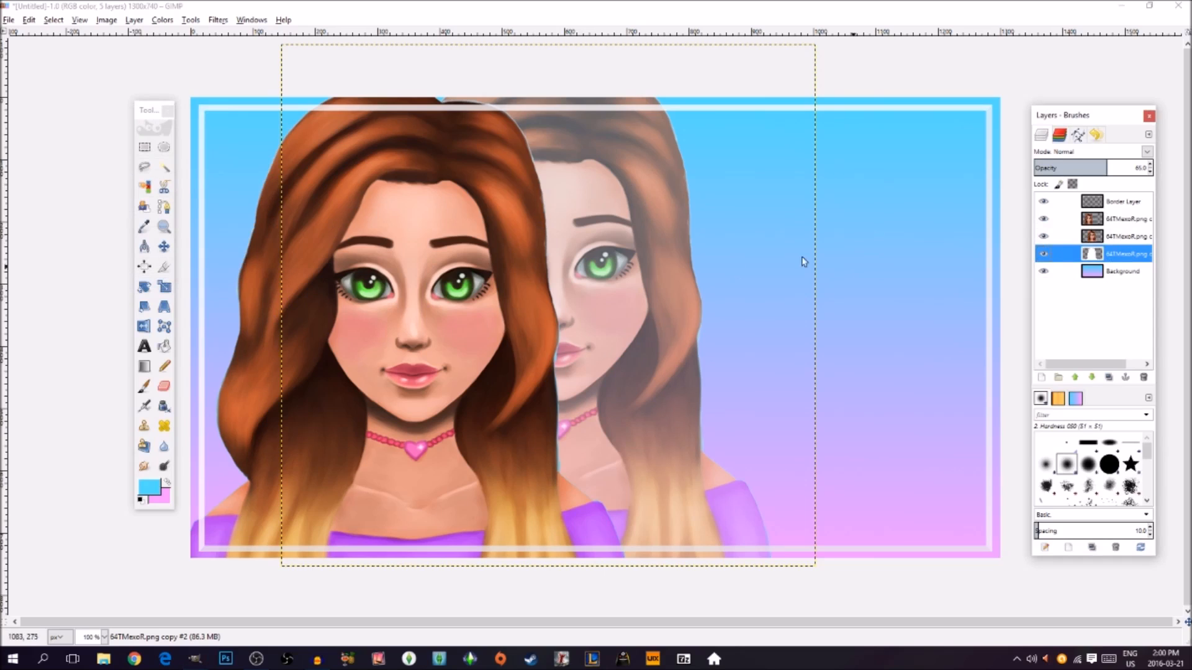
left_click(1075, 377)
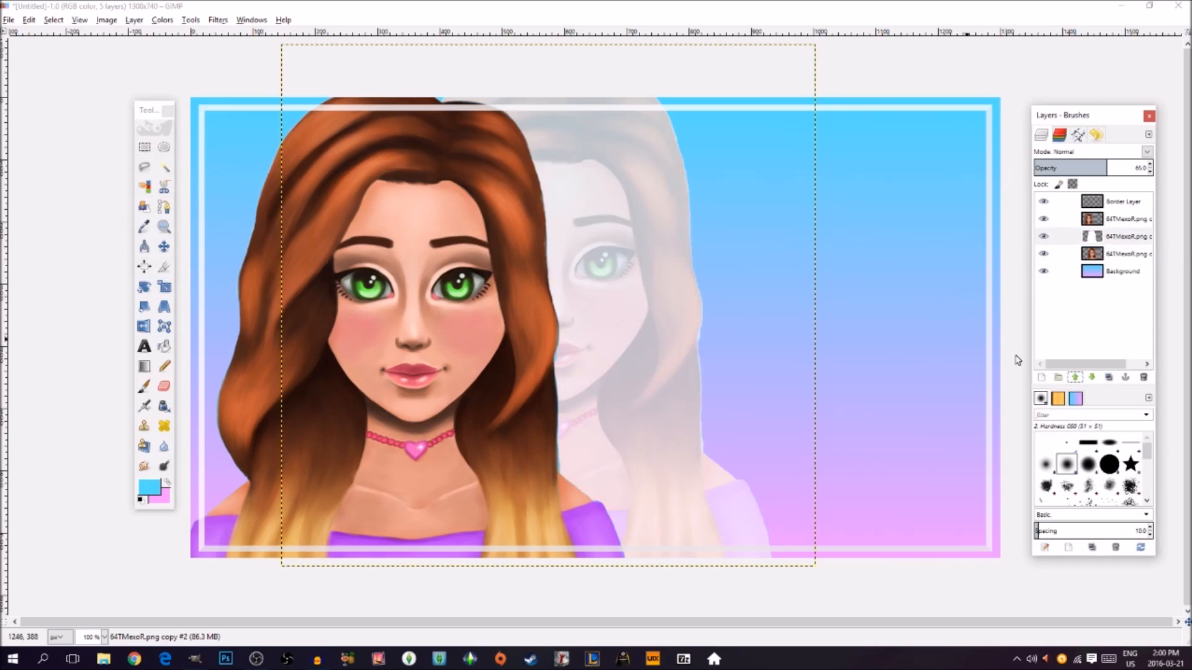
left_click(1075, 377)
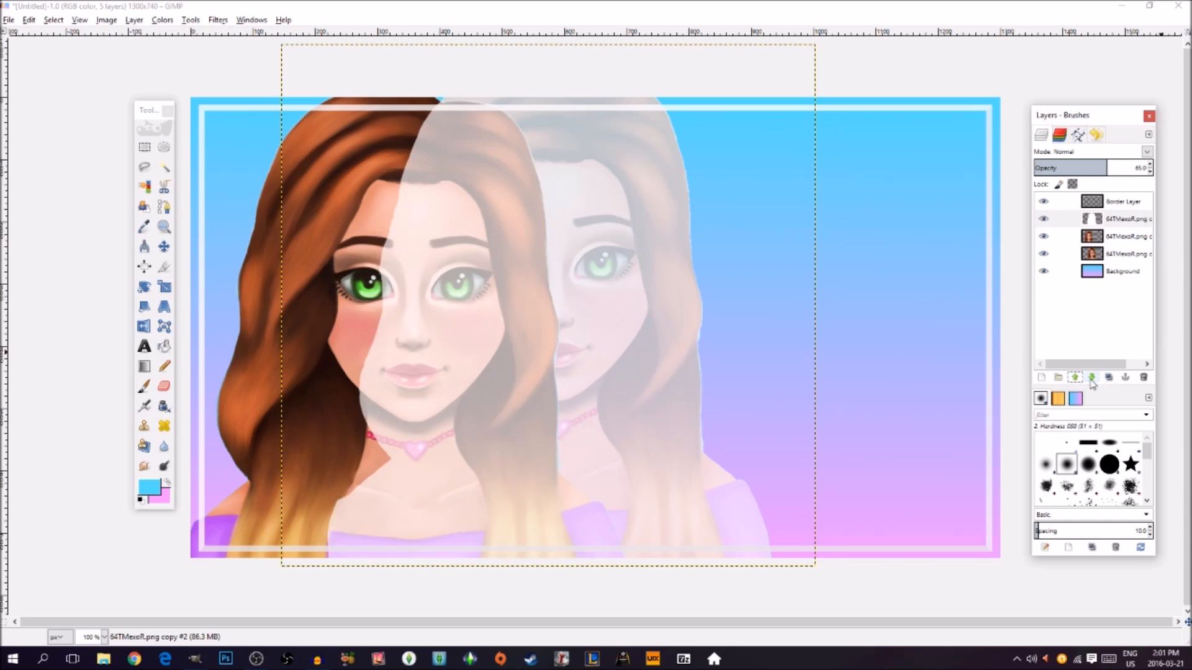
left_click(1091, 379)
left_click(1092, 379)
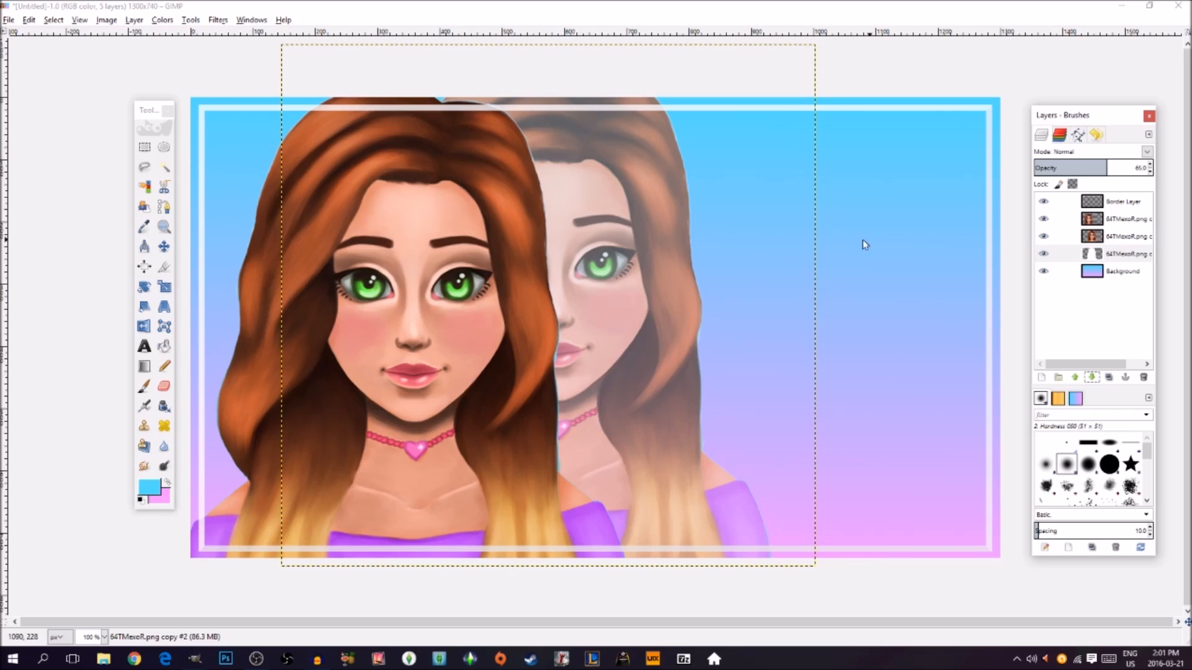
Step: Reduce the faded character copy's opacity to 53 and move it slightly left with the Move tool
left_click(1111, 237)
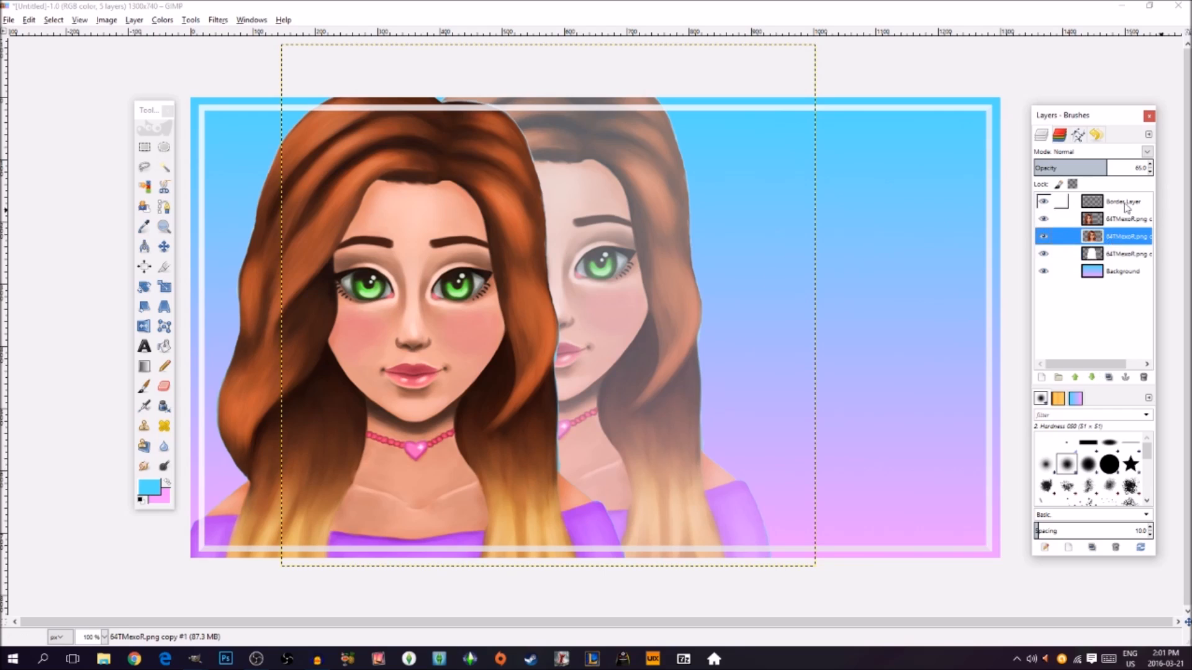
left_click(1150, 173)
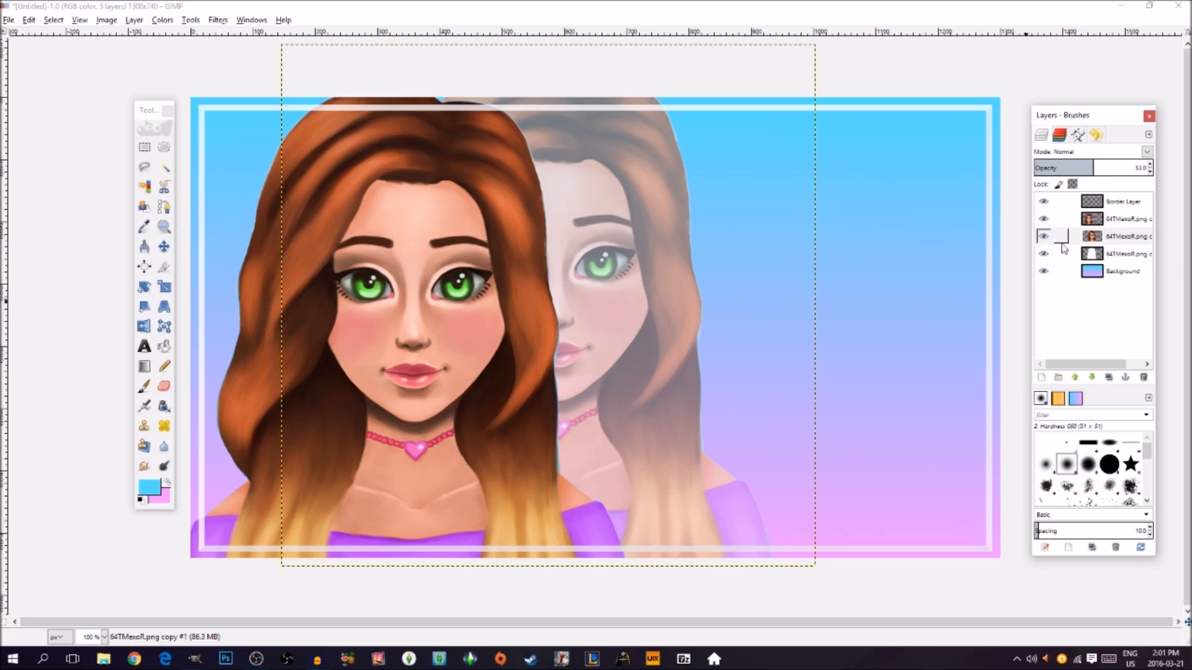
left_click(1119, 237)
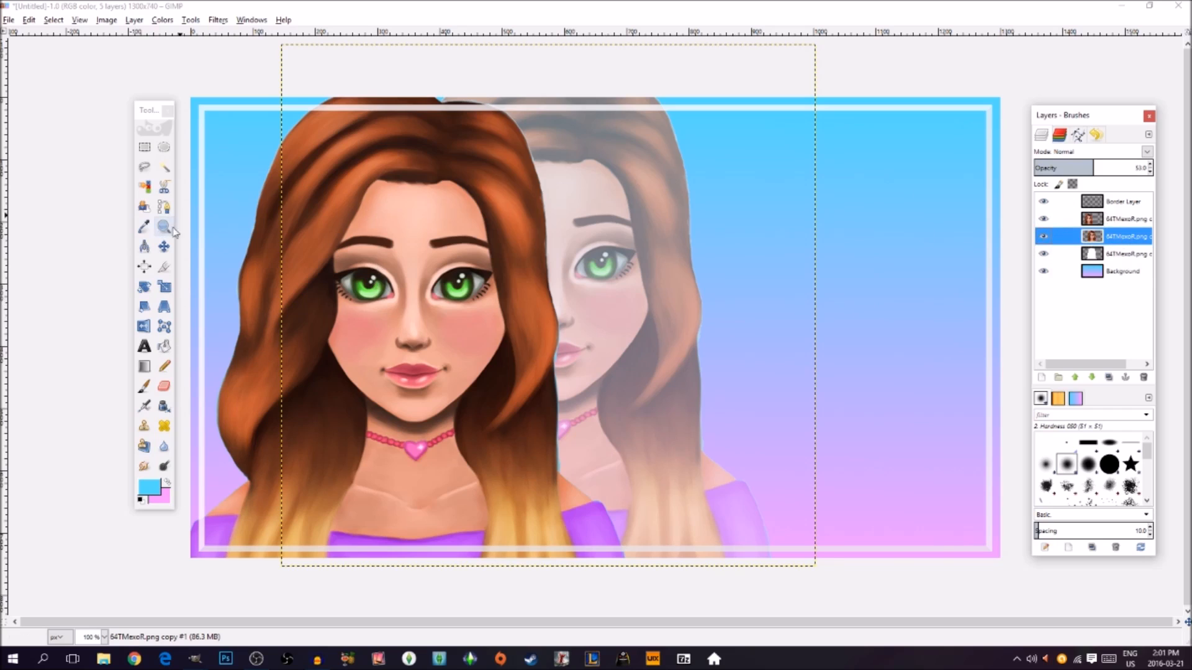
left_click(144, 247)
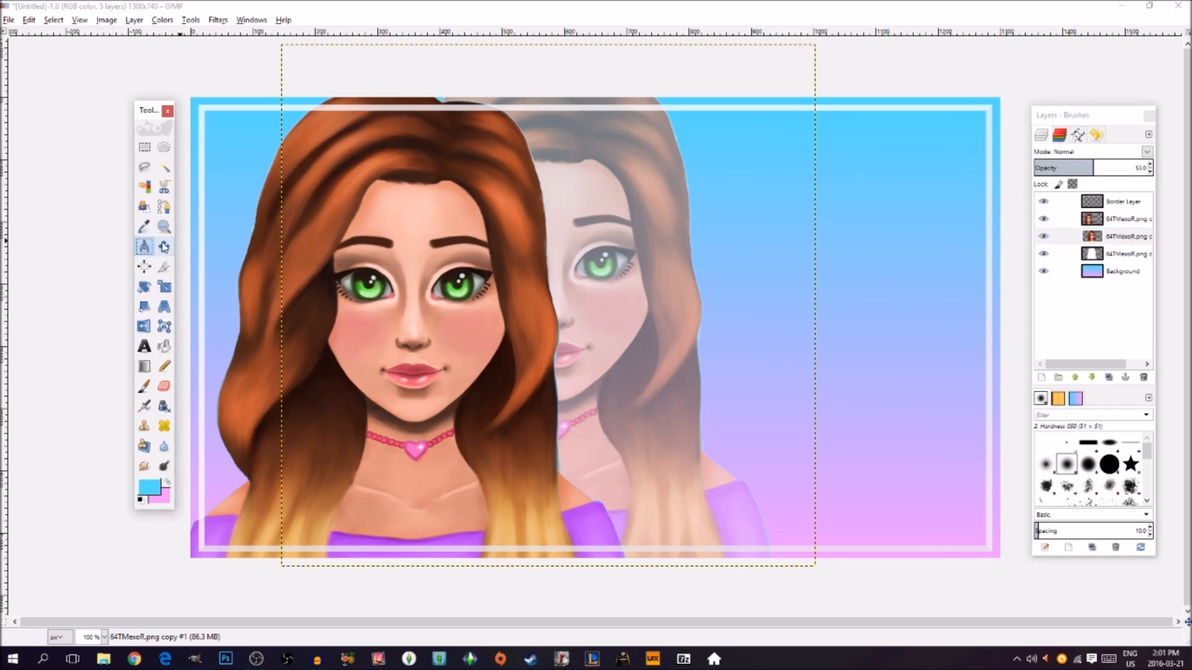
left_click(164, 246)
left_click_drag(586, 256, 577, 256)
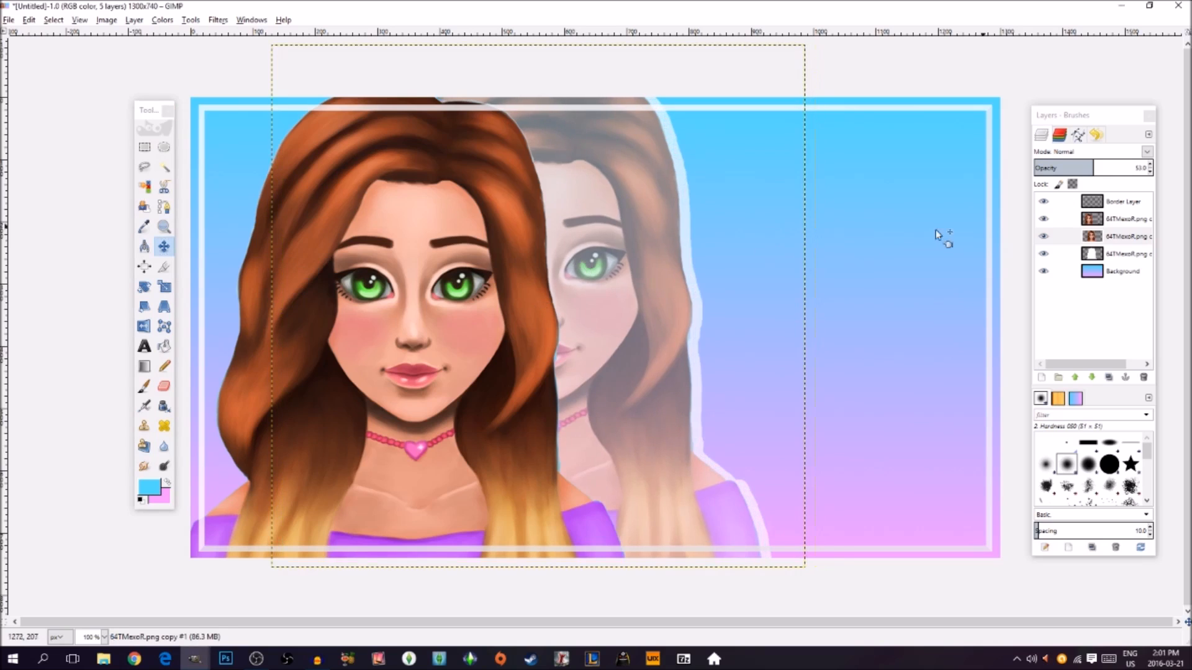
Step: Move the white silhouette left to line up behind the faded copy, and select the front character layer
left_click(1095, 254)
left_click_drag(696, 278, 685, 279)
left_click(1096, 273)
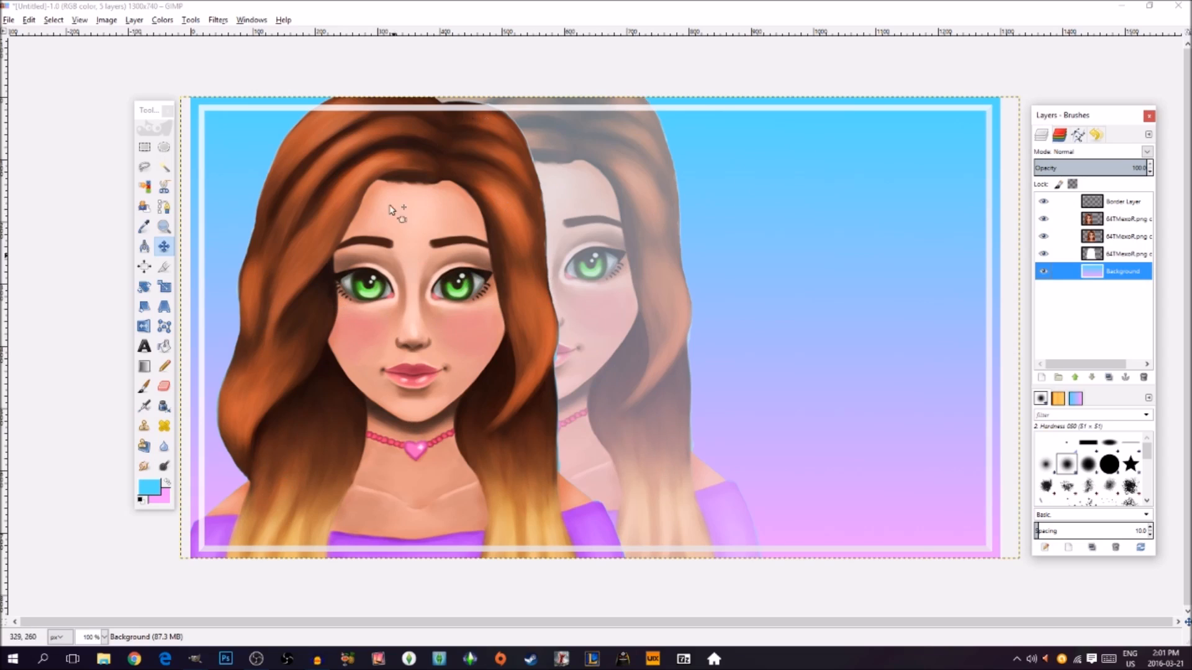
left_click(1123, 220)
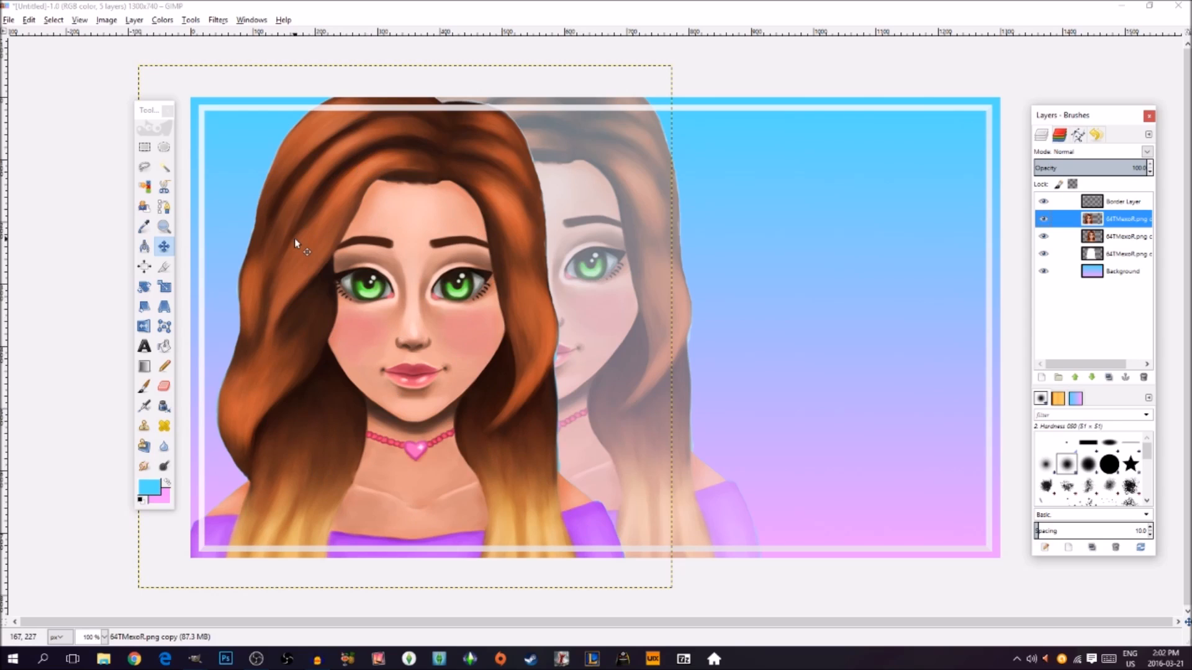
left_click(161, 20)
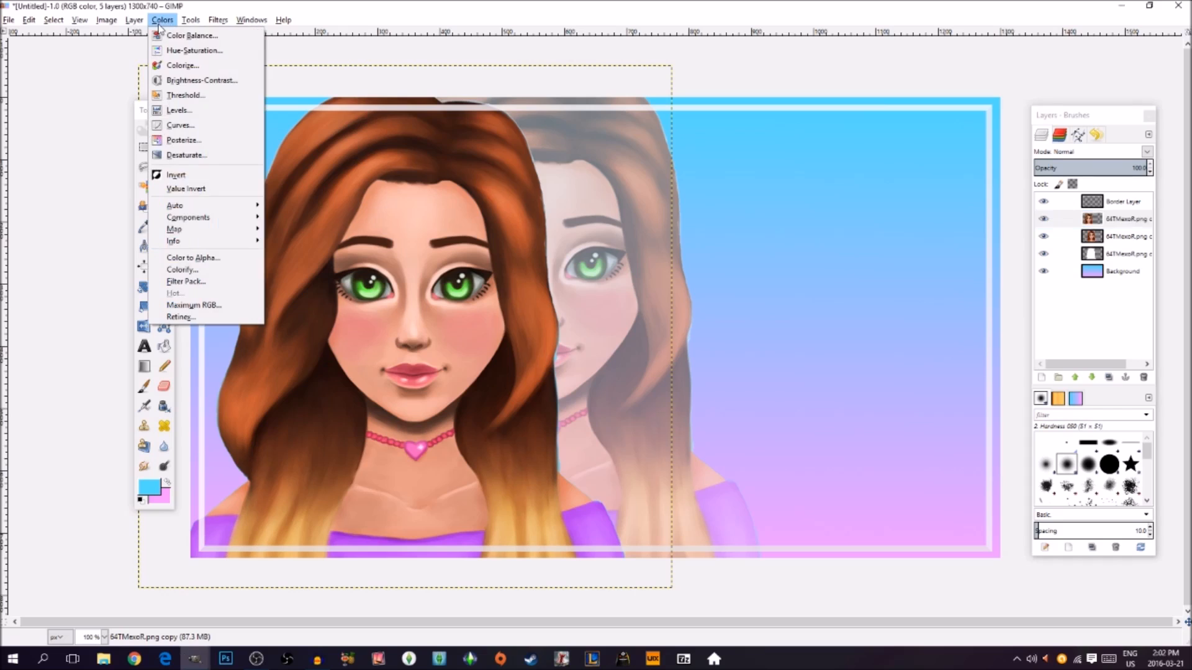
left_click(201, 80)
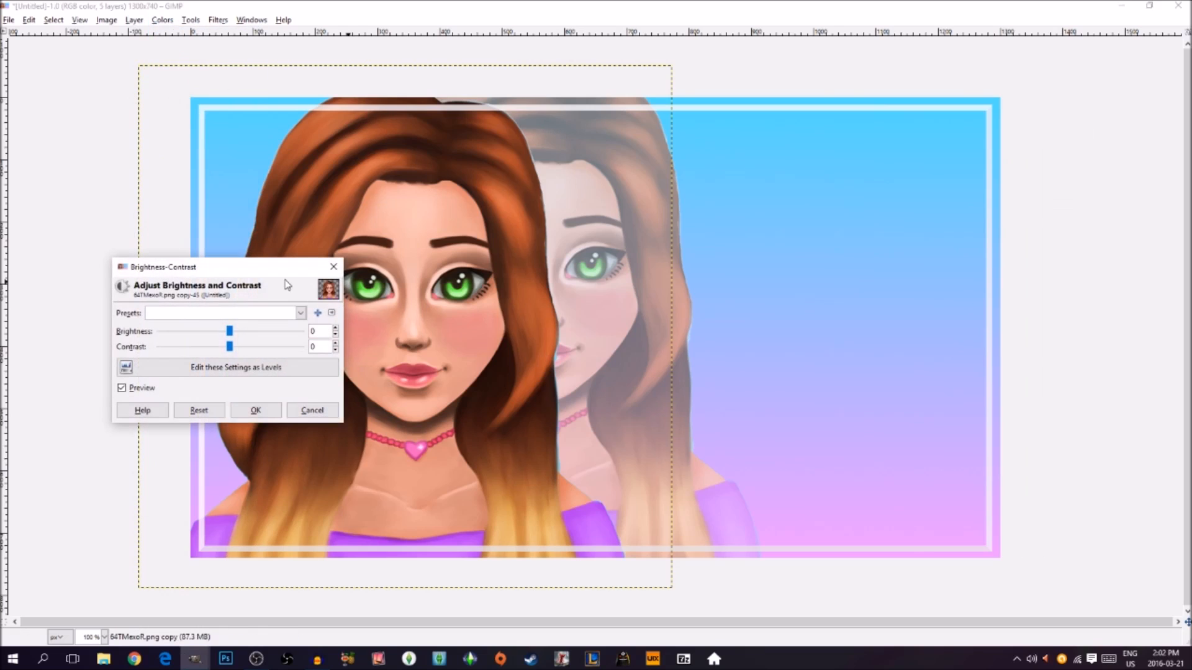
left_click_drag(284, 267, 895, 128)
mouse_move(838, 196)
left_mouse_down()
mouse_move(807, 203)
mouse_move(831, 216)
left_mouse_up()
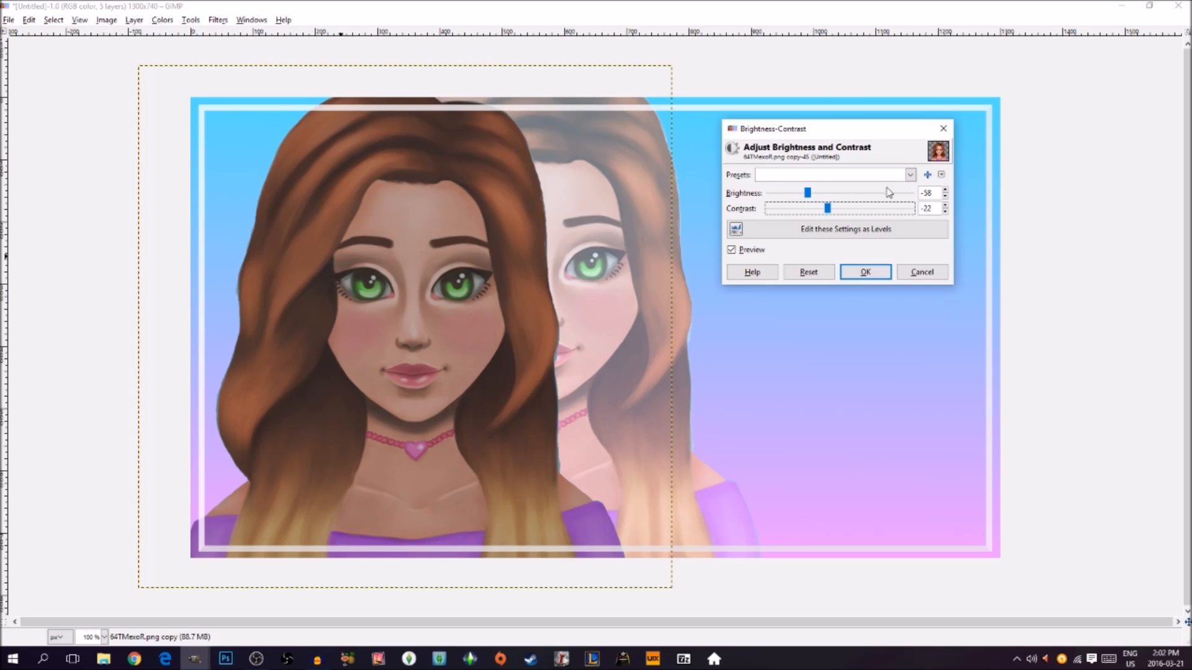
left_click(943, 129)
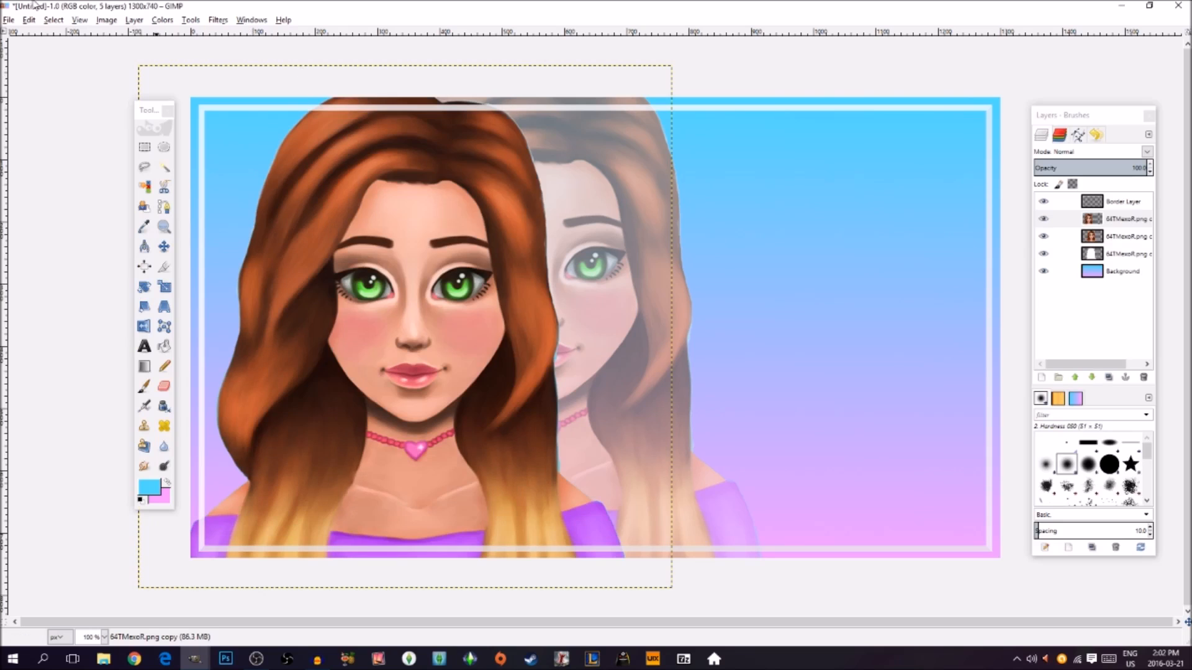
Step: Darken the front character with Brightness-Contrast, using brightness -63 and a slightly reduced contrast
left_click(107, 20)
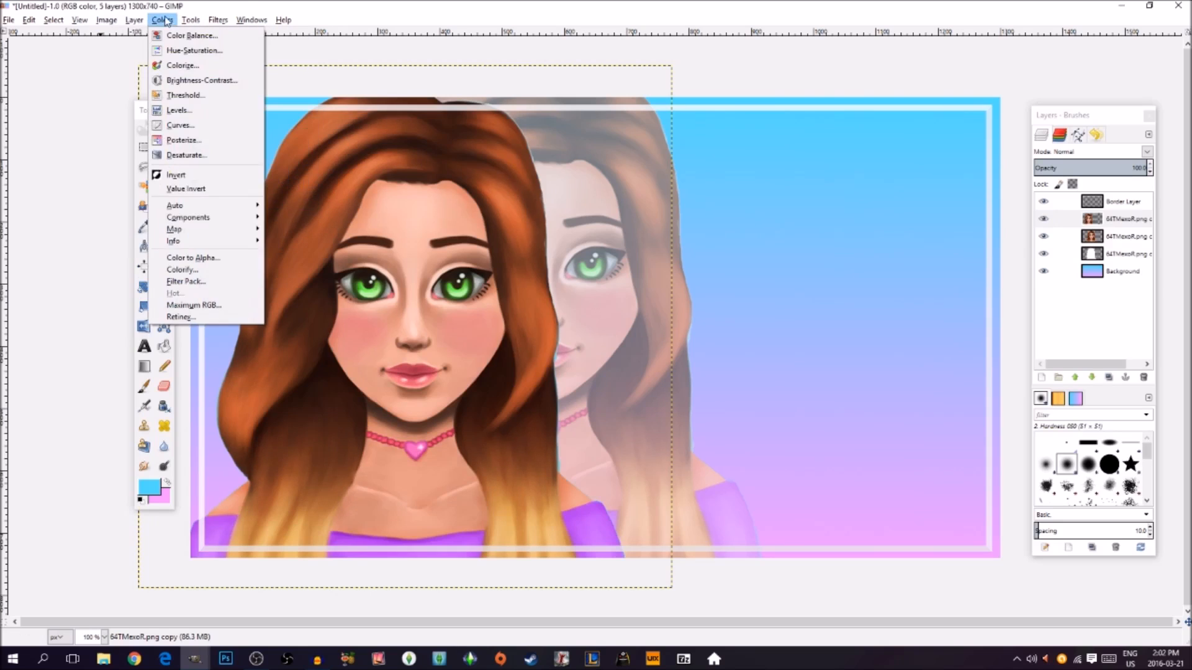
mouse_move(162, 19)
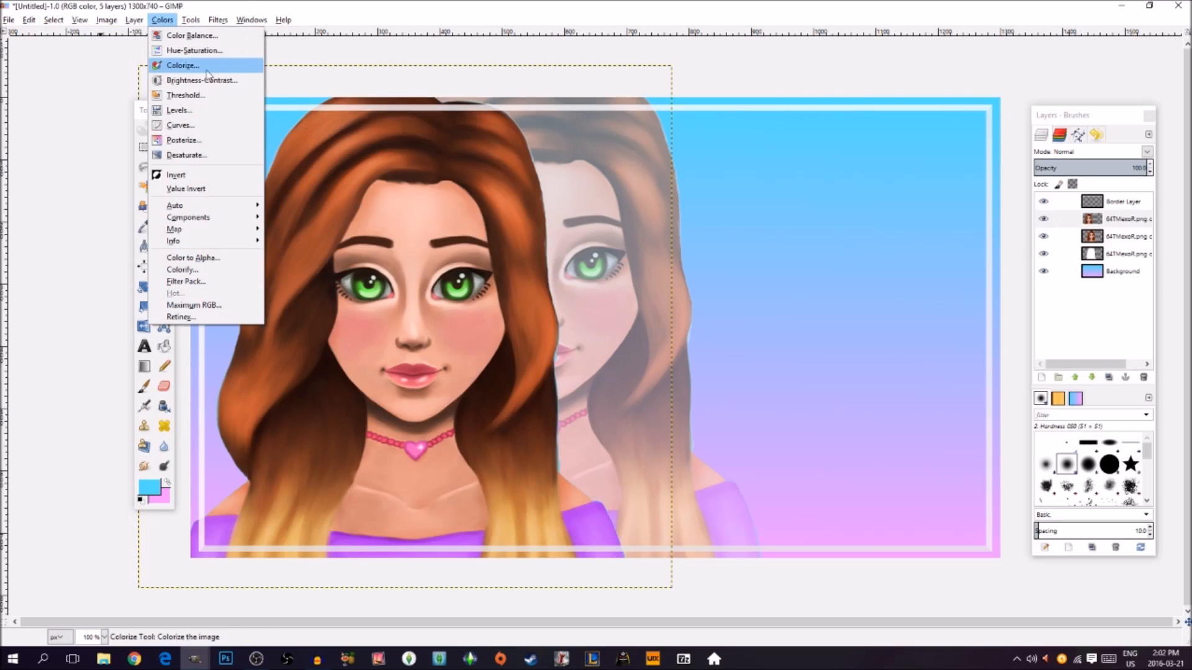
left_click(205, 81)
left_click_drag(837, 195, 805, 194)
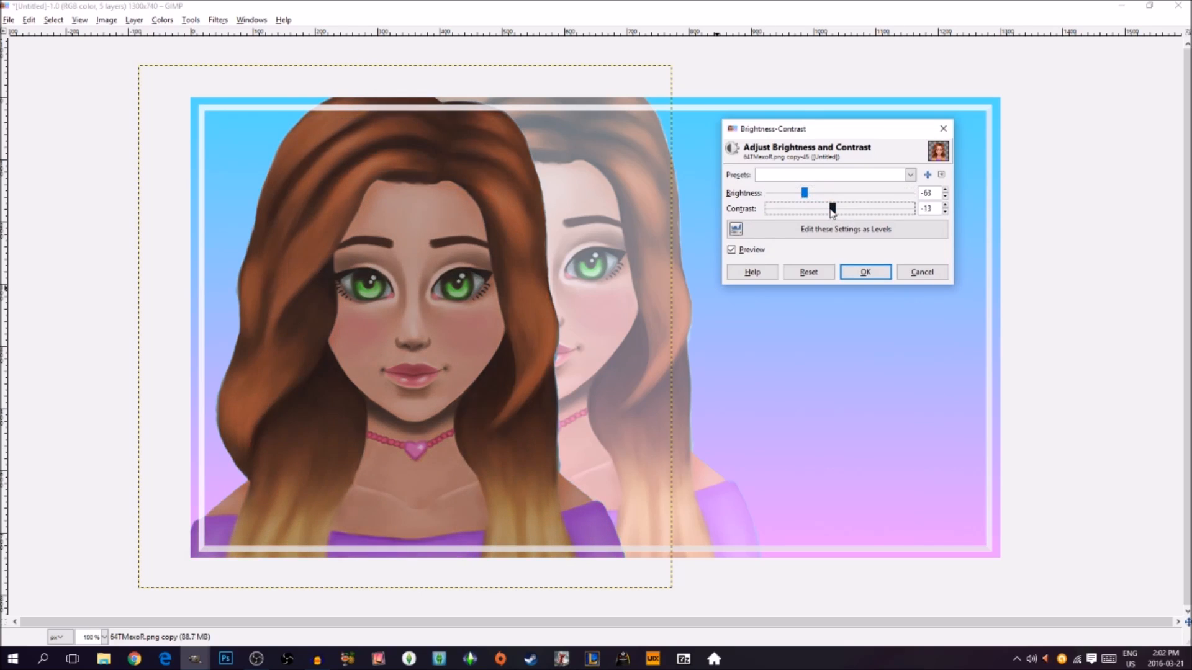
left_click(867, 272)
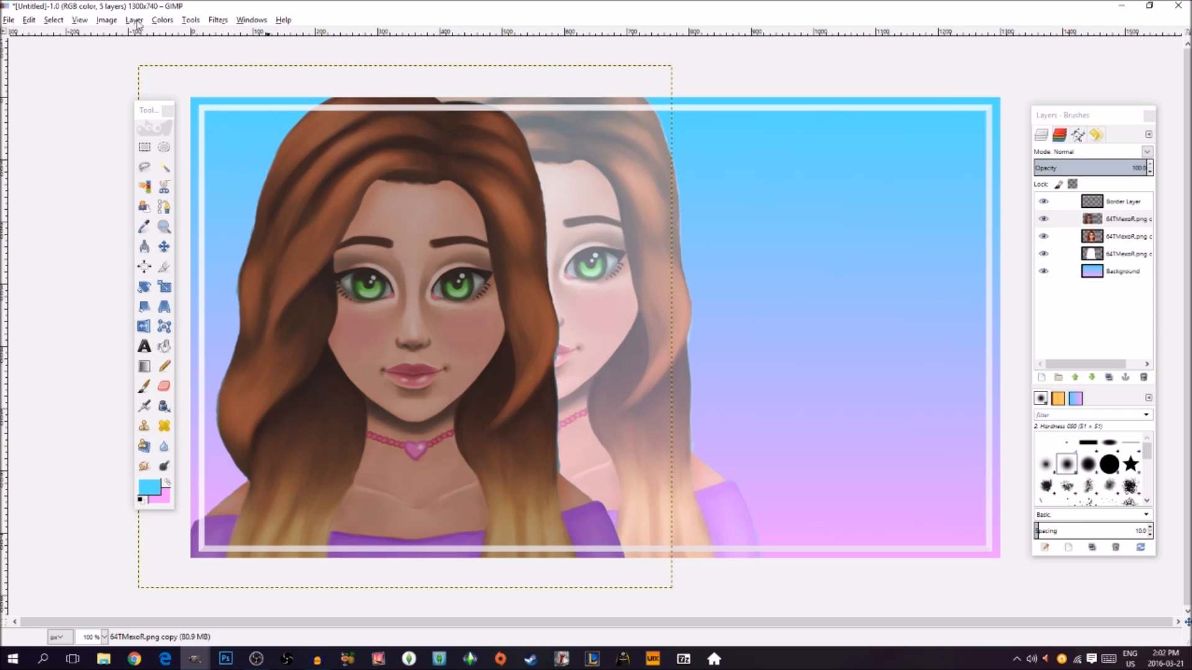
Step: Adjust the front character with Brightness-Contrast, setting brightness to 21 and contrast to 40
left_click(160, 20)
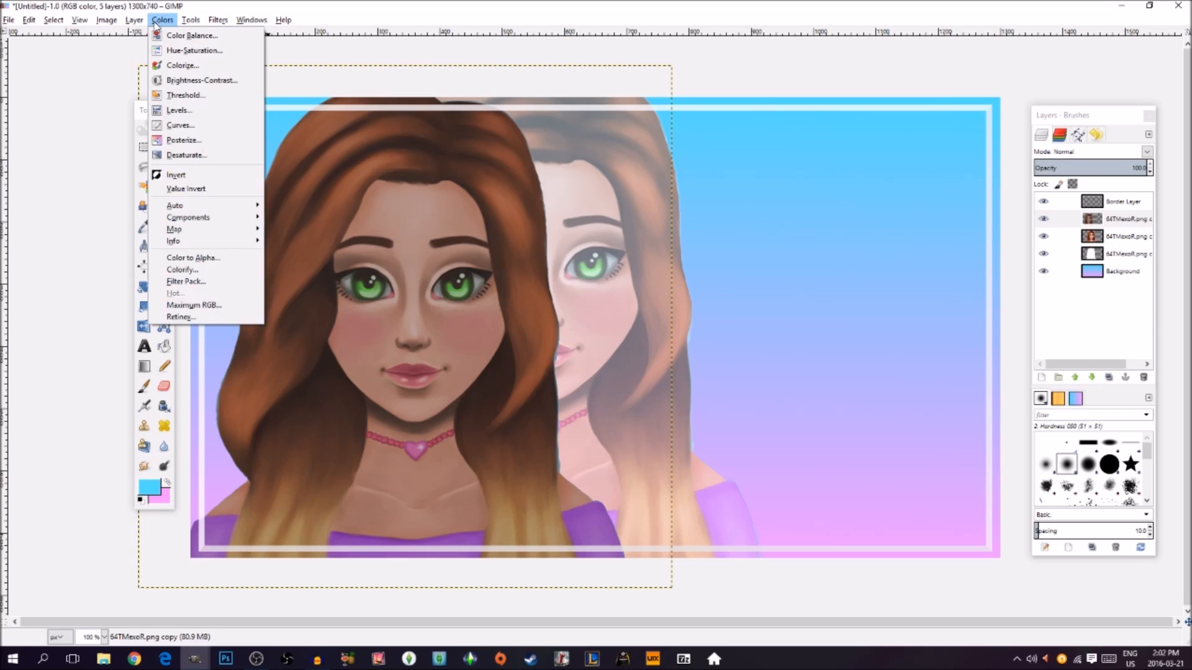
left_click(217, 81)
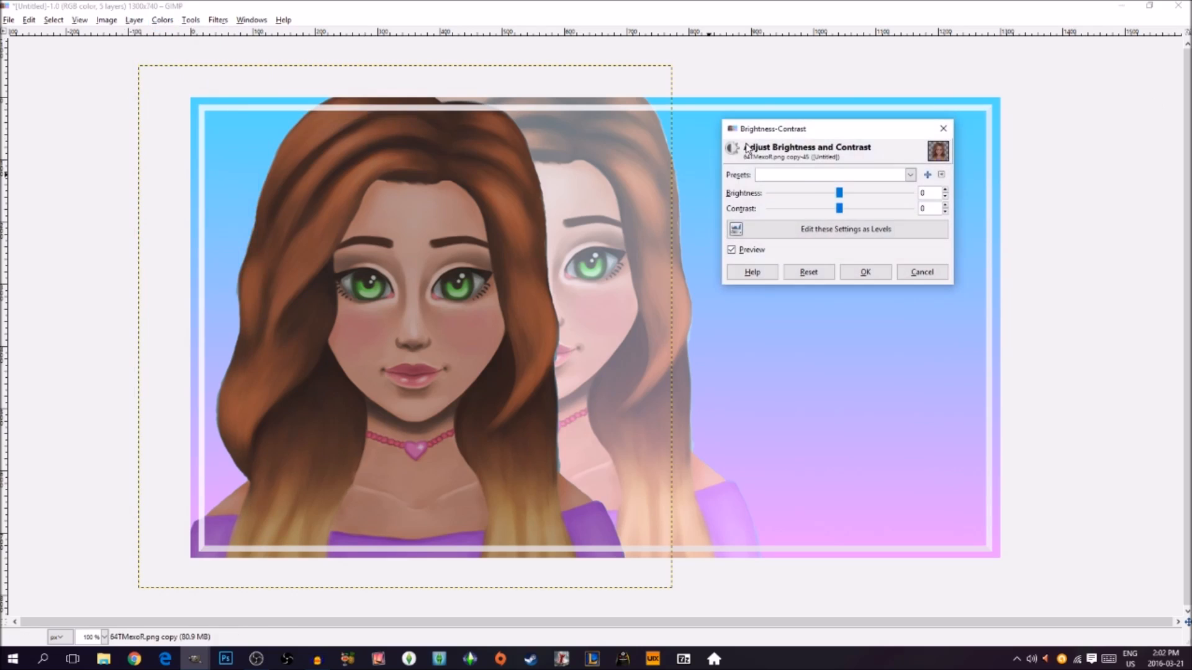
left_click(854, 193)
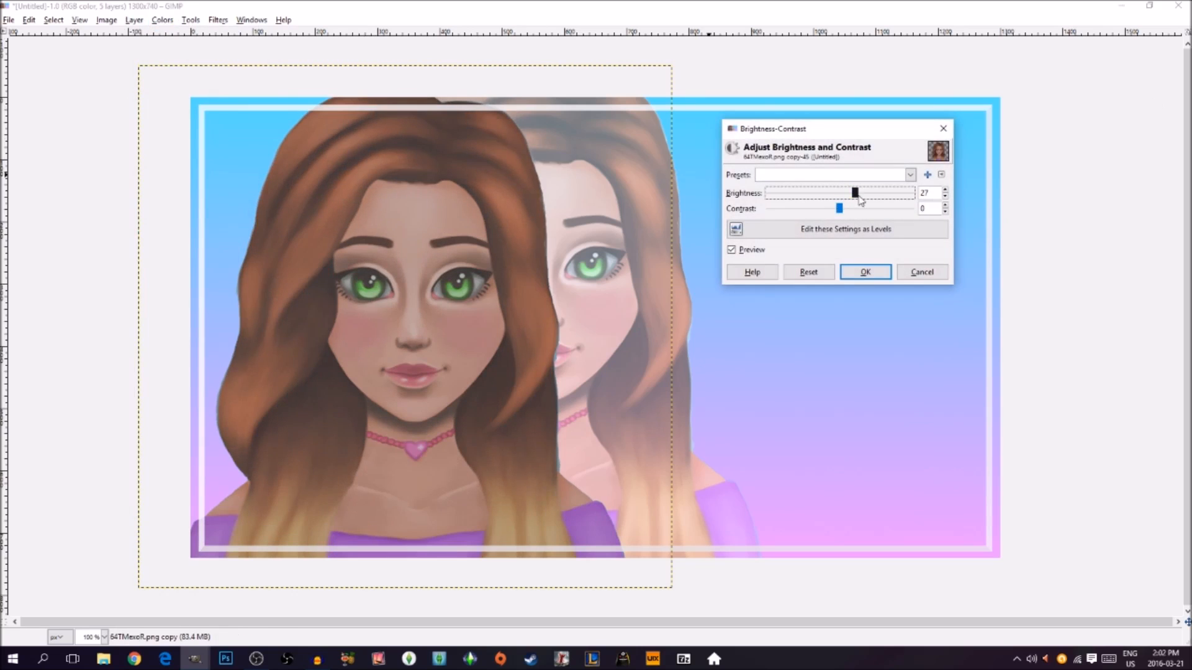
left_click_drag(839, 210, 858, 212)
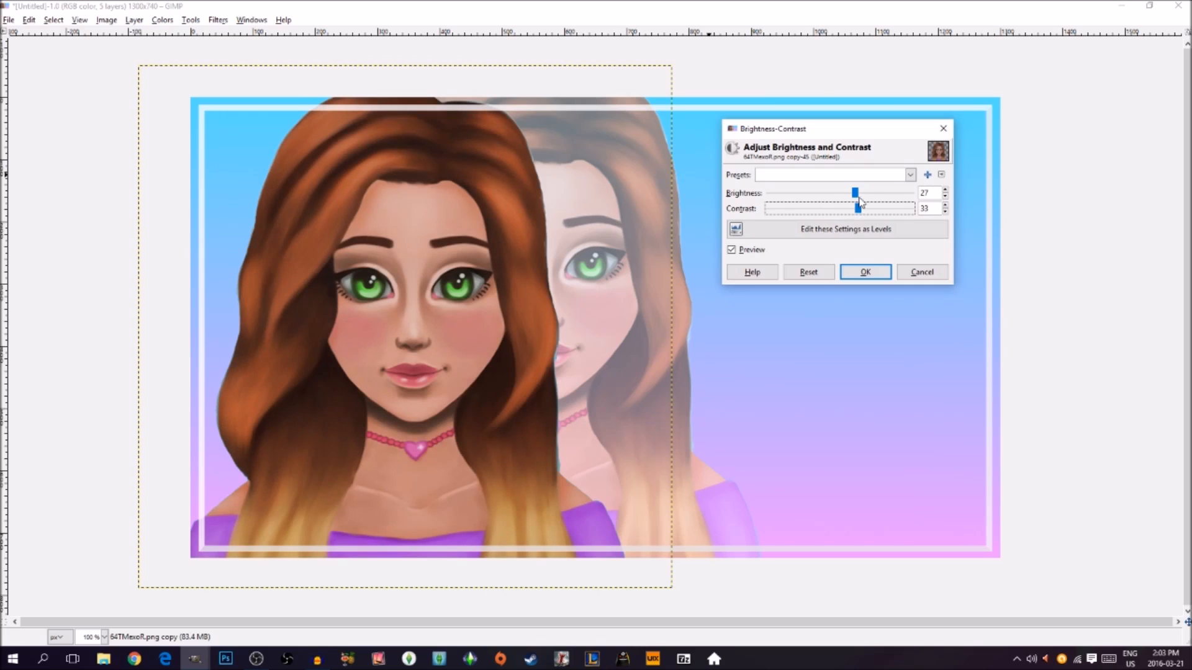
left_click_drag(858, 194, 907, 219)
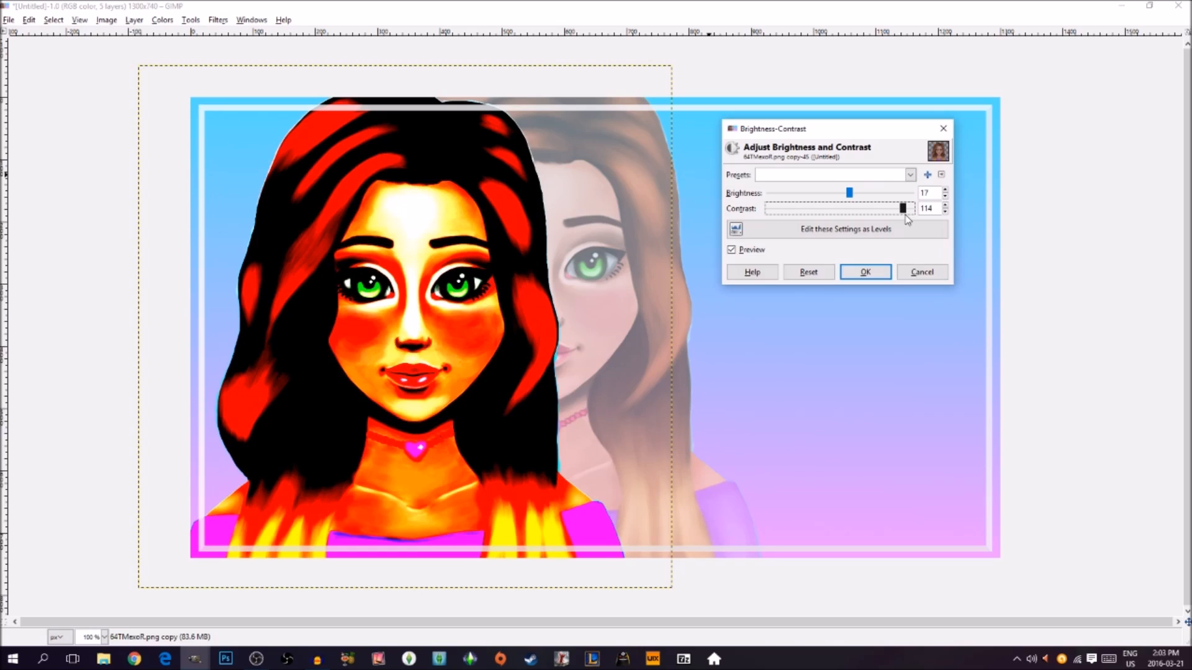
left_click_drag(905, 216, 852, 197)
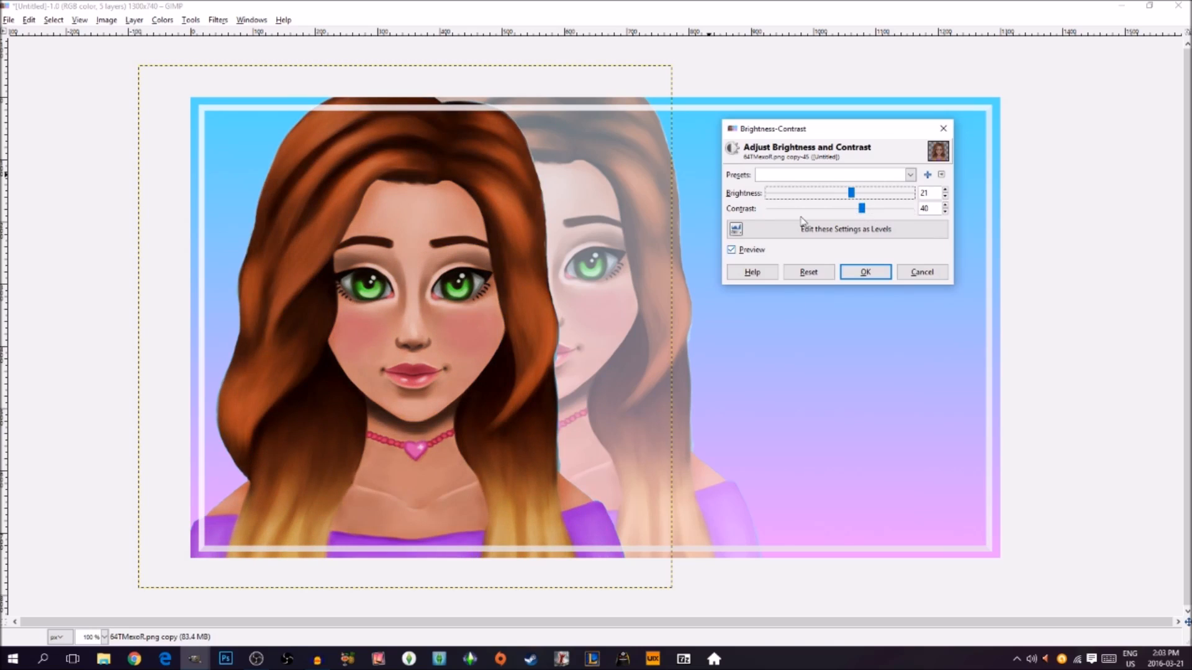
left_click(867, 271)
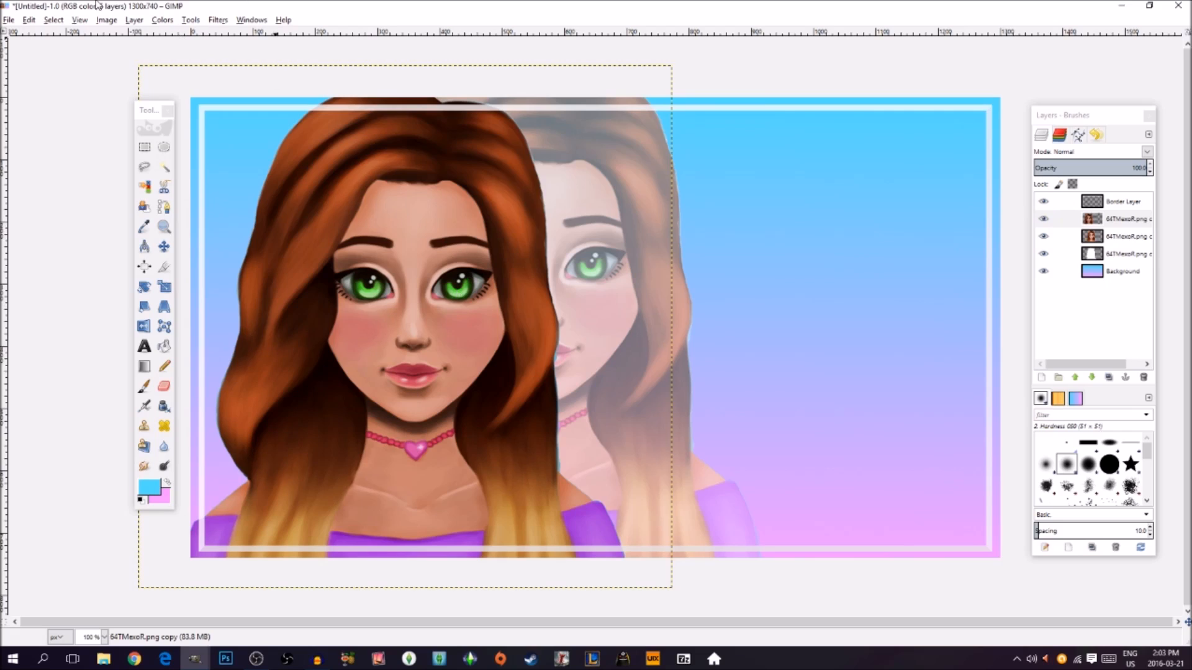
Step: Brighten the front character with Curves on the Value channel, raising points in the highlights, shadows and midtones above the diagonal
left_click(162, 20)
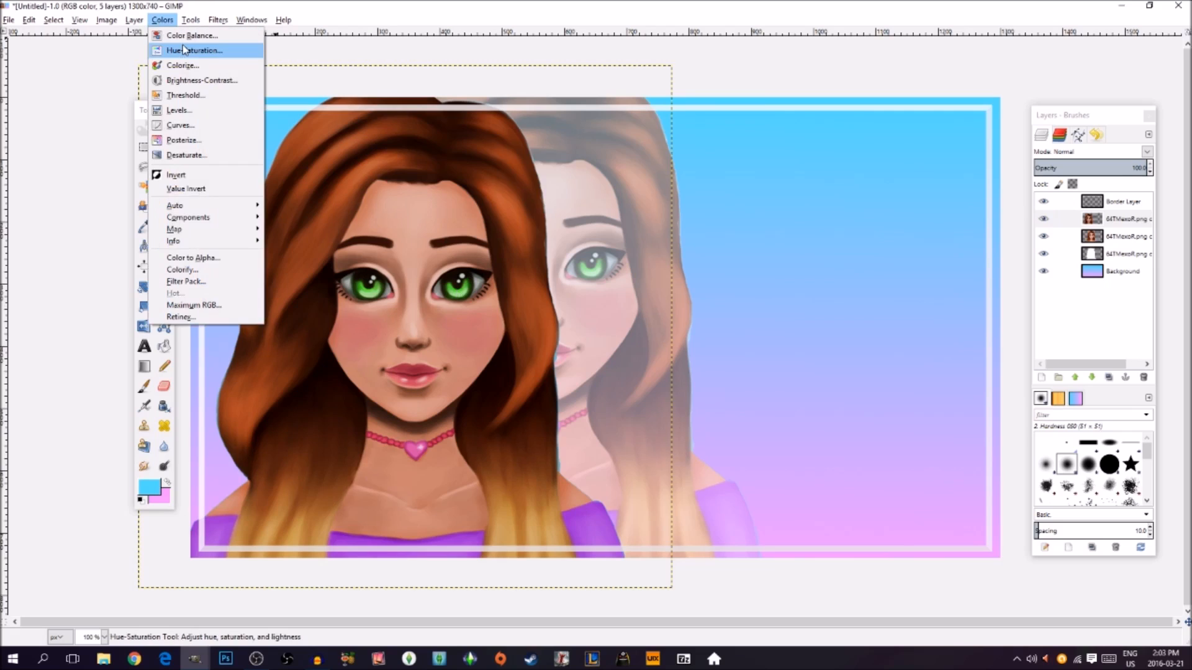
left_click(187, 126)
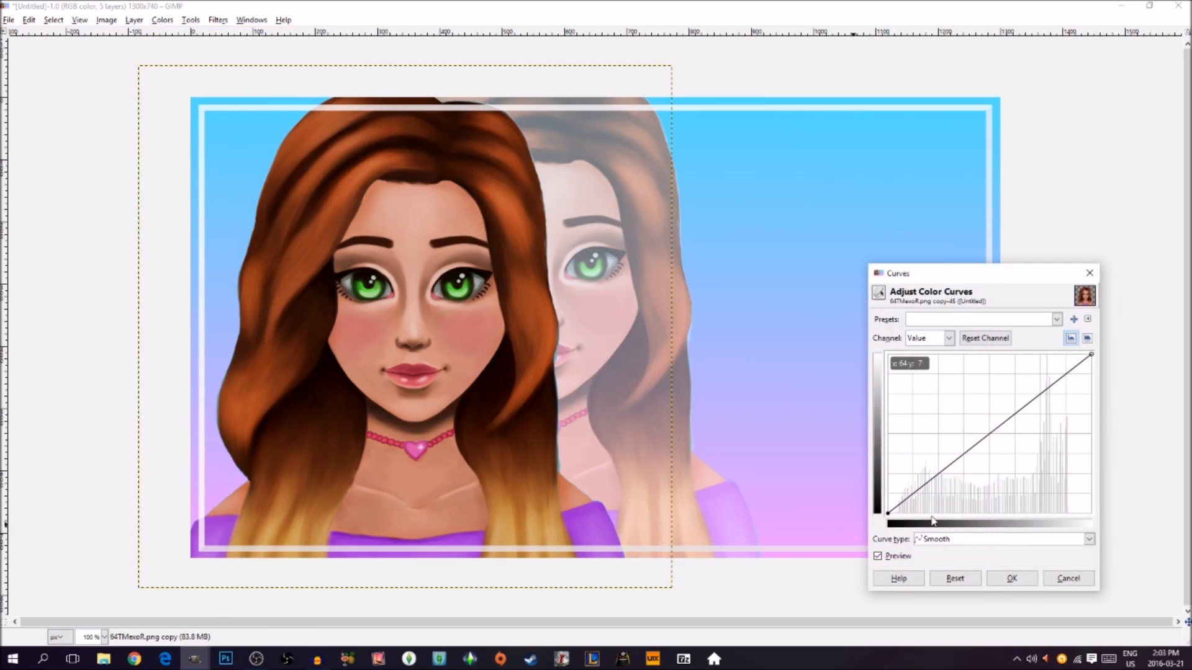
left_click_drag(1048, 385, 1041, 377)
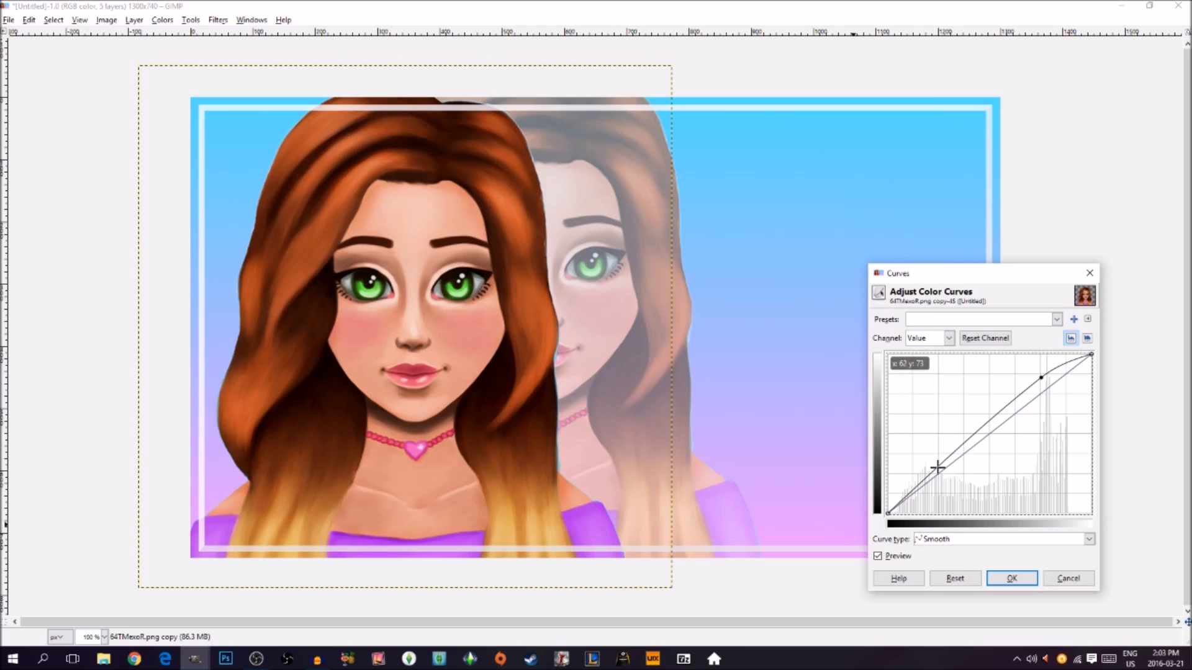
left_click_drag(937, 466, 951, 476)
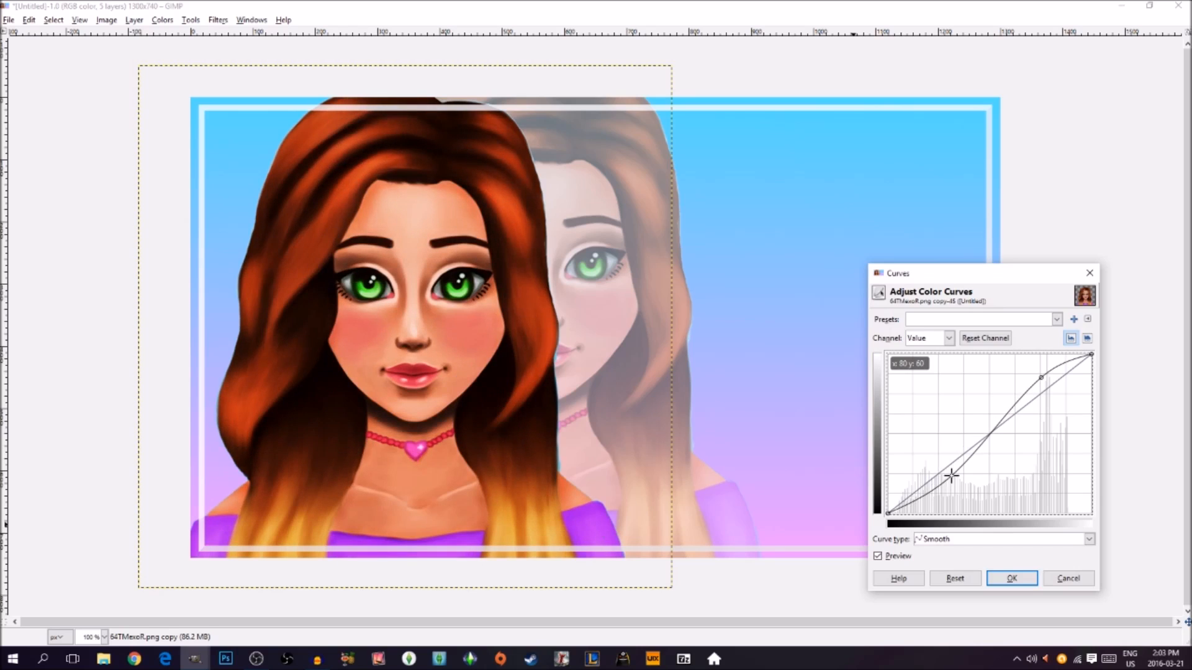
left_click_drag(951, 476, 942, 460)
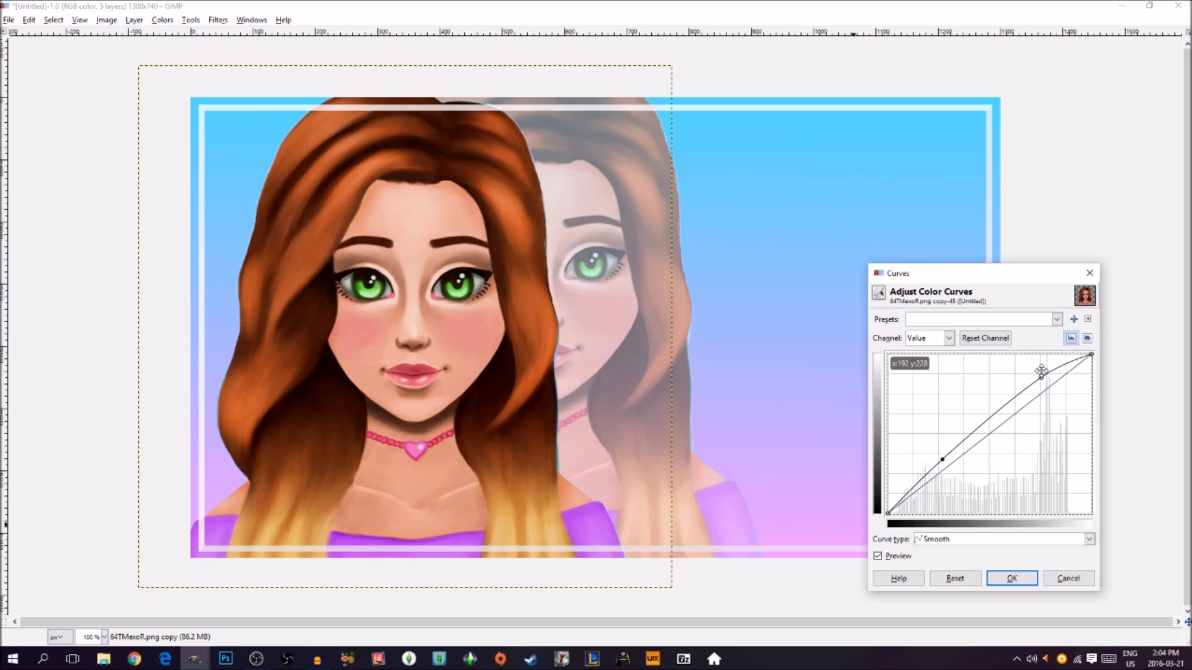
mouse_move(981, 415)
left_mouse_down()
mouse_move(971, 414)
mouse_move(987, 416)
left_mouse_up()
left_click(944, 459)
left_click_drag(943, 459, 948, 455)
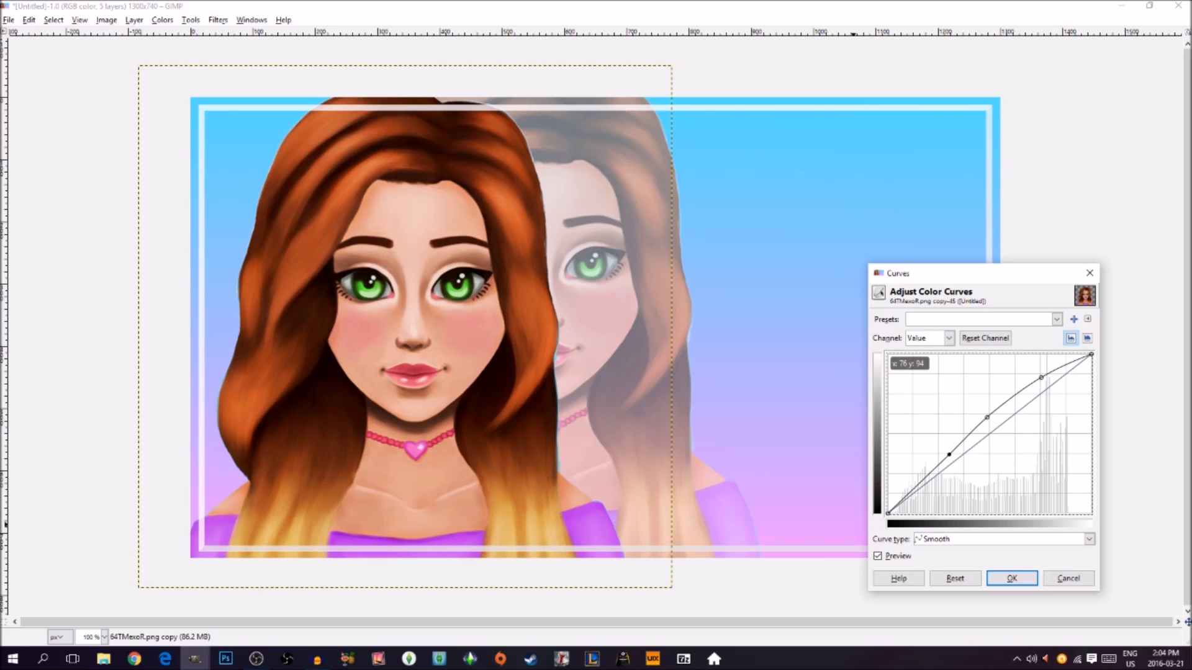
mouse_move(986, 416)
left_mouse_down()
mouse_move(976, 404)
mouse_move(985, 423)
left_mouse_up()
left_click(1012, 579)
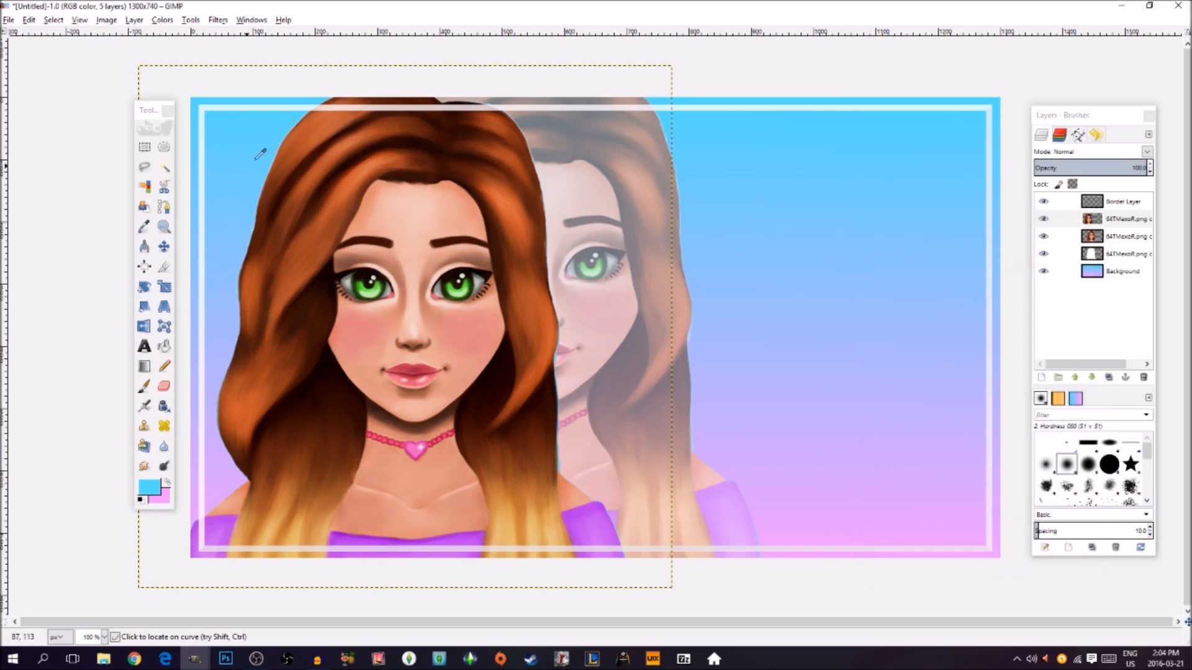
Step: Adjust the front character's Levels on the Value channel, setting the input black point to 17 and gamma to 1.28
left_click(164, 248)
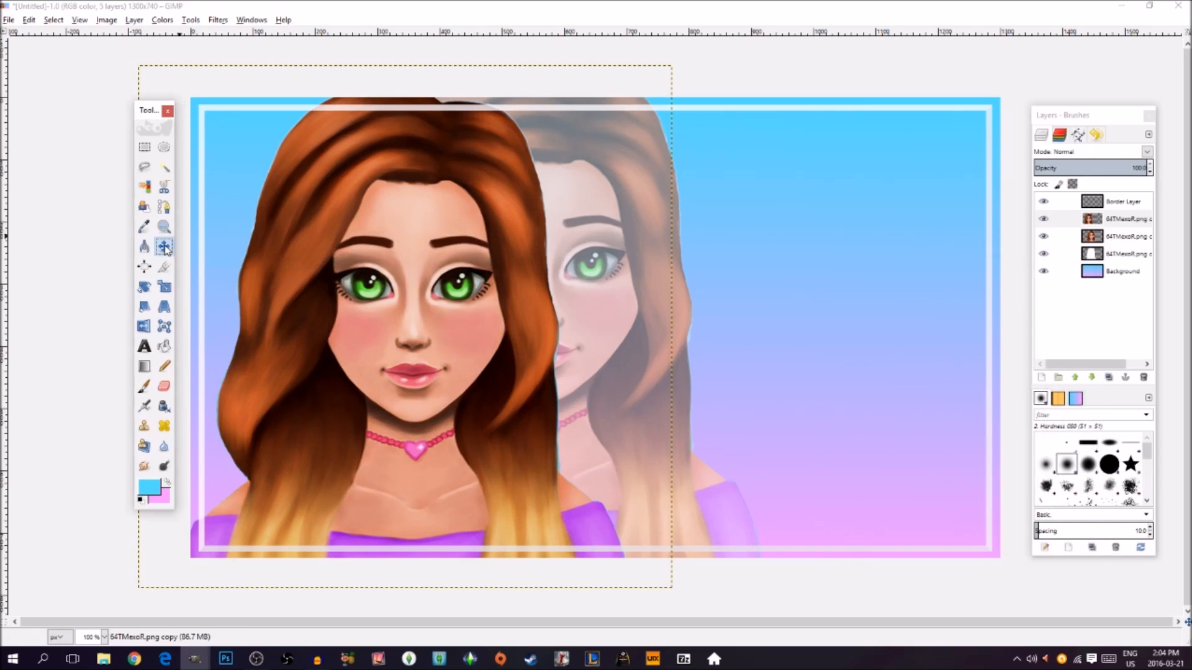
left_click(163, 21)
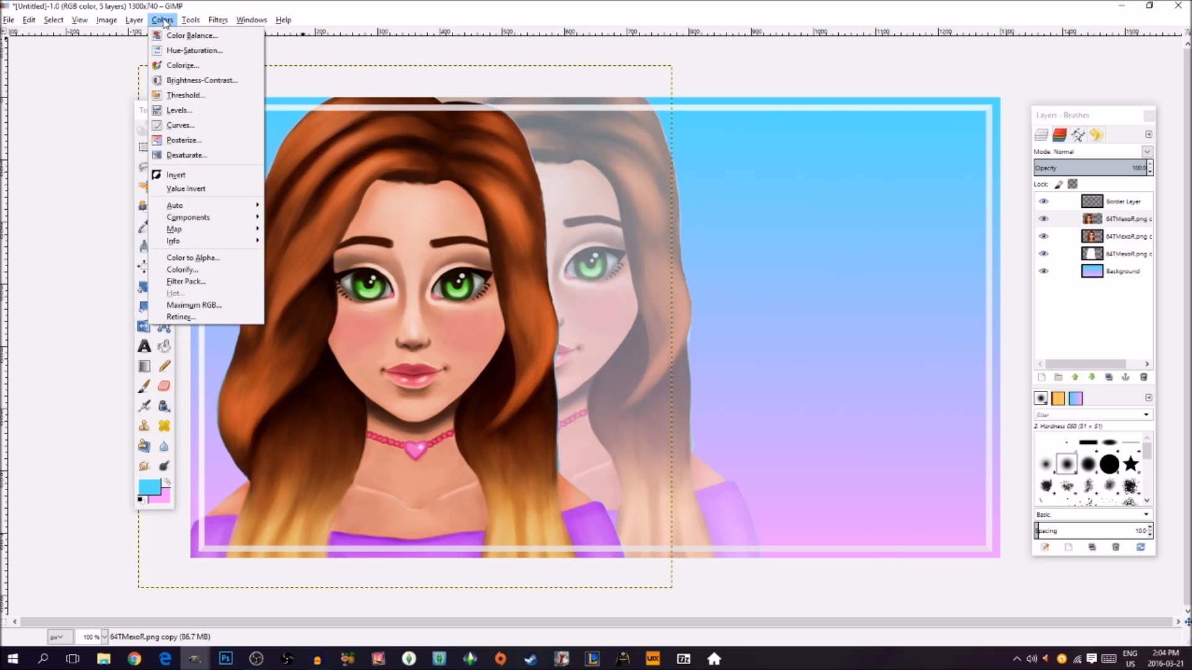
left_click(185, 109)
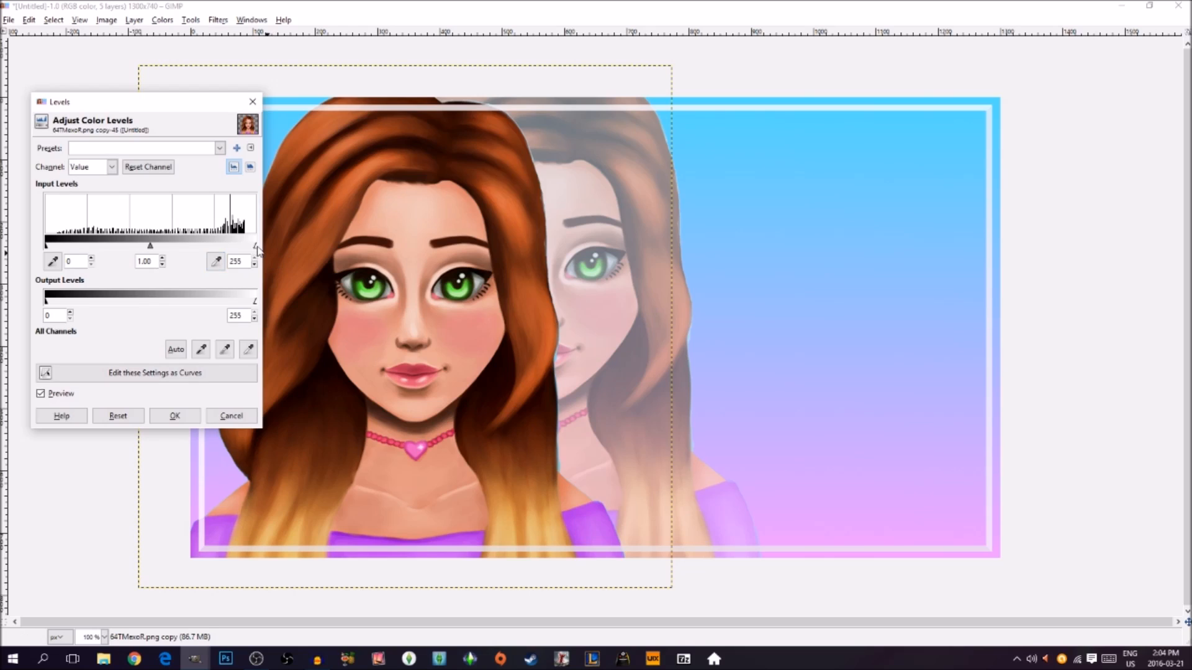
mouse_move(256, 248)
left_mouse_down()
mouse_move(234, 247)
mouse_move(256, 251)
left_mouse_up()
left_click_drag(150, 248, 140, 248)
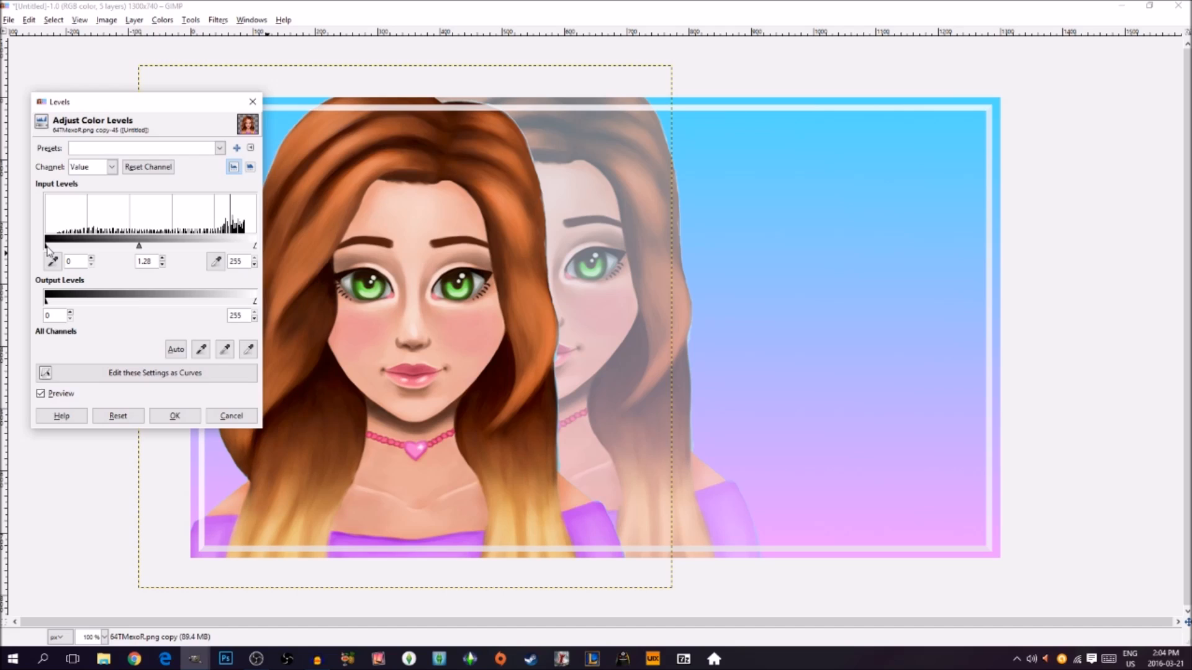
left_click_drag(47, 247, 59, 248)
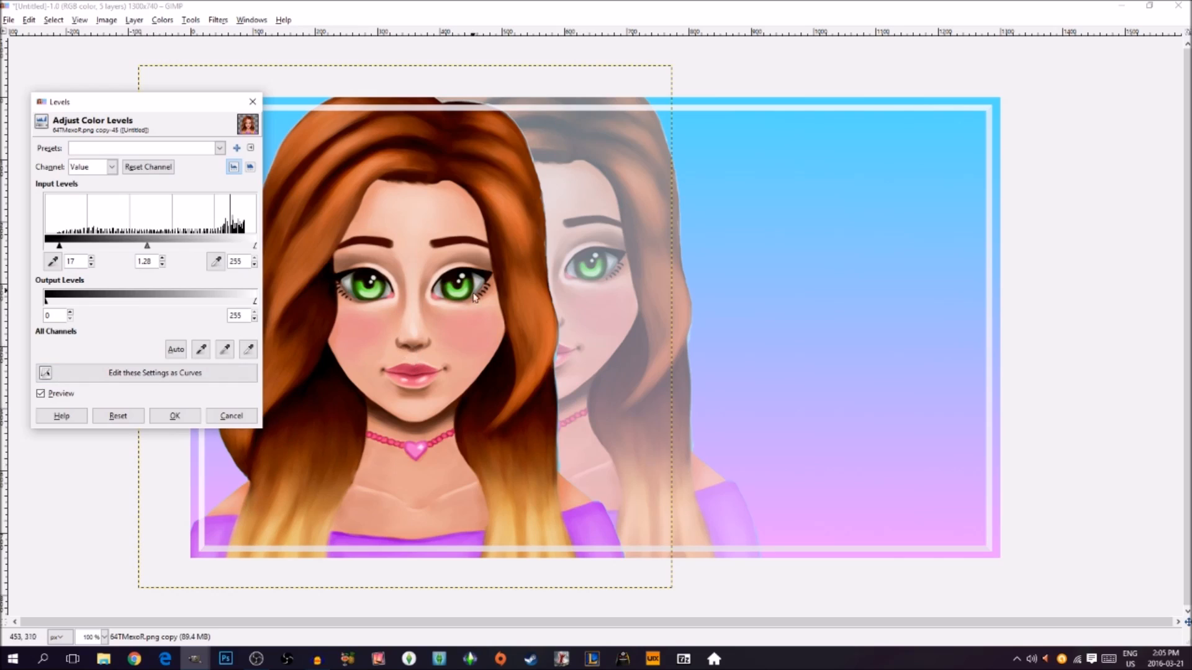
left_click(177, 414)
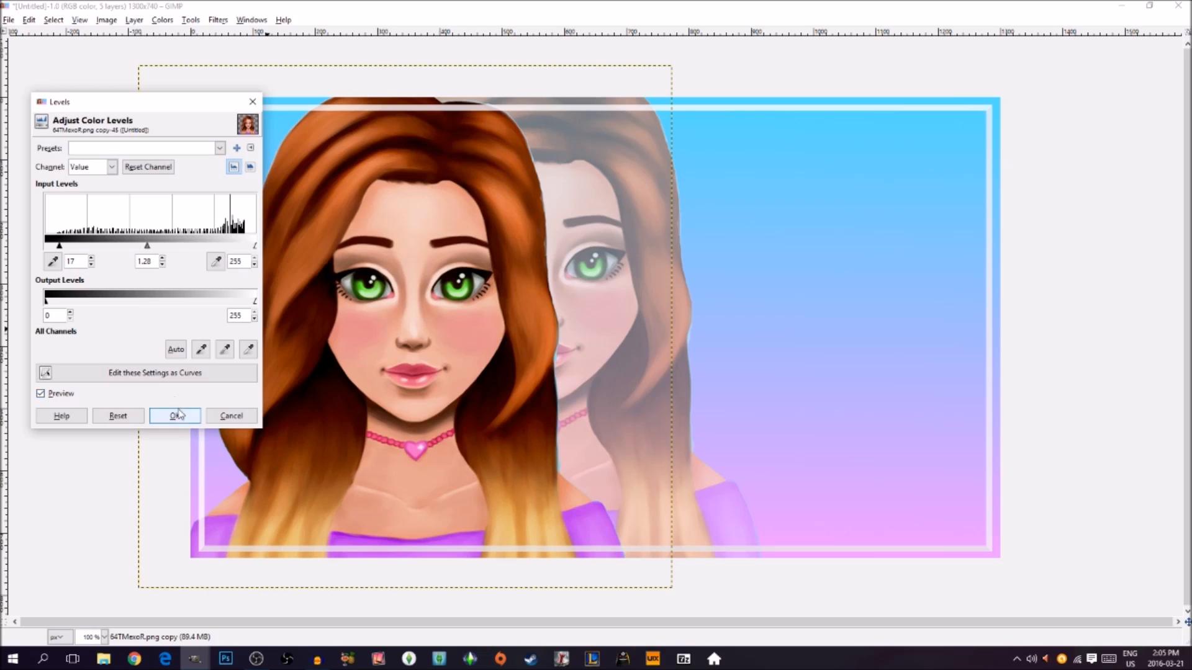
left_click(174, 414)
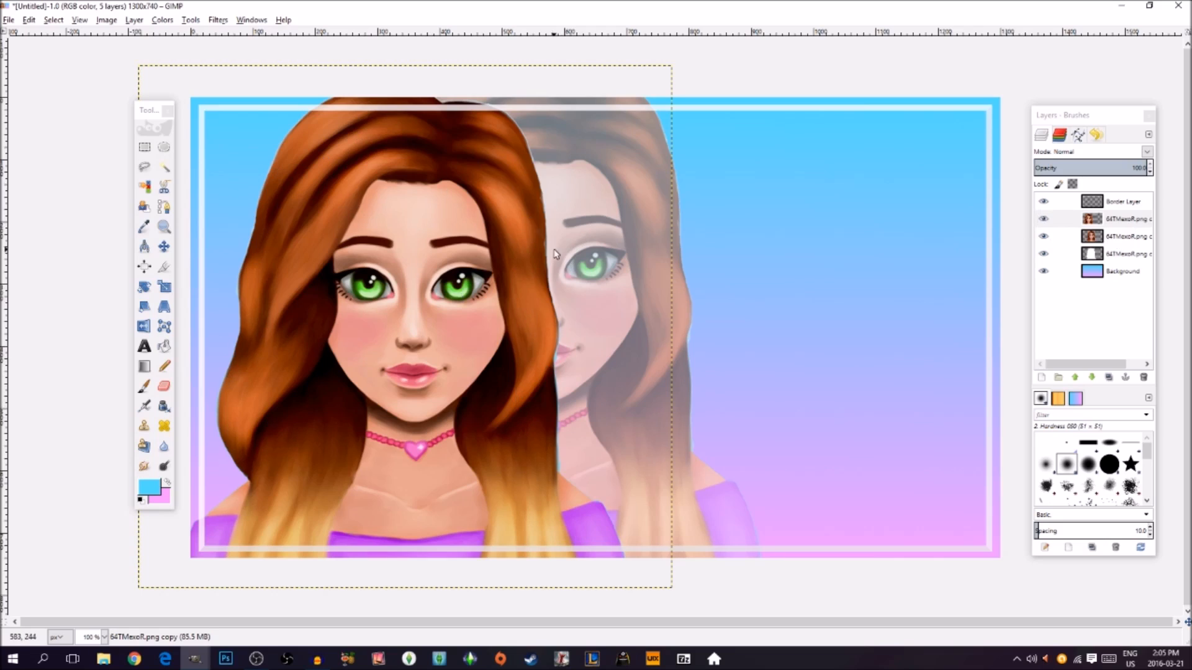
Step: Make the front character's layer active and select its outline with Alpha to Selection
left_click(1116, 224)
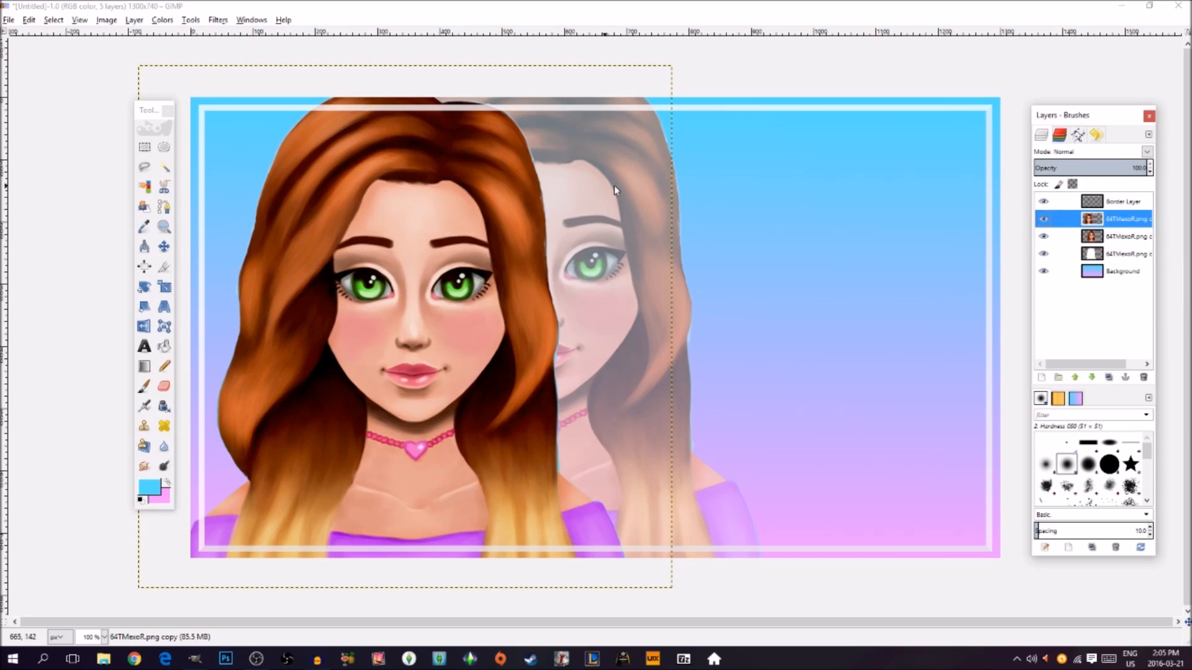
left_click(1128, 257)
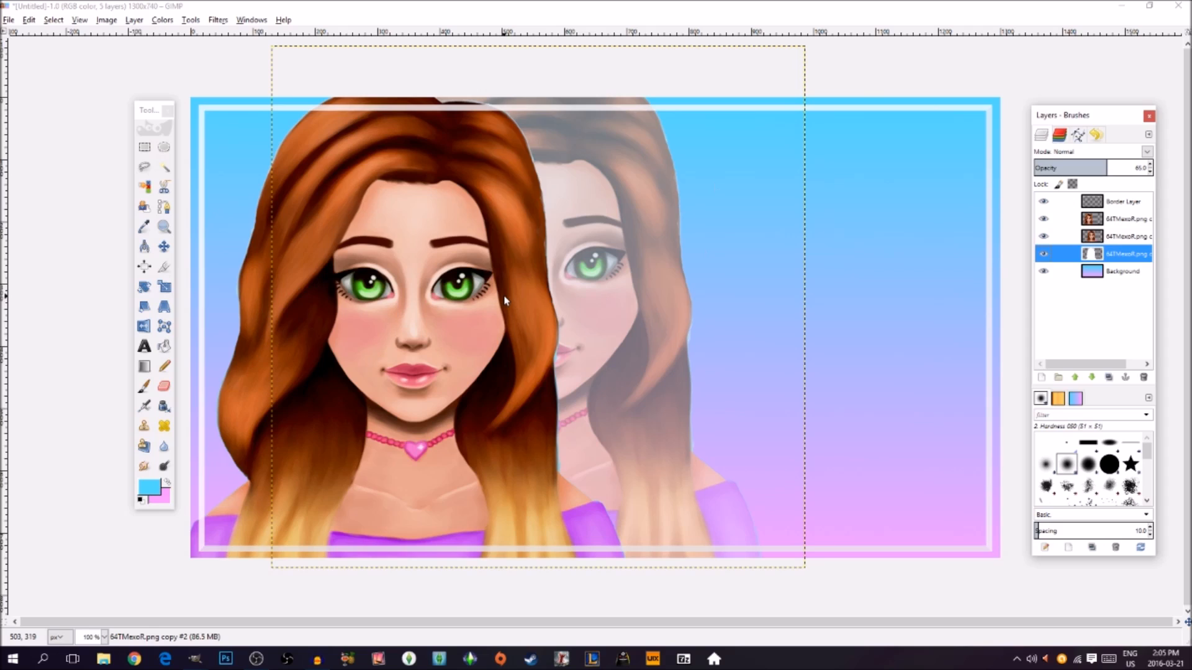
left_click(1116, 220)
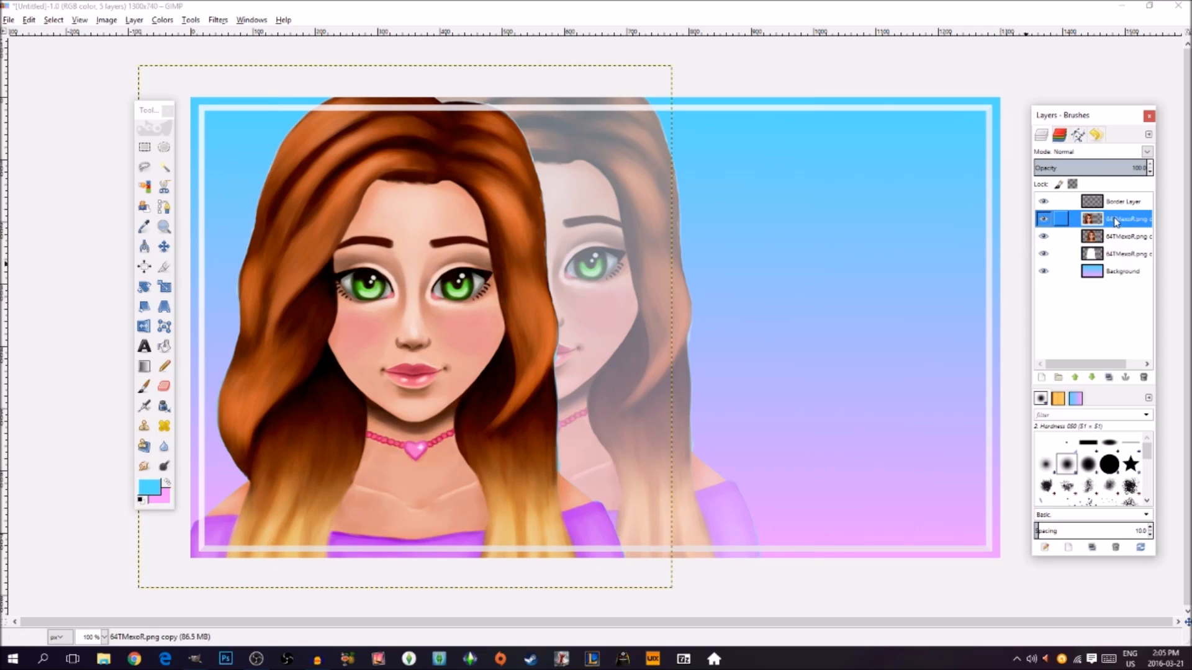
right_click(1116, 222)
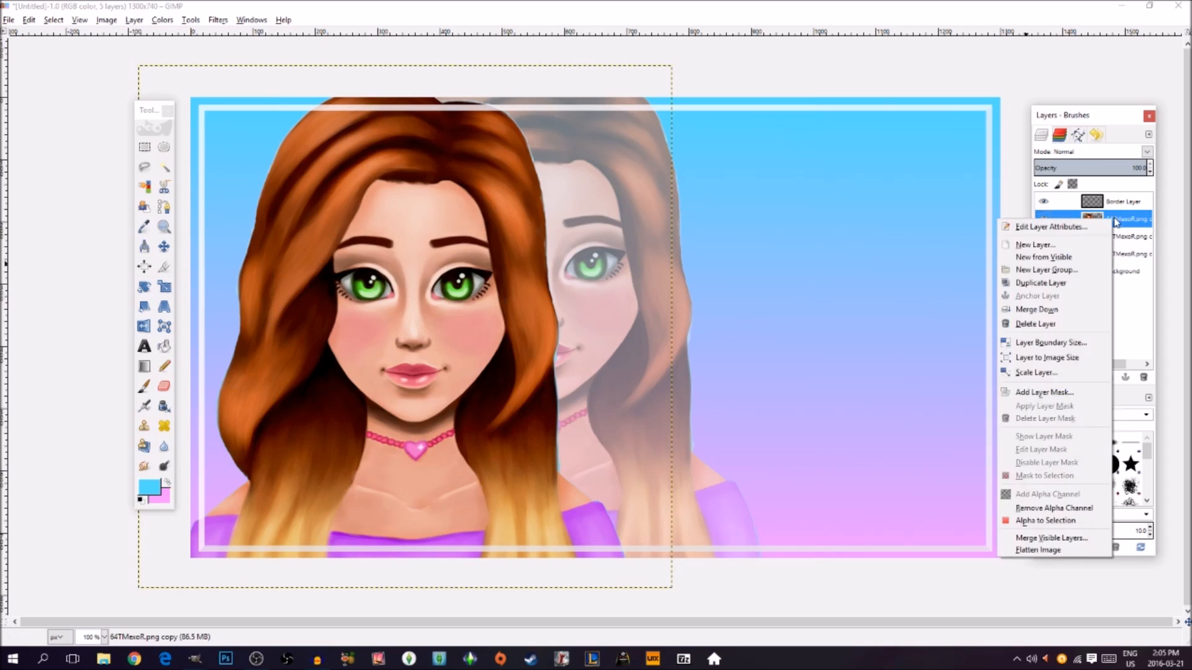
left_click(1028, 525)
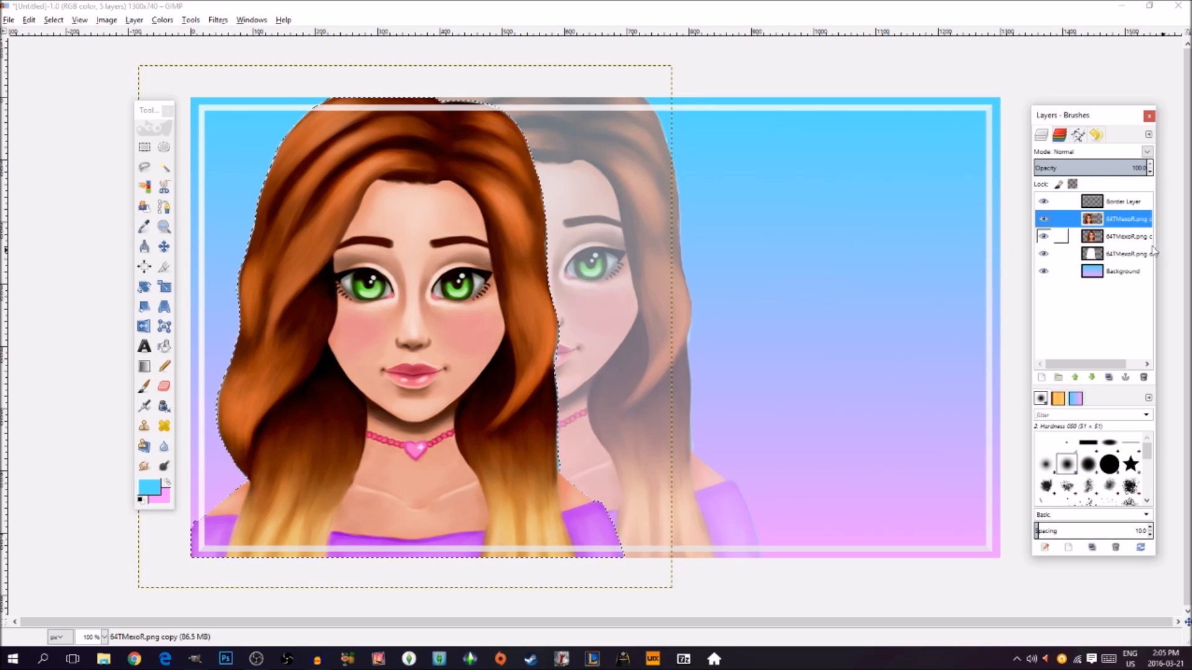
Step: Create a transparent 1300 x 740 px layer and place it directly below the front character layer
left_click(1047, 376)
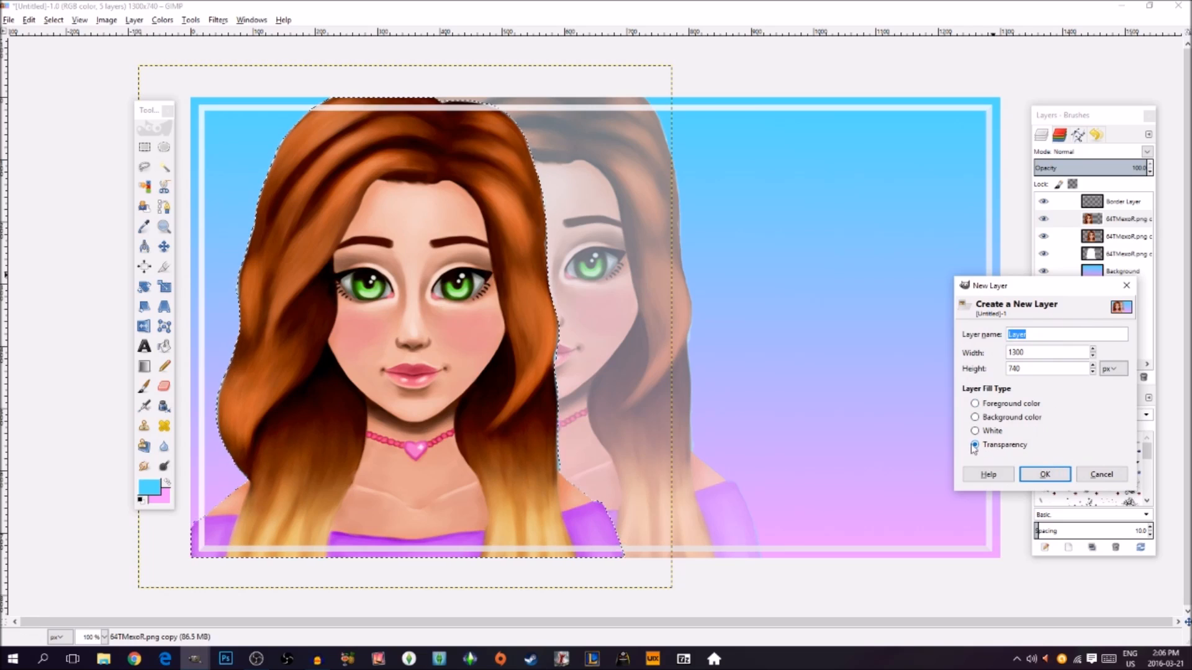
left_click(1045, 474)
left_click(1129, 223)
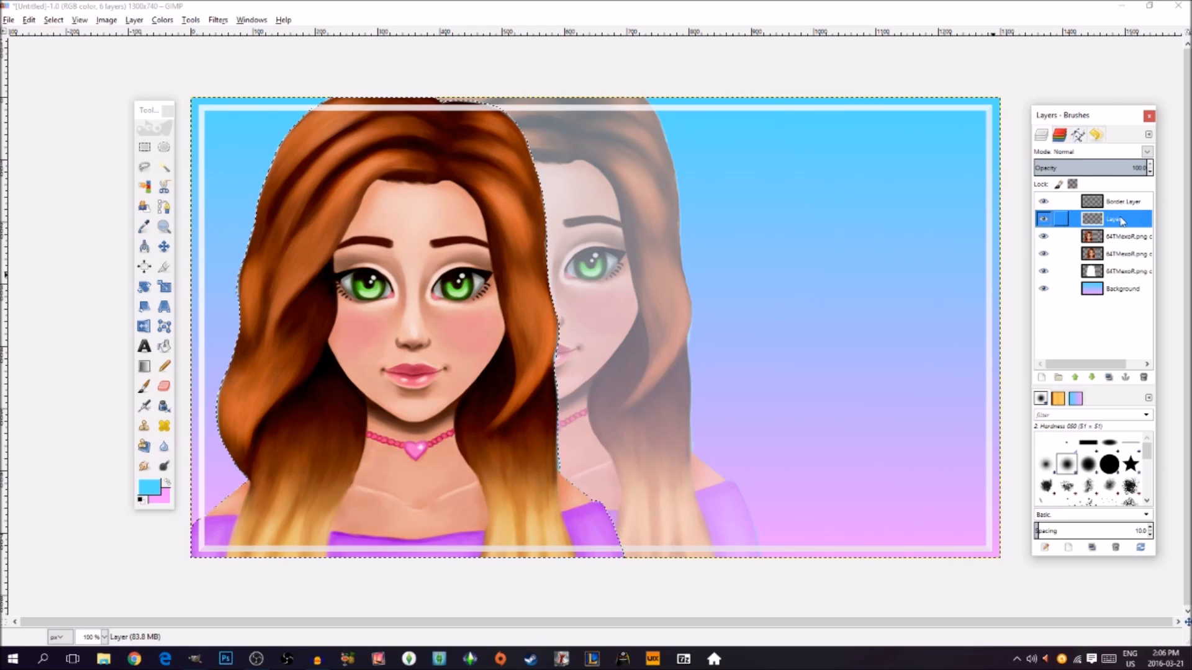
left_click(1092, 377)
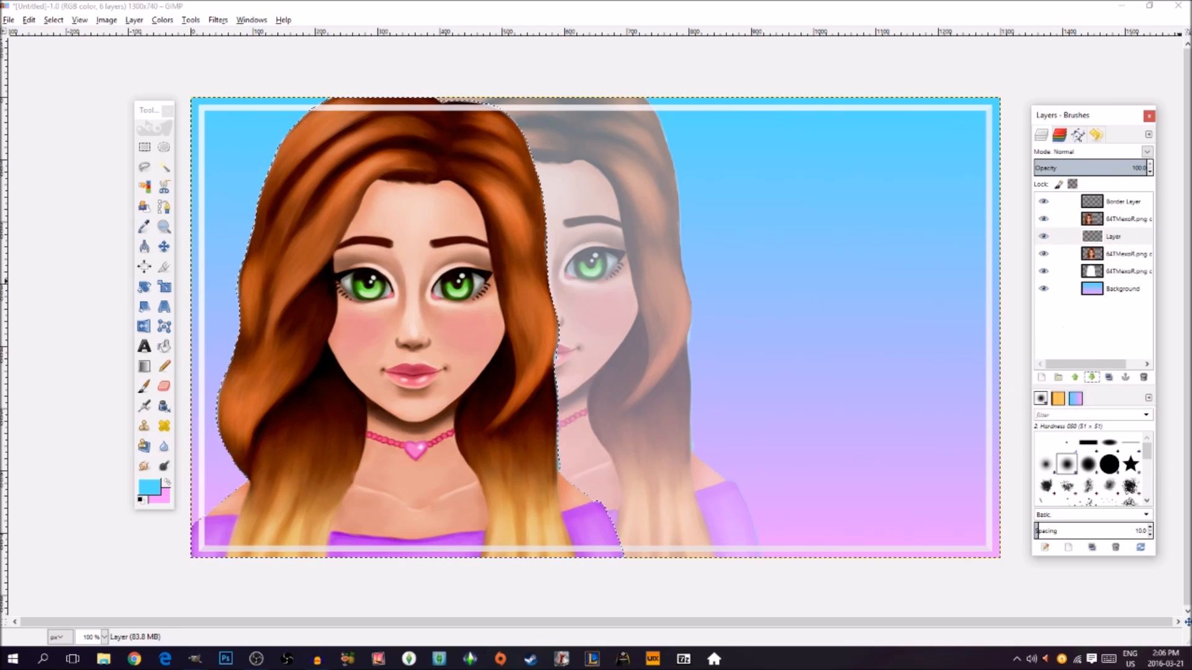
left_click(1122, 241)
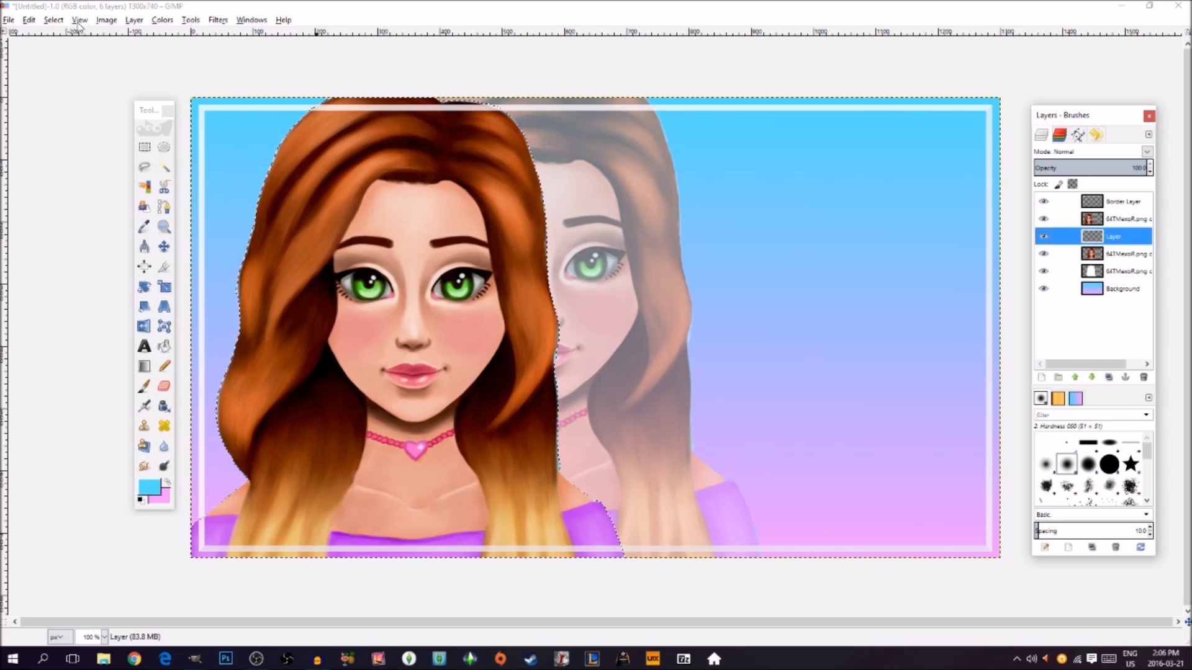
Step: Grow the character-outline selection by 5 px
left_click(52, 20)
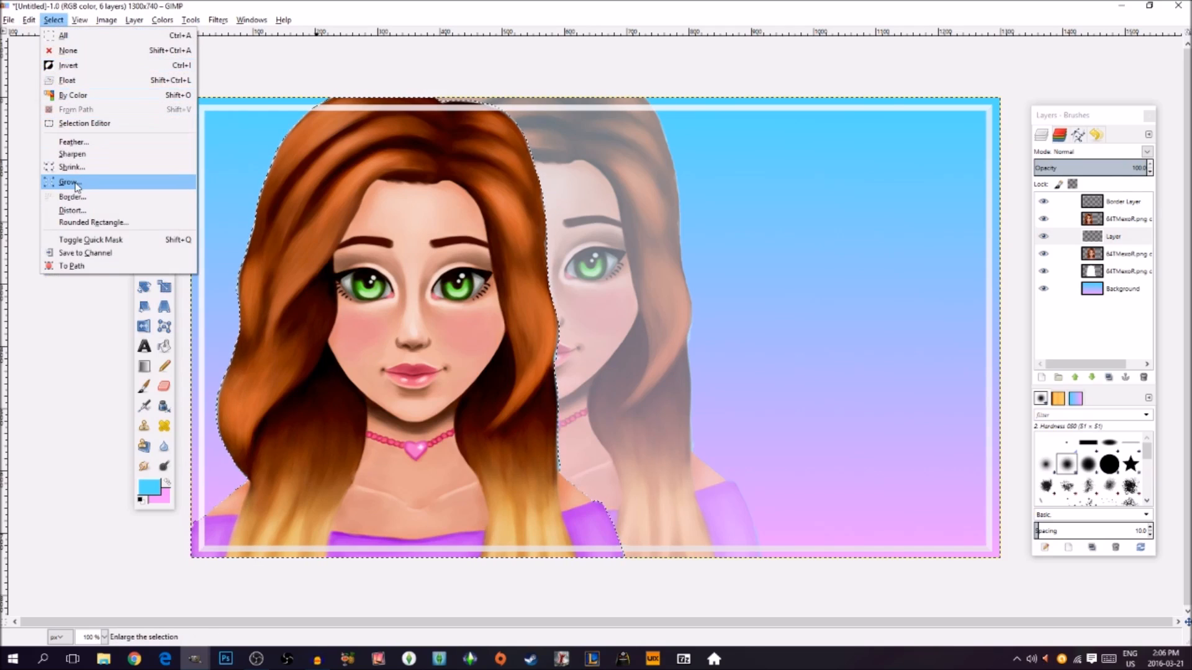
left_click(76, 185)
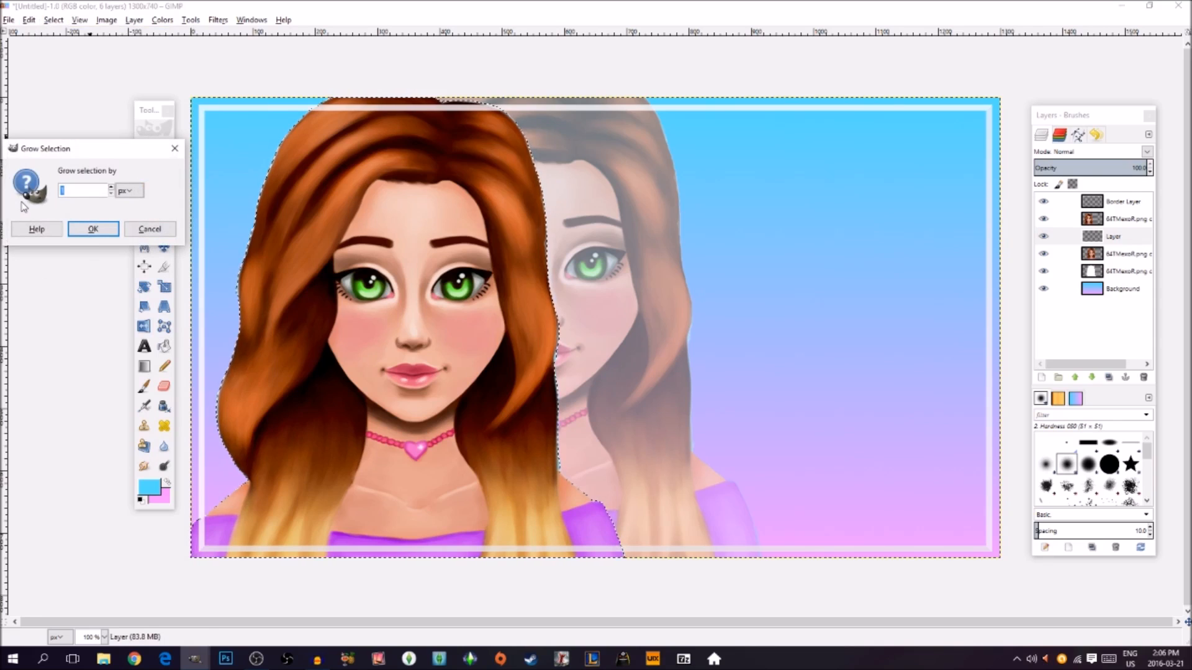
left_click(111, 188)
left_click(111, 188)
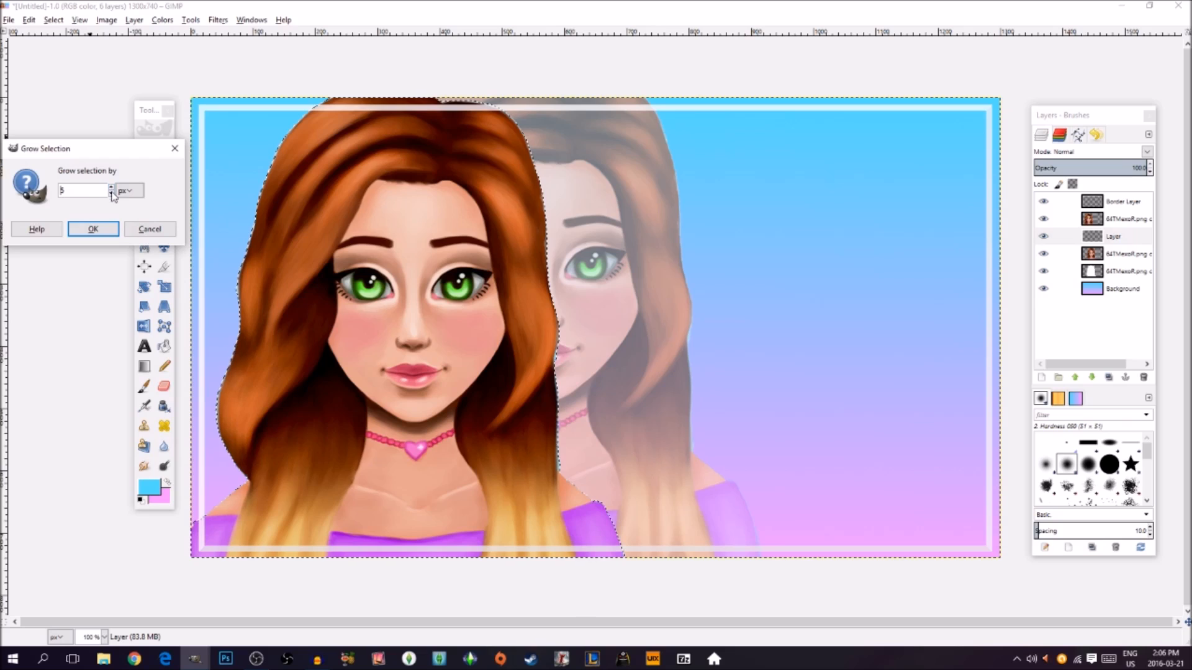
left_click(94, 228)
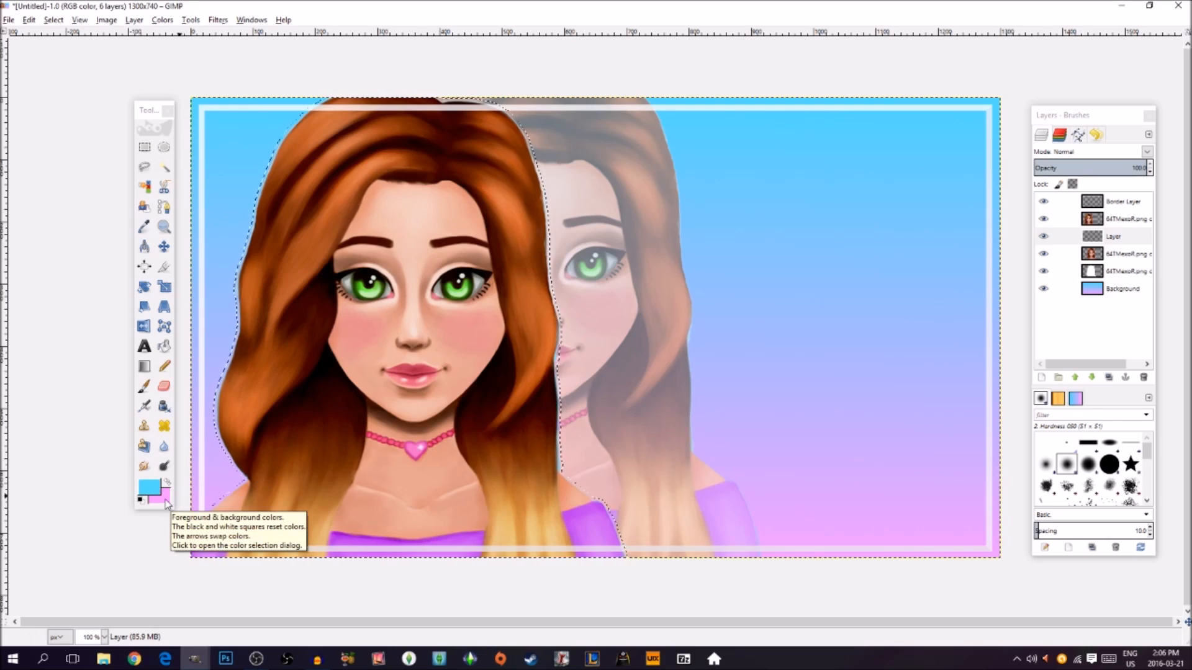
Step: Set the background colour to white (ffffff) and fill the grown character-outline selection with it on the layer behind the front character
left_click(166, 505)
left_click(887, 330)
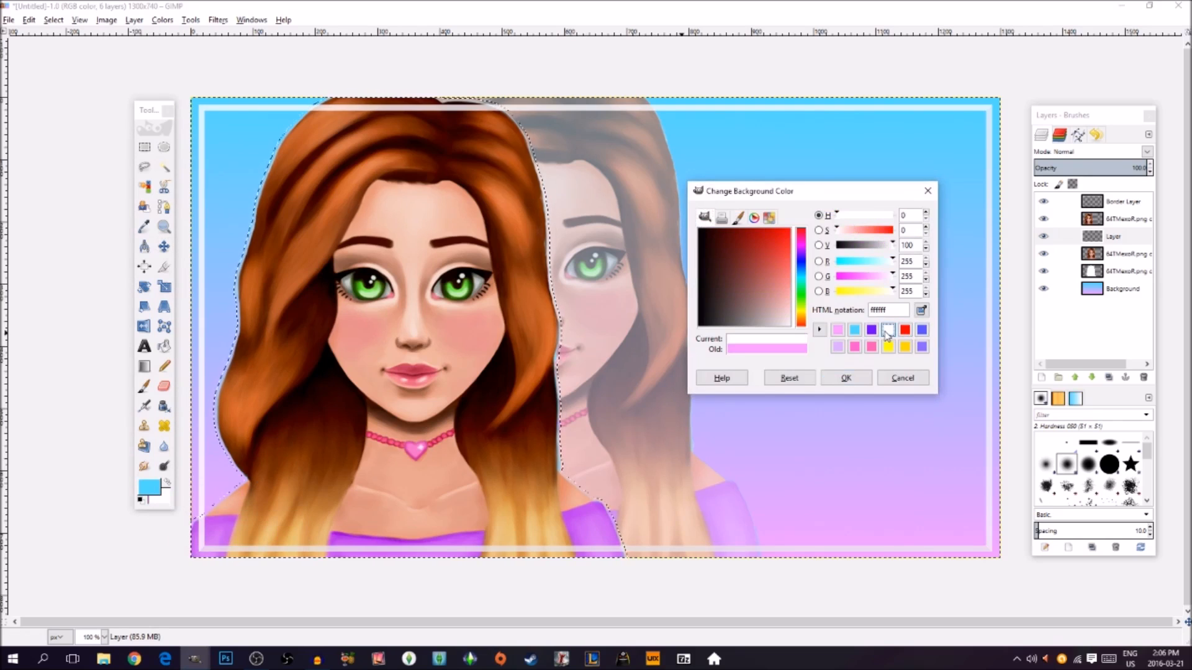
left_click(846, 378)
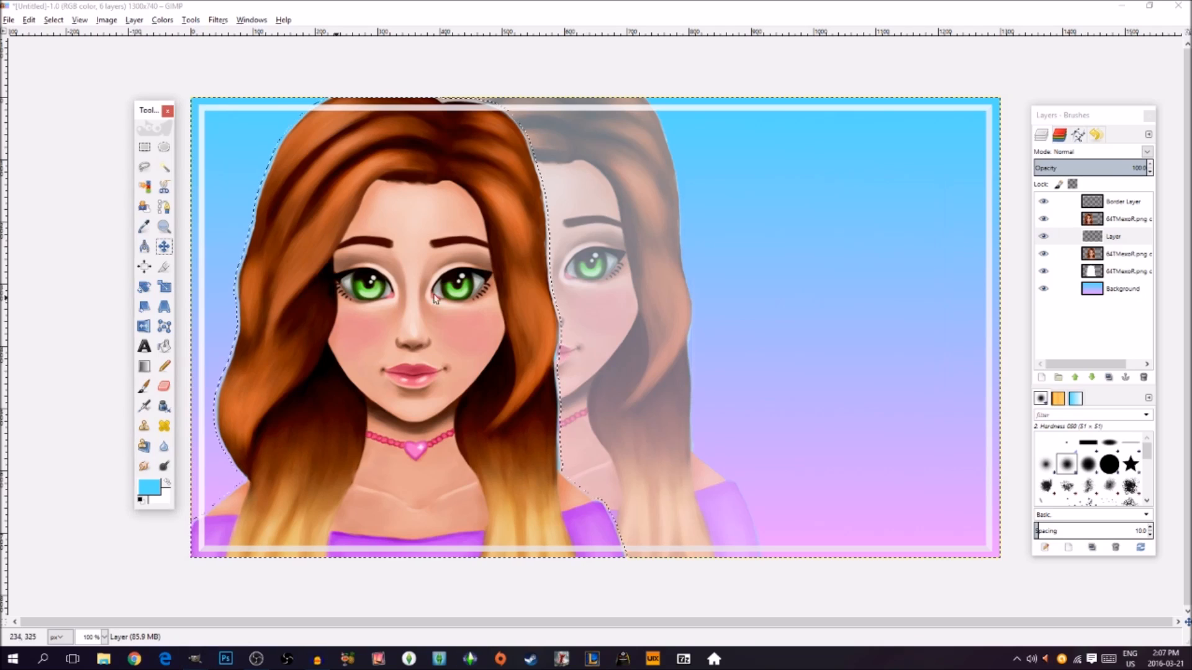
left_click(53, 20)
mouse_move(38, 22)
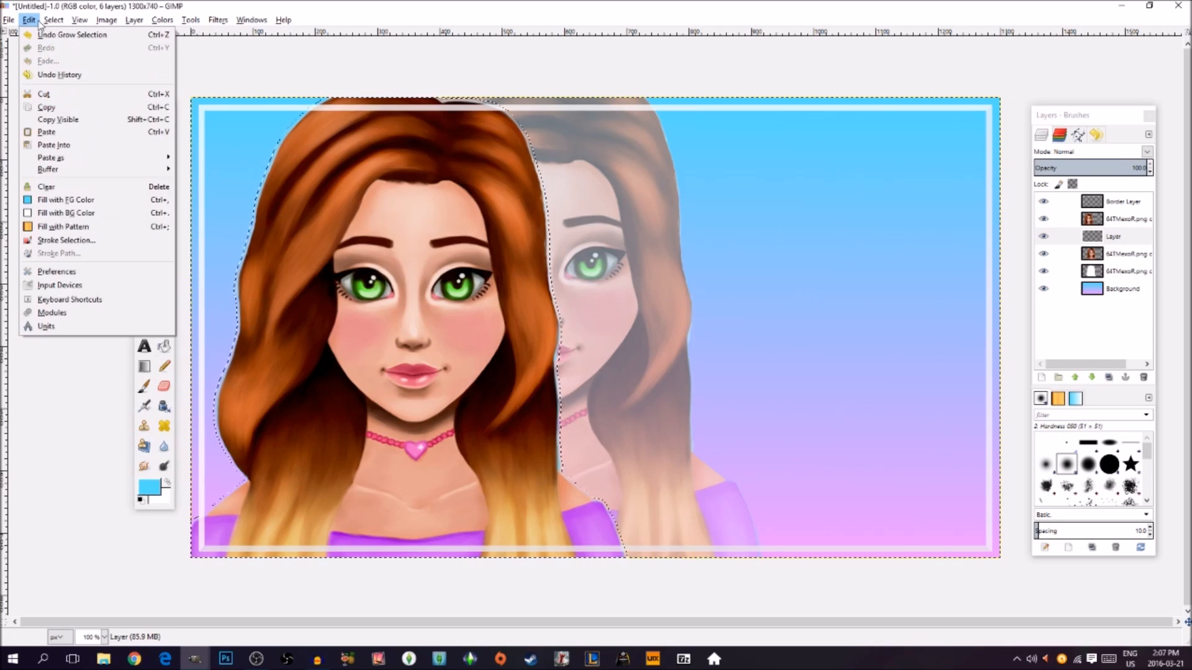
left_click(75, 215)
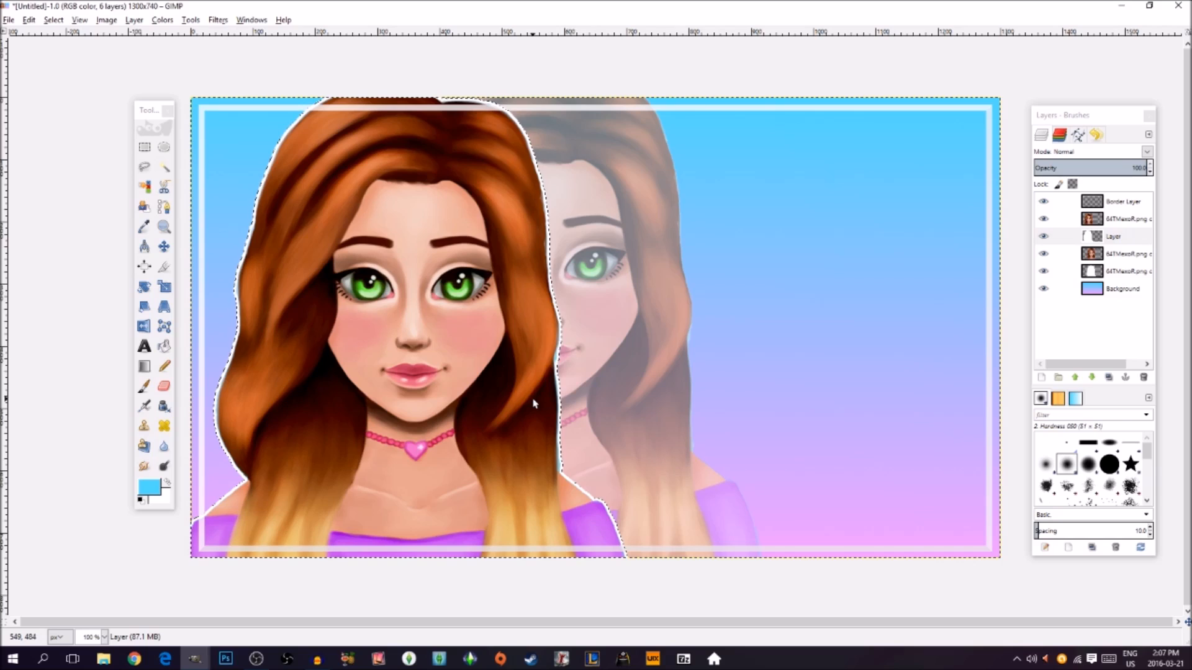
Step: Apply a black Drop Shadow to the white outline layer with offsets X 6 and Y 6, blur radius 15 and opacity 85
left_click(218, 20)
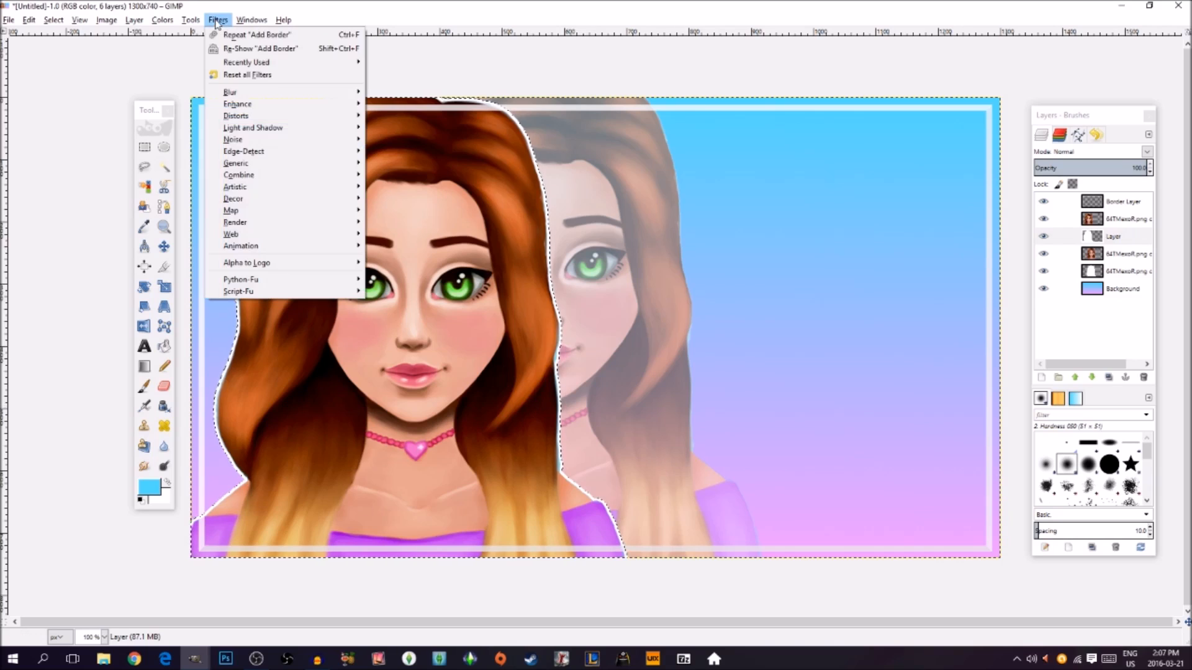
mouse_move(253, 131)
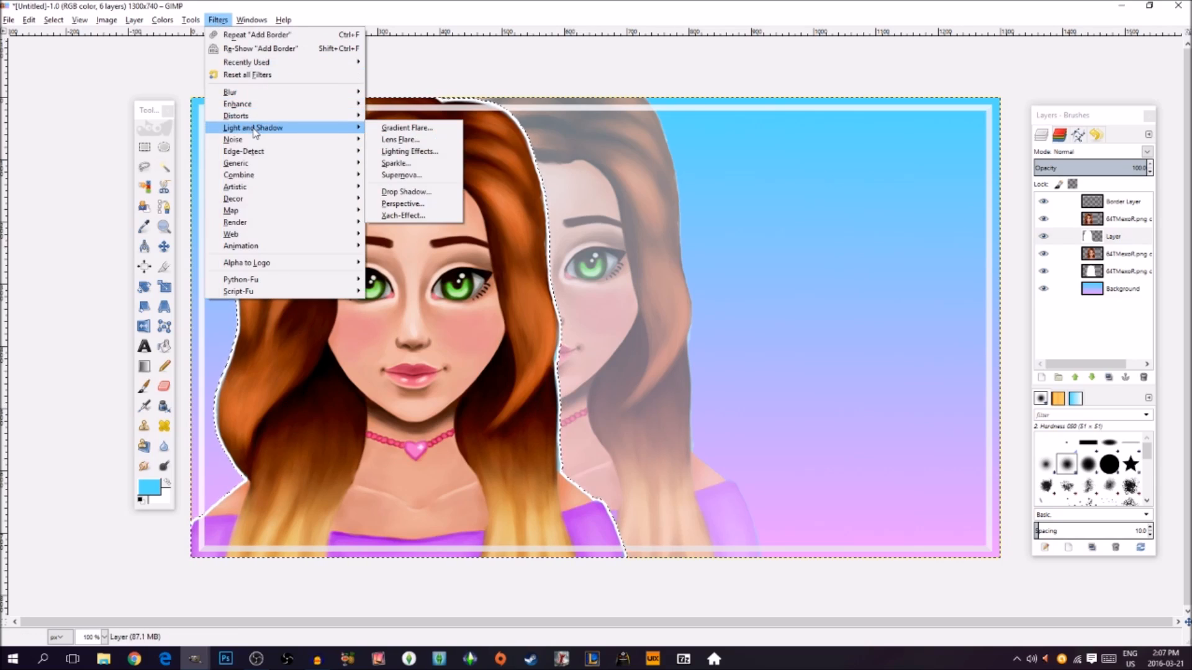
left_click(409, 196)
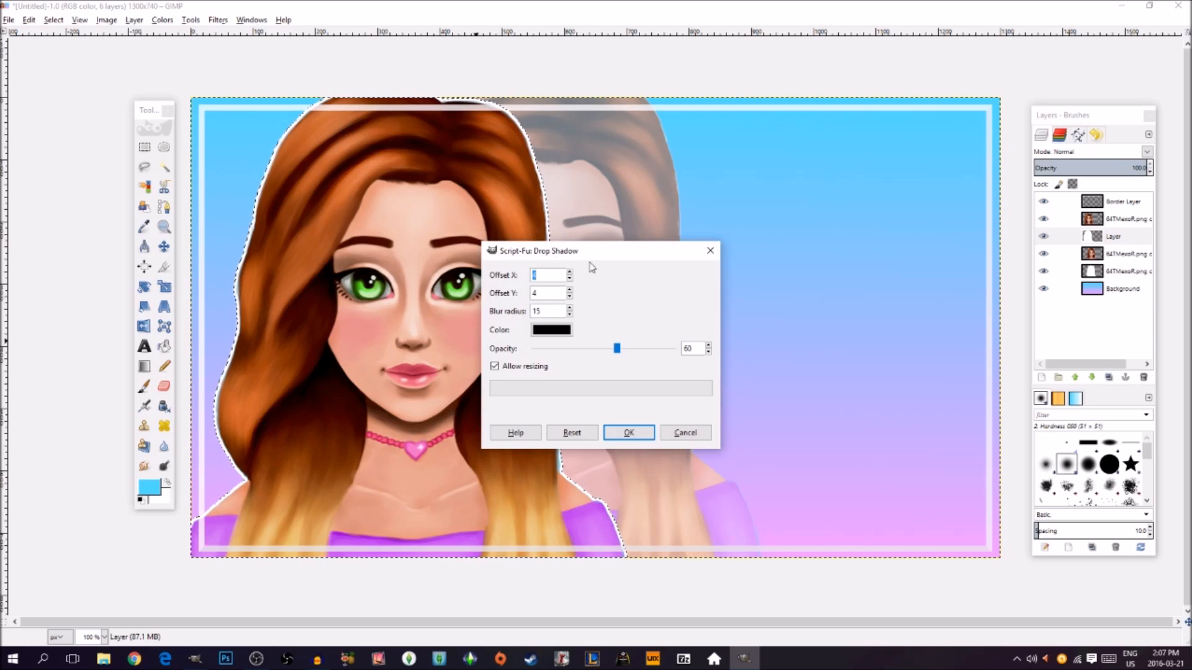
left_click(569, 272)
left_click(570, 272)
left_click(569, 289)
left_click(569, 289)
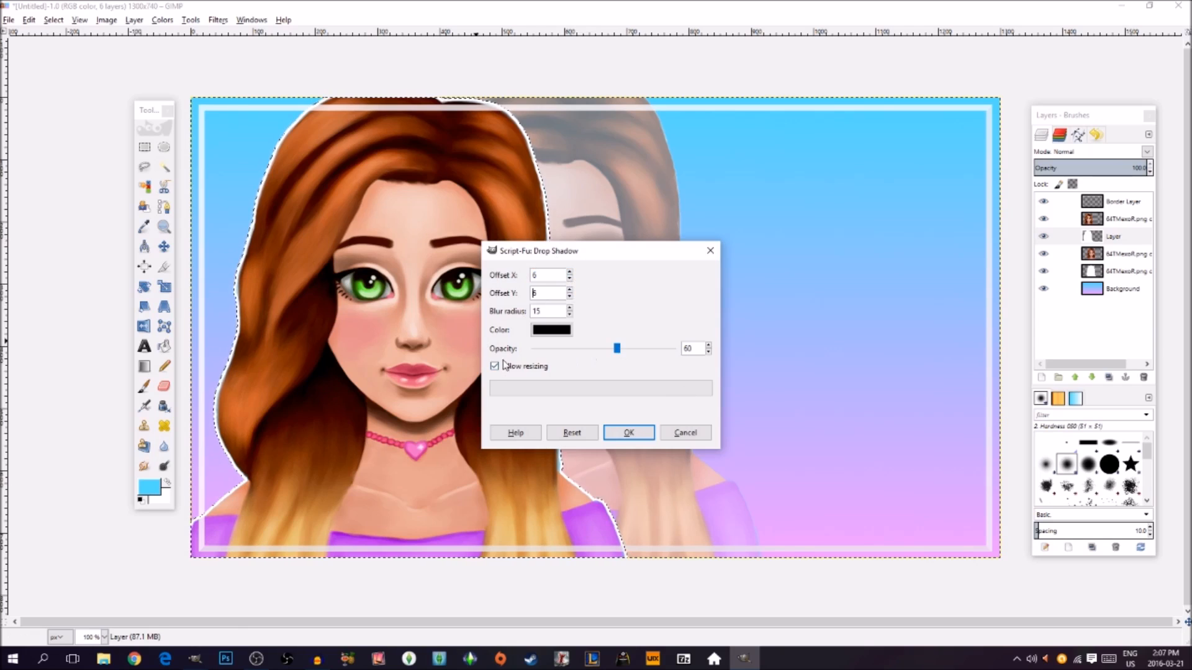
left_click_drag(617, 348, 654, 354)
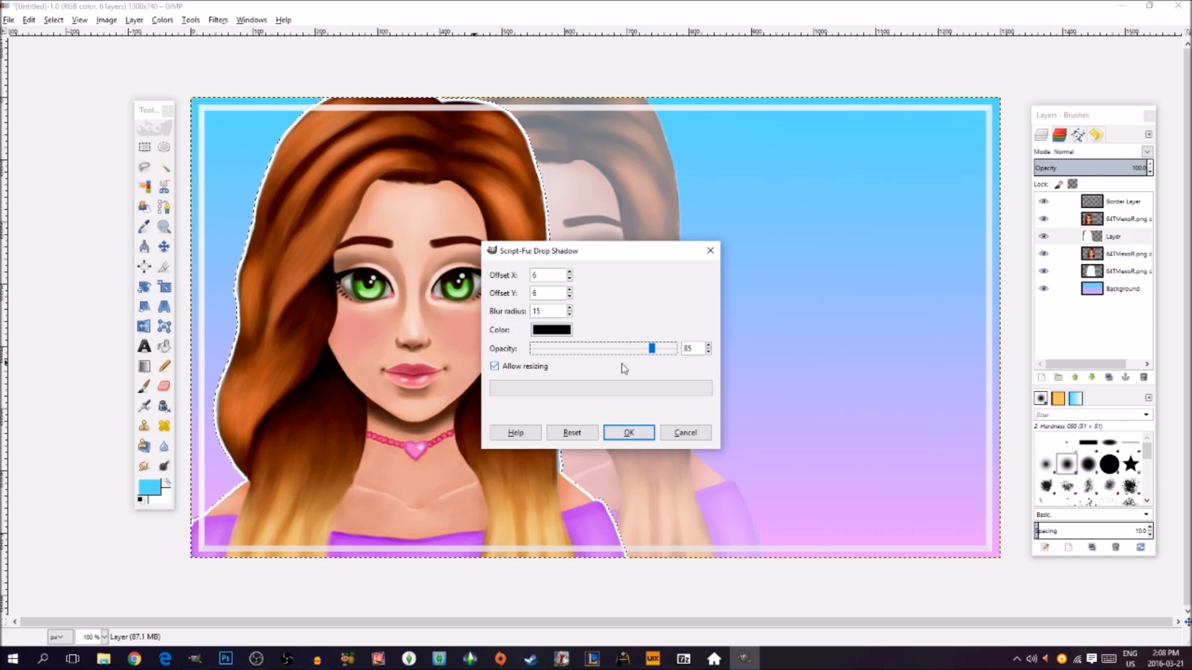
left_click(643, 434)
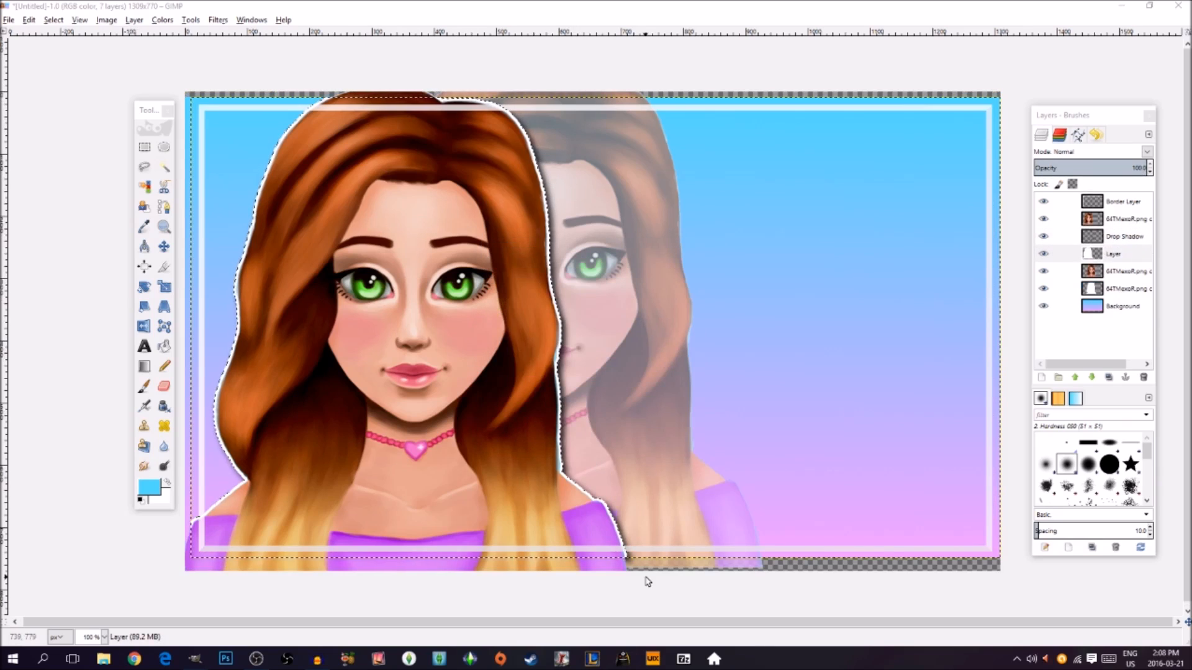
Step: Clear the selection around the front character and show the tool and layer windows again
left_click(54, 20)
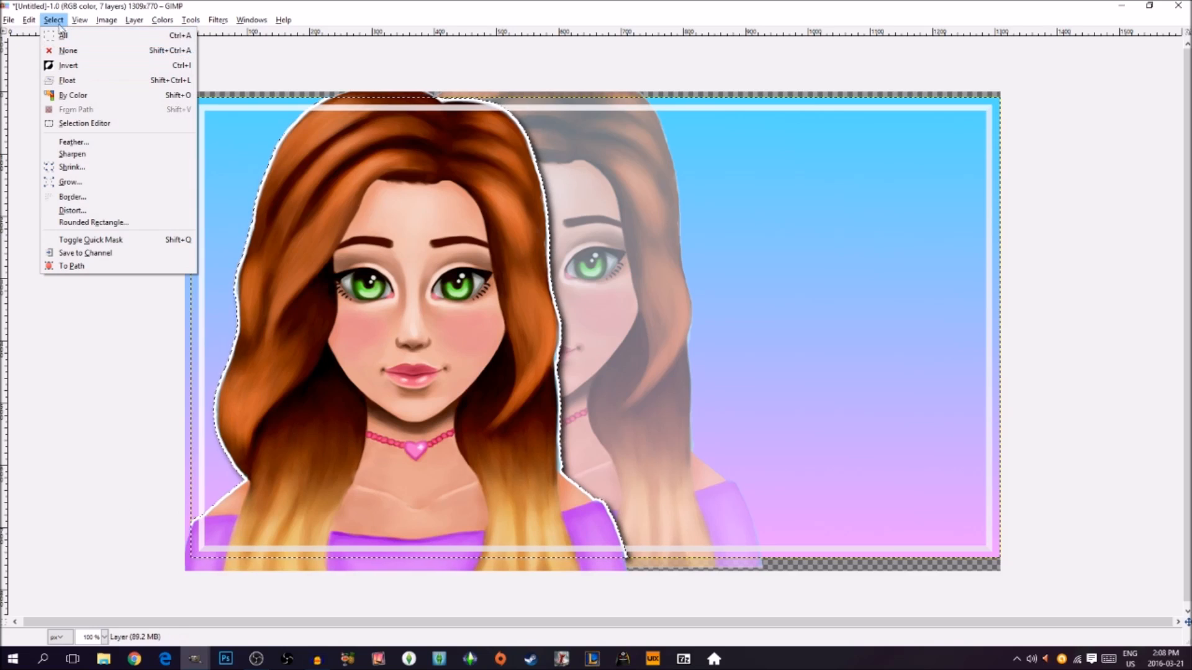
left_click(67, 50)
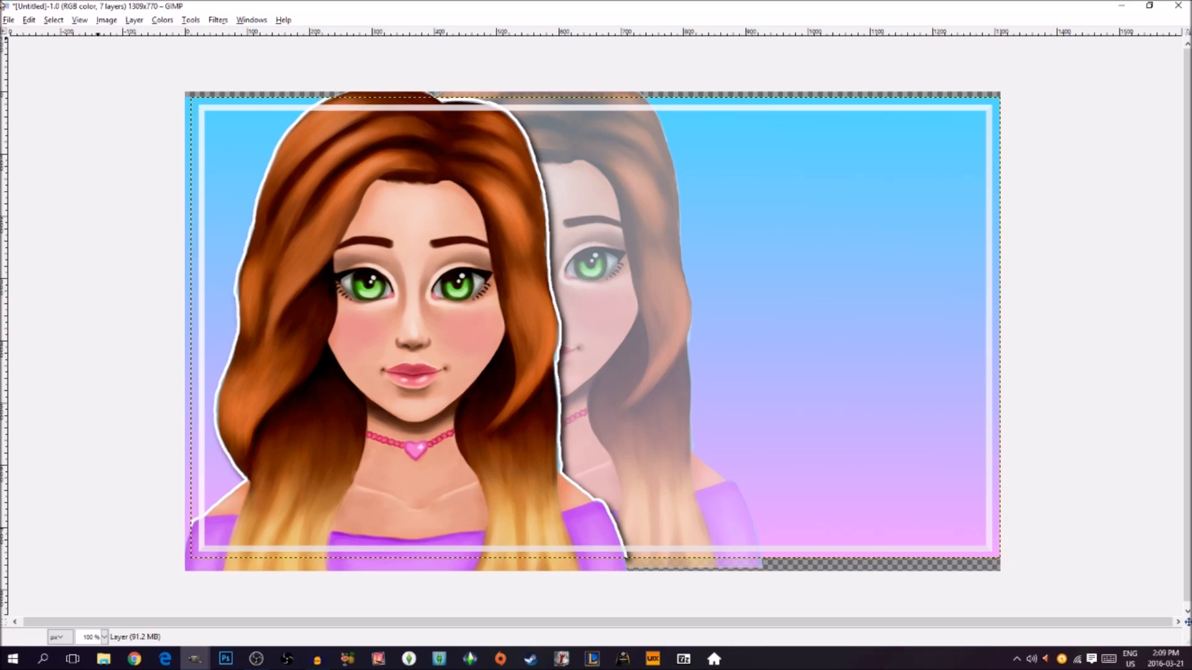
key("Tab")
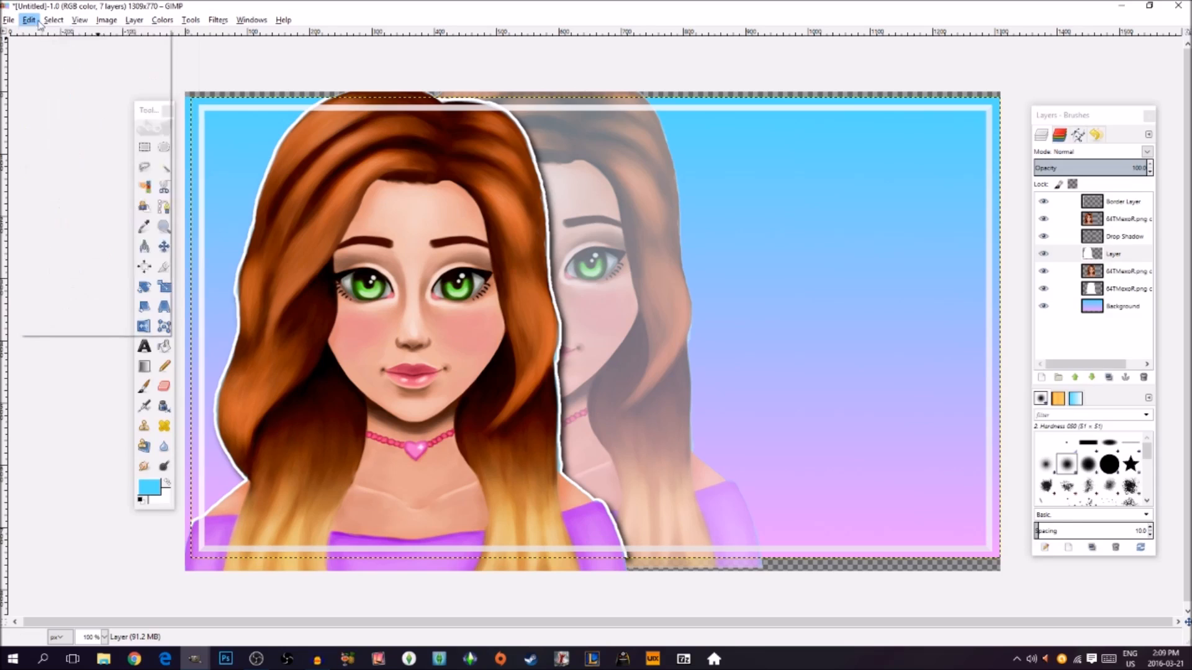
Step: Undo the deselection, the drop shadow and the white fill of the outline layer
left_click(31, 20)
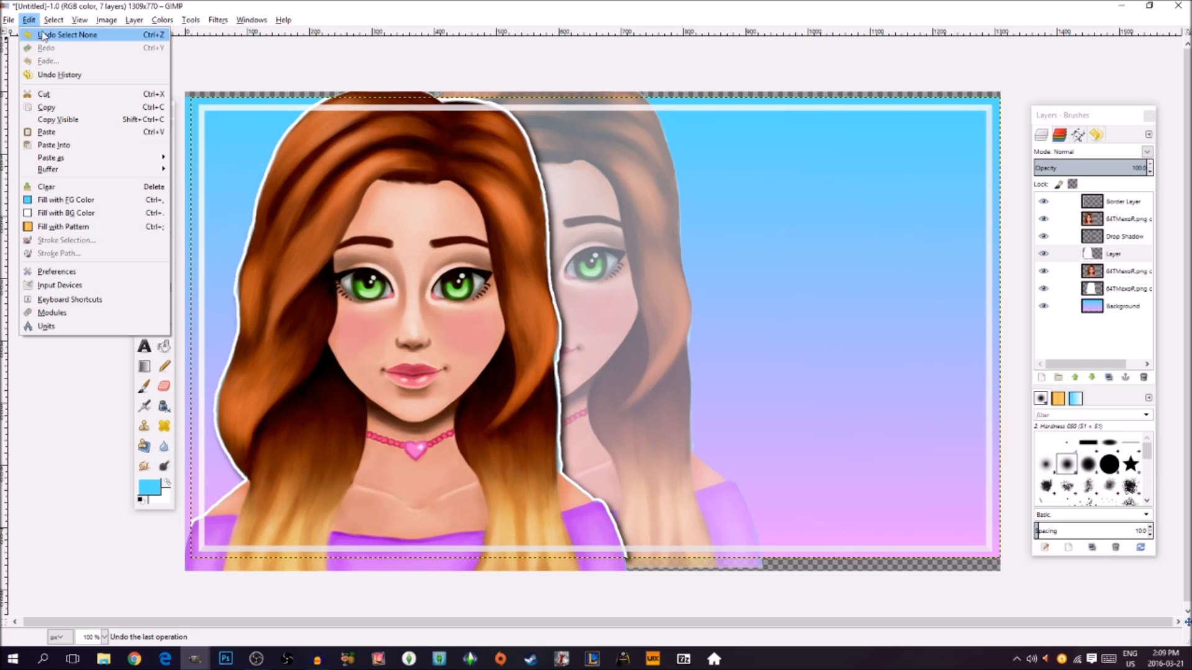
left_click(42, 35)
left_click(36, 22)
left_click(42, 35)
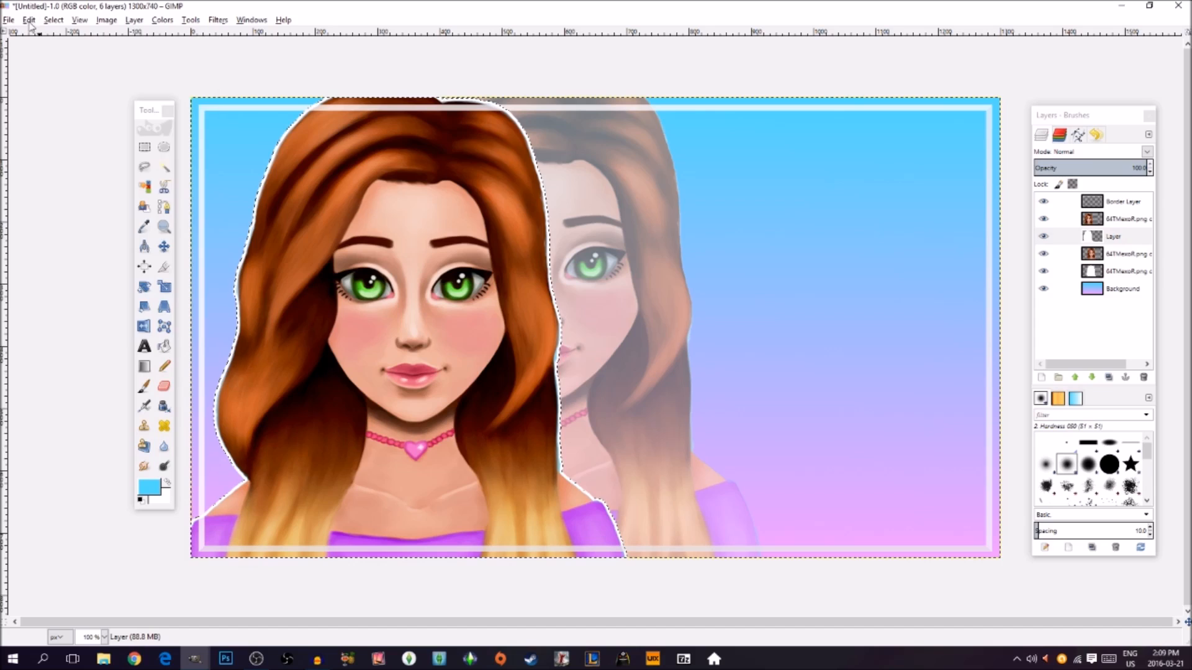
left_click(29, 20)
left_click(36, 32)
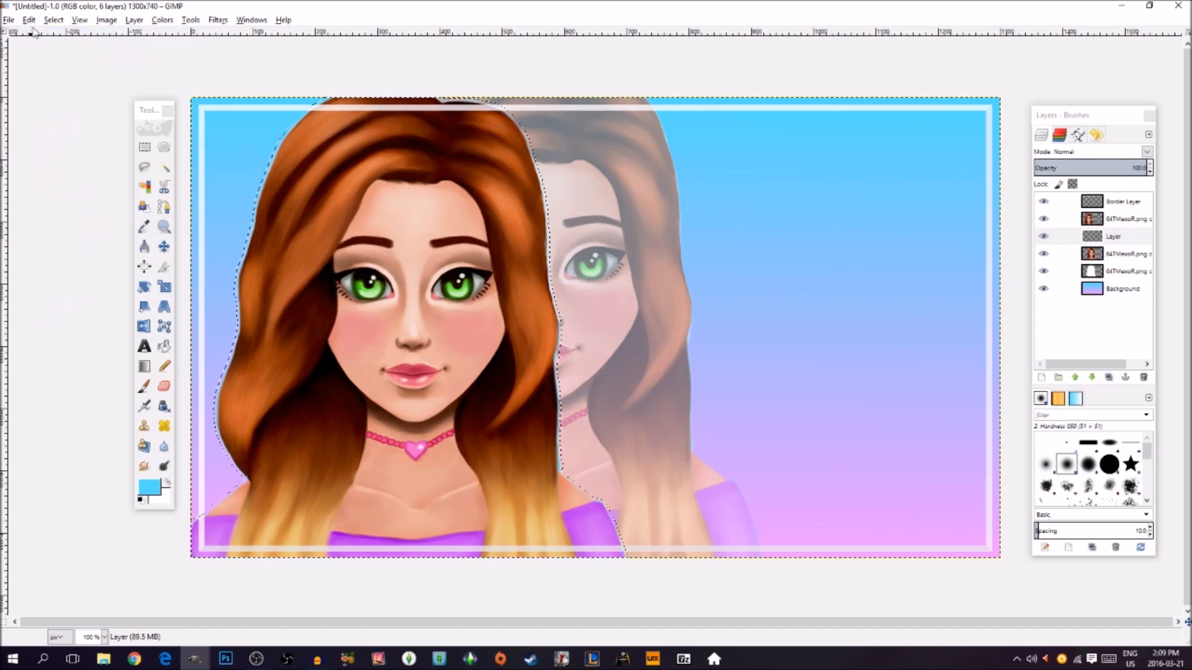
Step: Redo the white background-colour fill on the outline layer and clear the selection
left_click_drag(56, 7, 226, 44)
left_click(960, 45)
left_click(29, 20)
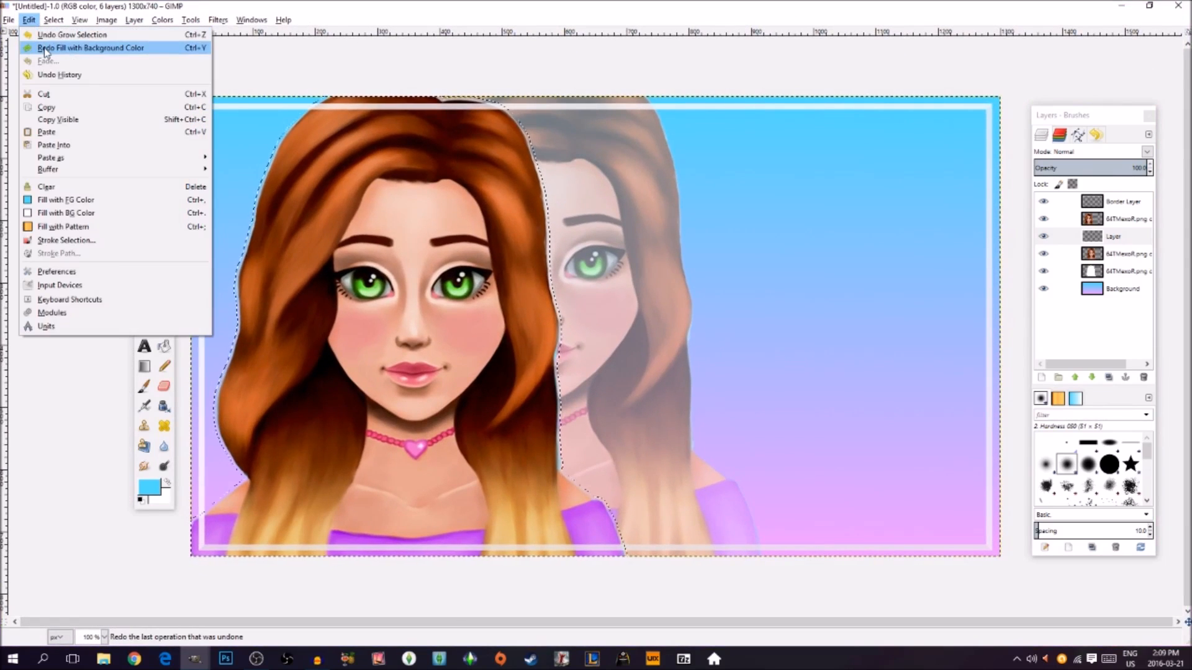
left_click(45, 48)
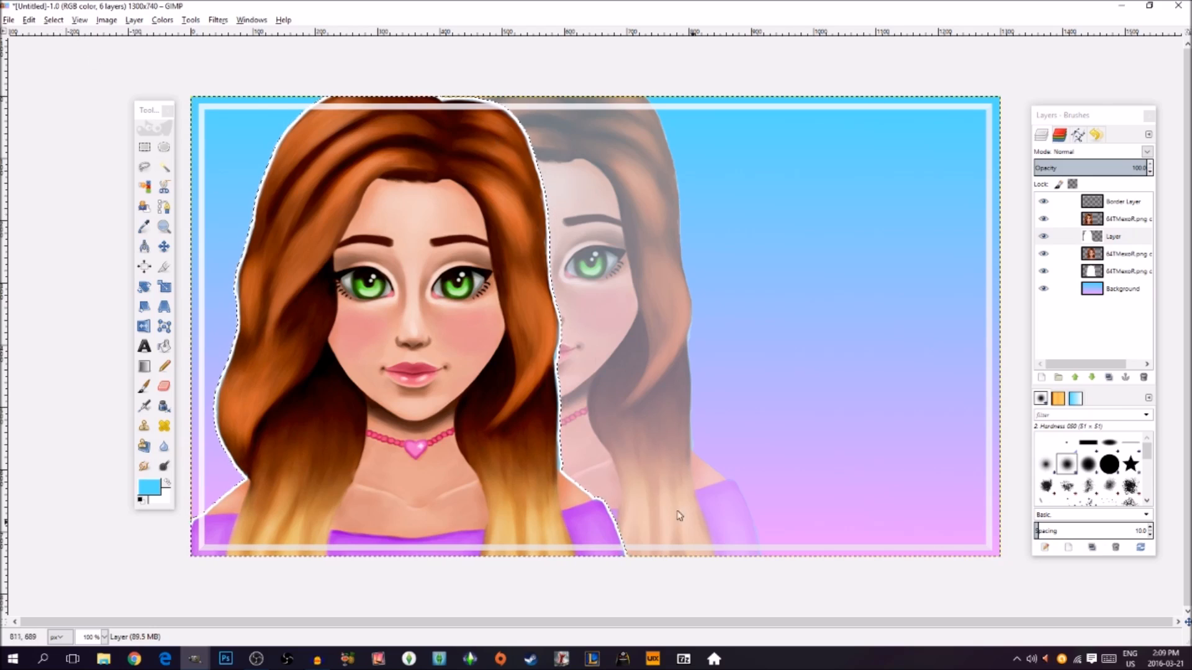
left_click(54, 20)
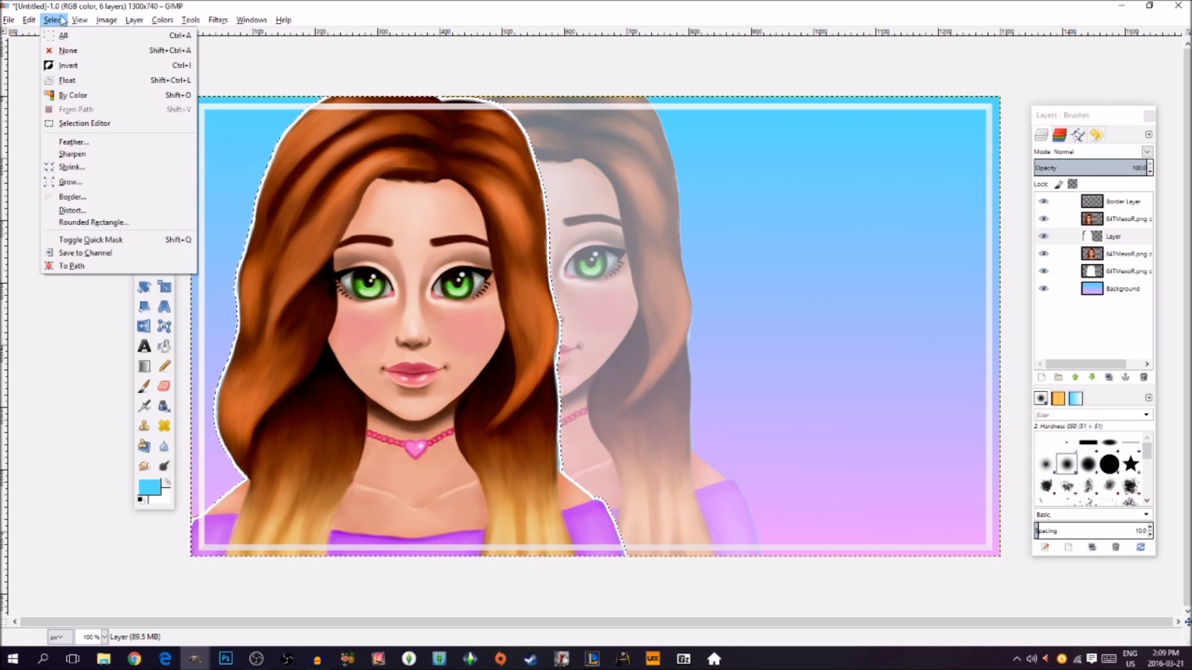
left_click(69, 53)
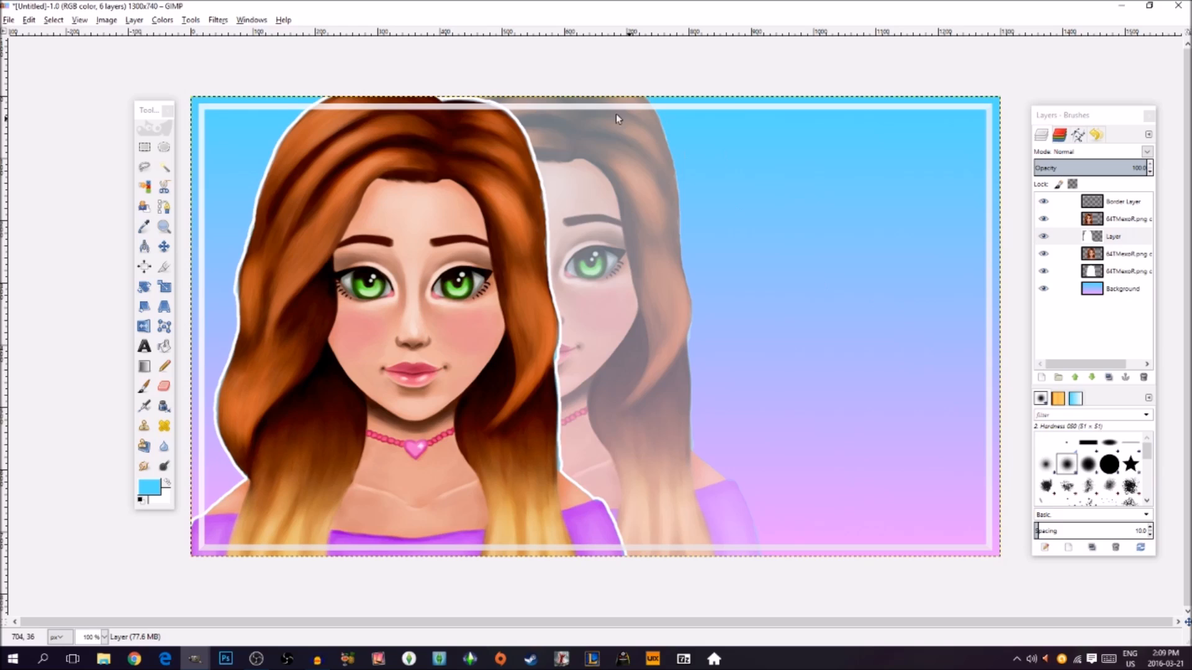
Step: Select the faded character's outline with Alpha to Selection and add a transparent 1300 x 740 px layer directly below that character's layer
right_click(1118, 258)
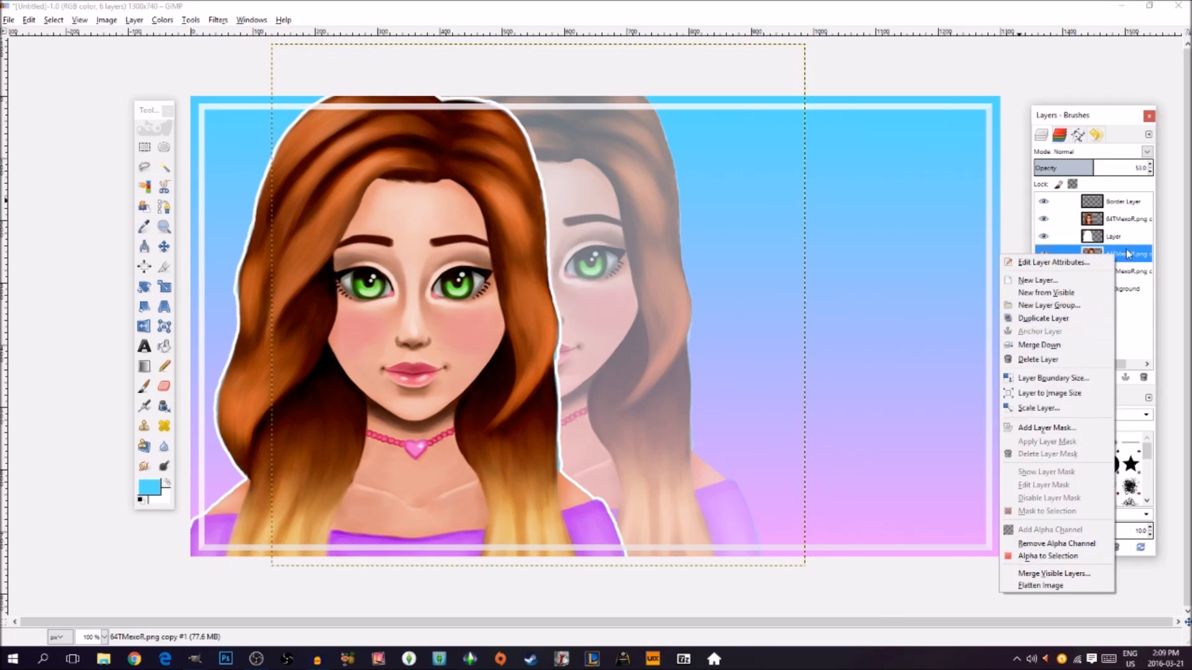
left_click(1048, 555)
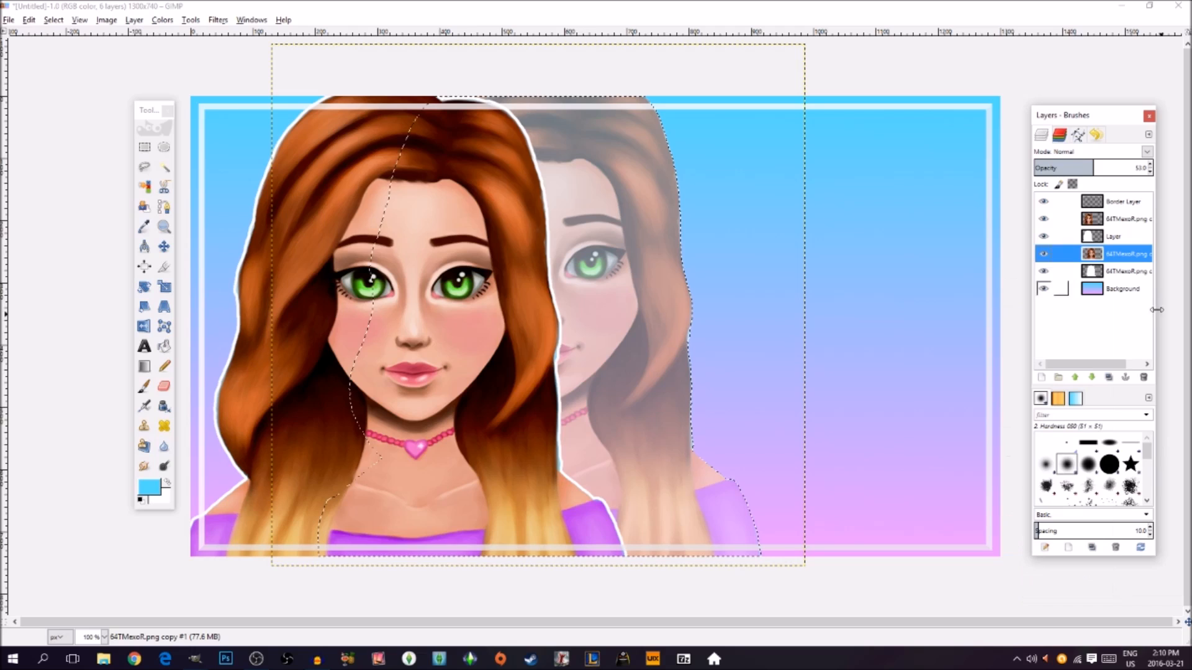
left_click(1041, 377)
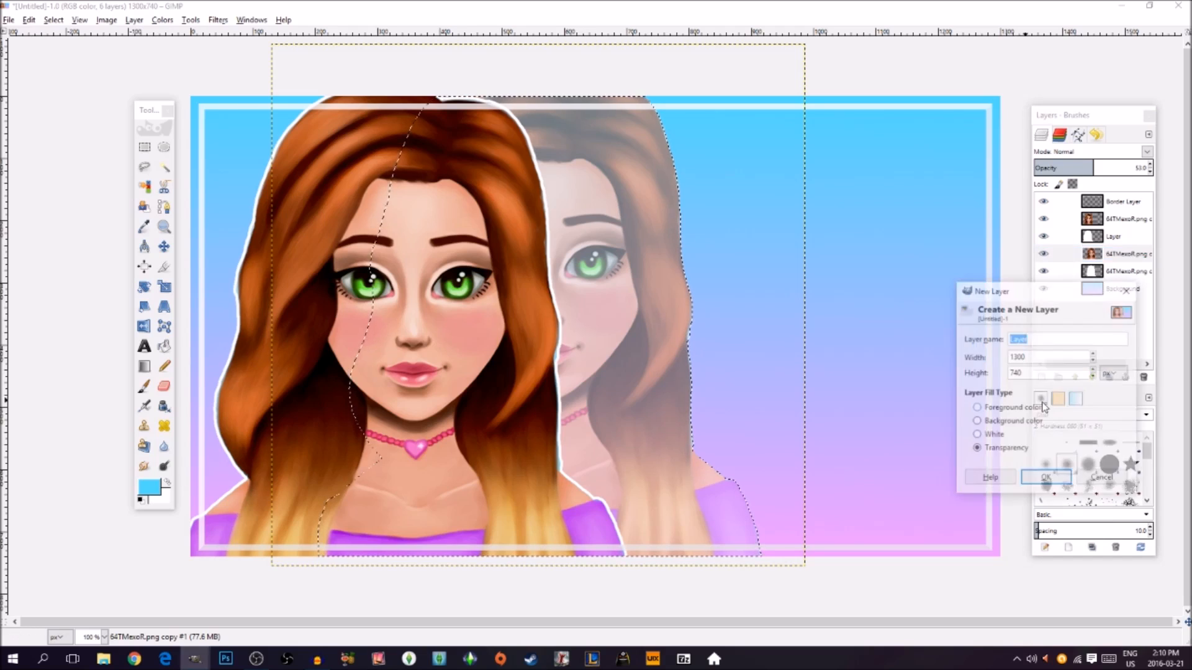
left_click(1046, 476)
left_click(1092, 378)
Step: Grow the faded character's outline selection
left_click(53, 20)
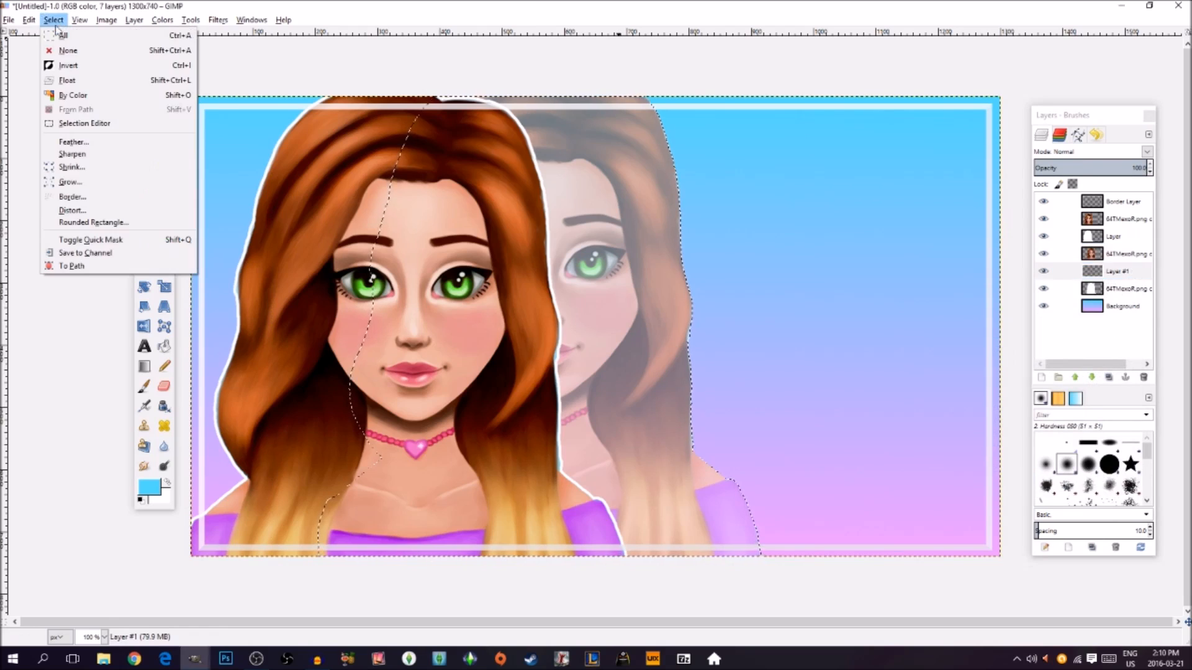
Step: Grow the selection around the faded portrait, fill it with the white background color on Layer #1, and deselect
left_click(70, 182)
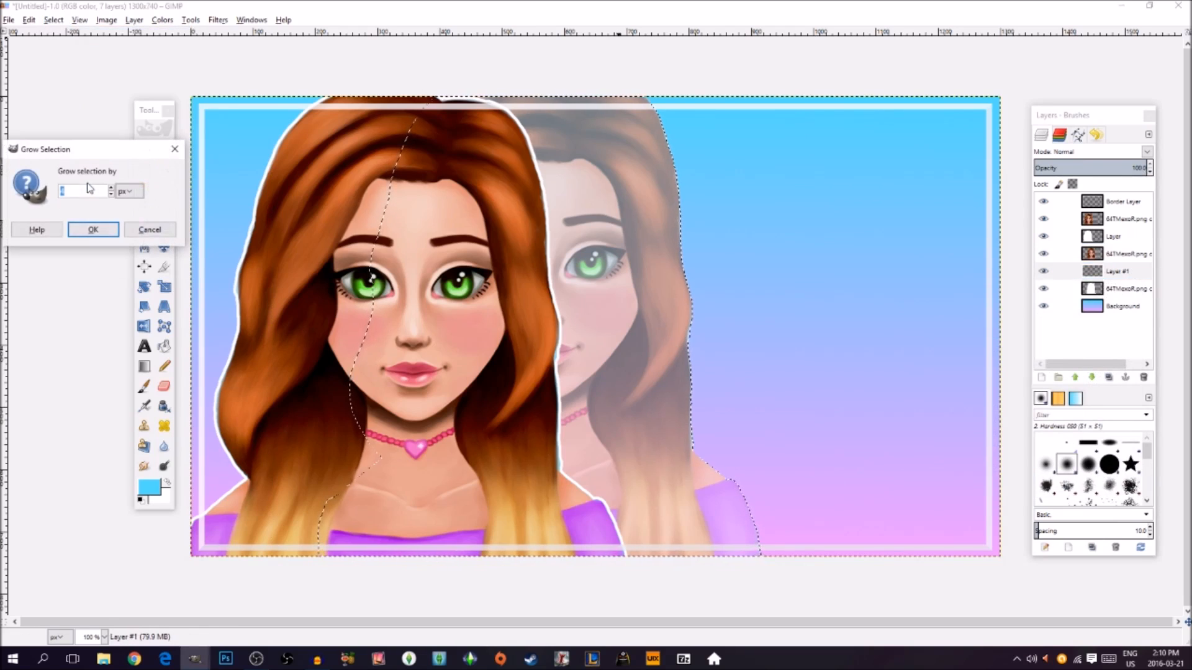
left_click(93, 229)
left_click(29, 20)
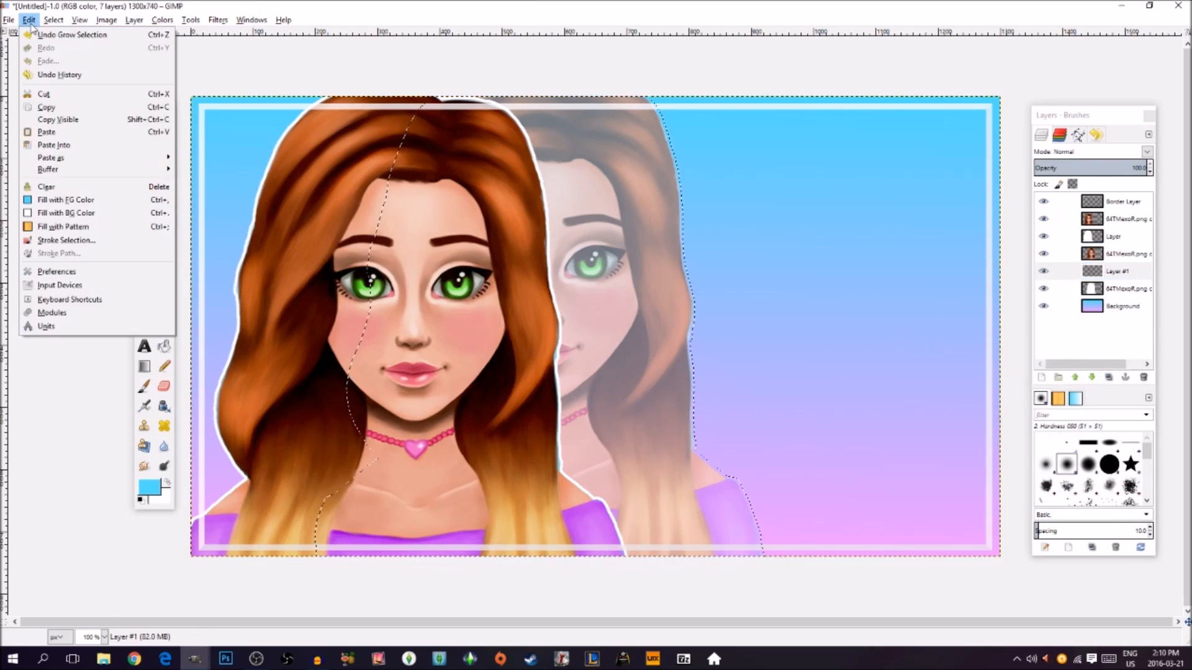
left_click(62, 213)
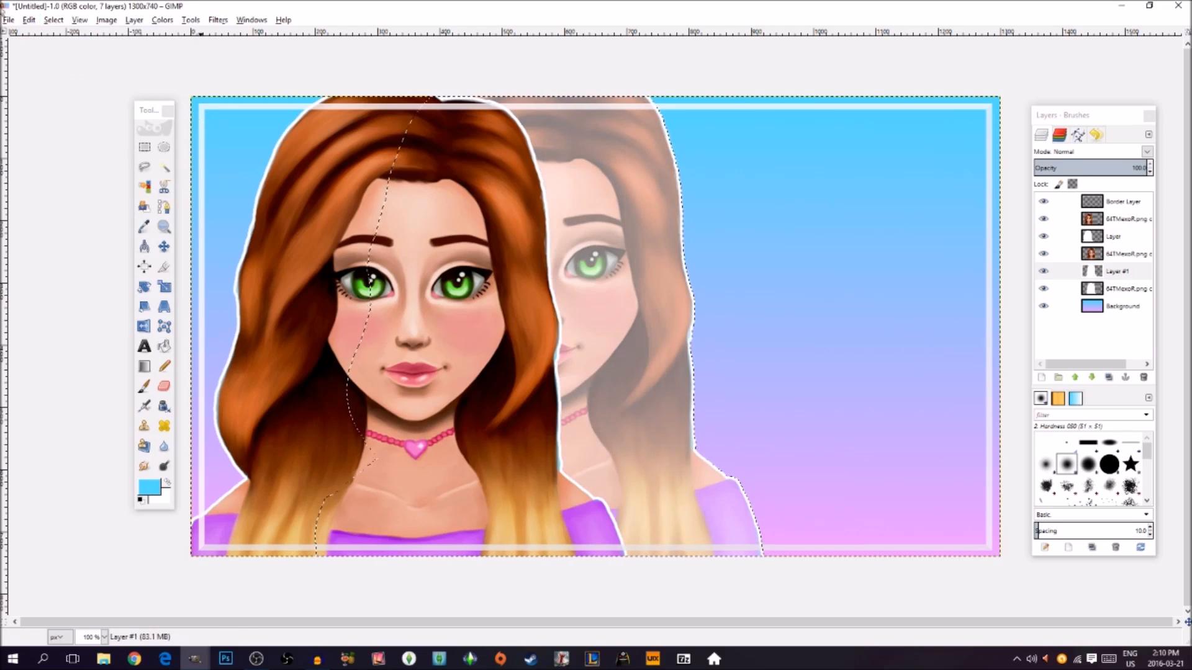
left_click(53, 20)
left_click(74, 54)
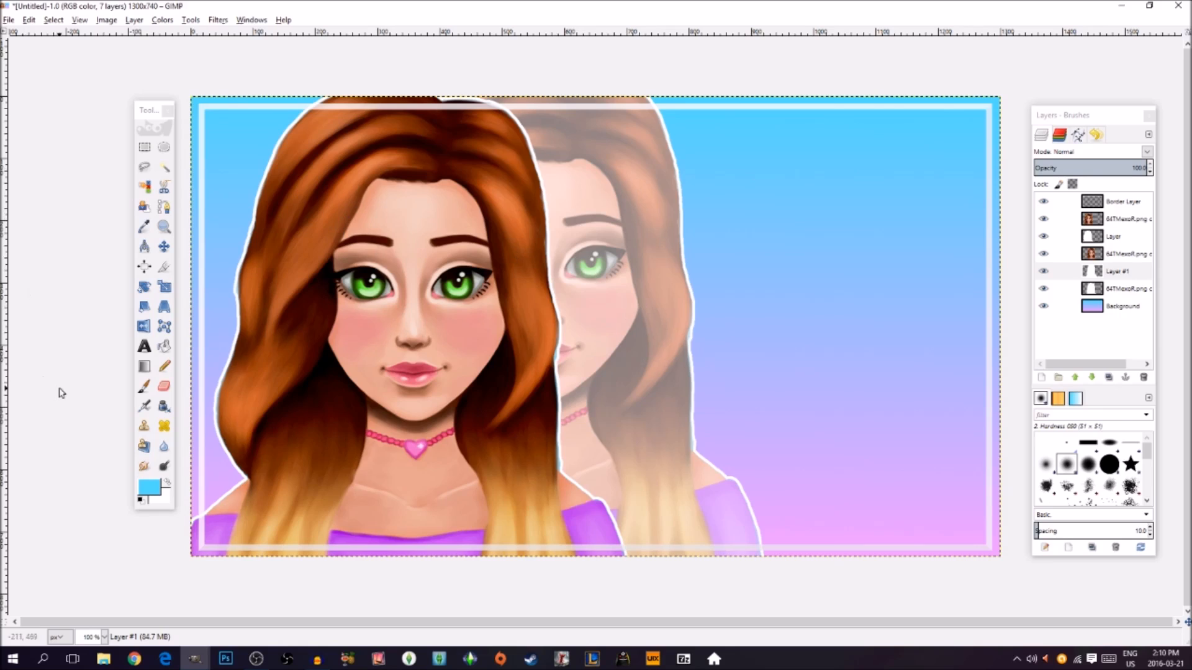
Step: Create a text box about 480 × 211 px in the empty area beside the portraits, containing "Gimp"
left_click(144, 345)
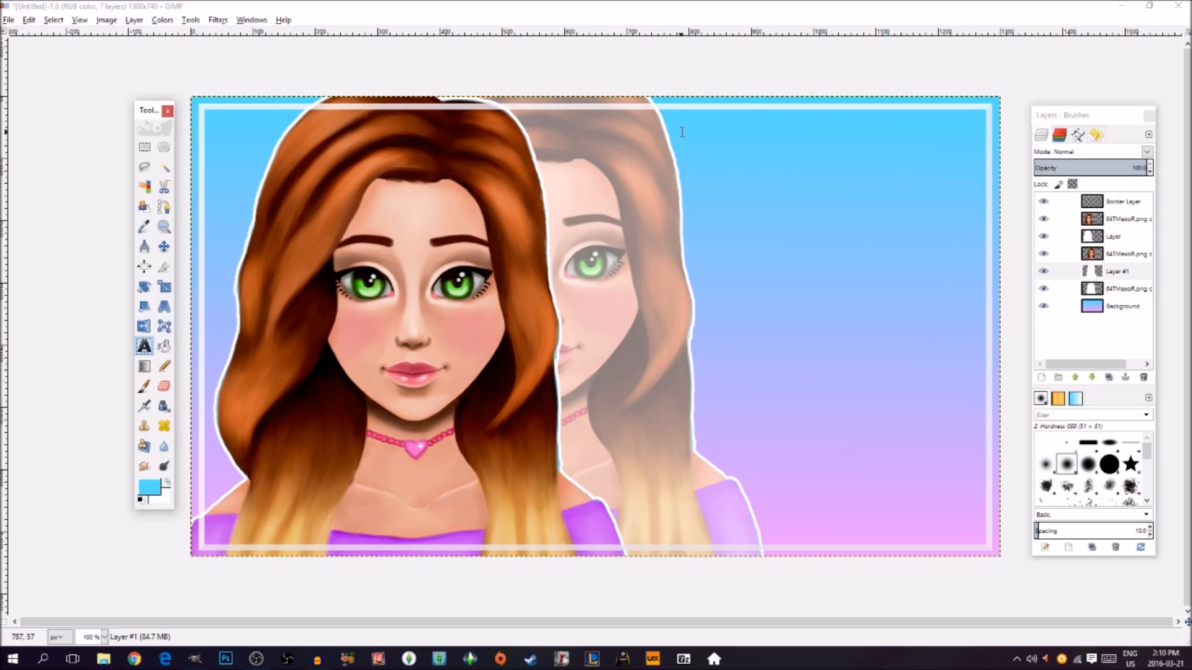
left_click_drag(683, 132, 981, 263)
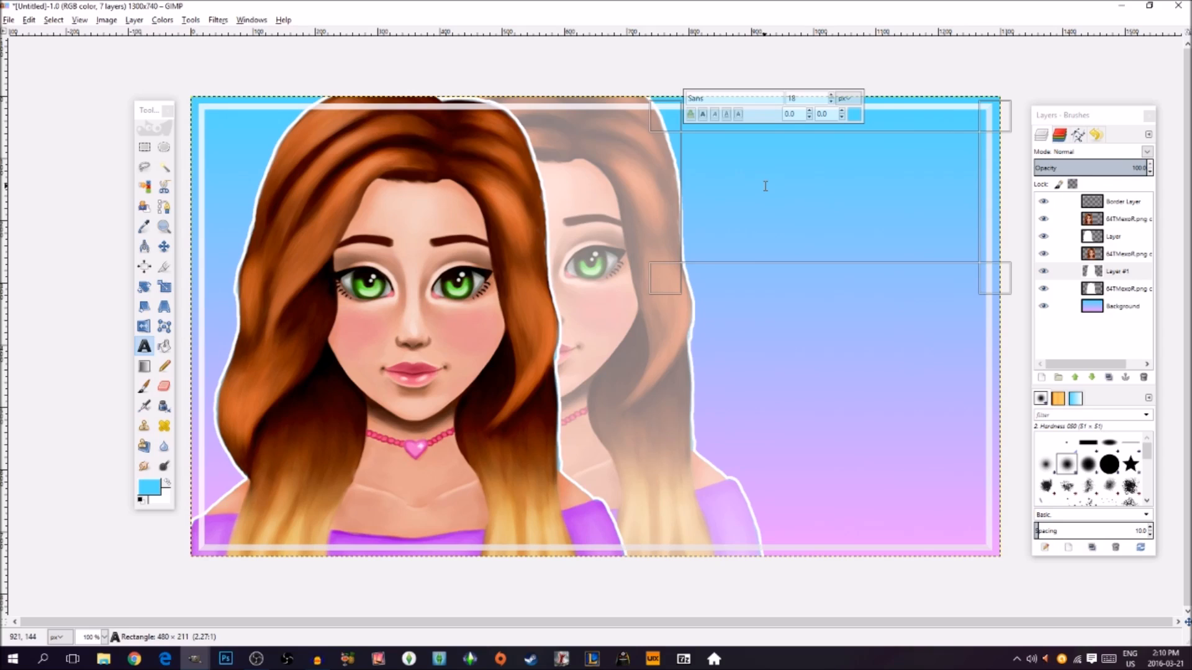
type("Gimp")
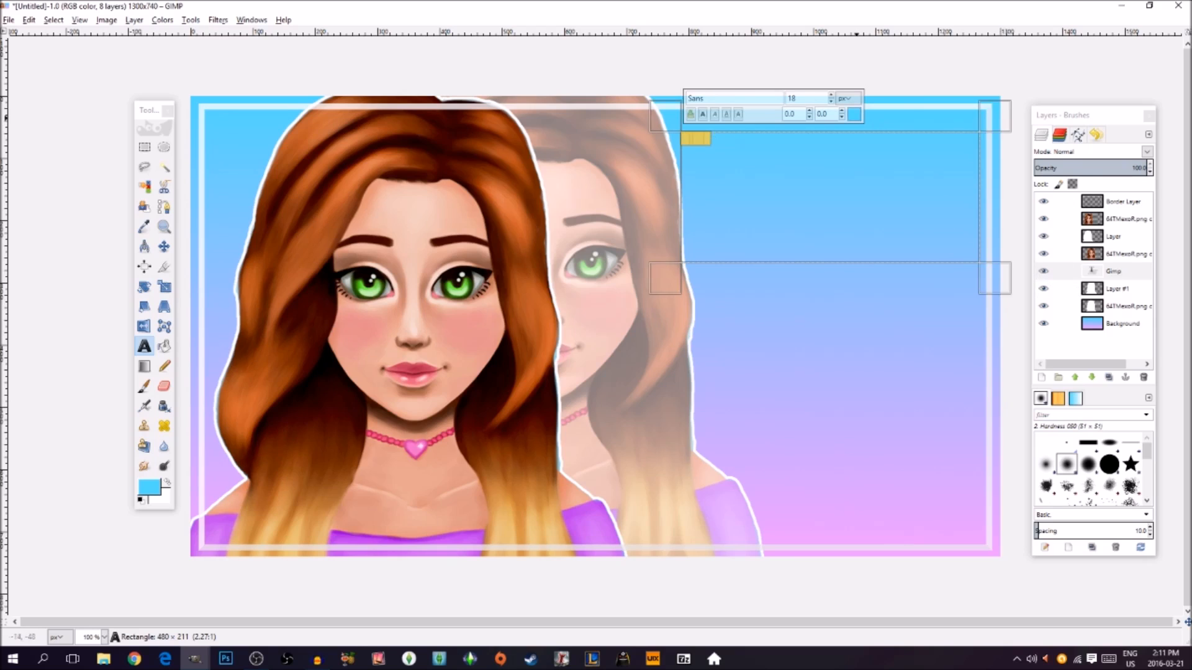
Step: Change the color of the whole "Gimp" text to white (ffffff)
left_click_drag(729, 140, 654, 151)
left_click(886, 173)
key("ctrl+a")
left_click(855, 116)
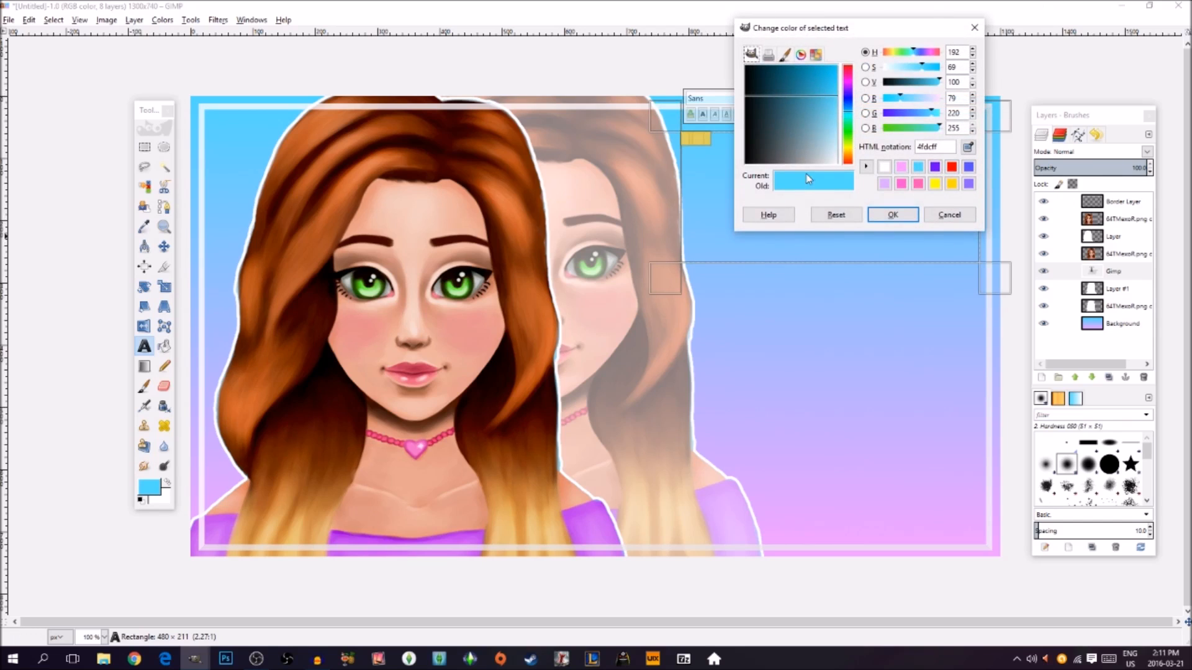
left_click(884, 167)
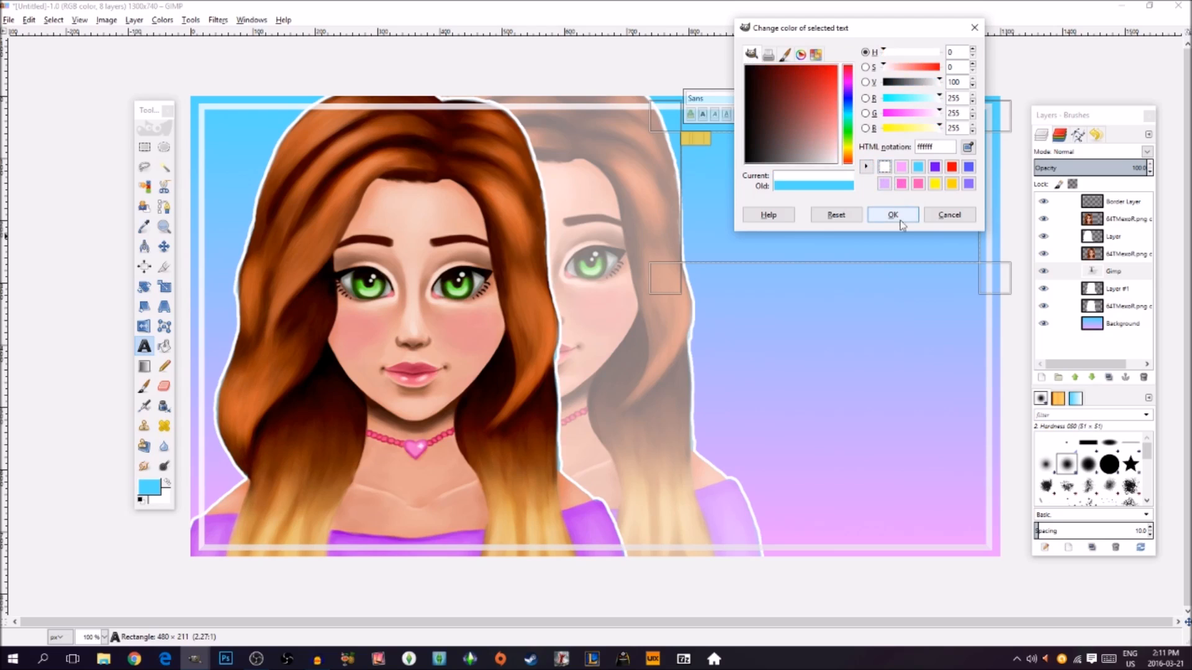
left_click(904, 216)
left_click(730, 146)
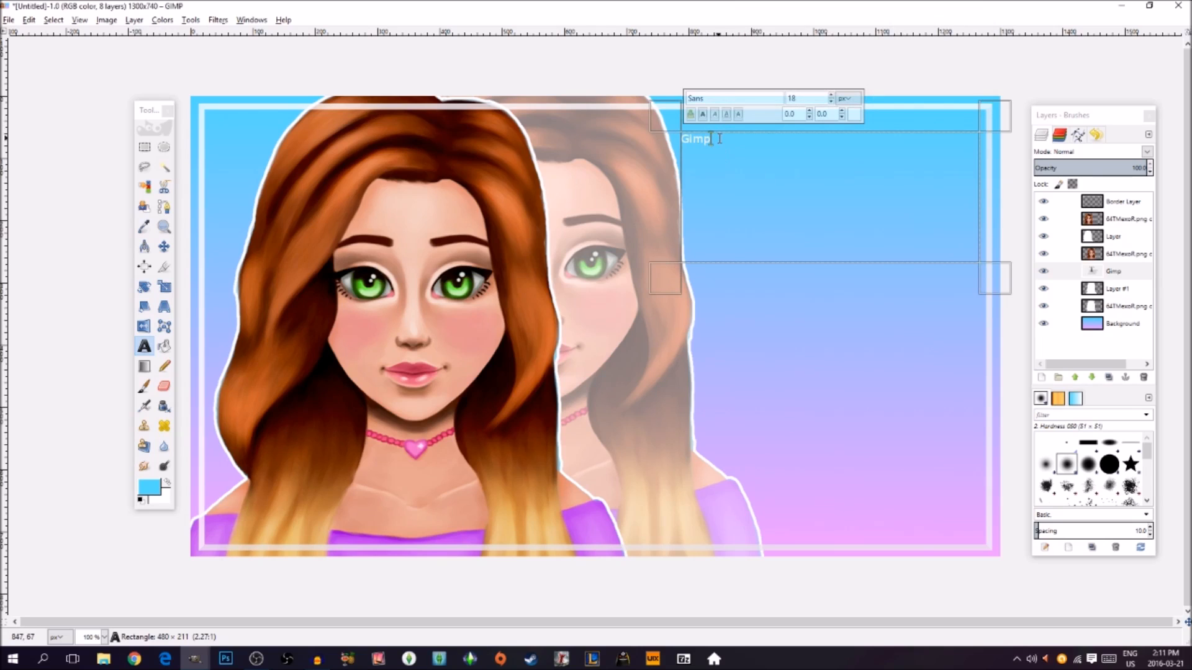
Step: Enlarge the "Gimp" text to 178 px and extend its text box to about 491 × 234 px
left_click_drag(727, 138, 675, 140)
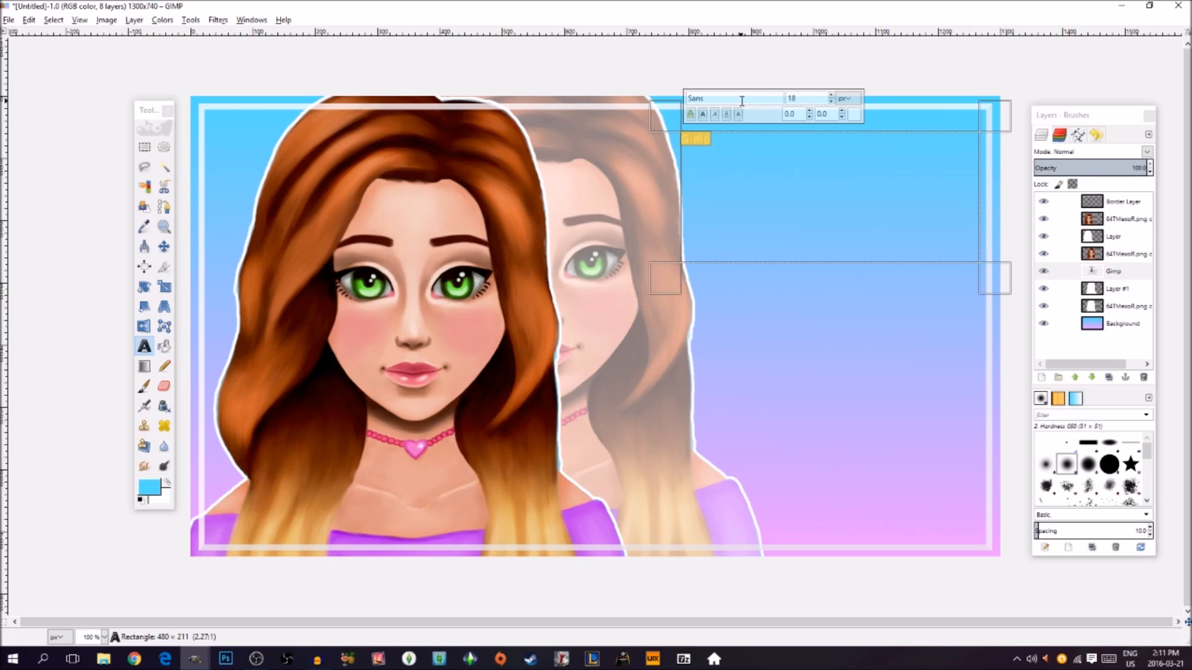
left_click(832, 94)
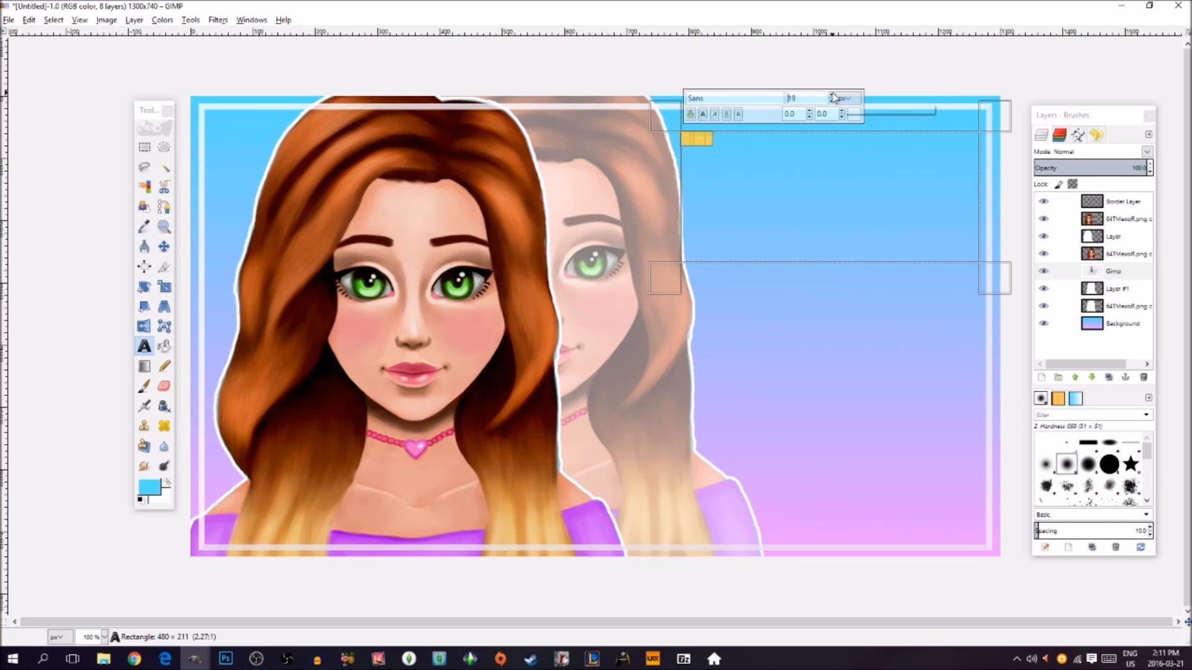
left_click(833, 95)
left_click(832, 95)
left_click(833, 95)
left_click_drag(992, 273, 1002, 289)
left_click(975, 225)
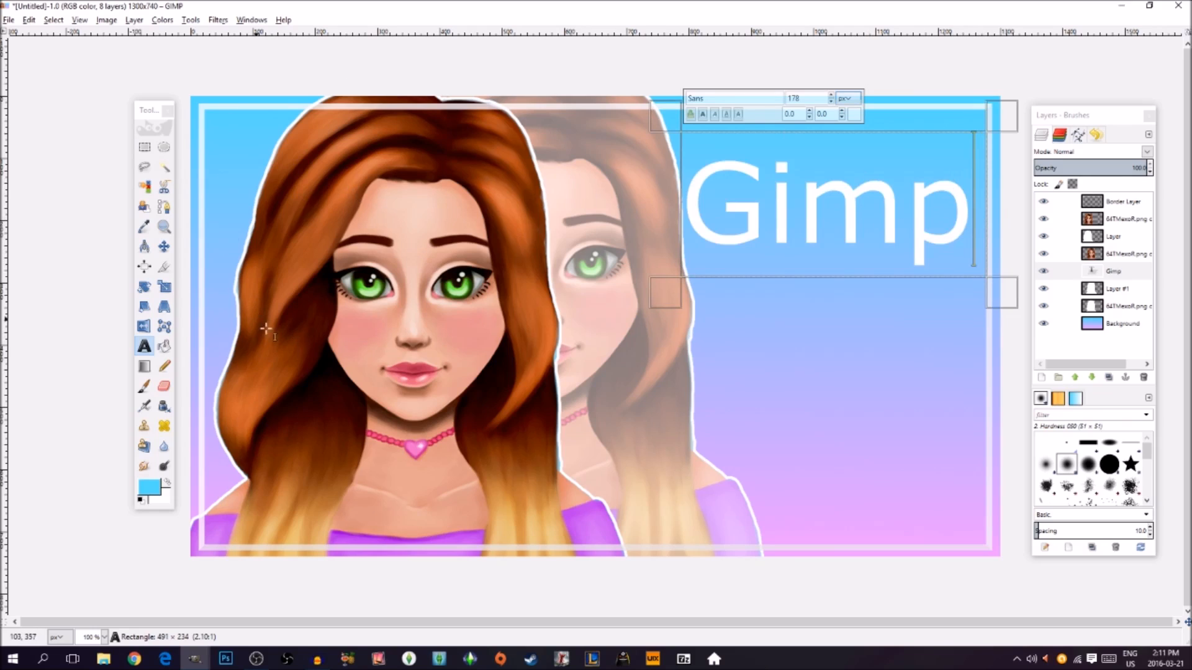
Step: Open the Text tool's options, browse the fonts, and set the "Gimp" text's font to Bebas
left_click(146, 349)
double_click(146, 350)
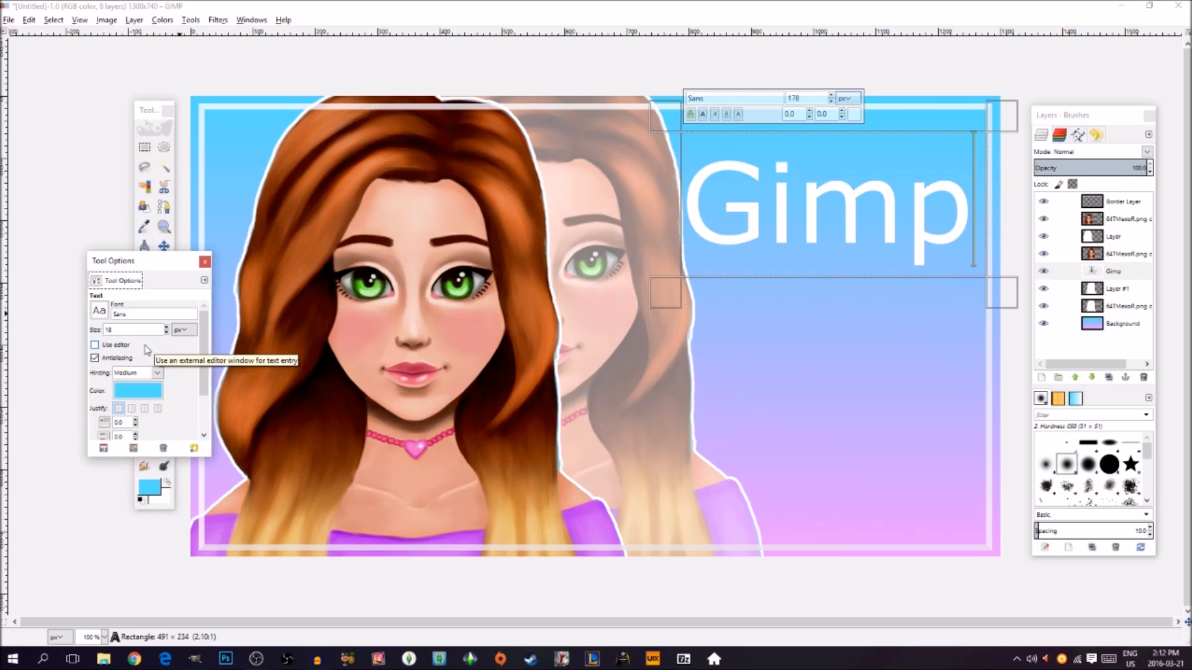
left_click(99, 310)
left_click(98, 314)
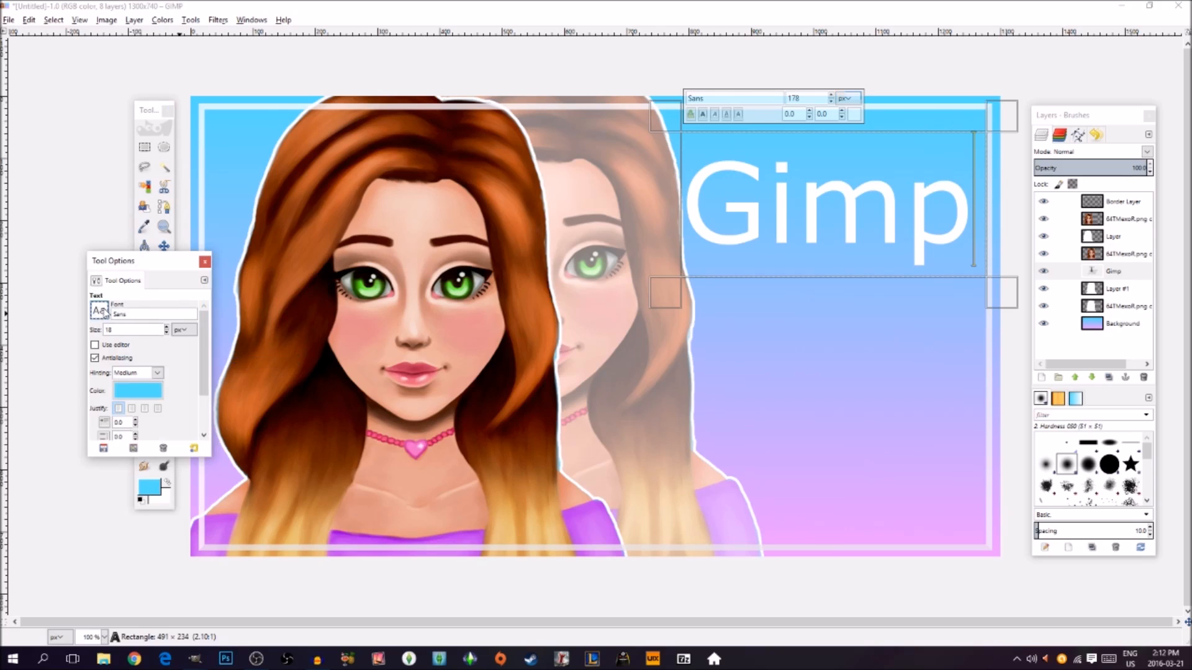
left_click(98, 314)
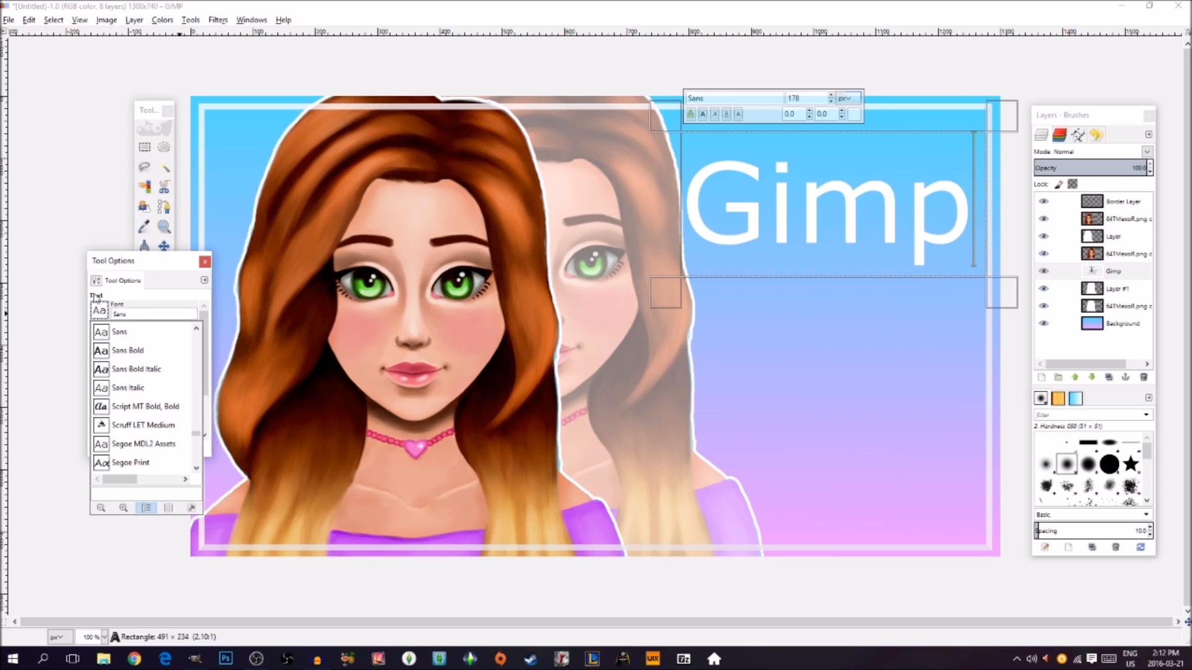
left_click_drag(196, 433, 205, 323)
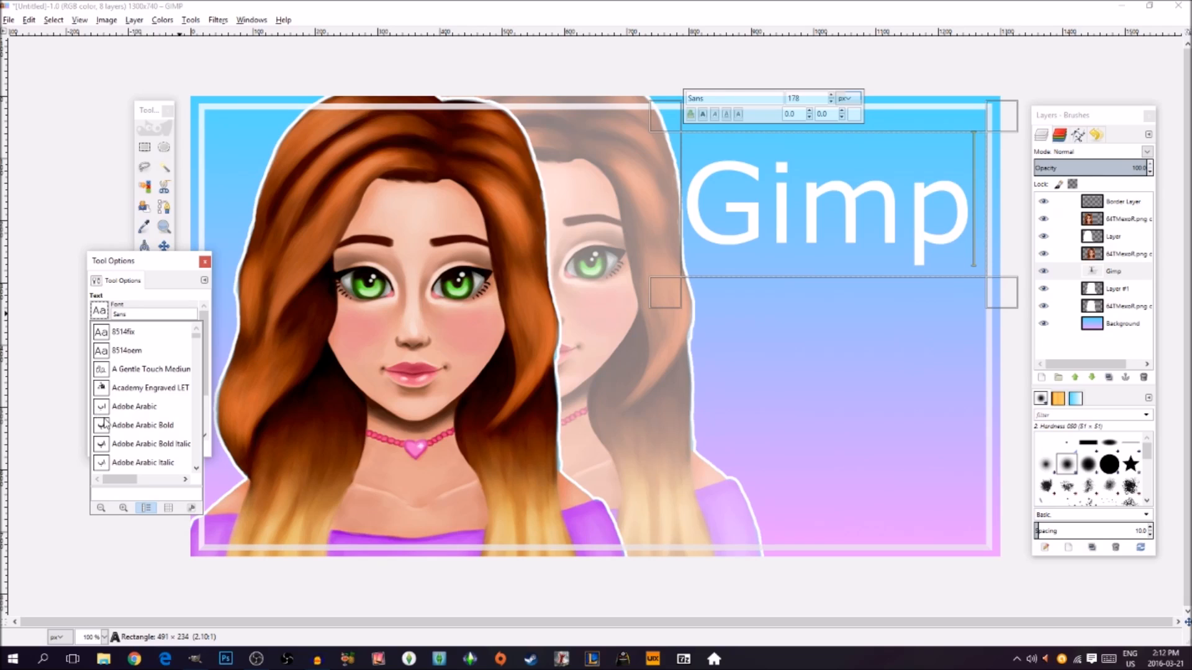
left_click(138, 321)
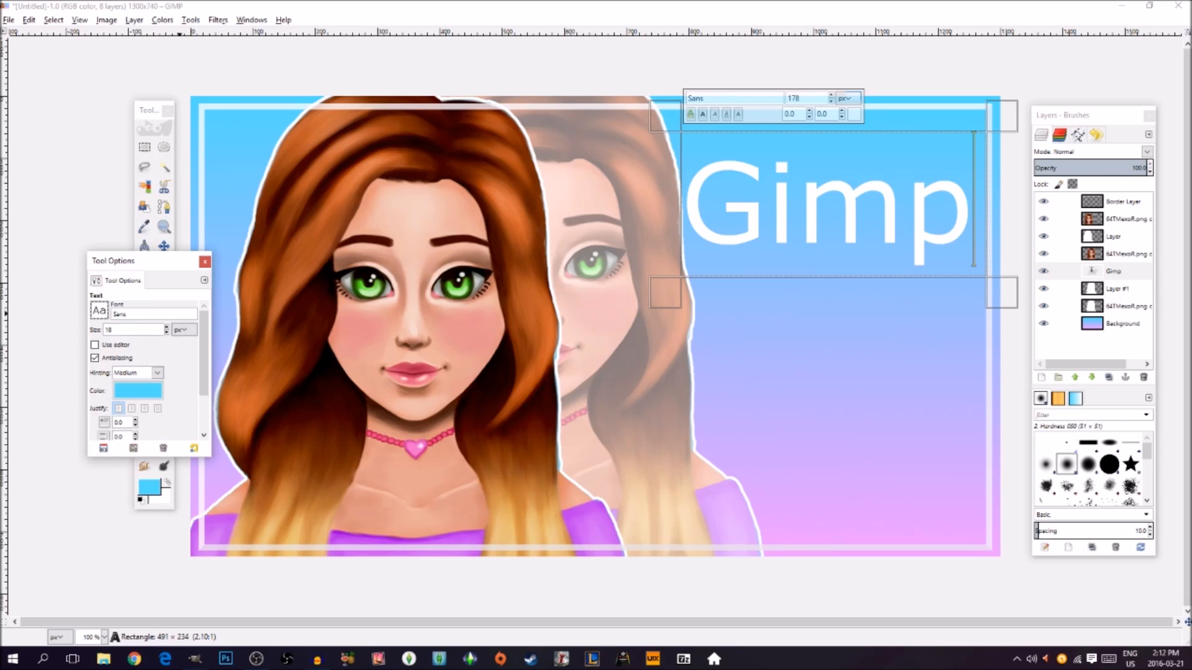
left_click(99, 309)
scroll(162, 445, "down", 10)
scroll(161, 445, "up", 4)
left_click(122, 310)
left_click_drag(131, 313, 102, 312)
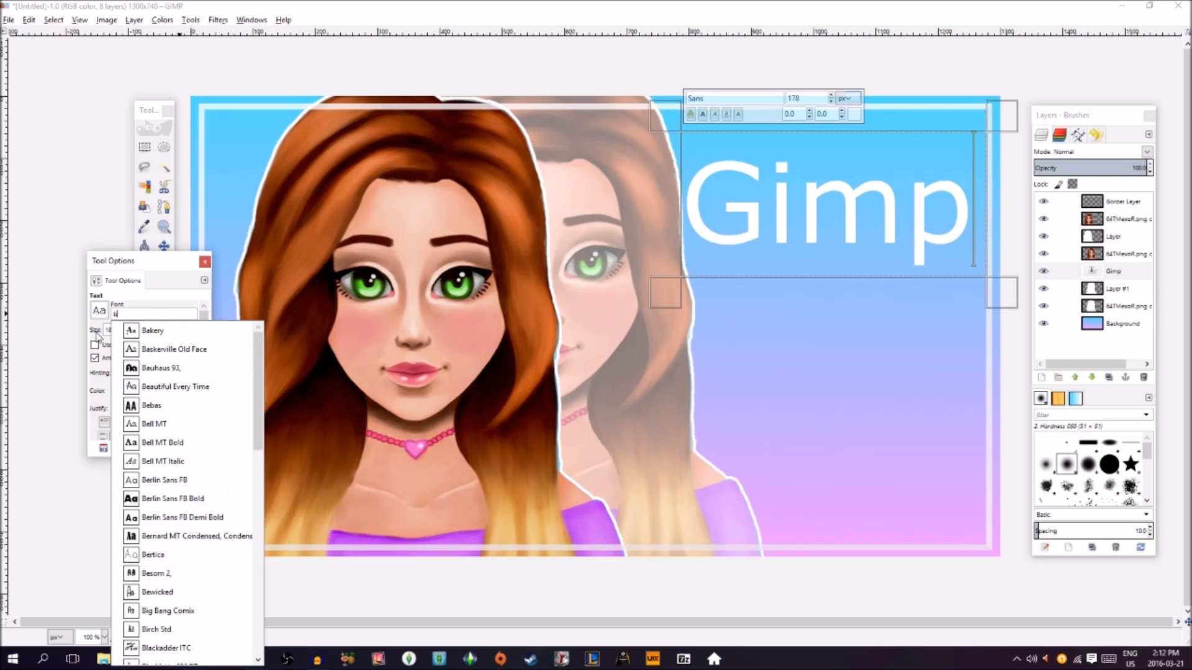
left_click(161, 410)
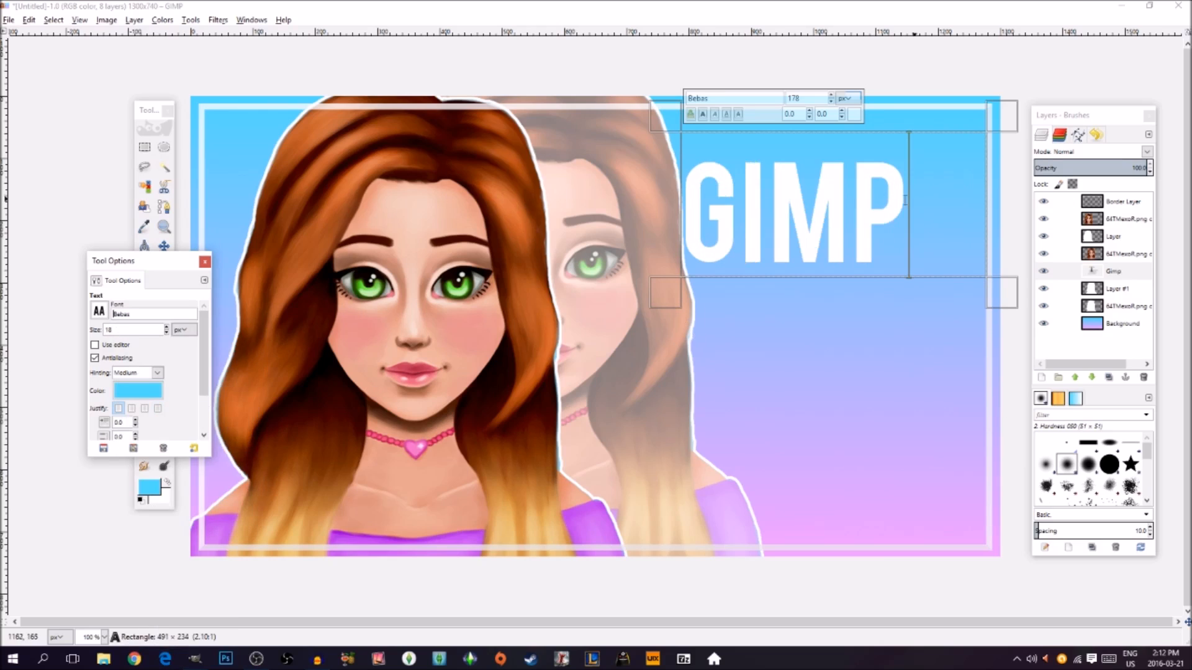
Step: Increase the title text size to 232 px and resize its text box to about 476 × 289 px, closing the tool options
left_click(781, 201)
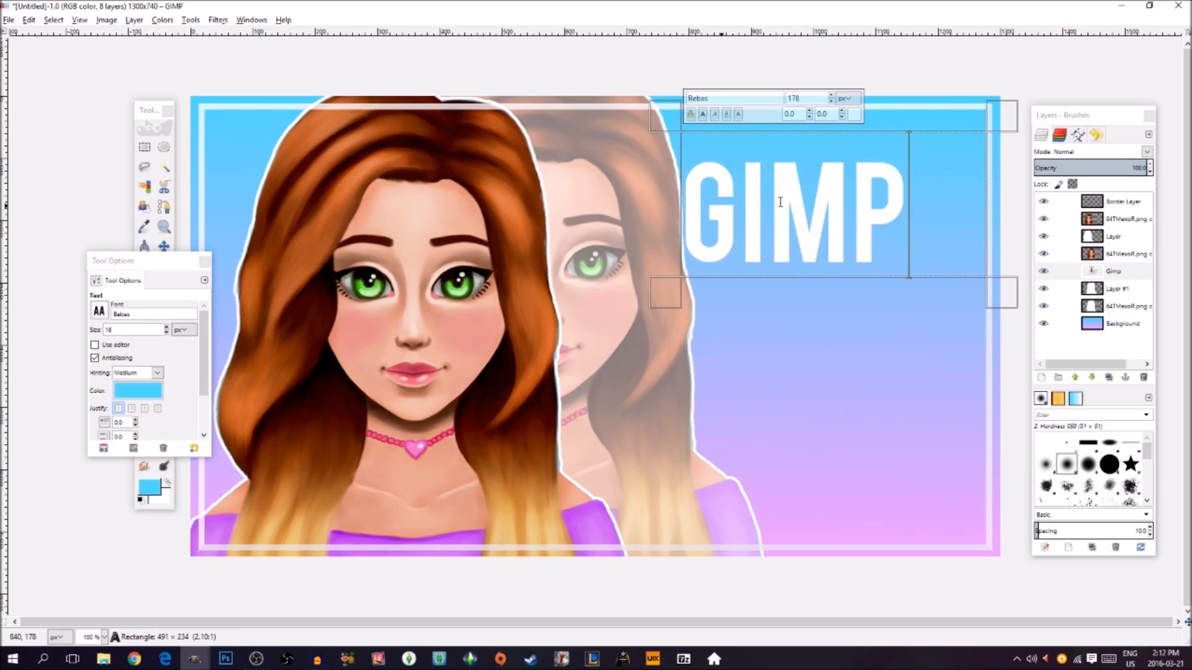
left_click_drag(920, 228, 666, 229)
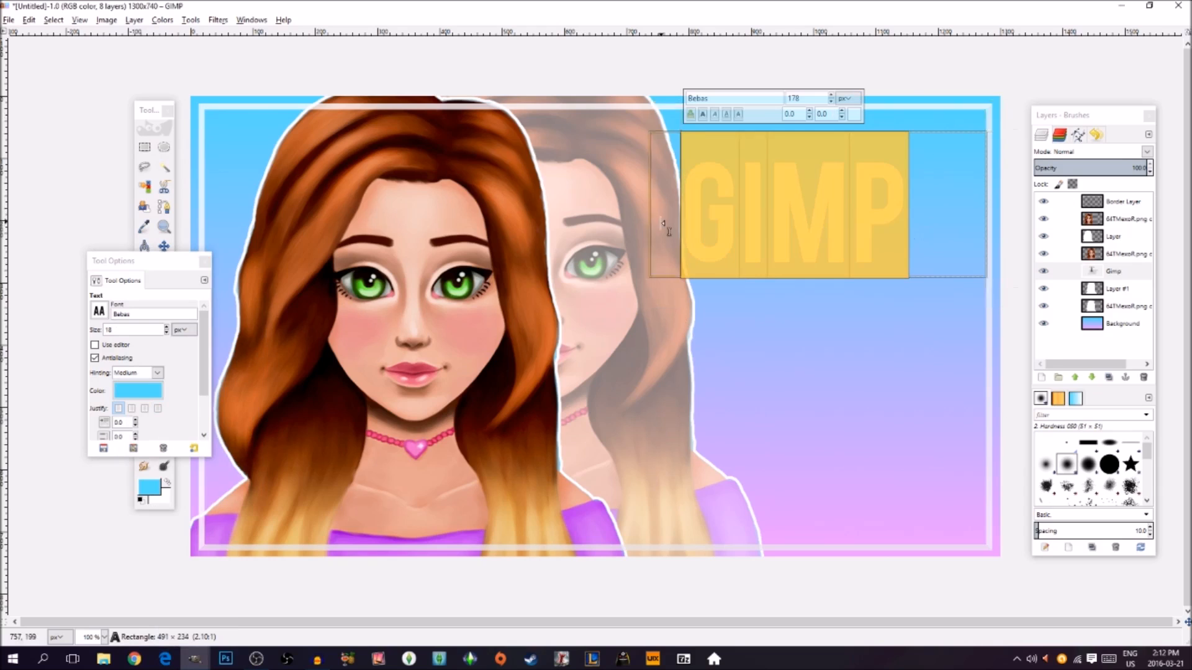
left_click(832, 94)
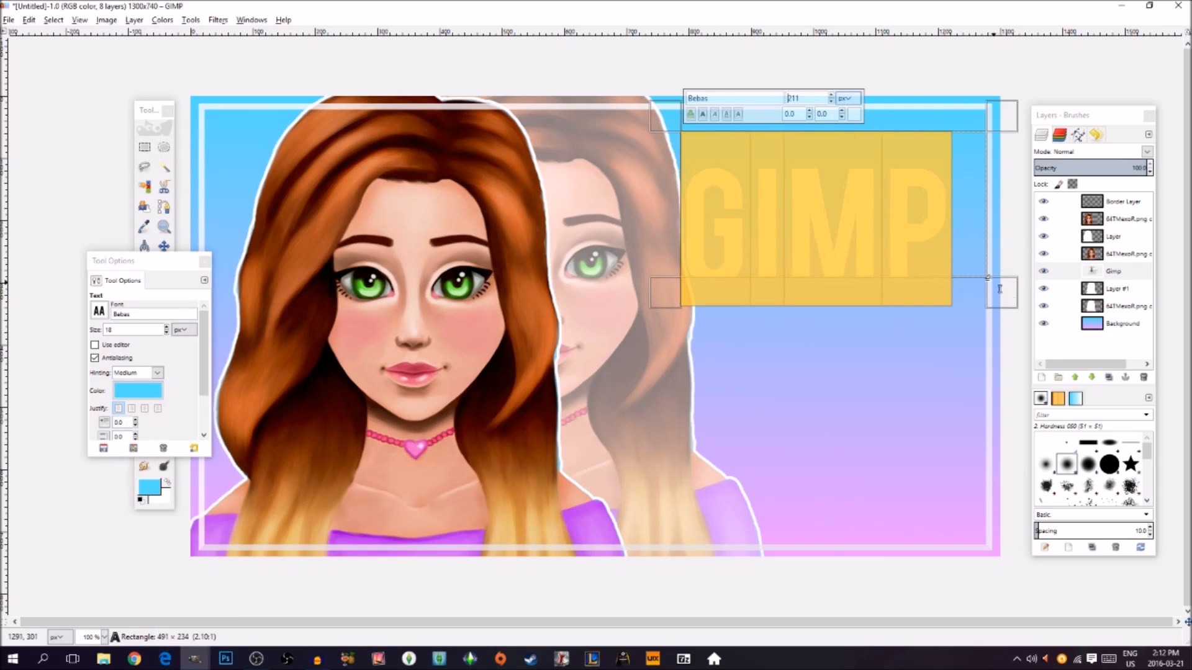
left_click(831, 96)
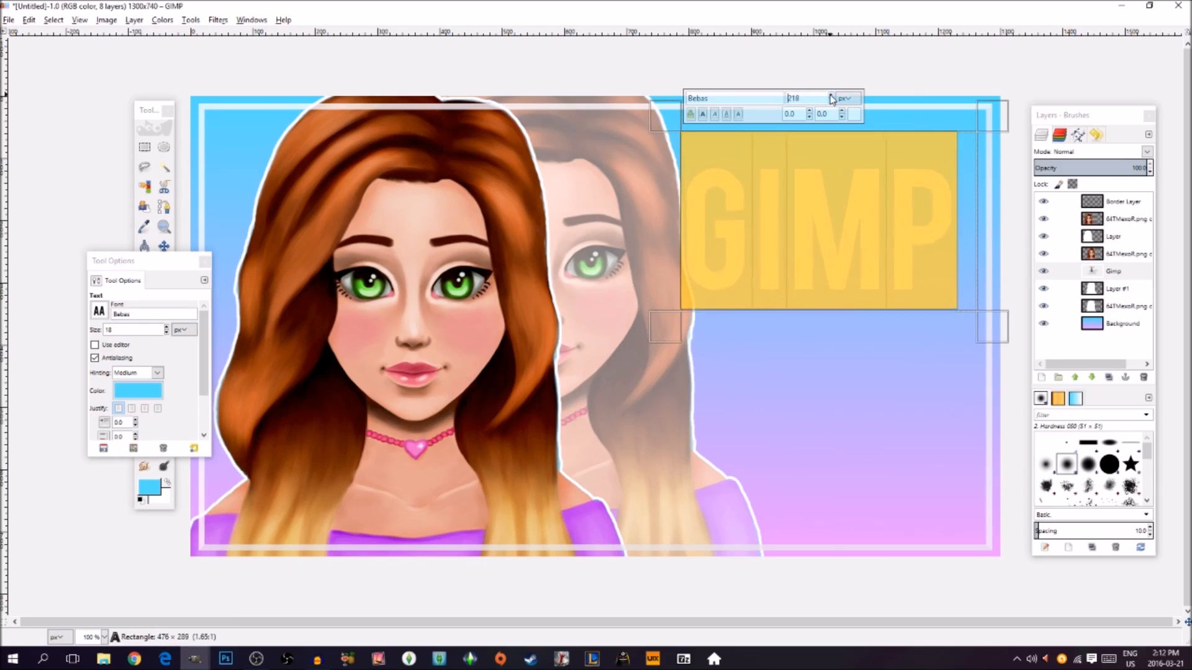
left_click(832, 96)
left_click(832, 97)
left_click(831, 101)
left_click(892, 220)
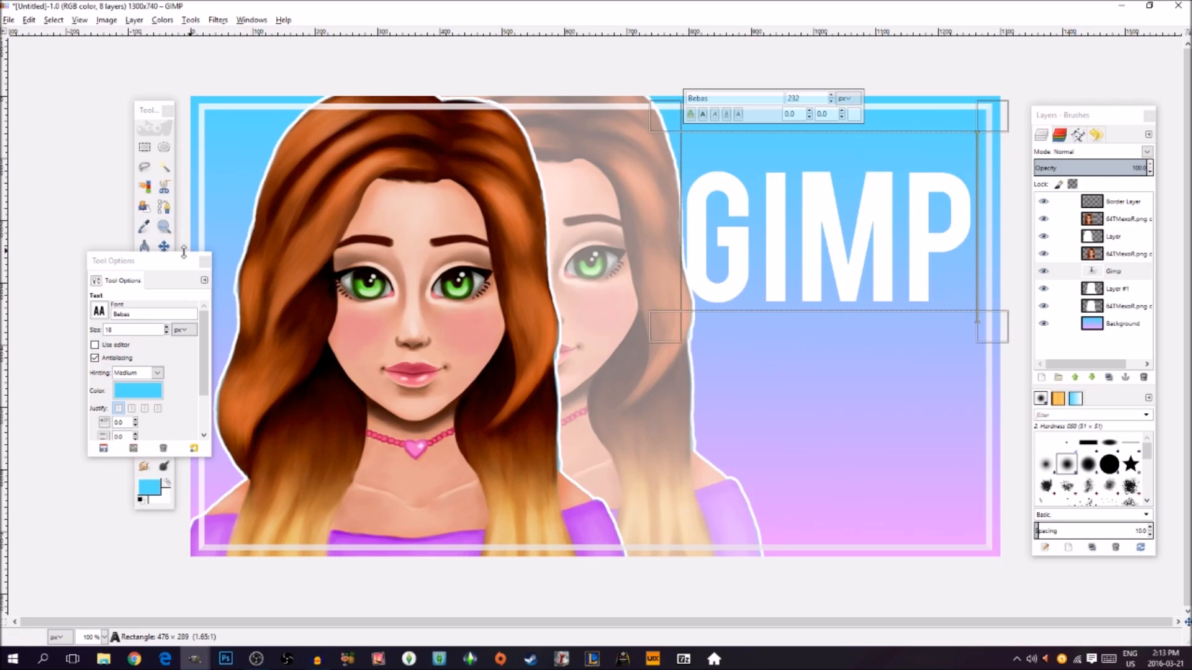
left_click(204, 262)
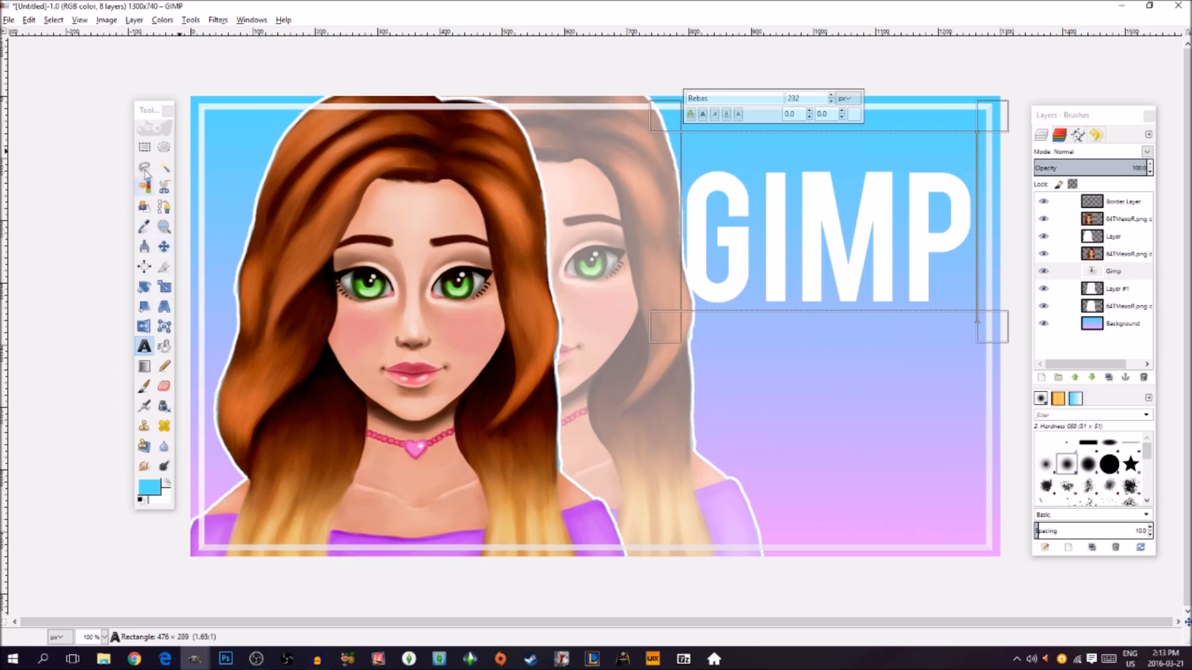
Step: Move the title text up into the image's upper-right corner, inside the white border frame
left_click(164, 249)
left_click_drag(809, 282, 817, 242)
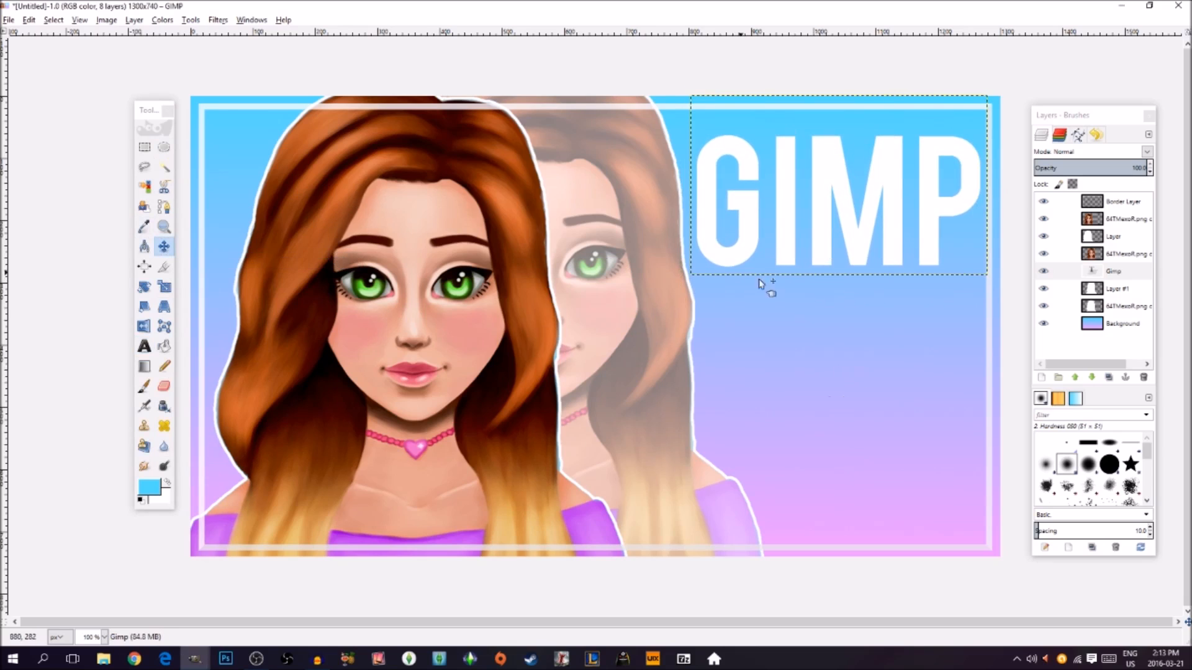
left_click_drag(877, 213, 868, 244)
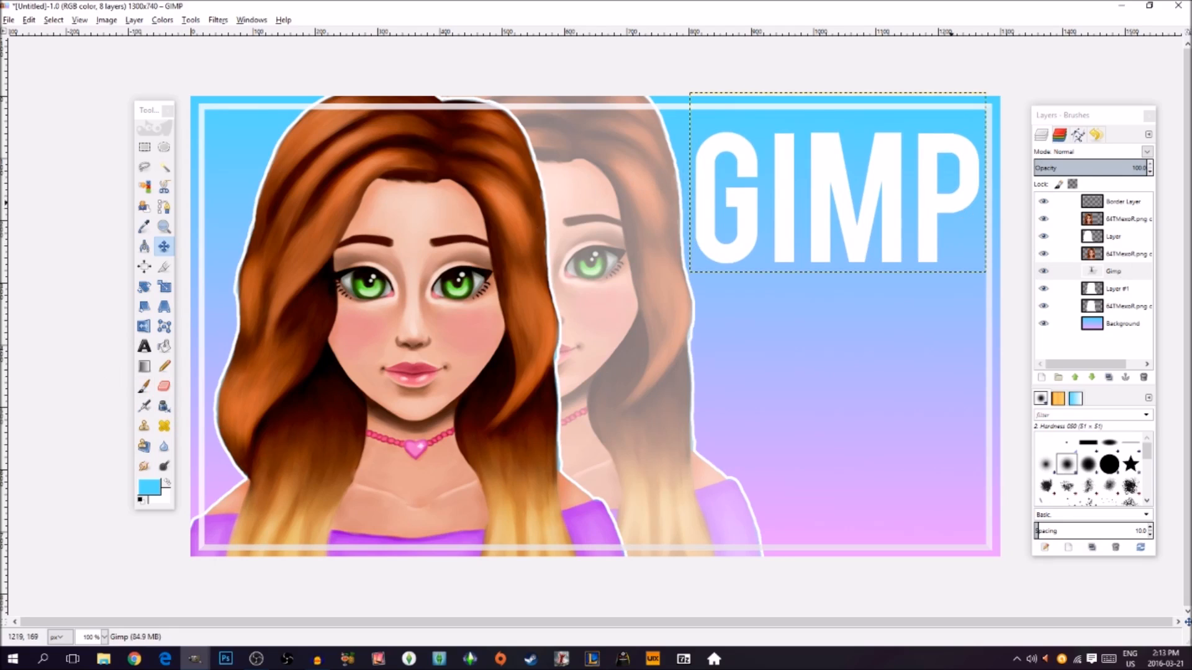
Step: Scale the Gimp text layer to 570 × 346 px with width and height linked, extending it toward the portraits
left_click(1125, 271)
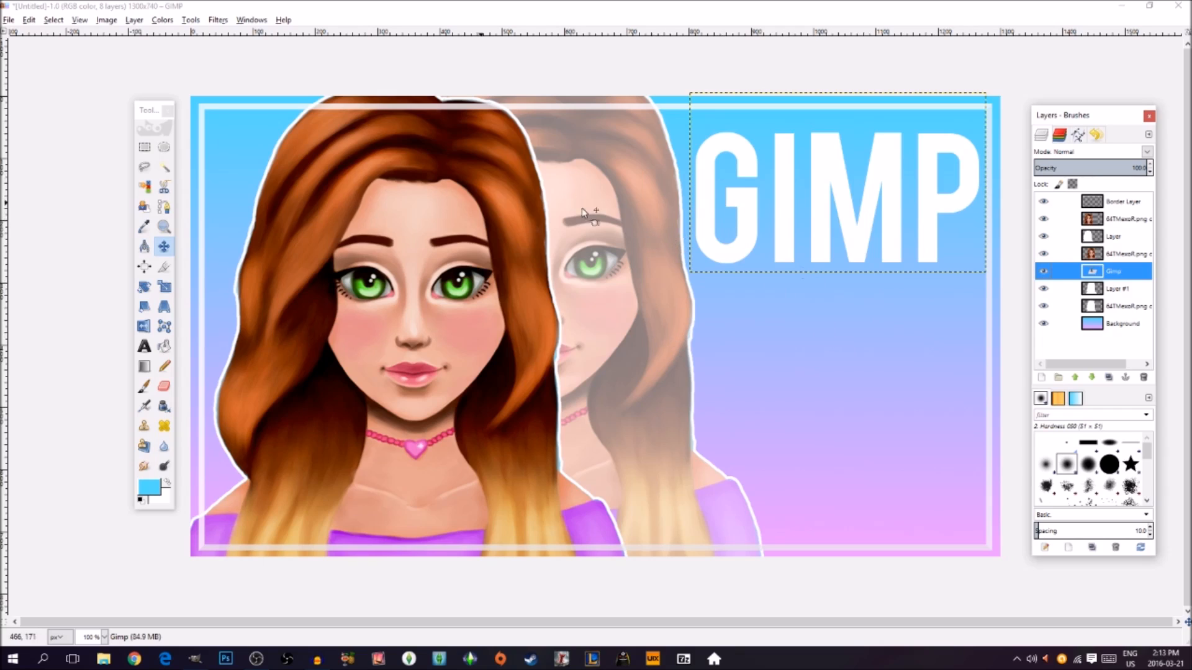
left_click(164, 289)
left_click_drag(703, 271, 654, 302)
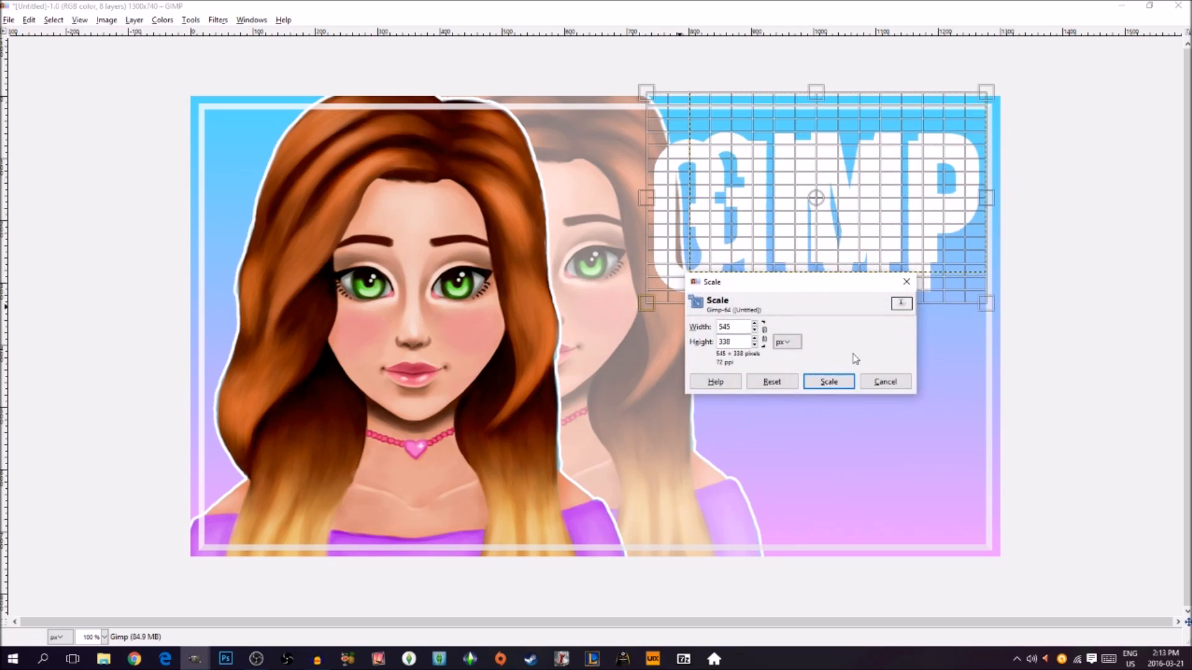
left_click(886, 381)
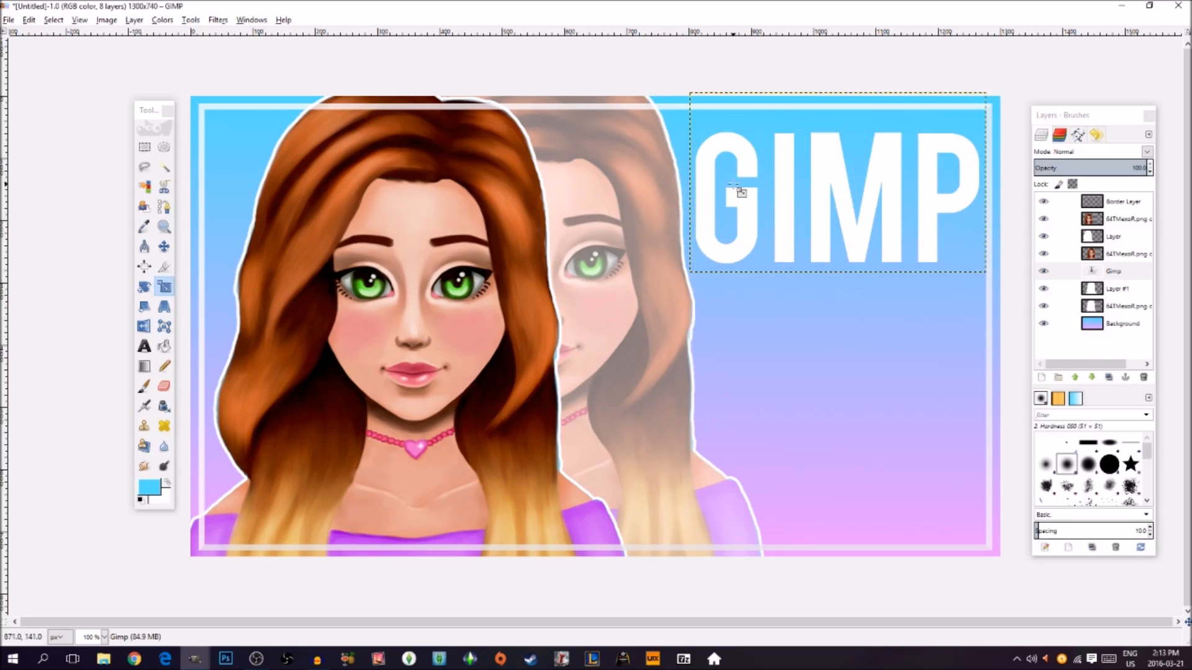
left_click(722, 204)
left_click(764, 335)
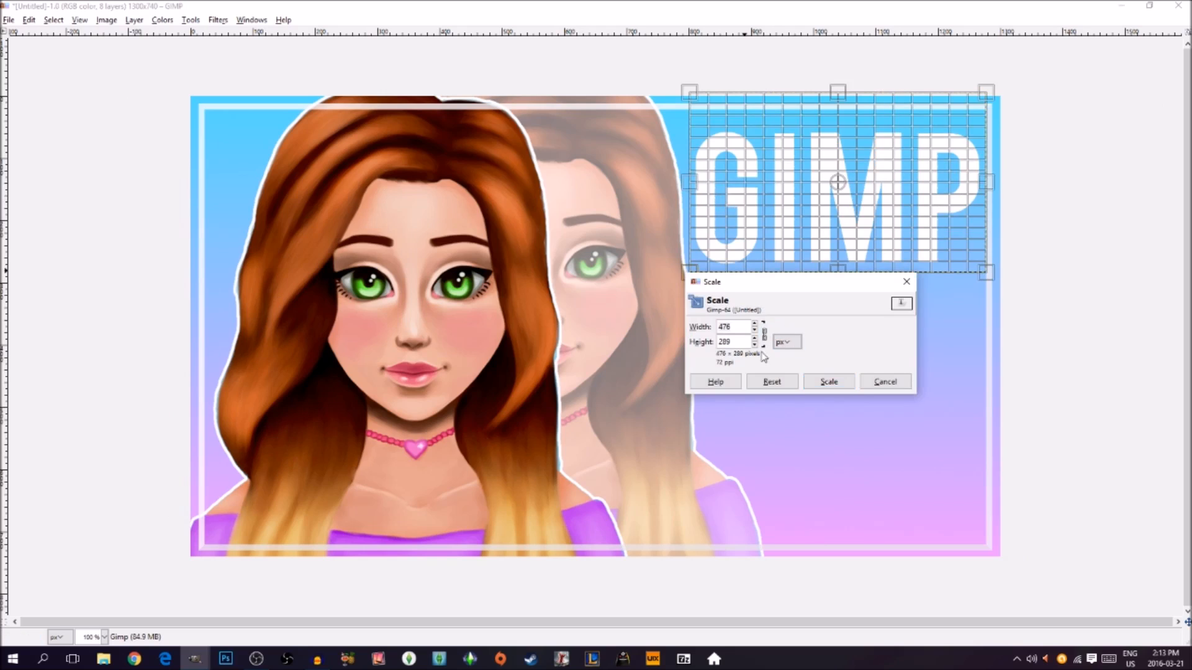
left_click_drag(786, 290, 776, 361)
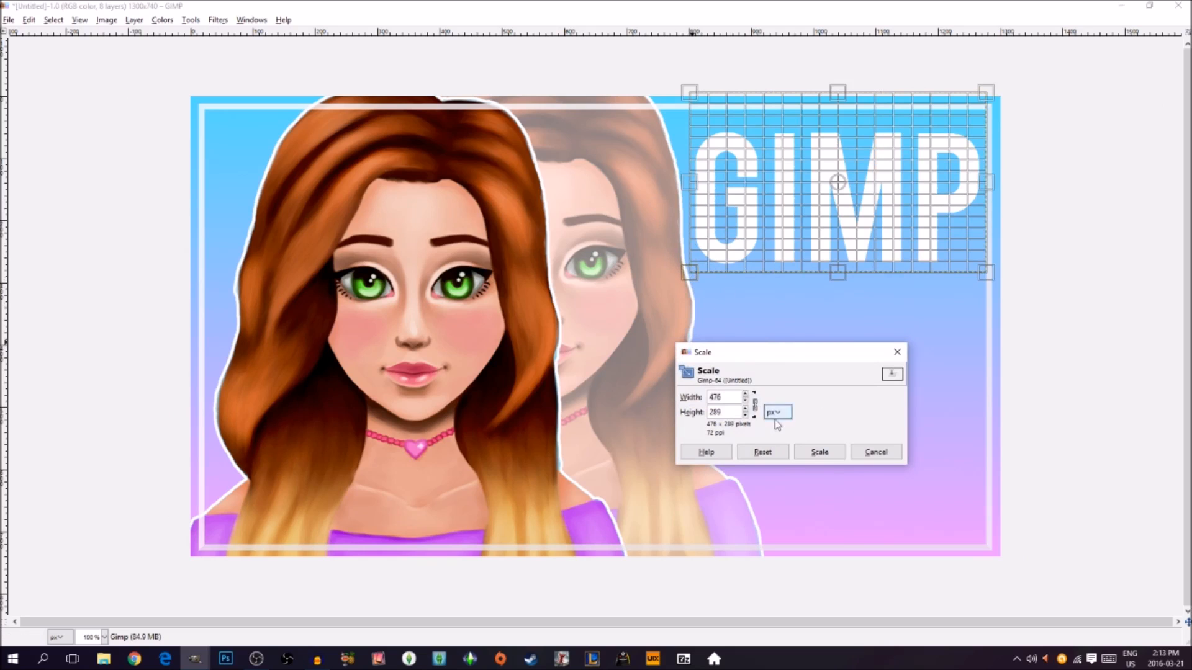
key("Tab")
left_click_drag(685, 273, 657, 318)
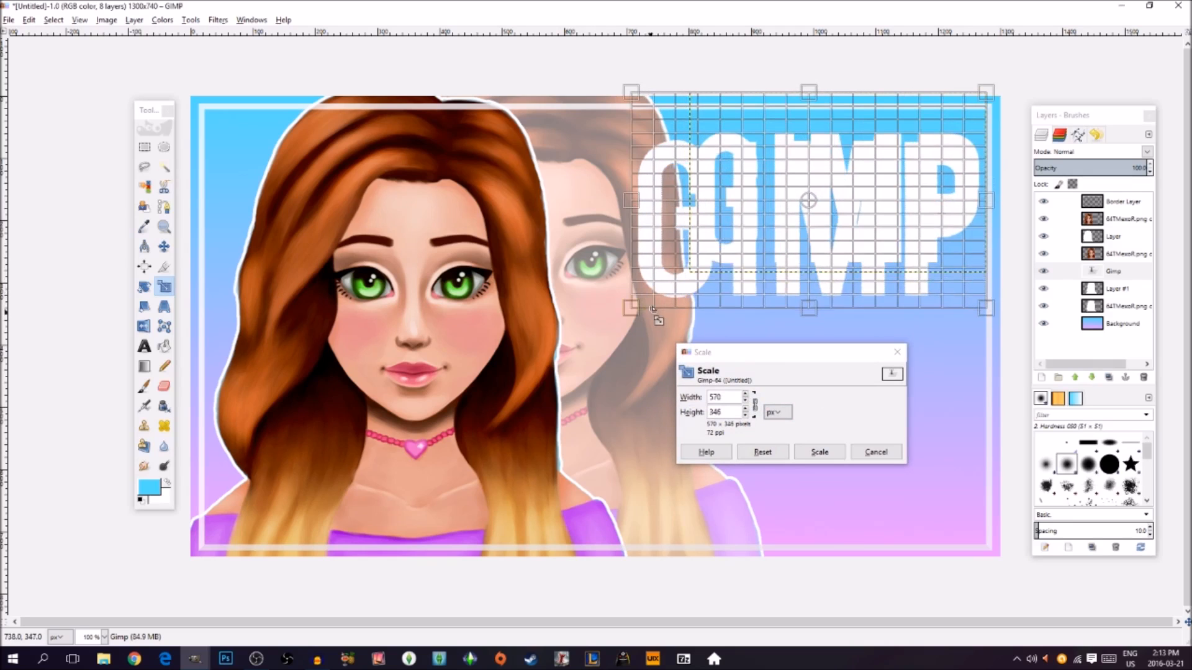
left_click(818, 452)
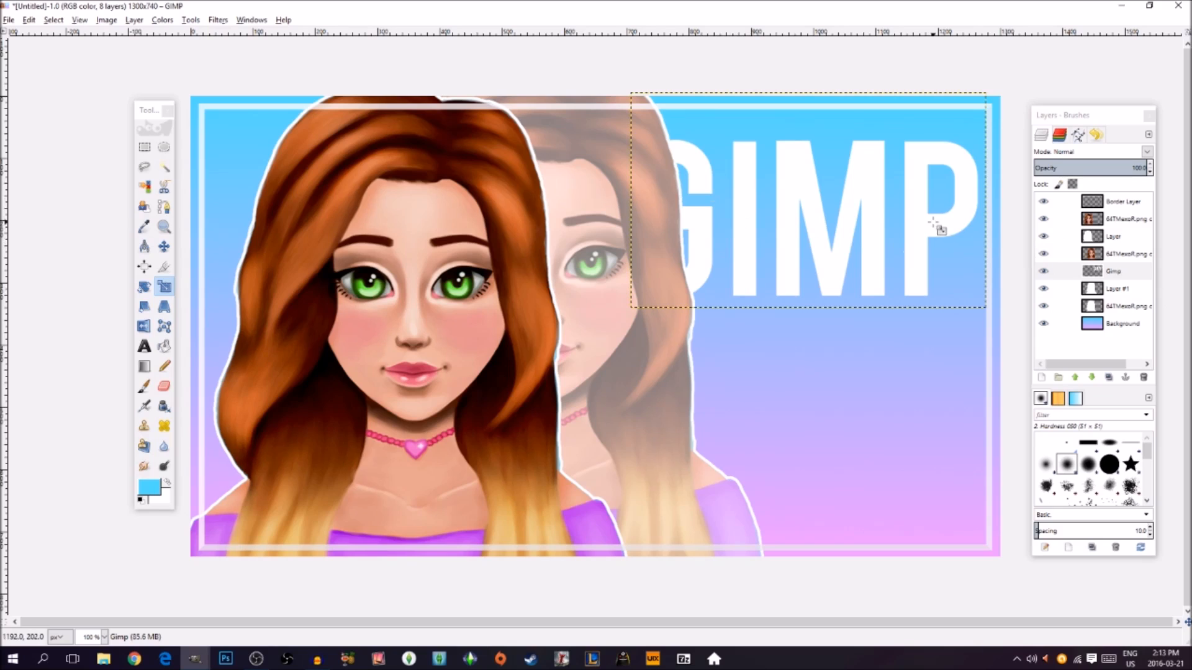
Step: Raise the Gimp text layer one step above the faded portrait copy and move the title slightly upward
left_click(1125, 279)
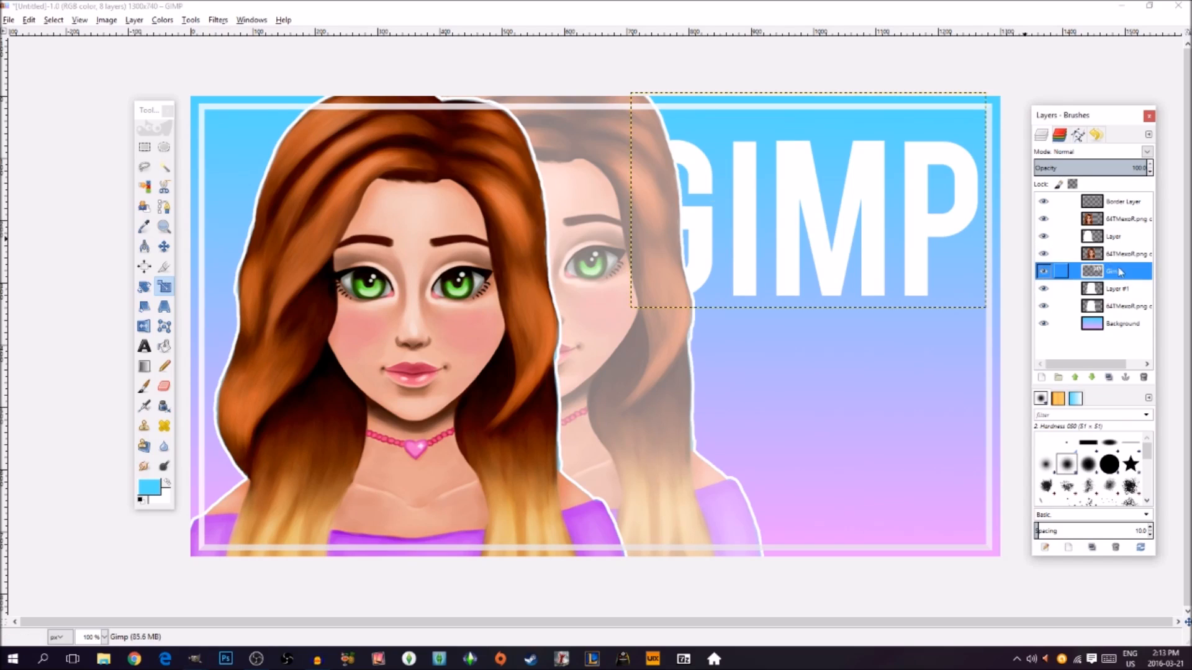
left_click(1076, 378)
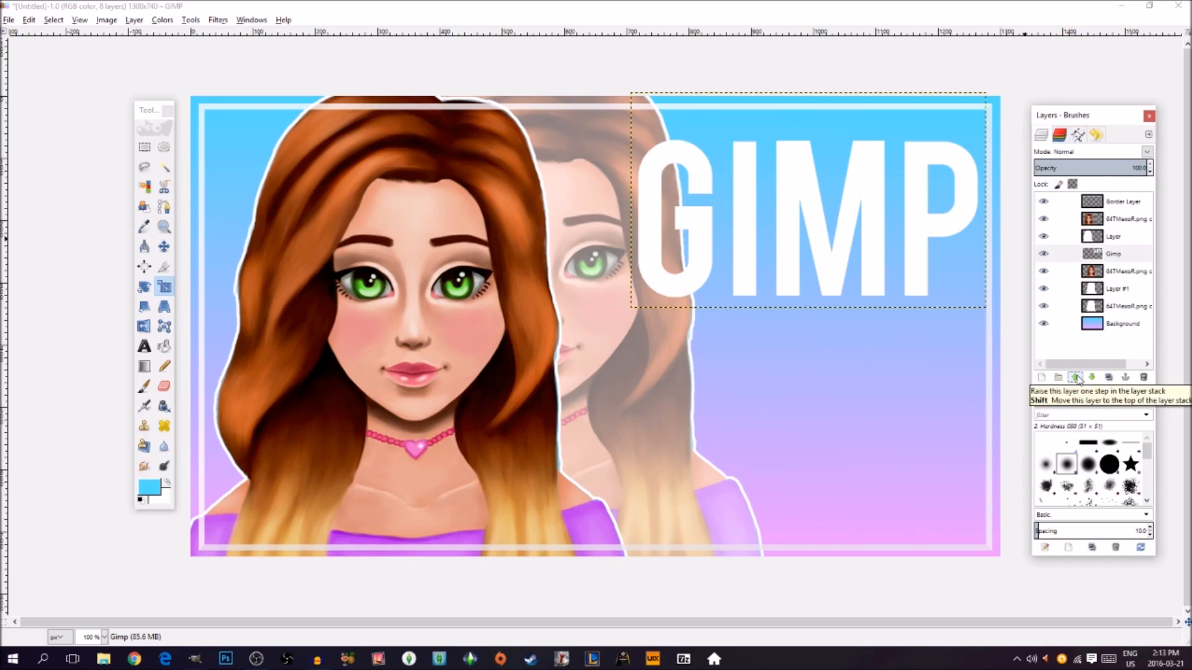
key("m")
mouse_move(697, 261)
left_mouse_down()
mouse_move(696, 240)
mouse_move(696, 253)
left_mouse_up()
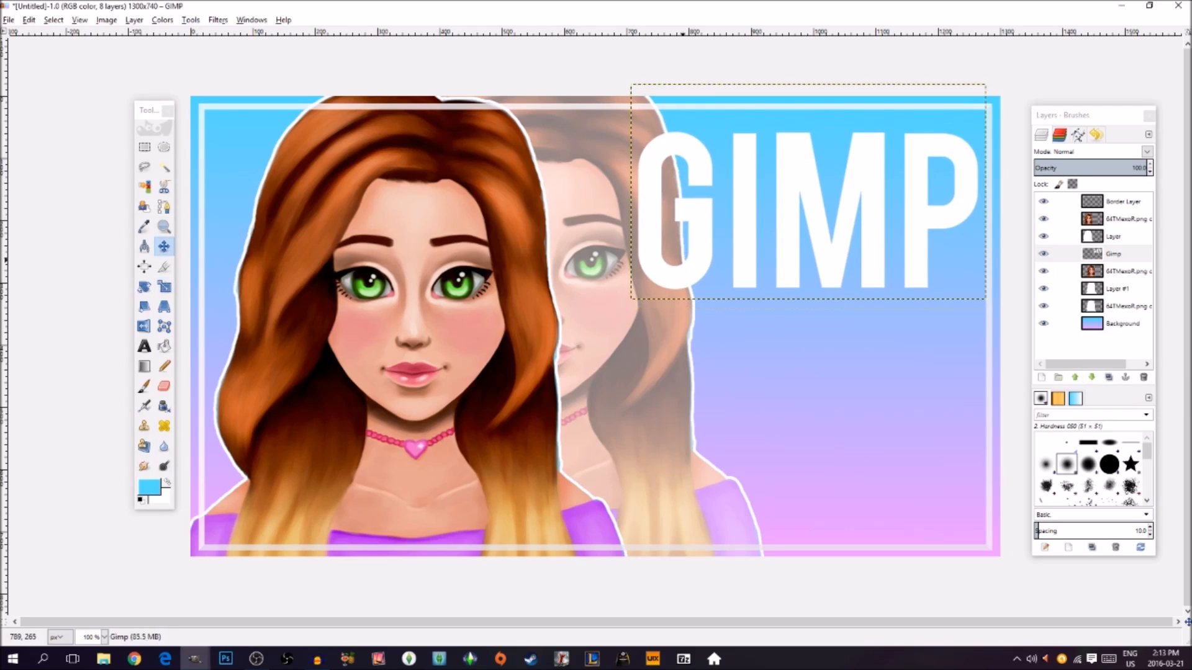
Step: Add a "Tutorial" text in a box about 876 × 270 px across the lower part of the image
left_click(144, 349)
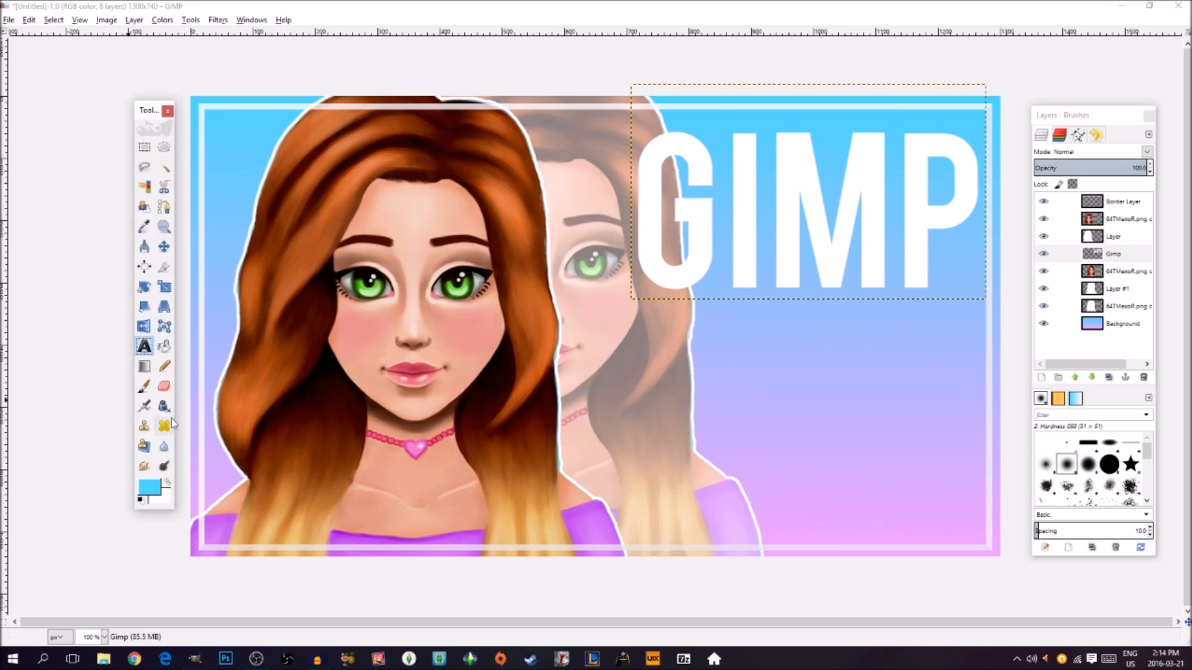
left_click(434, 380)
left_click_drag(435, 380, 947, 529)
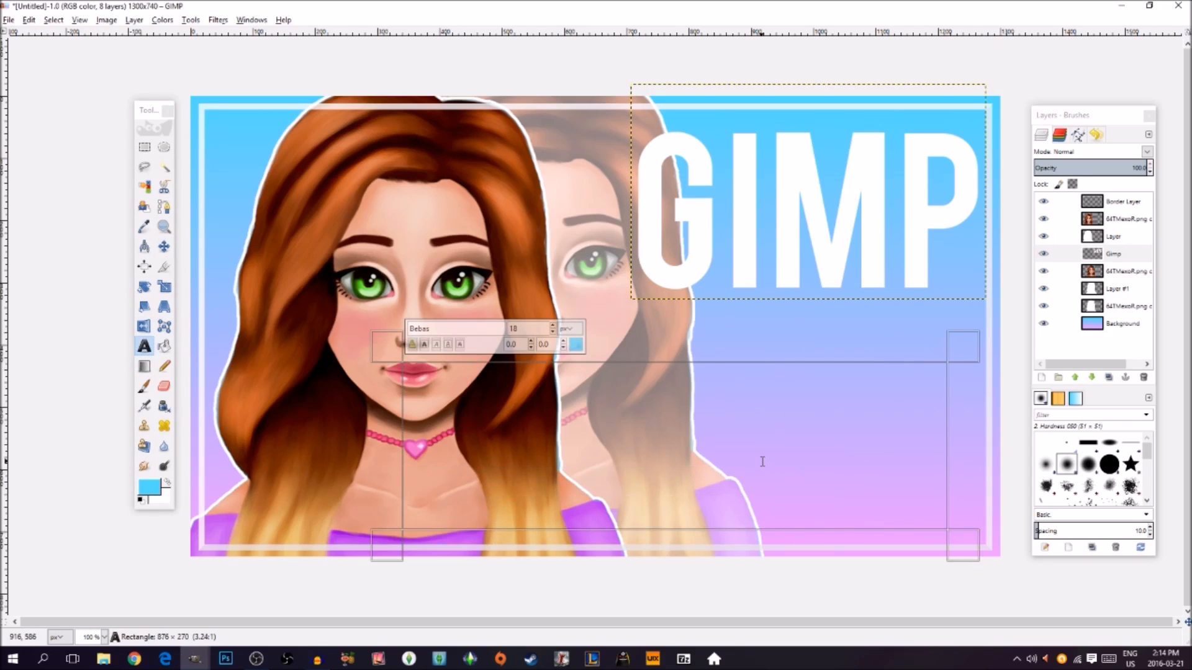
type("Tutorial")
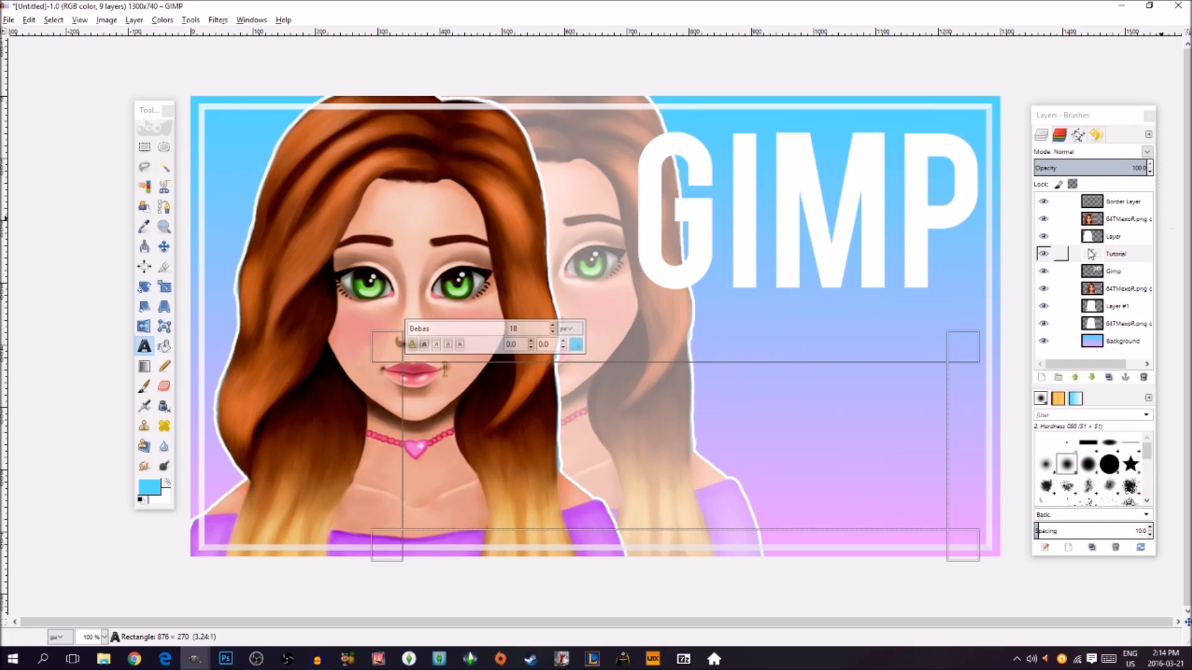
Step: Raise the Tutorial text layer above the front portrait, directly beneath the Border Layer
left_click(1114, 257)
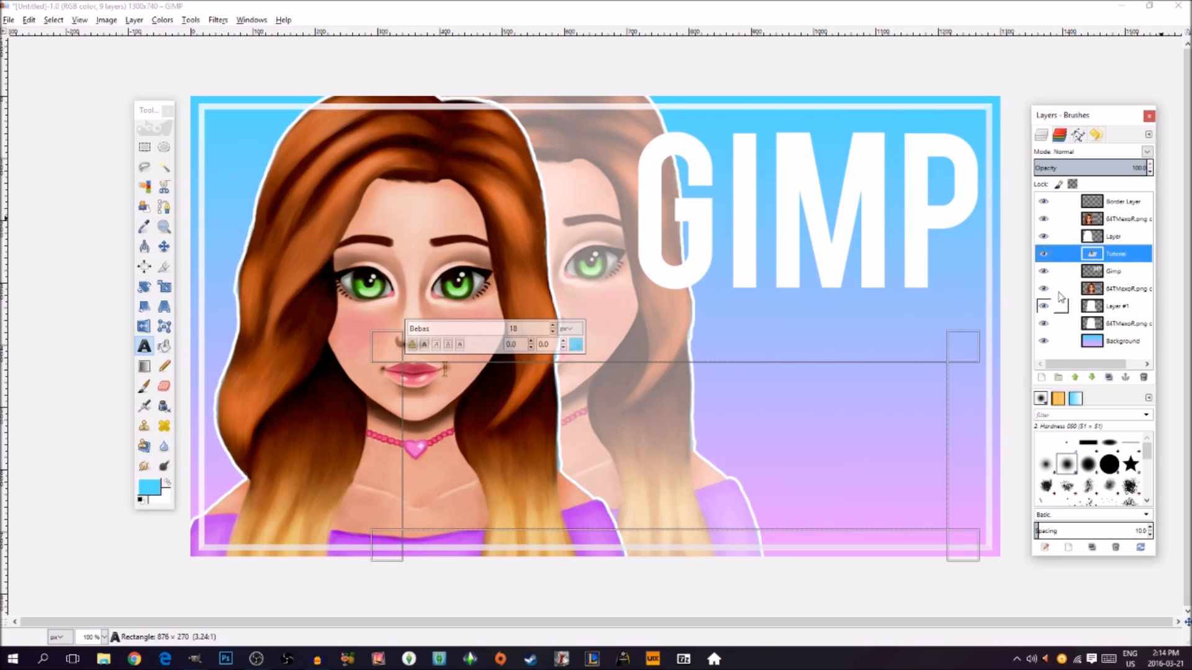
left_click(1076, 378)
left_click(1076, 378)
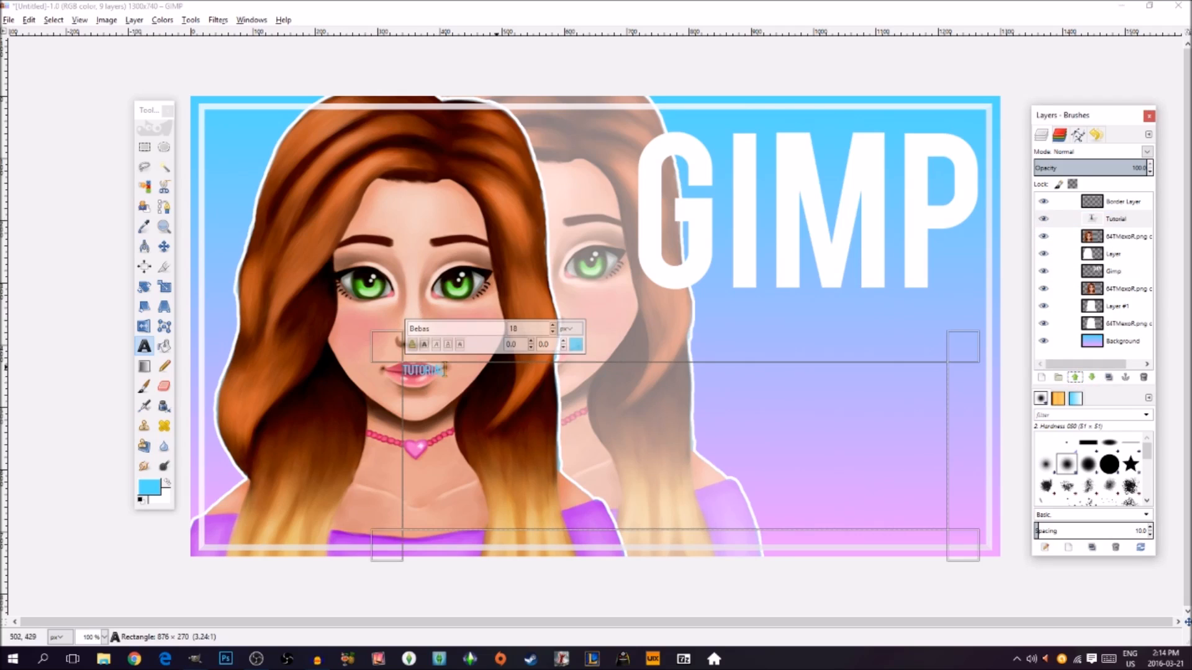
Step: Set the "Tutorial" text's size to 212 px and its color to white (ffffff)
double_click(438, 368)
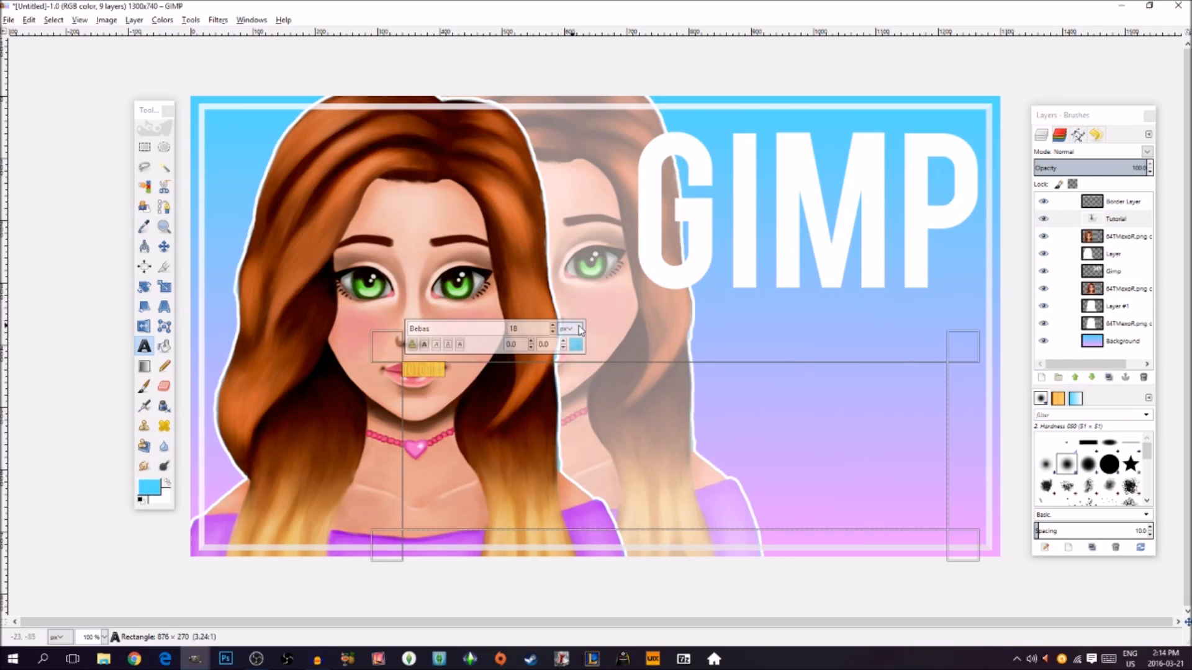
left_click_drag(552, 329, 551, 326)
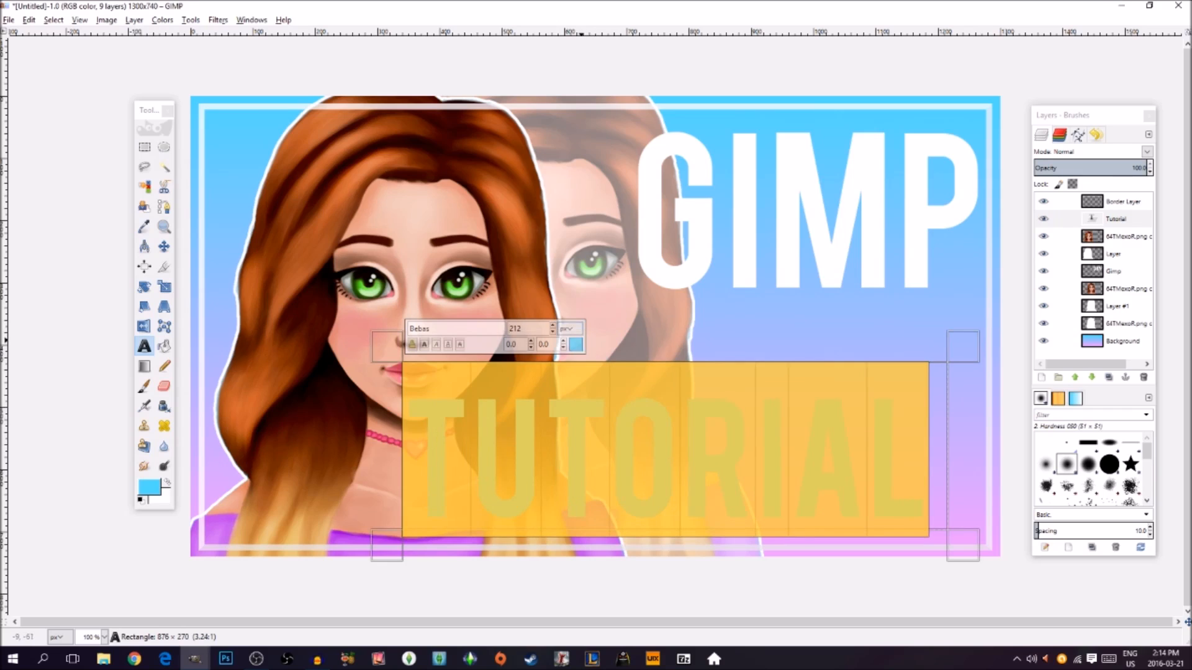
left_click(576, 345)
left_click(611, 392)
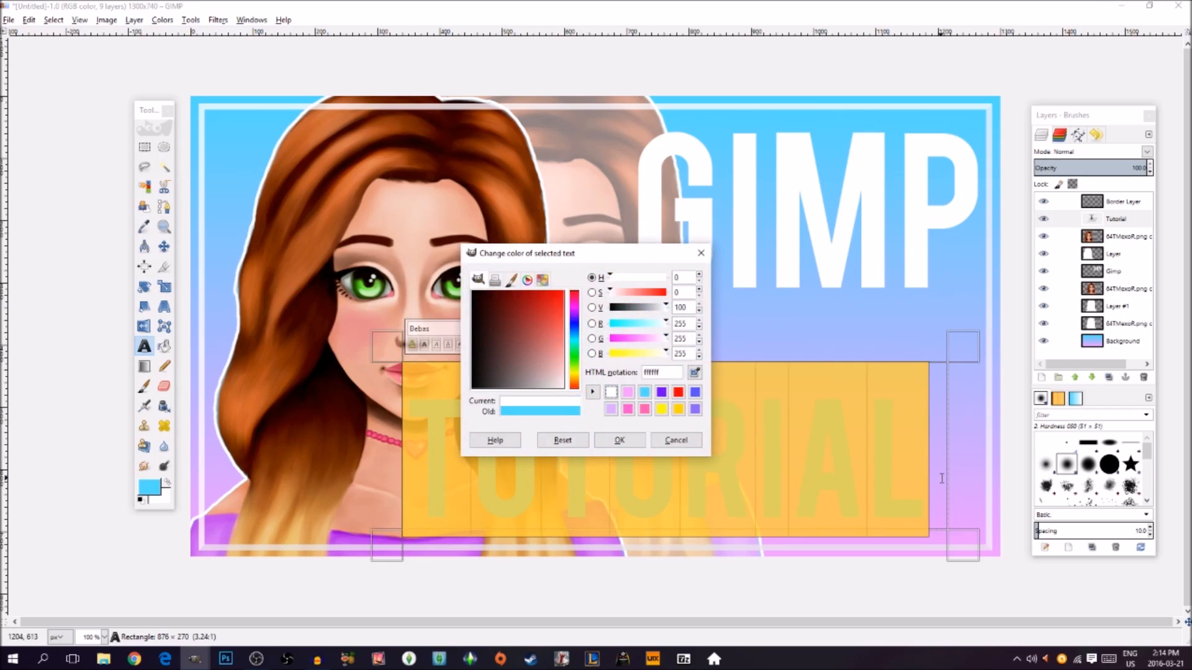
left_click(619, 440)
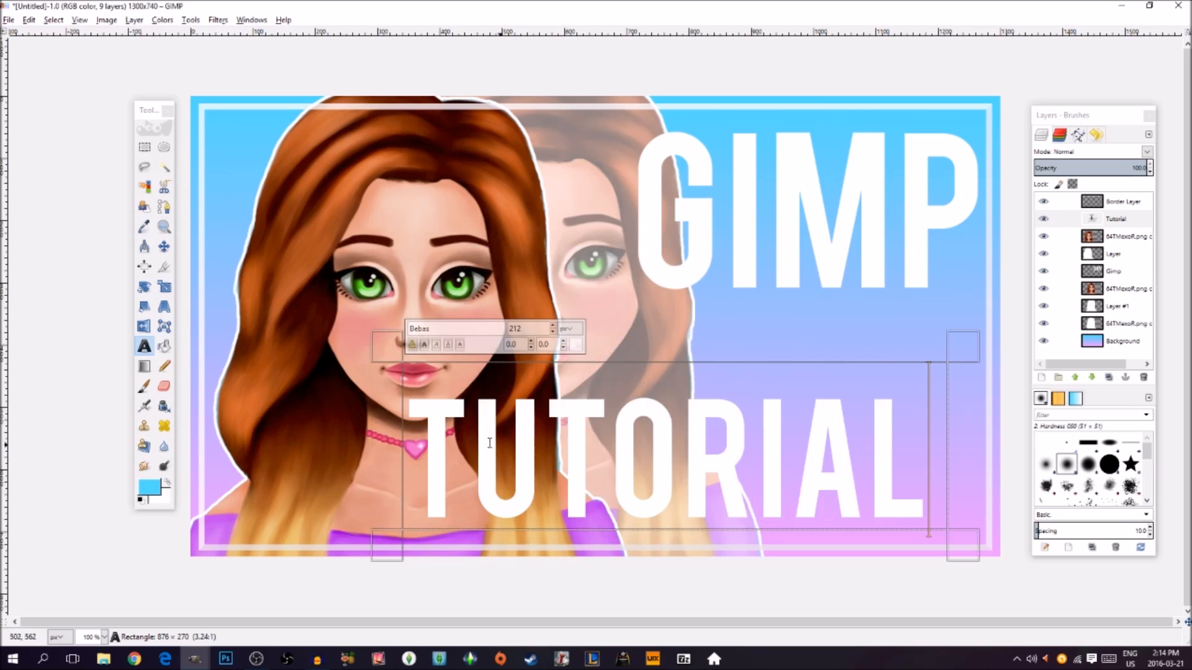
Step: Open the Text tool's options, browse the fonts, and set the "Tutorial" text's font to Harlow Solid Italic
double_click(143, 348)
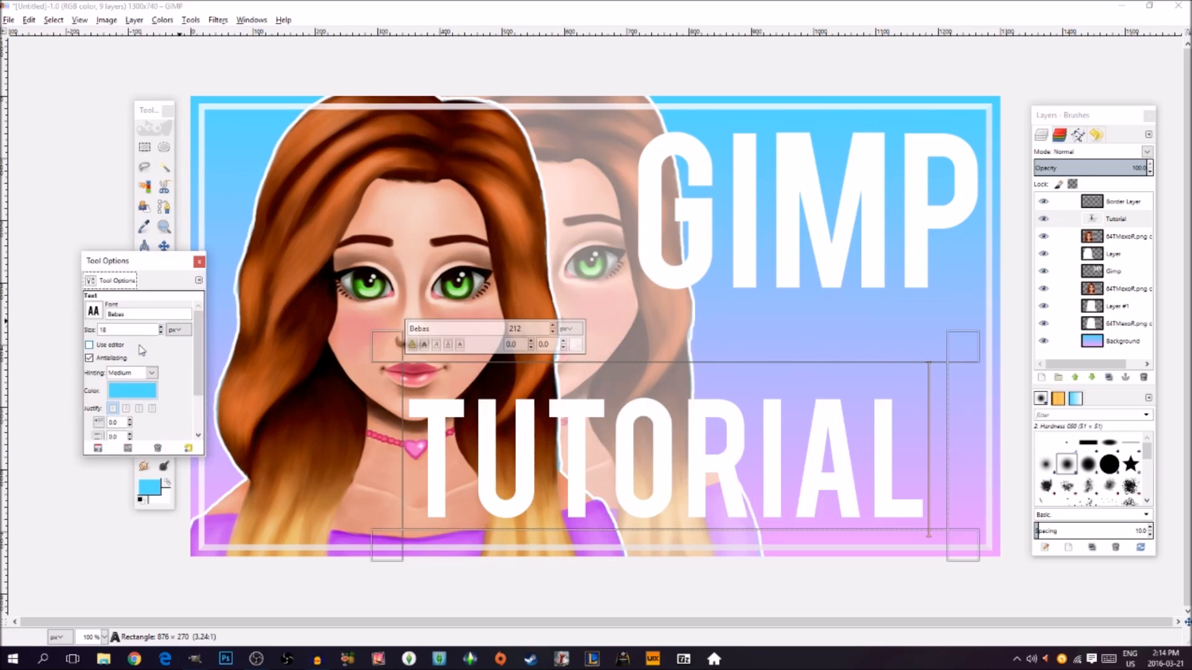
left_click(93, 310)
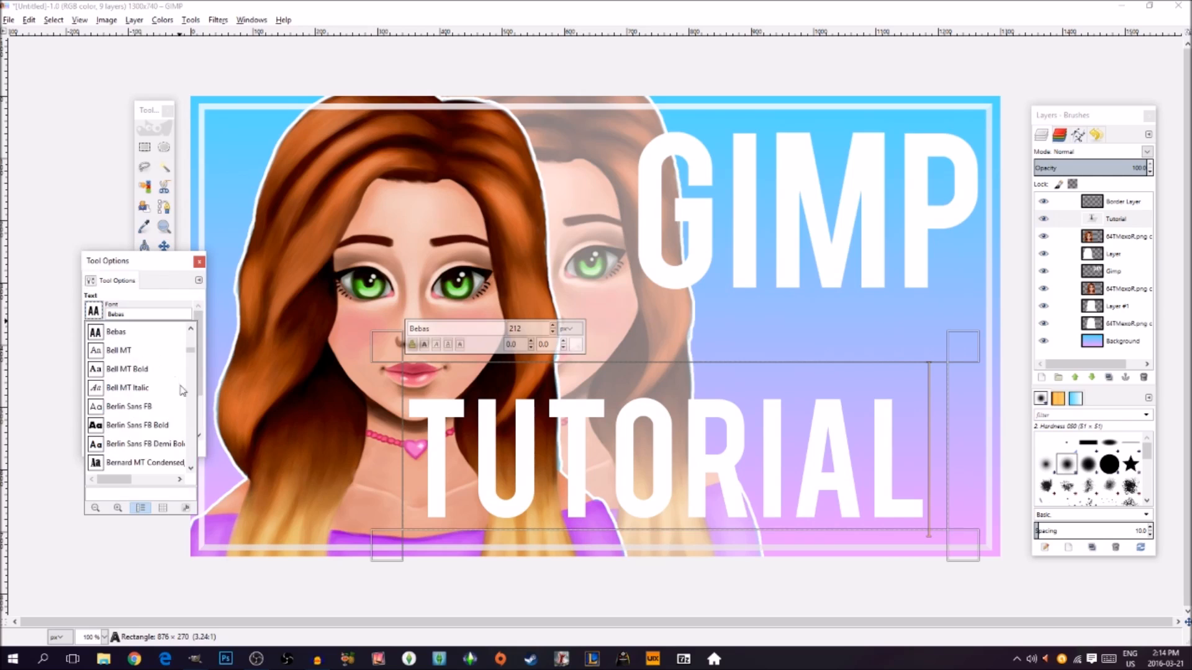
left_click_drag(191, 354, 199, 317)
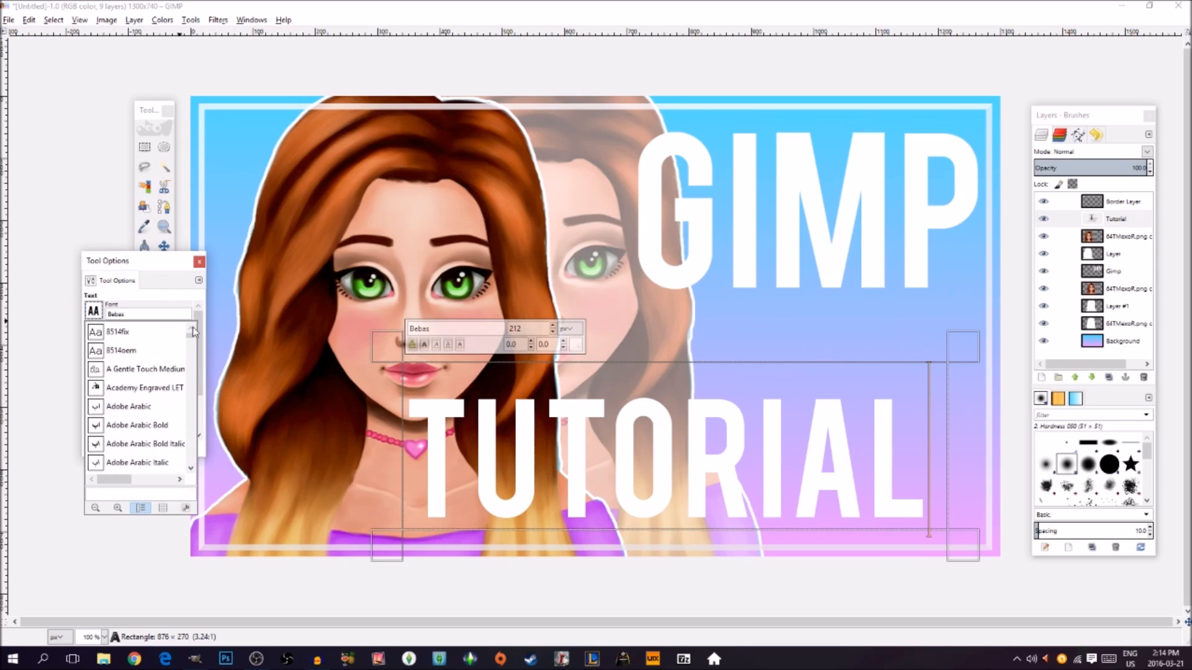
scroll(142, 329, "down", 8)
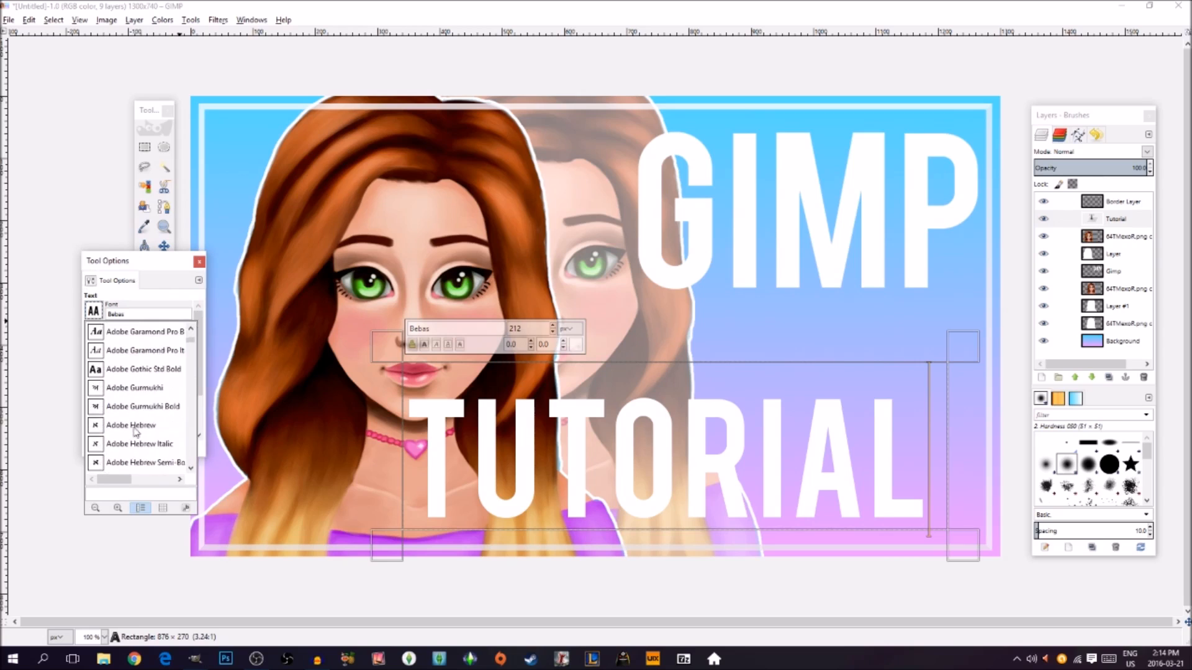
scroll(109, 425, "down", 4)
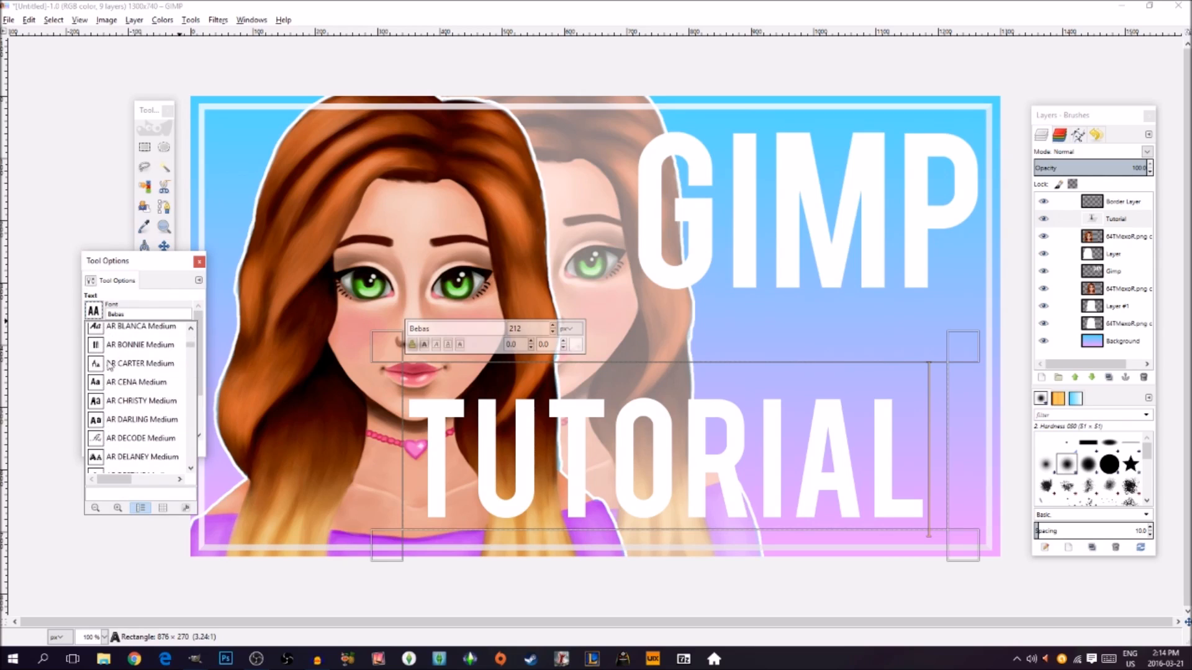
scroll(110, 365, "down", 8)
scroll(122, 373, "down", 8)
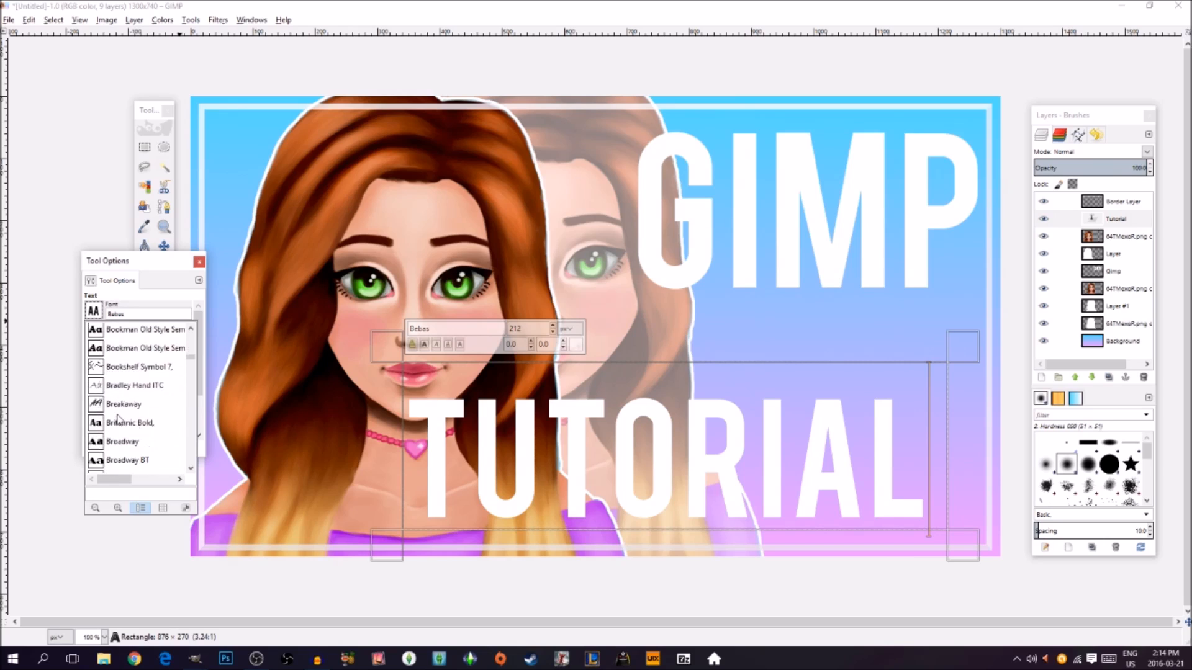
scroll(119, 422, "down", 8)
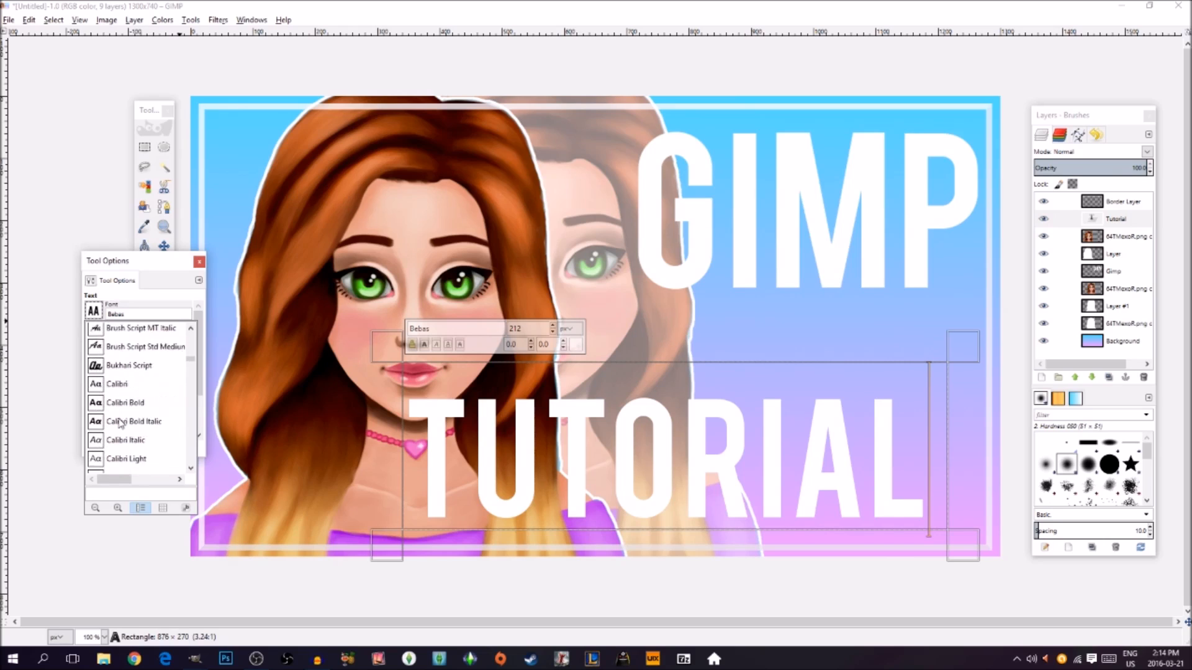
scroll(120, 438, "down", 8)
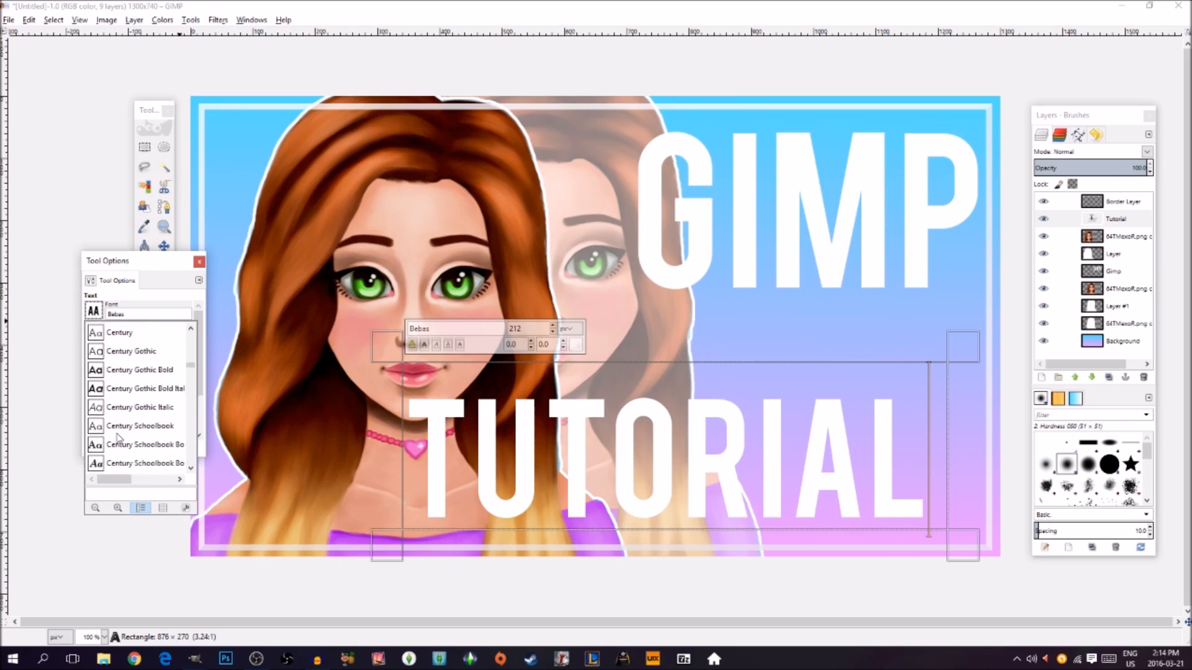
scroll(119, 438, "down", 8)
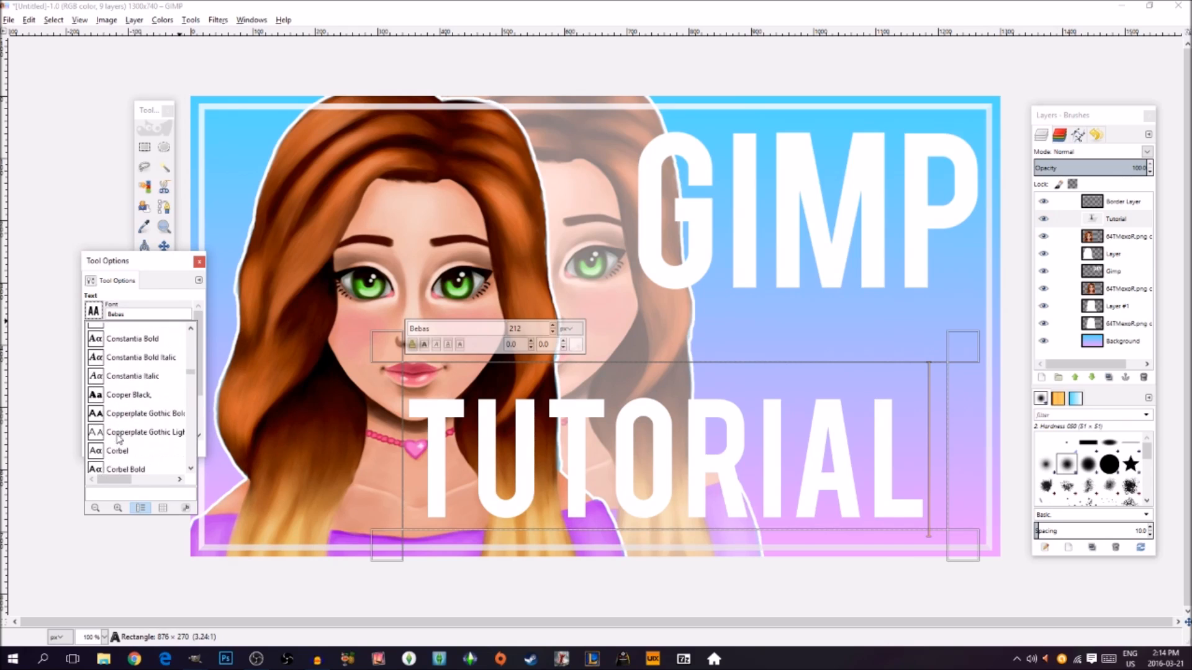
scroll(119, 438, "down", 8)
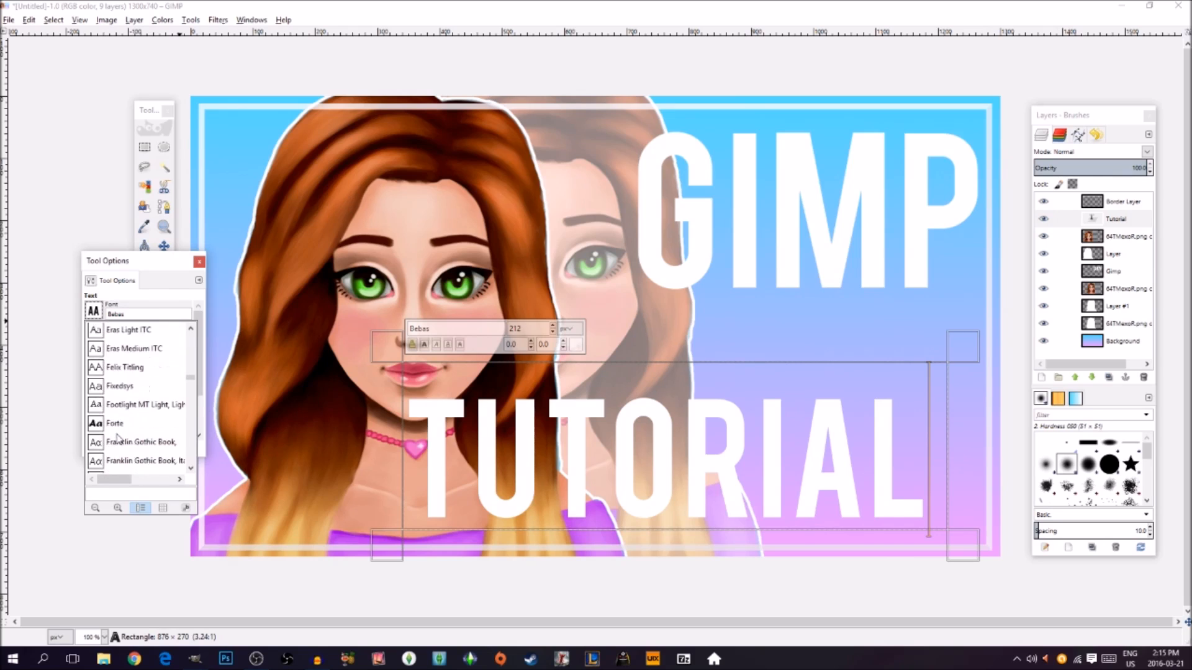
scroll(119, 438, "down", 8)
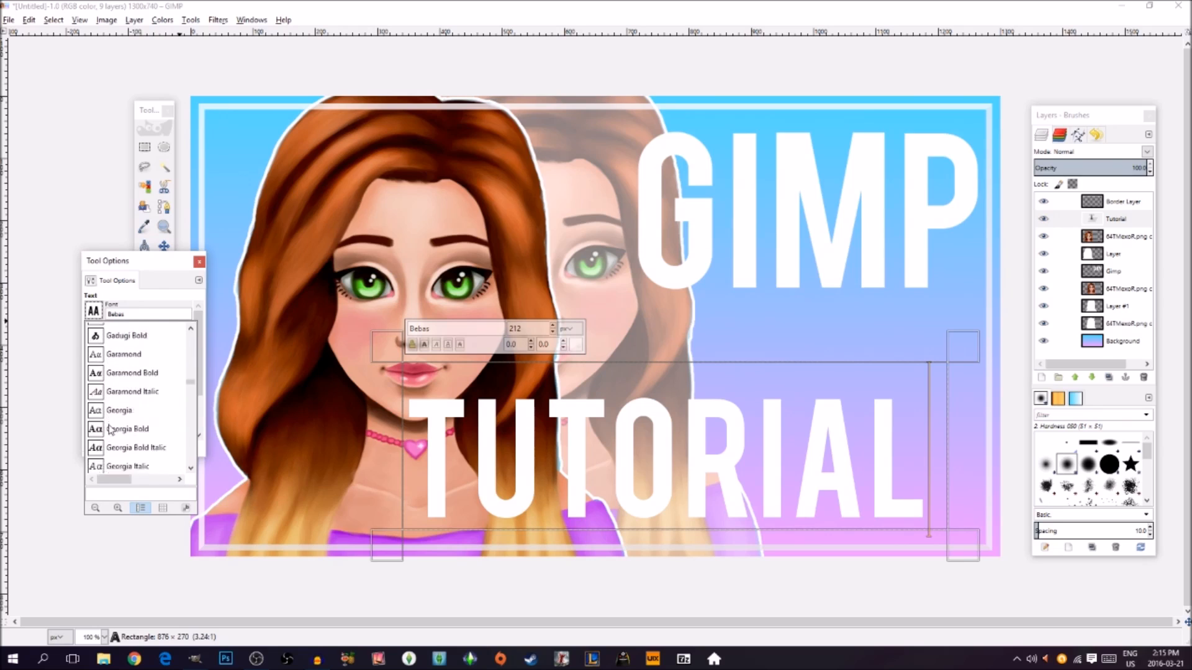
scroll(106, 442, "down", 3)
scroll(117, 437, "down", 3)
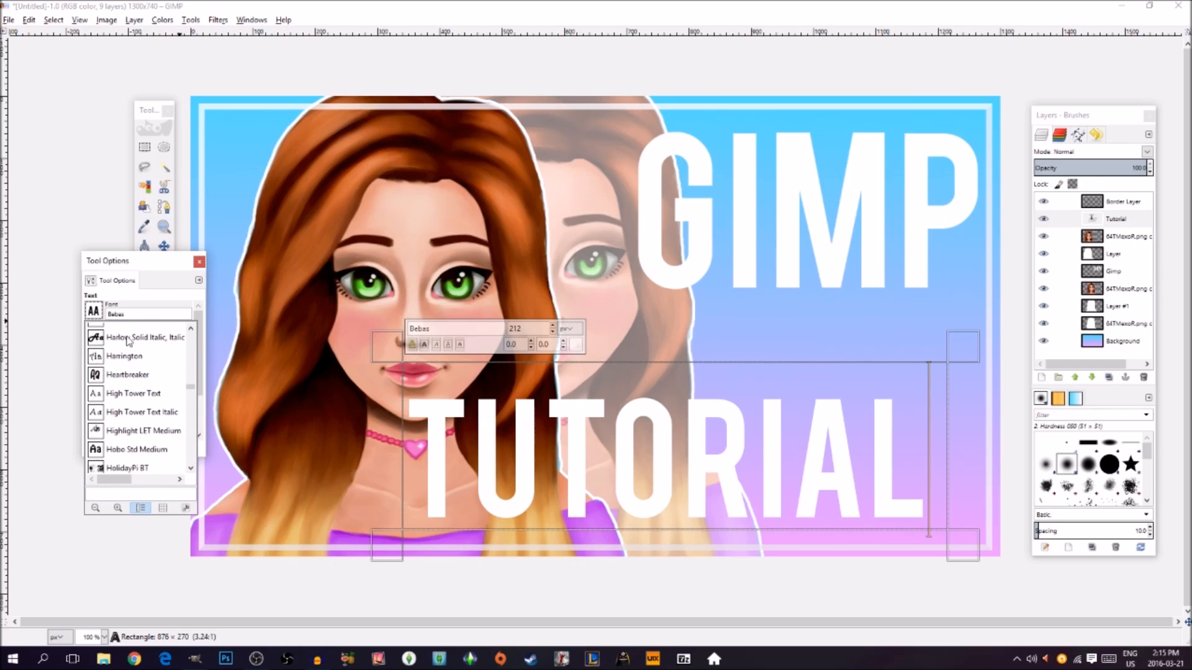
left_click(127, 339)
Step: Increase the "Tutorial" text size to 266 px and enlarge its text box to about 926 × 303 px
left_click_drag(842, 462, 570, 323)
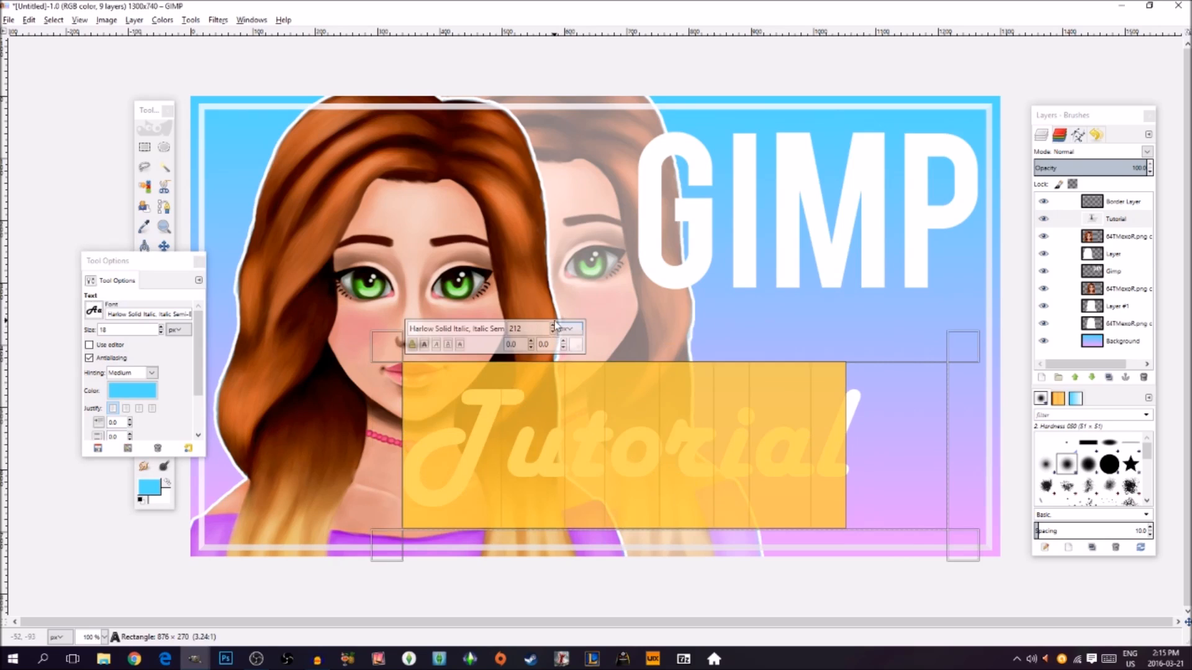
scroll(554, 328, "up", 20)
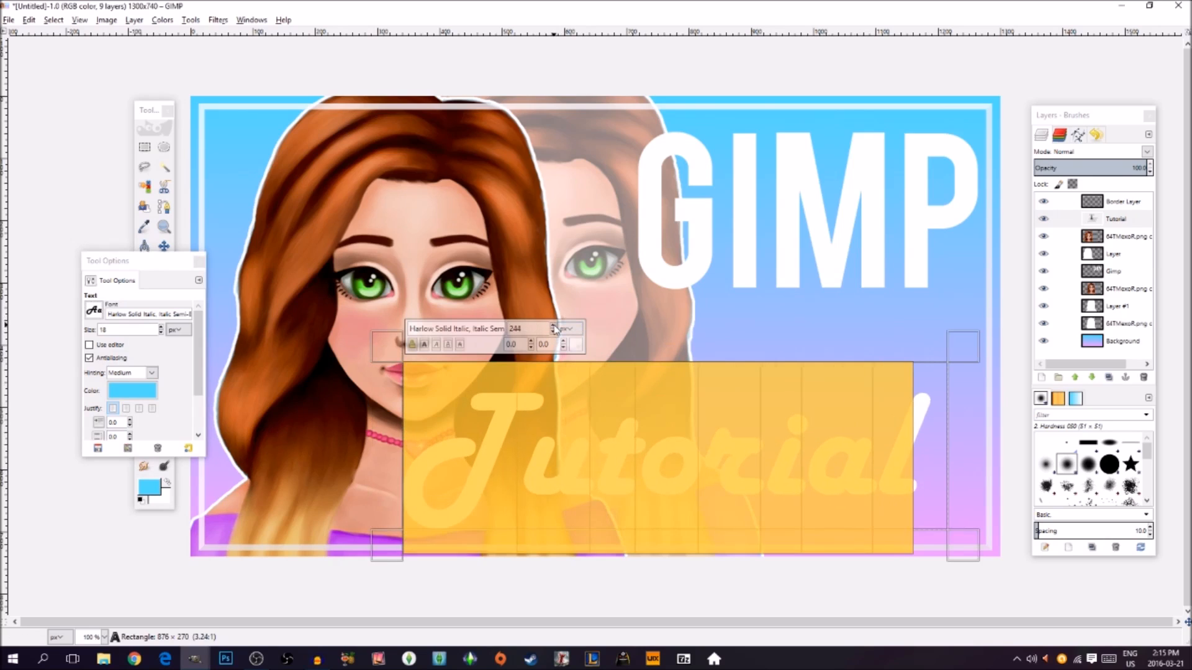
scroll(554, 327, "up", 3)
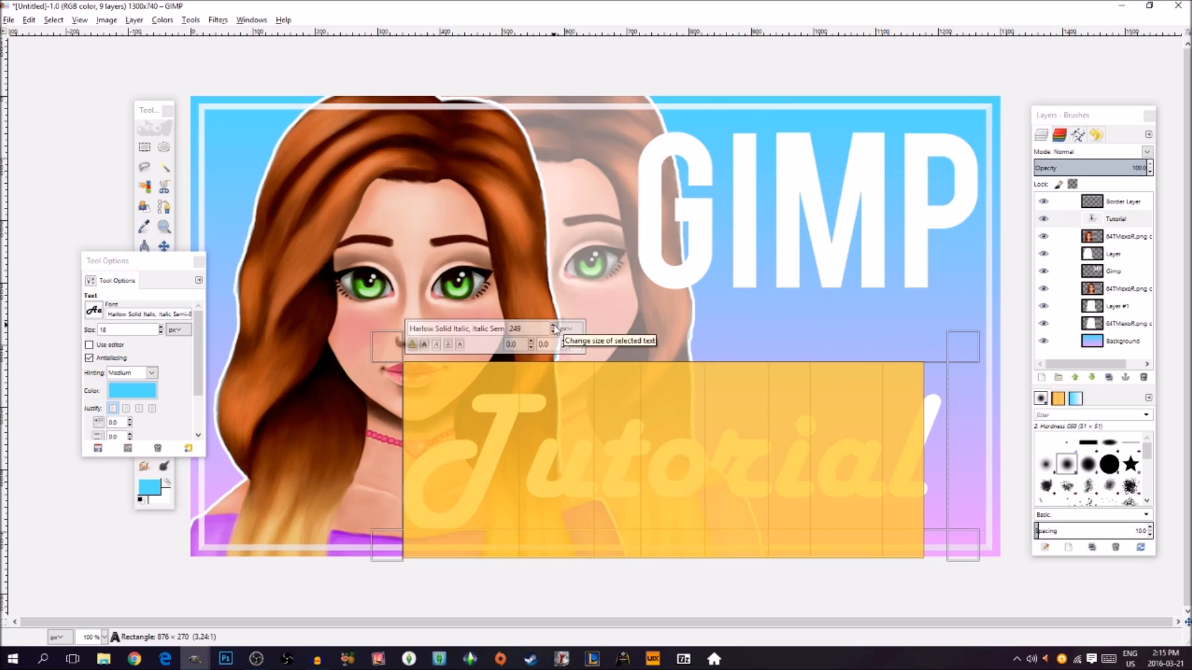
left_click_drag(976, 548, 1009, 555)
scroll(552, 328, "up", 14)
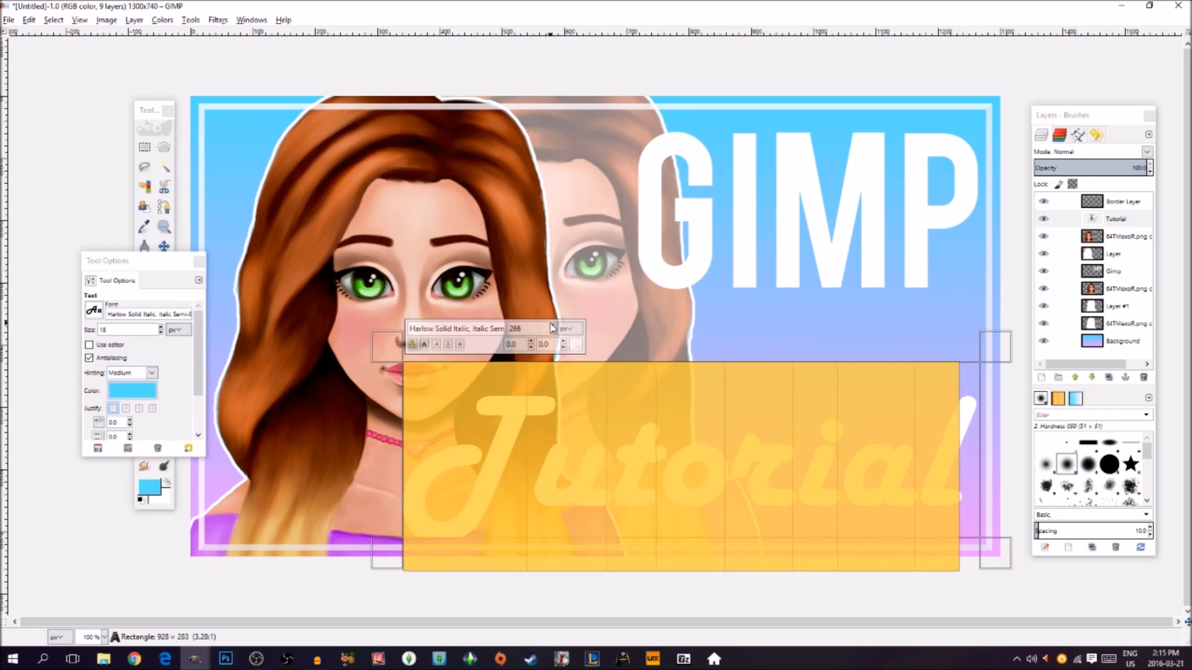
scroll(553, 328, "up", 1)
left_click(954, 479)
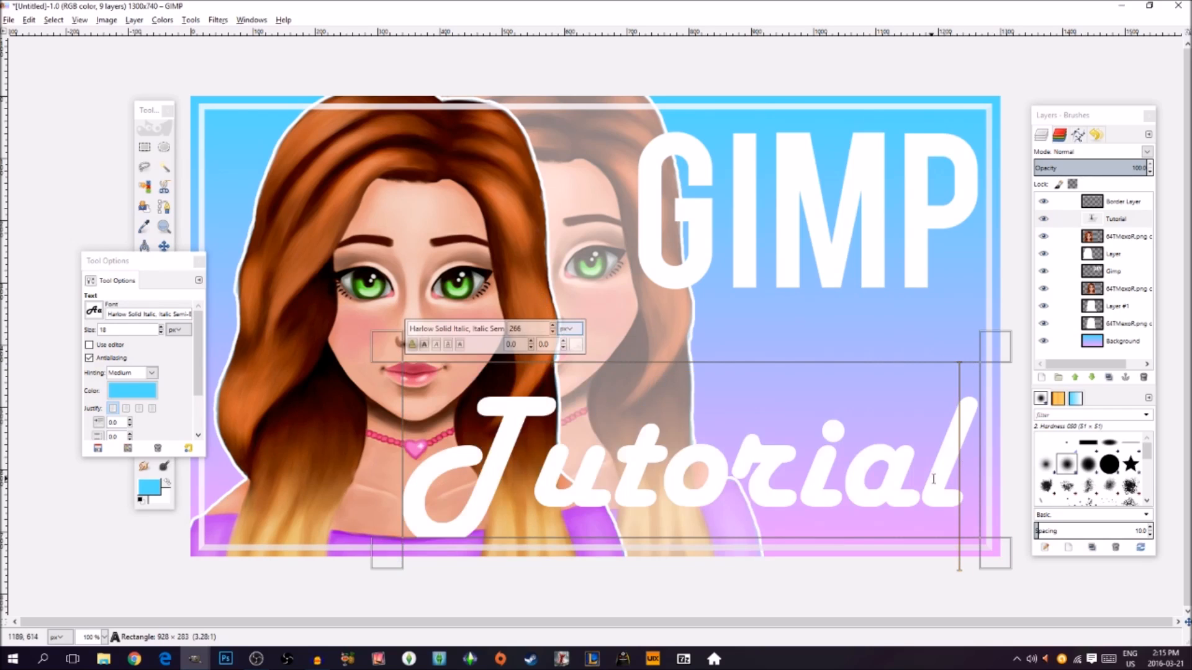
mouse_move(987, 549)
left_mouse_down()
mouse_move(987, 583)
mouse_move(986, 561)
left_mouse_up()
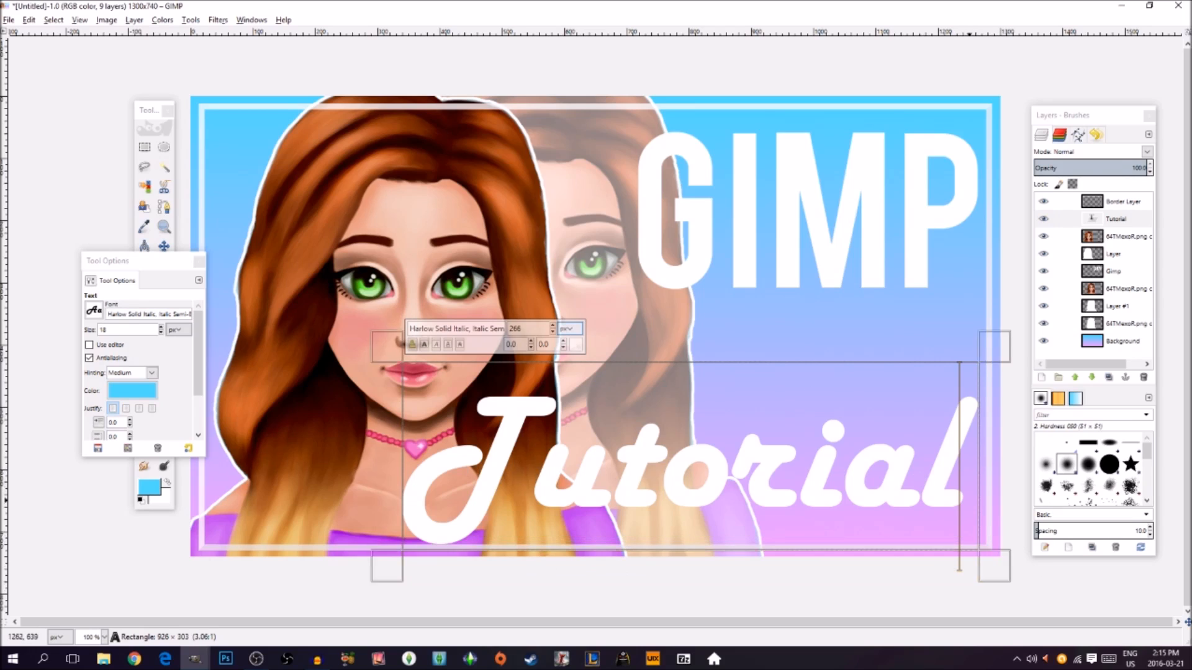
Step: Move the "Tutorial" text slightly up and left, and lower the Gimp title to sit just above it
left_click(164, 247)
left_click_drag(589, 487, 584, 477)
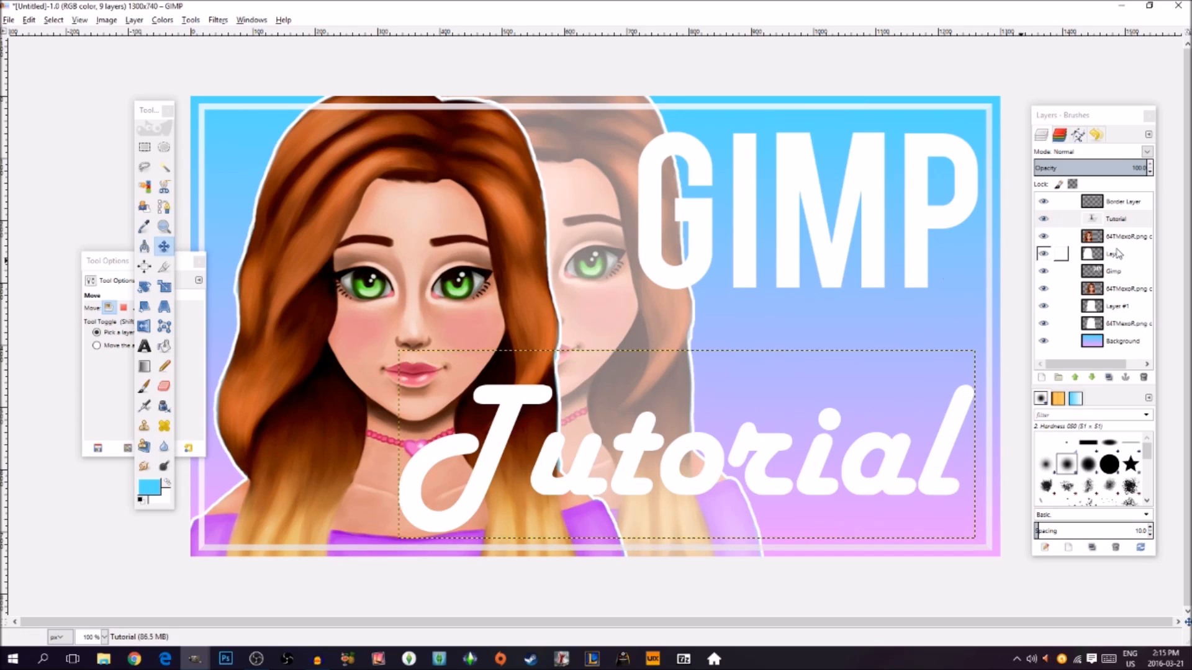
left_click(1125, 271)
left_click_drag(838, 270, 878, 313)
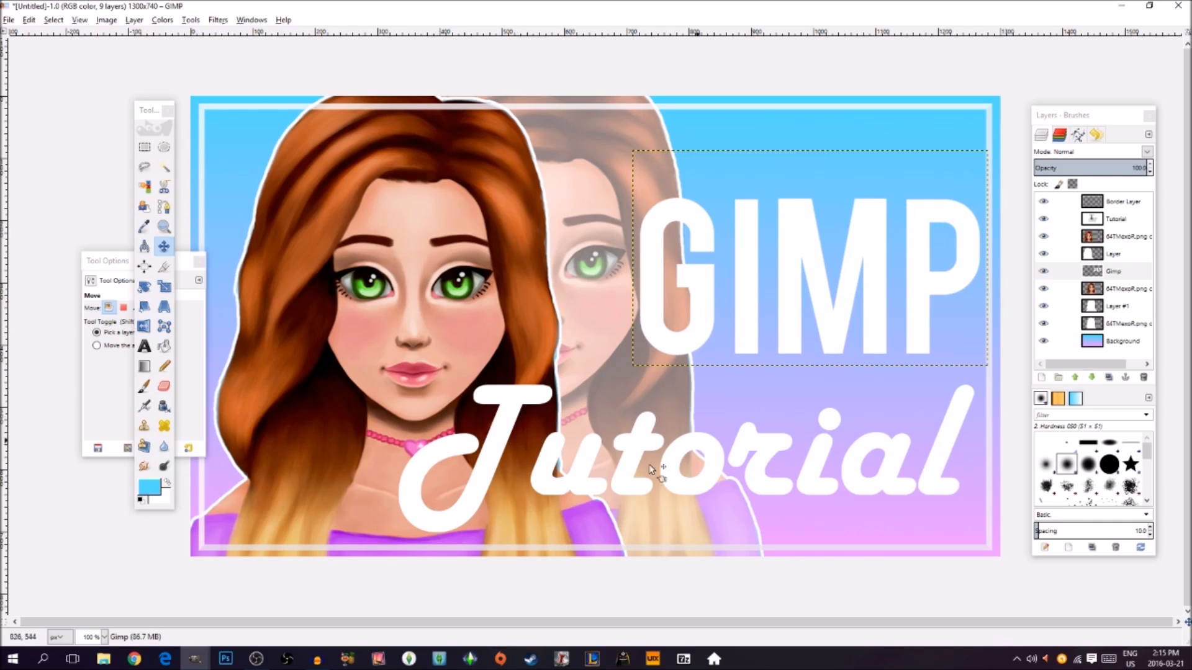
Step: Select the Gimp title's letter shapes from its alpha, and add a transparent 1300 × 740 layer directly below the title layer
right_click(1127, 274)
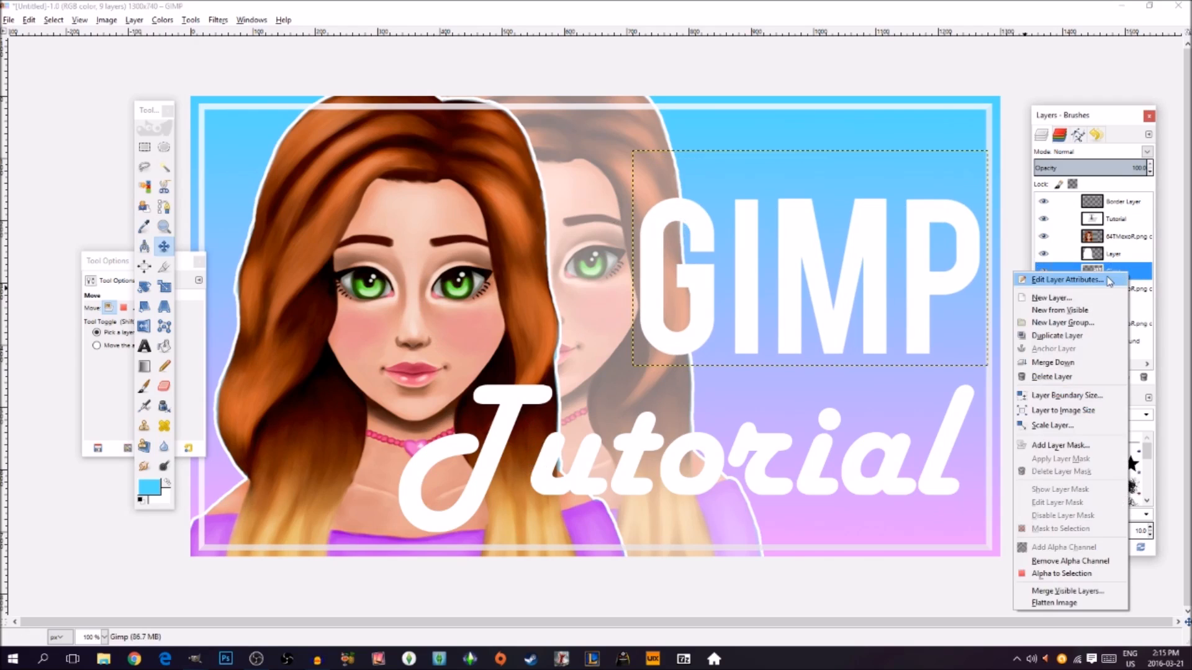
left_click(1072, 576)
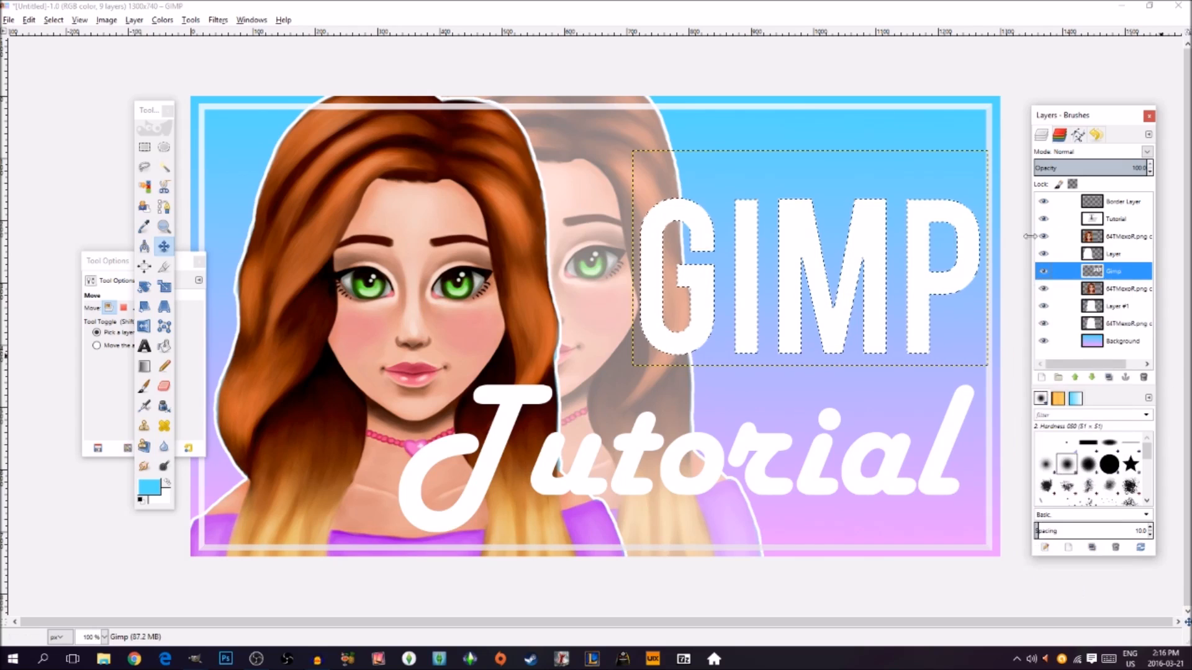
left_click(1042, 378)
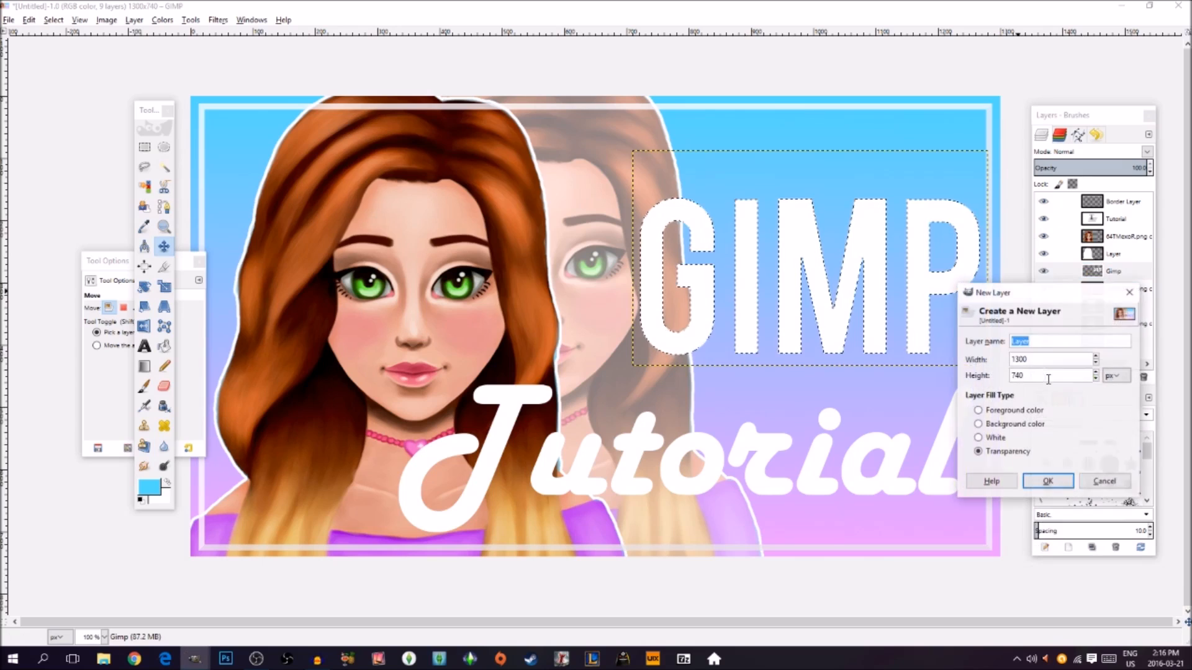
left_click(1053, 479)
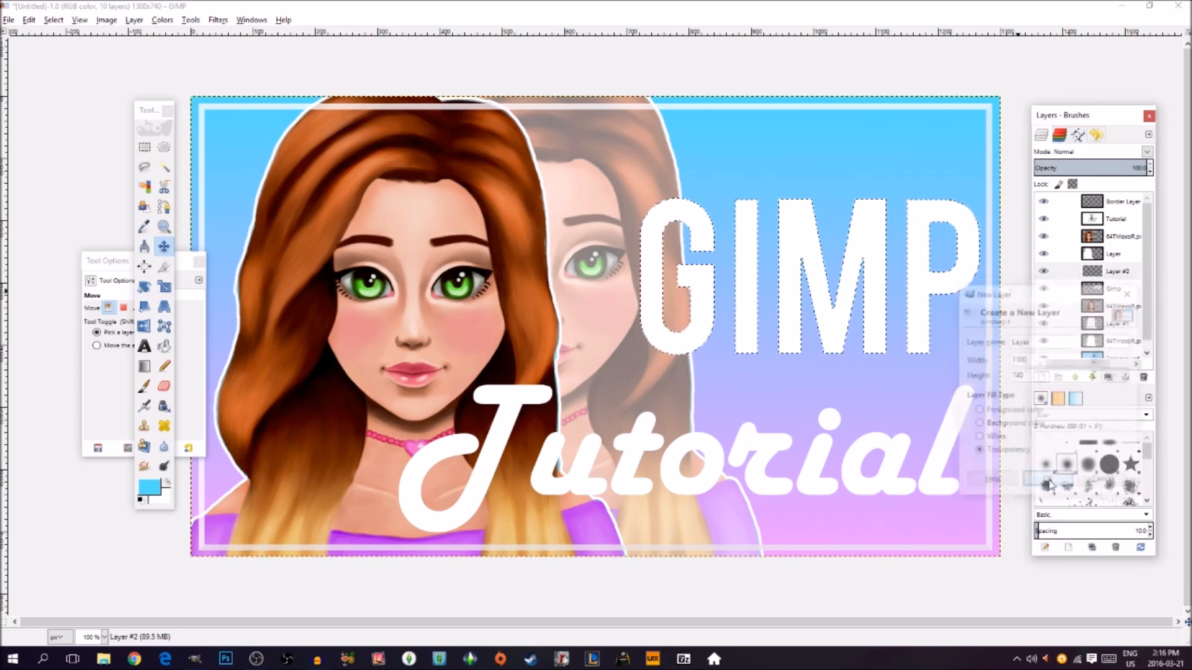
left_click(1093, 377)
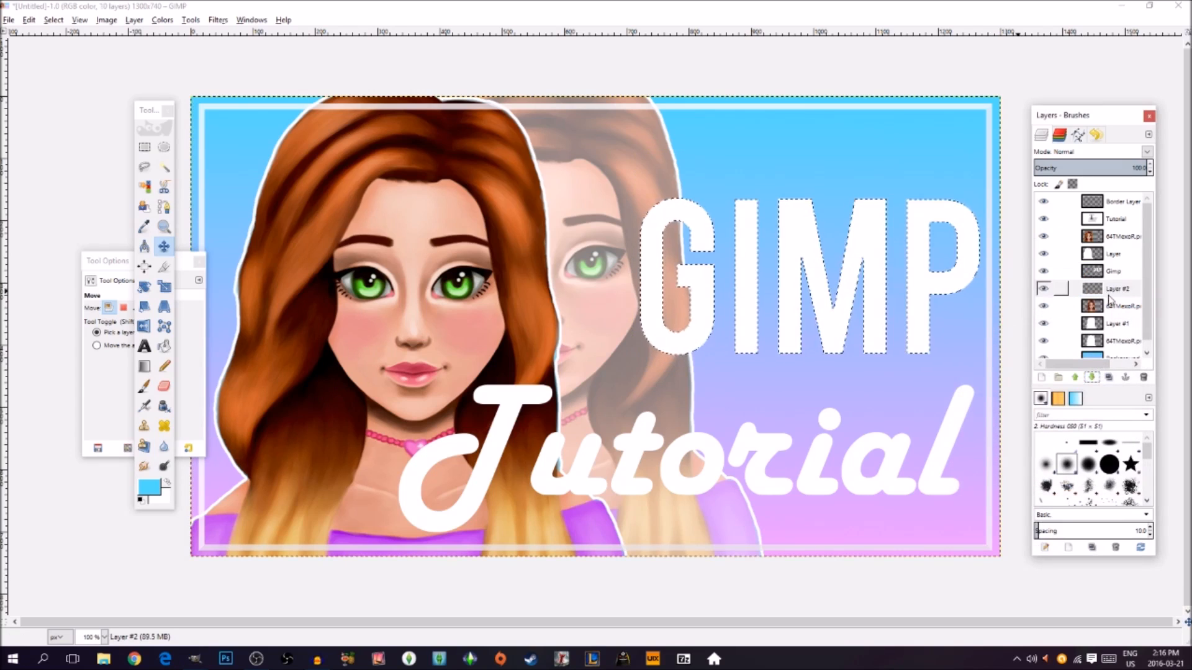
Step: Grow the selection around the Gimp letters by the preset pixel amount
left_click(54, 20)
left_click(75, 180)
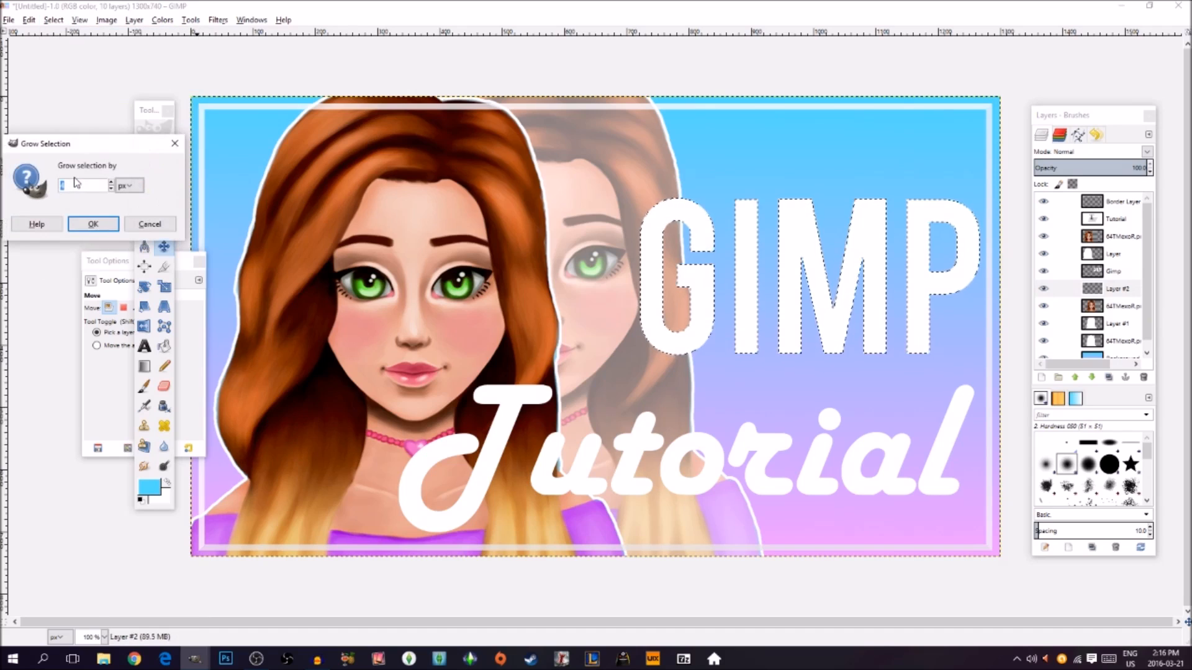
left_click(93, 222)
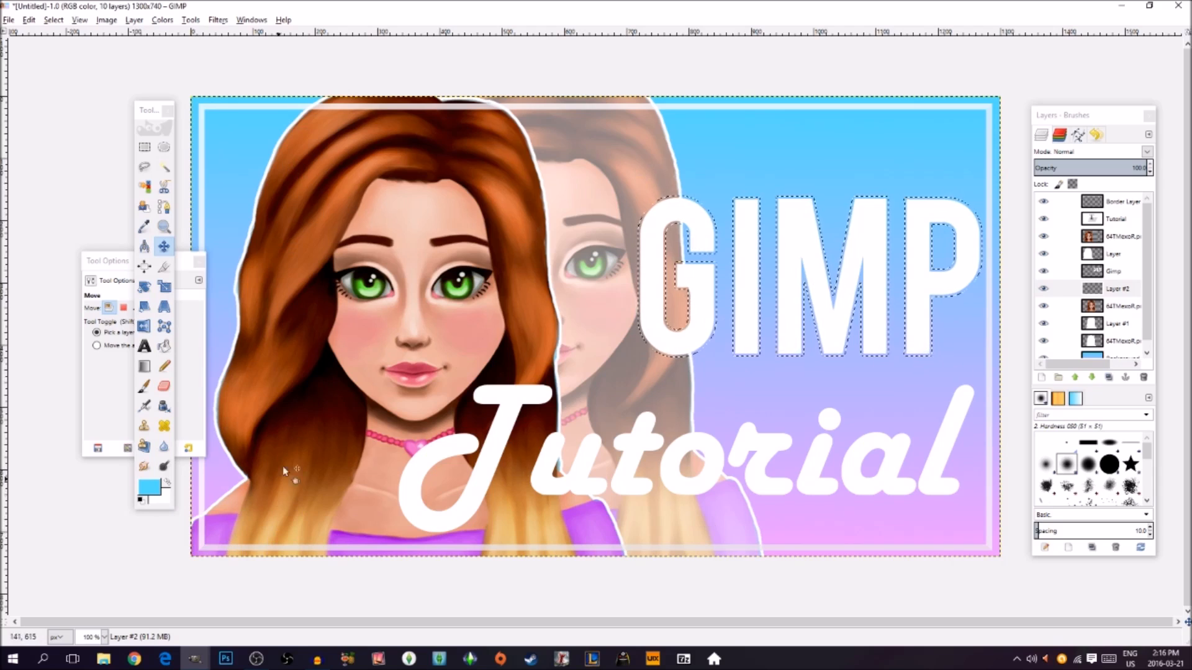
Step: Set the background color to pink (f265ff) and fill the grown Gimp selection with it on the new layer
left_click(168, 492)
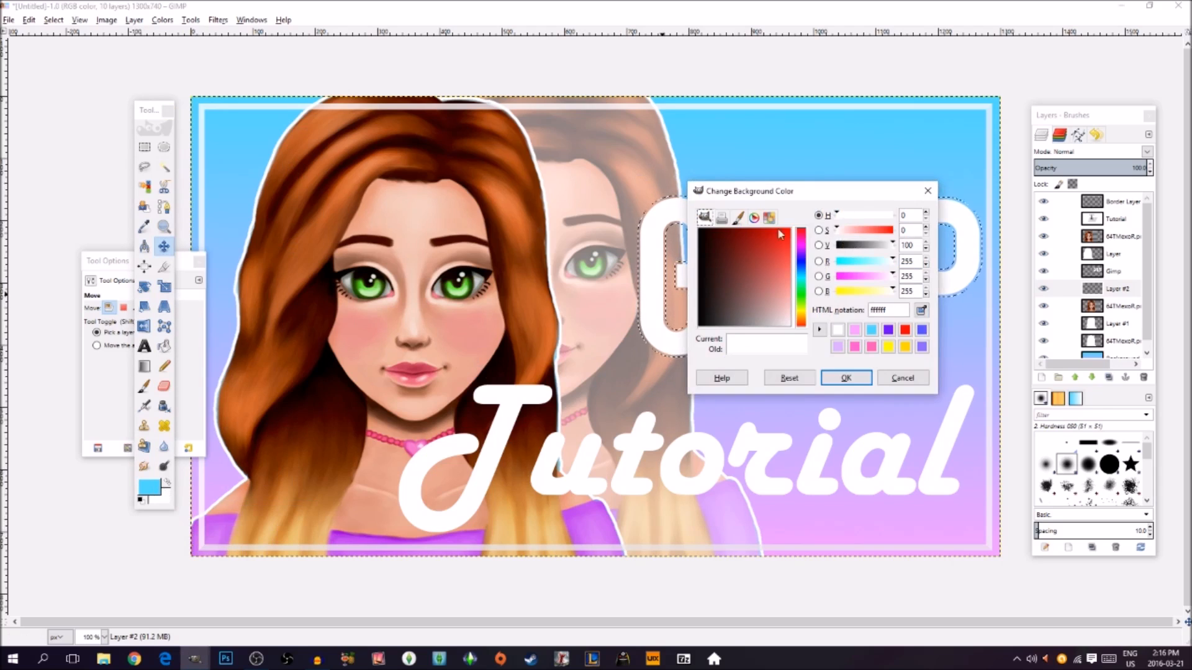
left_click(855, 331)
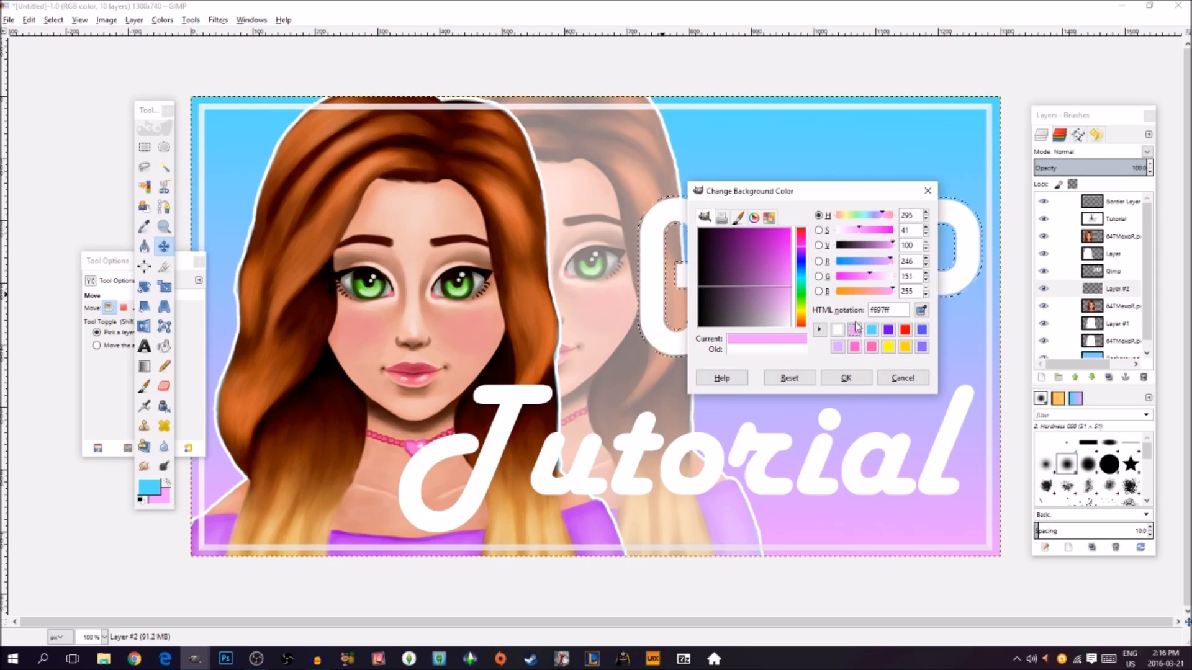
left_click_drag(787, 296, 816, 268)
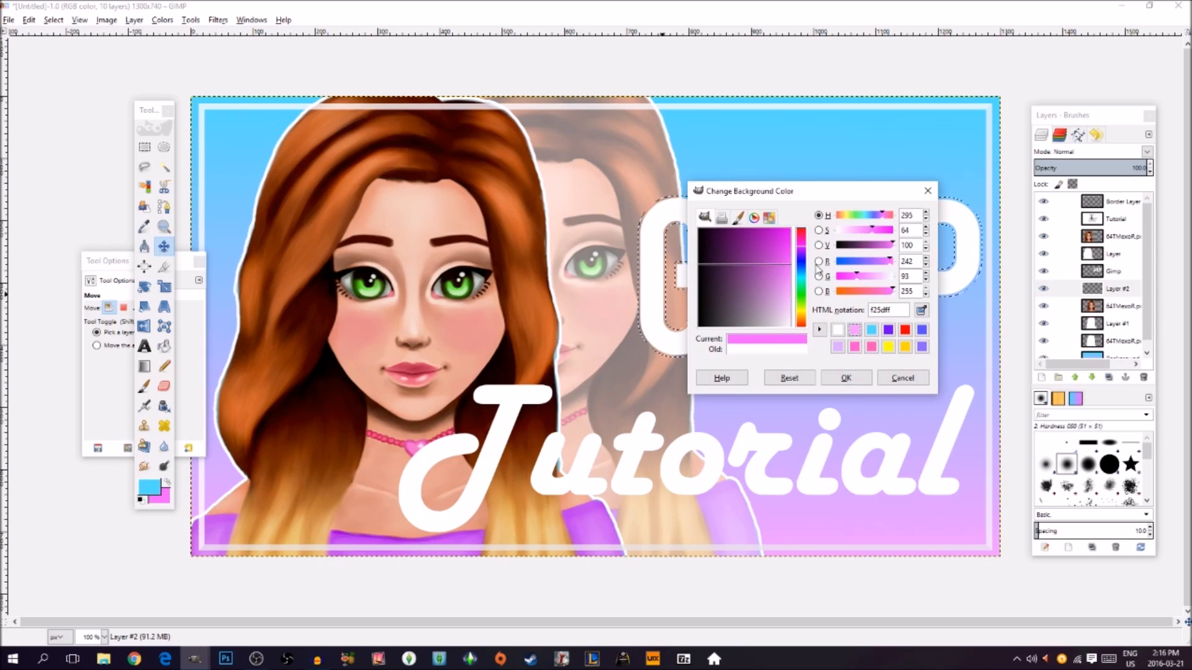
left_click_drag(816, 268, 823, 273)
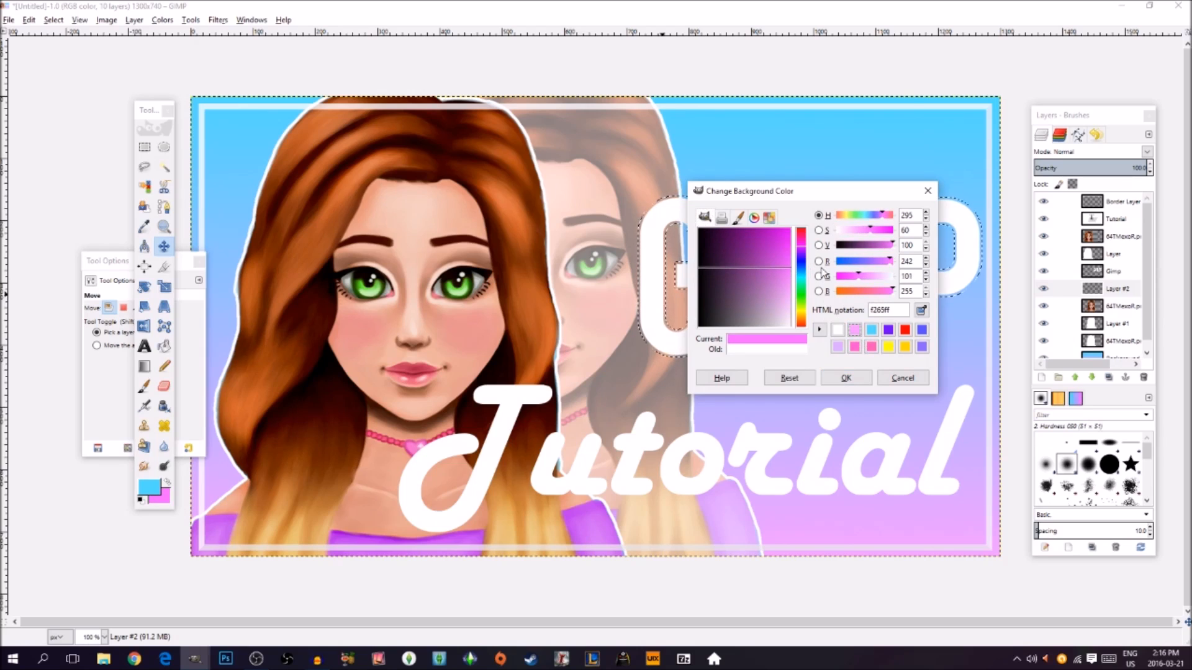
left_click(845, 378)
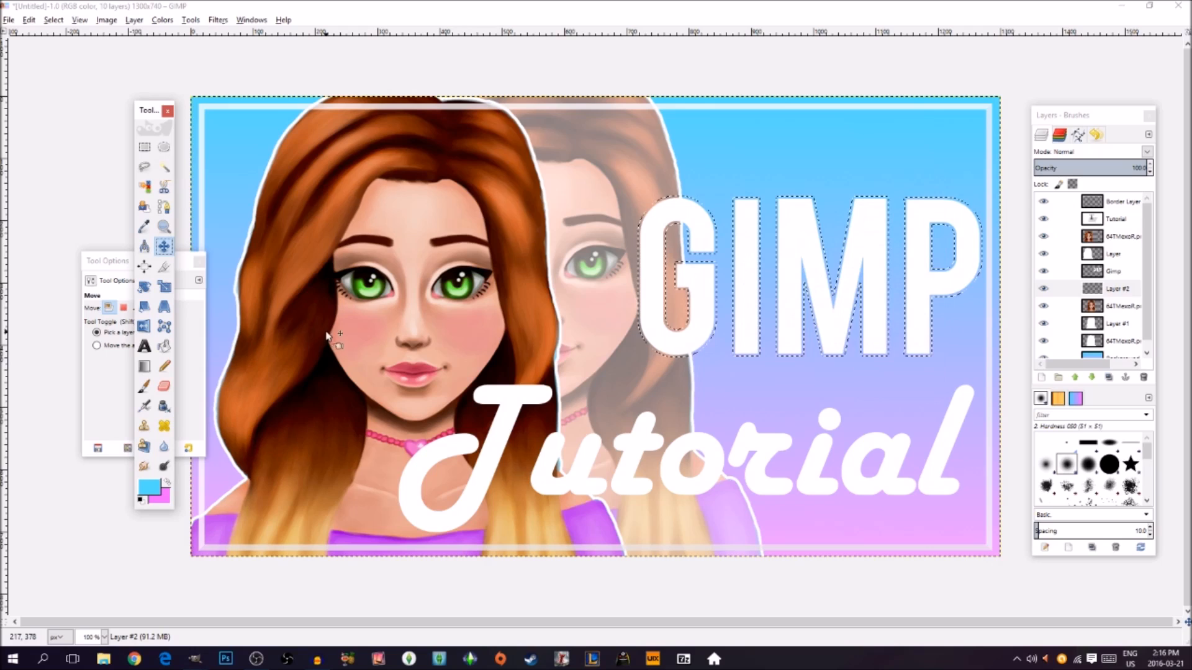
left_click(29, 20)
left_click(66, 212)
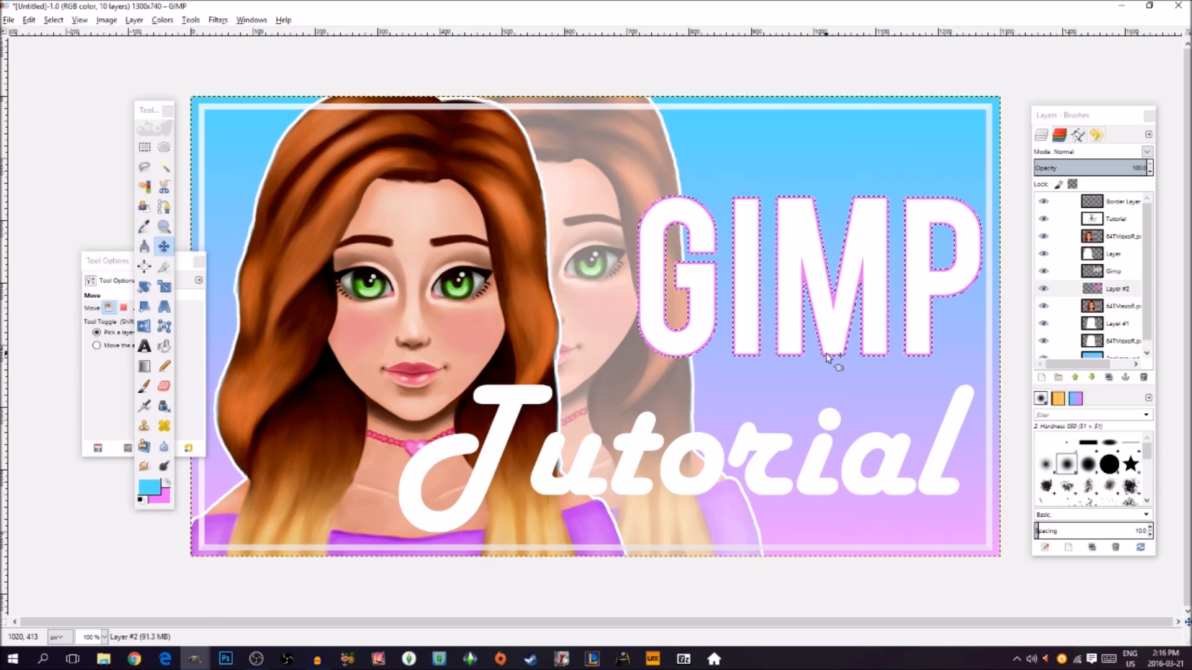
Step: Add a black drop shadow to the pink outline with offsets 5, blur radius 15 and opacity 74, and clear the selection
left_click(222, 23)
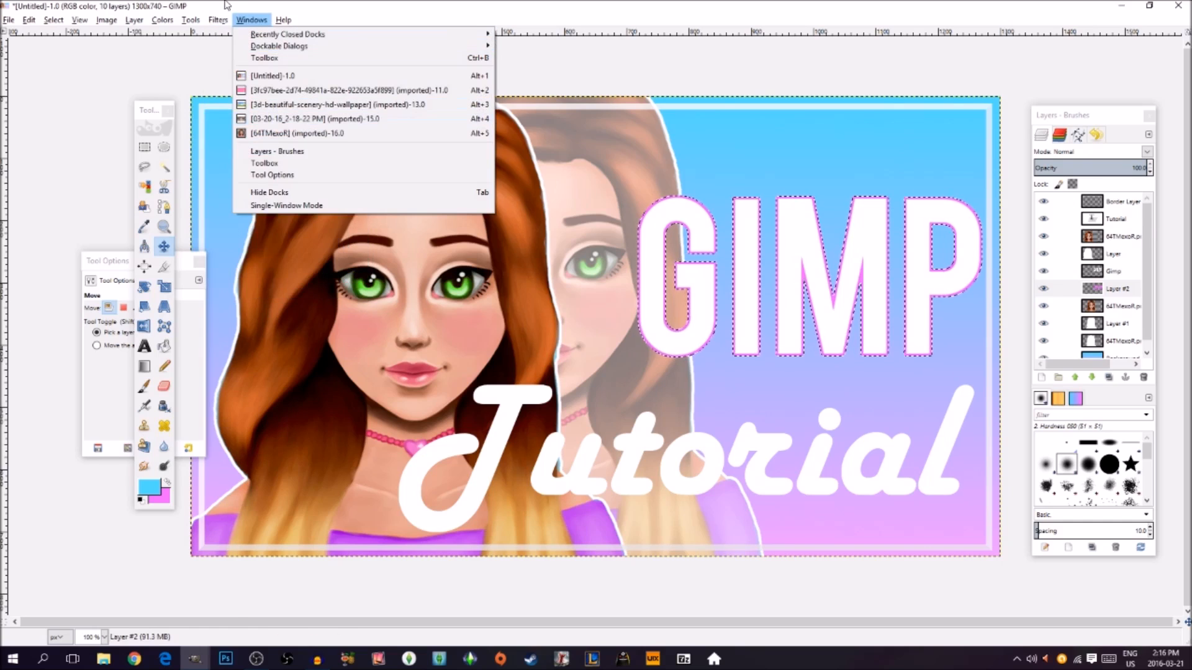
mouse_move(266, 127)
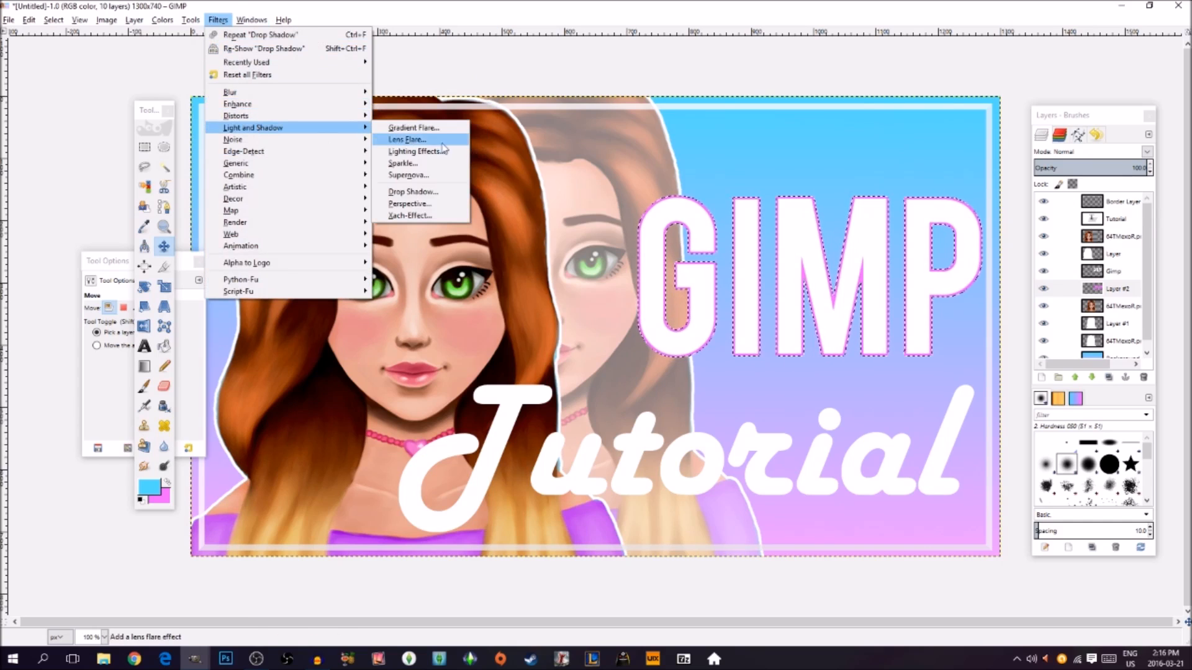
key("Escape")
key("Escape")
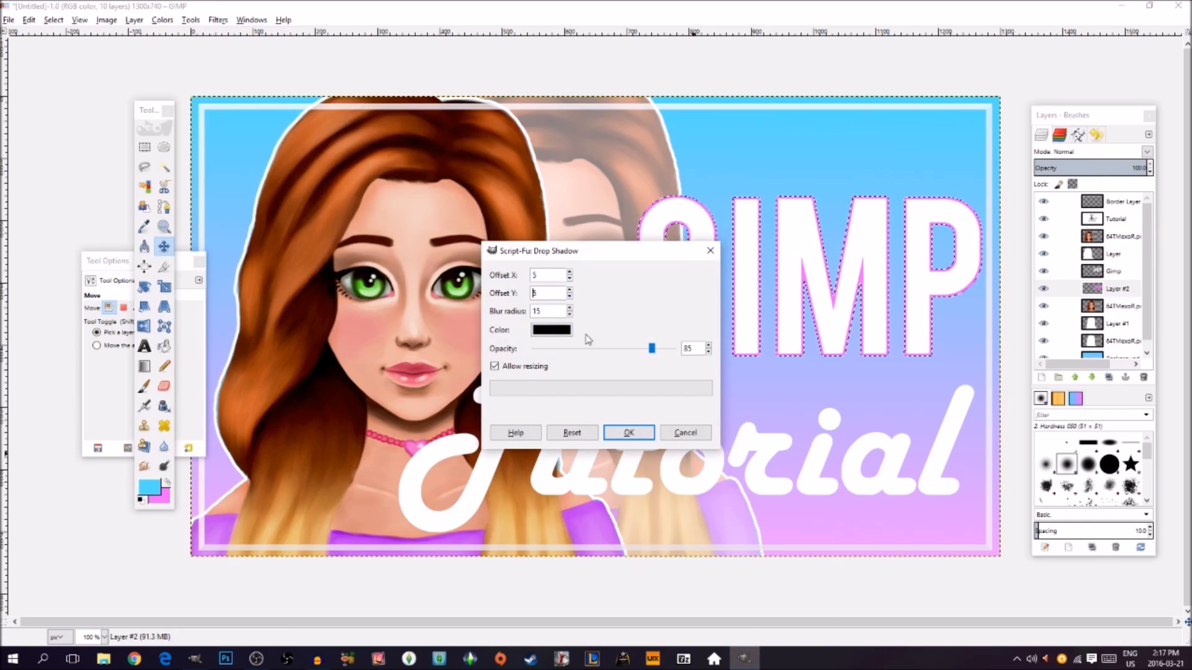
left_click_drag(650, 350, 644, 352)
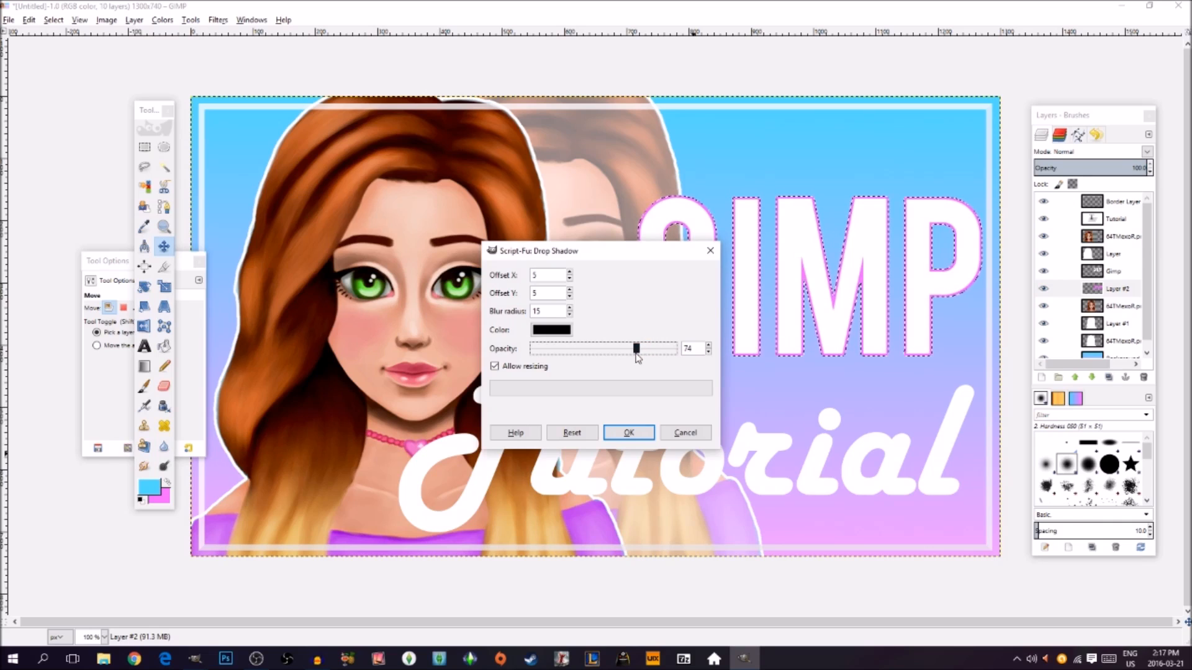
left_click(629, 433)
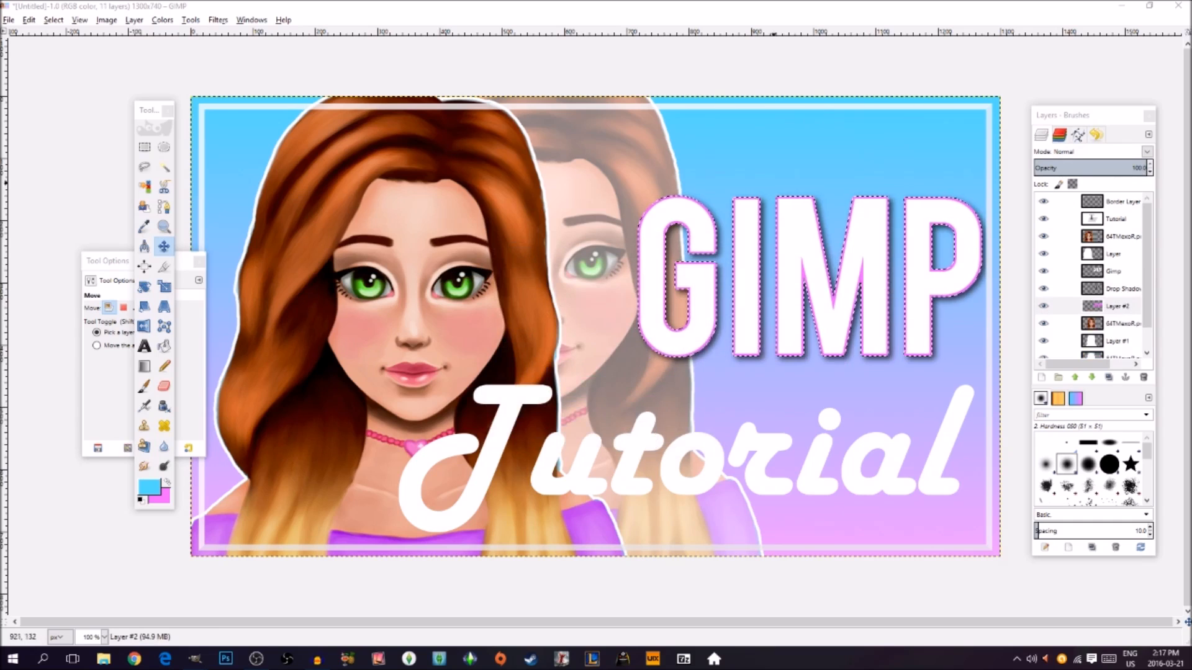
left_click(55, 20)
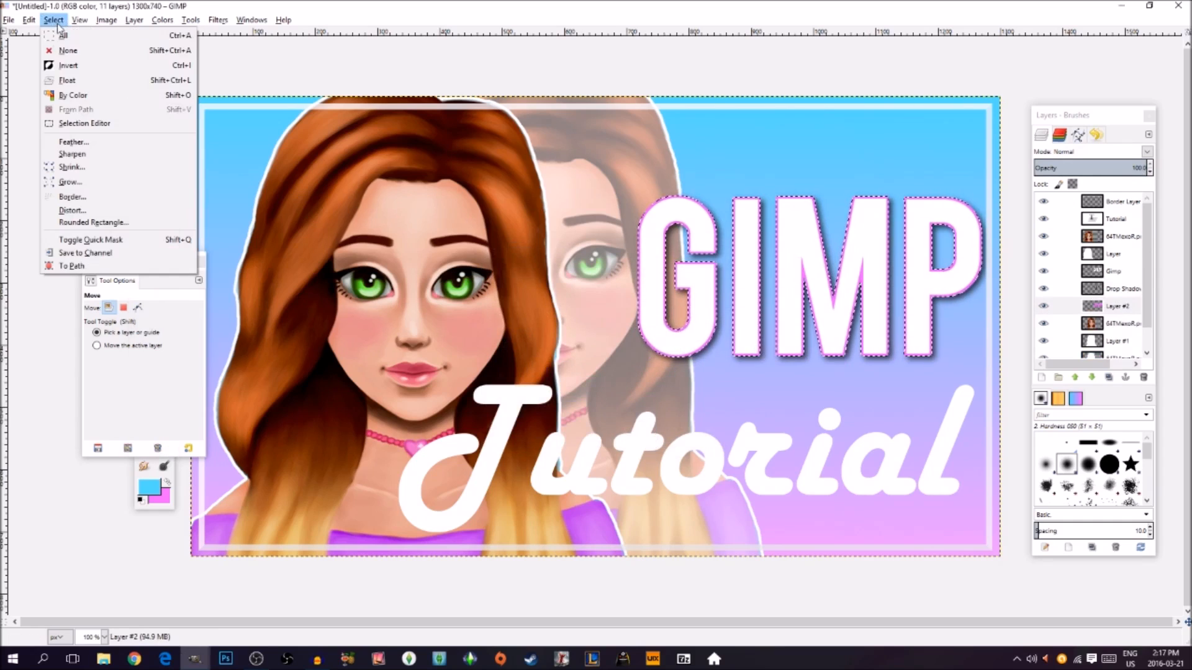
left_click(72, 51)
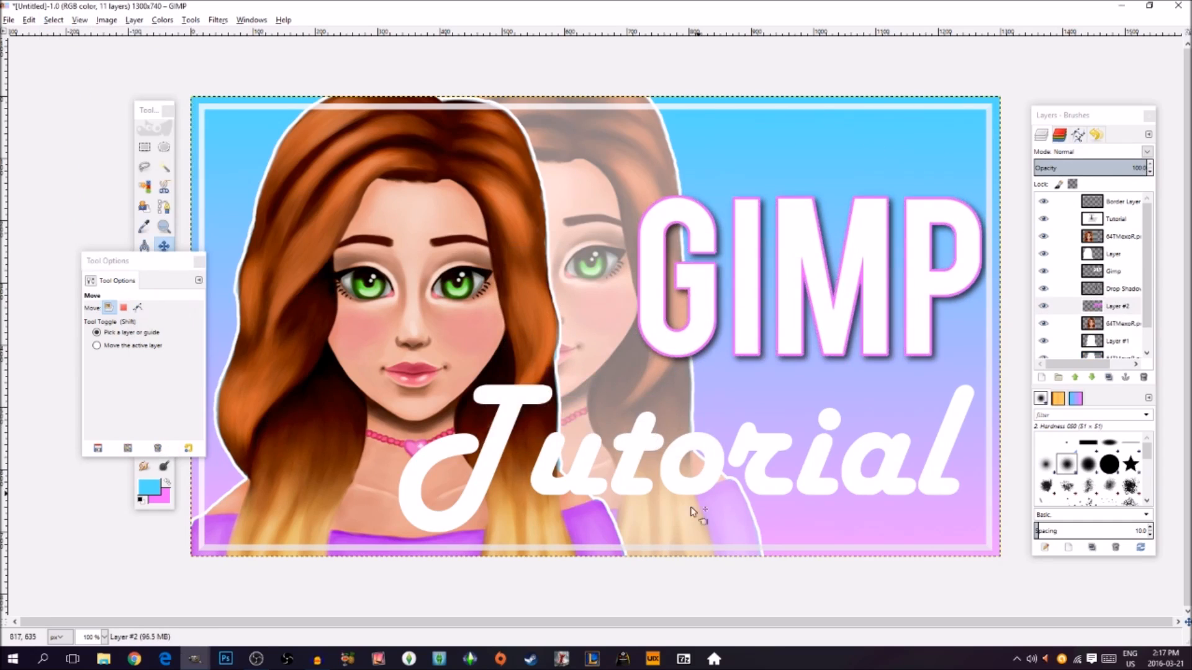
Step: Select the "Tutorial" text's letter shapes from its alpha, and add a new transparent layer directly below the text layer
right_click(1118, 220)
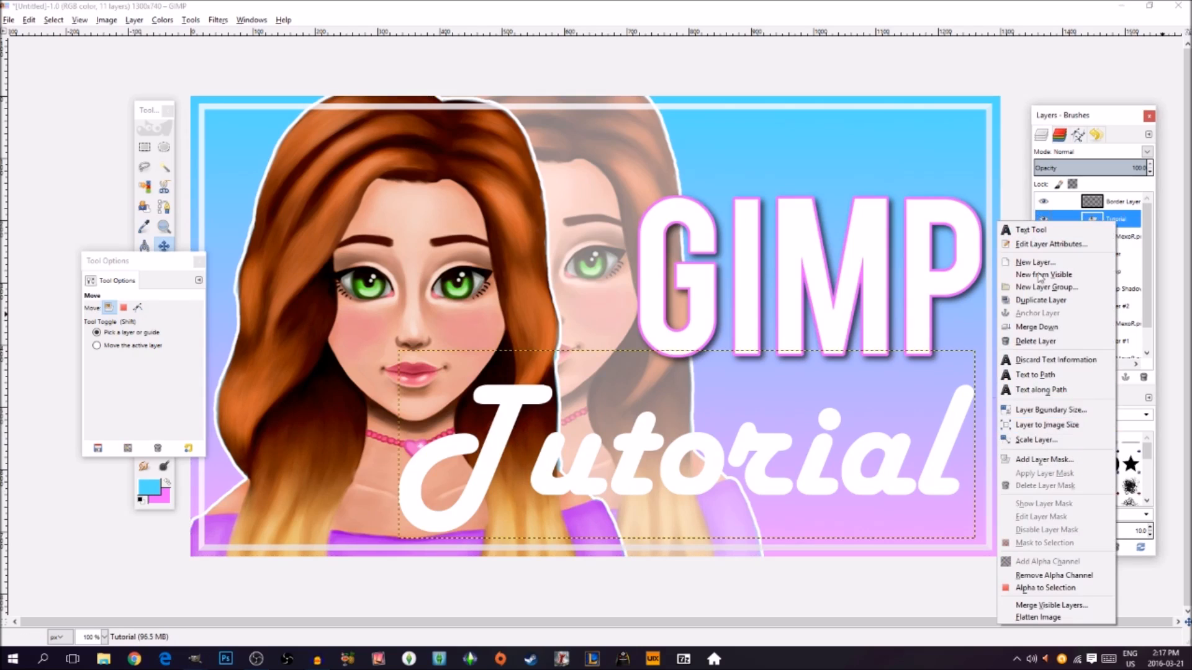
left_click(1056, 588)
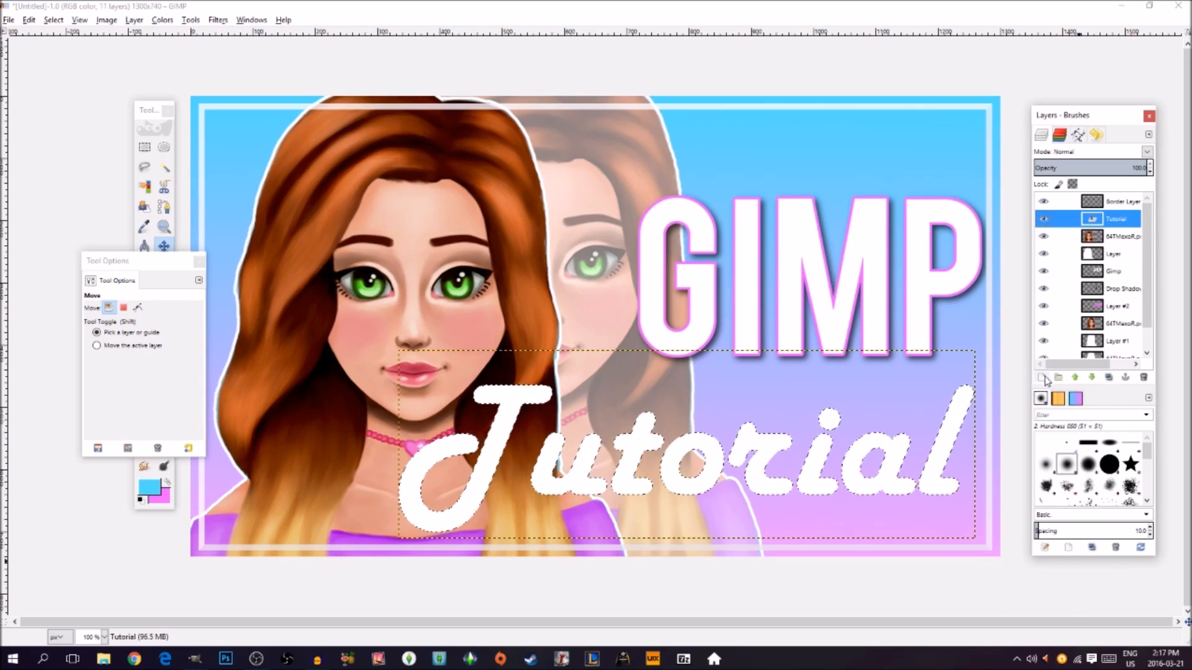
left_click(1043, 378)
left_click(1047, 470)
left_click_drag(1094, 213, 1111, 240)
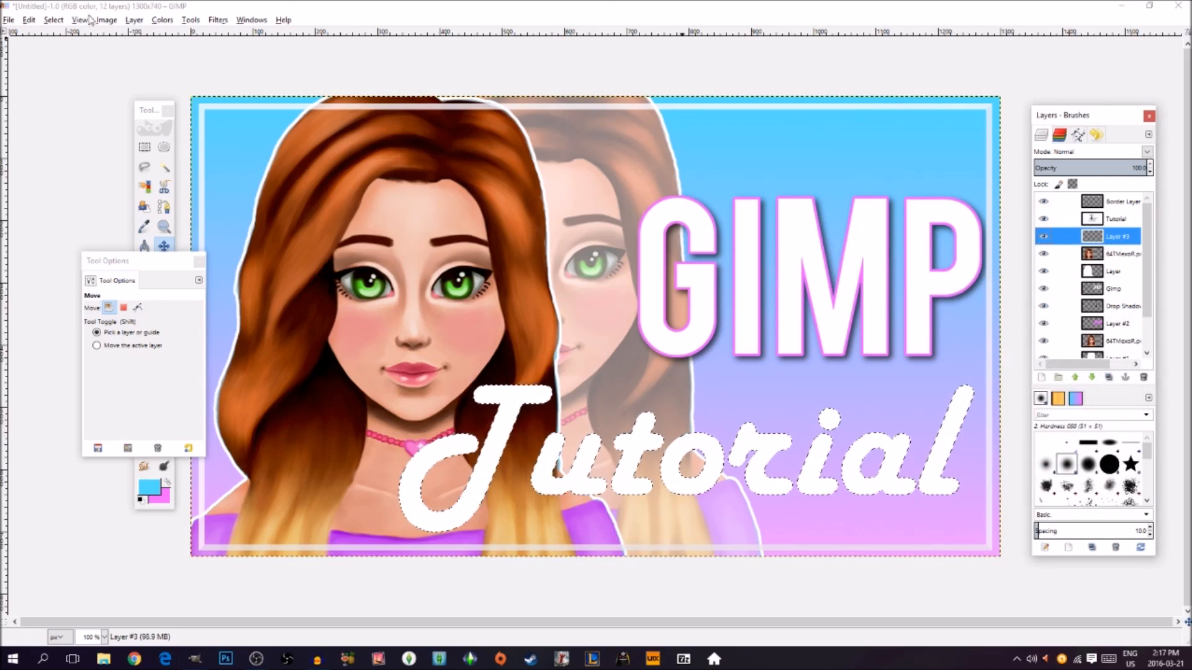
Step: Grow the selection around the "Tutorial" letters by the preset pixel amount
left_click(54, 19)
left_click(87, 179)
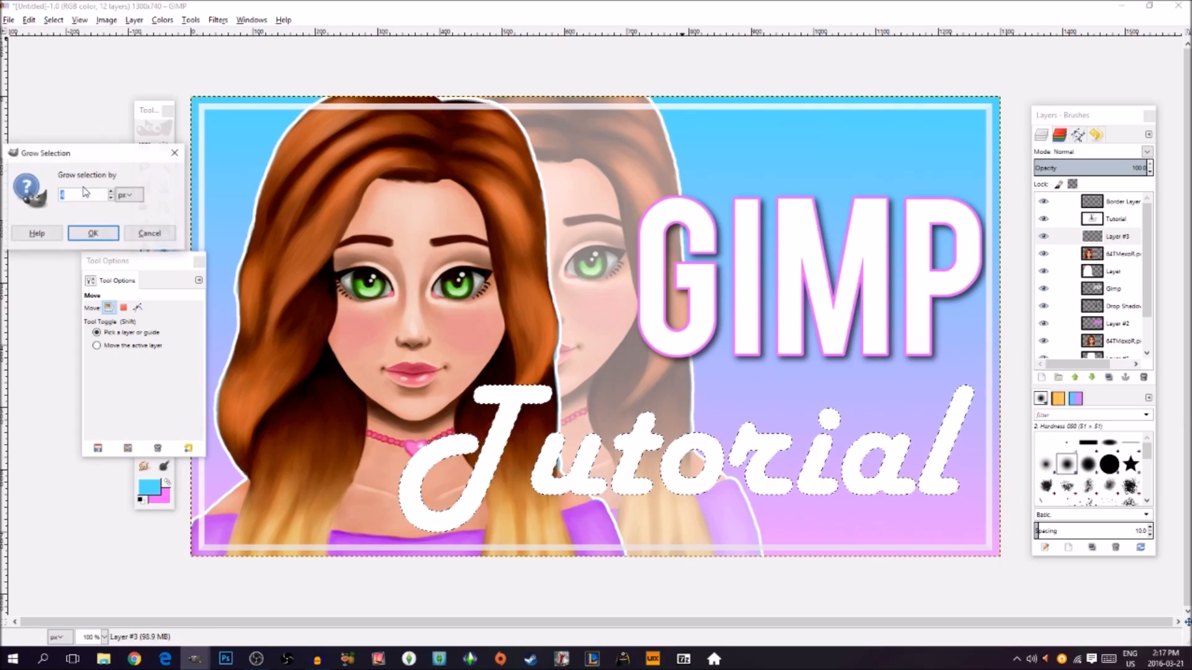
left_click(94, 233)
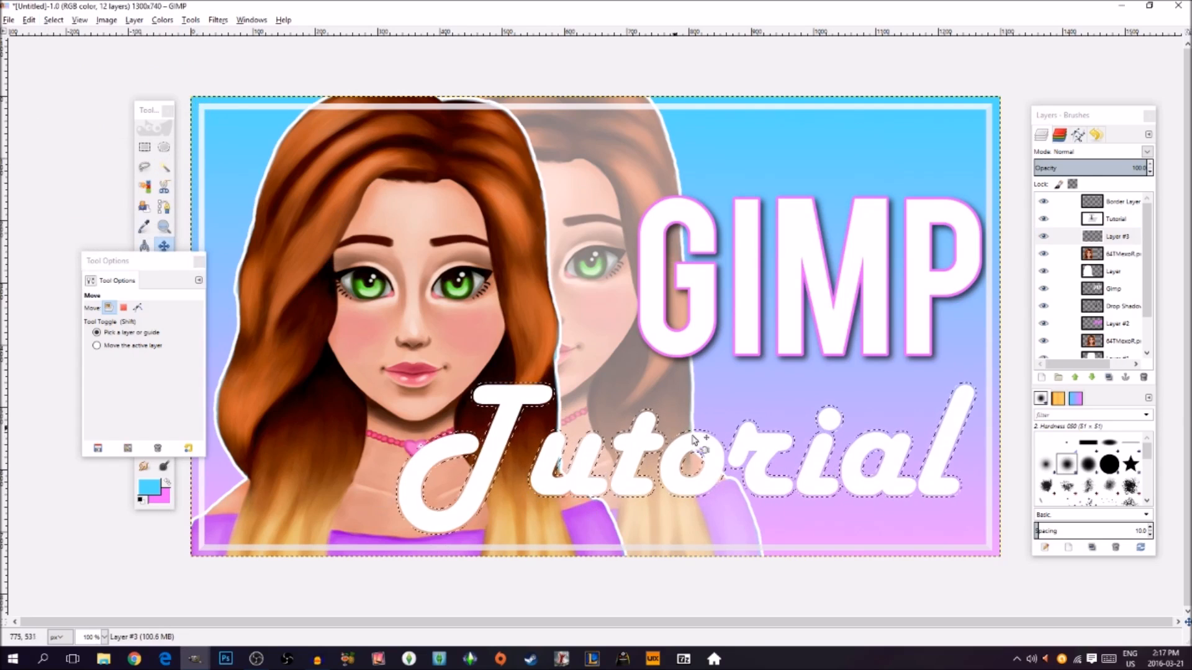
Step: Set the background color to light blue (4fdcff) and fill the grown "Tutorial" selection with it on the new layer
left_click(167, 500)
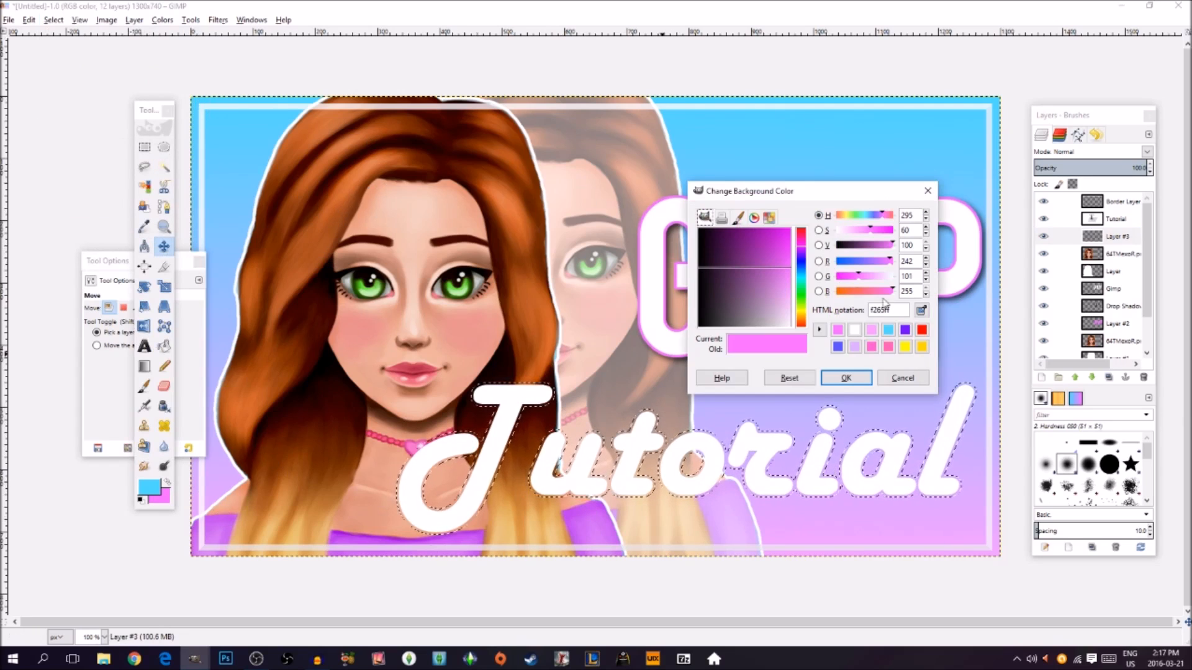
left_click(892, 331)
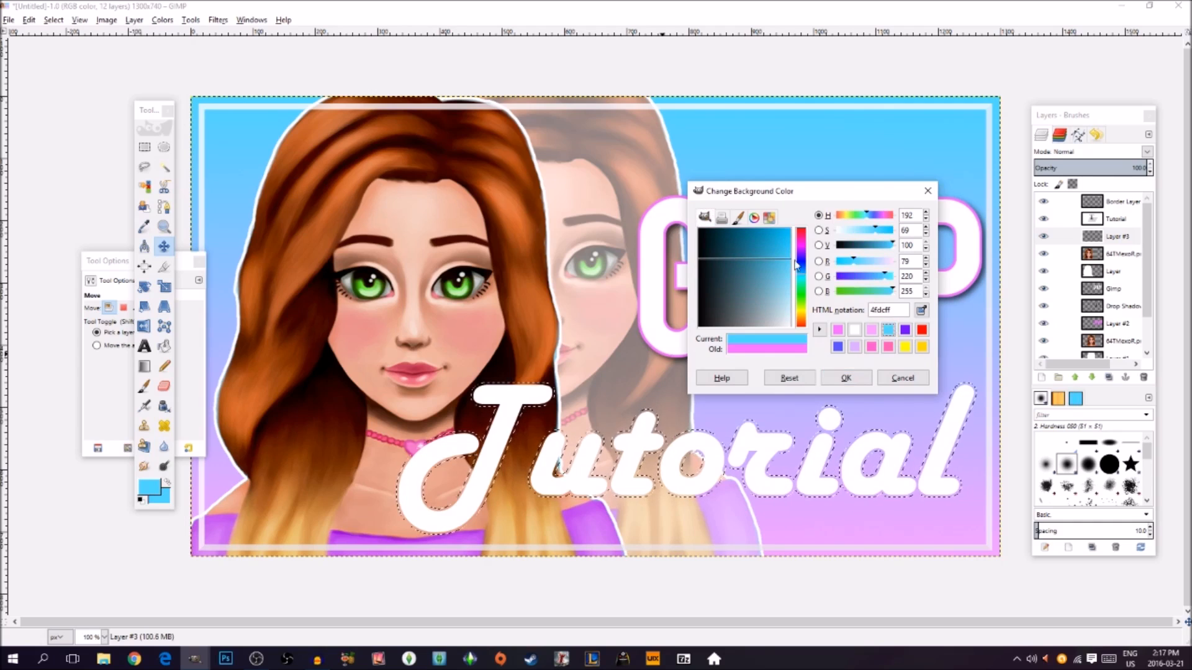
left_click(846, 379)
left_click(29, 19)
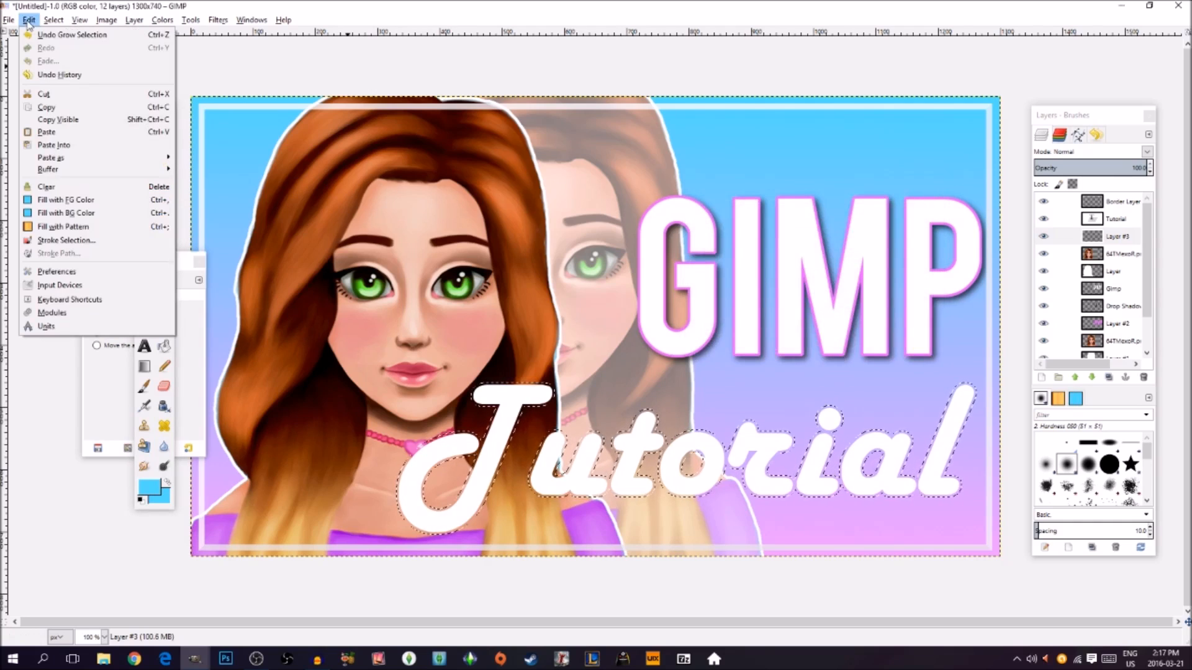
left_click(66, 214)
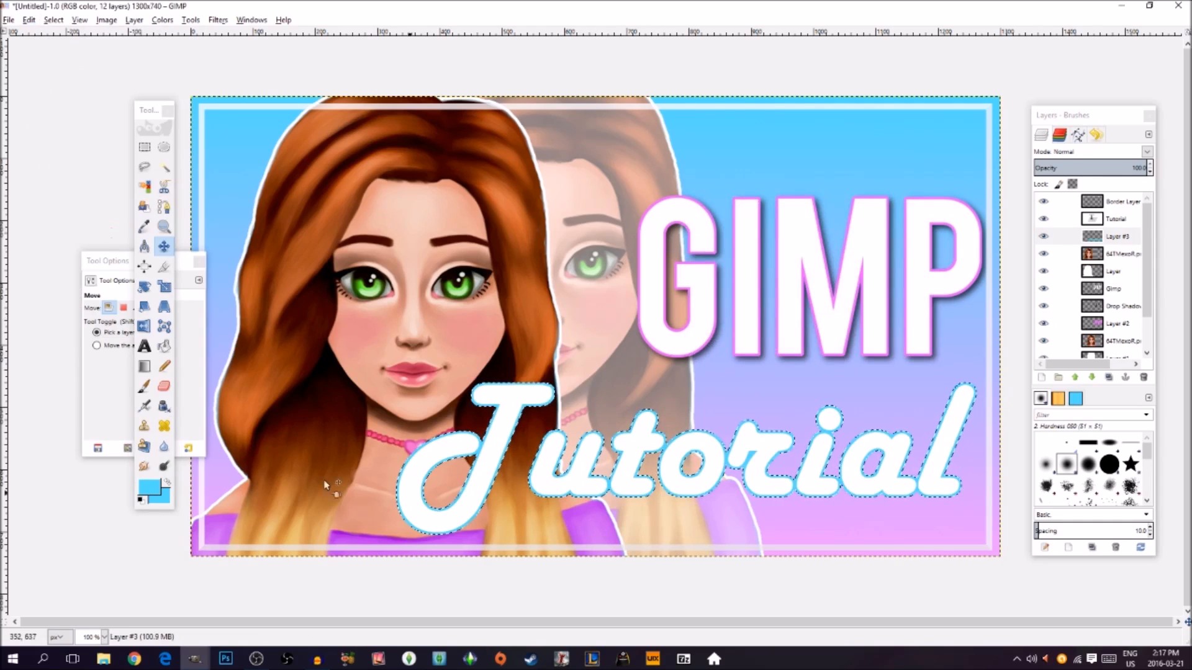
Step: Add a black drop shadow to the blue outline with offsets 5, blur radius 15 and opacity 74, and clear the selection
left_click(218, 19)
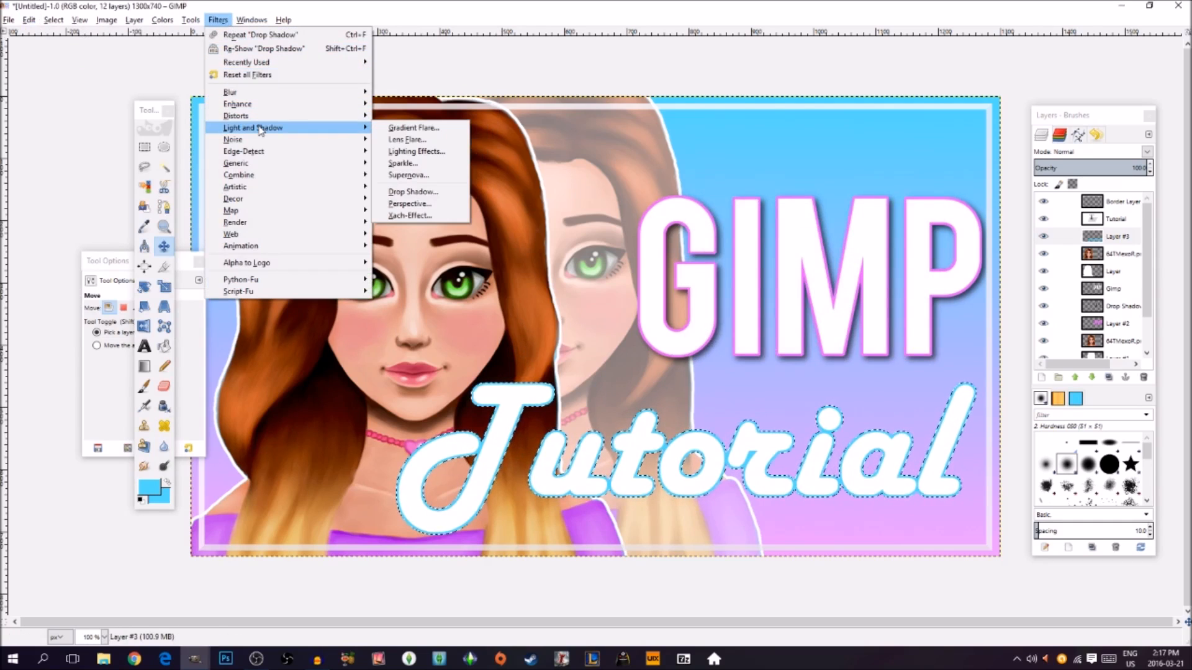
left_click(413, 192)
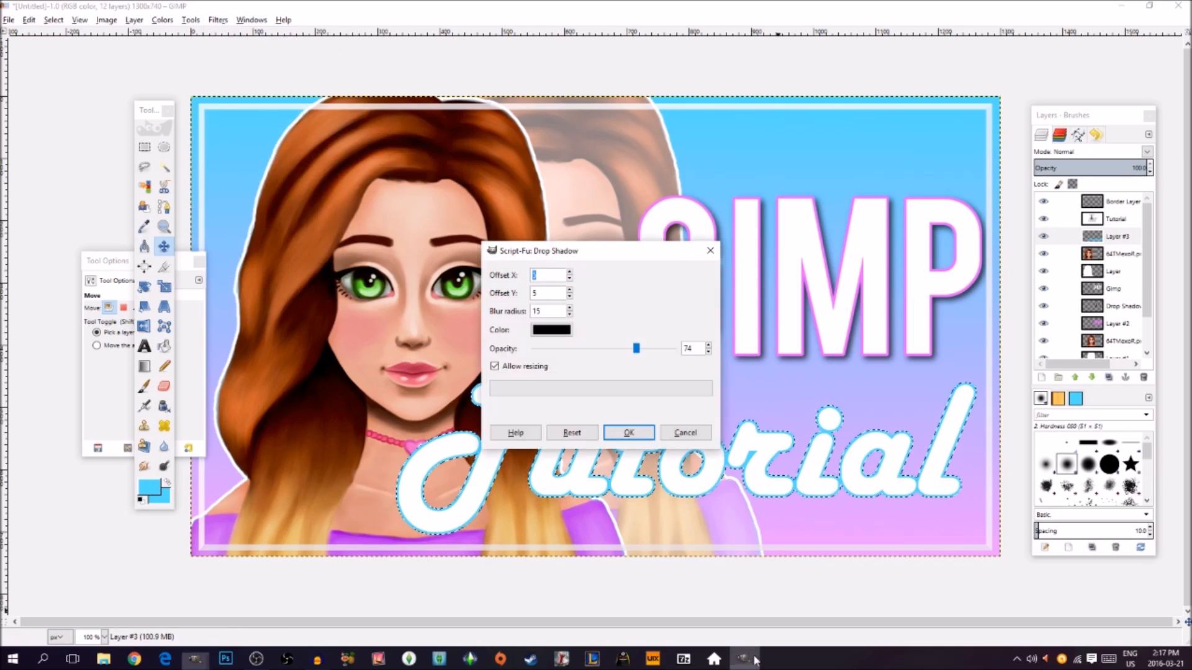
left_click(638, 442)
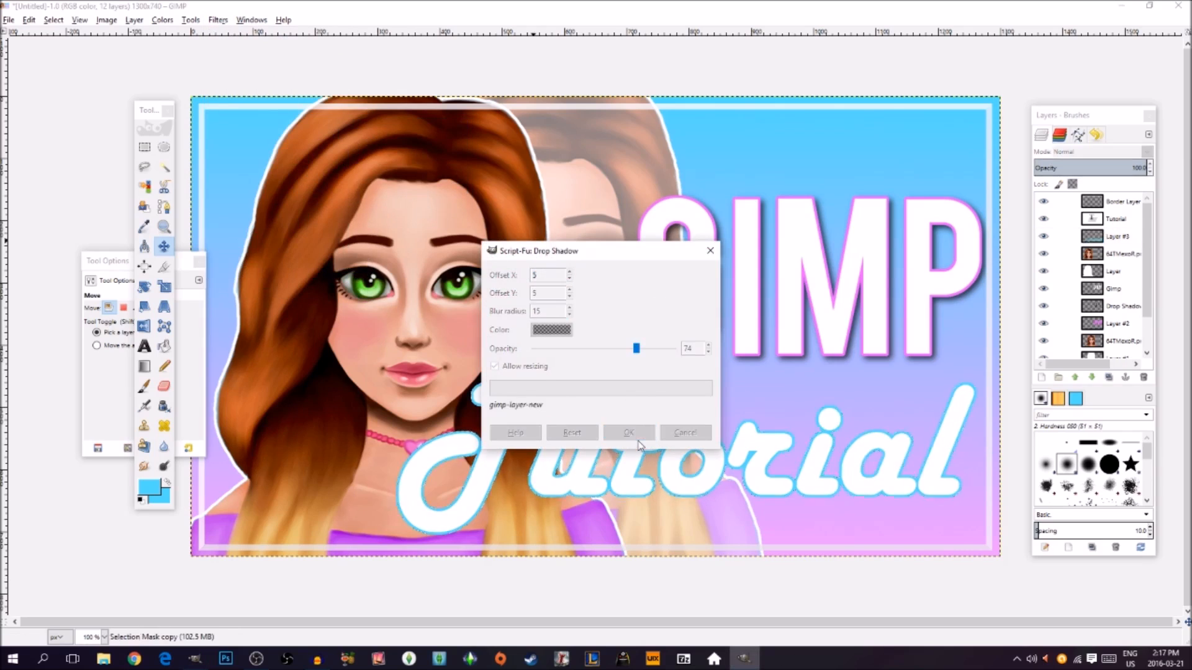
left_click(54, 19)
left_click(69, 51)
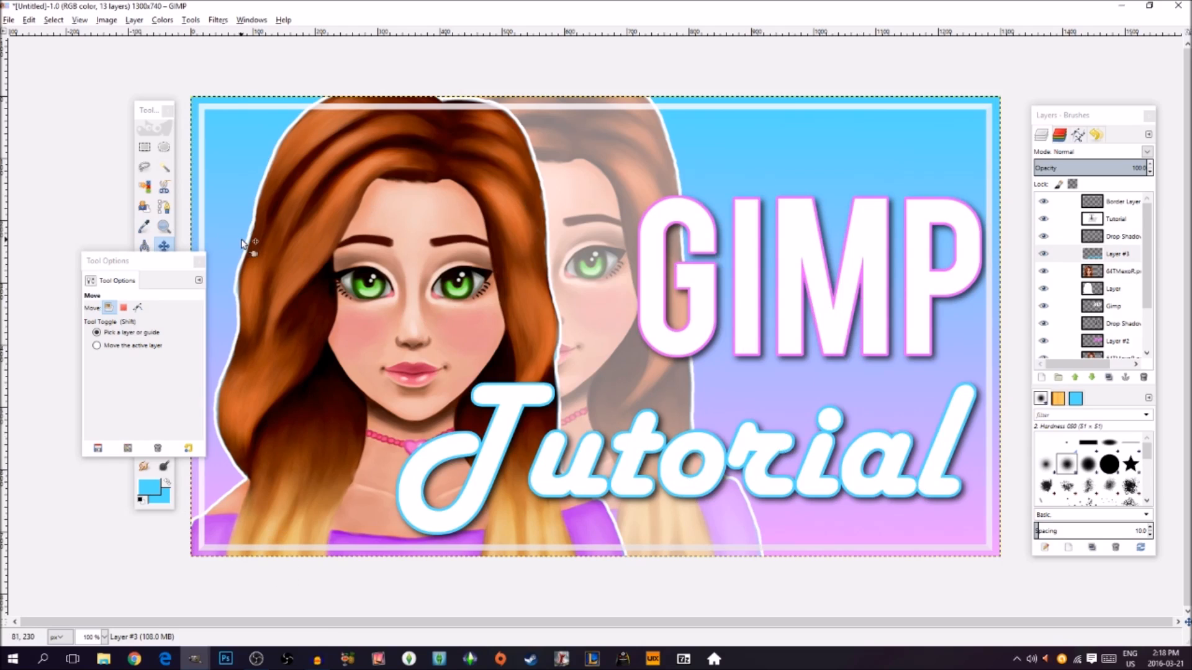
Step: Open the green crystal image (tumblr_static) as a separate image and copy its layer into the GIMP Tutorial graphic
left_click(198, 263)
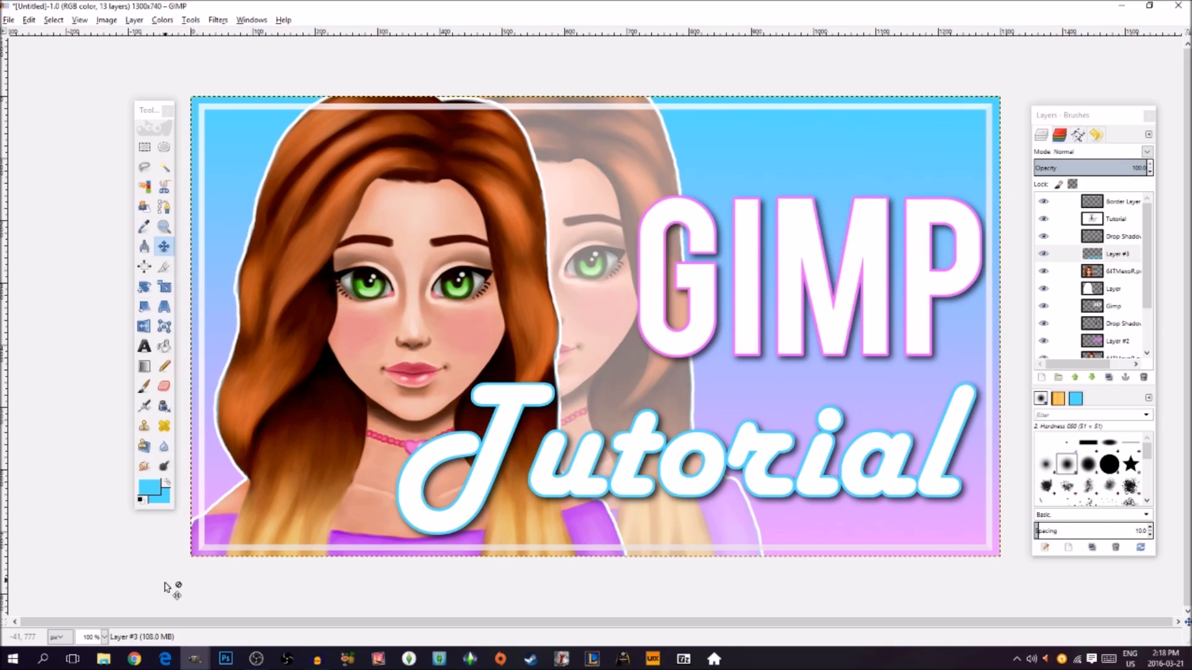
left_click(11, 22)
left_click(31, 61)
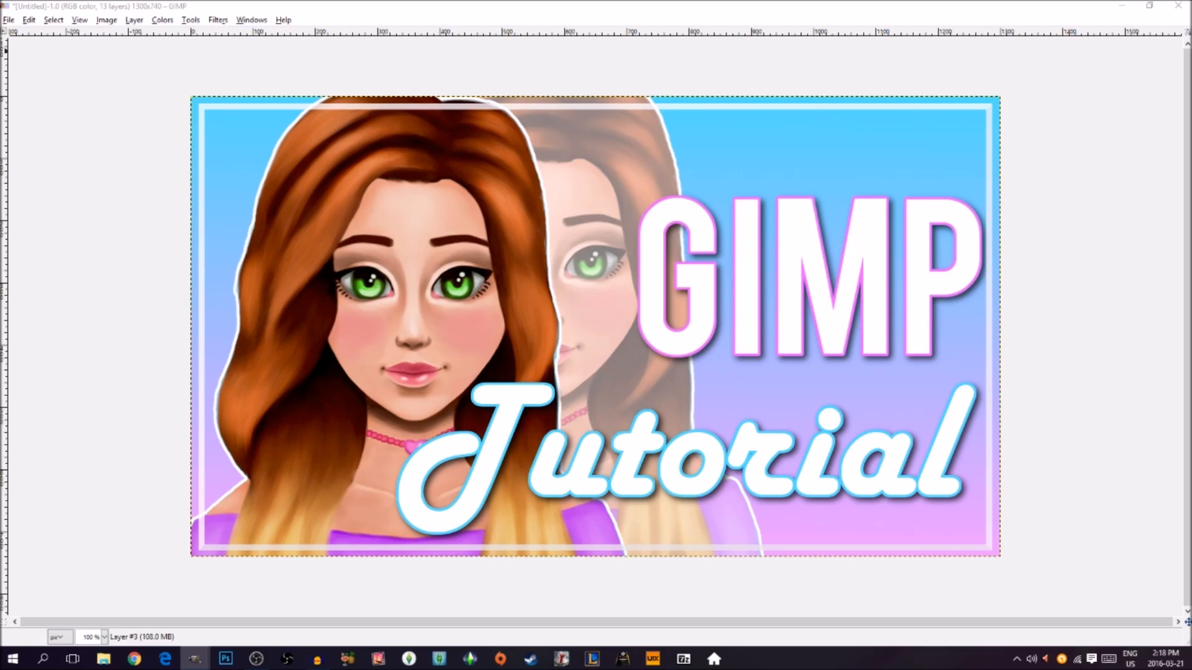
mouse_move(194, 659)
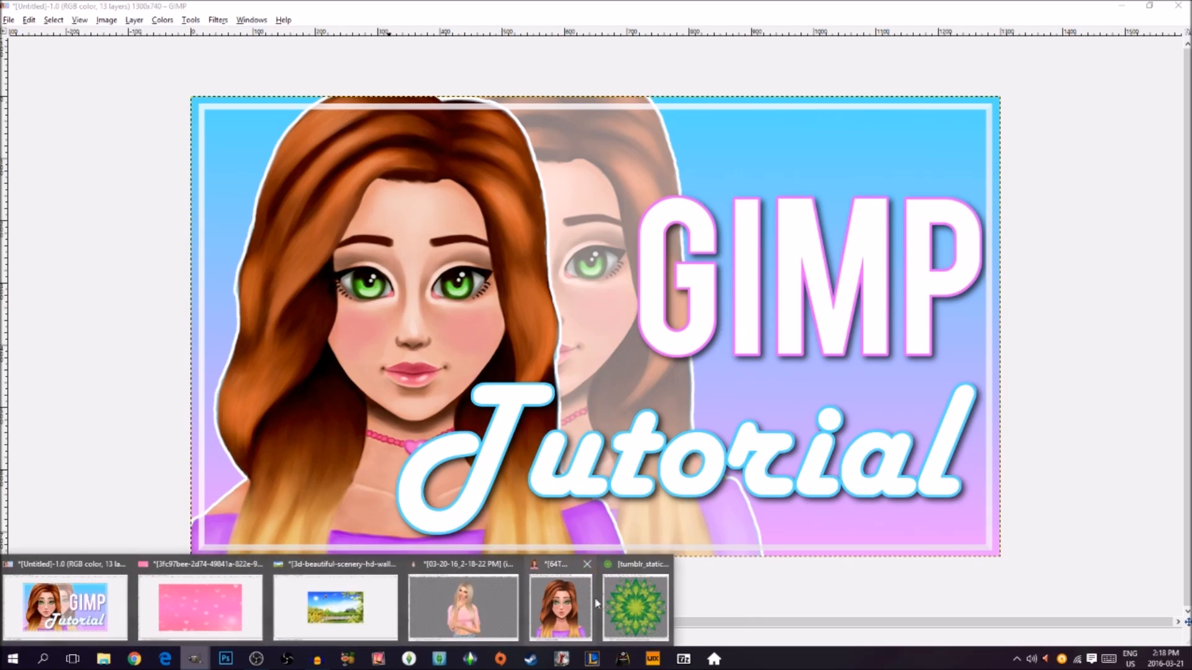
left_click(631, 604)
left_click_drag(1144, 209, 899, 181)
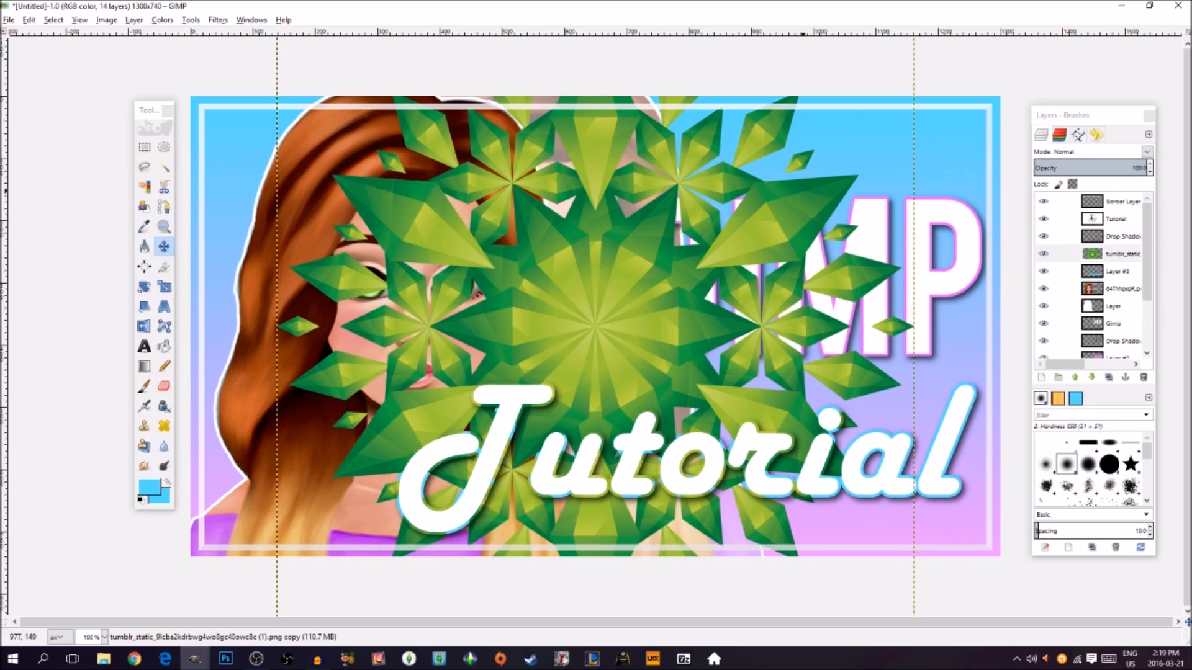
Step: Lower the green crystal layer through the stack until it sits directly above the Background layer
left_click(1068, 253)
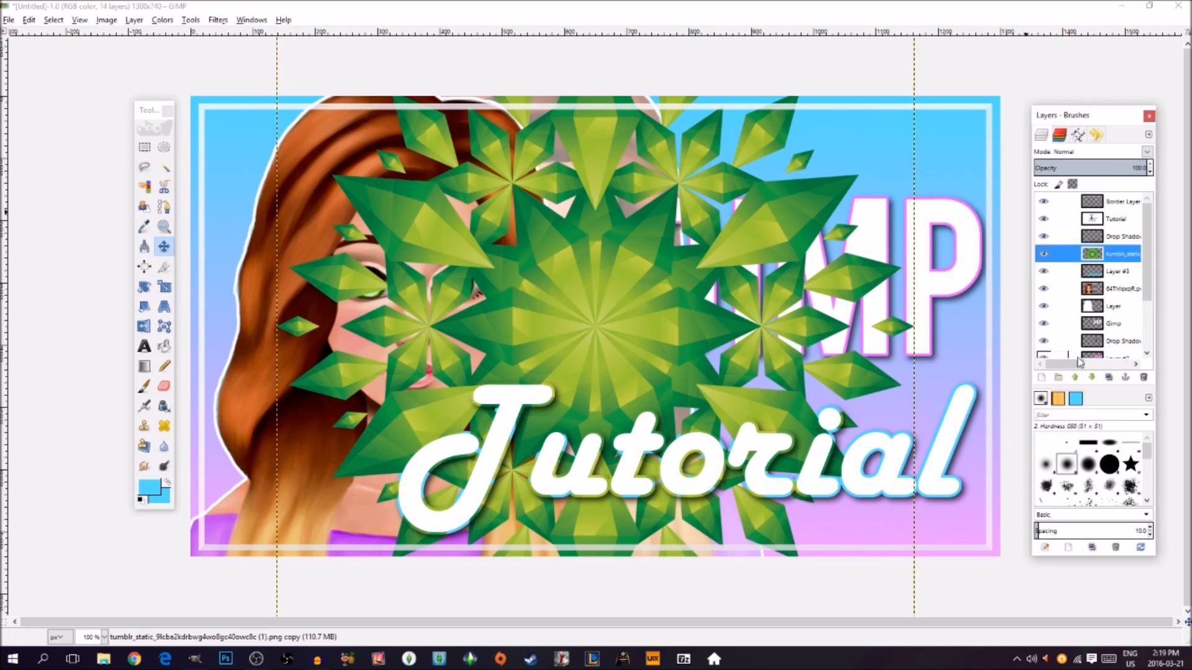
left_click(1091, 377)
left_click(1092, 377)
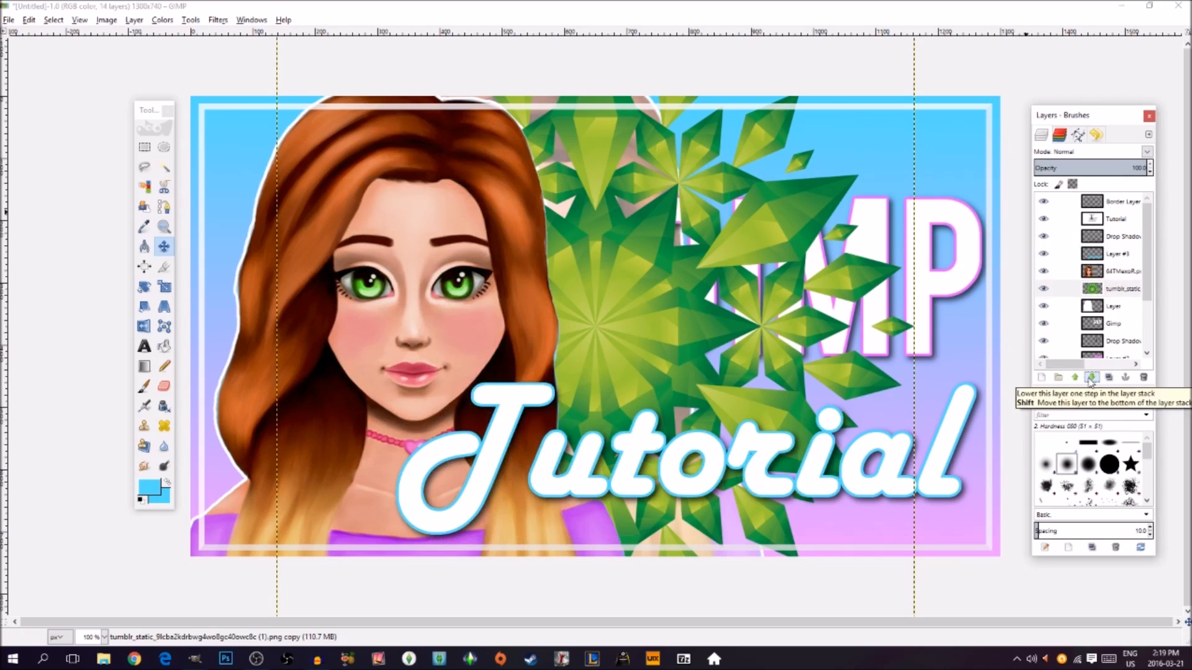
left_click(1091, 378)
scroll(1150, 297, "down", 3)
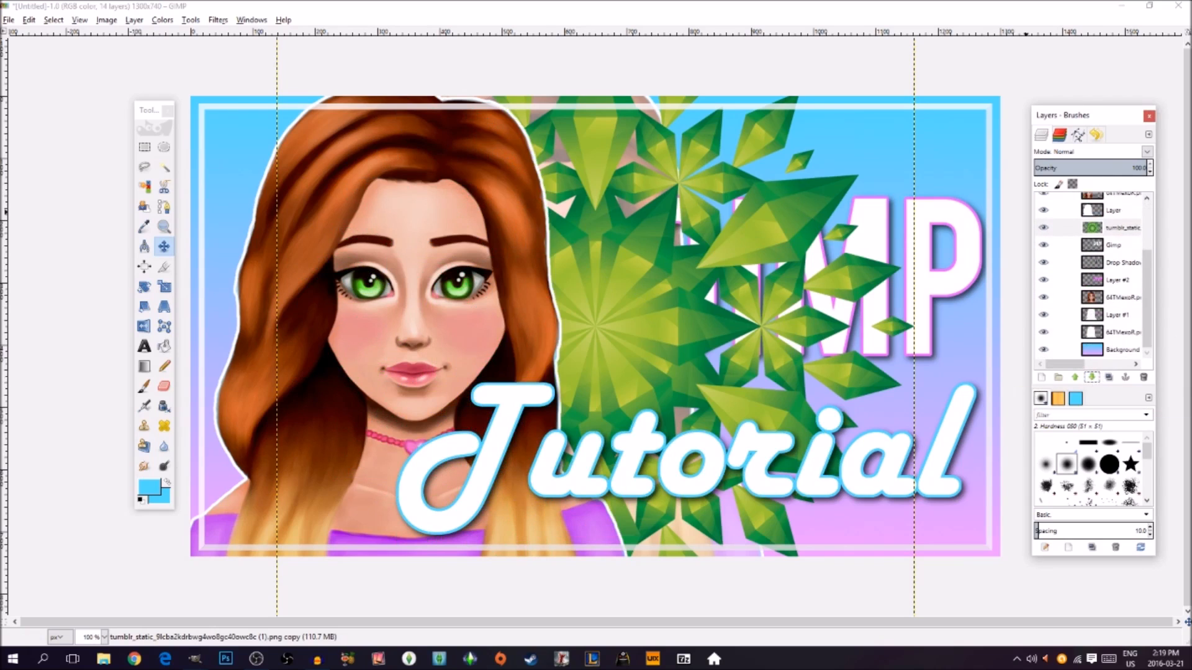
left_click(1091, 378)
left_click(1091, 378)
left_click(1091, 377)
left_click(1091, 377)
left_click(1091, 378)
left_click(1091, 378)
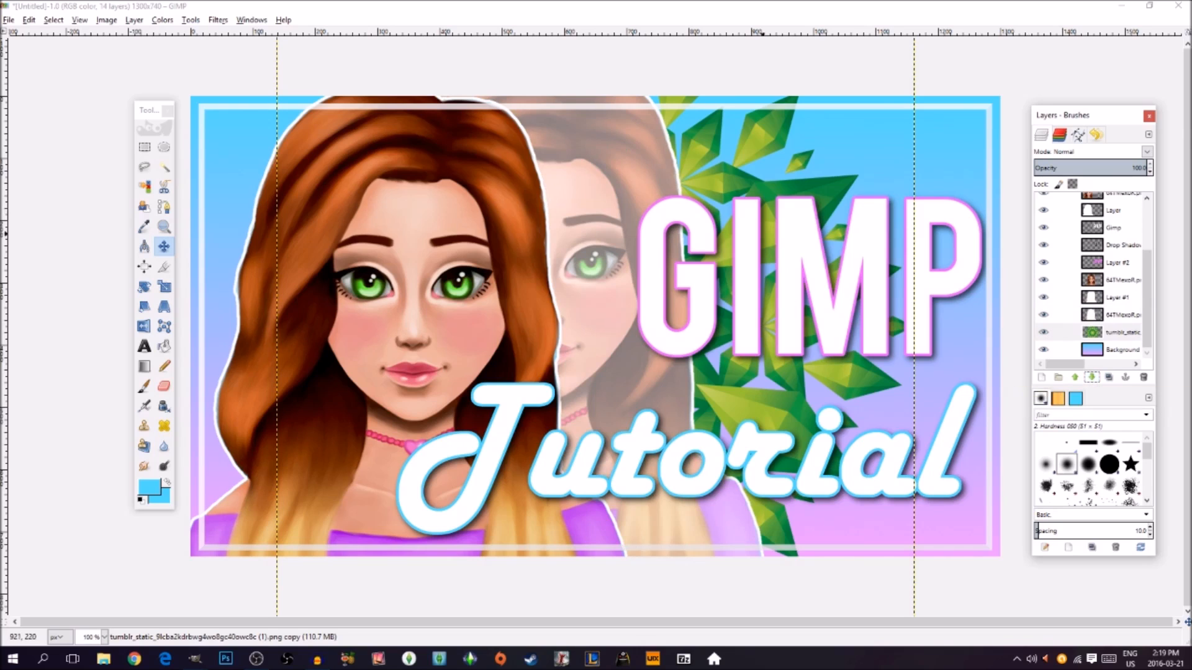
Step: Shift the green crystal shape over behind the "GIMP" title and scale it down to 610 × 580 px
left_click_drag(815, 203, 1017, 209)
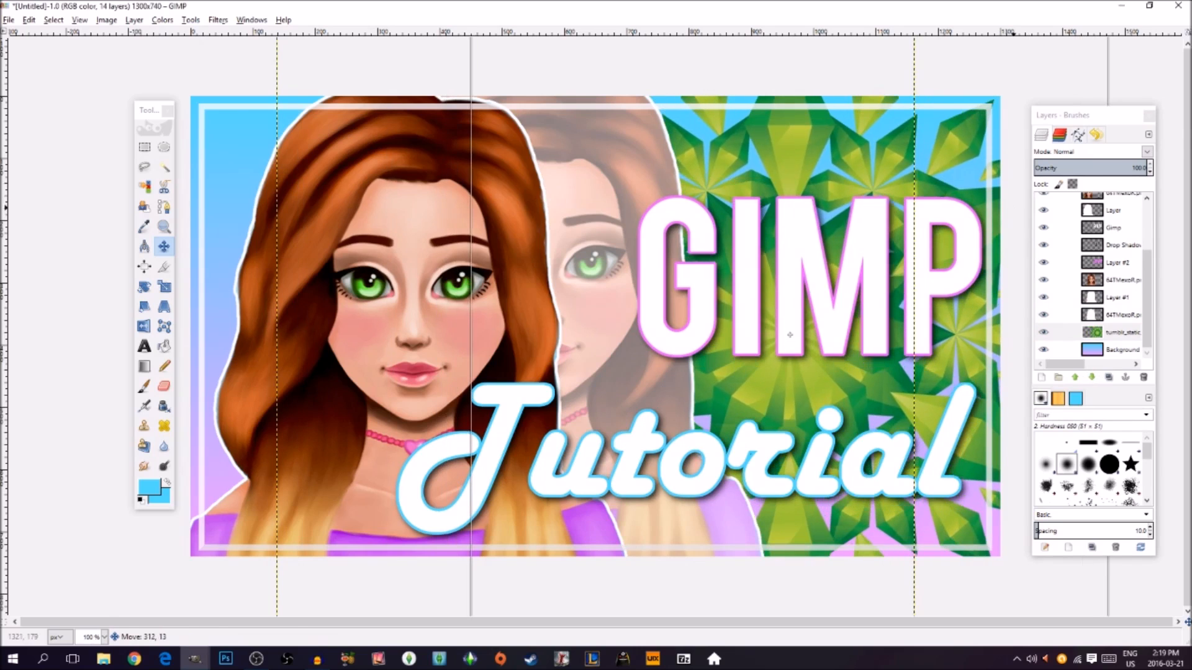
left_click(164, 288)
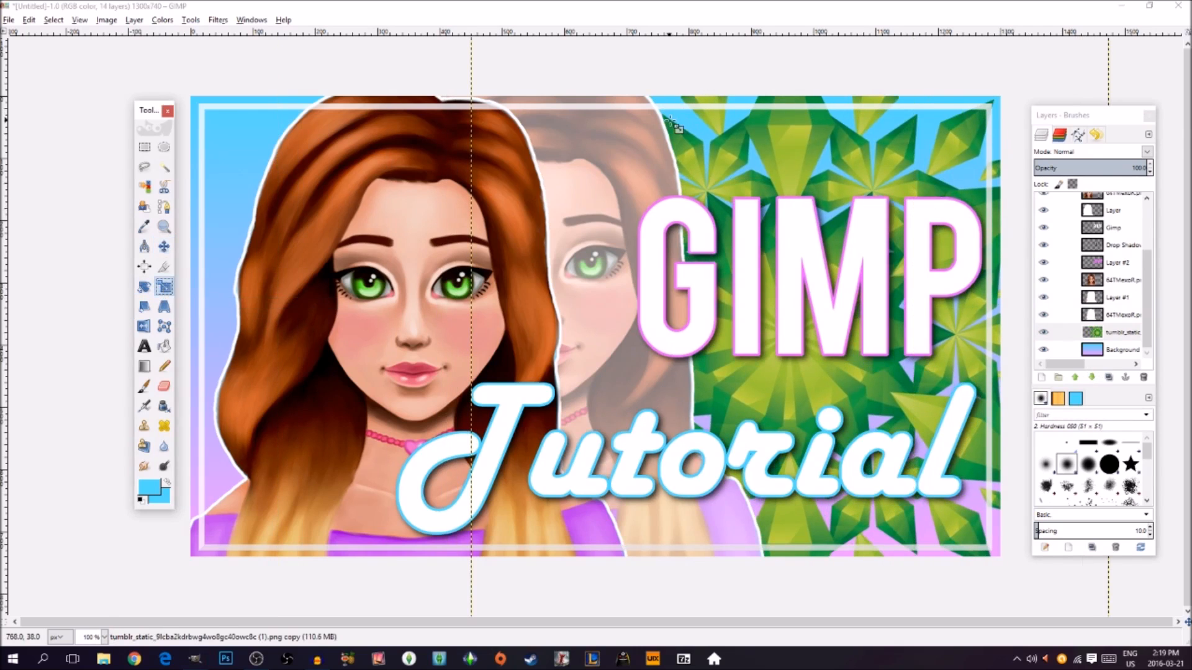
left_click(699, 140)
left_click_drag(701, 143, 866, 368)
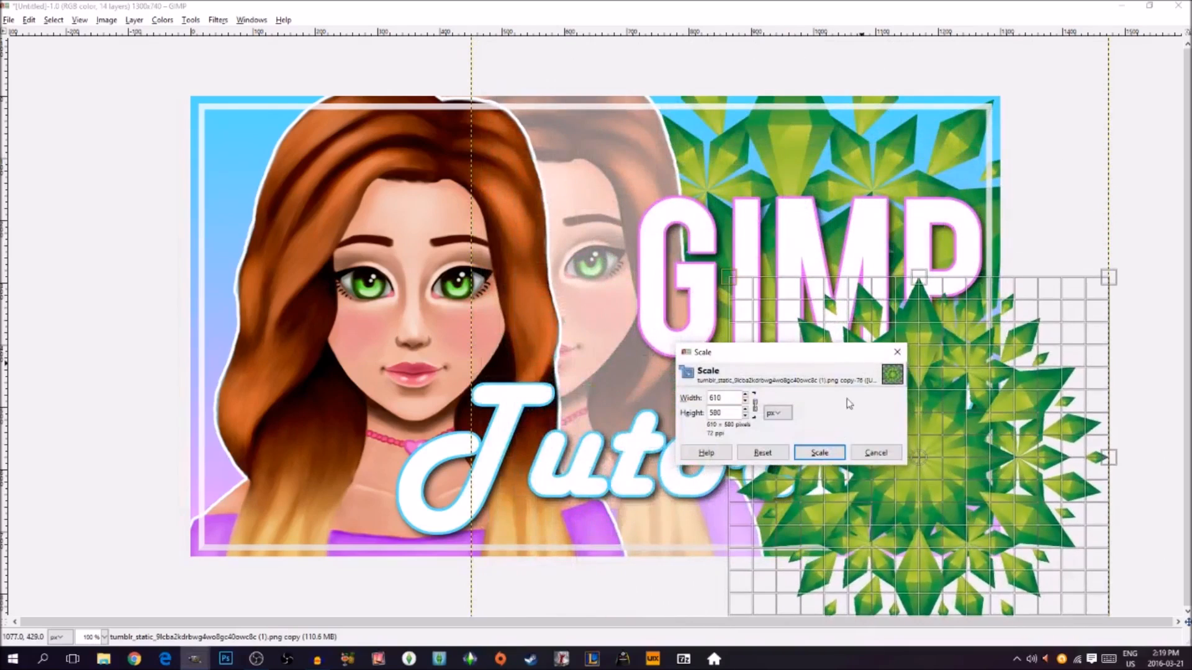
left_click(819, 452)
Step: Scale the crystal shape down to 401 × 381 px and place it above the "GIMP" title, extending past the canvas's upper edge
left_click(164, 247)
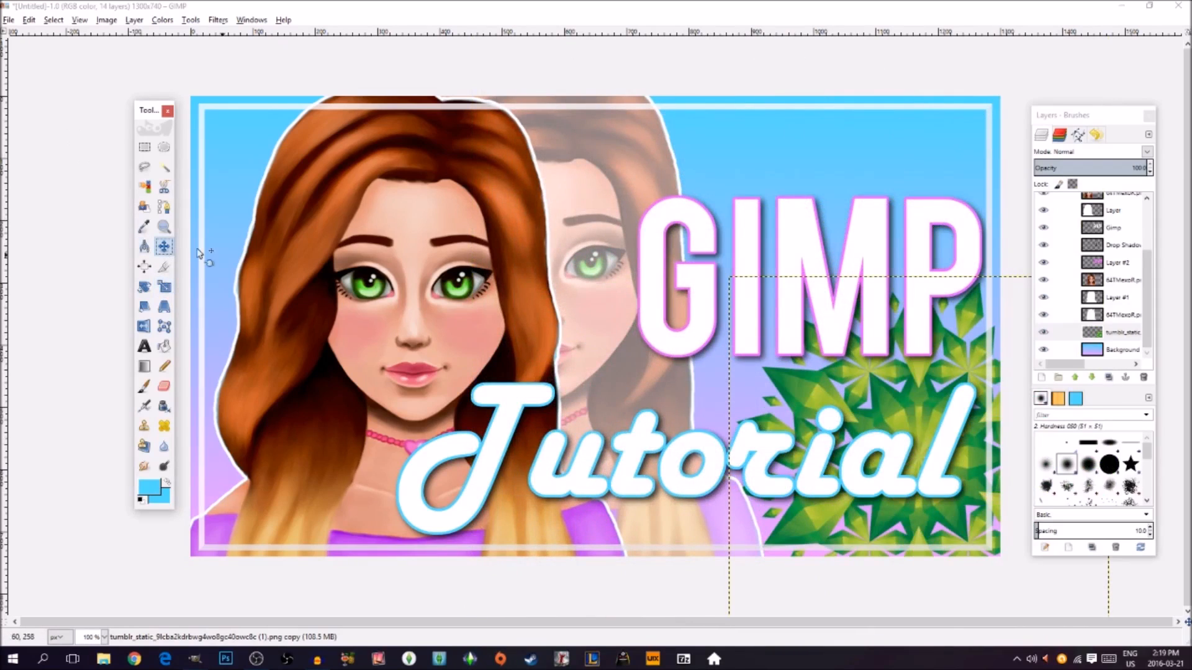
left_click_drag(933, 427, 851, 243)
left_click(164, 286)
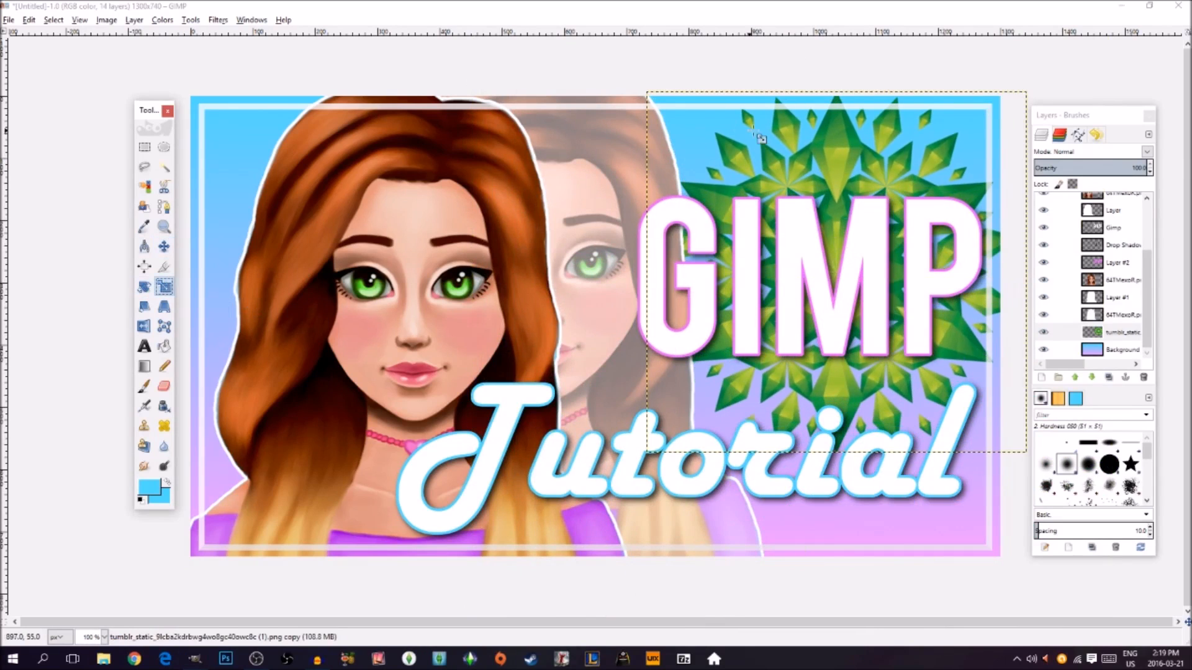
left_click(785, 162)
left_click_drag(786, 163, 891, 264)
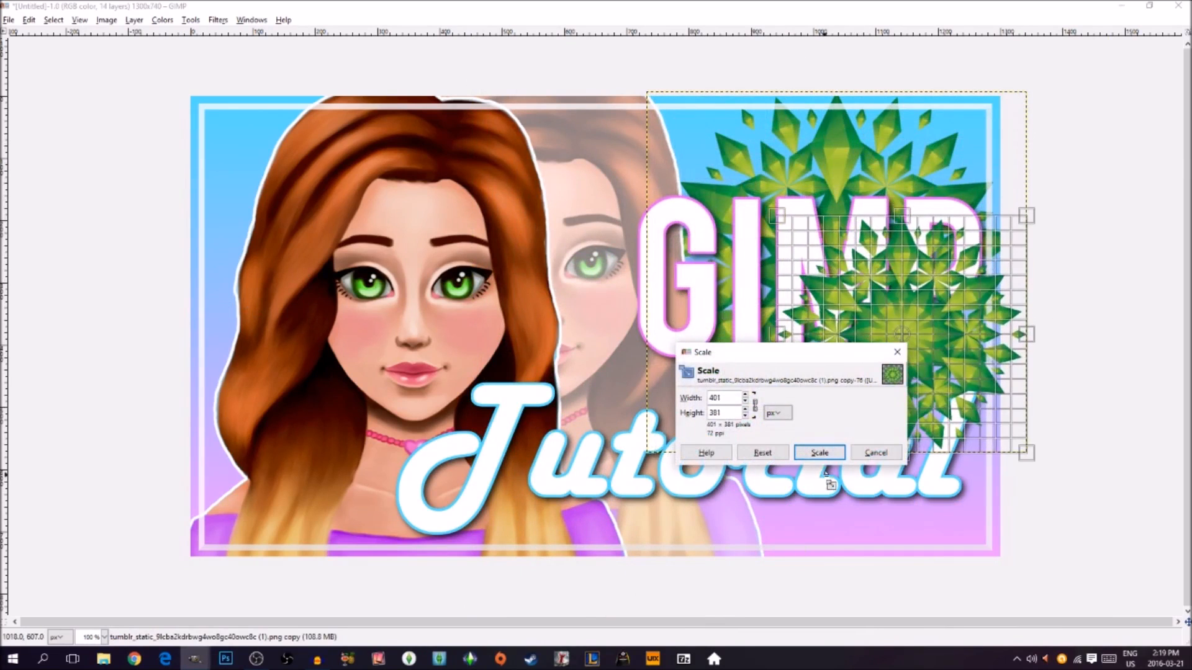
left_click(820, 451)
key("m")
left_click_drag(910, 405, 805, 236)
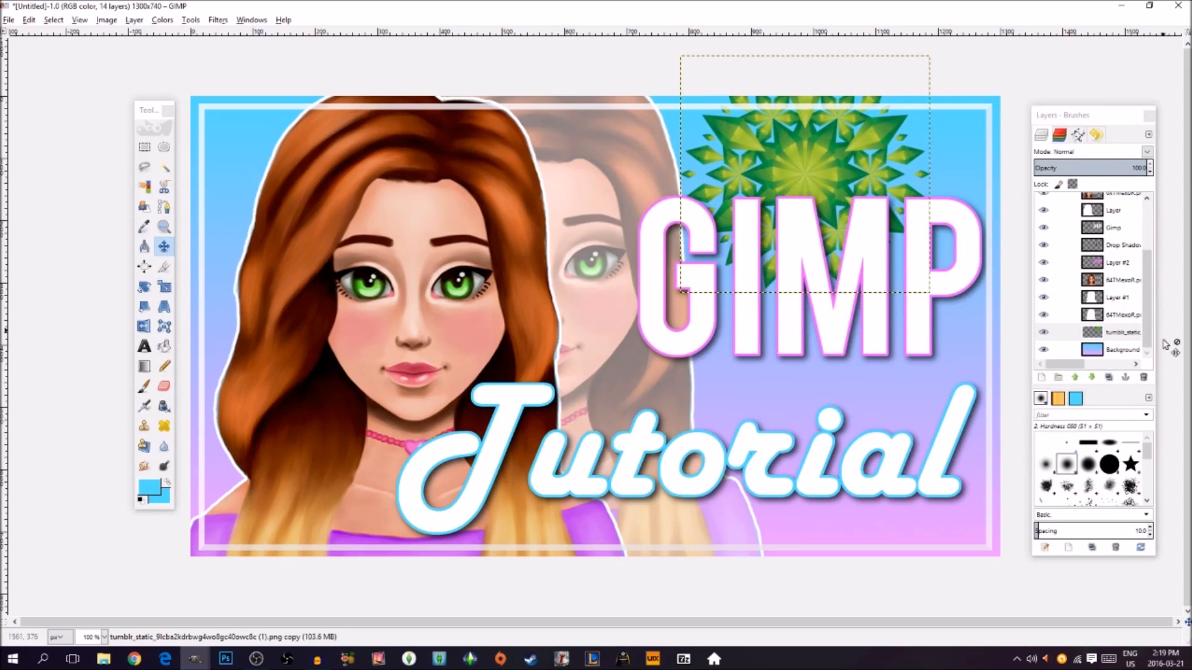
Step: Colorize the crystal layer teal with hue 169, saturation 64 and lightness 4
left_click(1059, 332)
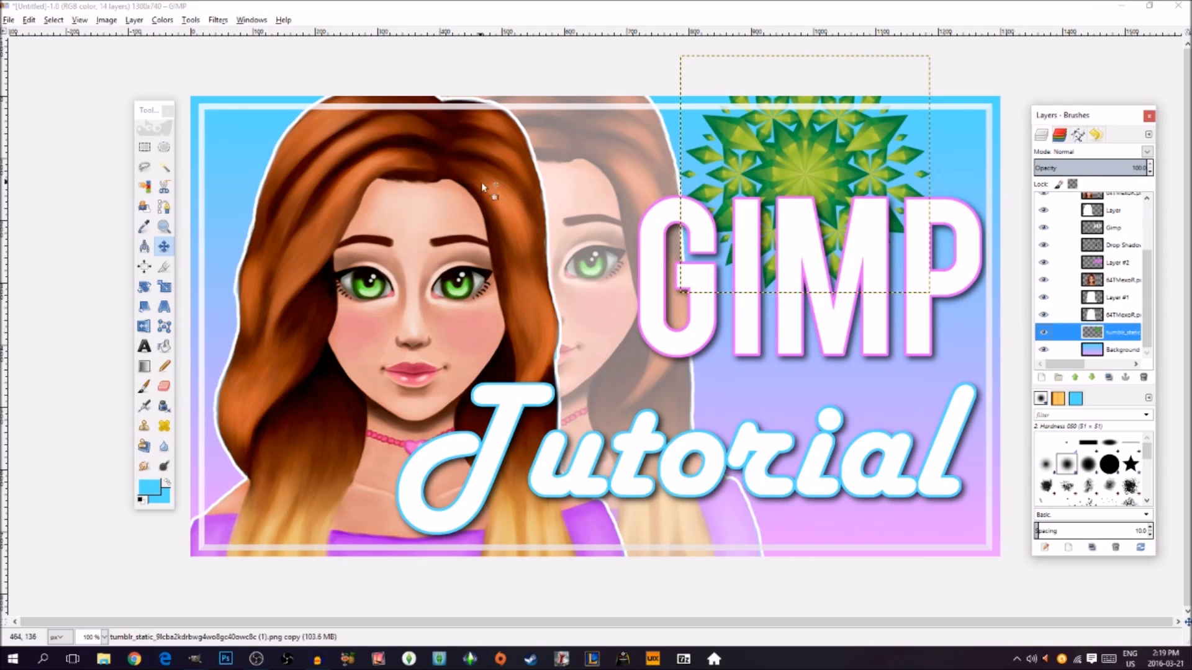
left_click(164, 21)
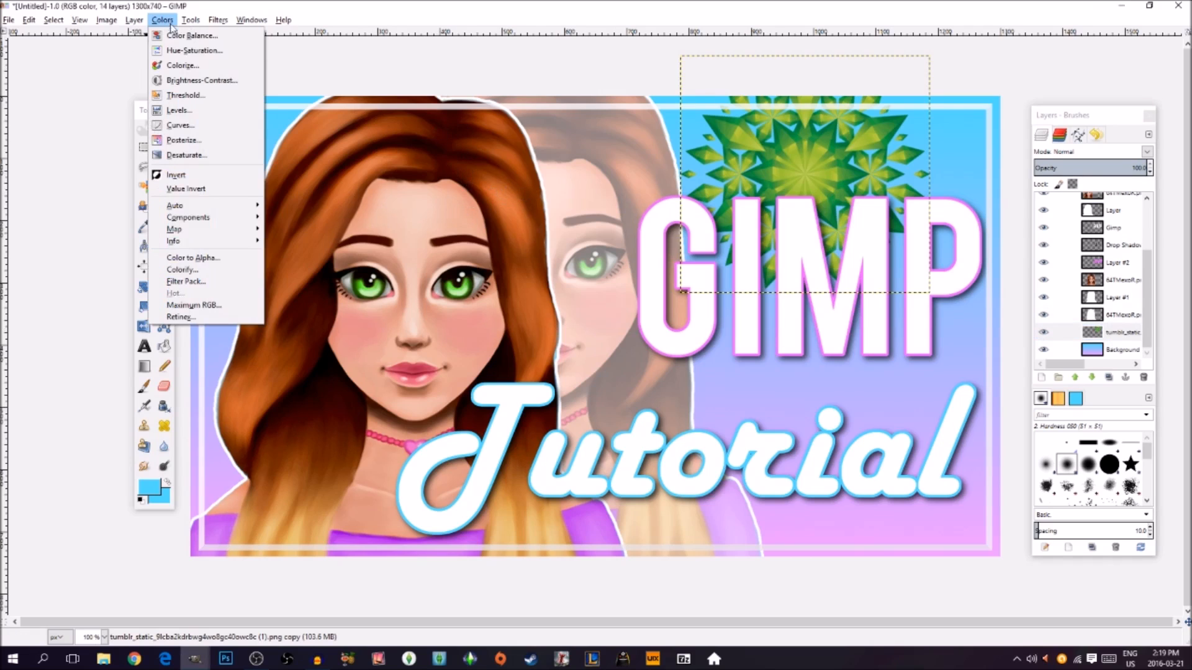
left_click(182, 65)
mouse_move(175, 196)
left_mouse_down()
mouse_move(236, 202)
mouse_move(163, 205)
mouse_move(180, 206)
left_mouse_up()
left_click_drag(207, 205, 180, 231)
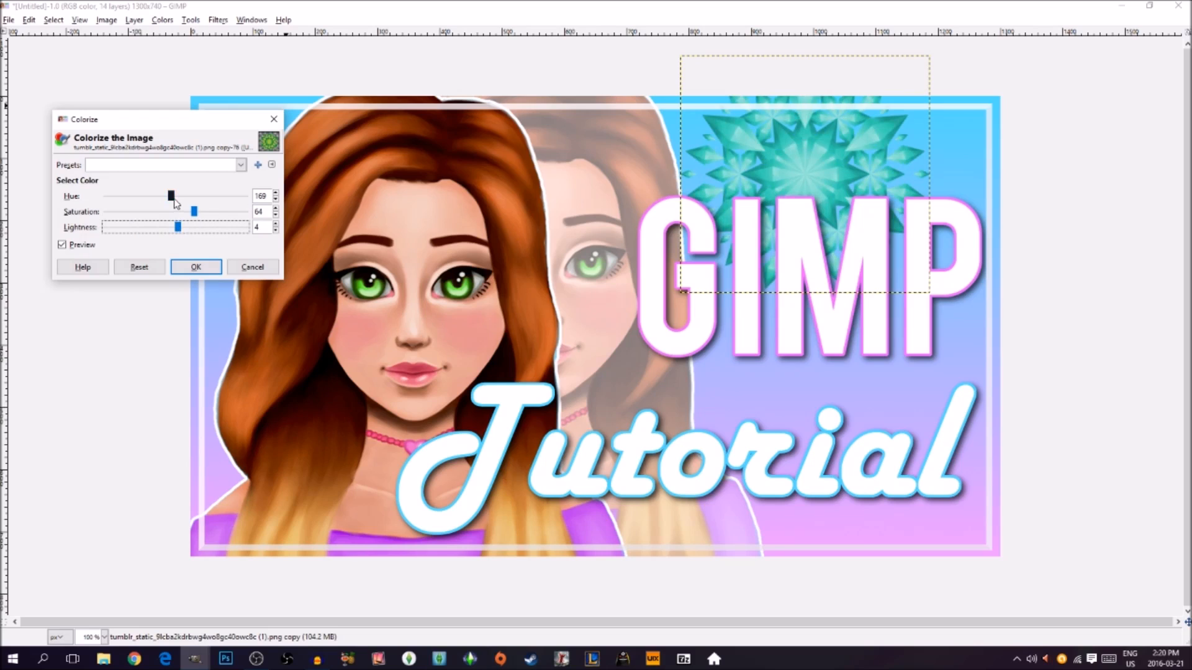
left_click(196, 267)
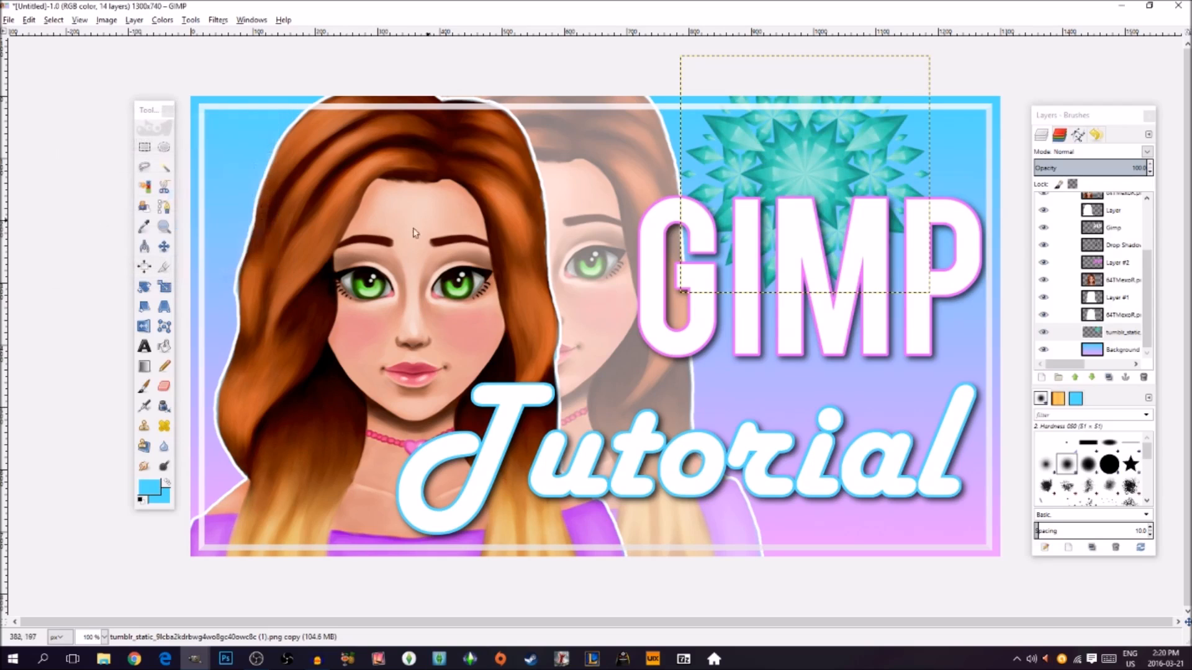
Step: Select the crystal's shape from its alpha, and add a new transparent 1300 × 740 layer directly below the crystal layer
right_click(1122, 334)
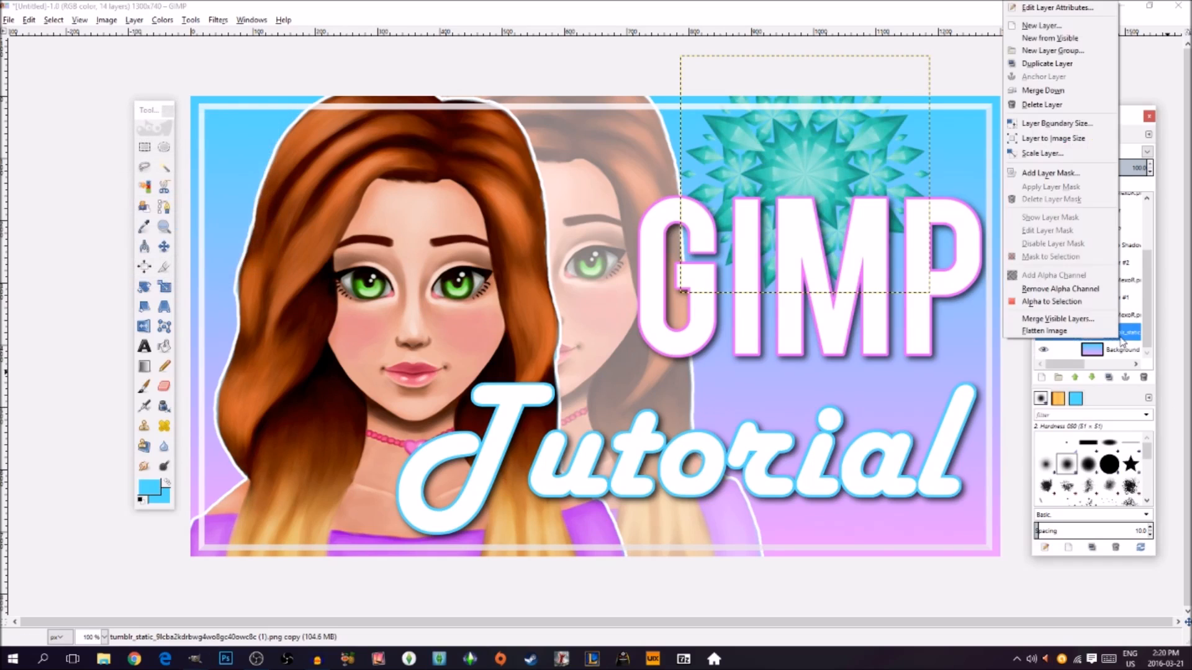
left_click(1090, 302)
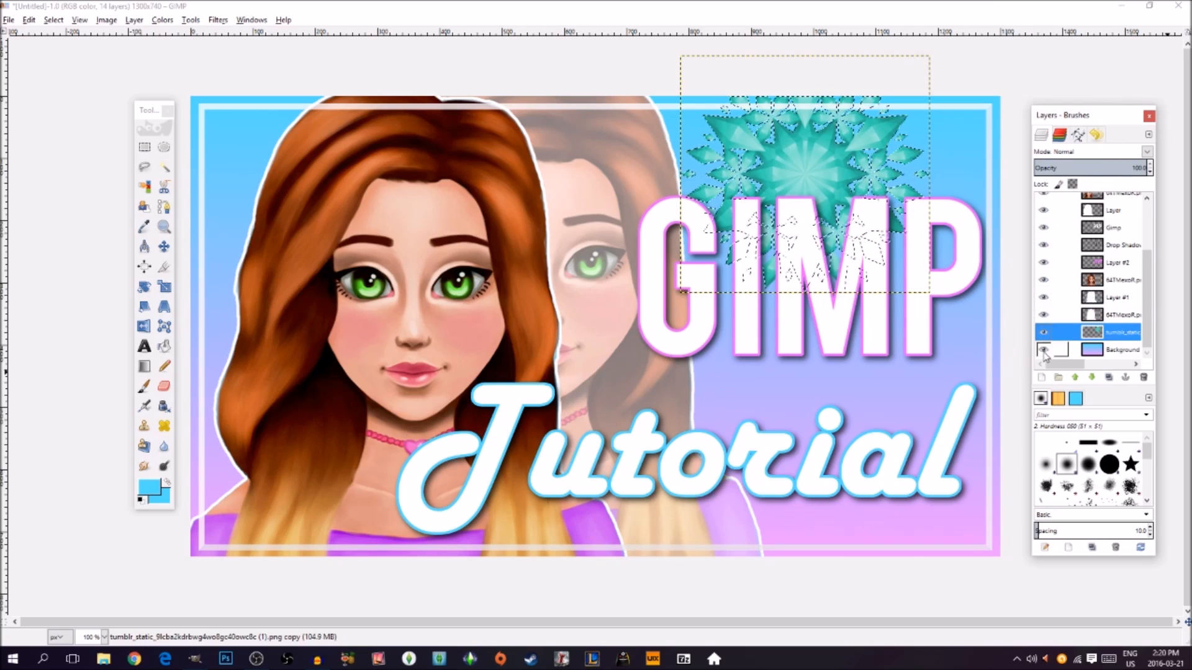
left_click(1042, 378)
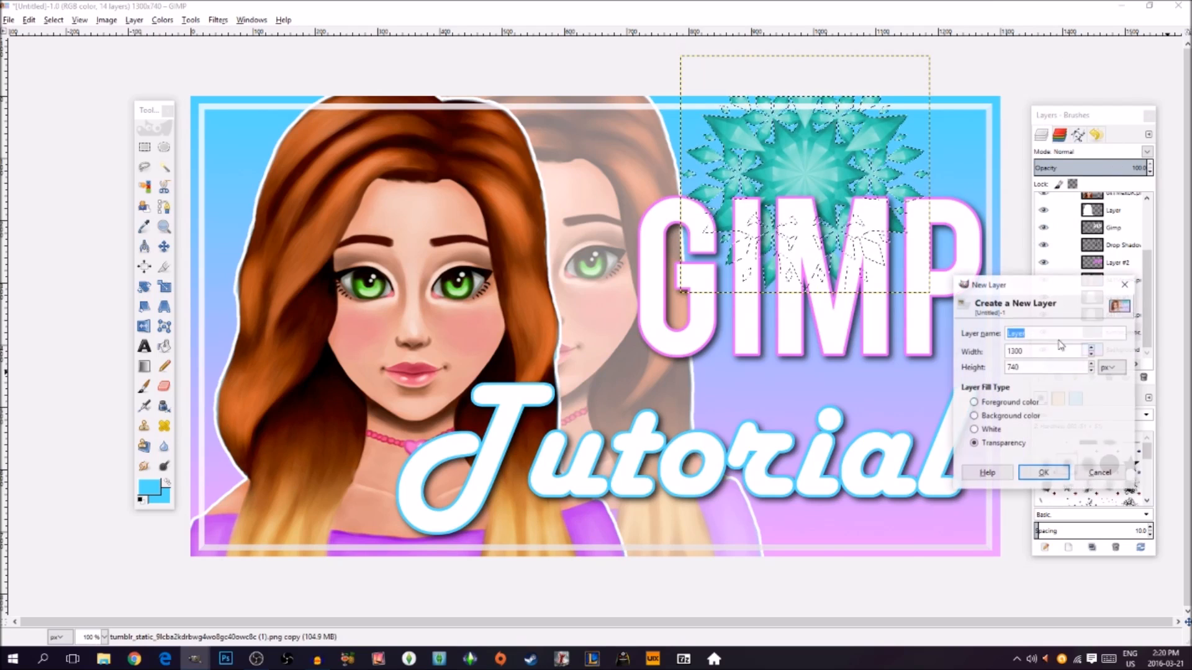
left_click(1042, 472)
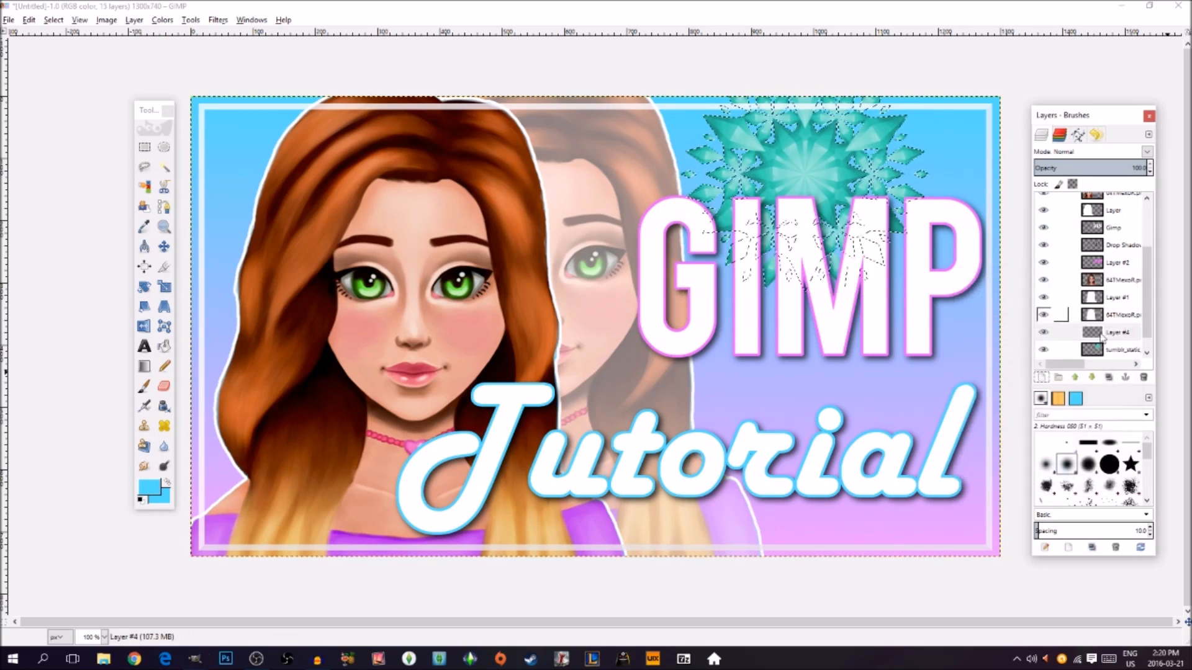
left_click(1092, 378)
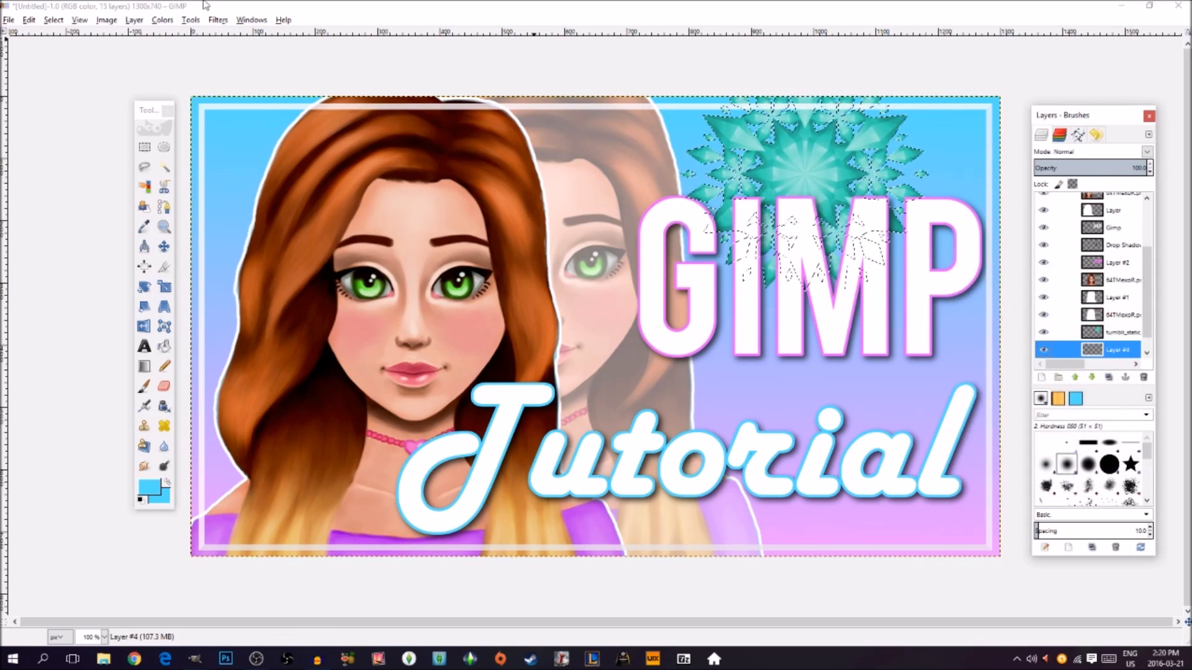
Step: Grow the crystal-shaped selection by the preset pixel amount
left_click(55, 20)
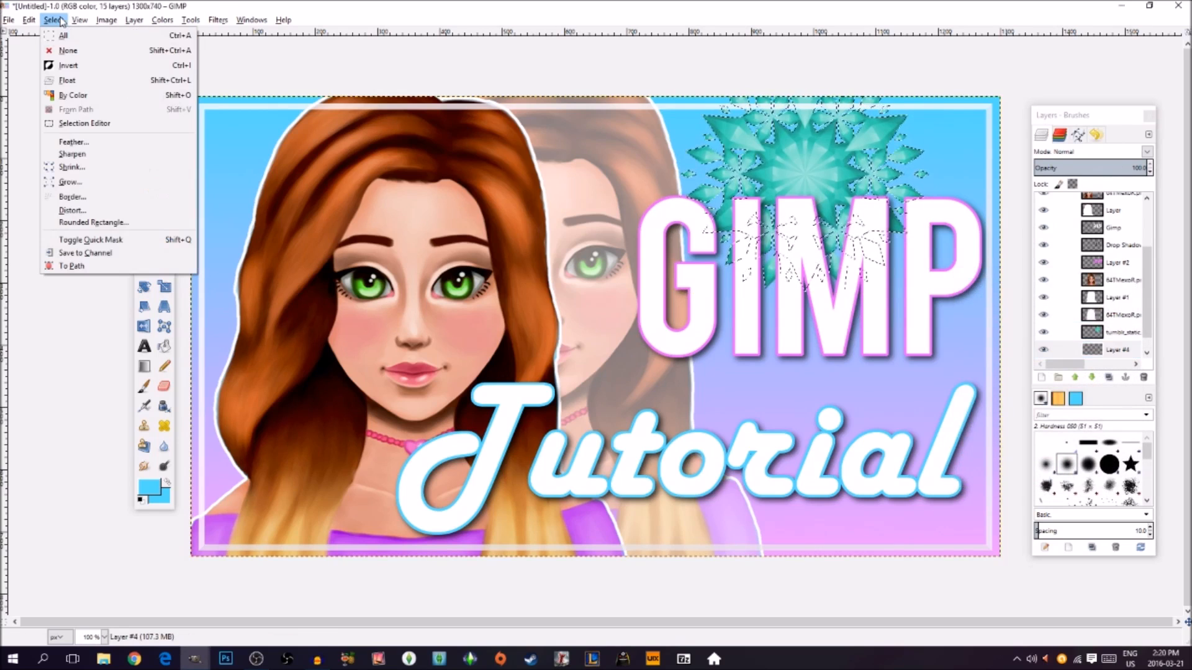
left_click(68, 185)
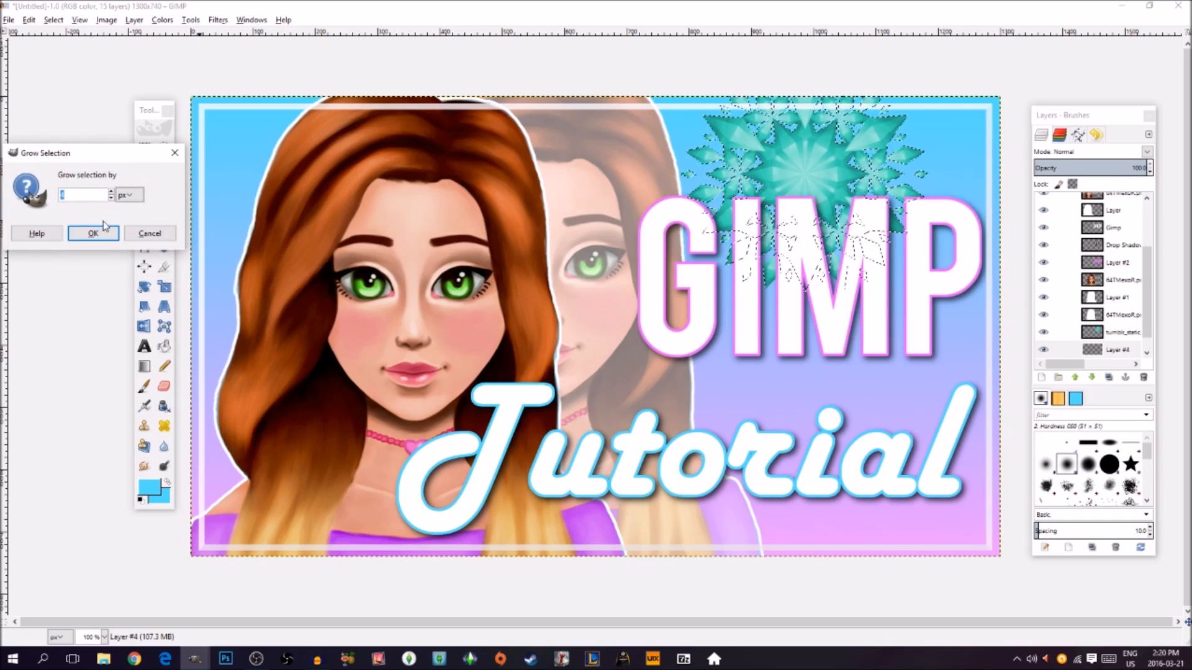
left_click(102, 237)
Step: Set the background color to white, fill the grown crystal selection with it on the new layer, and clear the selection
left_click(166, 498)
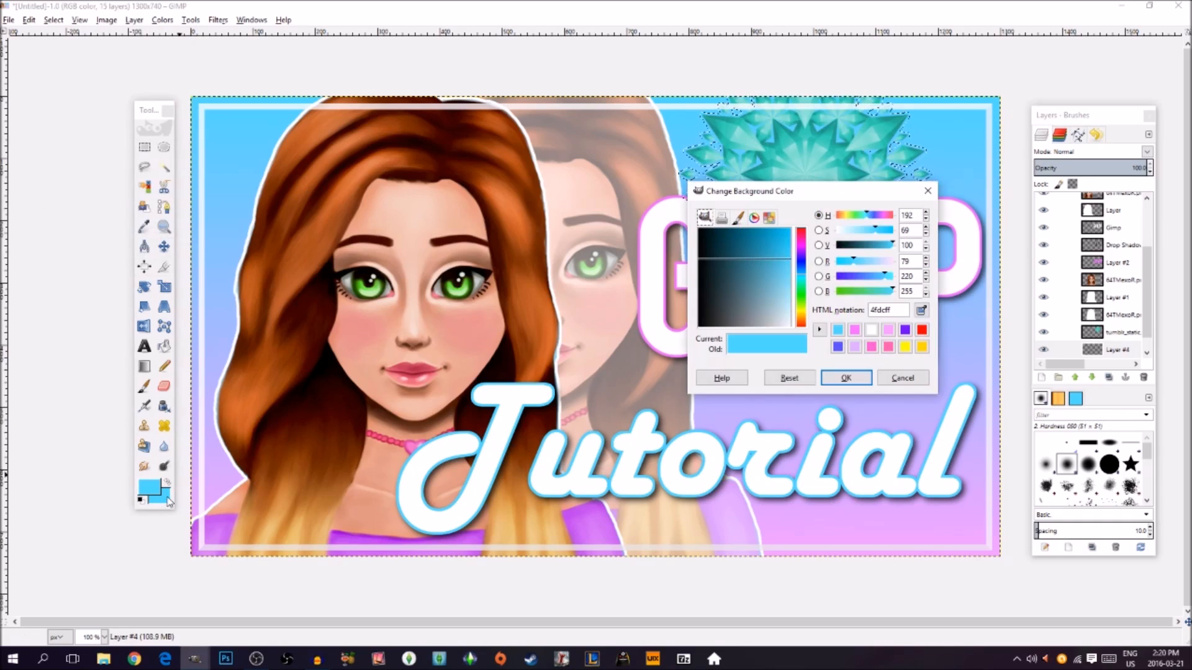
left_click(871, 330)
left_click(846, 378)
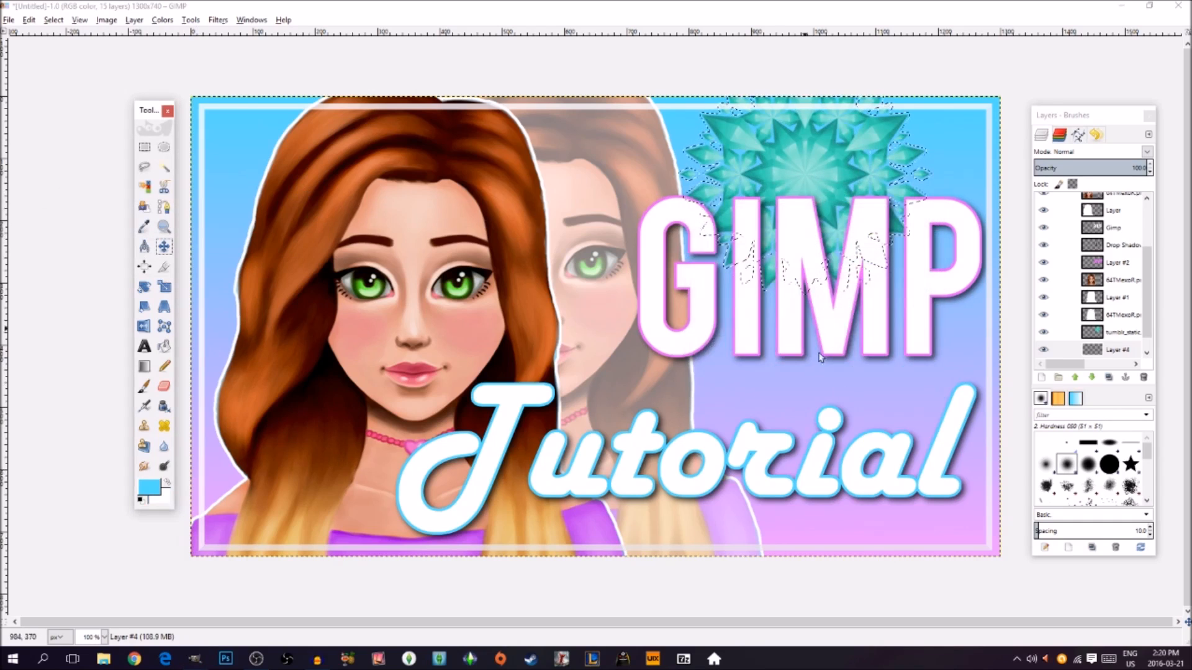
left_click(30, 20)
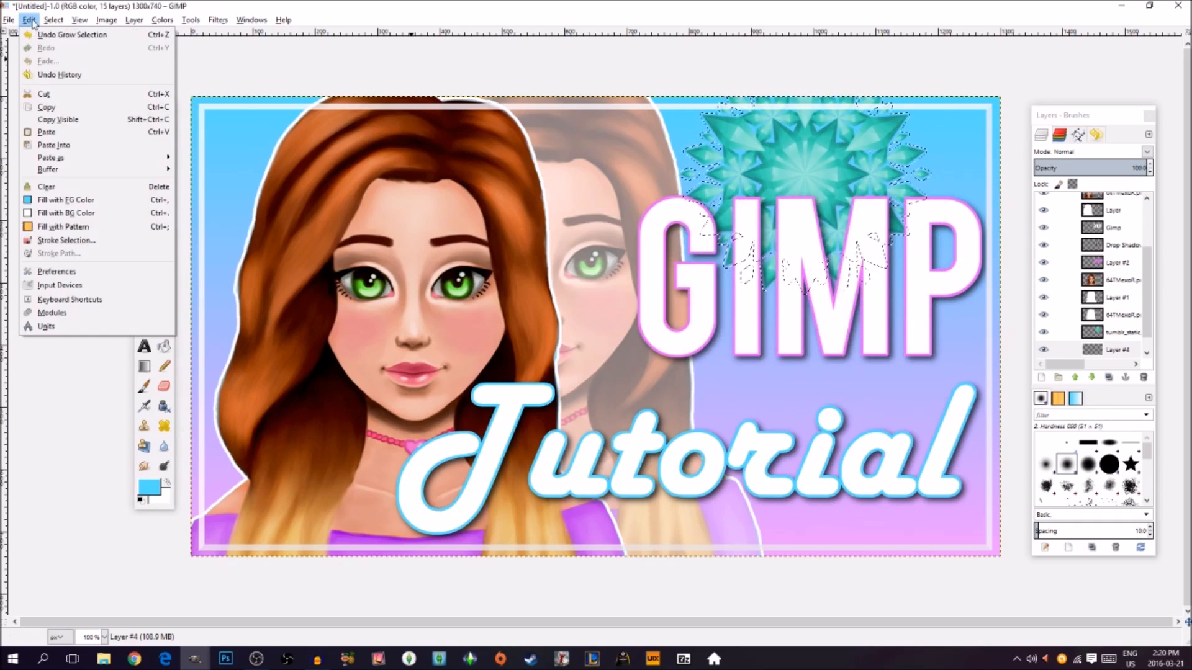
left_click(63, 213)
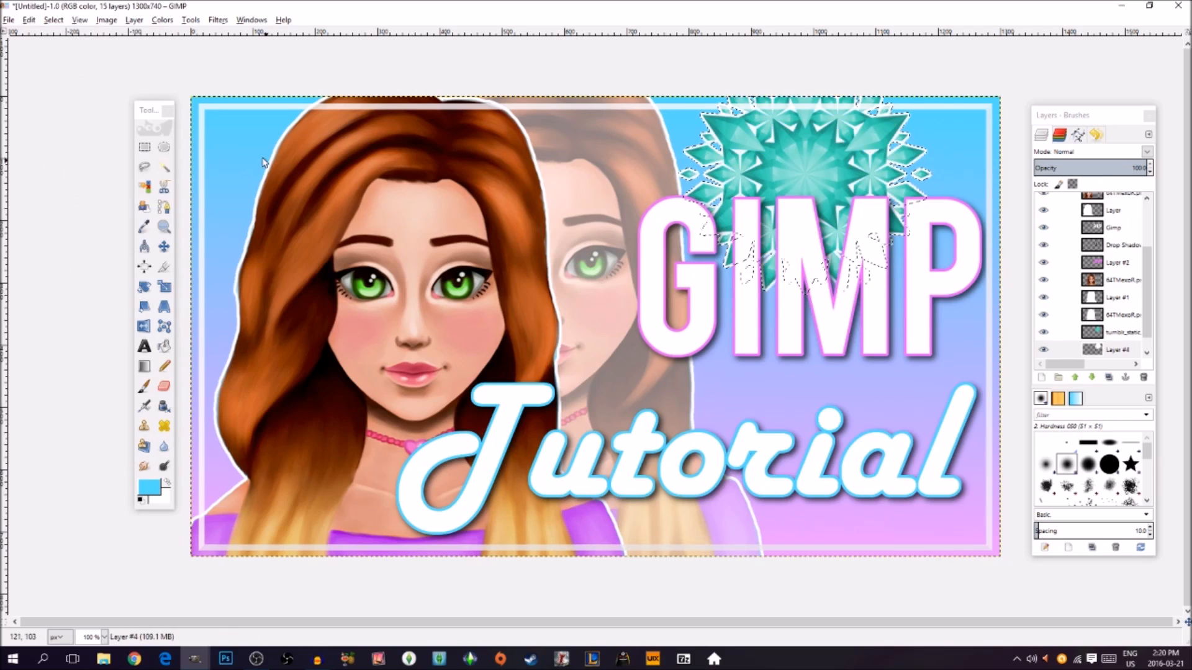
left_click(54, 20)
left_click(65, 47)
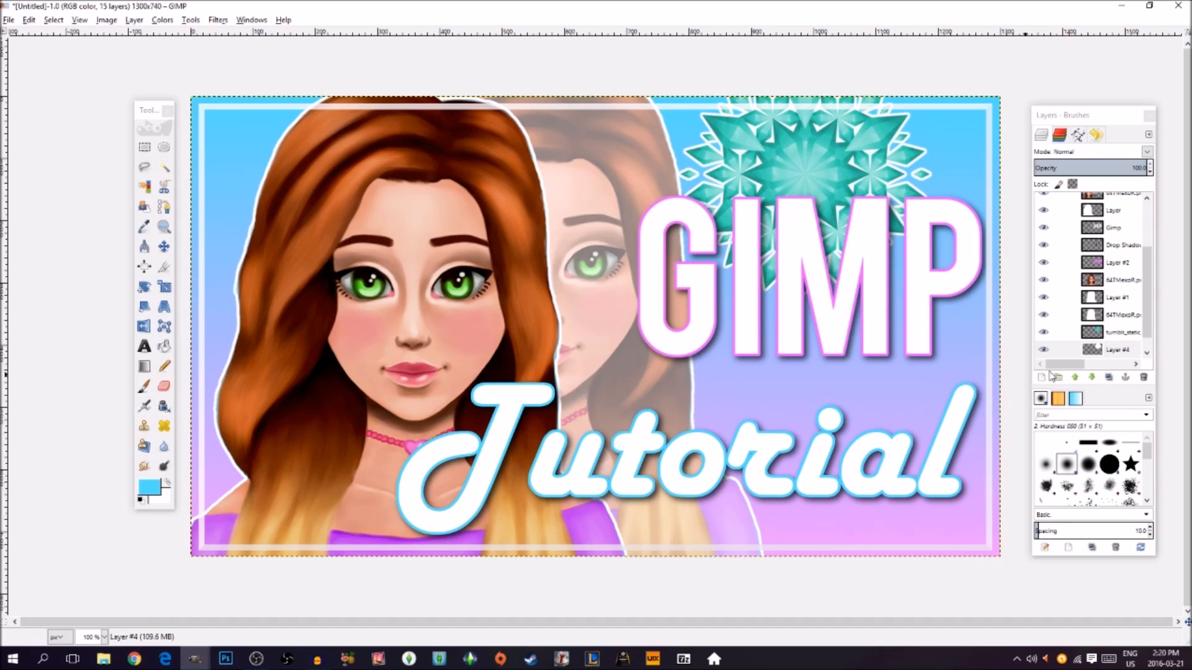
Step: Open Banner.png as a separate image and bring its window in front of the GIMP Tutorial graphic
left_click(10, 19)
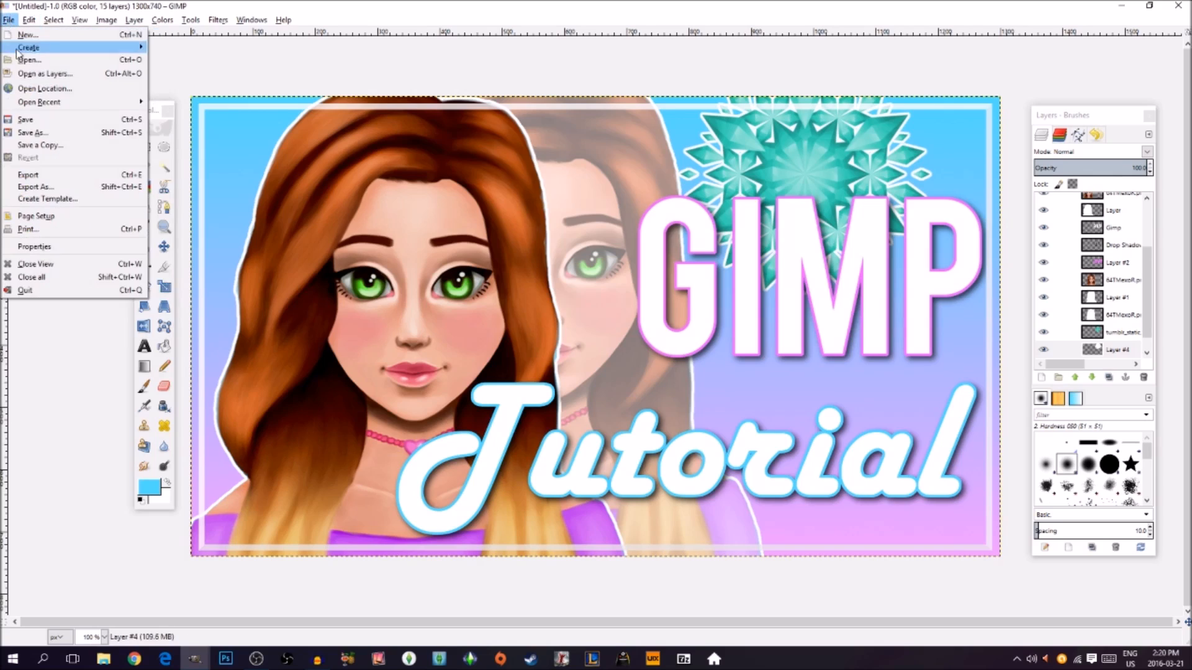
key("Escape")
key("Tab")
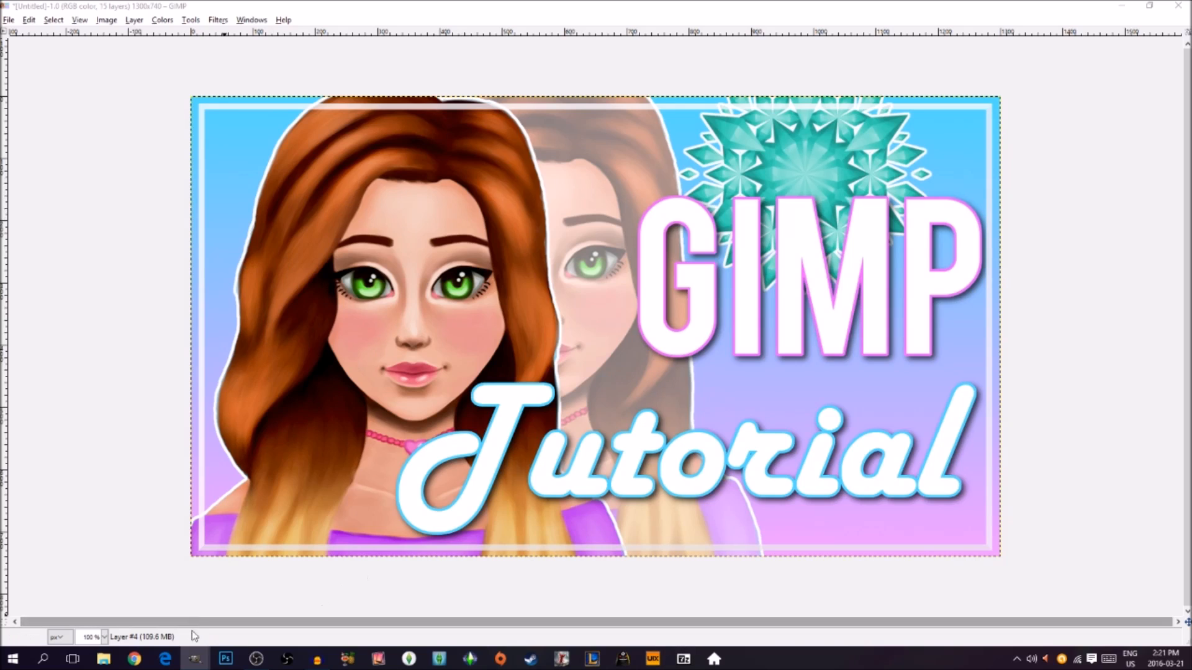
mouse_move(195, 659)
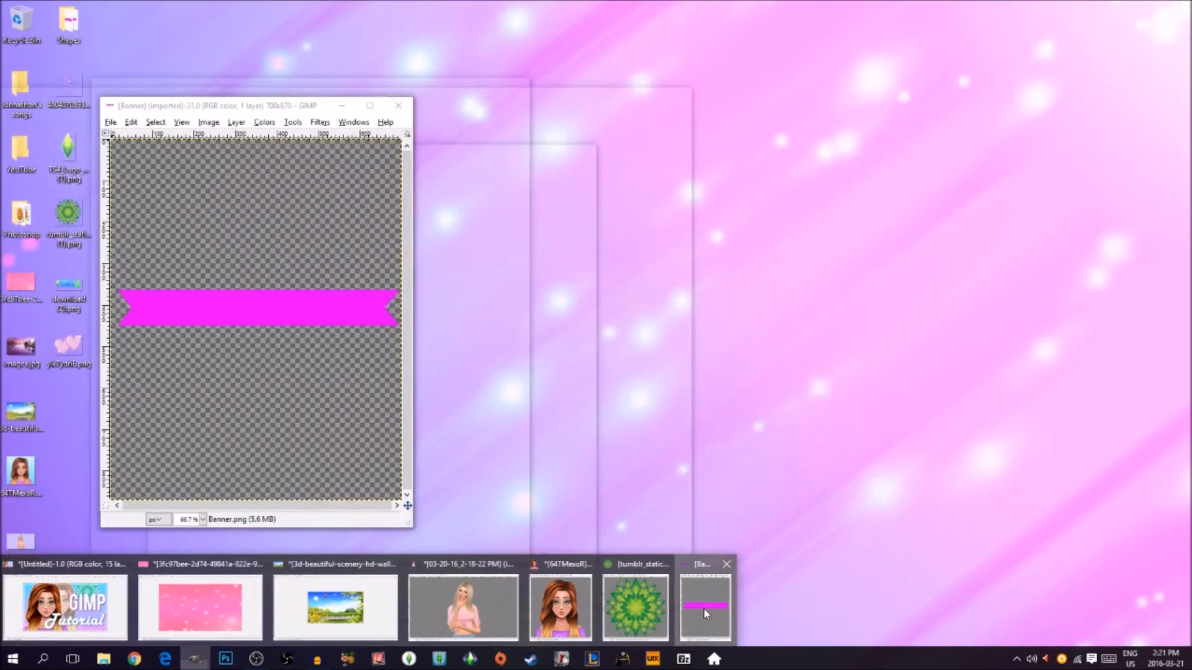
left_click(705, 613)
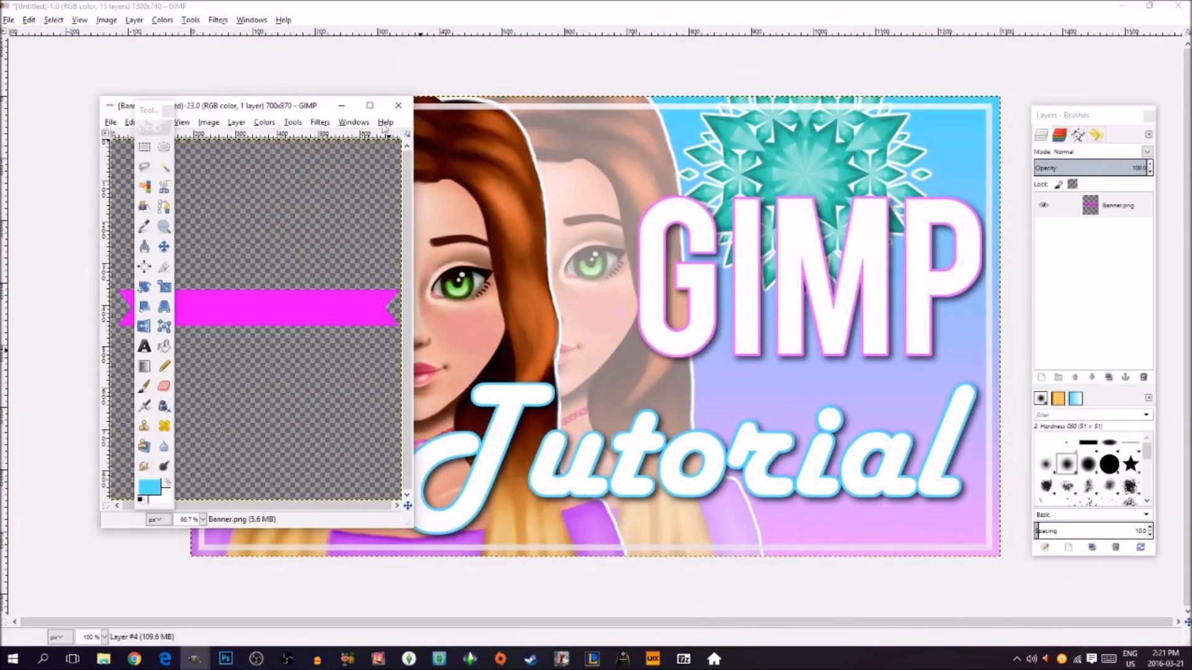
left_click_drag(293, 108, 246, 47)
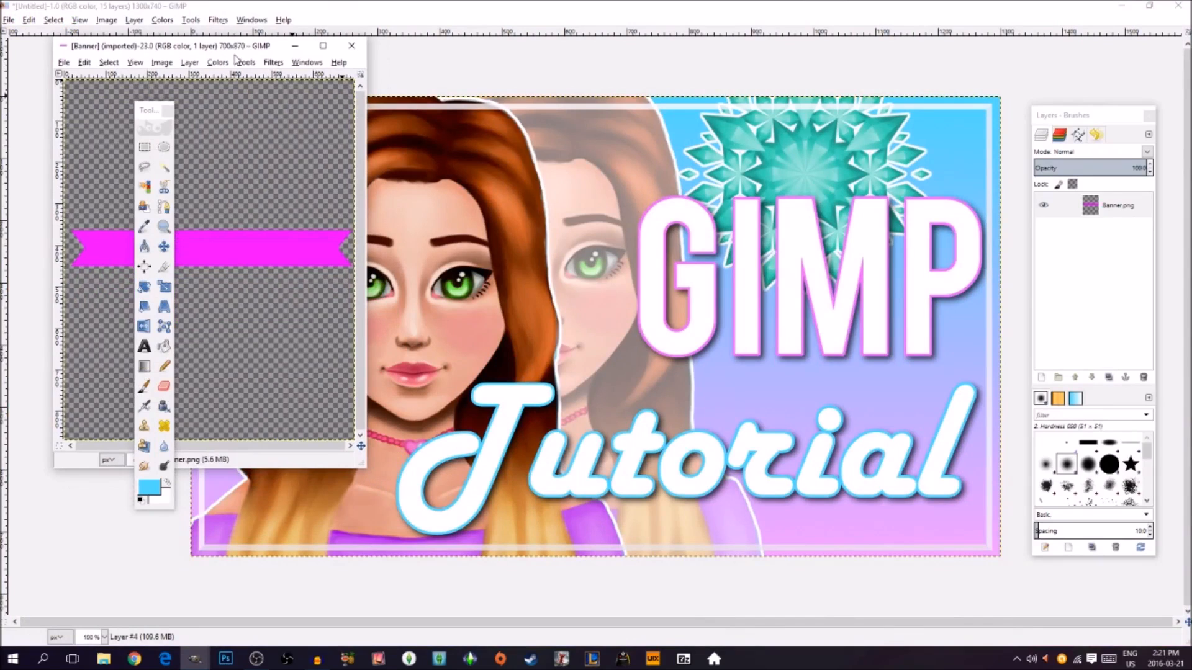
left_click(295, 46)
left_click(8, 20)
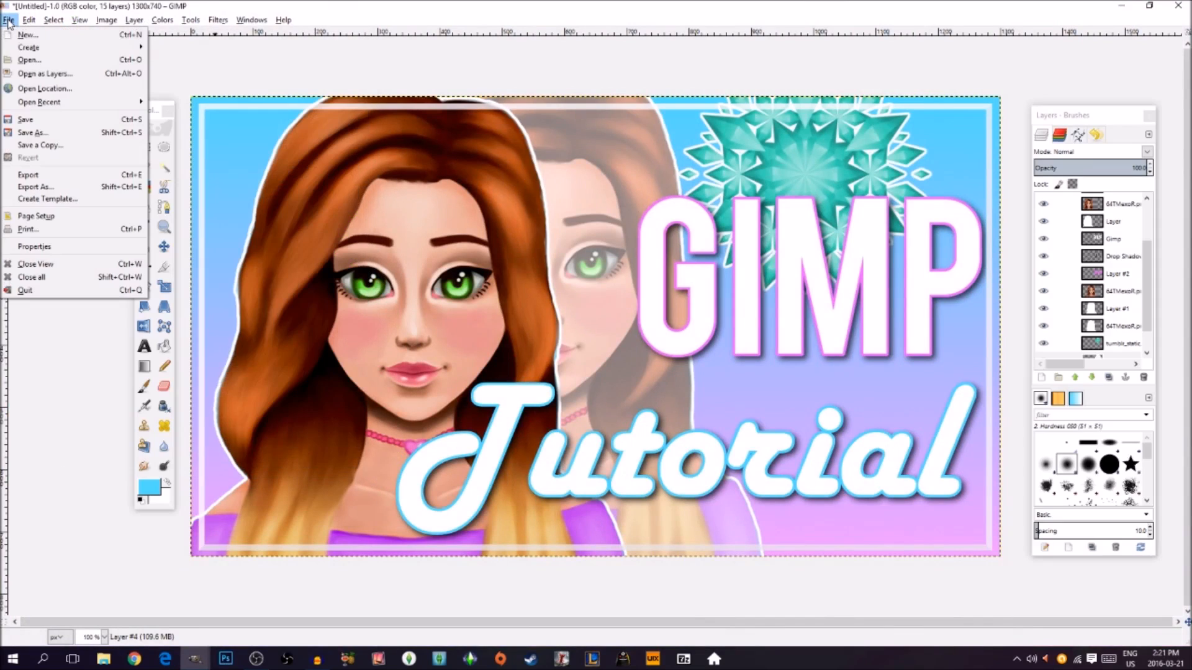
left_click(35, 59)
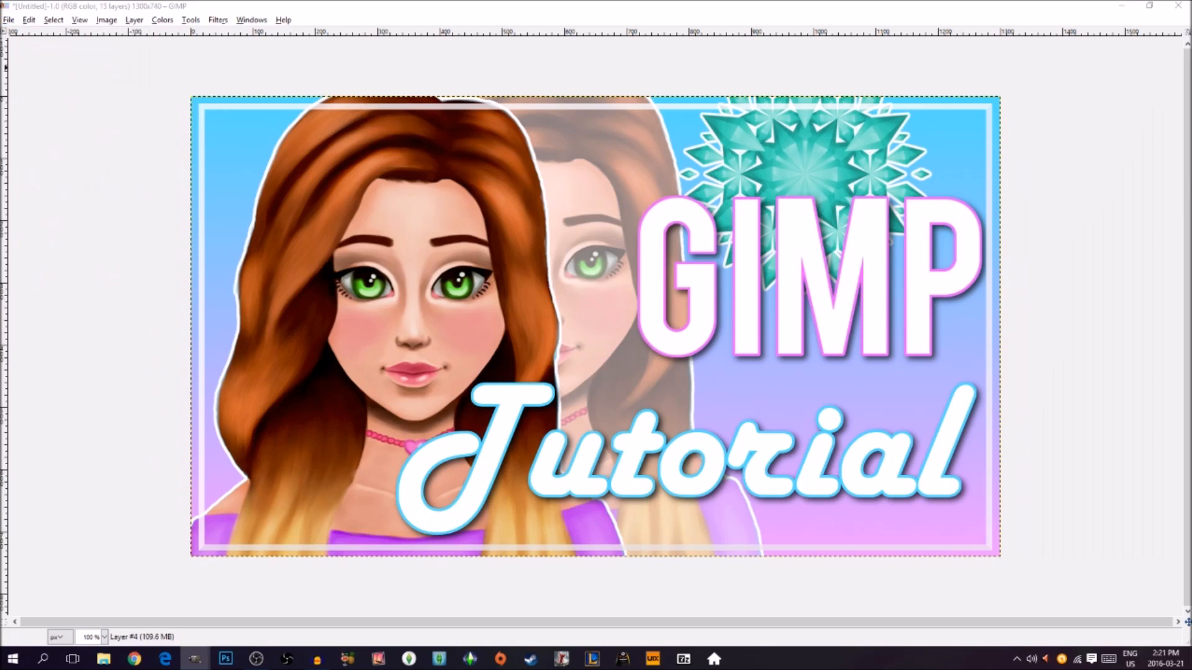
left_click_drag(314, 93, 619, 105)
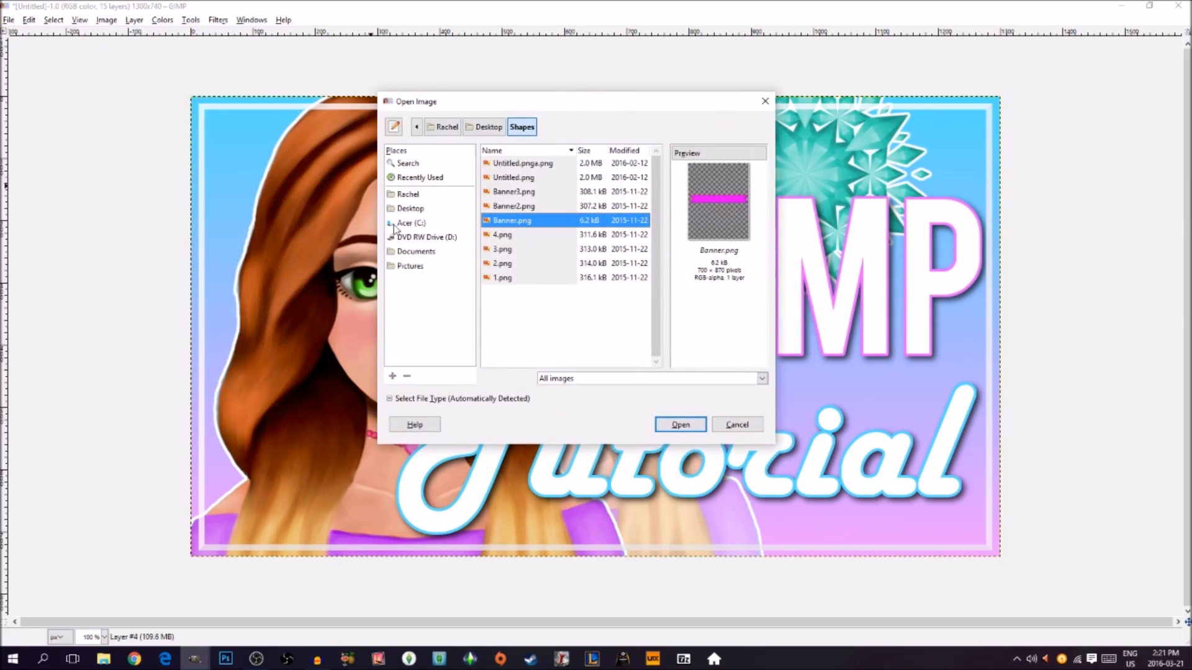
left_click(413, 210)
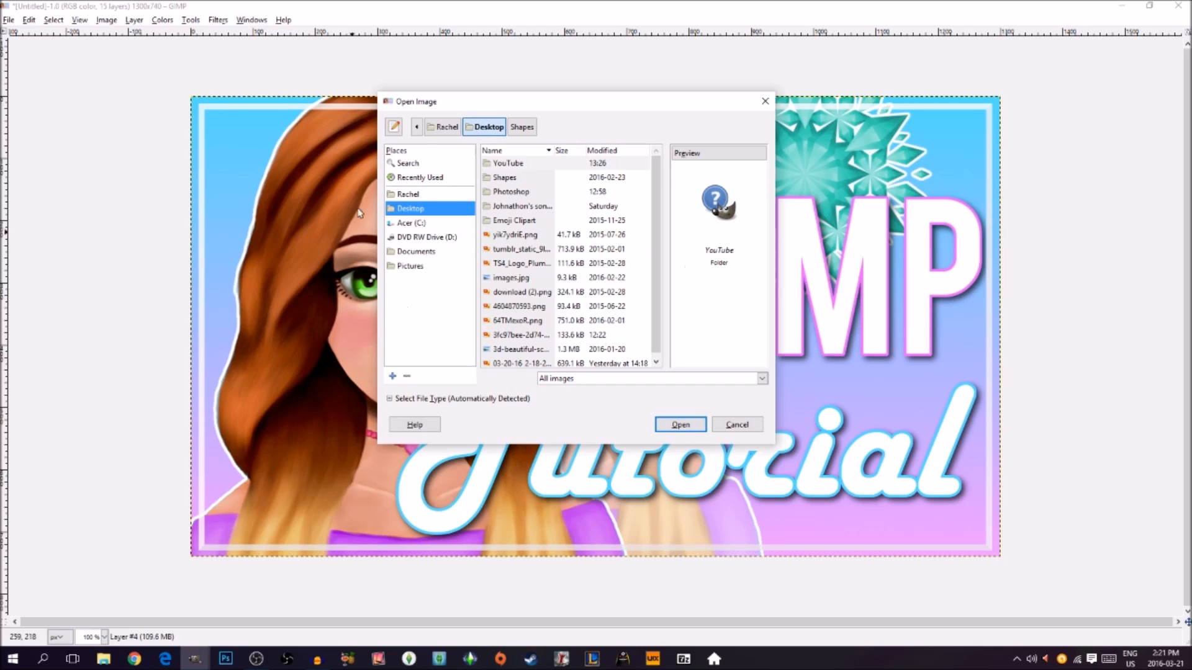
left_click(424, 196)
left_click(418, 211)
left_click(764, 100)
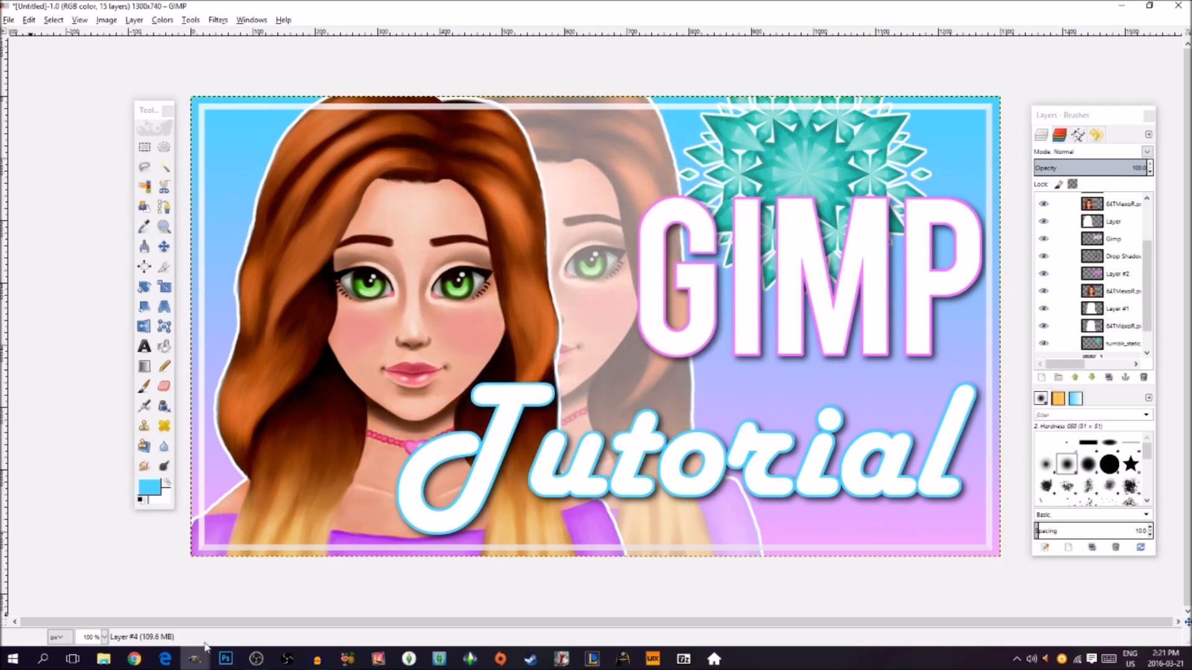
Step: Bring the Banner image window forward, copy its Banner.png layer into the GIMP Tutorial graphic, and return to that graphic
mouse_move(196, 657)
left_click(711, 605)
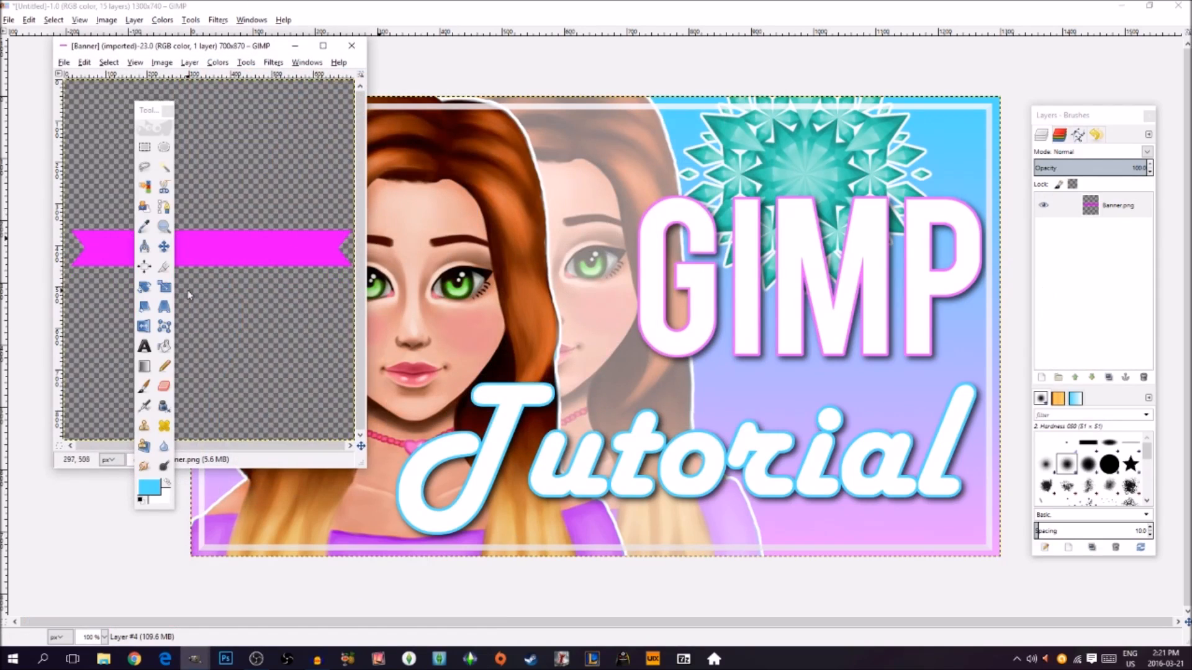
right_click(1109, 209)
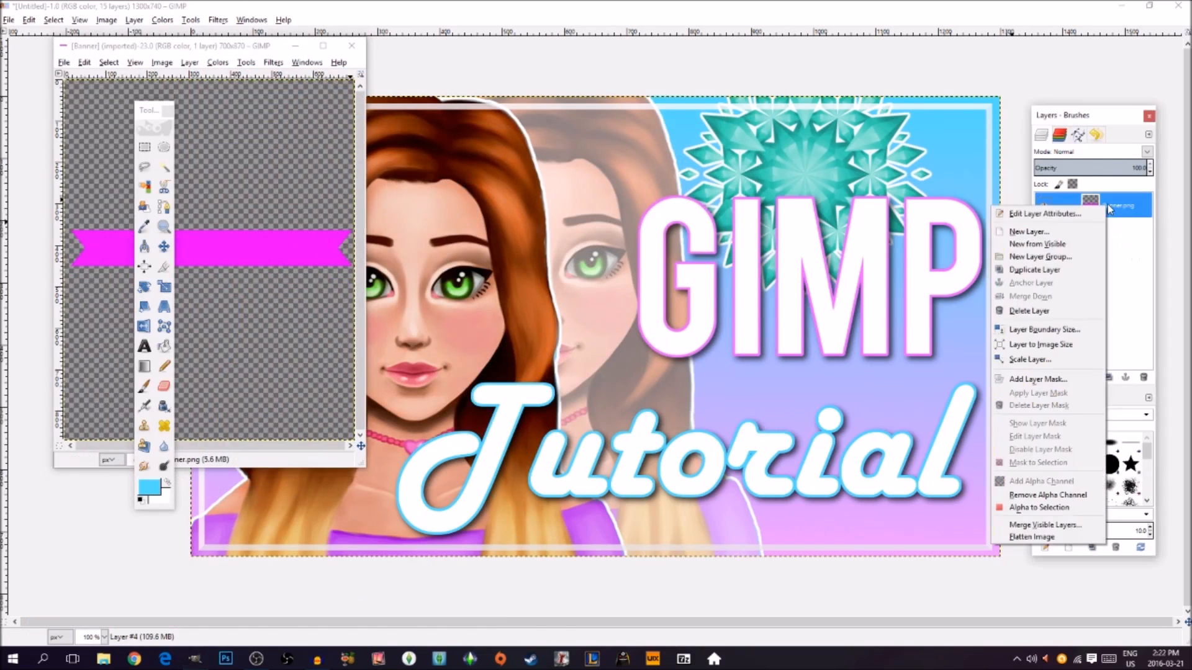
left_click(1136, 321)
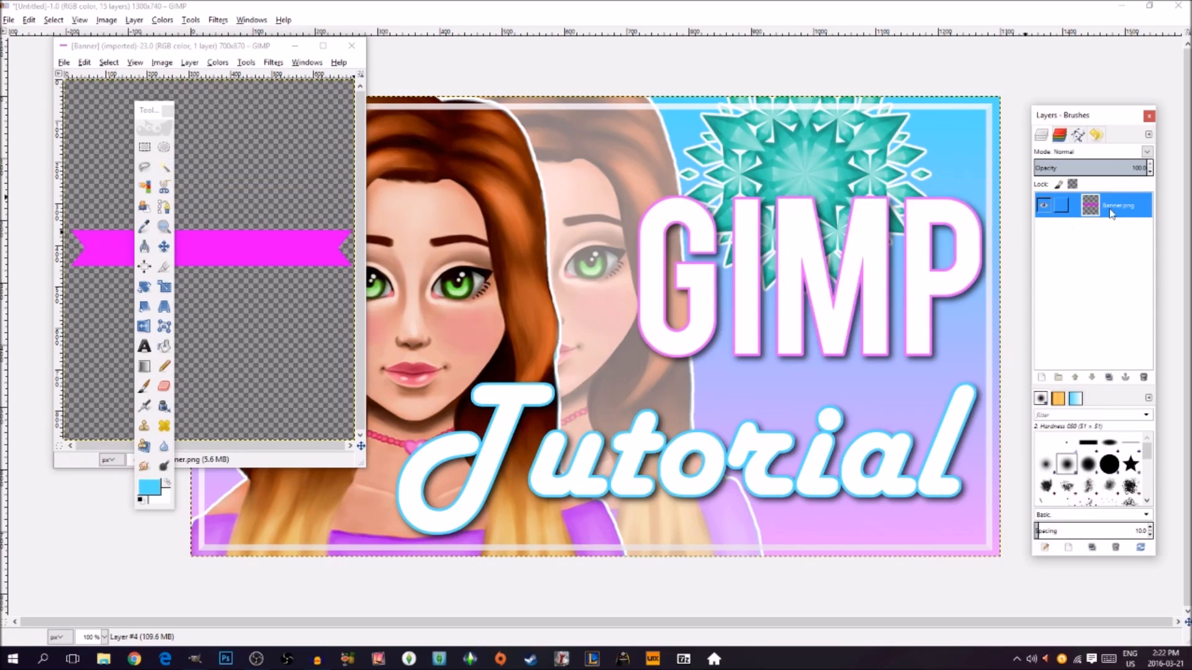
left_click_drag(1121, 213, 720, 360)
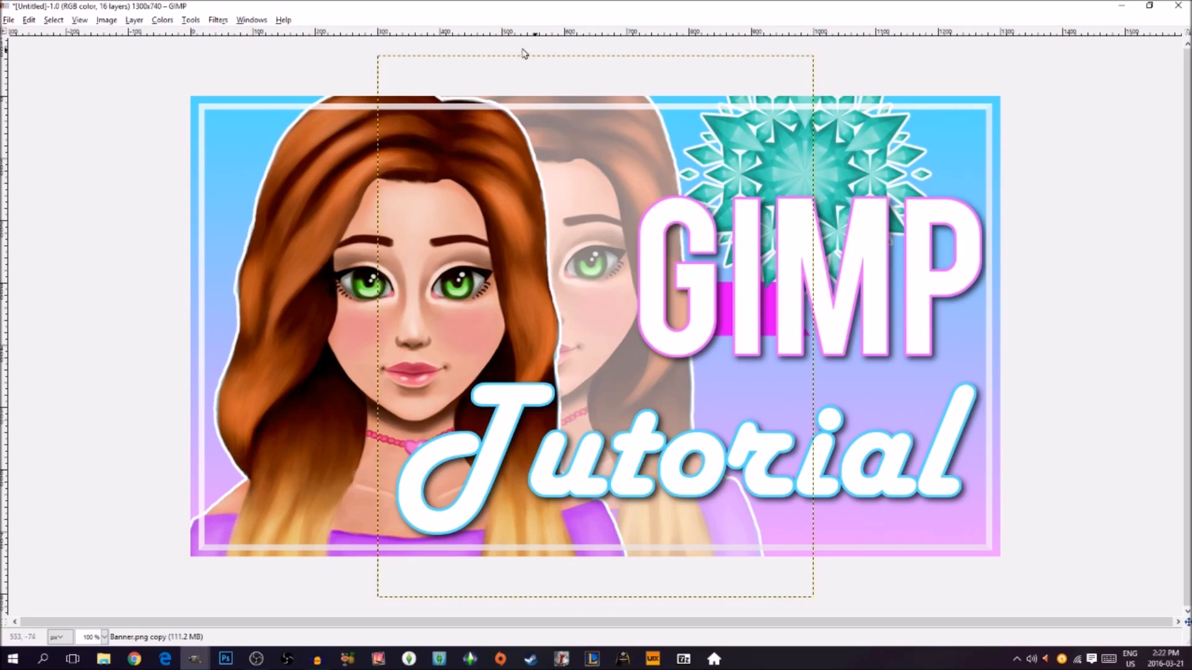
left_click(600, 11)
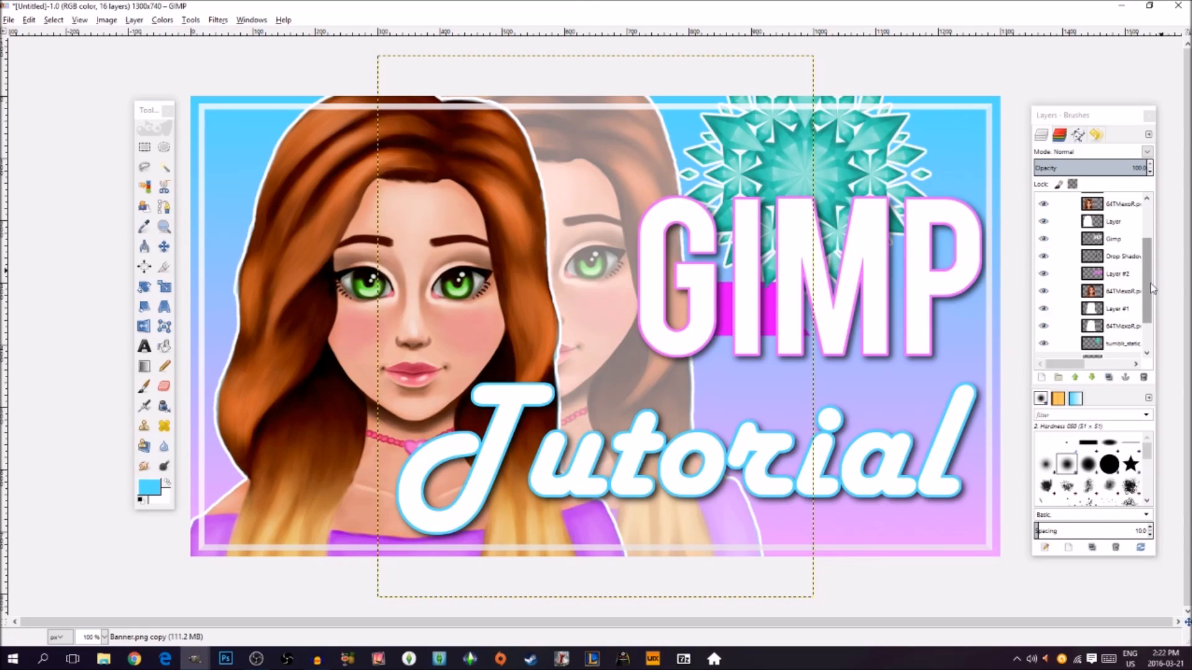
Step: Move the pink banner layer down so it sits in the gap between the GIMP and Tutorial words
scroll(1152, 288, "down", 2)
left_click(1129, 316)
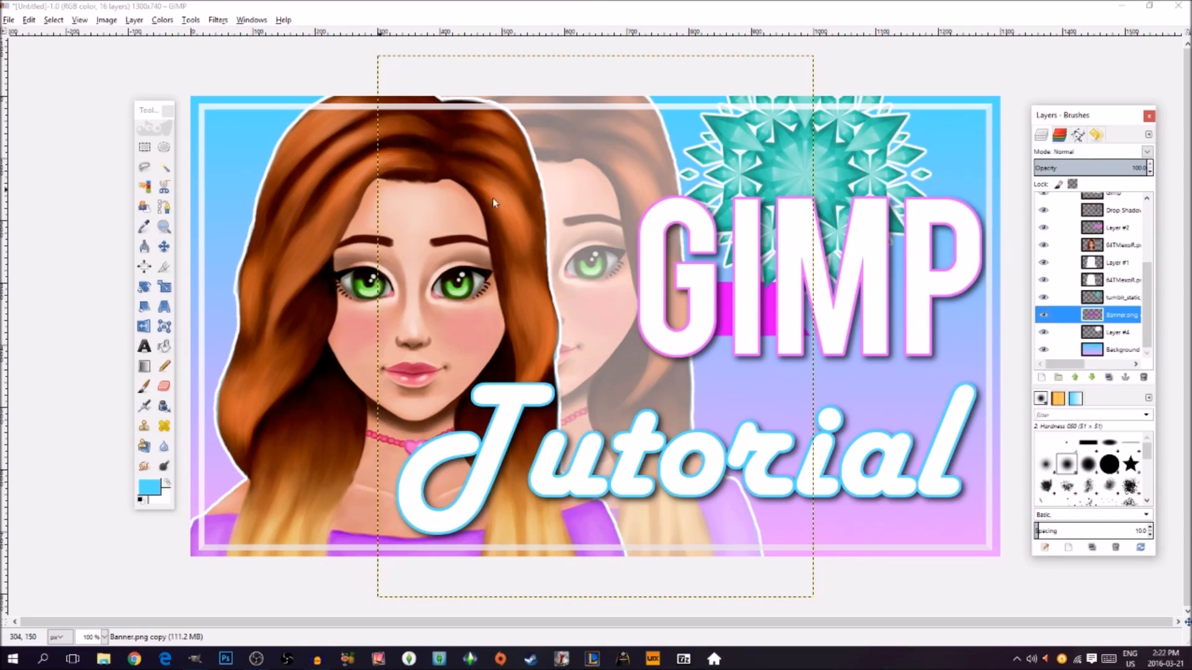
left_click(164, 247)
mouse_move(721, 323)
left_mouse_down()
mouse_move(795, 377)
mouse_move(738, 330)
left_mouse_up()
left_click(30, 20)
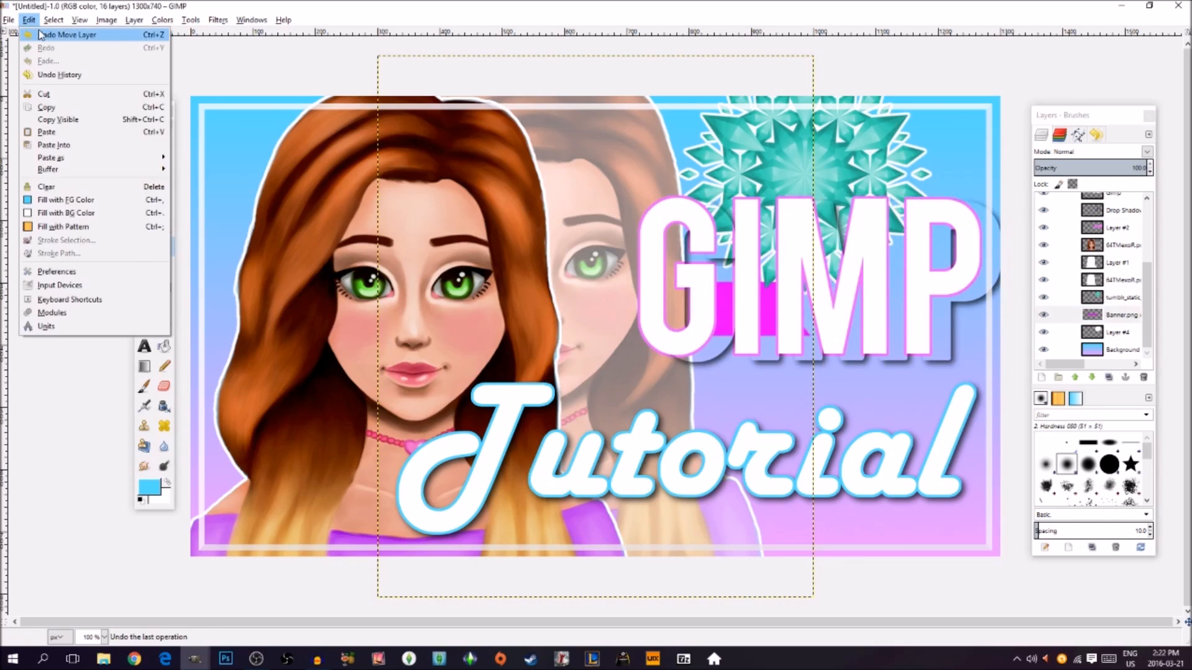
left_click(40, 35)
left_click_drag(730, 332, 853, 411)
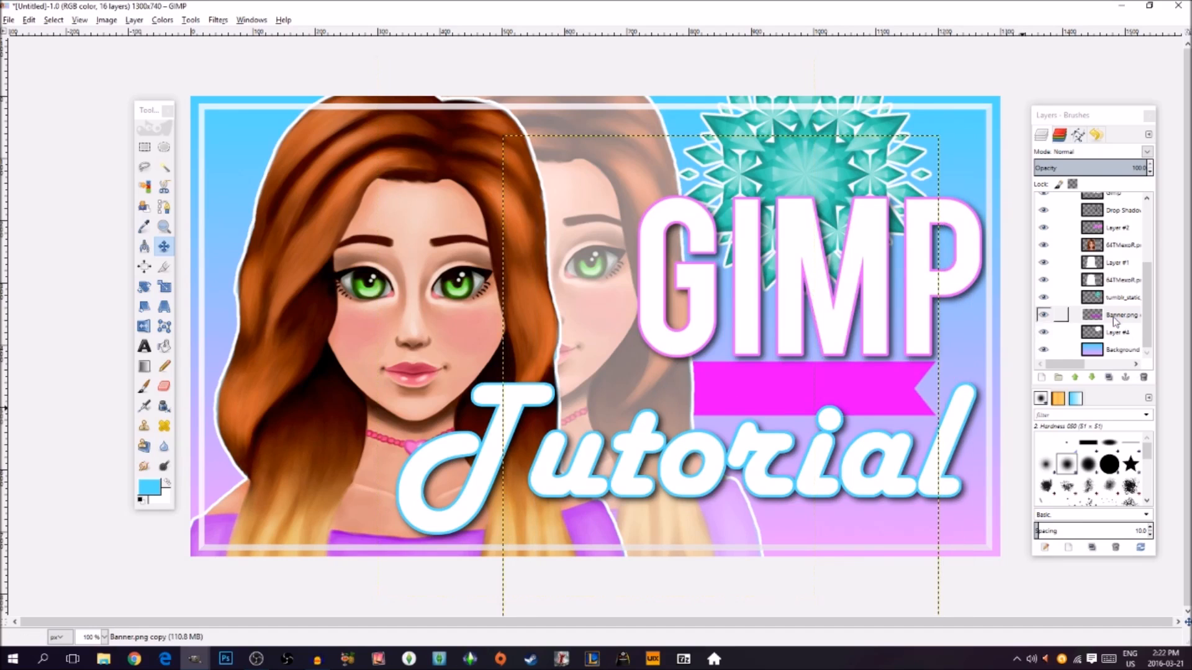
Step: Raise the banner layer to directly below Layer #2 and shift the banner rightward until its right end runs off the canvas
left_click(1077, 378)
left_click(1080, 378)
left_click(1080, 379)
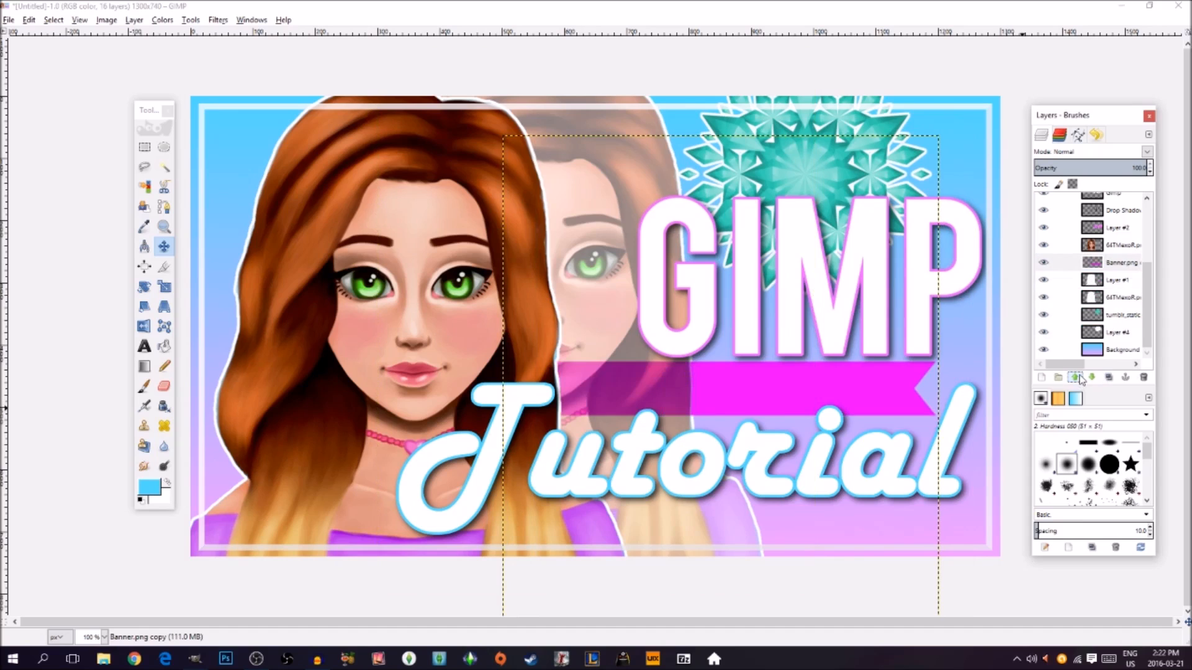
left_click(1080, 379)
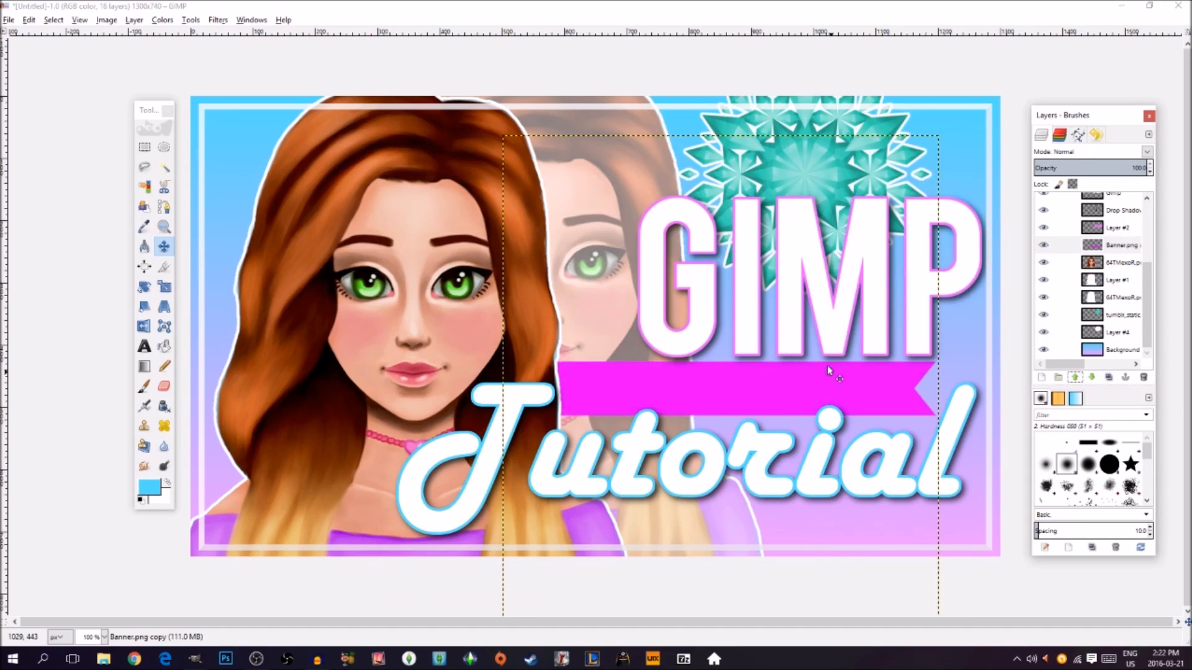
left_click_drag(813, 393, 921, 395)
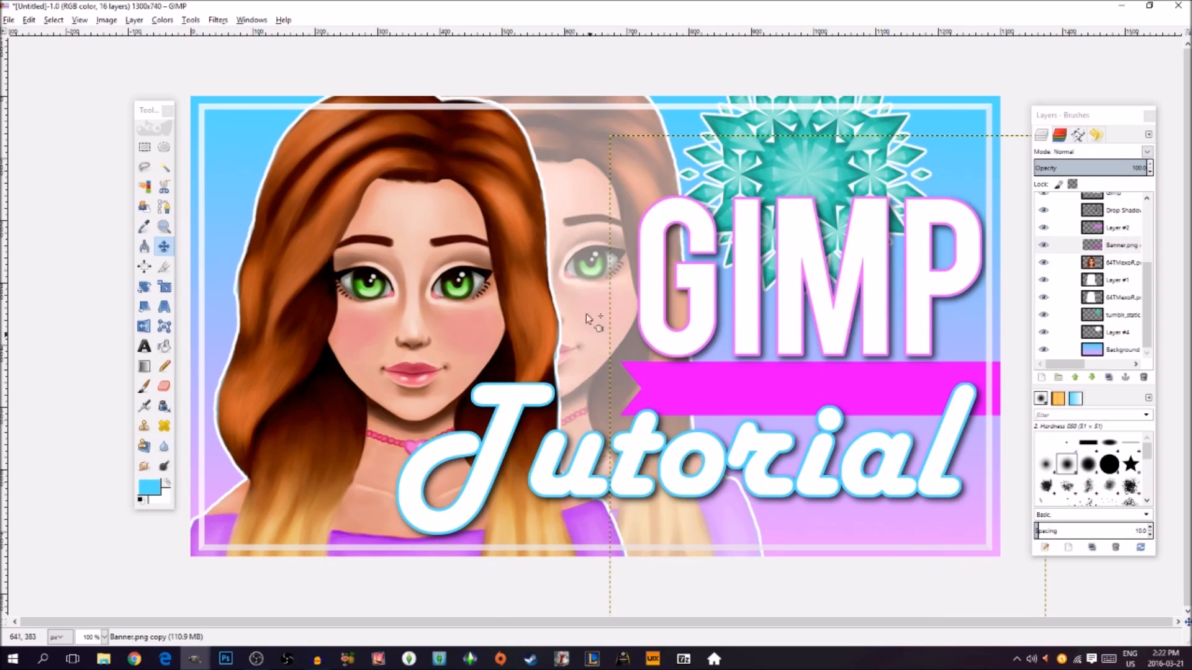
left_click_drag(894, 393, 896, 390)
Step: Colorize the banner layer teal with hue 175, saturation 77 and lightness 19, and set its opacity to 72
left_click(1122, 245)
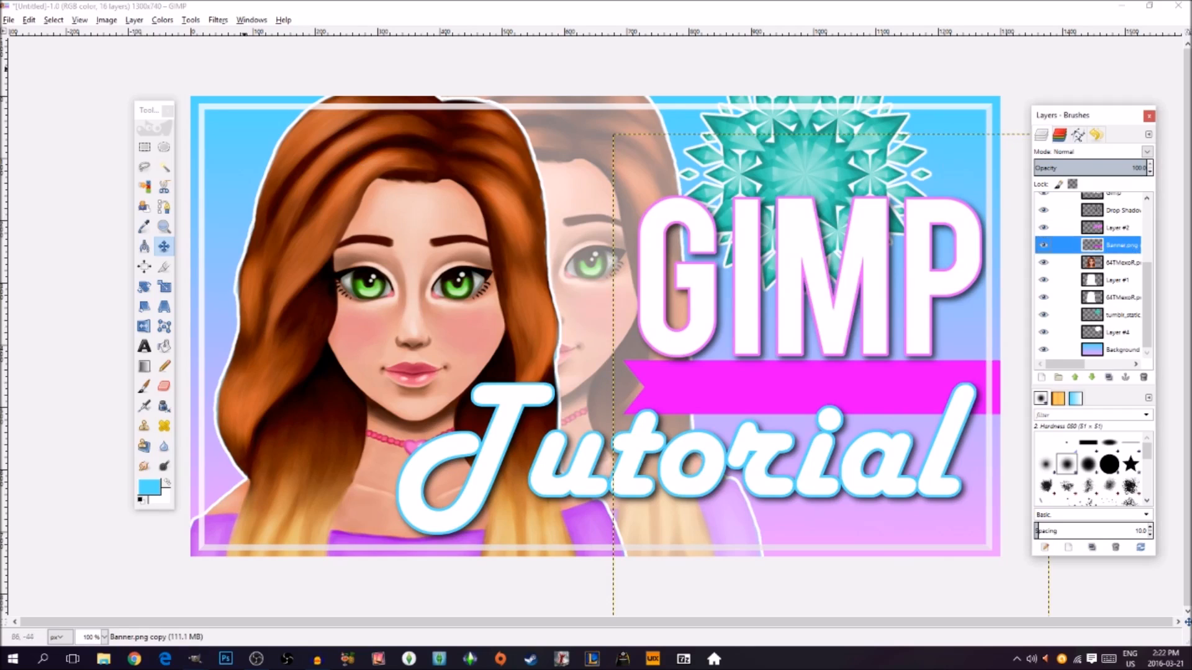
left_click(164, 19)
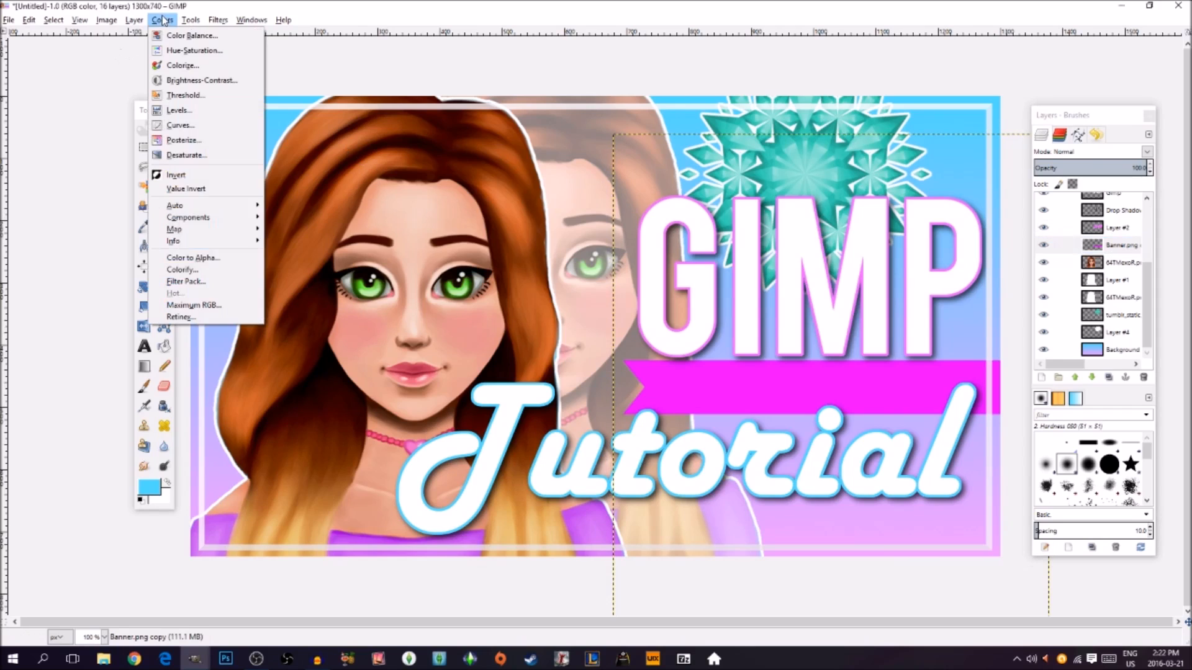
left_click(183, 64)
left_click_drag(176, 200, 191, 237)
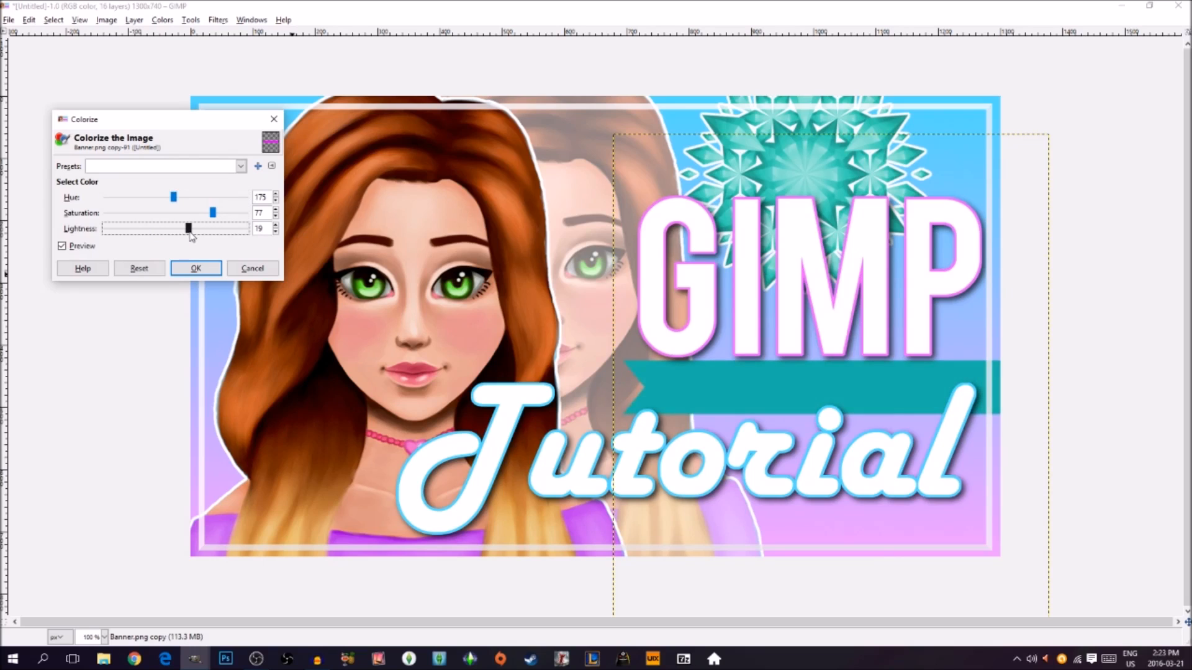
left_click(211, 268)
key("Tab")
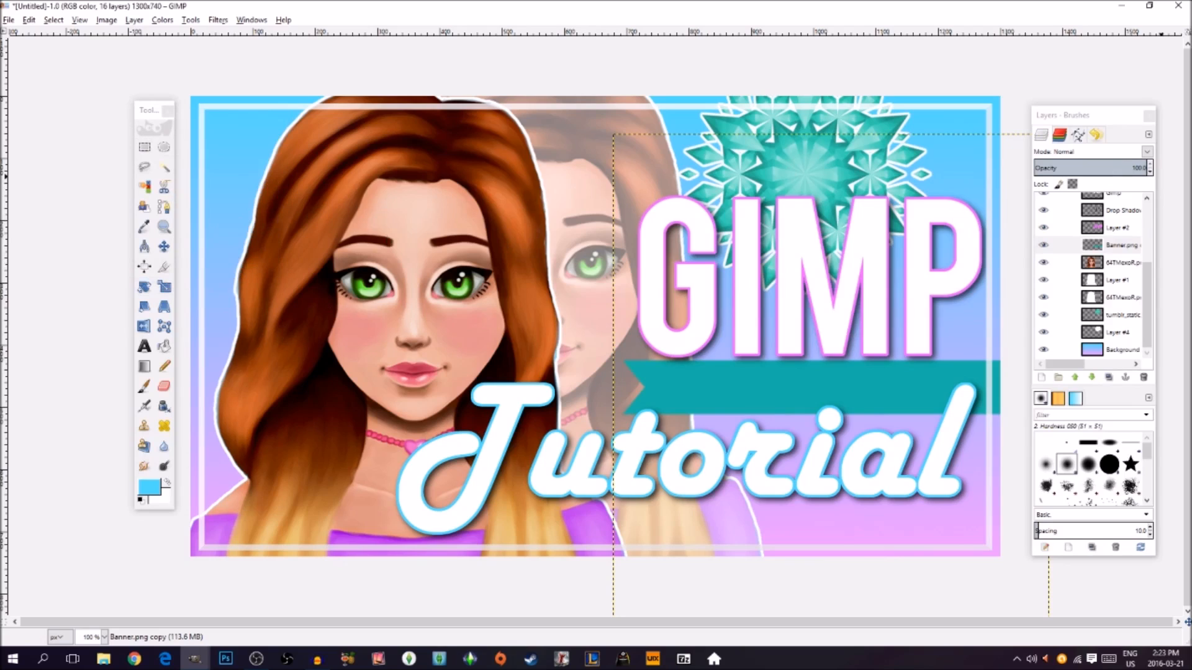
left_click(1151, 178)
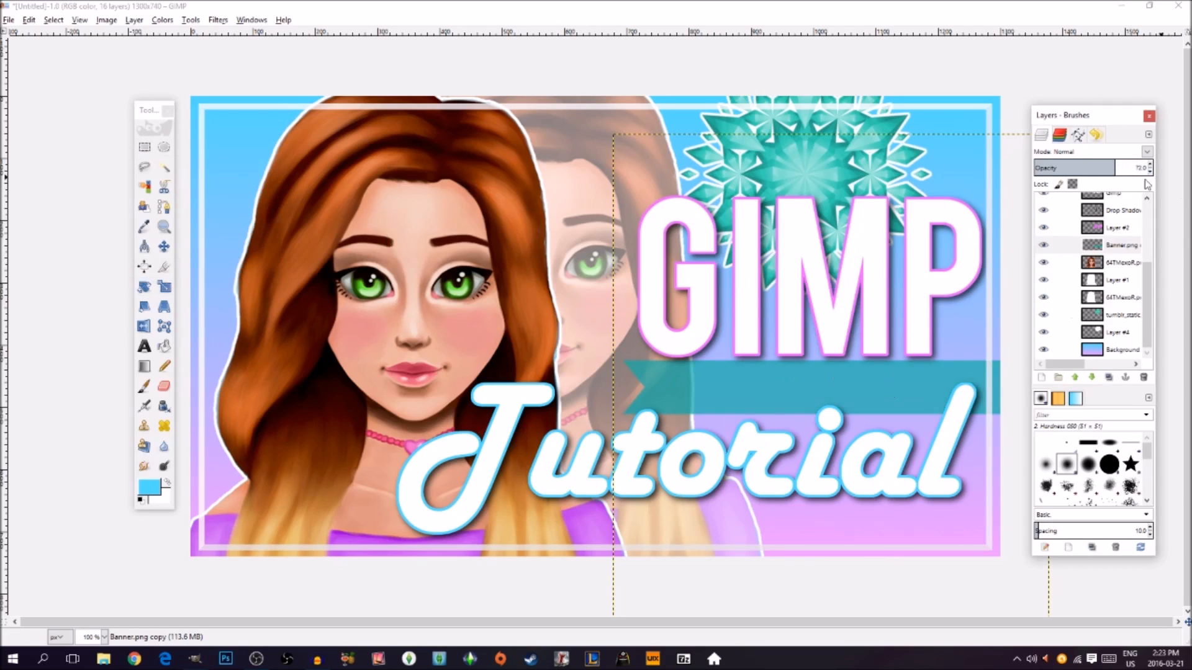
Step: Select the banner's shape from its alpha, and add a new transparent 1300 × 740 layer directly below the banner layer
right_click(1105, 249)
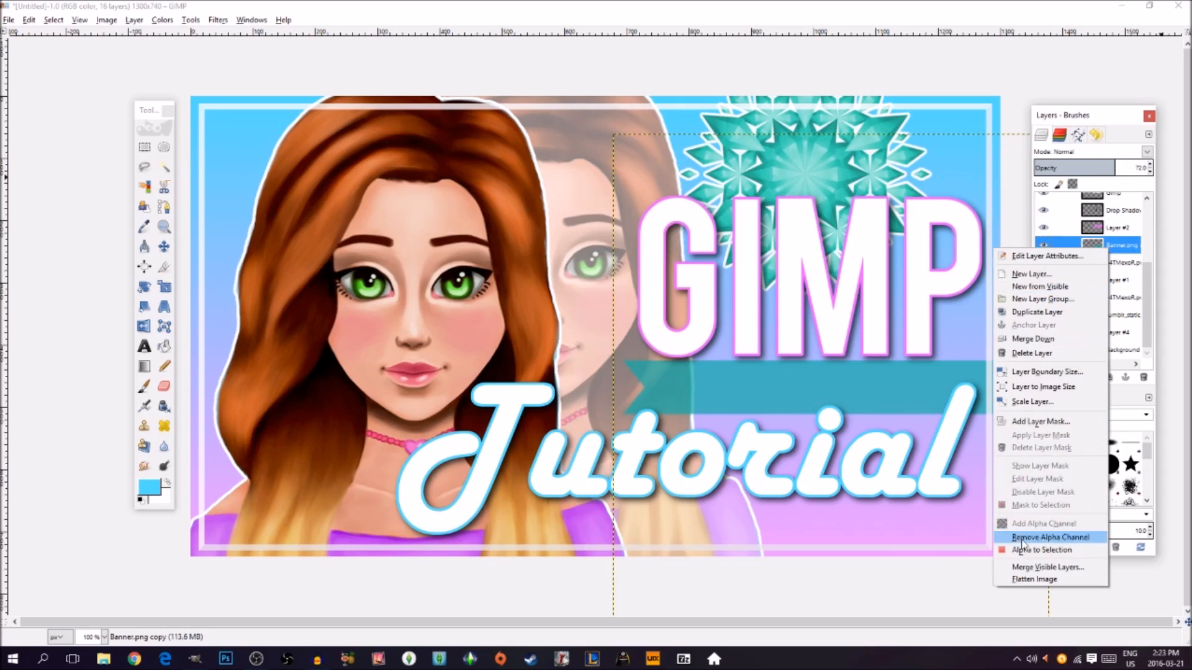
left_click(1063, 550)
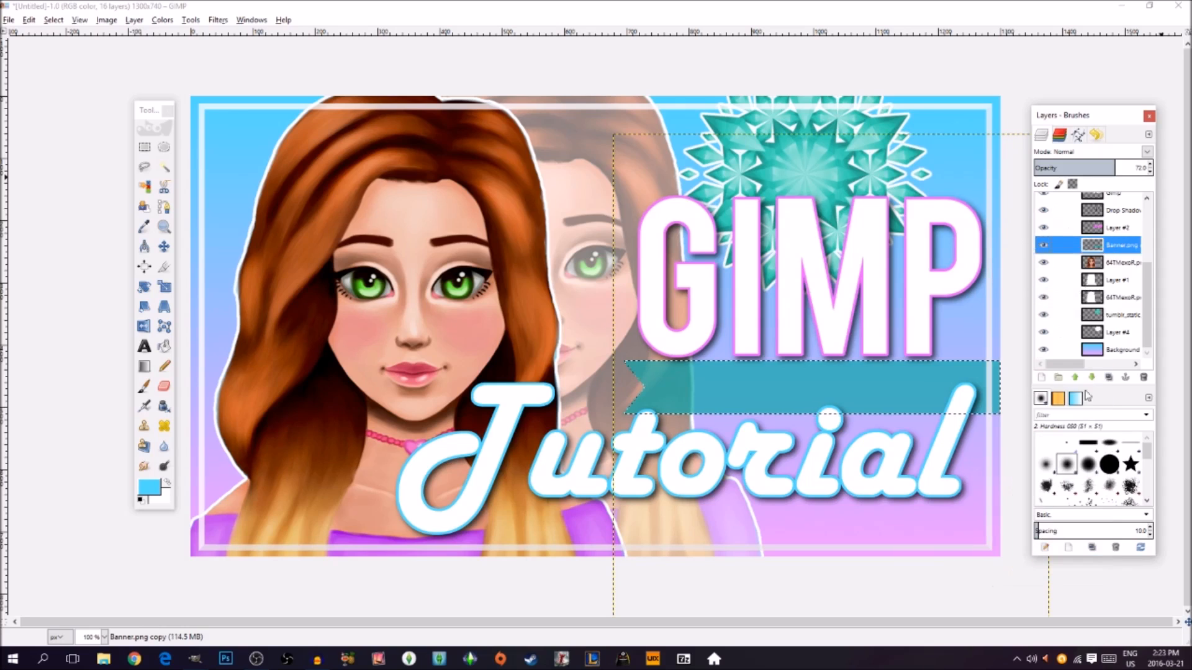
key("shift+ctrl+n")
left_click(1048, 479)
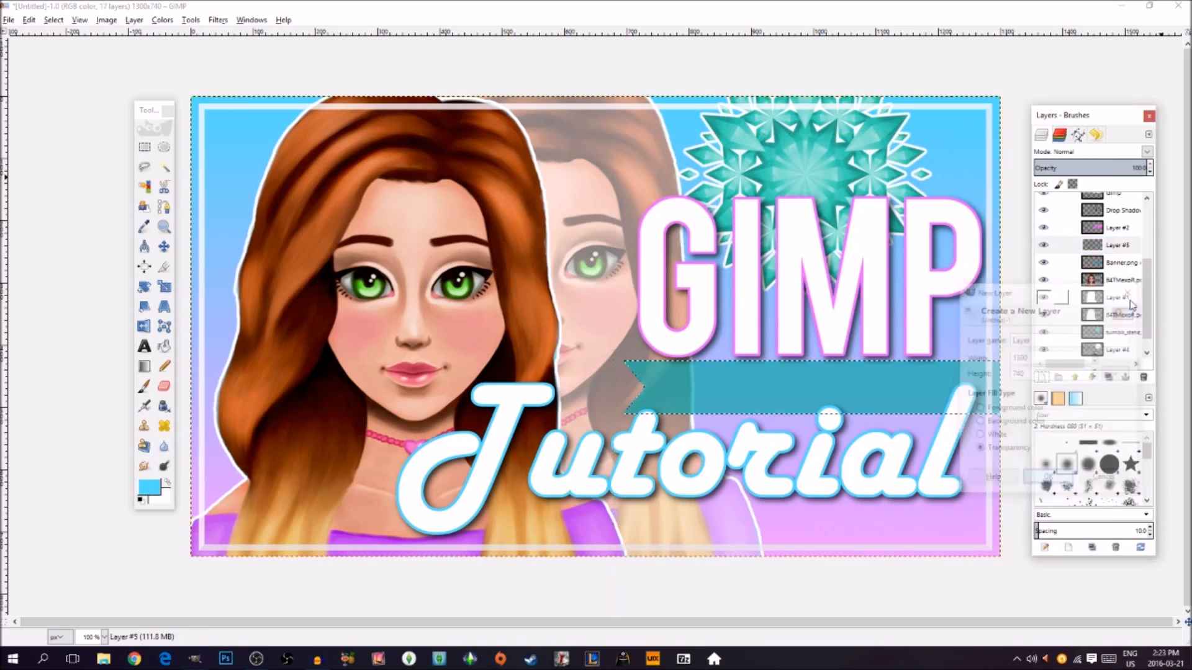
left_click(1093, 377)
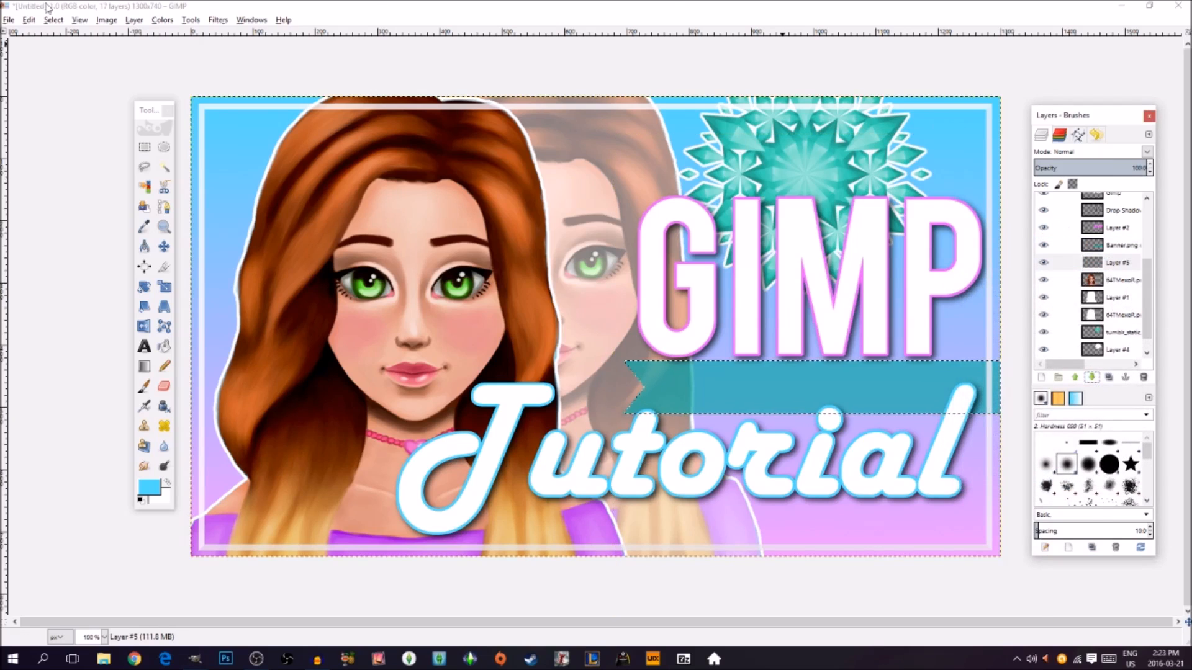
Step: Grow the banner-shaped selection by the preset pixel amount
left_click(61, 20)
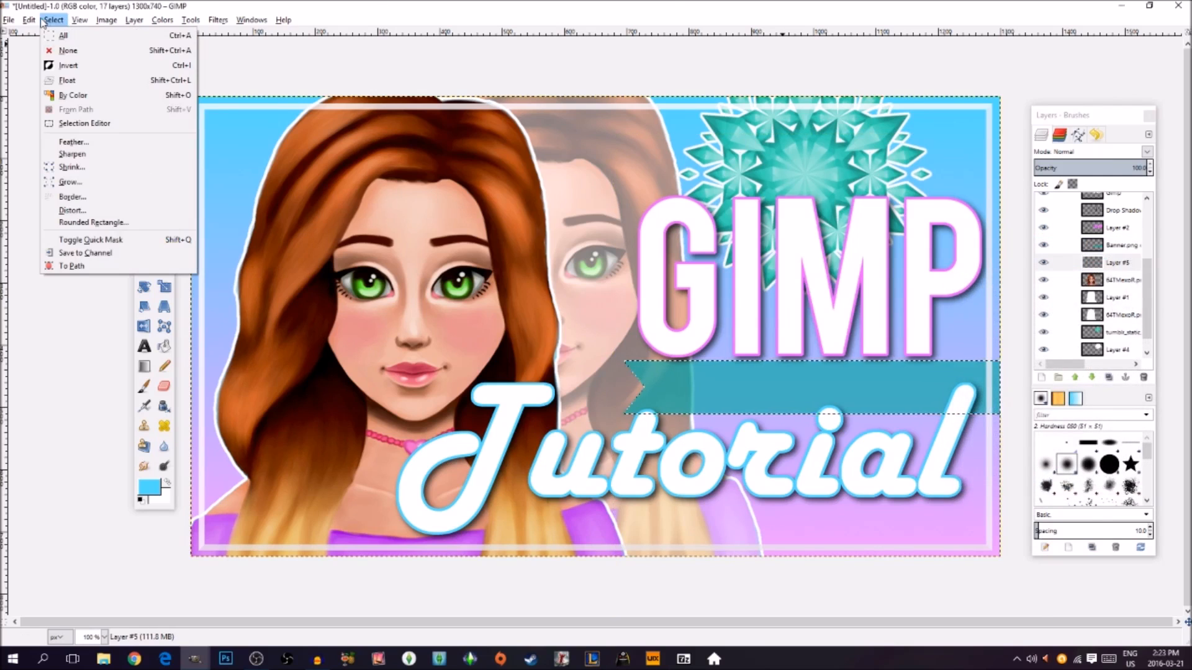
left_click(92, 183)
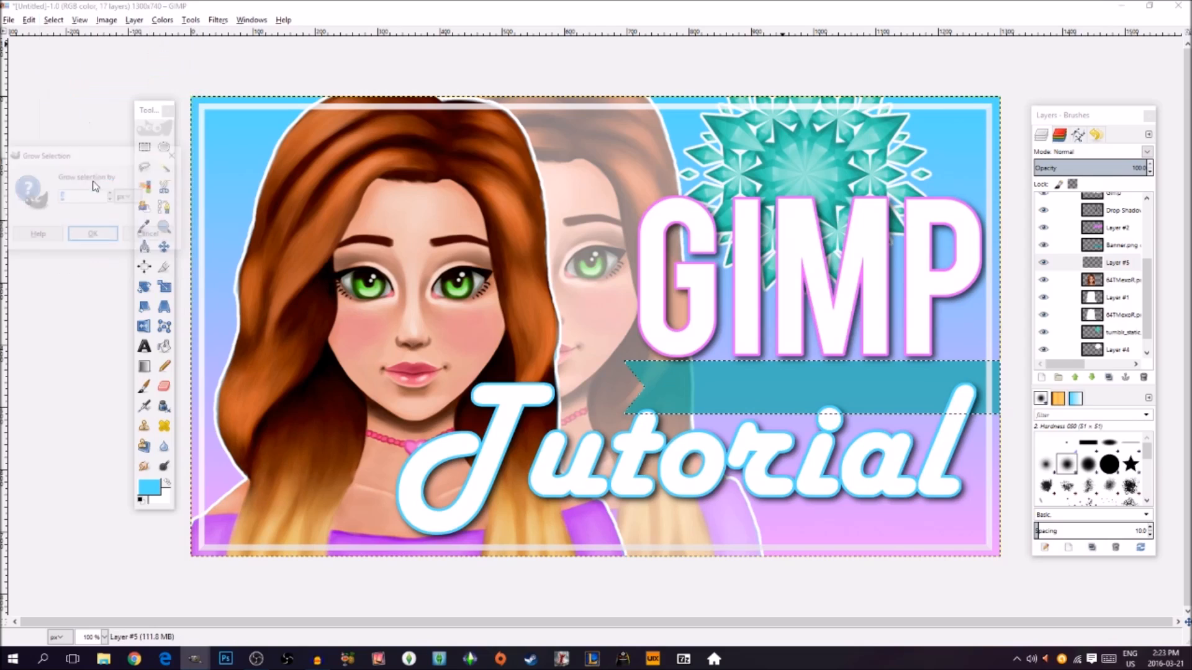
left_click(92, 233)
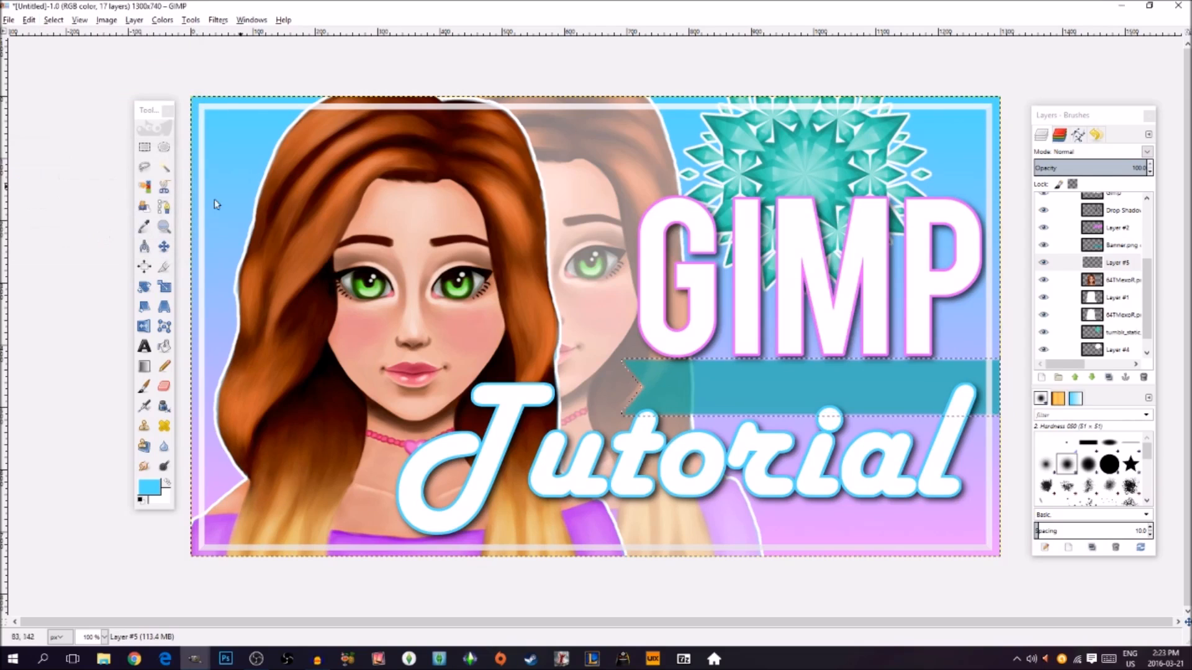
Step: Fill the grown banner selection with the white background color on the new layer, and clear the selection
left_click(29, 20)
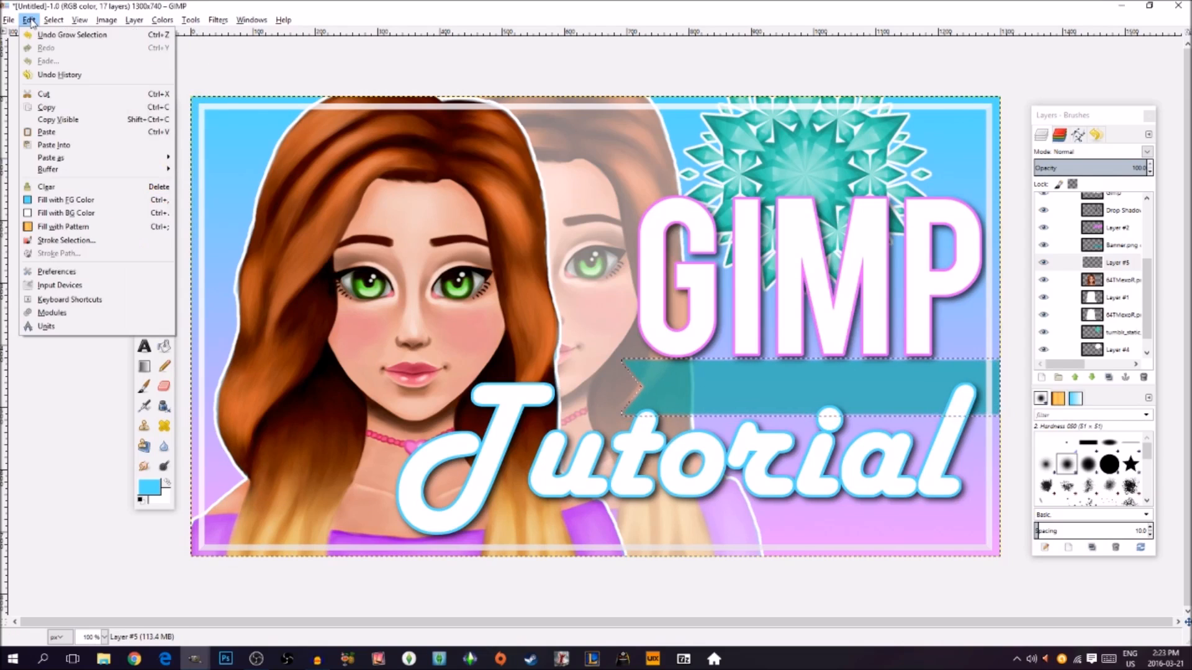
left_click(59, 223)
left_click(55, 20)
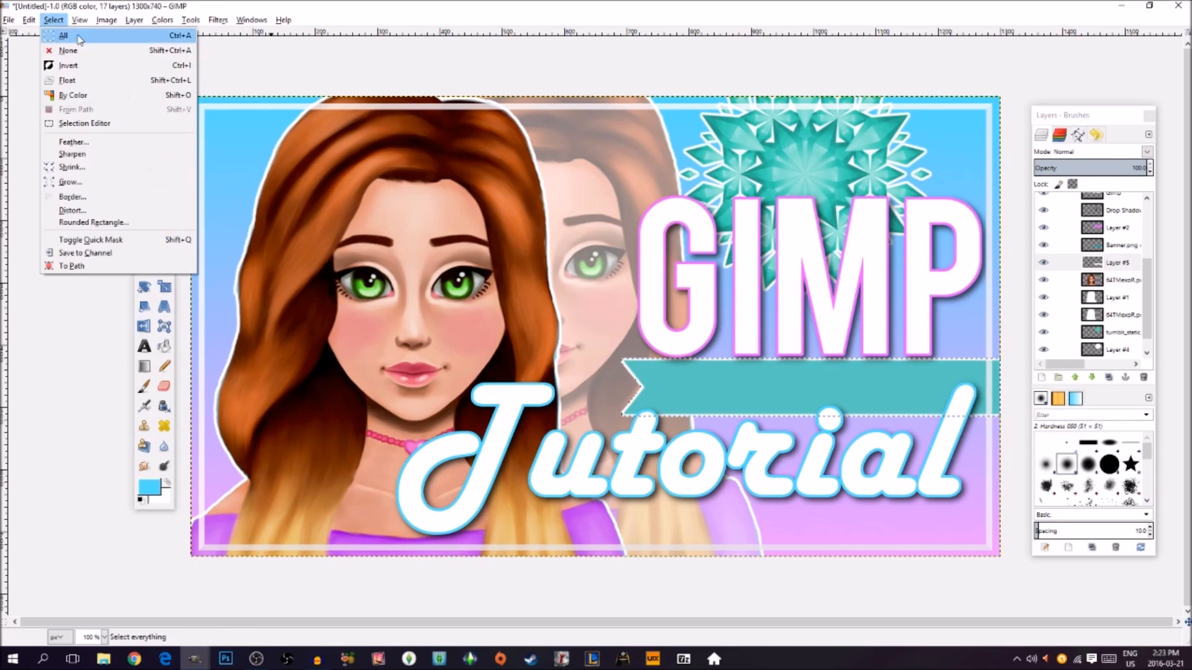
left_click(67, 51)
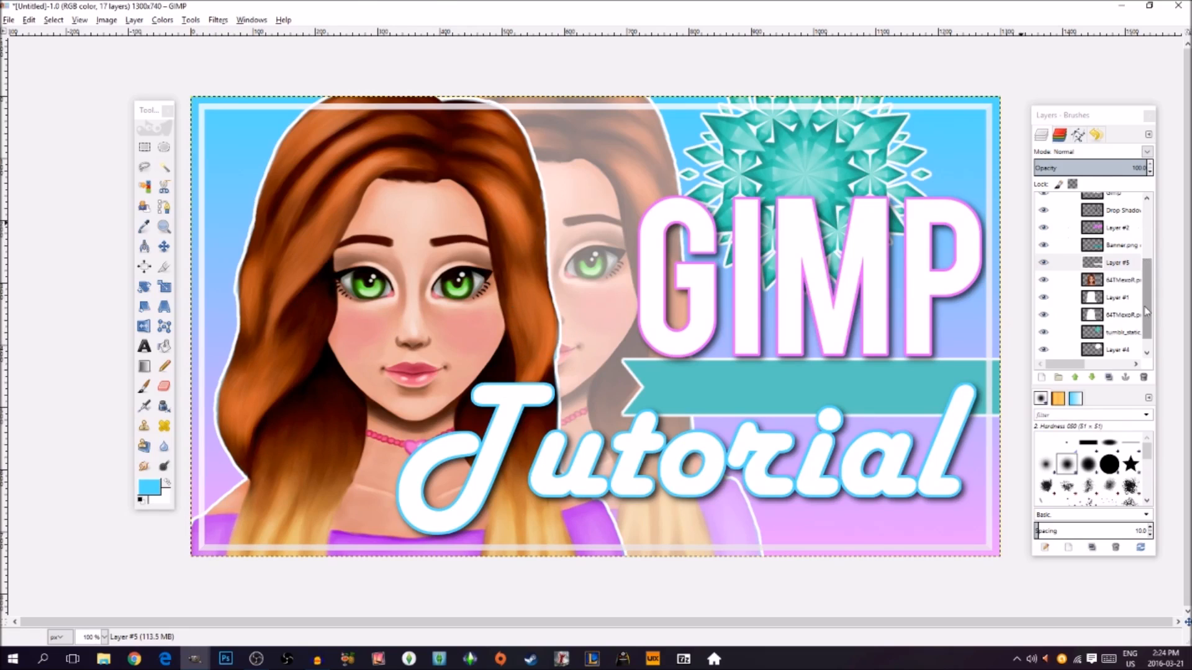
Step: Add a lens flare to the Background layer, centered at X 181 and Y 134 px
left_click_drag(1147, 290, 1148, 304)
left_click(1123, 350)
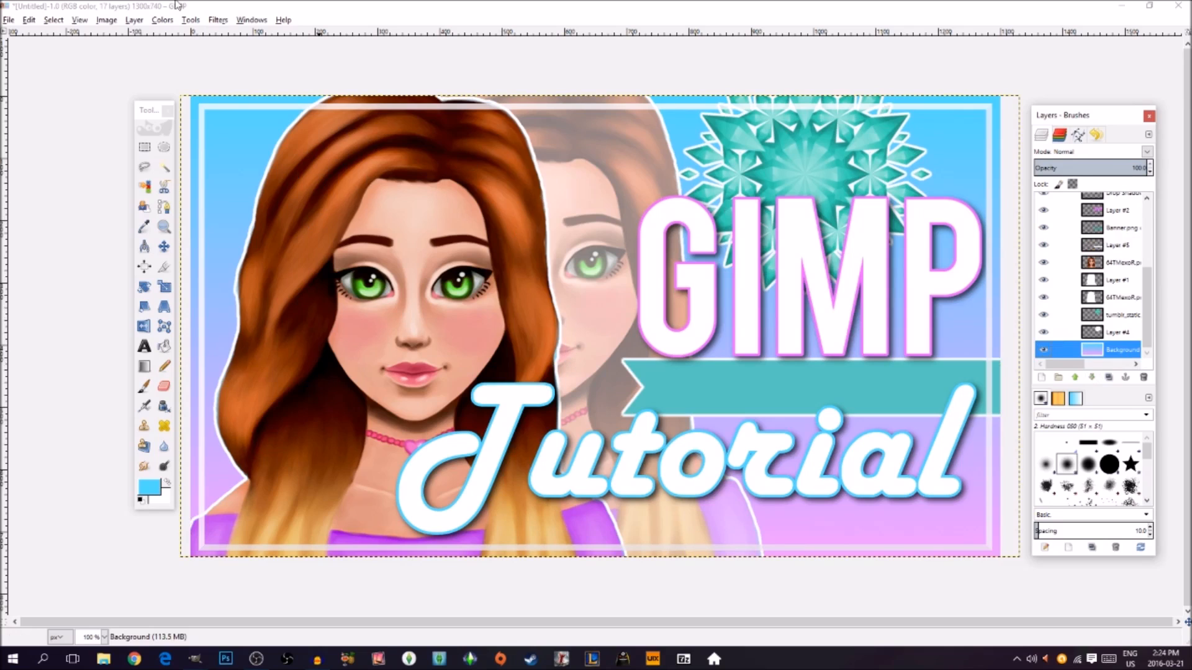
left_click(218, 20)
mouse_move(251, 20)
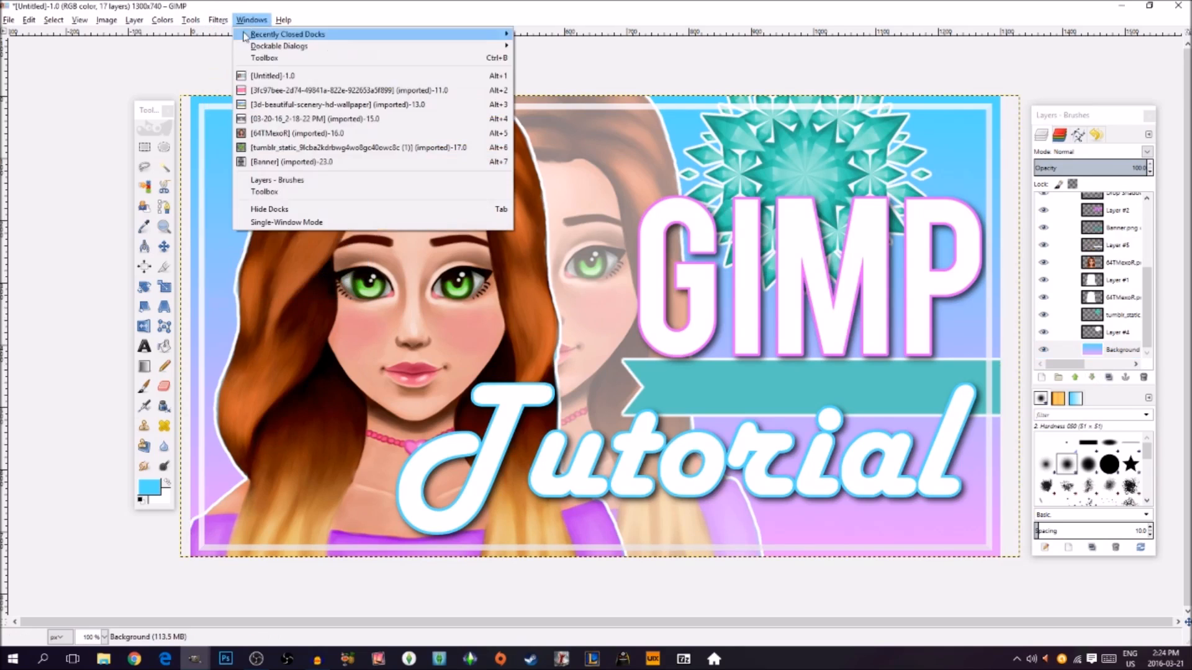
mouse_move(260, 128)
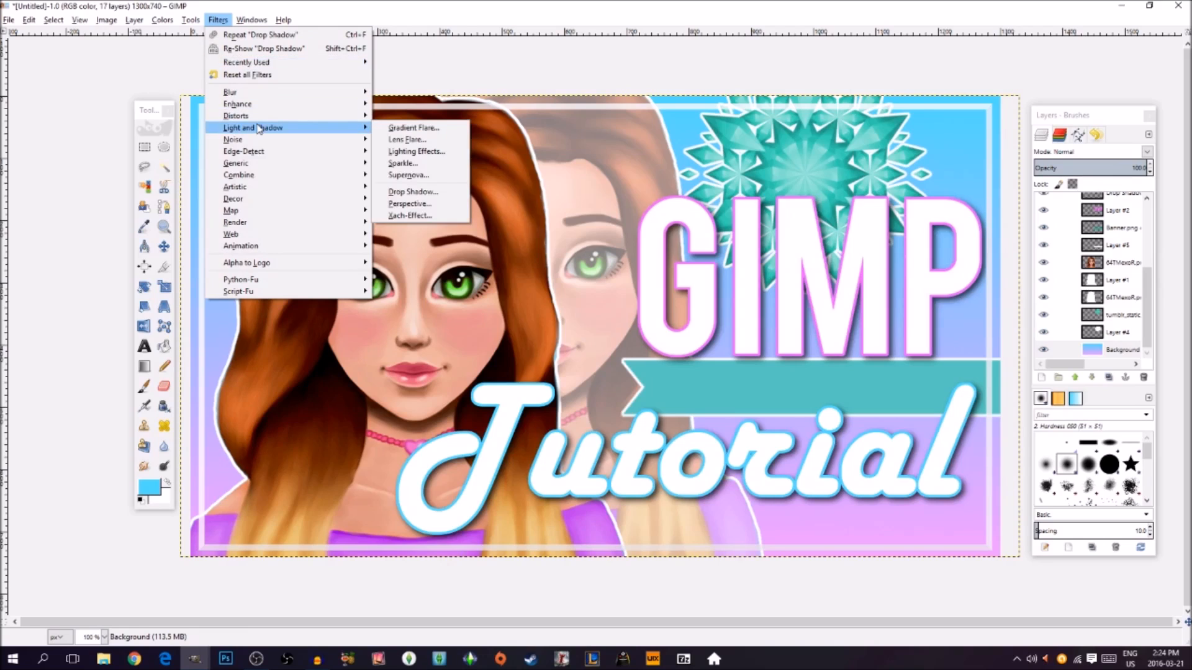
left_click(408, 140)
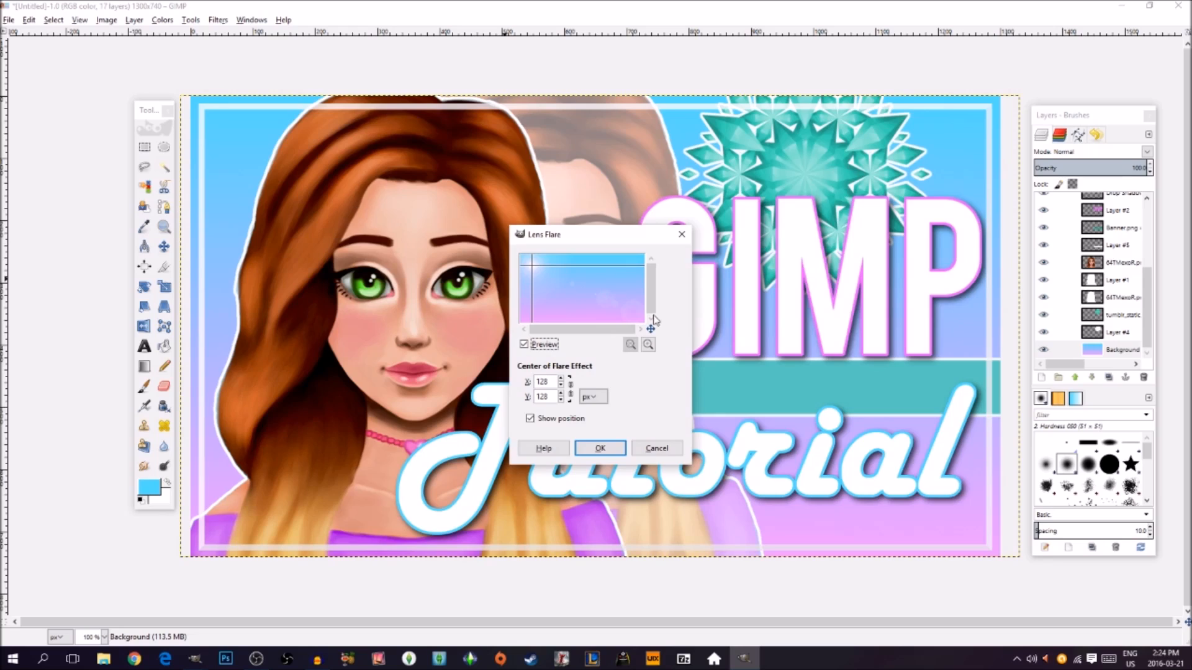
left_click(538, 267)
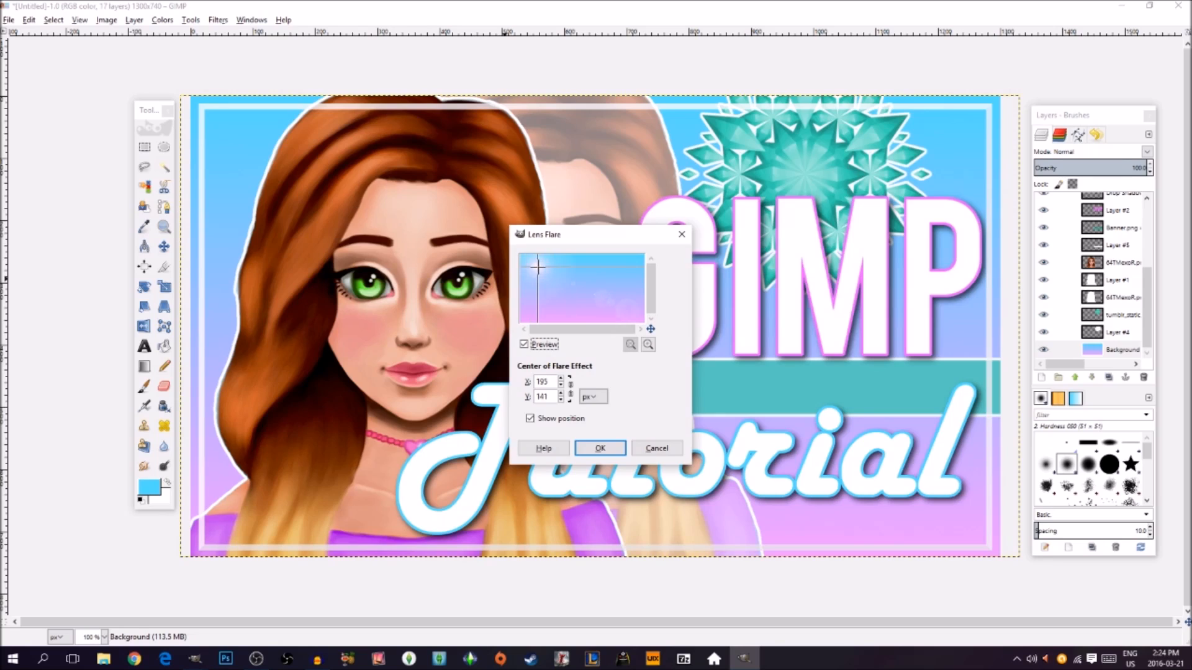
left_click(525, 260)
left_click(537, 266)
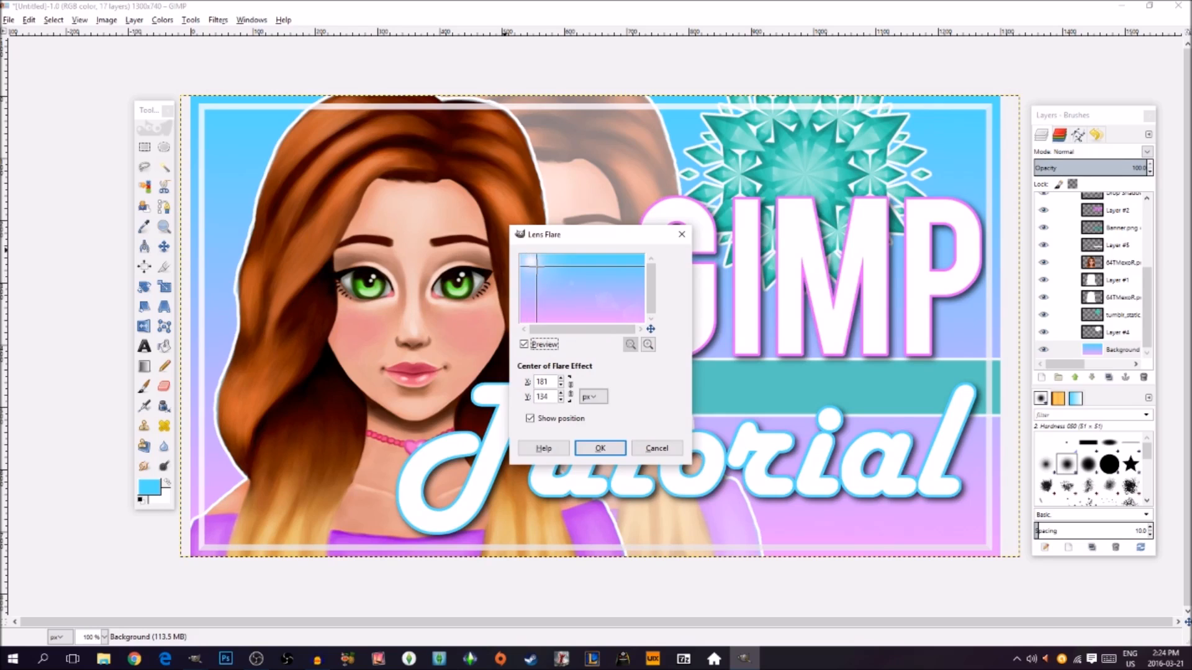
left_click(602, 448)
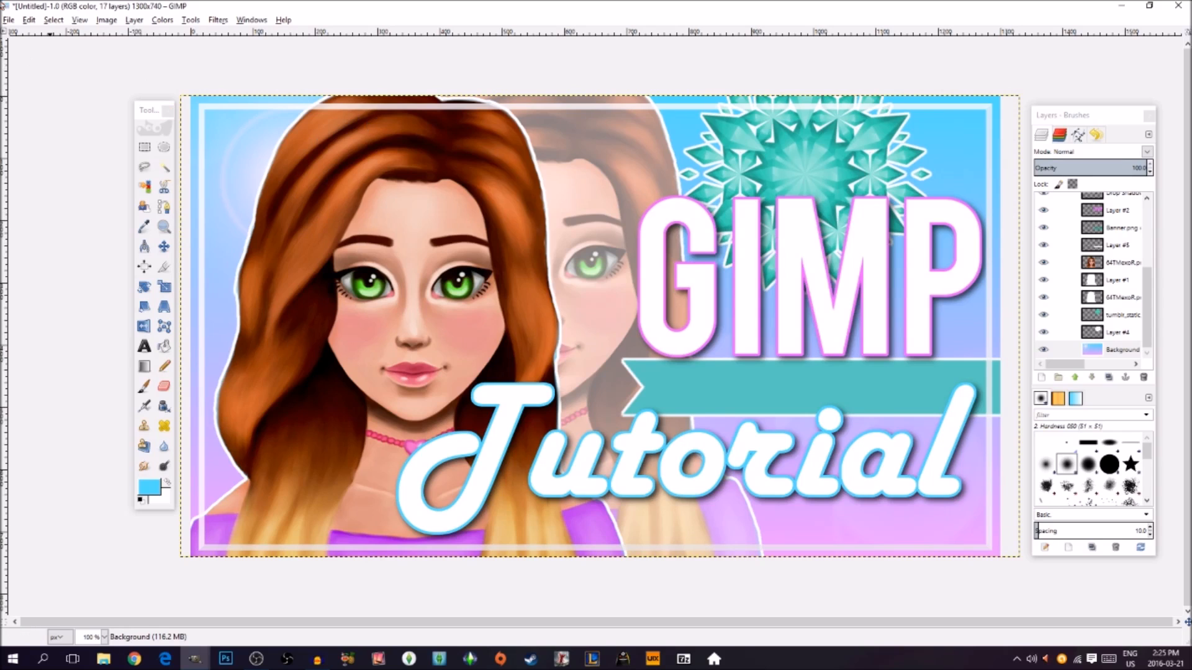
Step: Open the sparkle image 4604870593.png from the Desktop folder
left_click(8, 20)
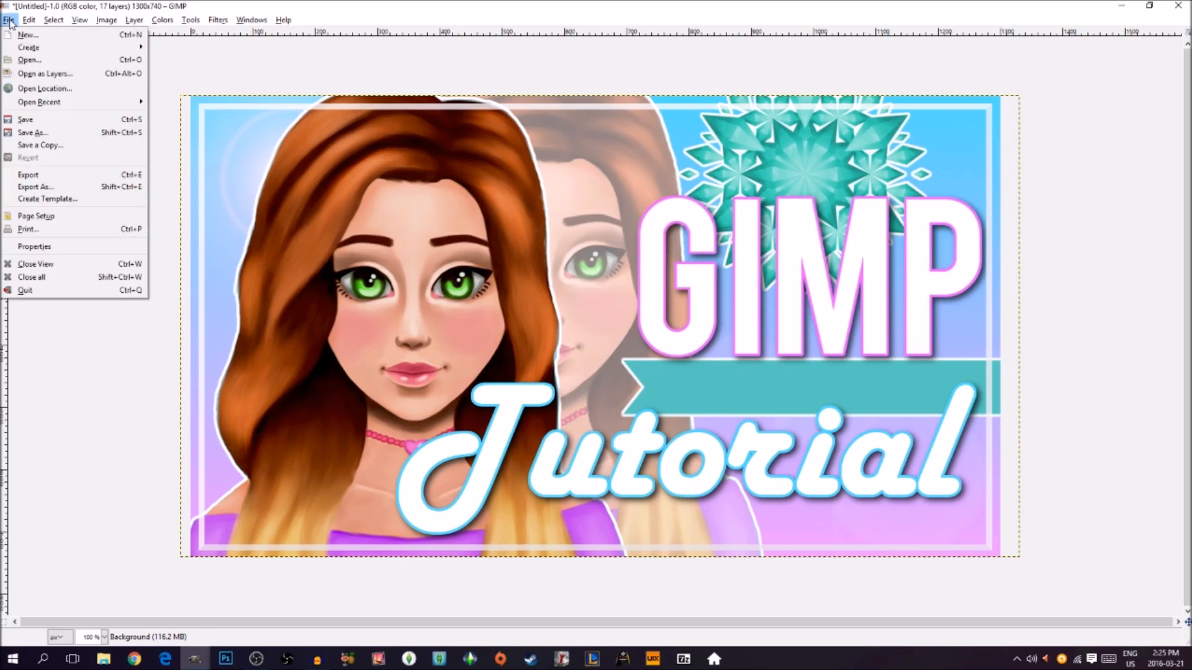
left_click(41, 60)
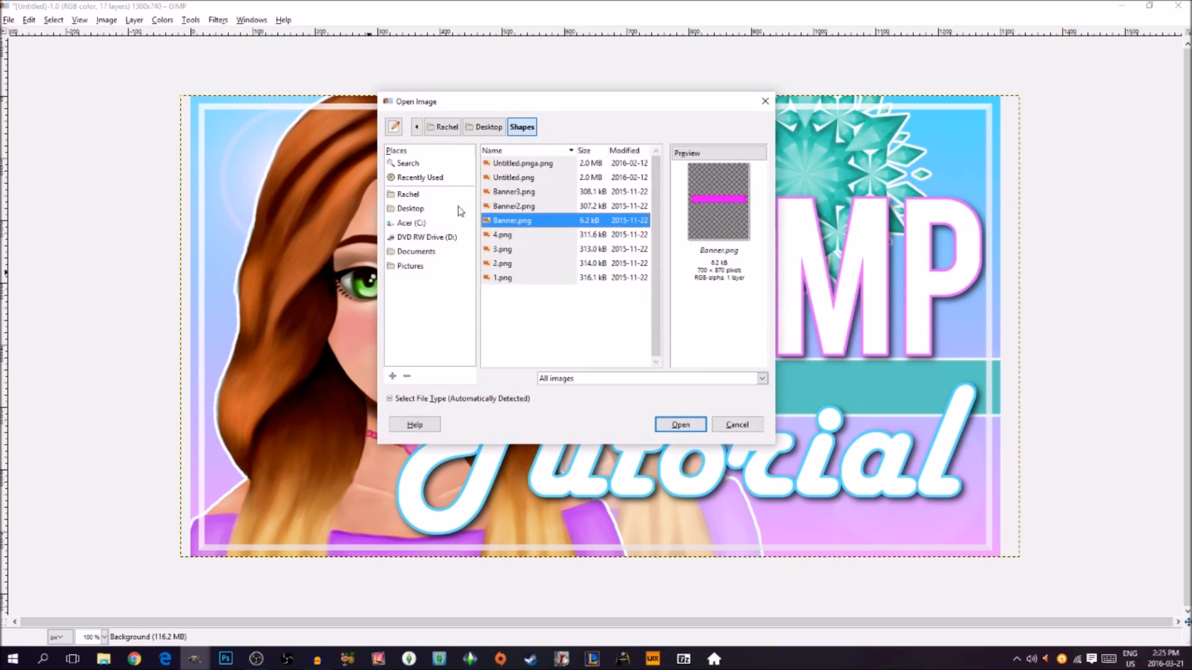
left_click(408, 210)
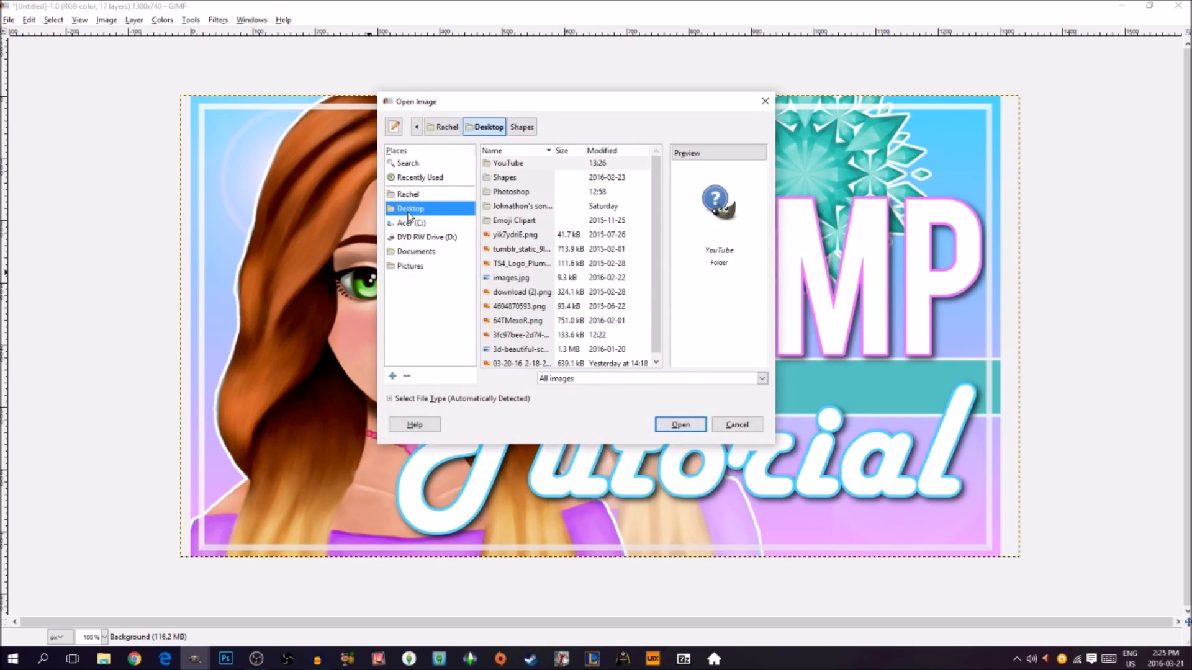
left_click(504, 235)
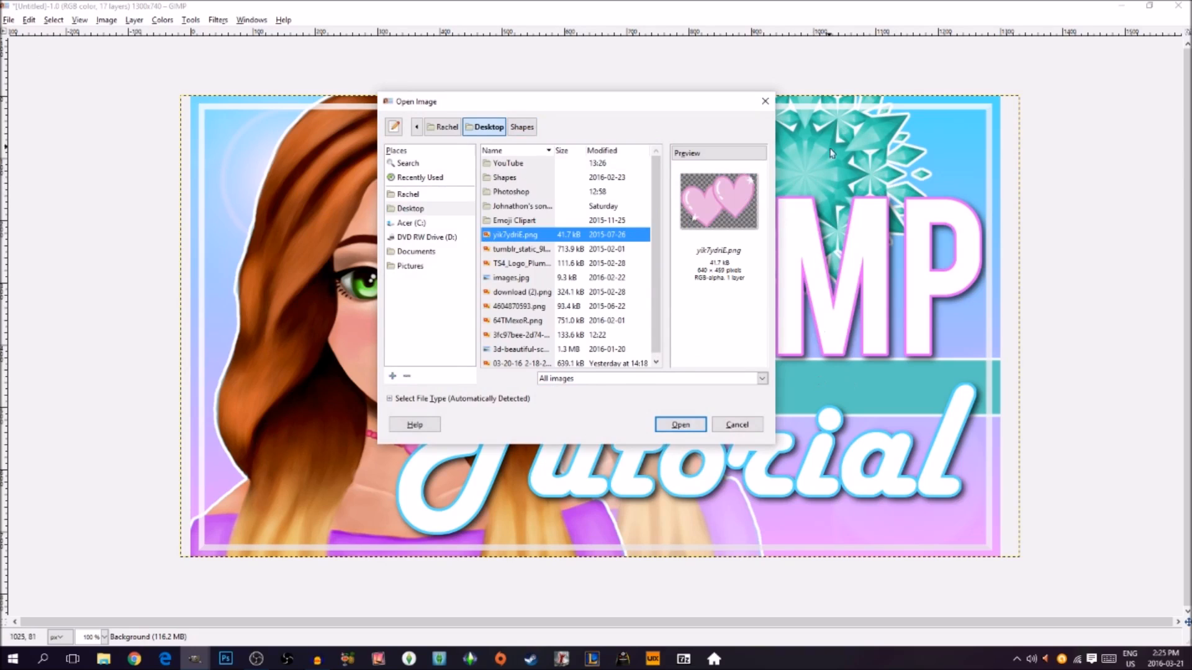
left_click(530, 249)
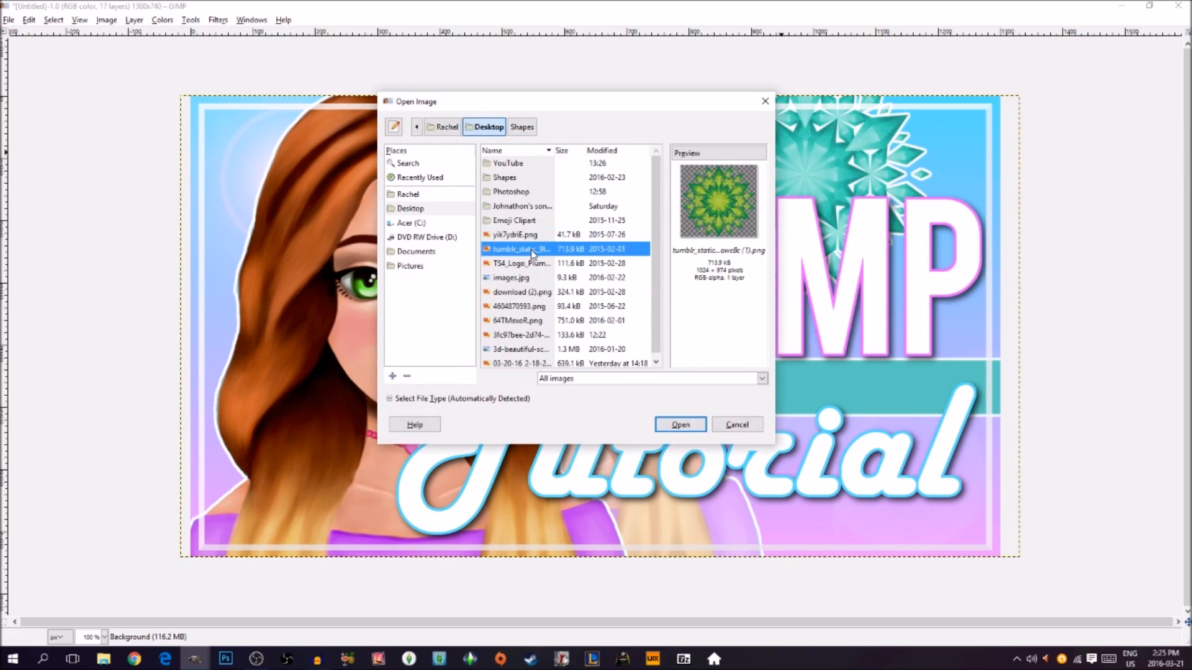
left_click(517, 265)
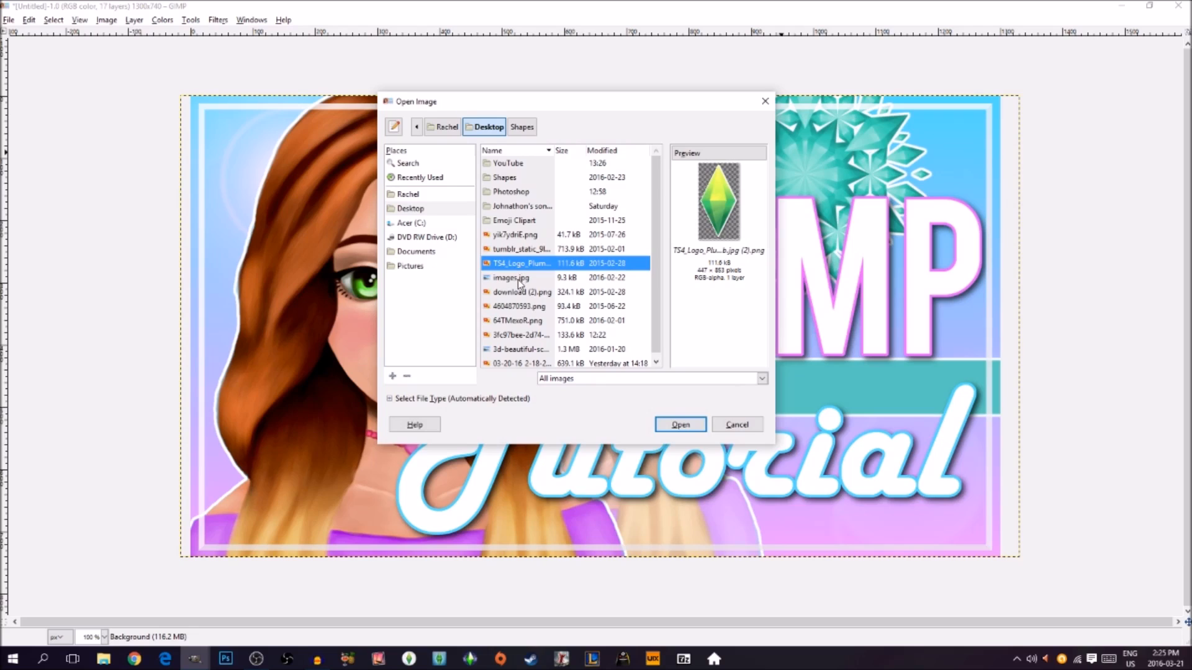
left_click(520, 281)
left_click(515, 293)
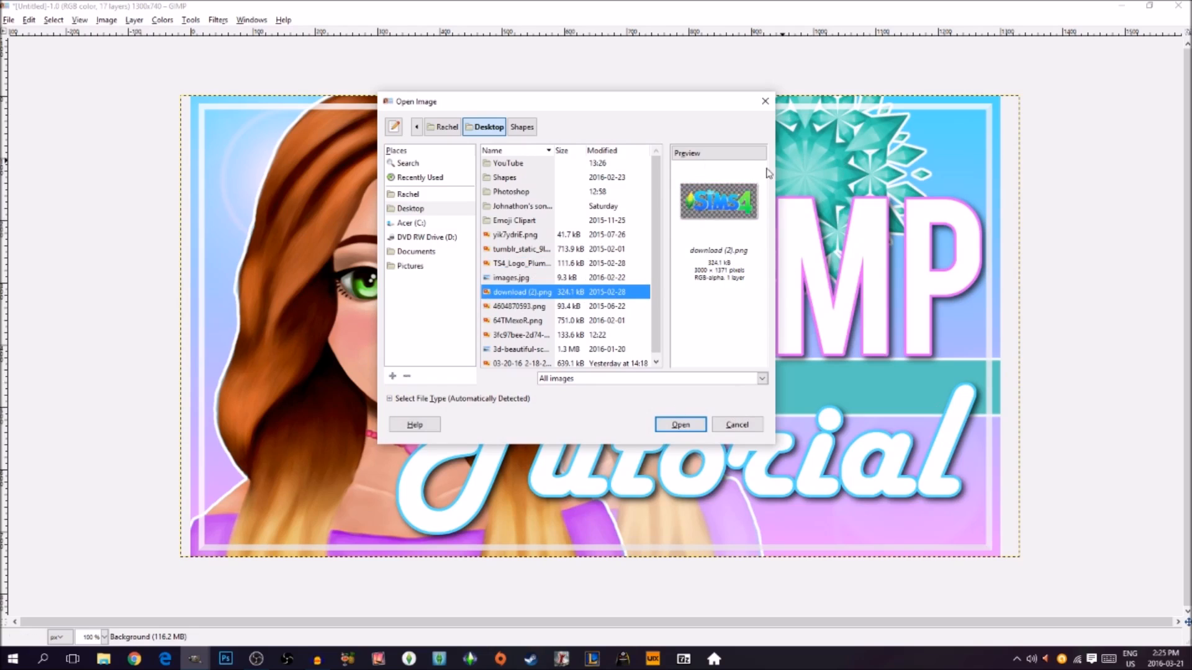
left_click(493, 307)
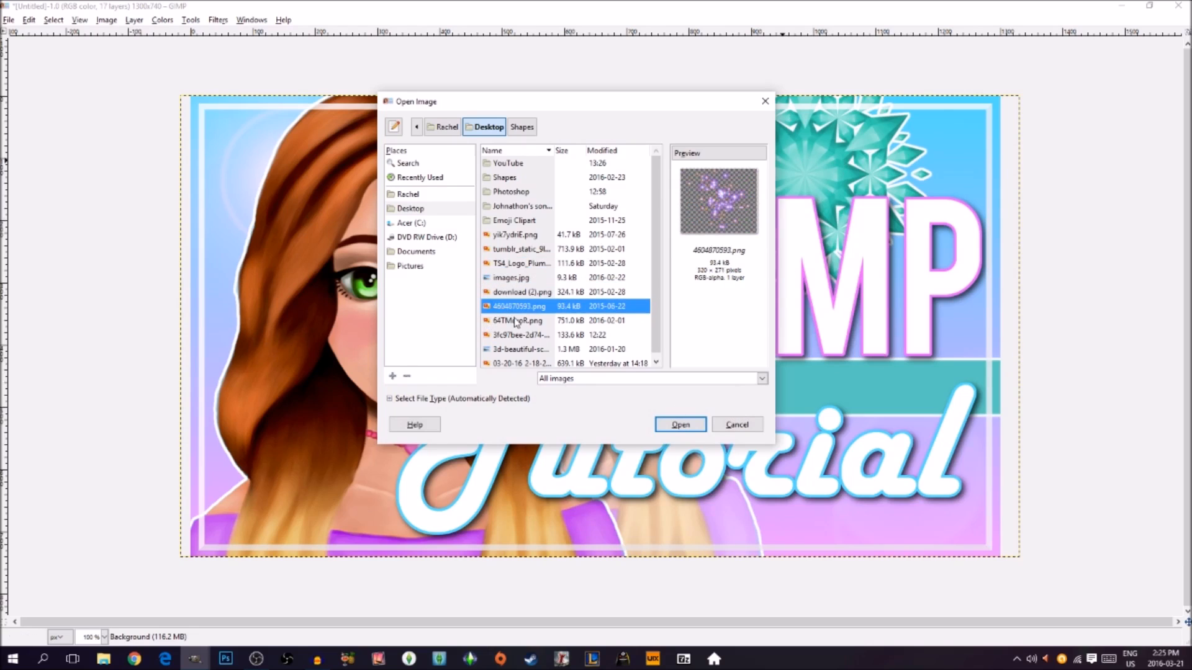
left_click(680, 424)
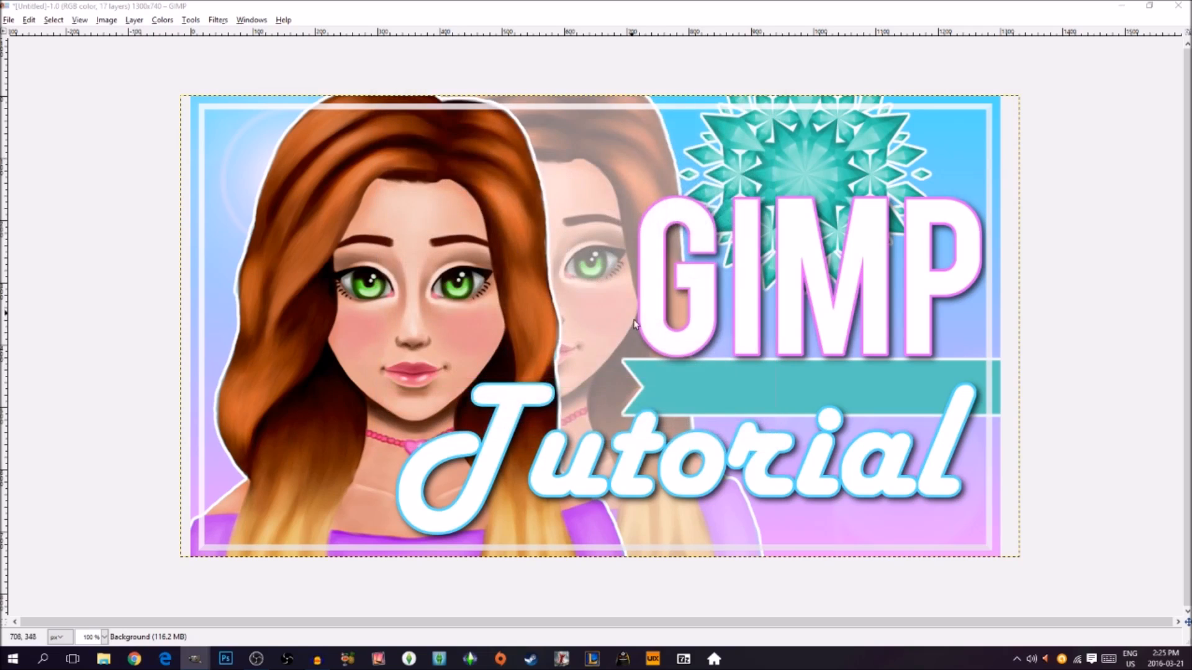
Step: Copy the sparkle layer from its own image into the 1300 × 740 graphic
mouse_move(194, 660)
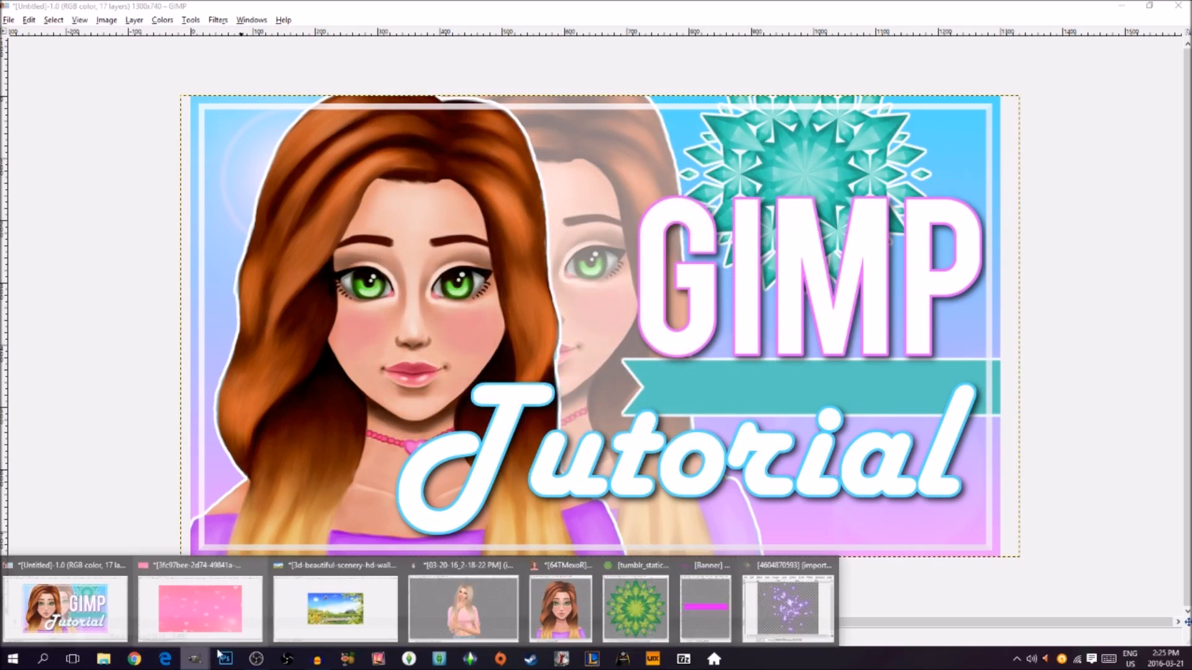
left_click(770, 597)
left_click_drag(1133, 211, 850, 307)
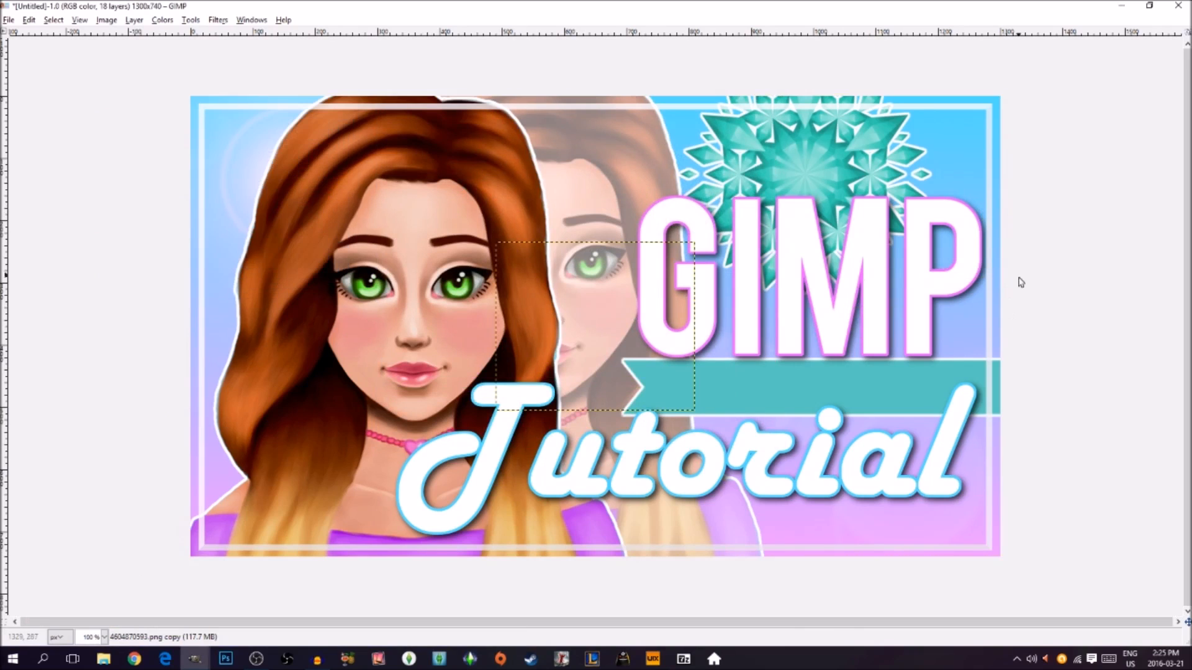
left_click(752, 9)
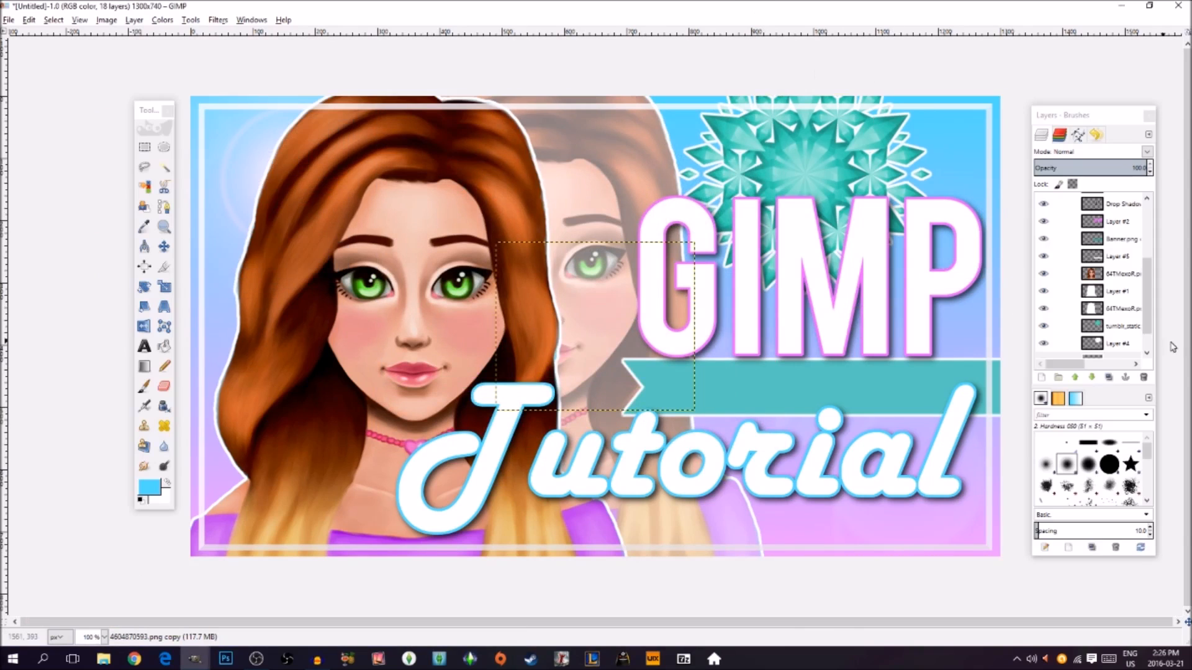
Step: Raise the sparkle layer directly above the main portrait layer, and move it to the graphic's lower-right corner behind the end of "Tutorial"
left_click_drag(1147, 294, 1152, 324)
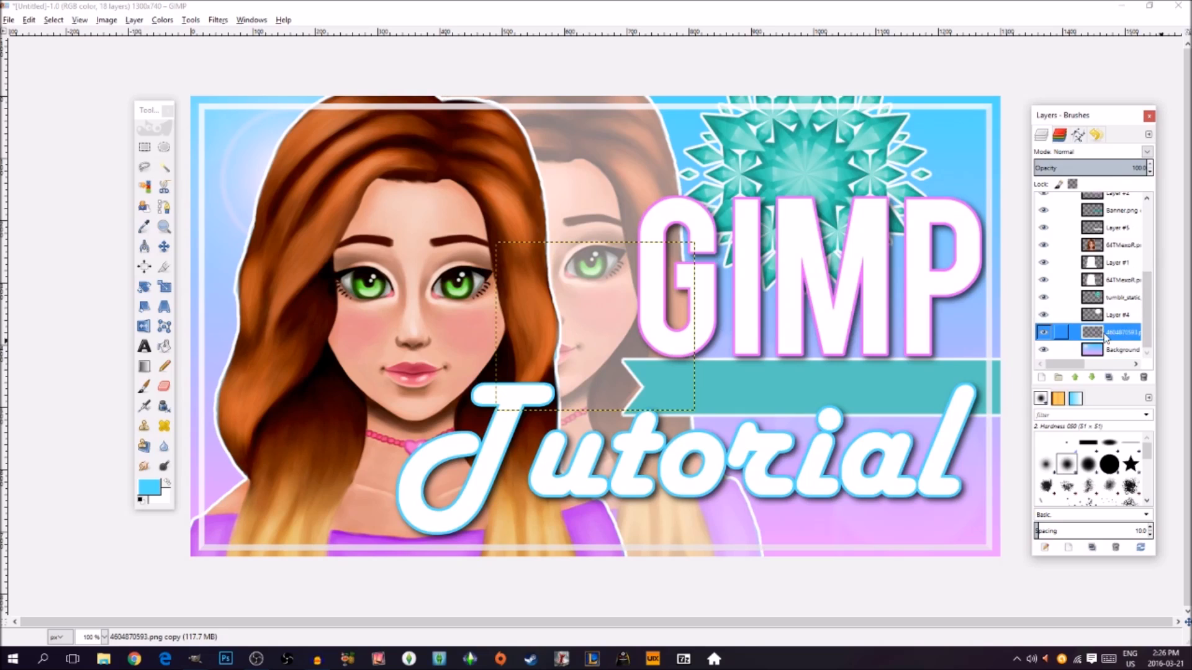
left_click(1075, 377)
left_click(1075, 378)
left_click(1074, 378)
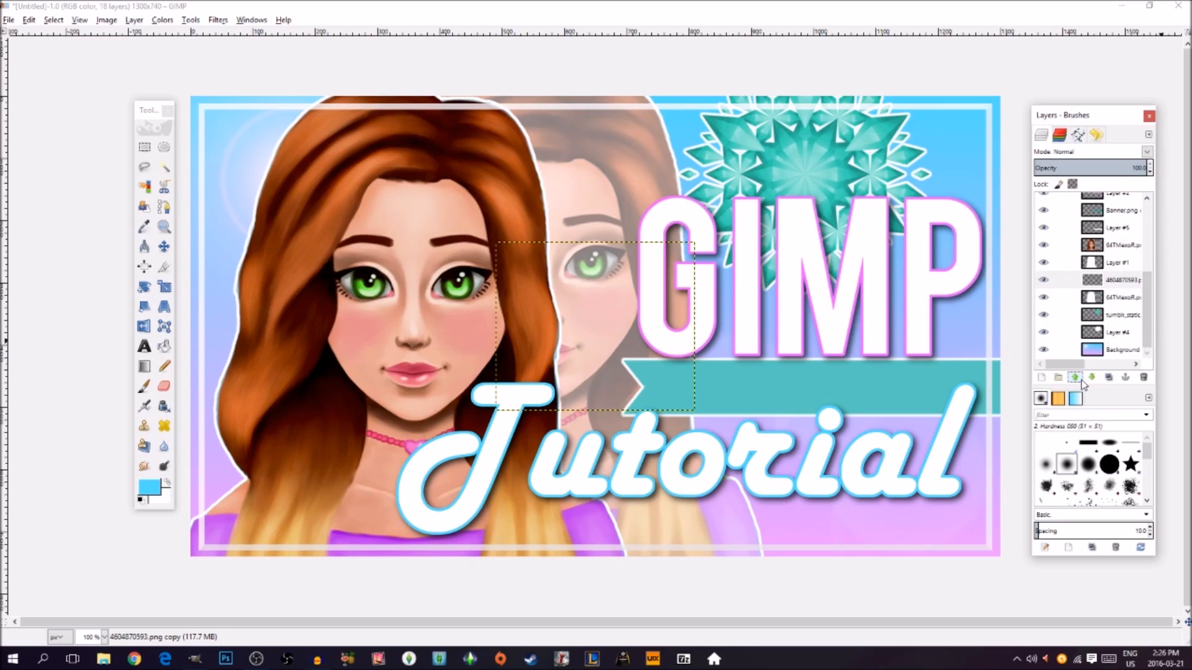
left_click(1081, 381)
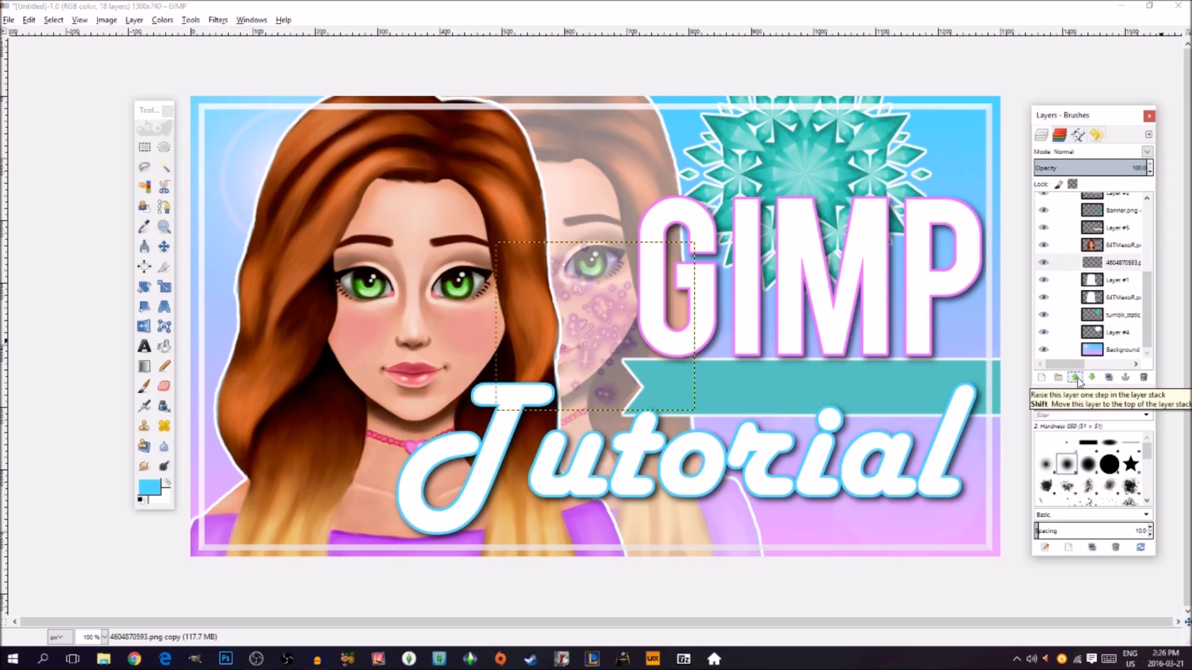
left_click(1075, 378)
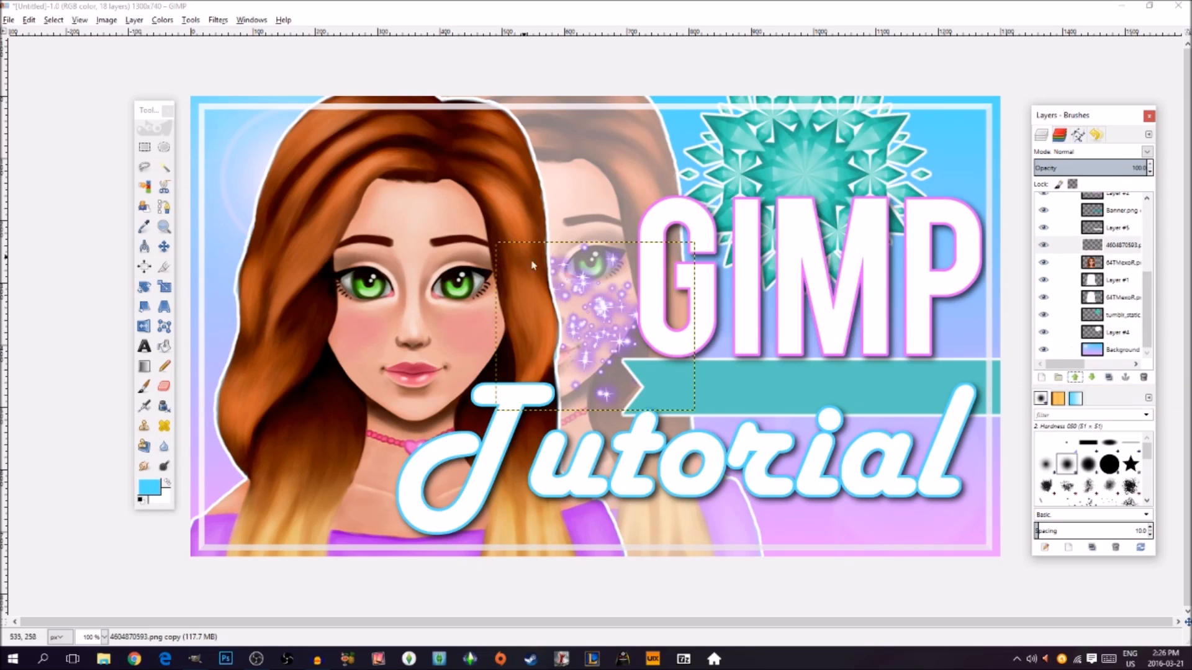
left_click(163, 248)
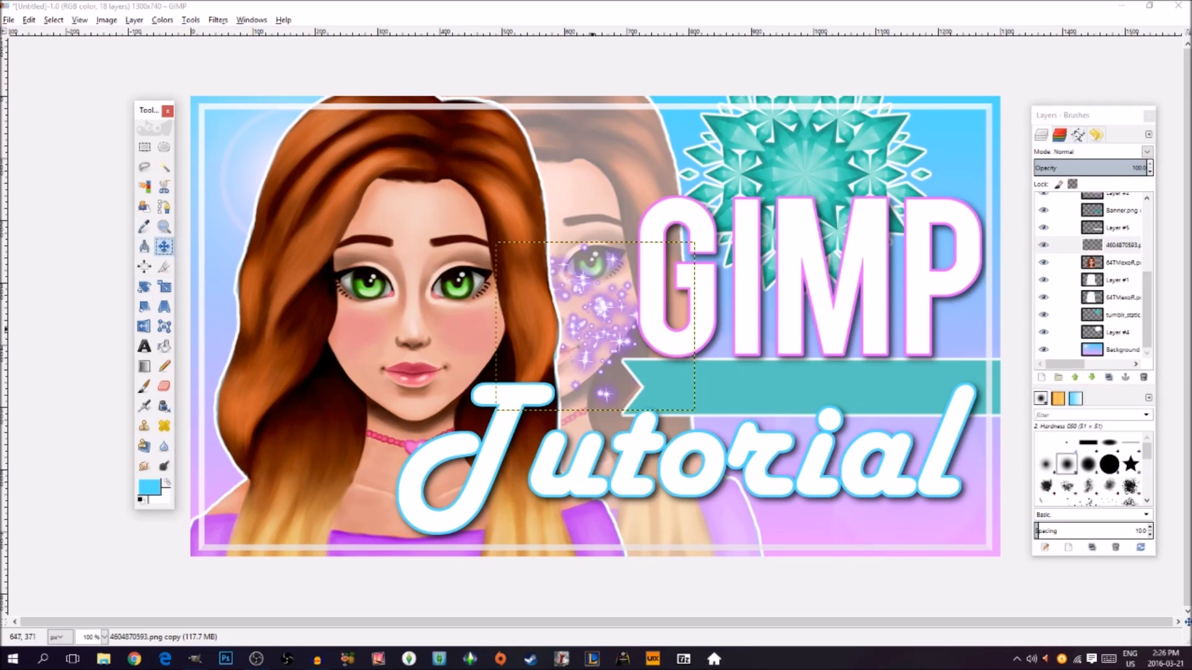
left_click_drag(605, 308, 941, 487)
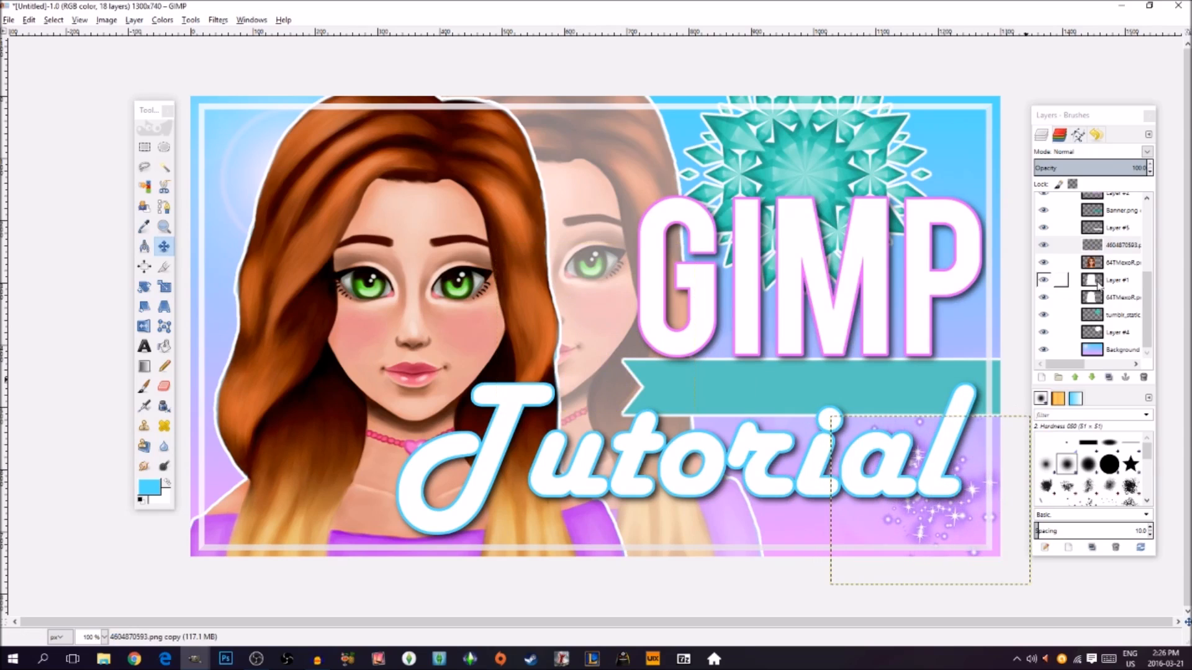
Step: Duplicate the sparkle layer, and move the copy up to the graphic's right edge behind the P of "GIMP"
right_click(1121, 250)
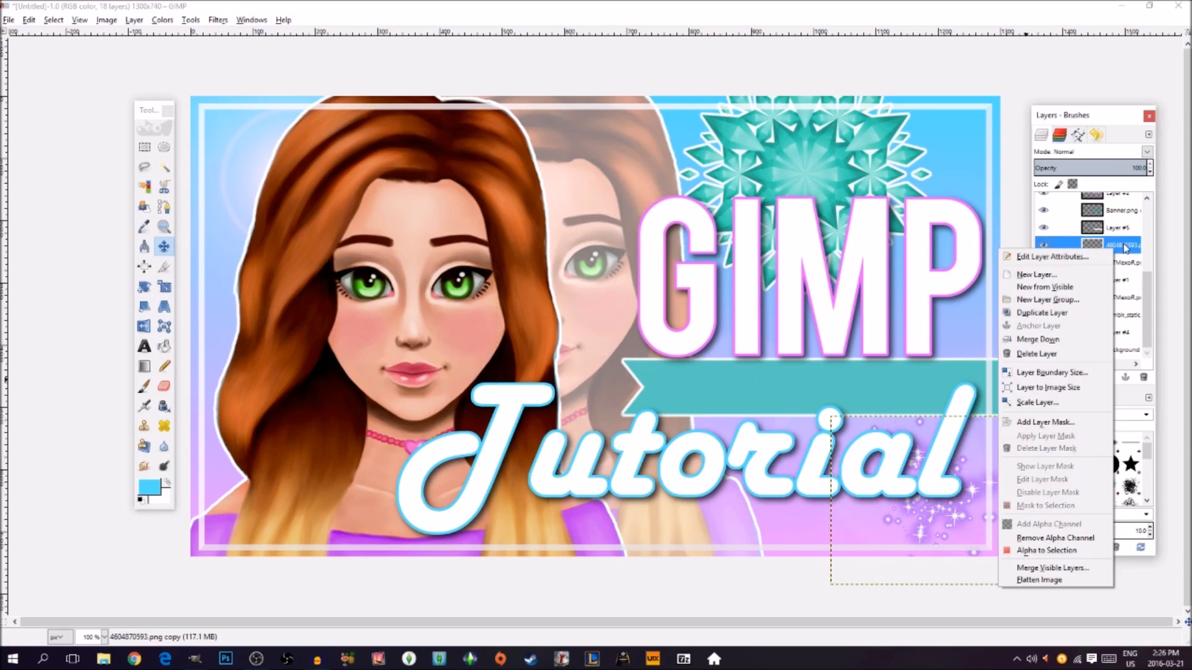
left_click(1043, 313)
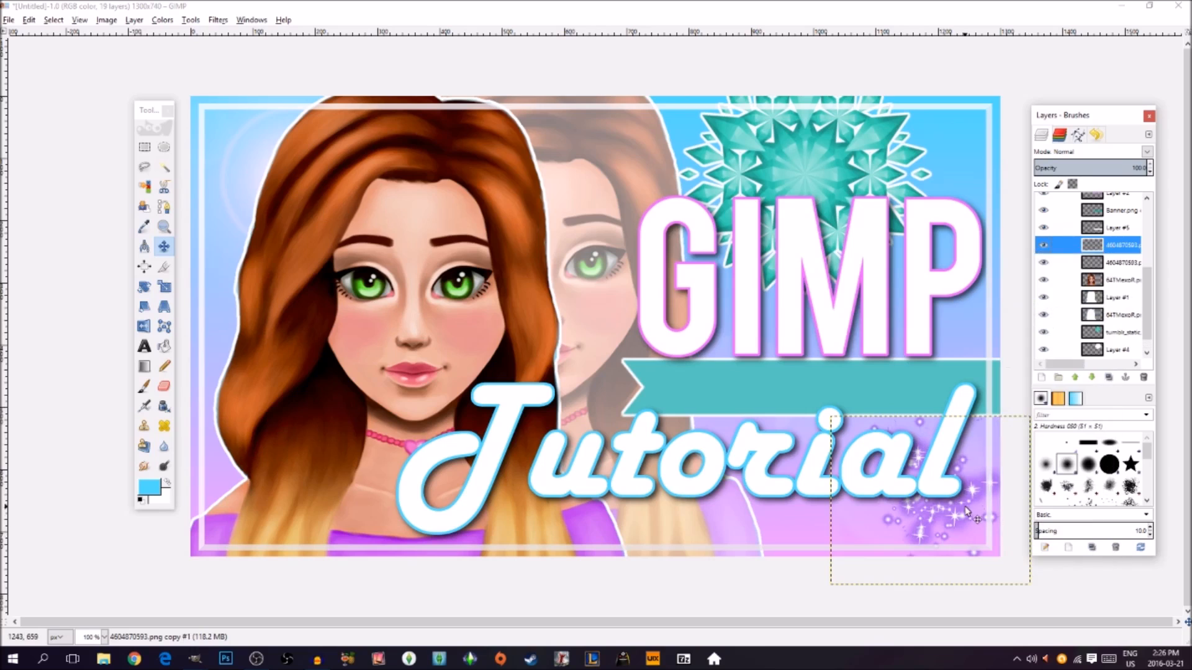
left_click_drag(959, 508, 977, 314)
Step: Duplicate the sparkle layer again, and place the copy along the lower edge beneath the middle of "Tutorial"
right_click(1126, 250)
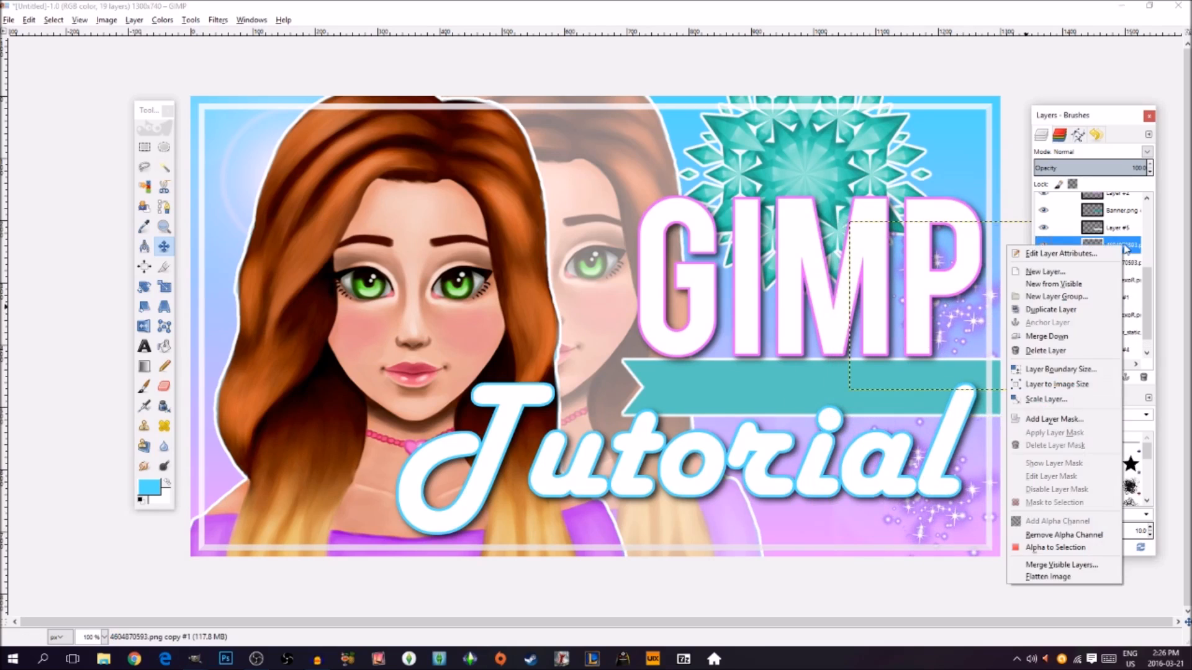
left_click(1049, 309)
left_click_drag(944, 262, 949, 128)
left_click_drag(956, 133, 759, 470)
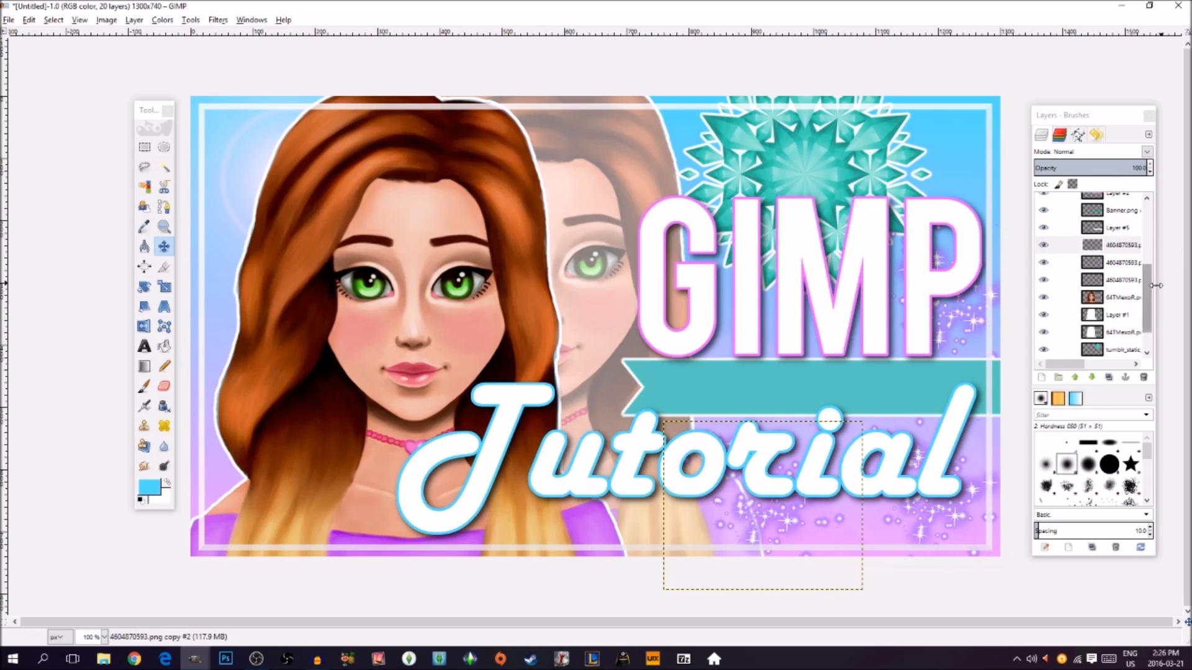
Step: Make another sparkle layer copy, and move it up behind the left half of the teal banner
right_click(1118, 255)
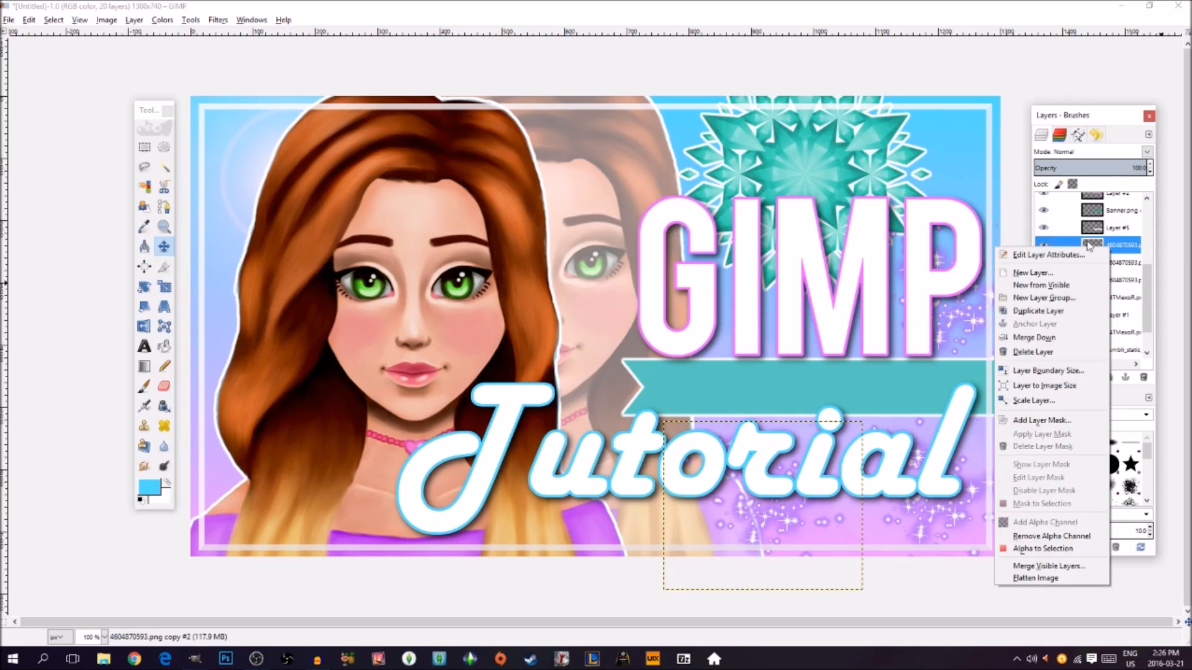
left_click(1044, 306)
left_click_drag(768, 522, 755, 375)
Step: Select the Background layer, and view the open 3d-beautiful-scenery-hd-wallpaper image
scroll(1093, 280, "down", 3)
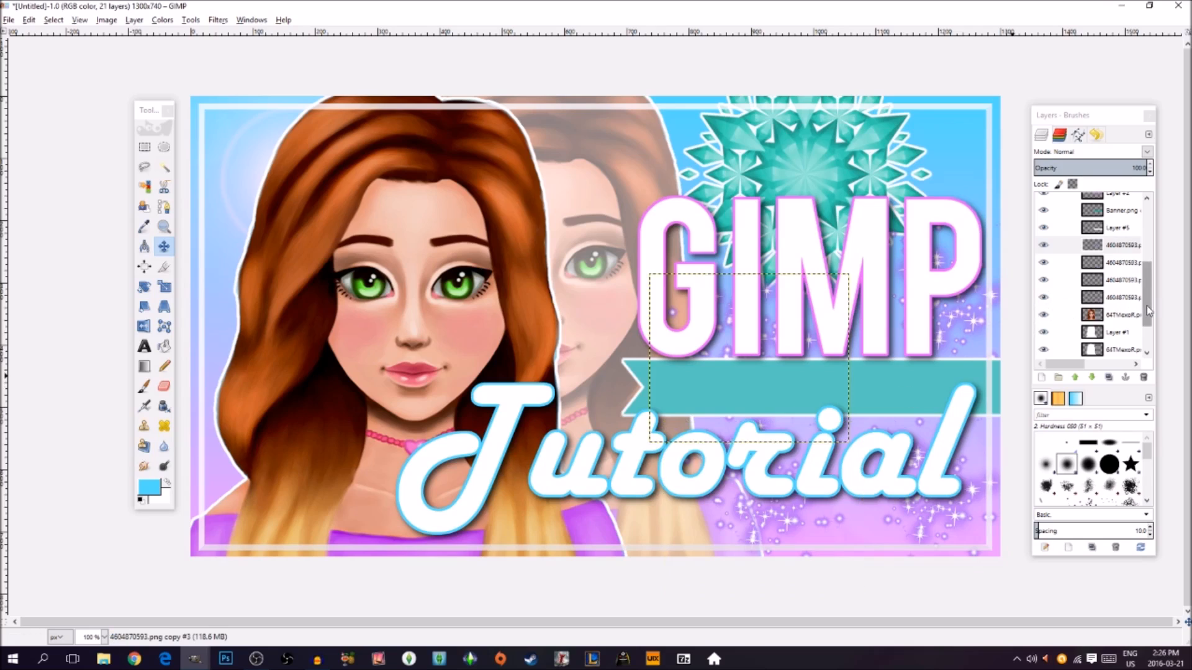
left_click(1117, 351)
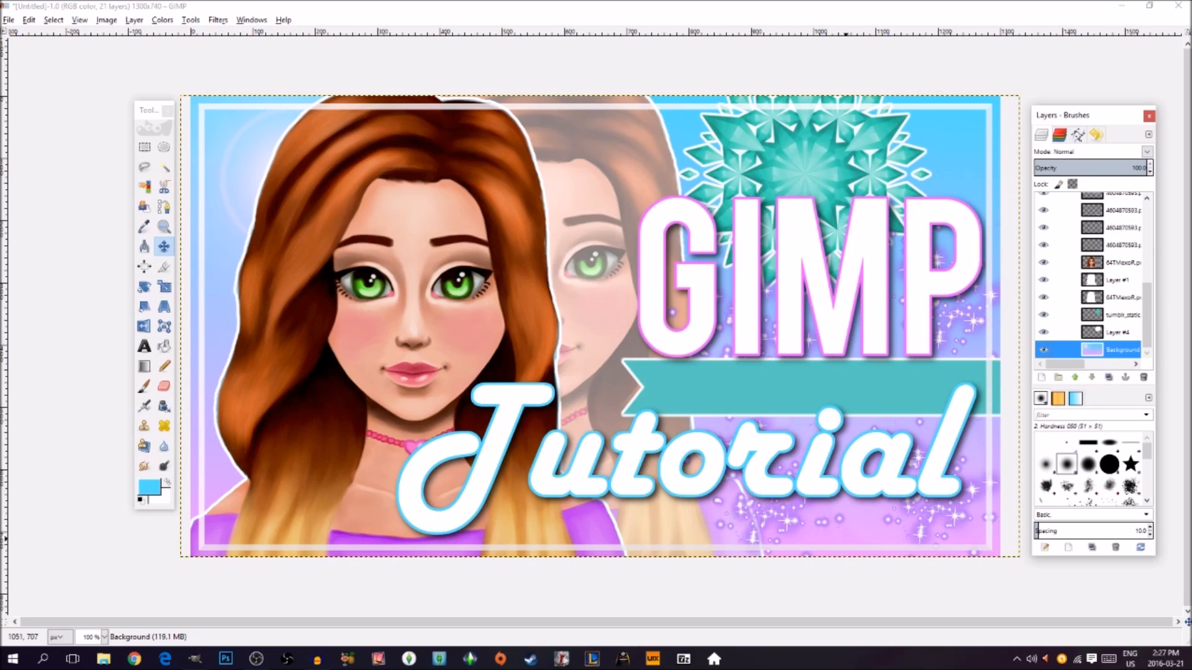
mouse_move(194, 658)
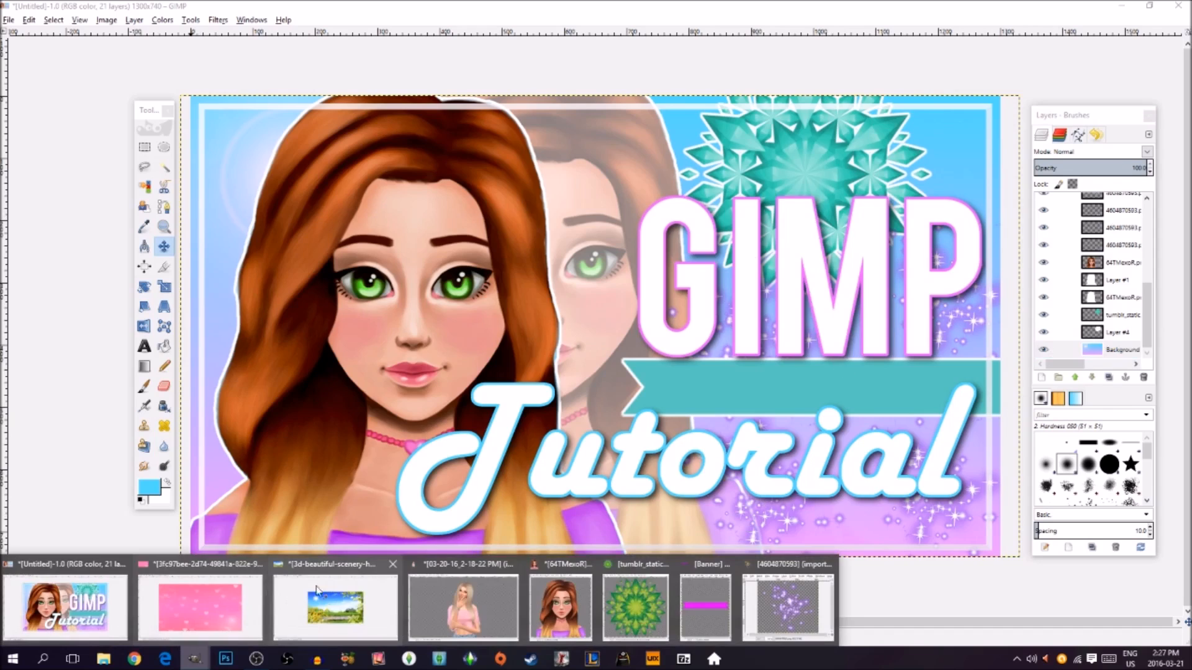
left_click(351, 615)
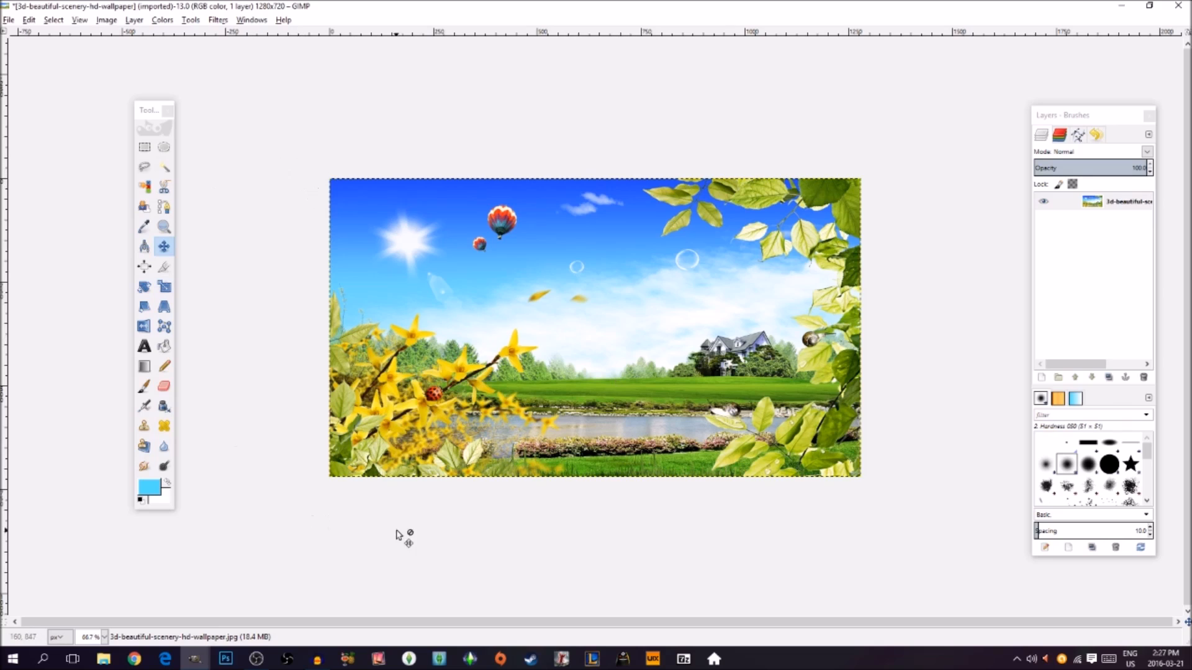
left_click(195, 659)
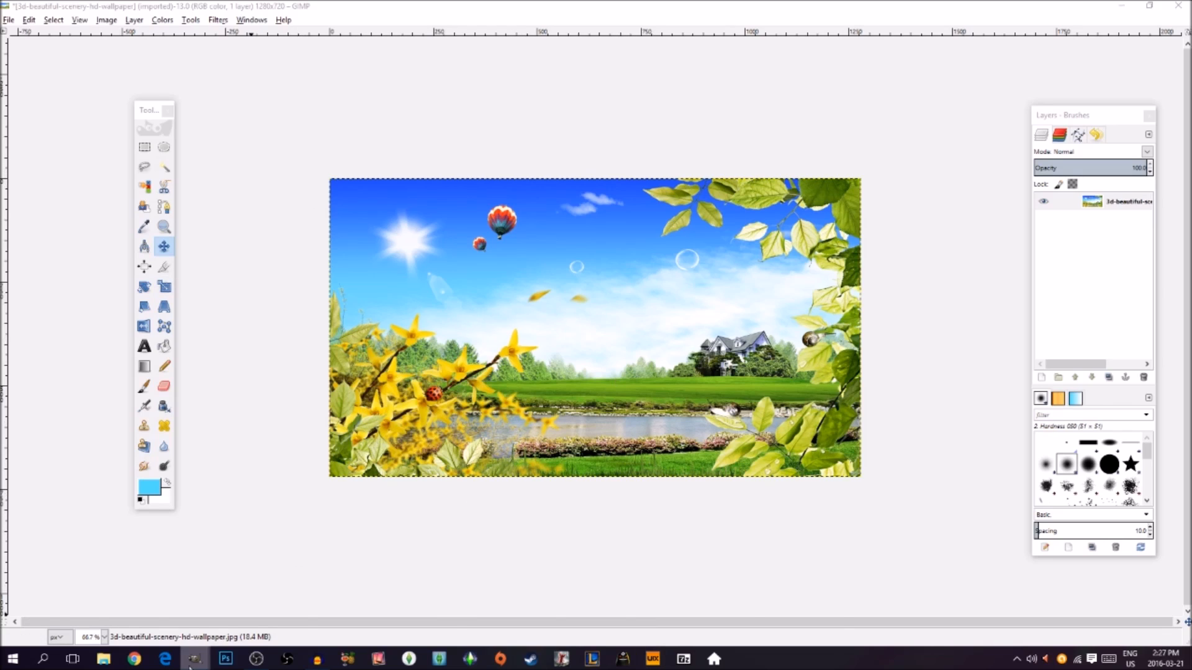
Step: Copy the blonde woman's cutout into the scenery wallpaper image, and position her on its left half
left_click(455, 616)
left_click_drag(1115, 202, 826, 314)
left_click_drag(616, 258, 483, 285)
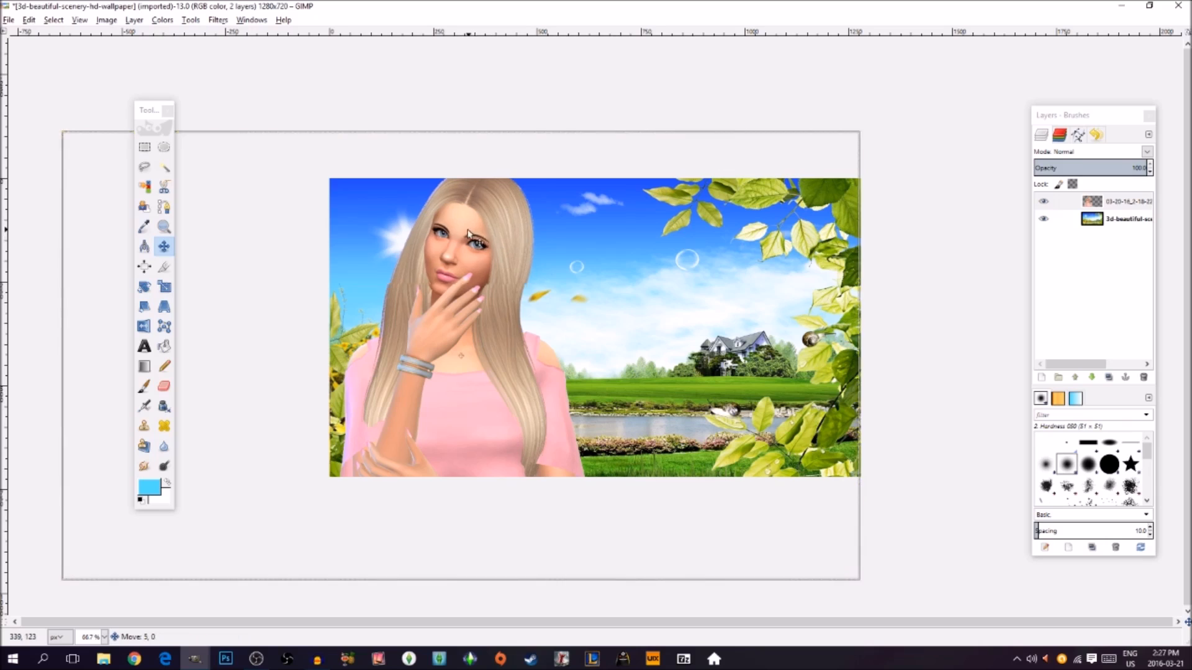
left_click_drag(496, 244, 515, 242)
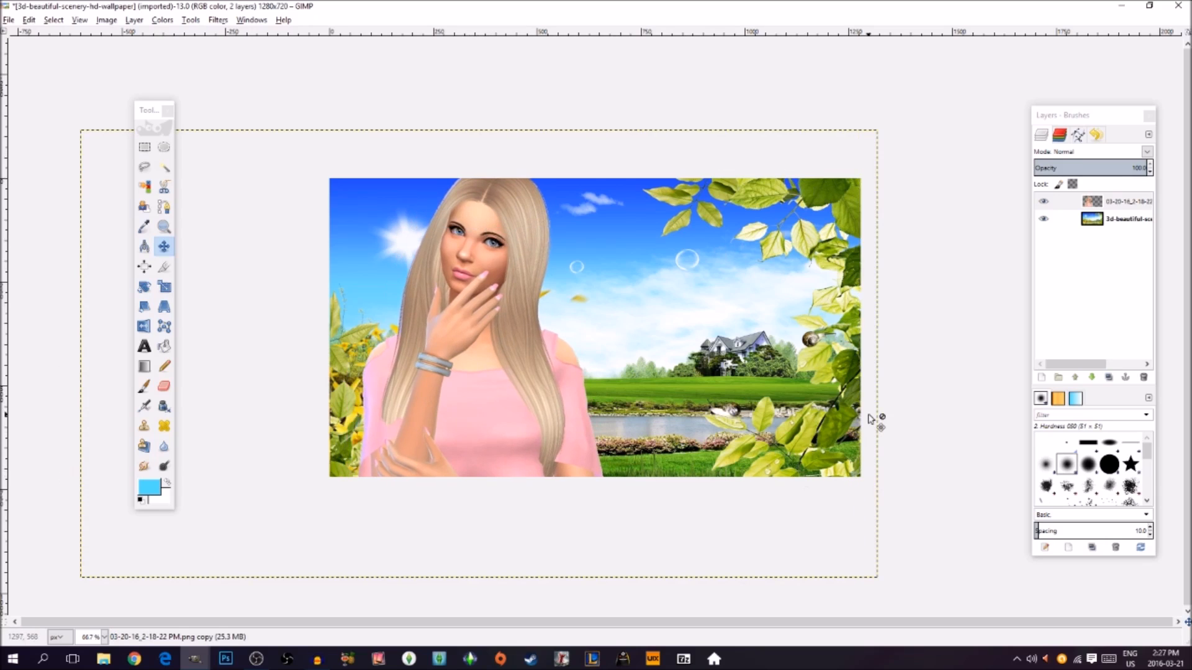
Step: Apply a Gaussian Blur with a 6 px horizontal and vertical radius to the scenery layer, previewing the yellow flowers
left_click(1134, 221)
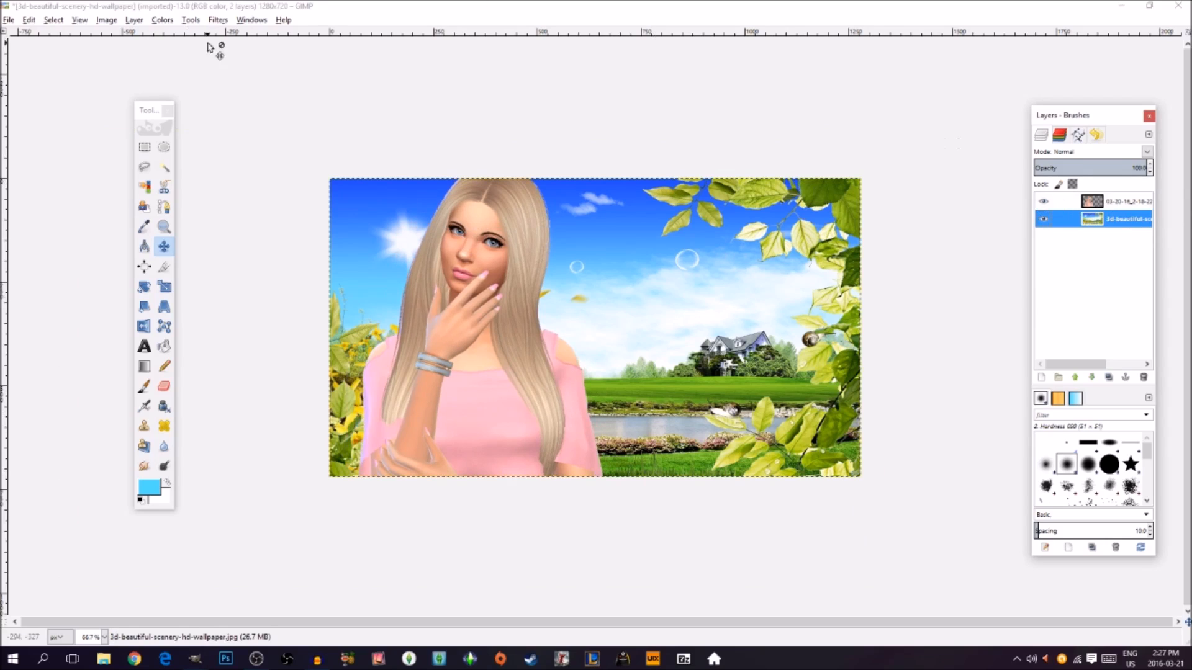
left_click(220, 21)
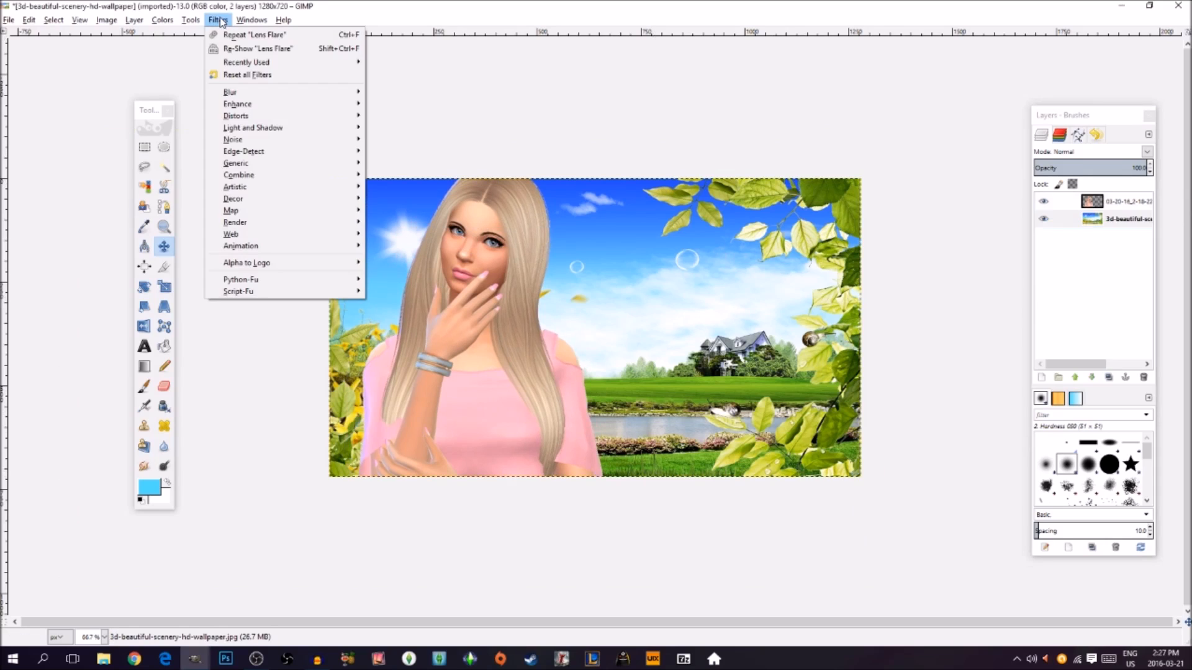
mouse_move(259, 92)
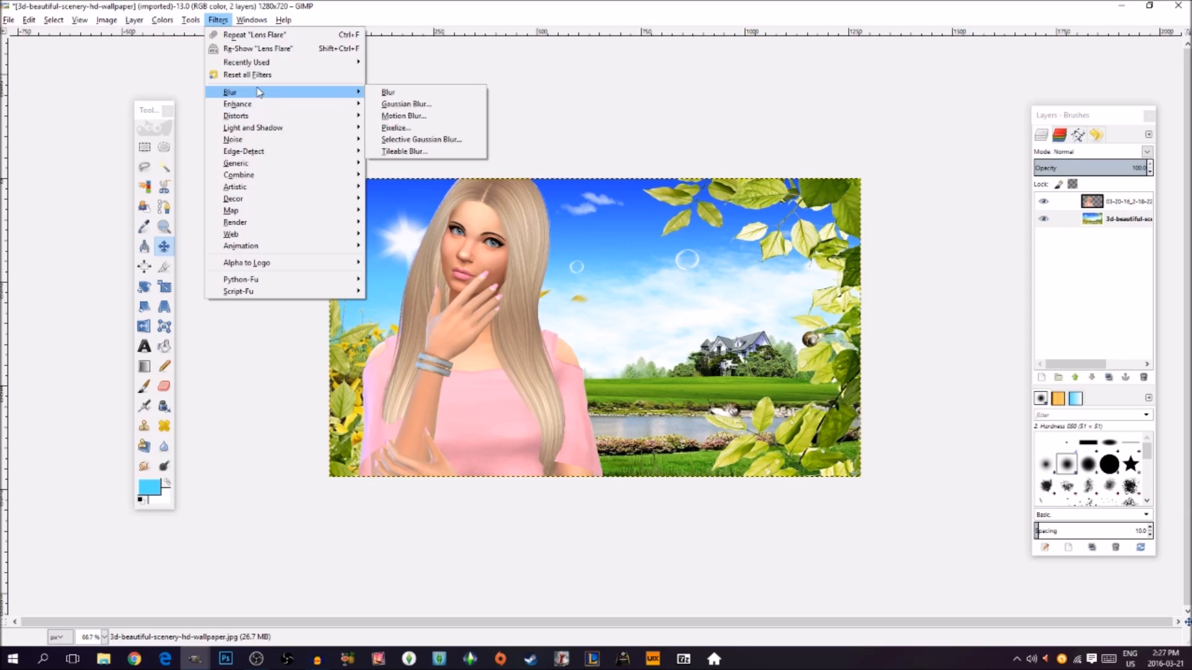
left_click(411, 106)
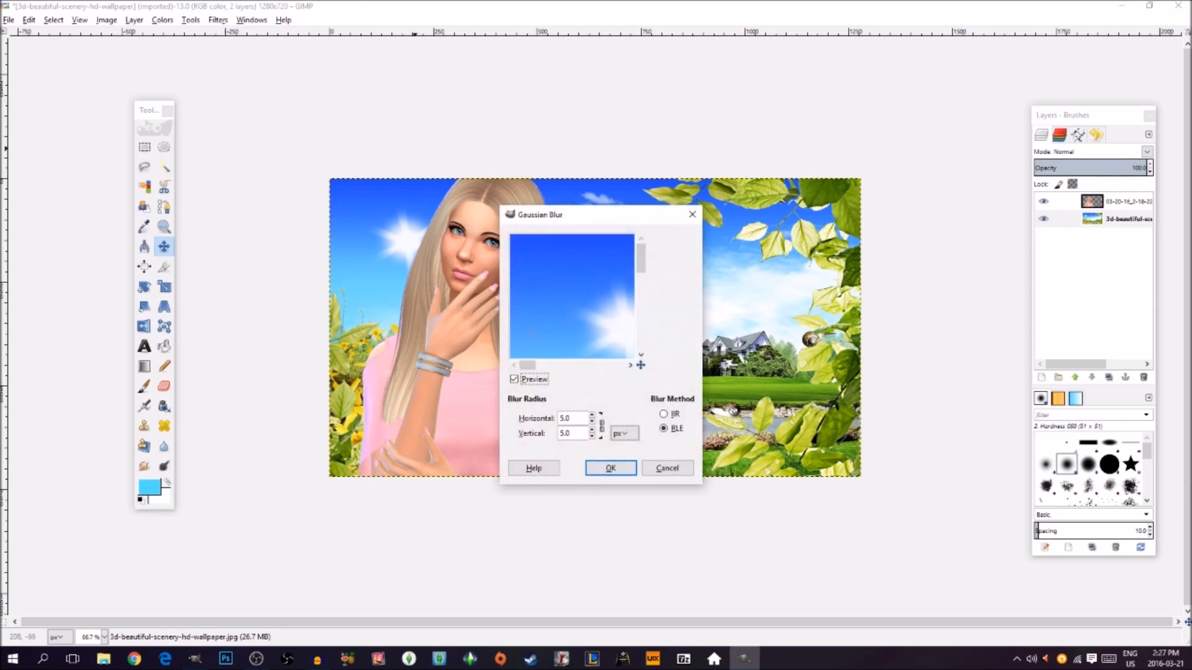
left_click_drag(639, 216, 788, 194)
left_click_drag(781, 293, 667, 224)
left_click_drag(733, 301, 655, 222)
left_click_drag(774, 292, 783, 267)
left_click_drag(781, 318, 774, 280)
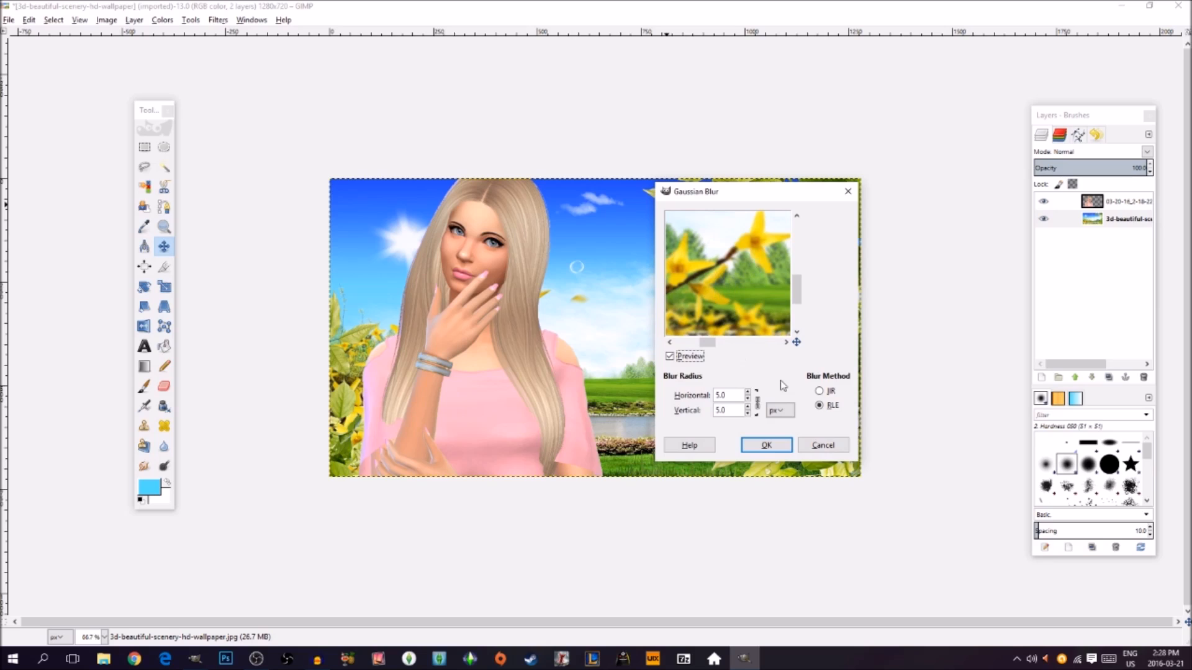
left_click(748, 393)
left_click(786, 446)
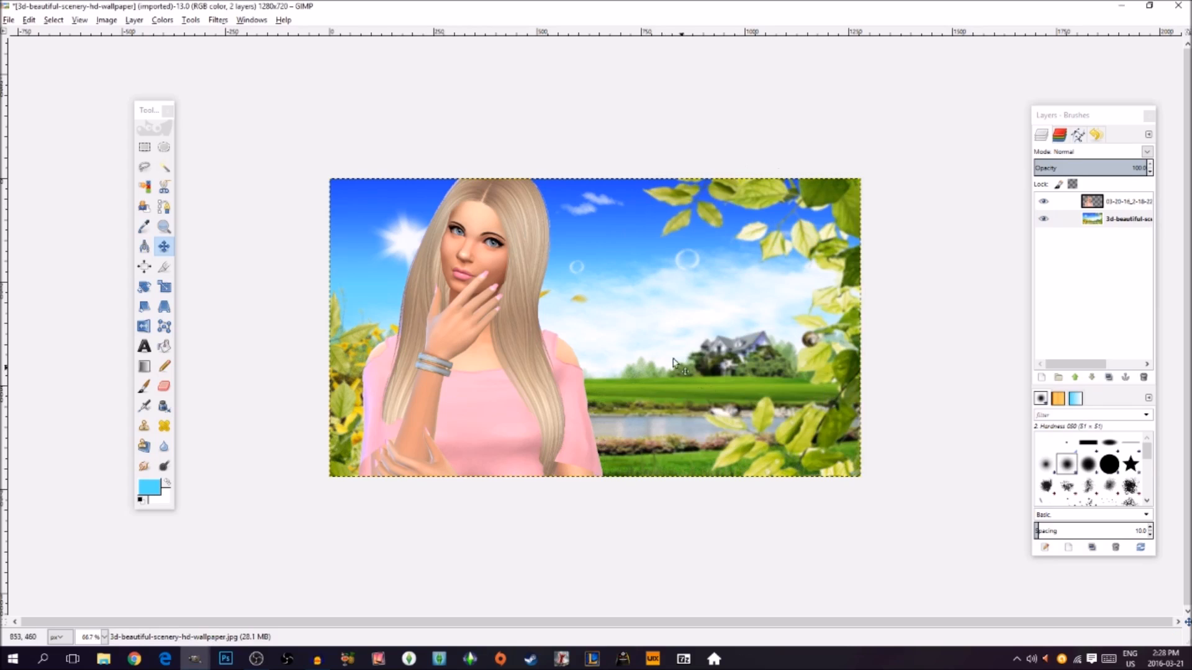
Step: Blur the scenery layer a second time using Gaussian Blur with a 6 px radius
left_click(230, 23)
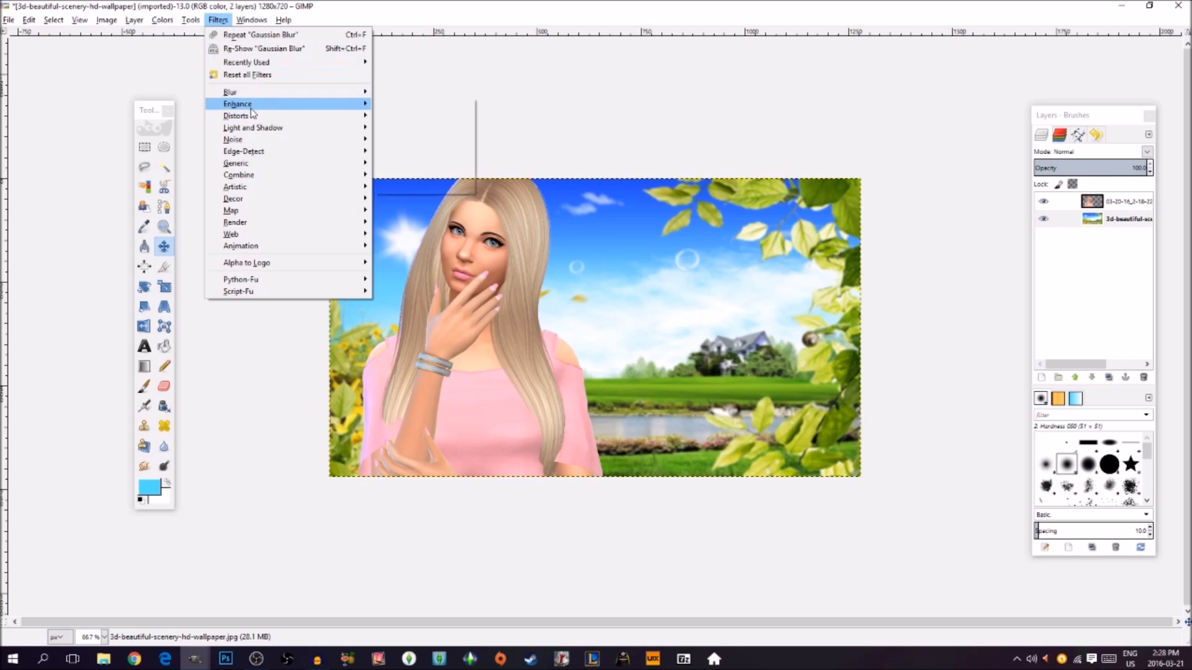
mouse_move(236, 93)
left_click(417, 111)
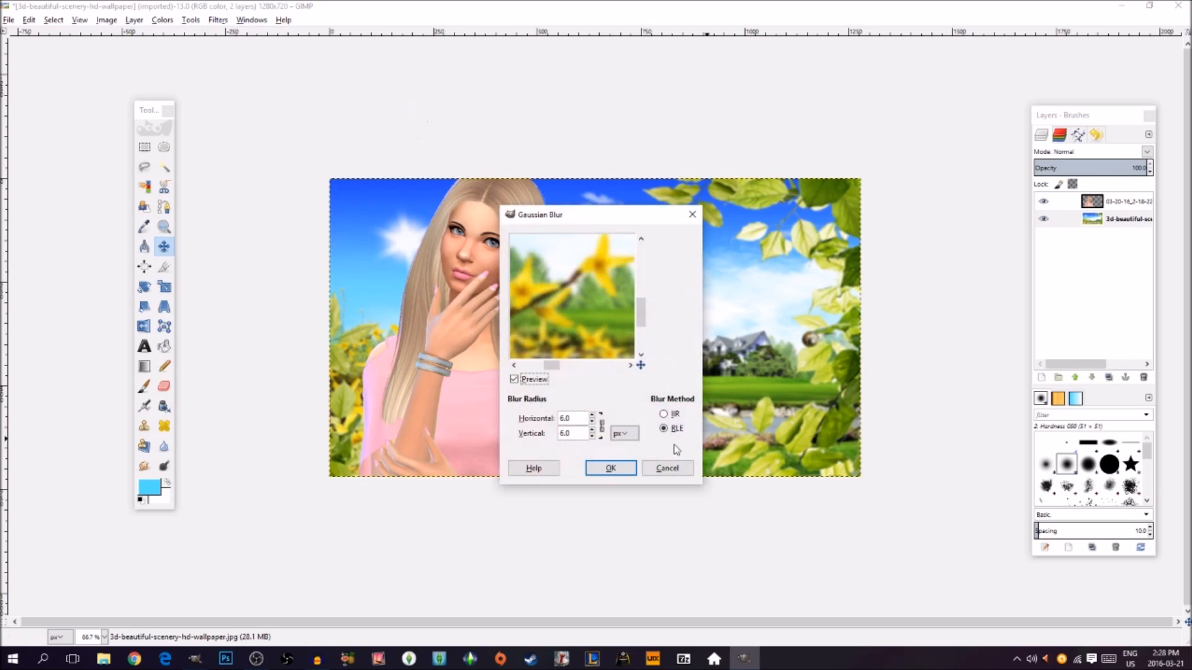
left_click(612, 470)
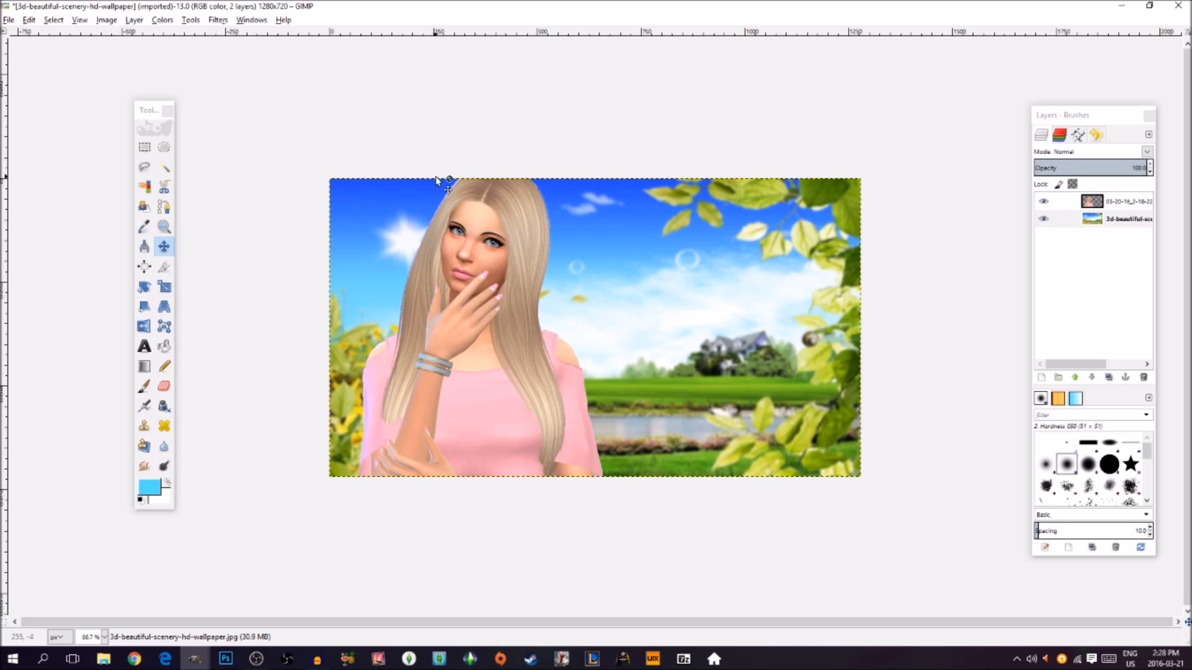
left_click(107, 22)
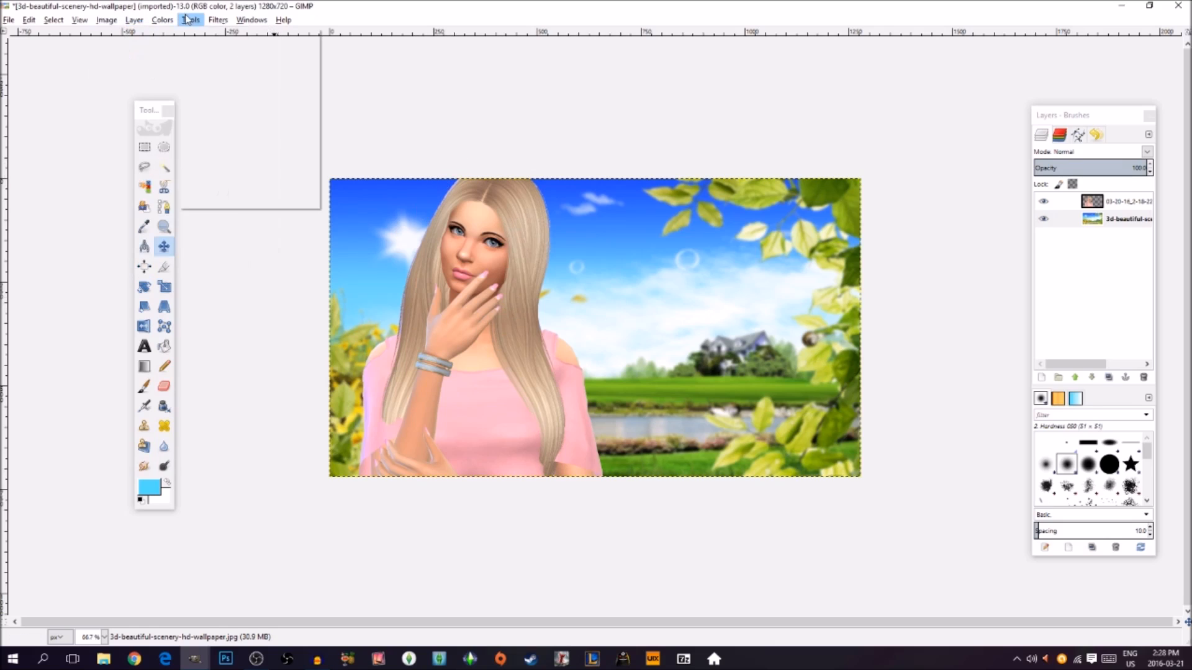
left_click(190, 85)
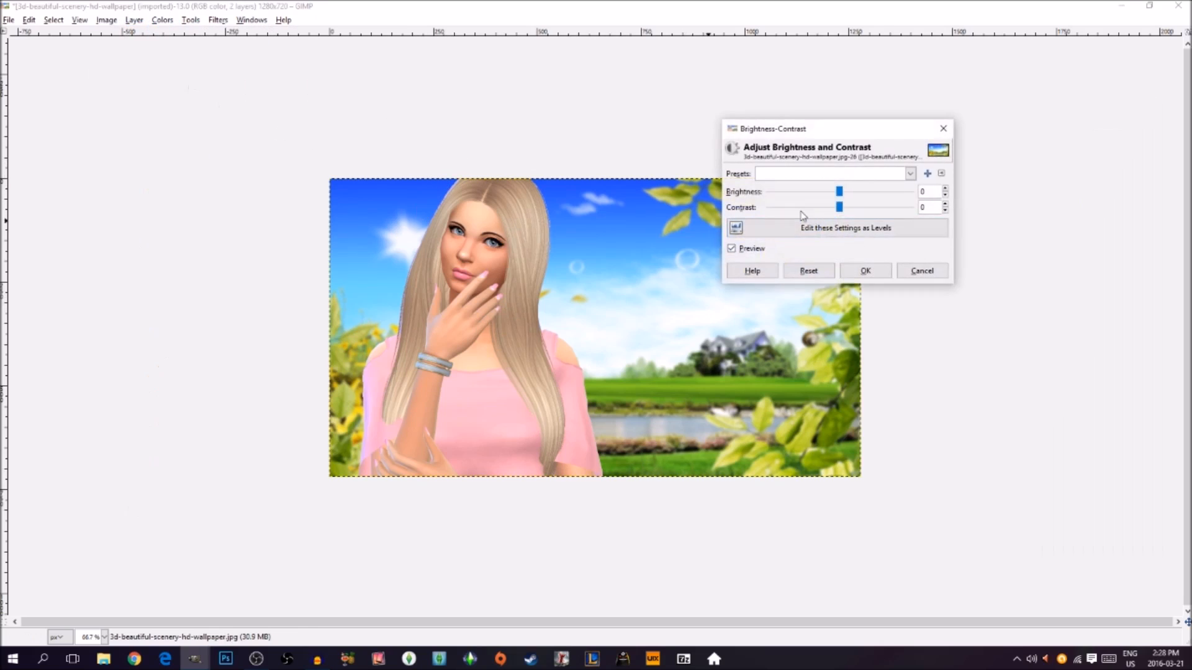
mouse_move(839, 192)
left_mouse_down()
mouse_move(856, 194)
mouse_move(850, 209)
left_mouse_up()
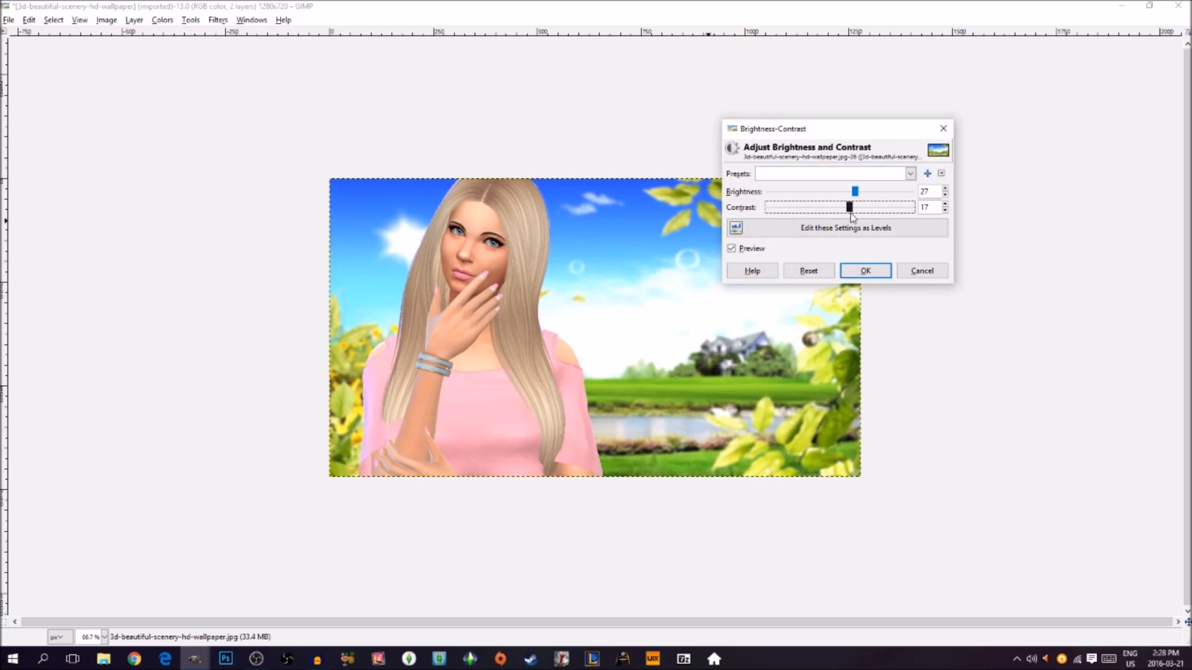
left_click(920, 277)
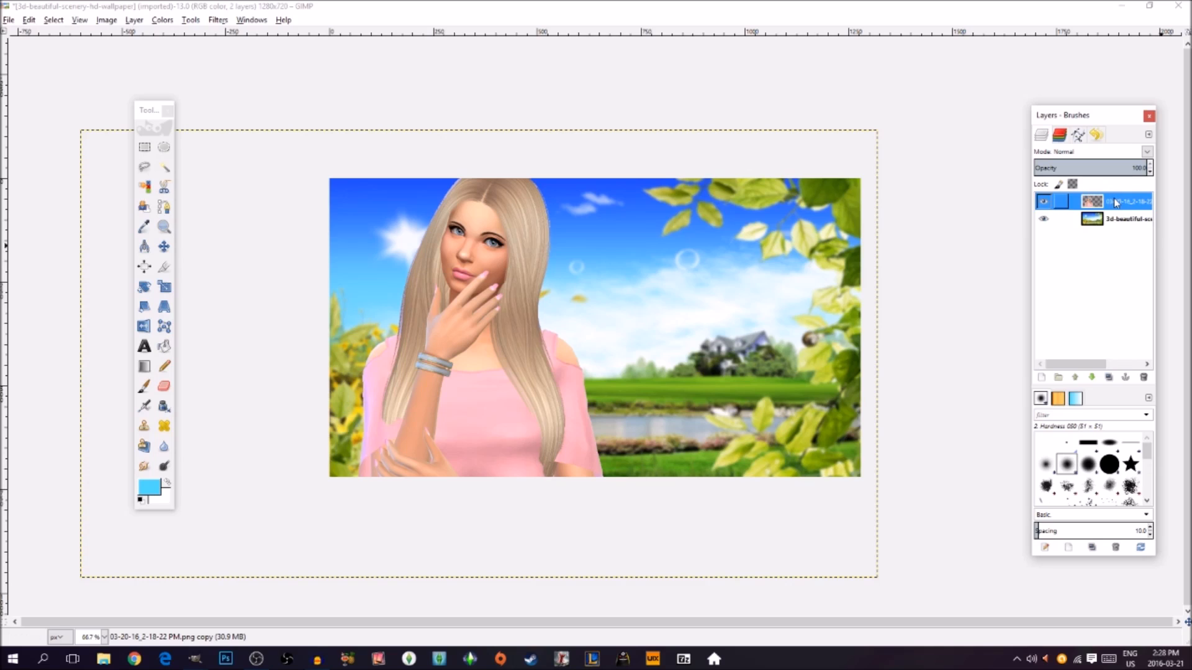
Step: Set the blonde woman's layer to brightness 20 and contrast 13
left_click(162, 20)
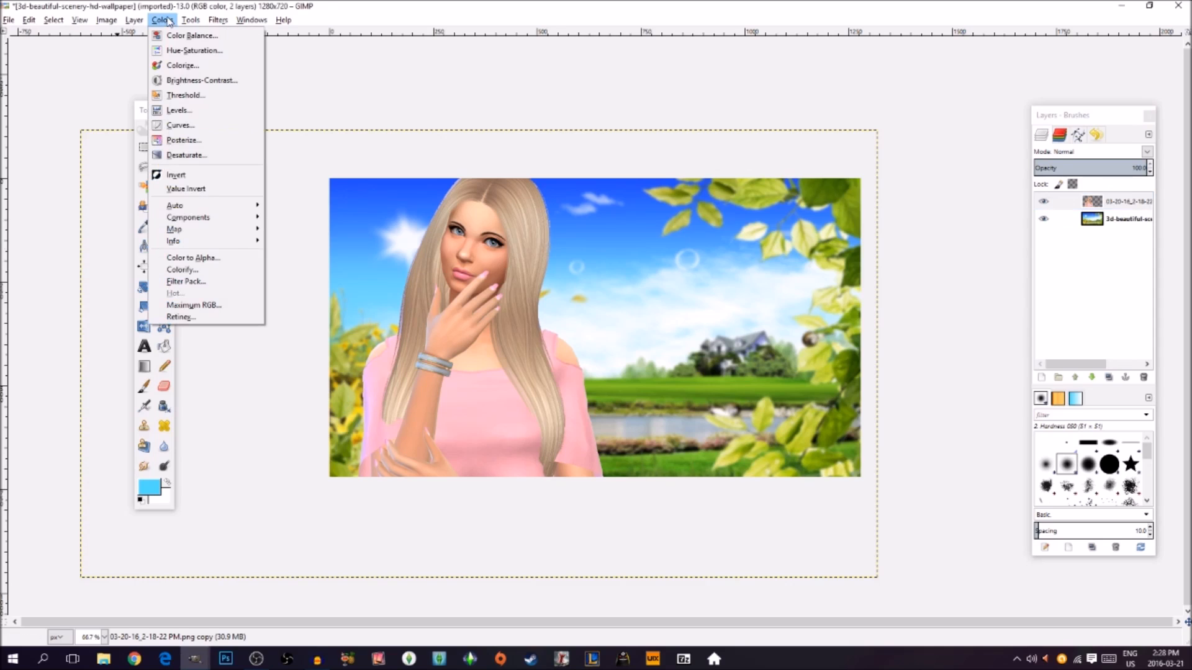
left_click(192, 79)
left_click_drag(843, 194, 848, 214)
left_click(866, 271)
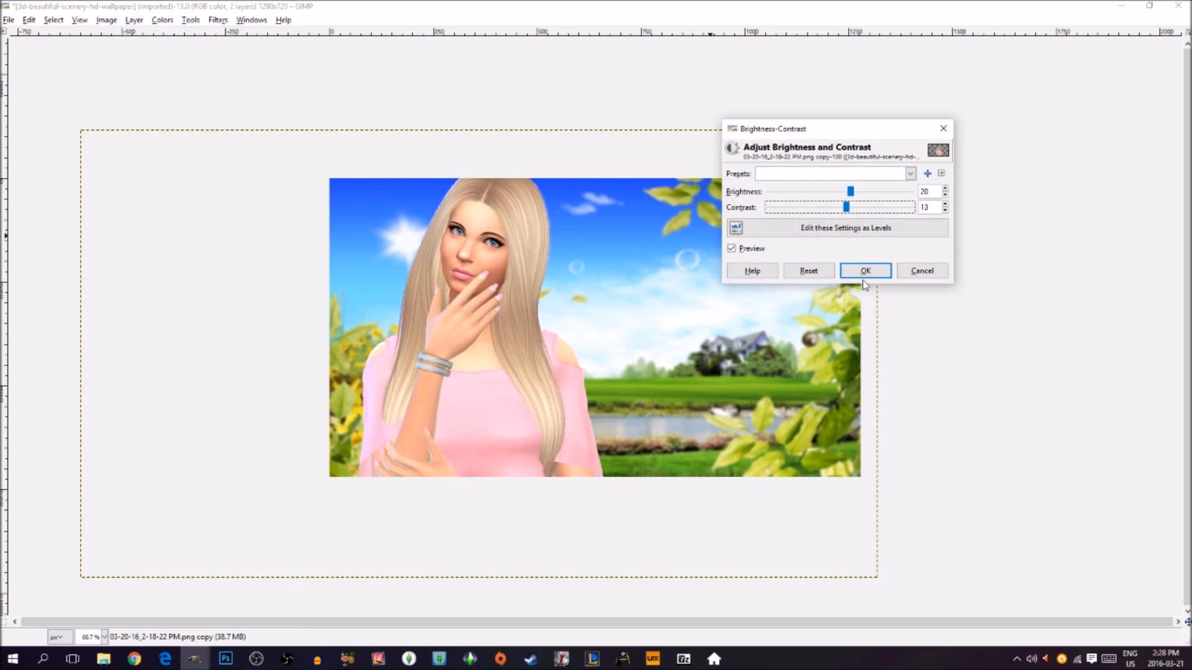
Step: Adjust the woman's layer with Curves, raising the highlights and holding the darker tones near the diagonal
double_click(173, 6)
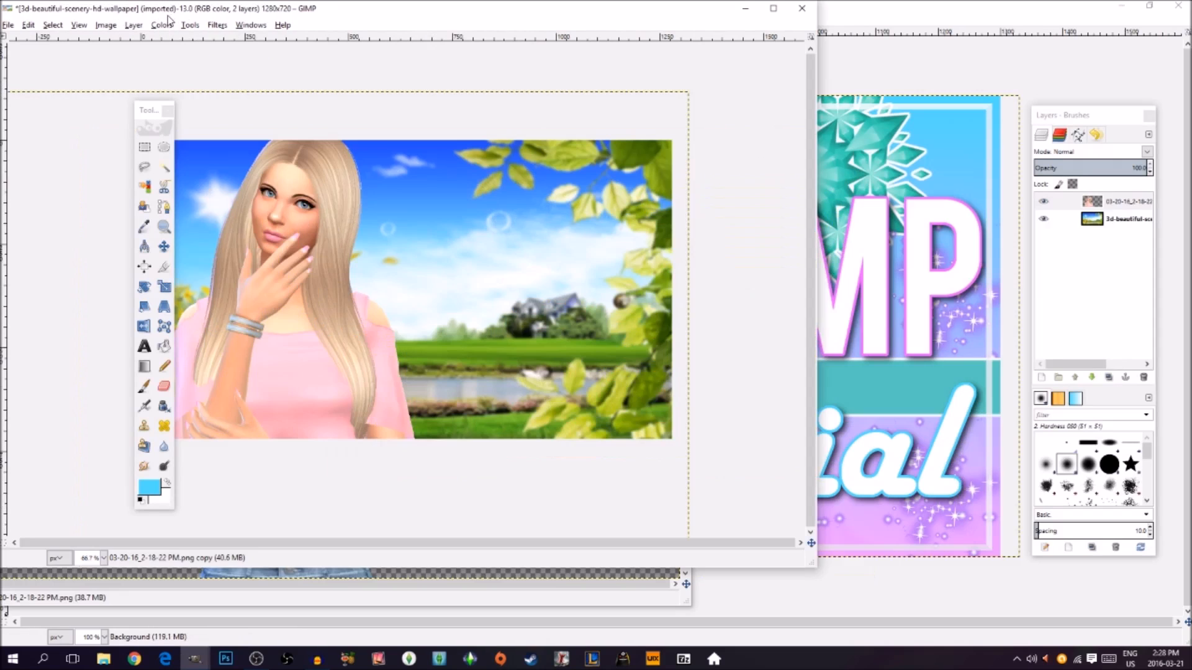
left_click(774, 8)
left_click(162, 19)
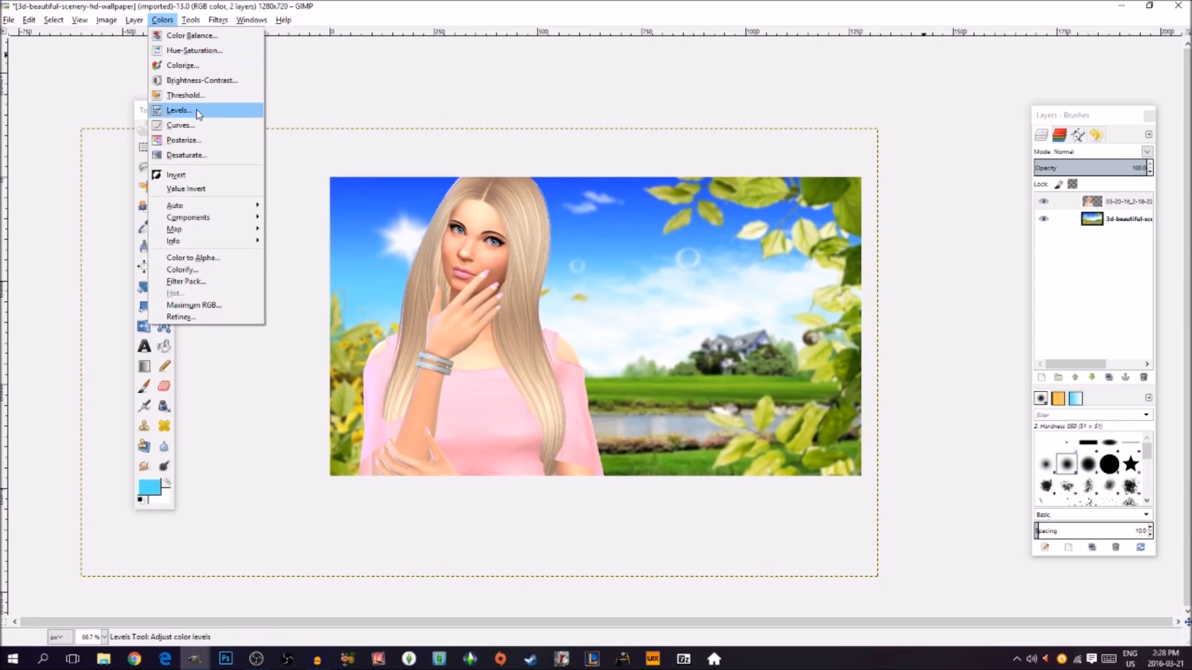
left_click(186, 125)
left_click_drag(1051, 384, 1033, 378)
left_click_drag(950, 455, 956, 460)
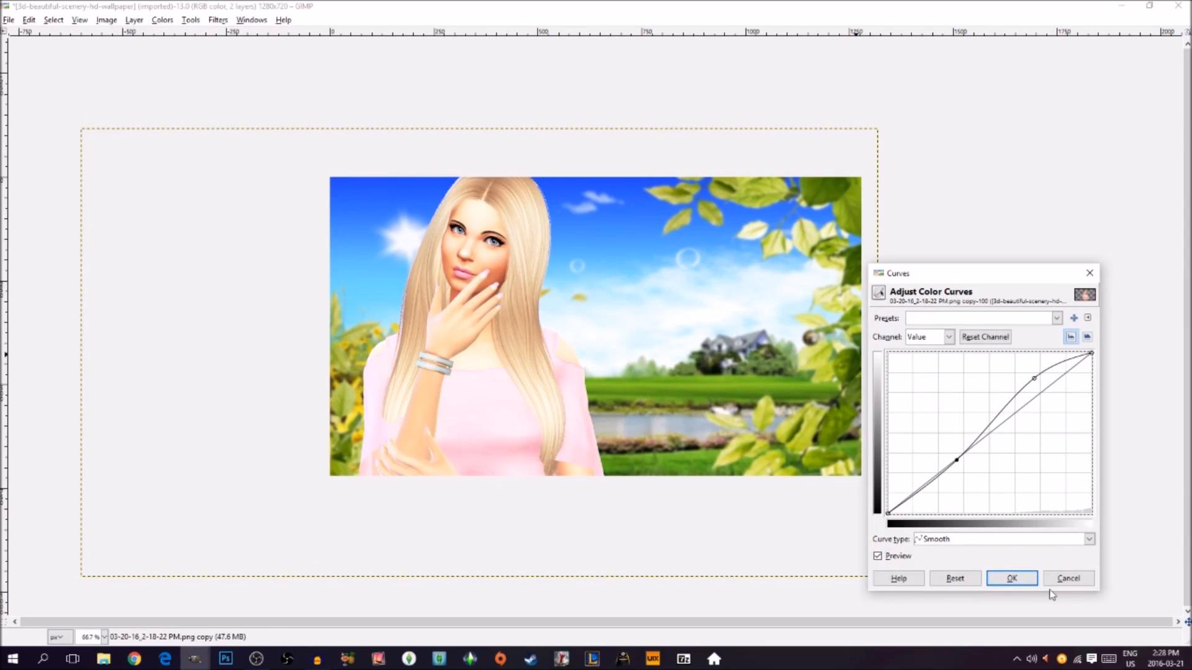
left_click_drag(1033, 383, 1036, 383)
left_click(1018, 582)
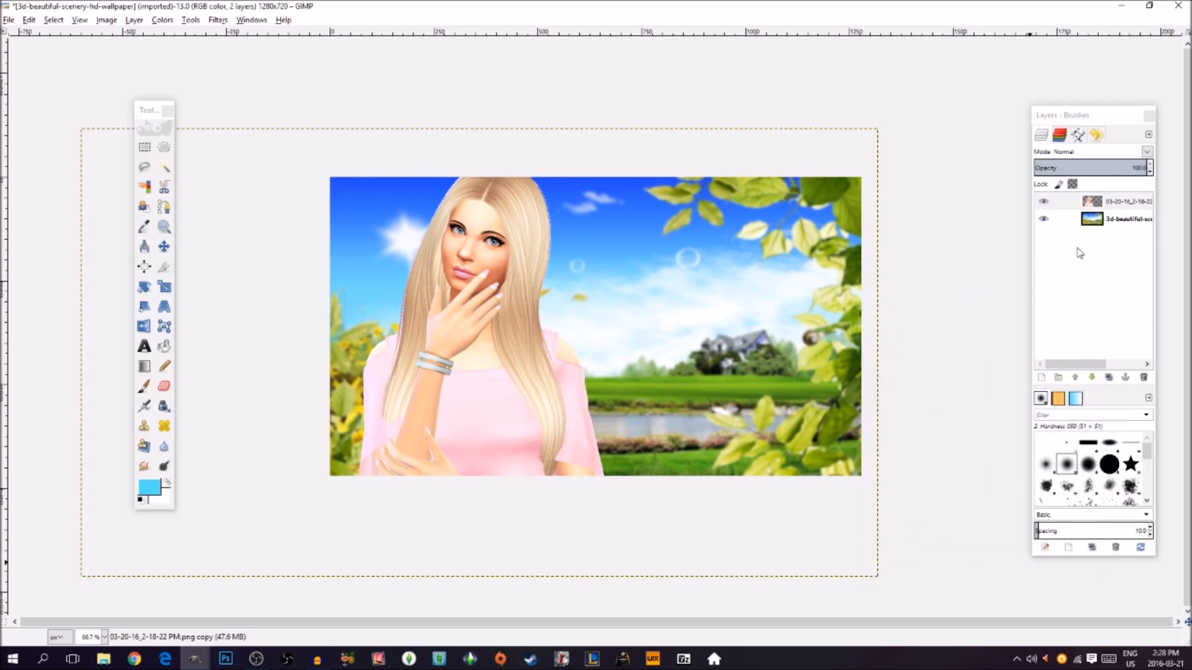
Step: Select the woman's shape from her layer's alpha, and add a new transparent layer directly beneath her
right_click(1117, 201)
left_click(1043, 503)
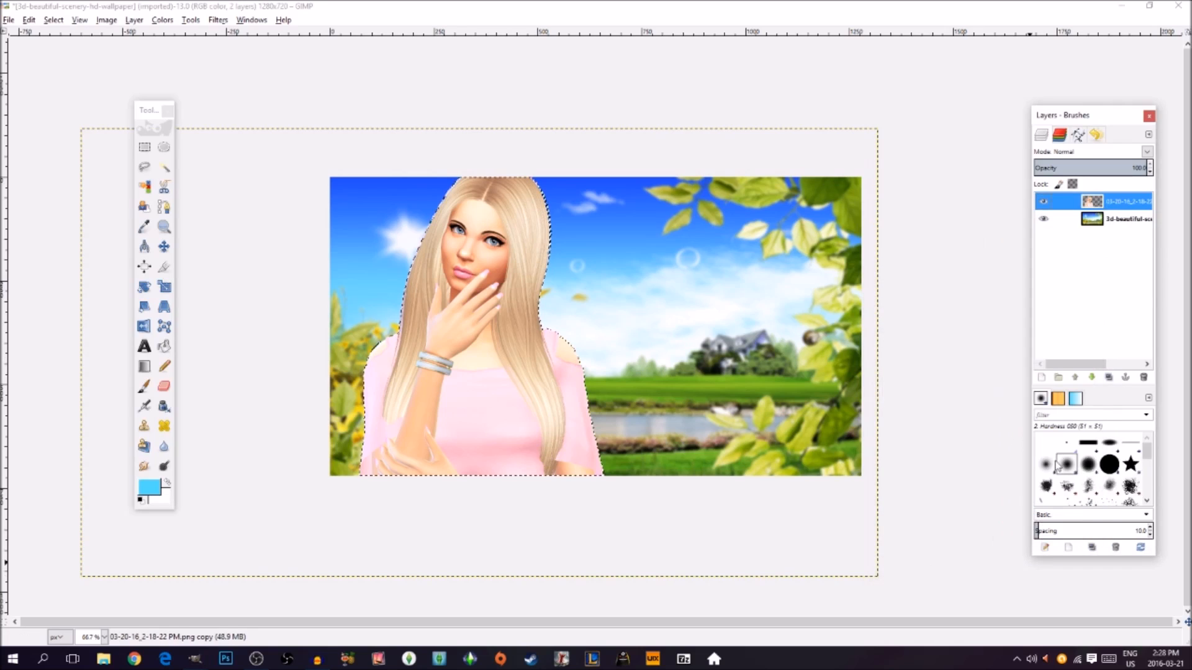
left_click(1042, 377)
left_click(1059, 489)
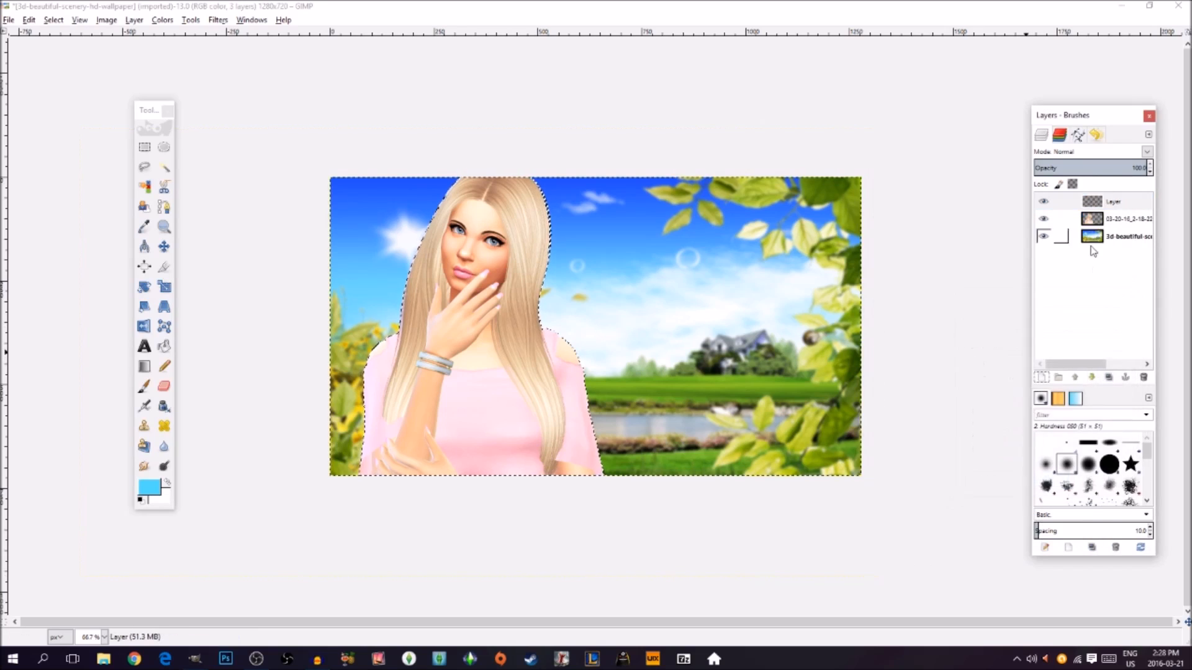
right_click(1109, 224)
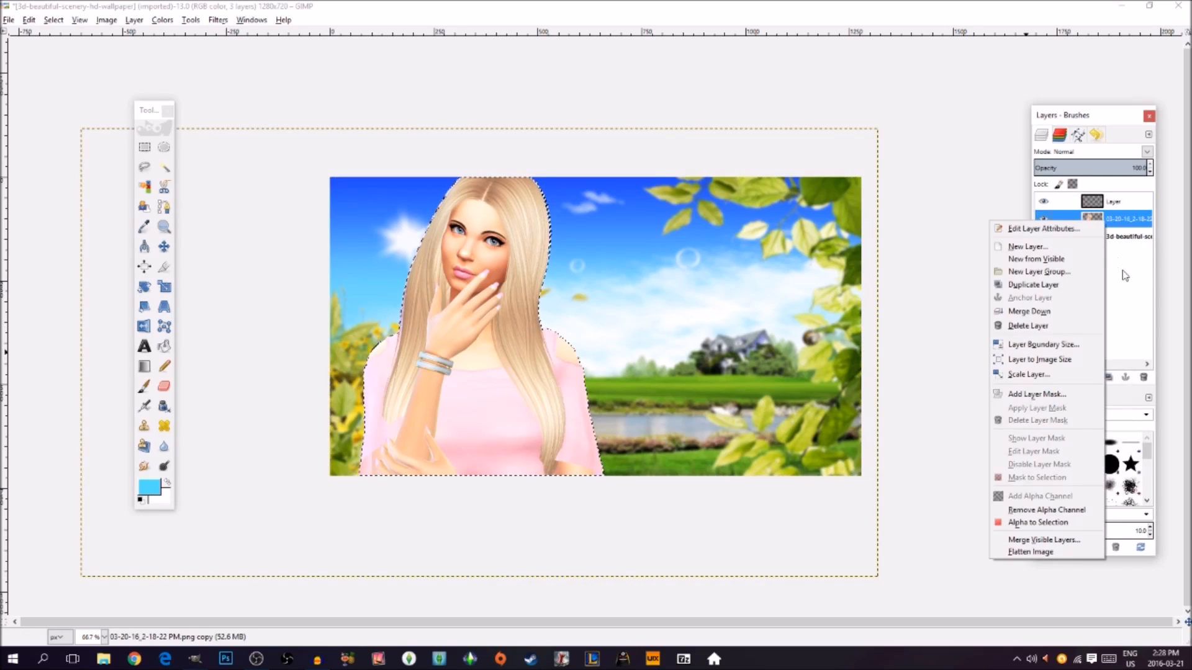
left_click(1127, 290)
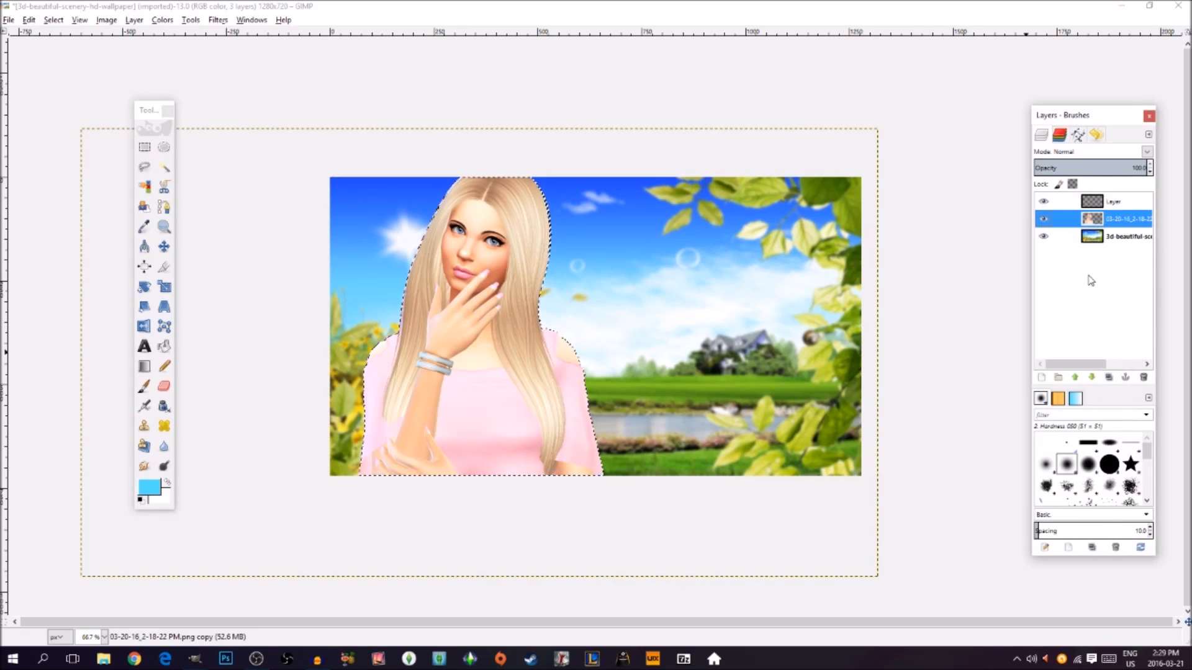
left_click(1060, 202)
left_click(1091, 377)
left_click(1141, 227)
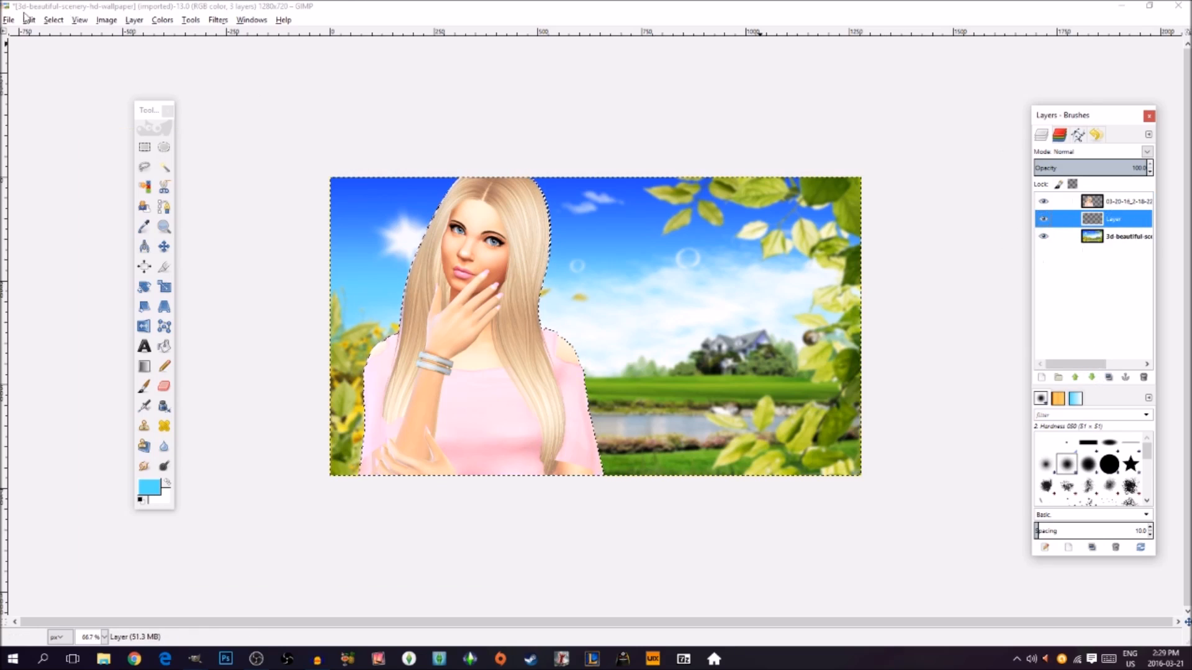
Step: Grow the selection by 4 px, fill it with the white background color as her outline, and clear the selection
left_click(53, 20)
left_click(71, 181)
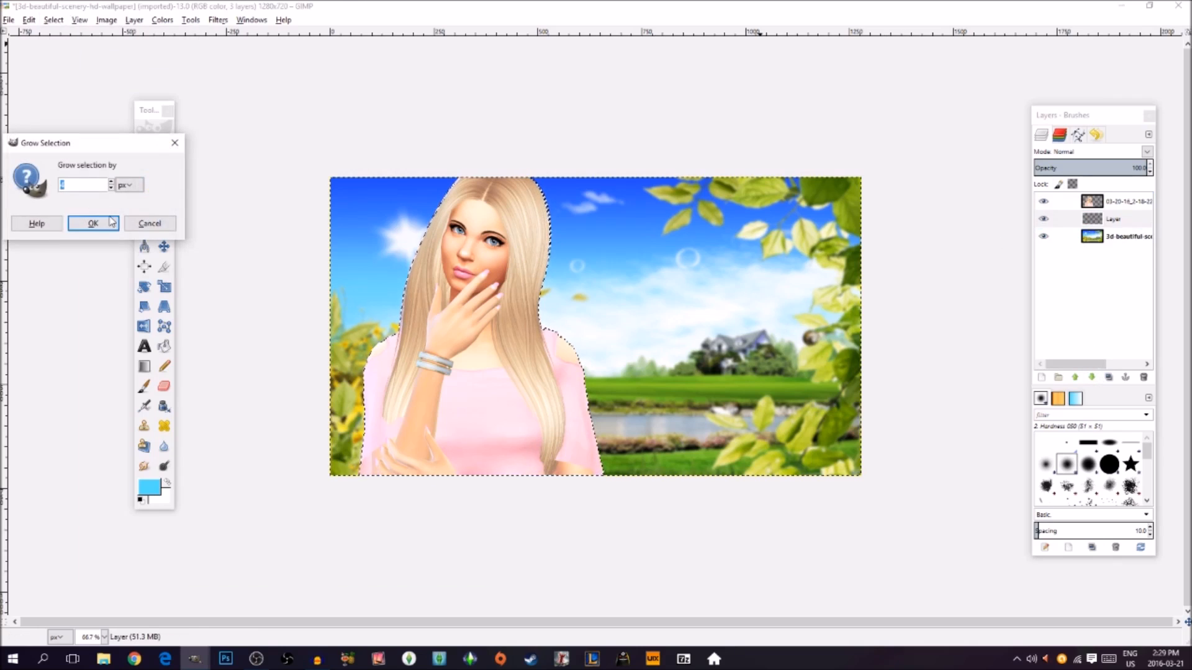
left_click(93, 224)
left_click(28, 20)
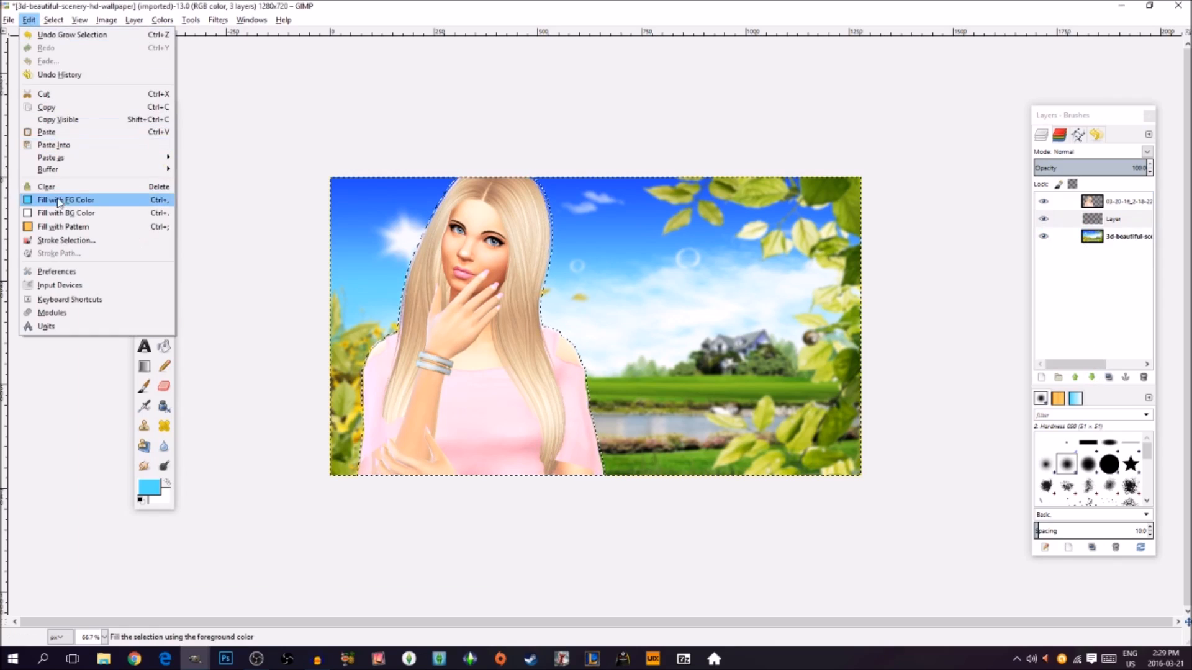
left_click(68, 218)
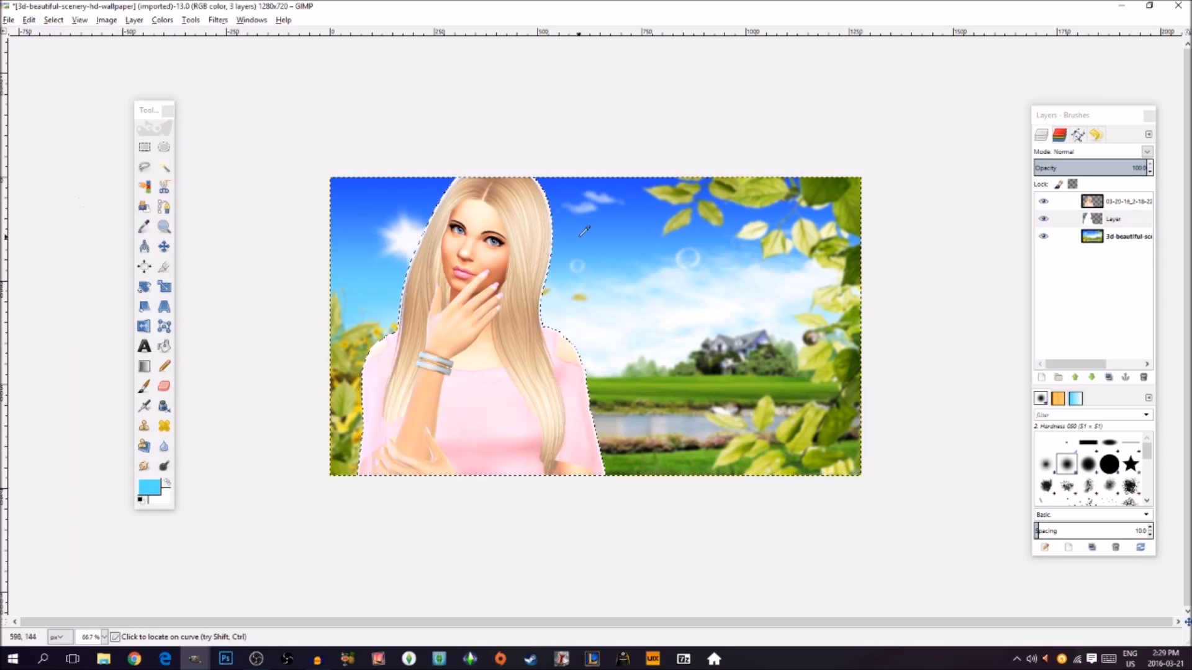
left_click(53, 19)
left_click(59, 49)
left_click(169, 253)
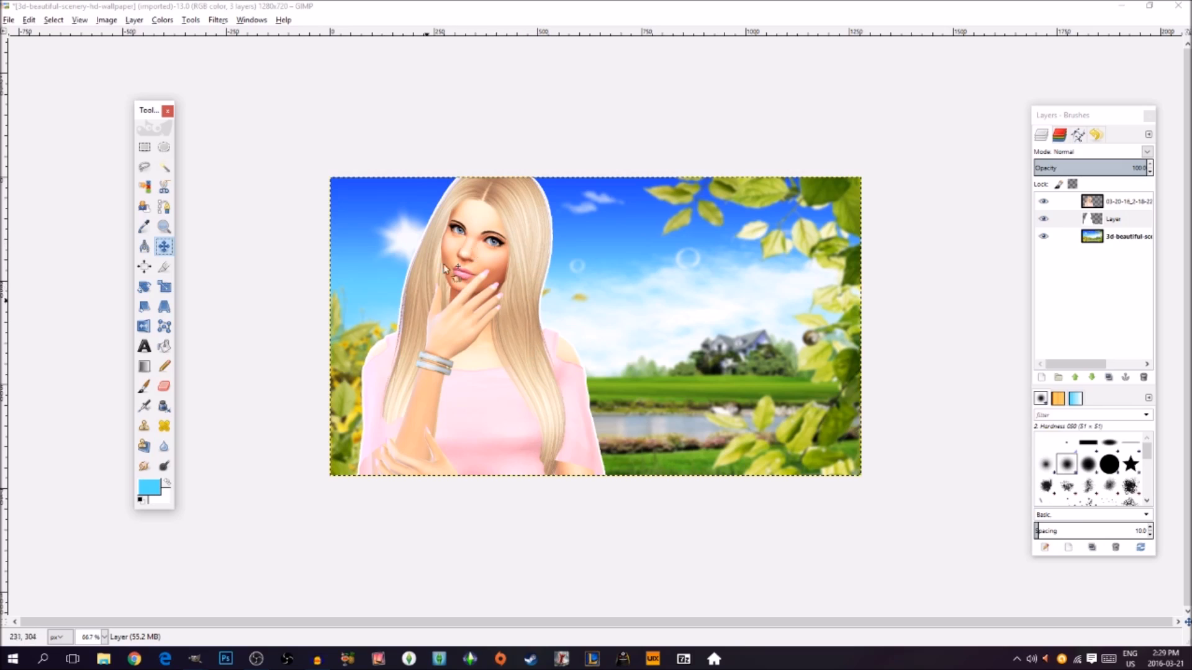
Step: Switch to the "GIMP Tutorial" image and select the layer of the large, fully opaque red-haired portrait
left_click(194, 659)
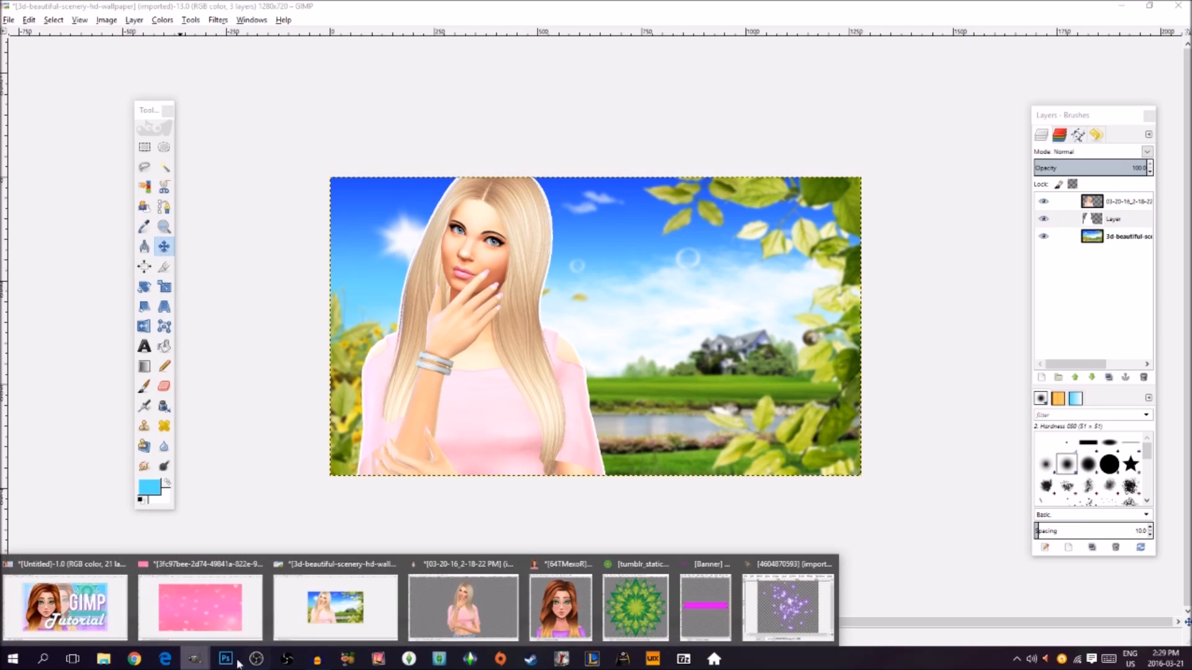
left_click(65, 606)
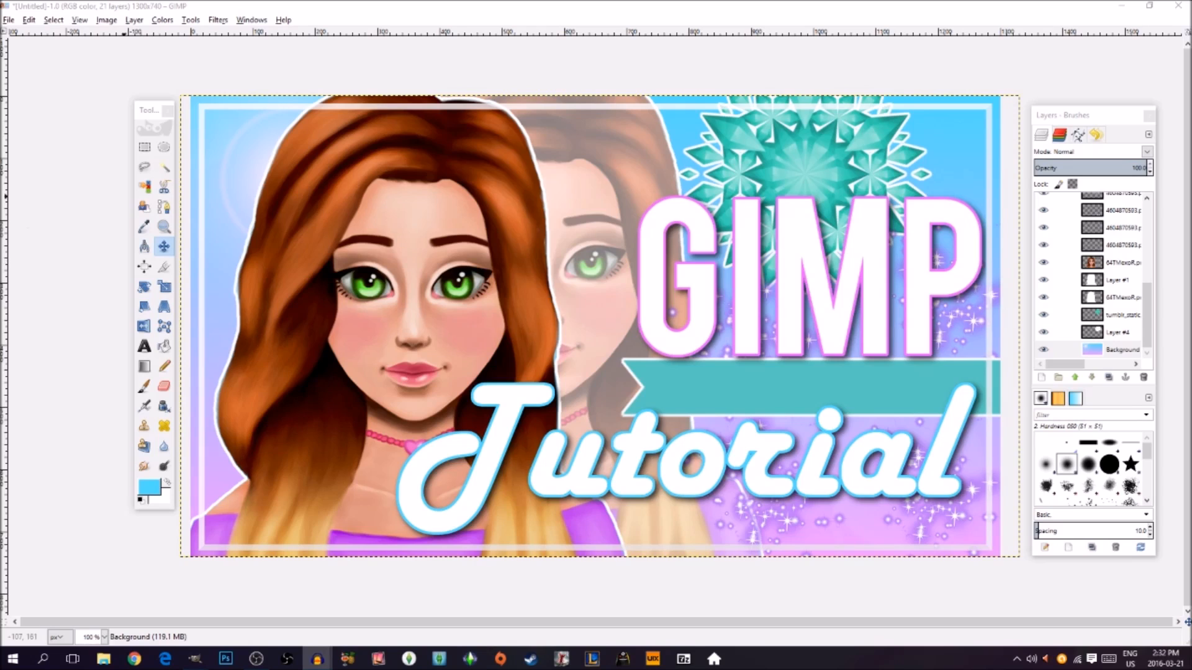
left_click(168, 248)
left_click(1118, 264)
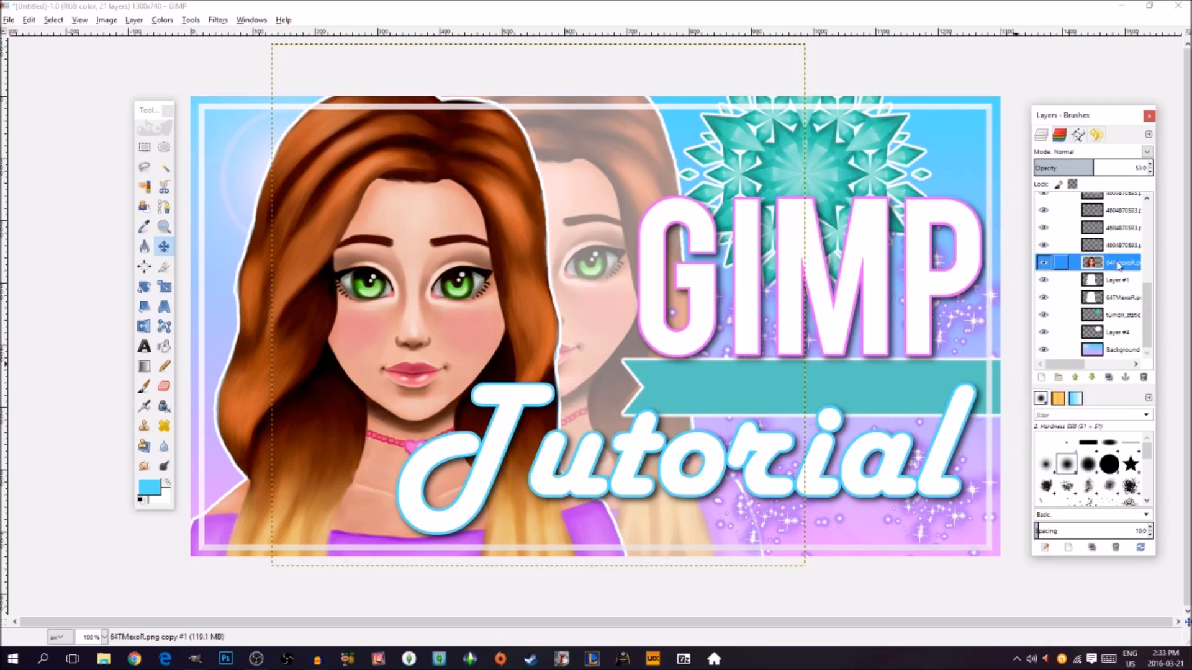
left_click_drag(1147, 320, 1153, 253)
scroll(1118, 261, "up", 2)
left_click(1105, 264)
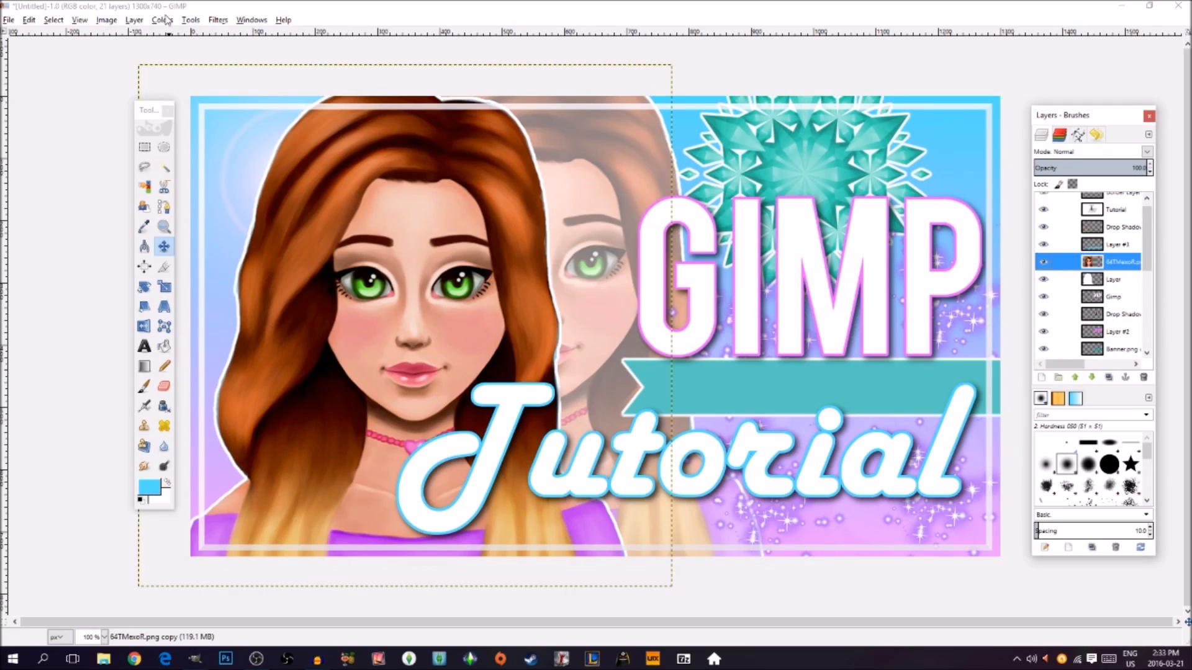
Step: Apply the Sharpen filter to the red-haired portrait's layer with a sharpness of 48, previewing it on the face
left_click(214, 22)
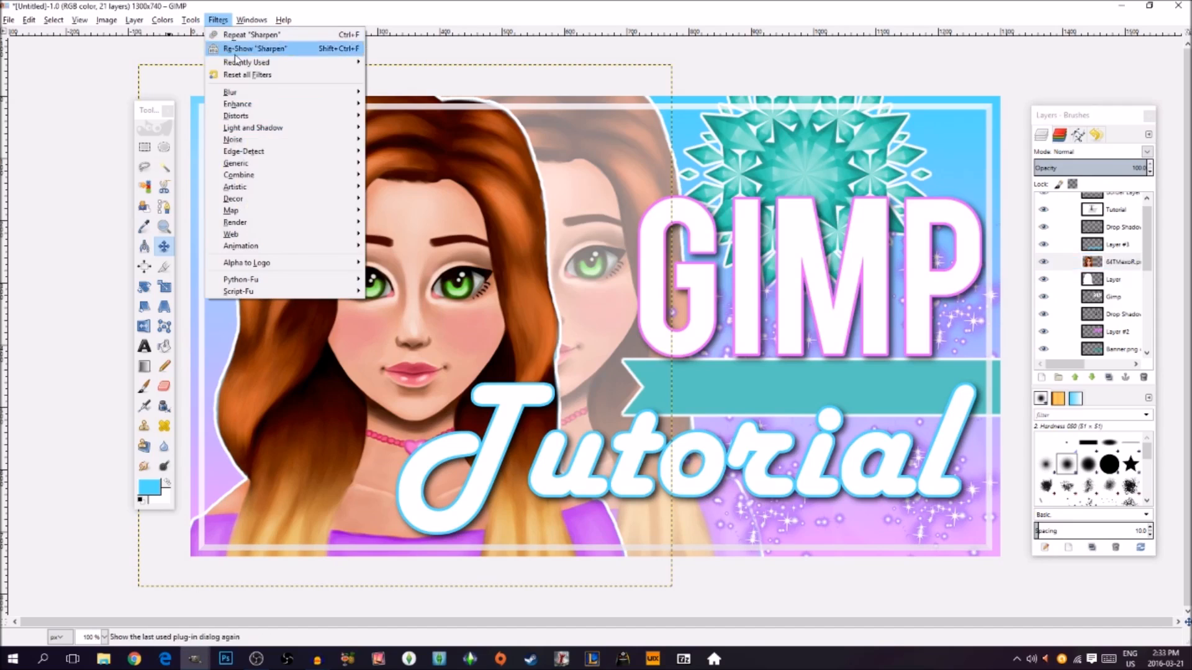
mouse_move(249, 106)
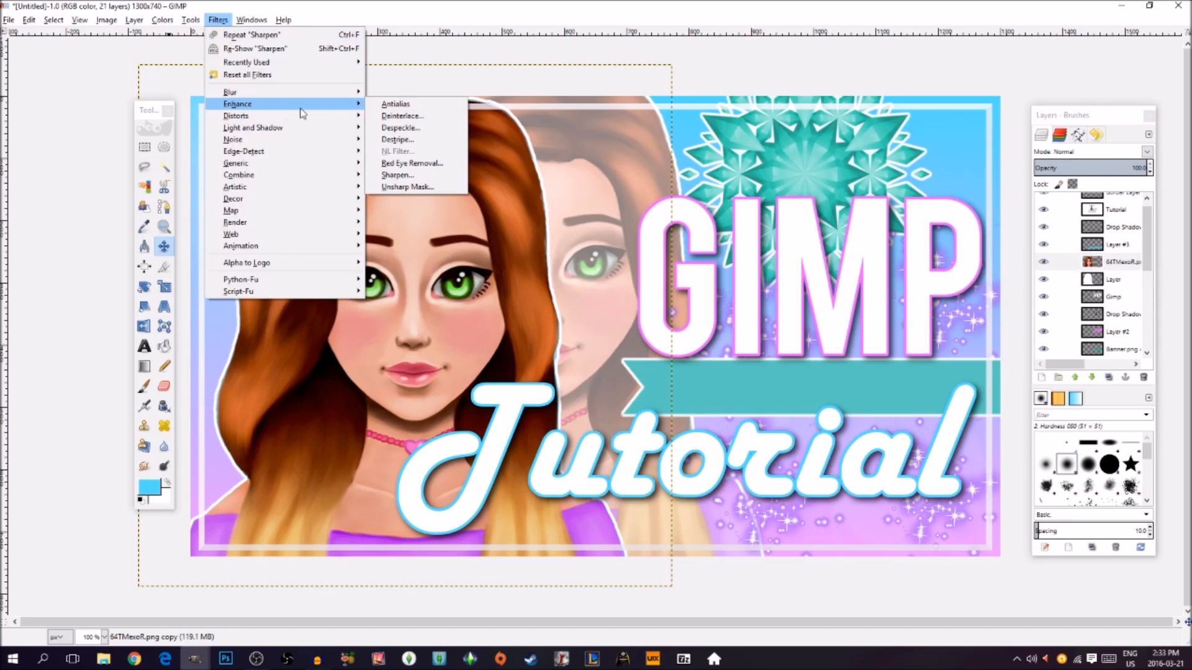
left_click(410, 175)
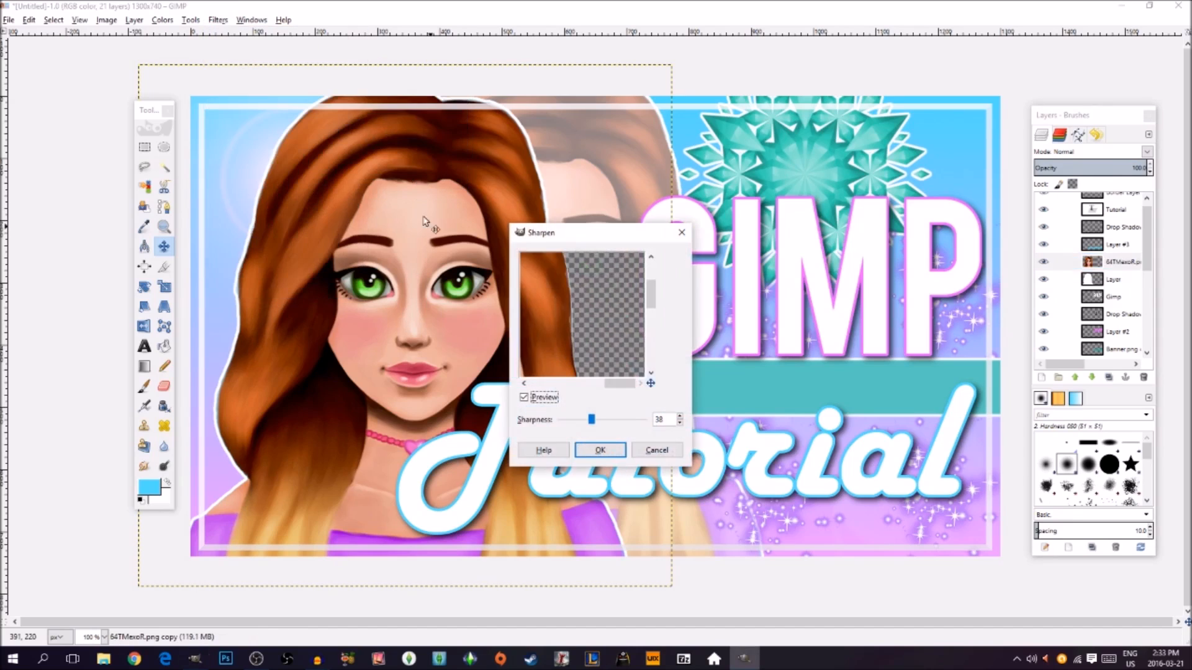
left_click_drag(559, 335, 680, 317)
left_click_drag(609, 327, 660, 279)
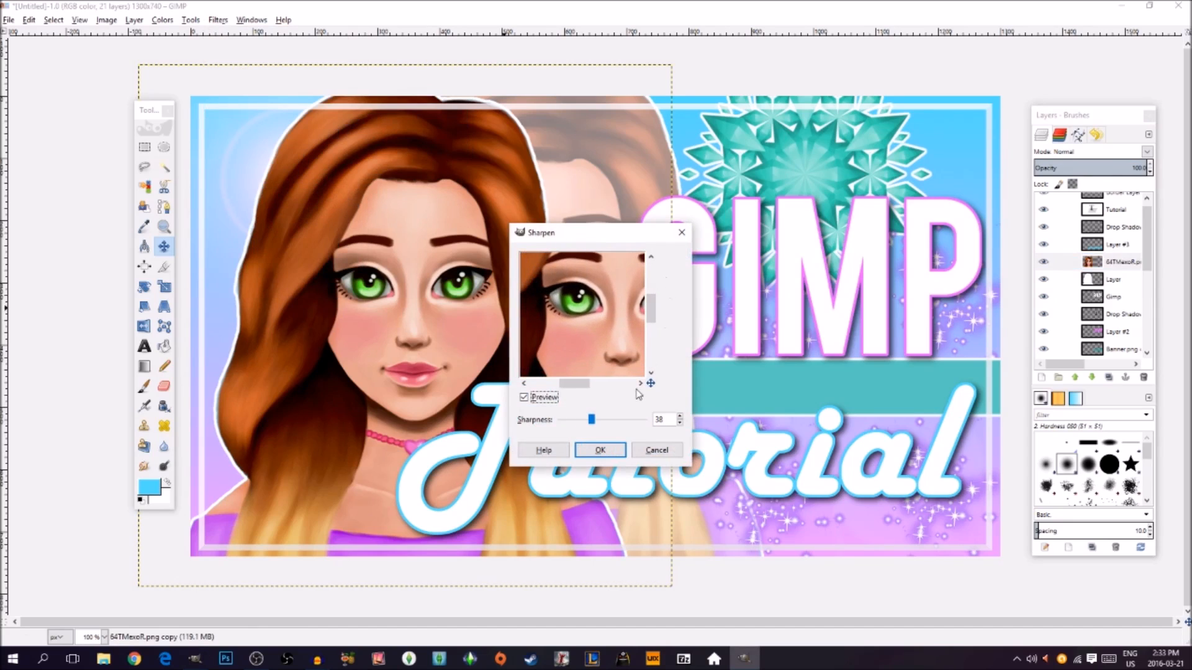
mouse_move(593, 420)
left_mouse_down()
mouse_move(617, 418)
mouse_move(561, 421)
mouse_move(619, 420)
mouse_move(560, 422)
mouse_move(626, 417)
mouse_move(547, 419)
mouse_move(625, 417)
mouse_move(569, 418)
mouse_move(600, 416)
left_mouse_up()
left_click(600, 449)
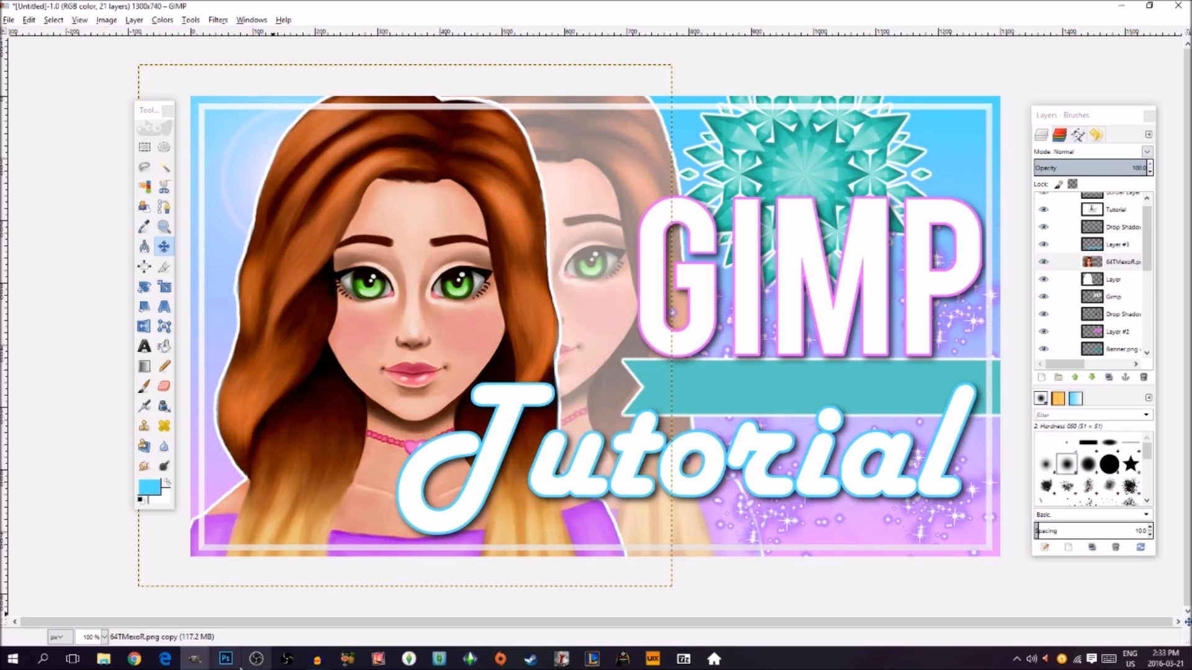
Step: Return to the scenery image and inspect the blonde woman's face and hair up close, ending at 100% zoom
left_click(188, 666)
left_click(364, 607)
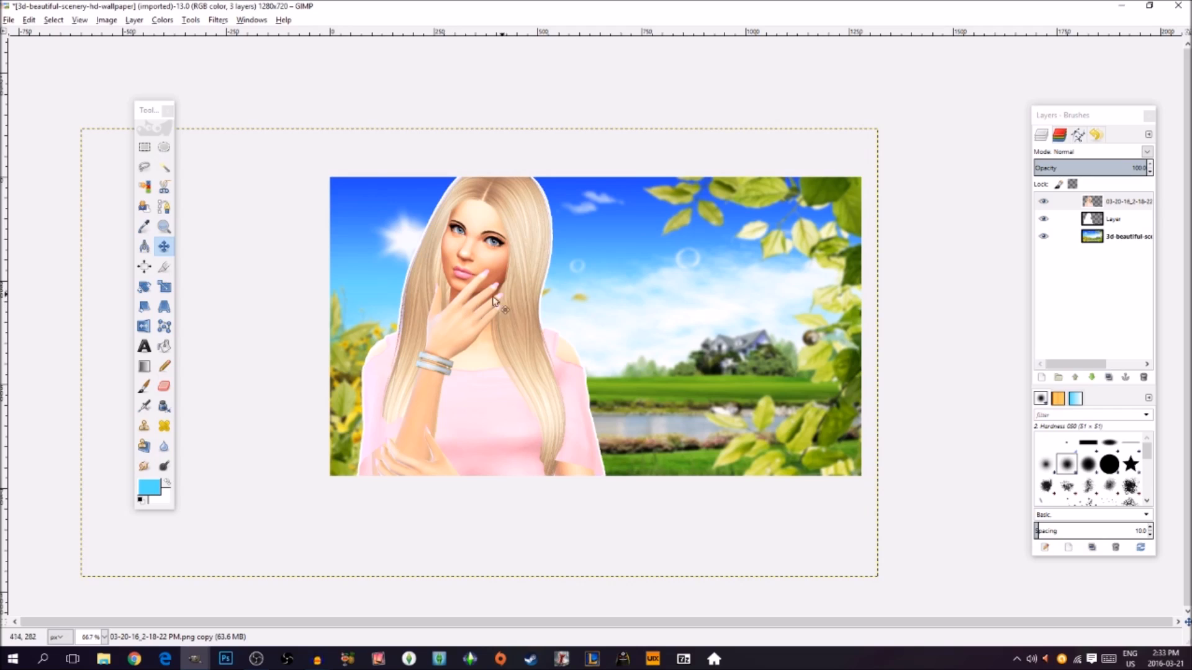
double_click(164, 227)
left_click(524, 297)
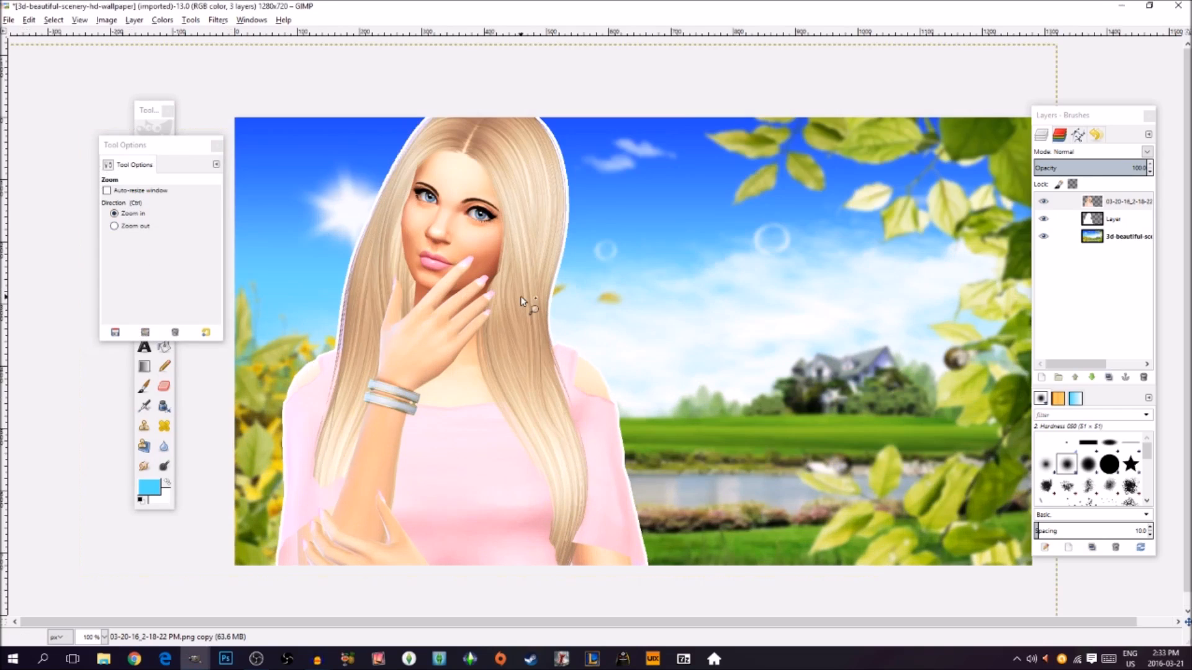
left_click(507, 274)
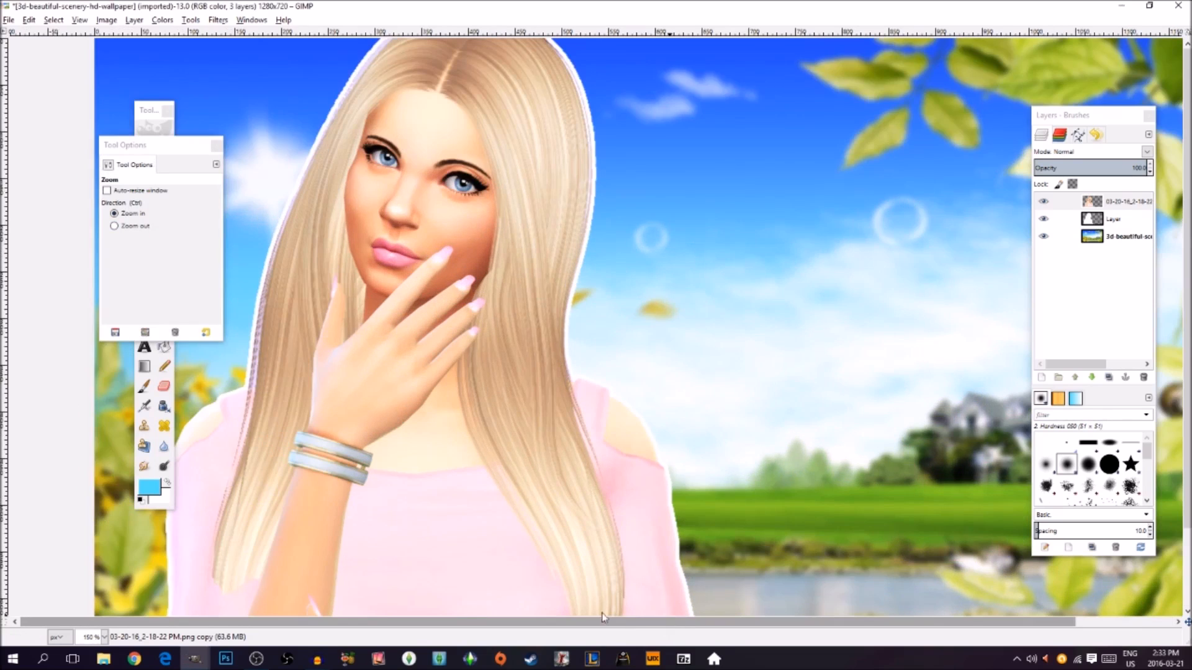
left_click(133, 226)
left_click(396, 284)
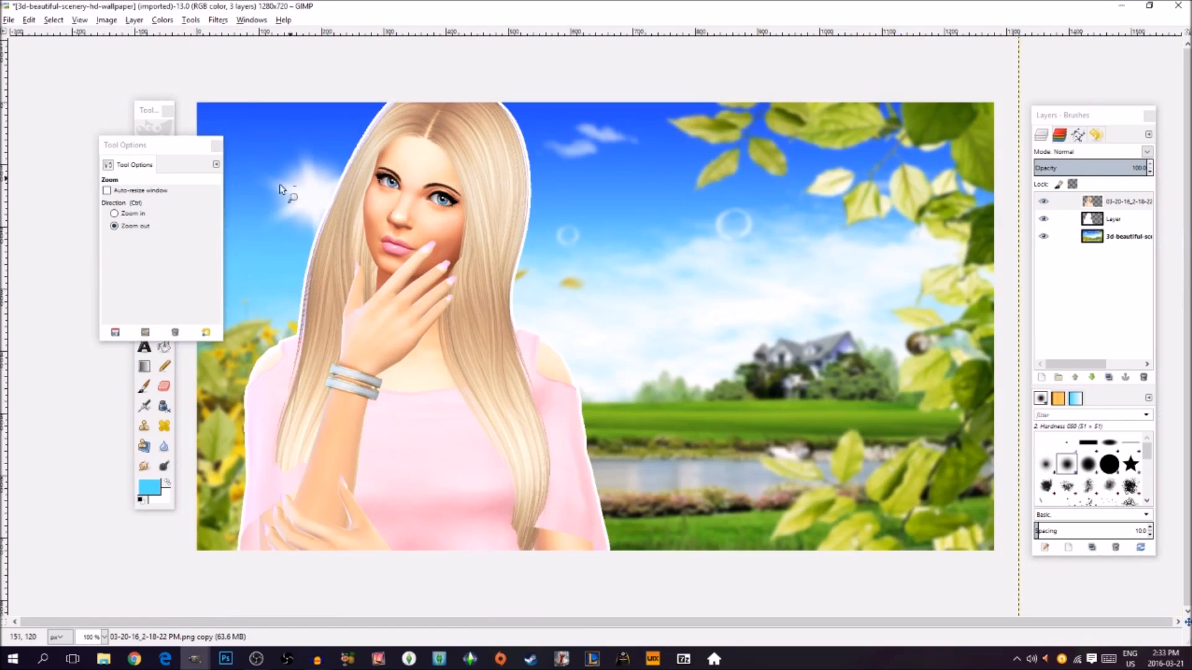
left_click(216, 145)
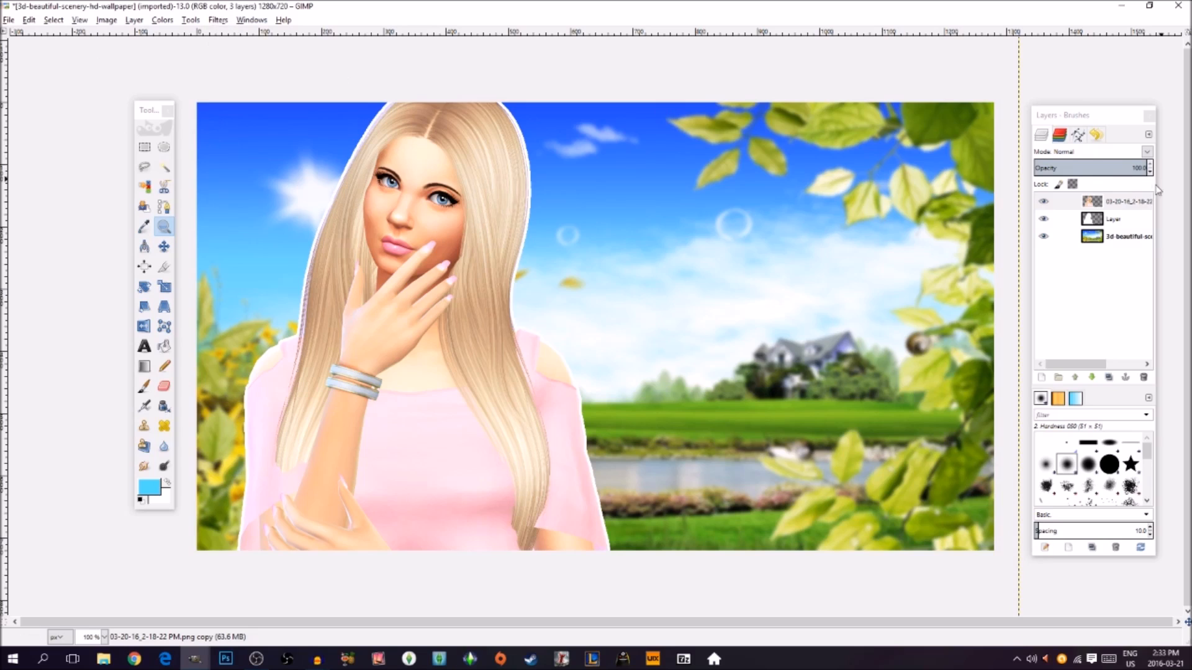
Step: Sharpen the blonde woman's layer with a sharpness of 51, previewing it on her face
left_click(1118, 201)
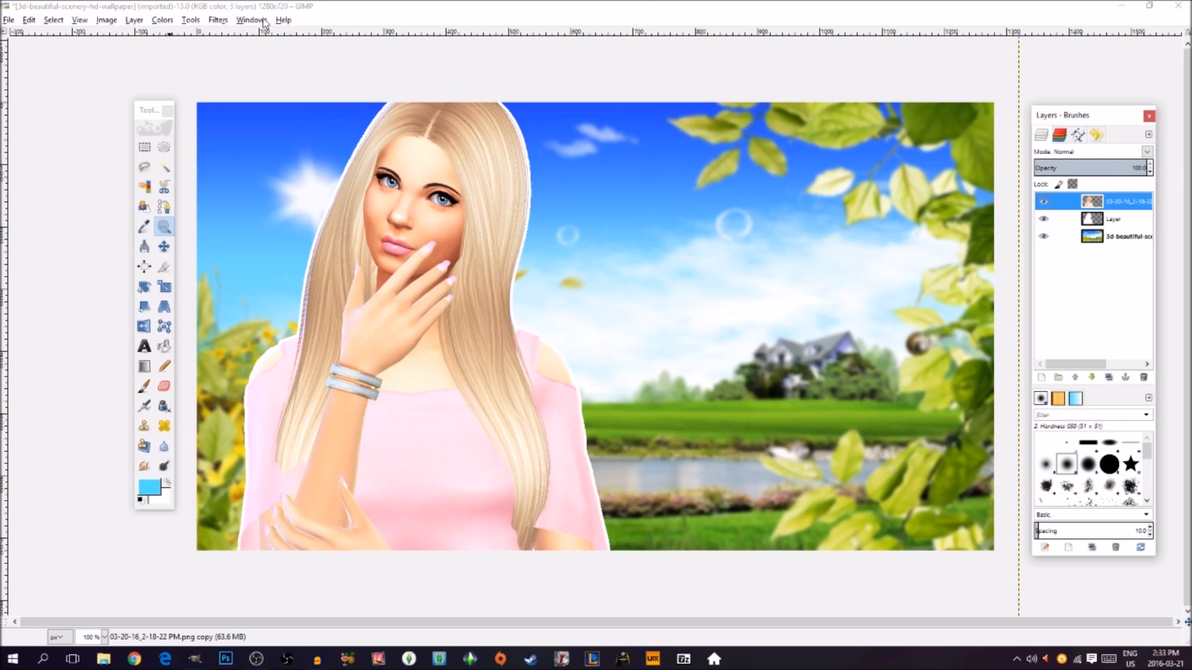
left_click(217, 21)
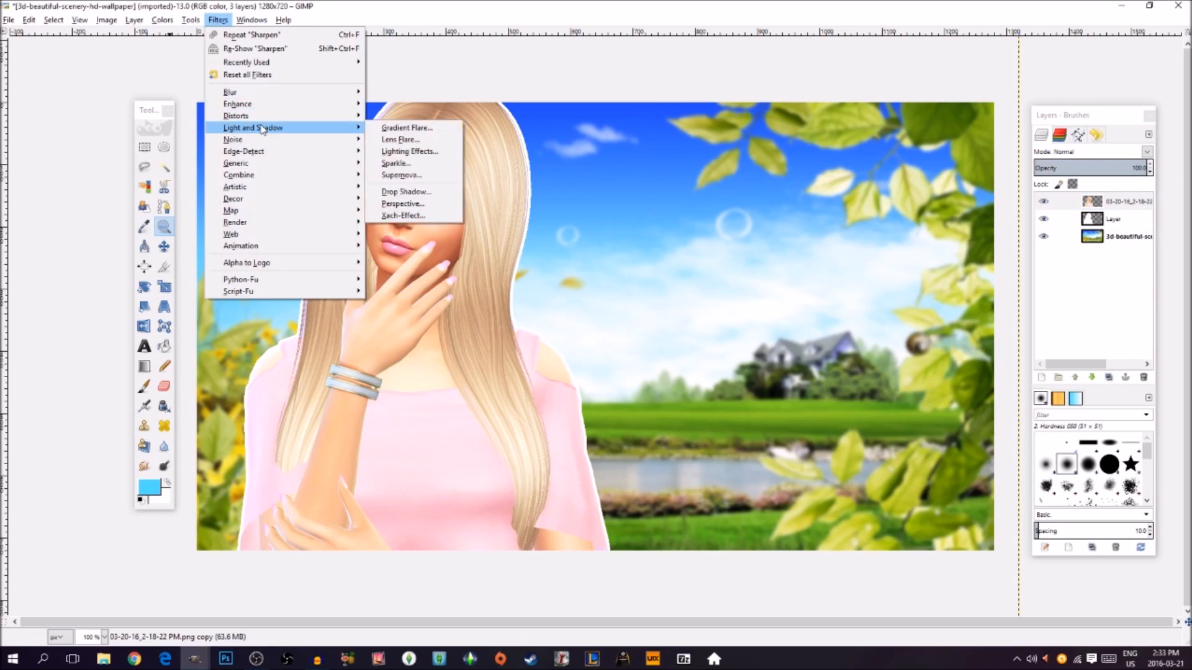
mouse_move(259, 105)
left_click(401, 175)
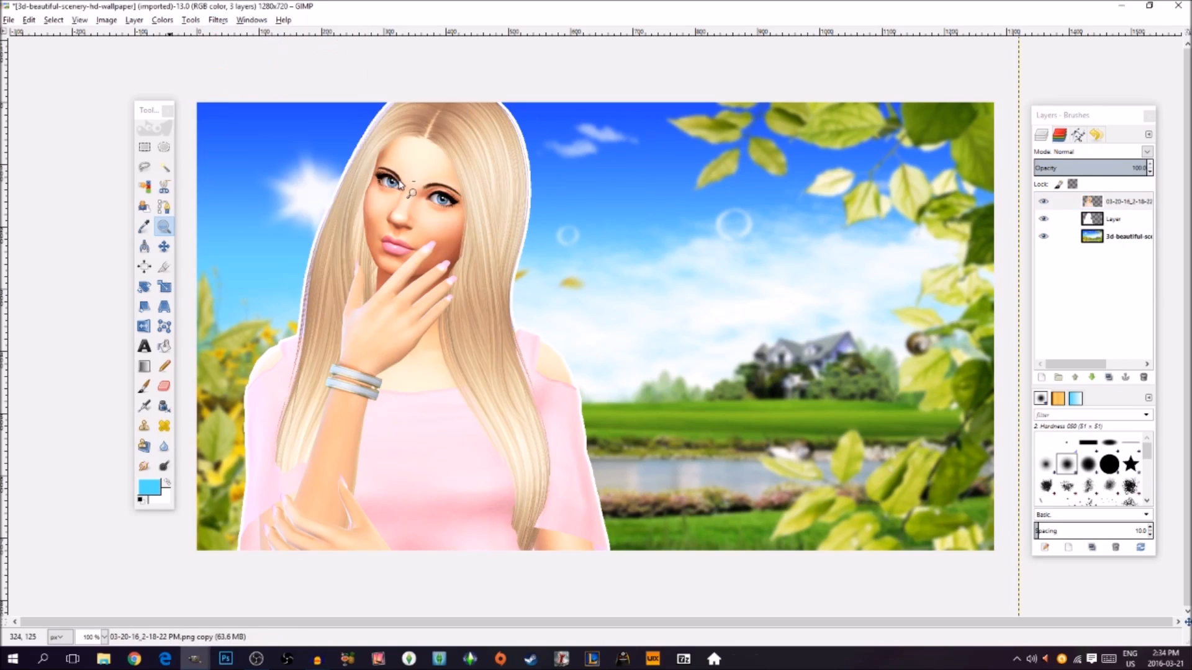
left_click_drag(640, 349, 499, 385)
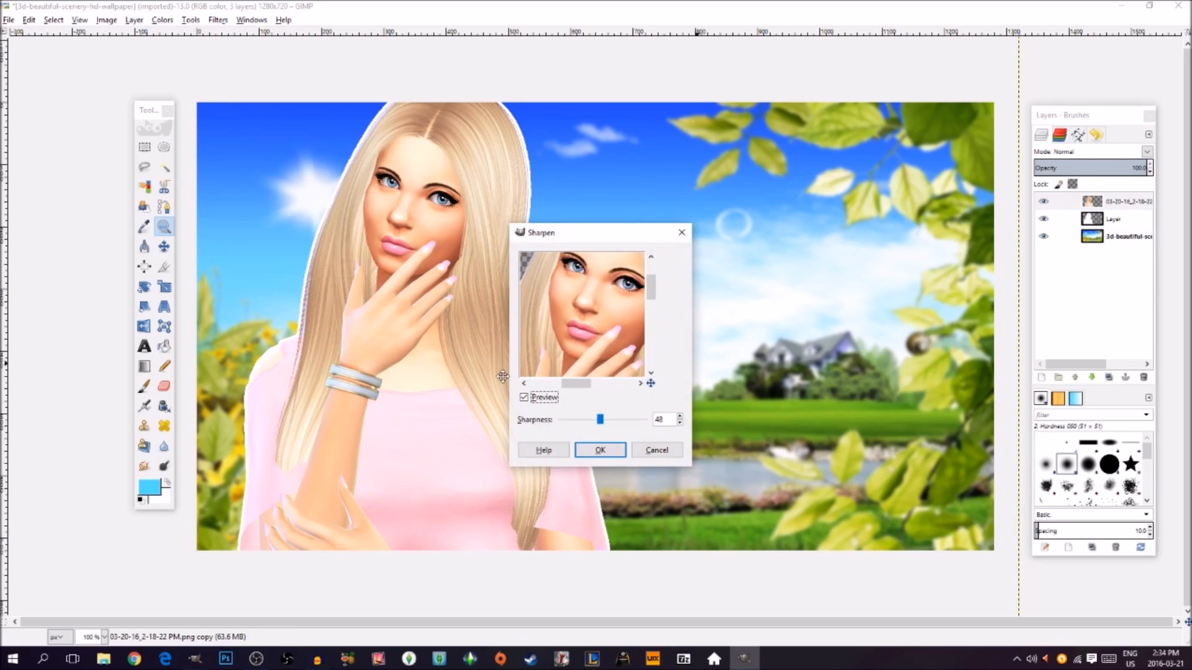
mouse_move(600, 420)
left_mouse_down()
mouse_move(549, 424)
mouse_move(612, 422)
mouse_move(552, 423)
mouse_move(604, 412)
left_mouse_up()
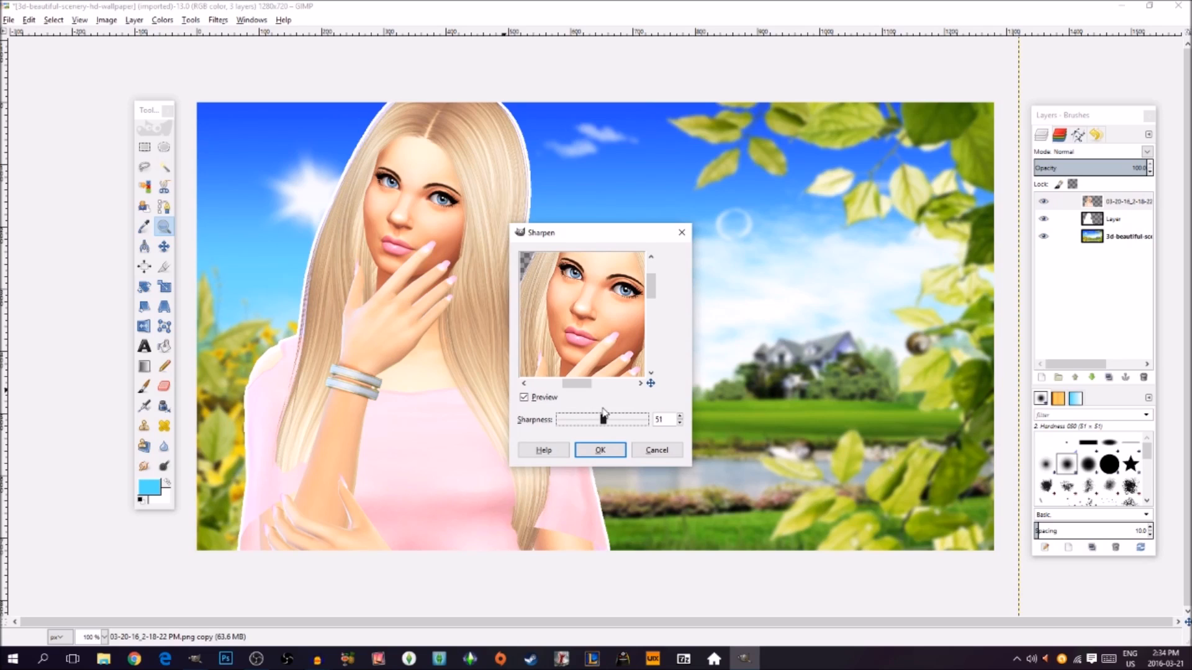
left_click(599, 450)
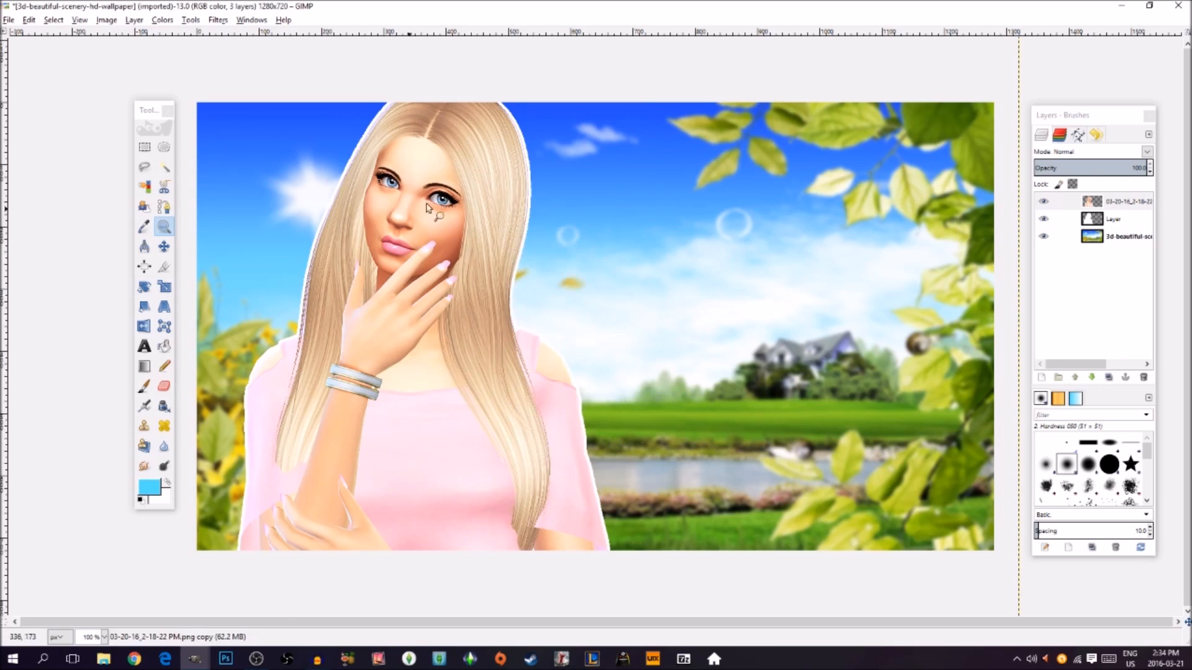
Step: Examine the sharpened woman and her outline against the scenery at 100% zoom, and activate the Move tool
left_click_drag(385, 204, 392, 260)
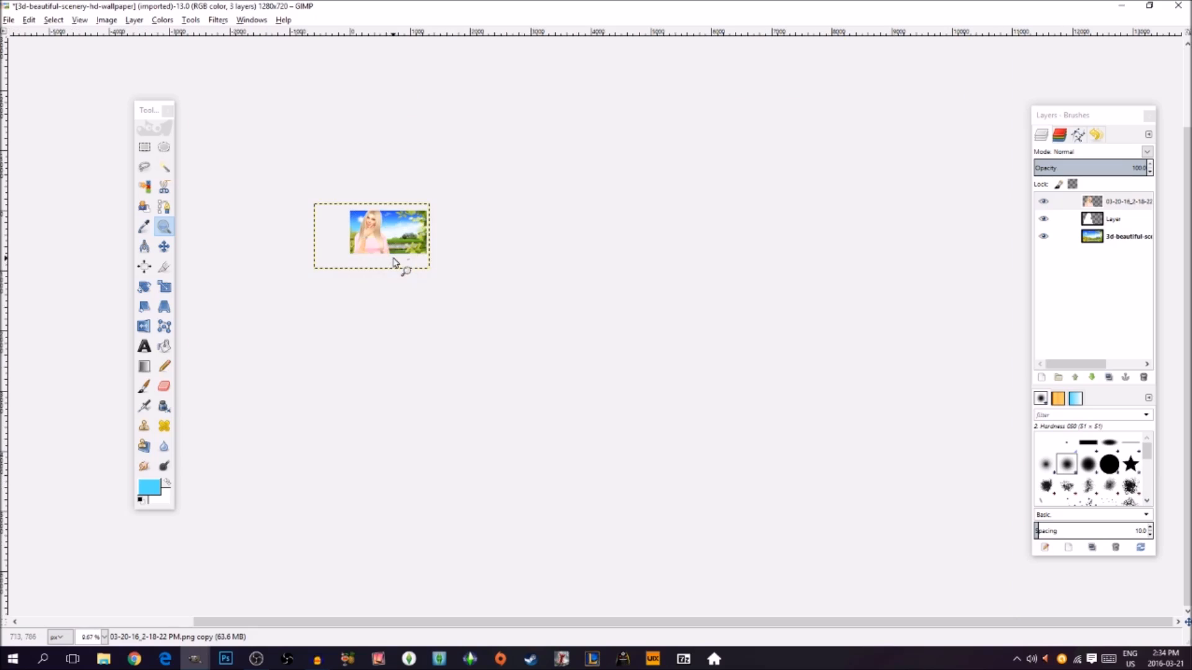
double_click(164, 227)
left_click(138, 217)
left_click(405, 238)
left_click(405, 237)
left_click(404, 237)
left_click(405, 238)
left_click(404, 237)
left_click(405, 237)
left_click_drag(741, 622, 526, 552)
left_click_drag(1185, 349, 1185, 328)
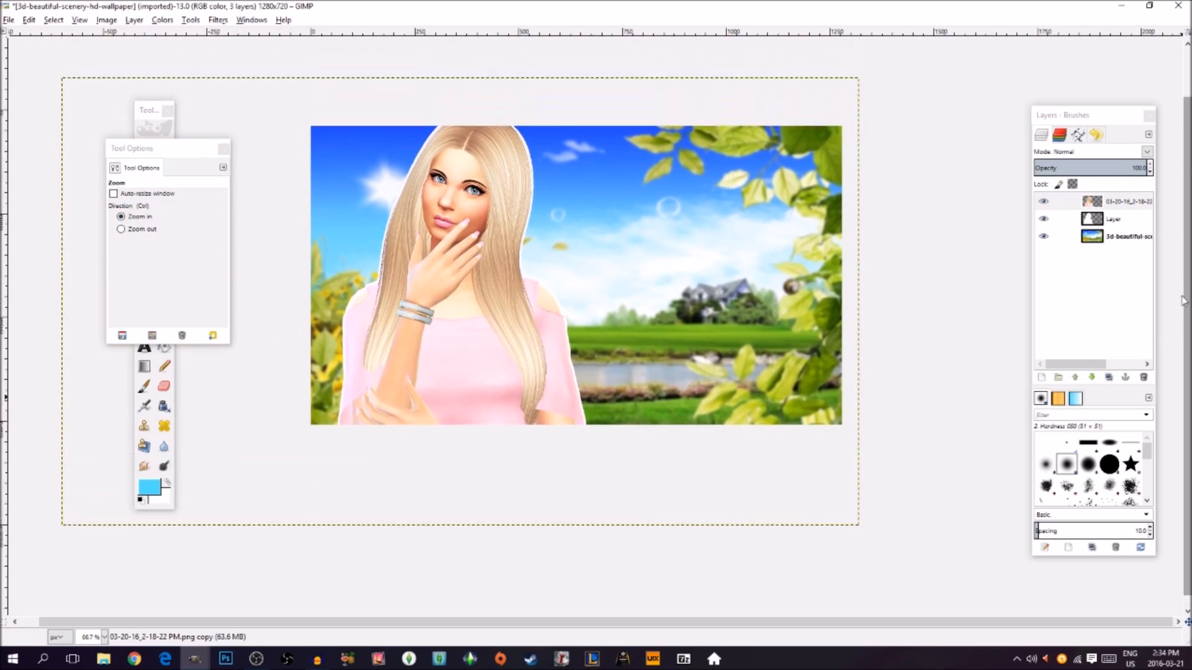
left_click(652, 231)
left_click_drag(646, 619, 623, 632)
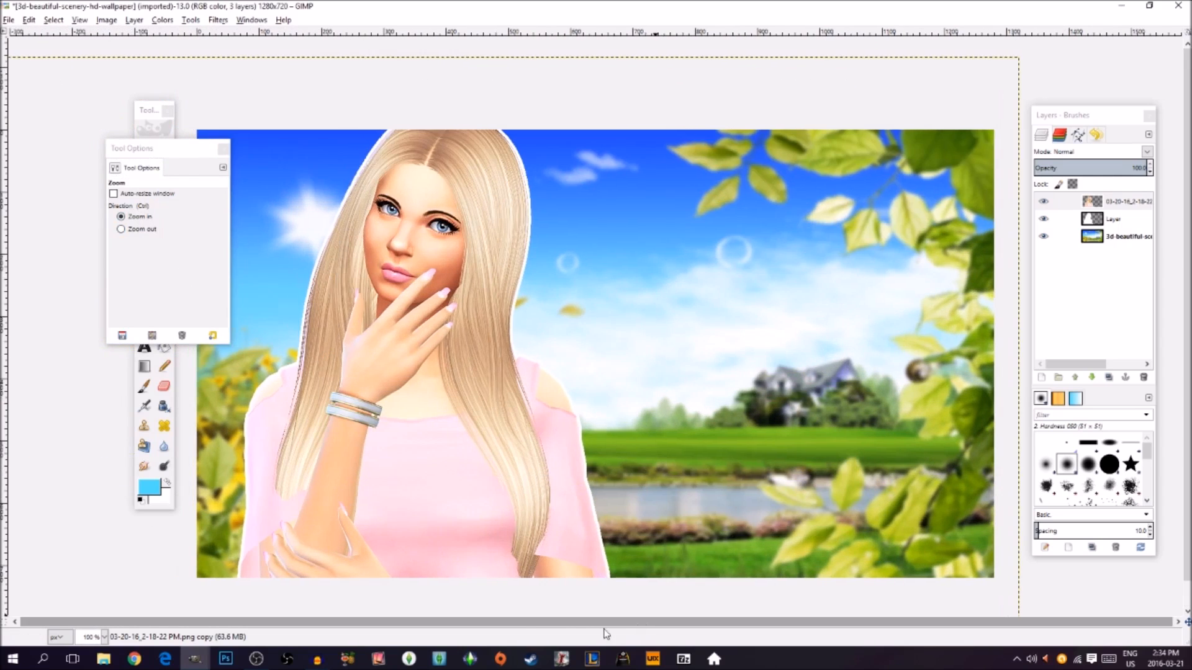
left_click(223, 149)
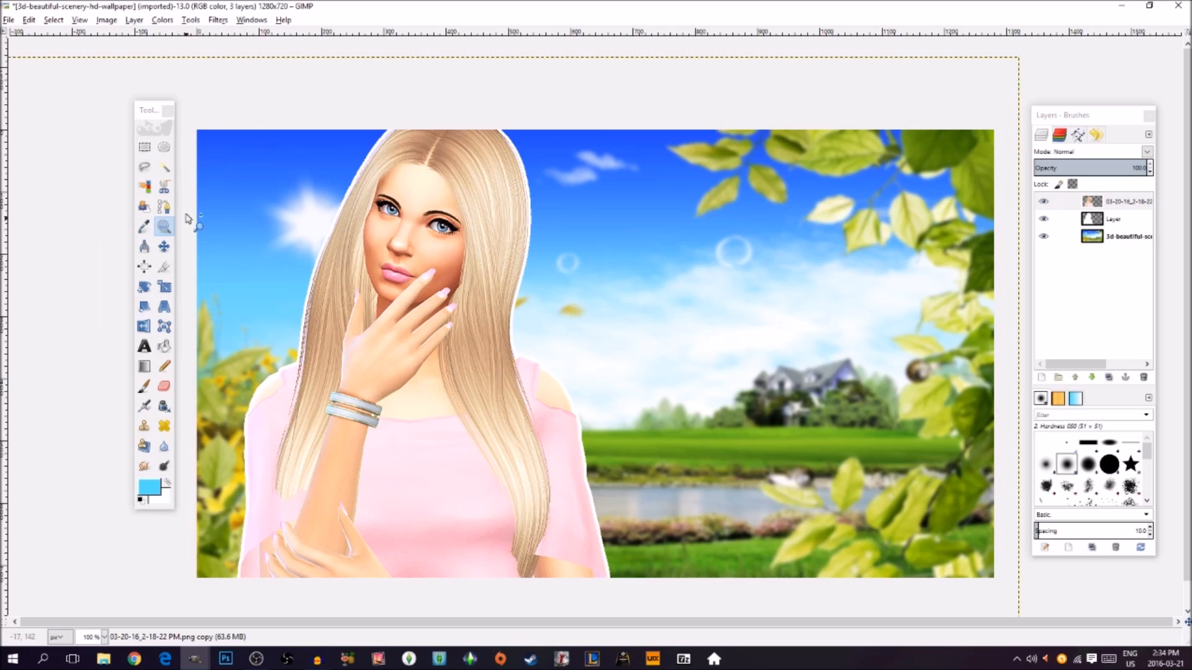
left_click(163, 248)
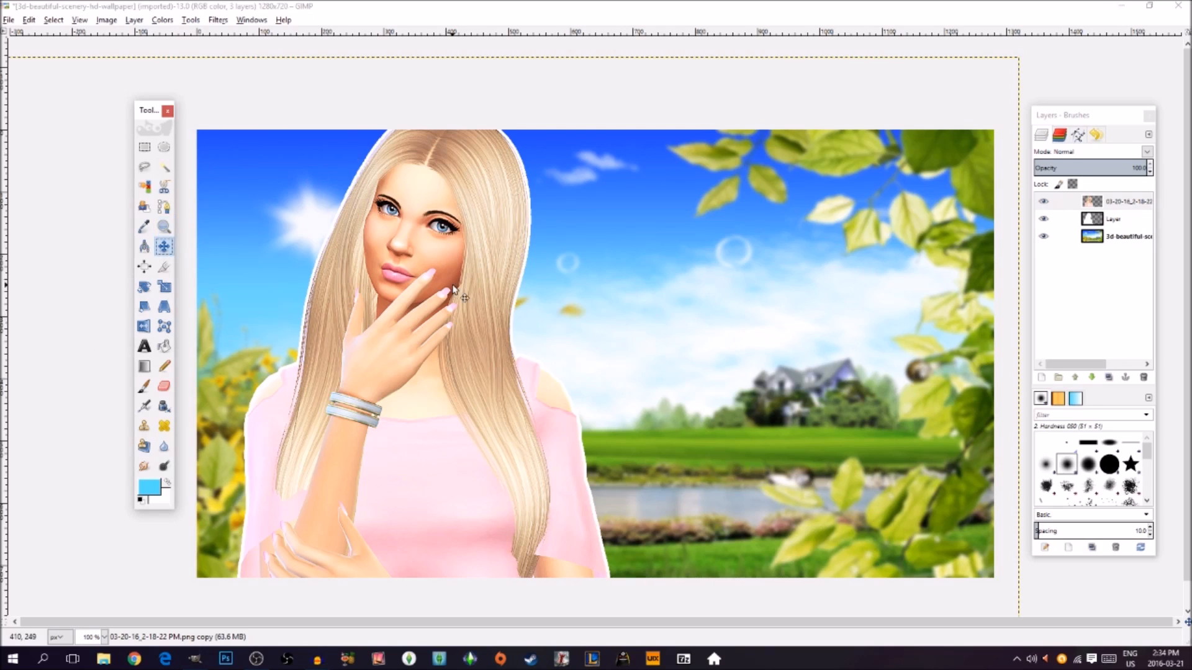